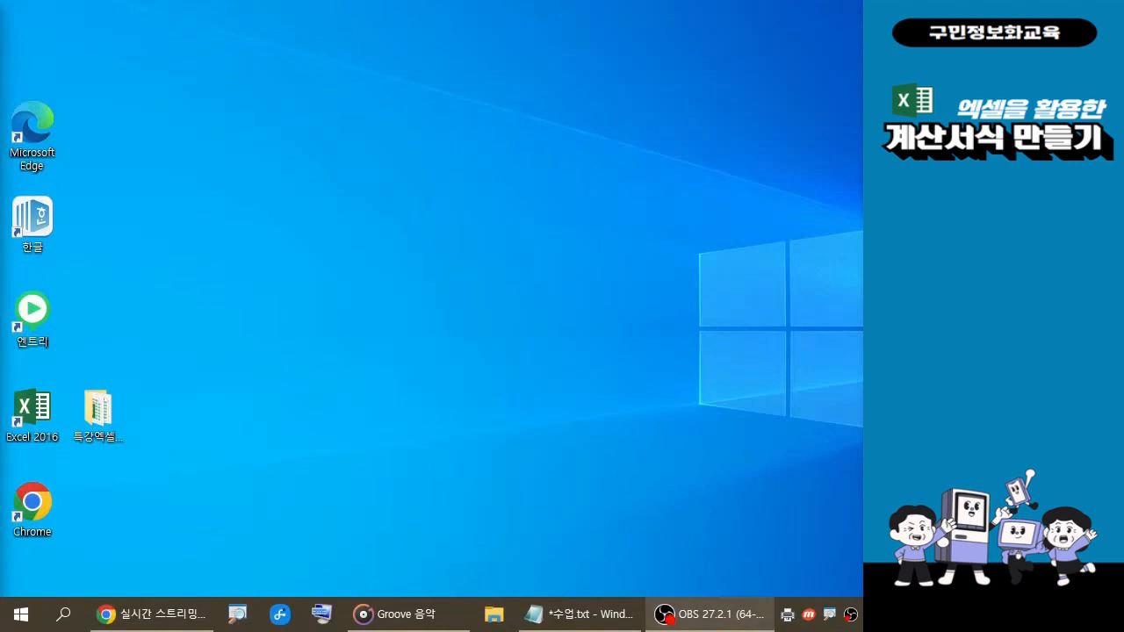
# Open the workbook 3회차-달력과 일정표.xlsx from the 특강엑셀예제 folder on the desktop and enable editing
pyautogui.click(104, 419)
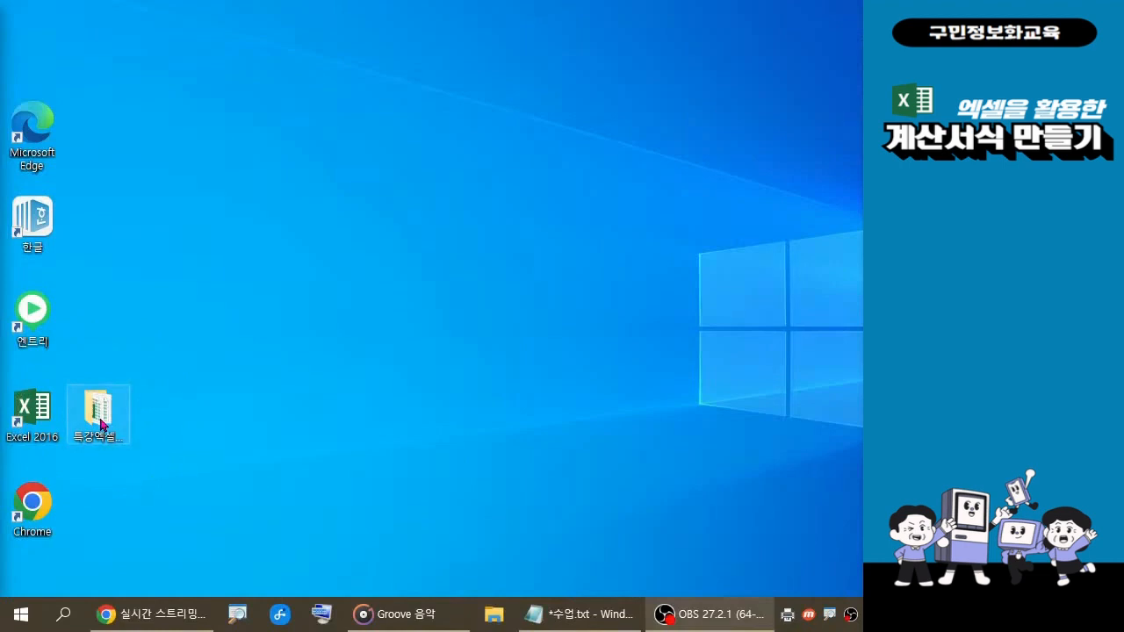
pyautogui.moveTo(102, 425); pyautogui.dragTo(301, 263)
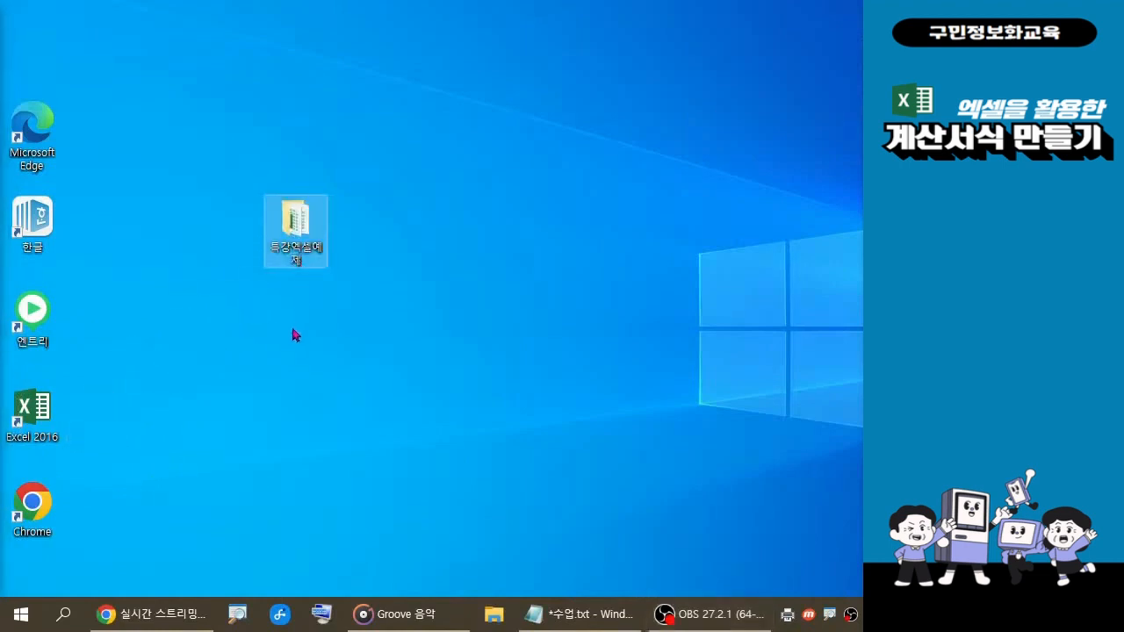
pyautogui.doubleClick(295, 226)
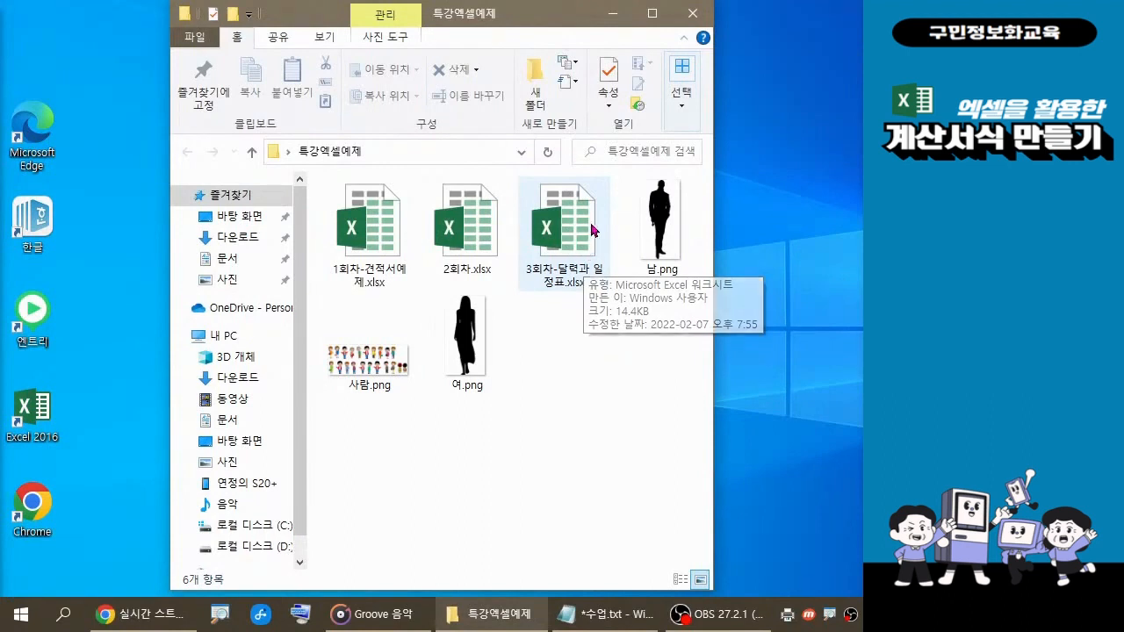
pyautogui.press('ctrl')
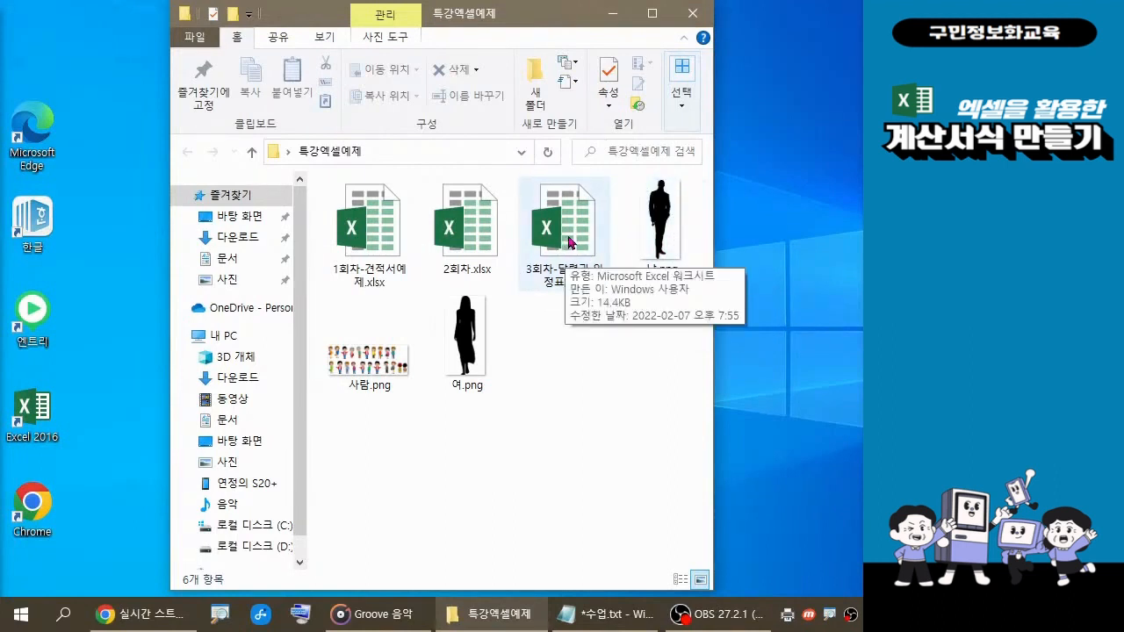
pyautogui.press('ctrl')
pyautogui.doubleClick(569, 243)
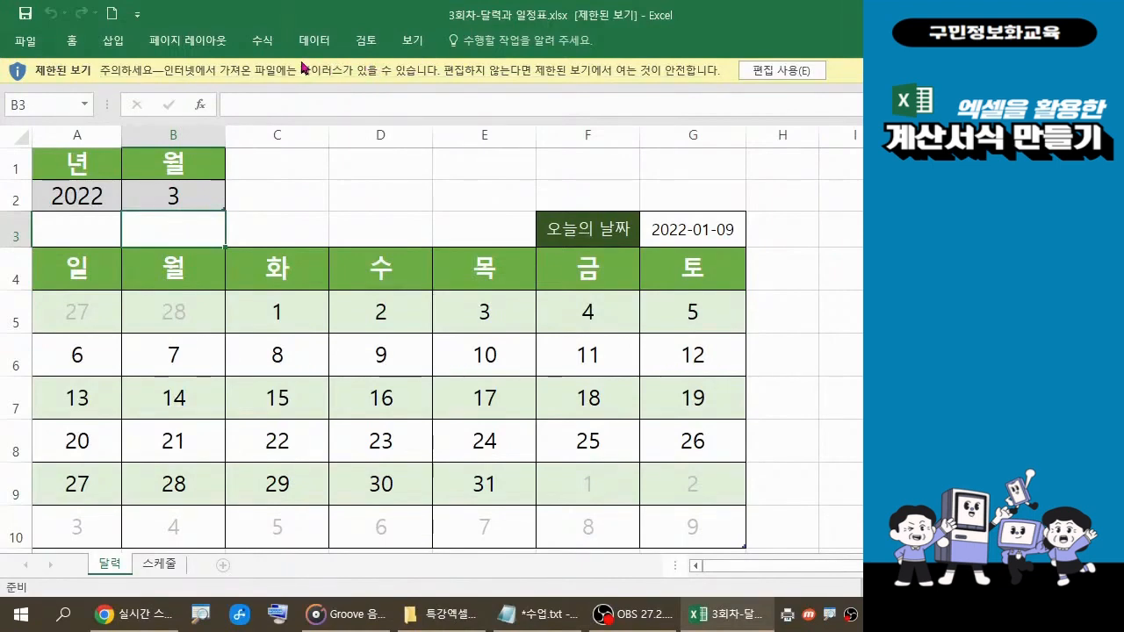
pyautogui.click(777, 75)
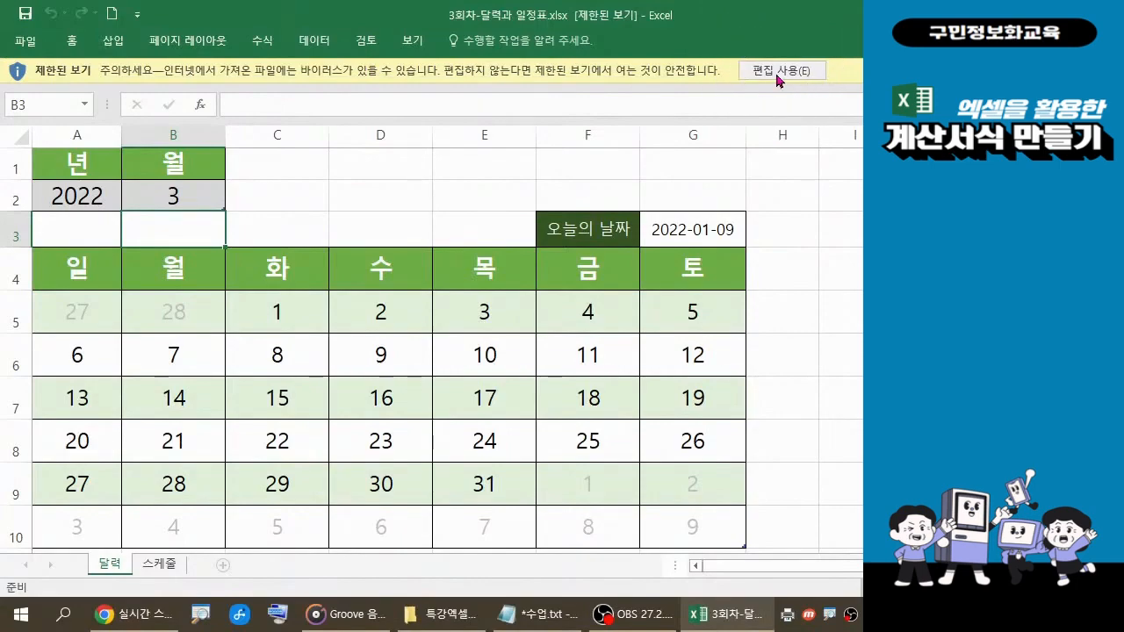
pyautogui.click(777, 77)
pyautogui.click(776, 75)
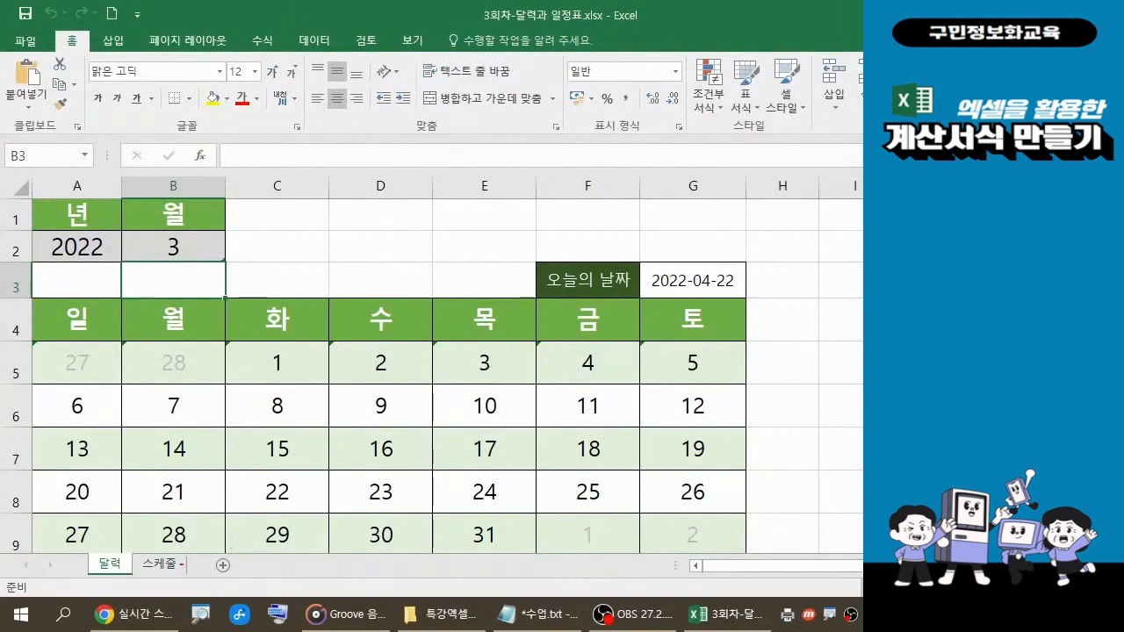
pyautogui.moveTo(69, 542); pyautogui.dragTo(135, 579)
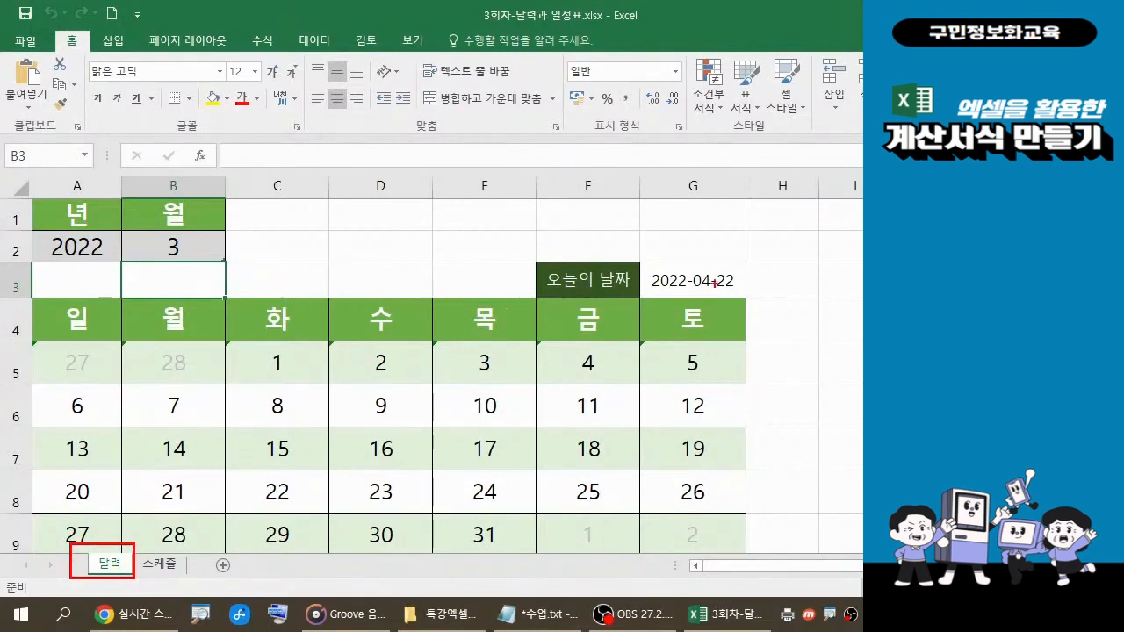
pyautogui.moveTo(647, 263); pyautogui.dragTo(737, 293)
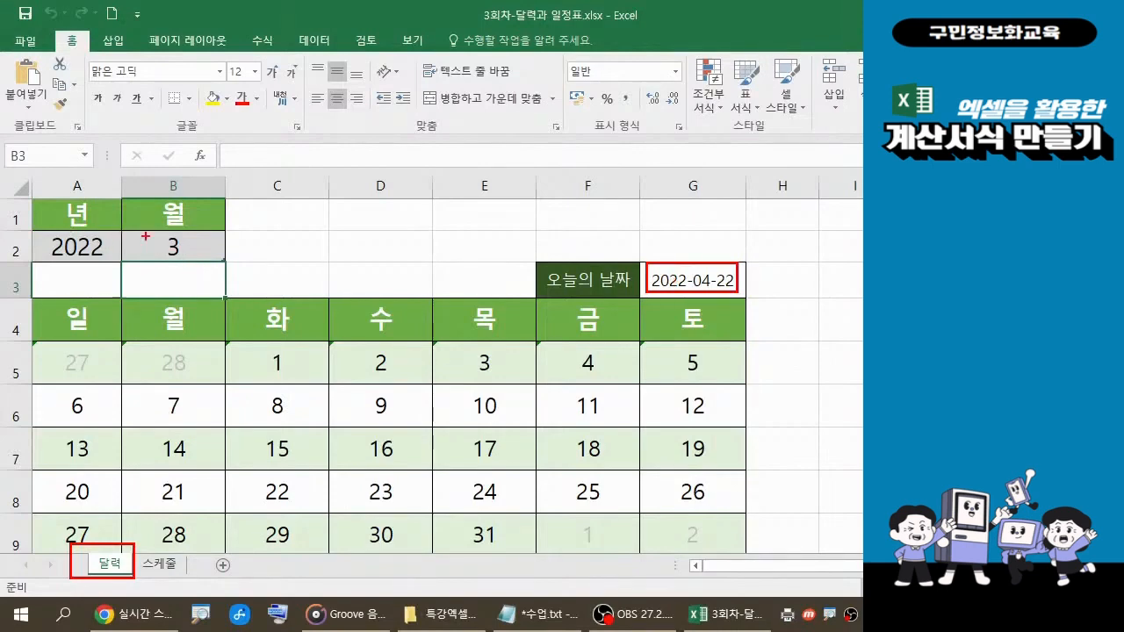
pyautogui.moveTo(142, 236); pyautogui.dragTo(190, 255)
pyautogui.press('Escape')
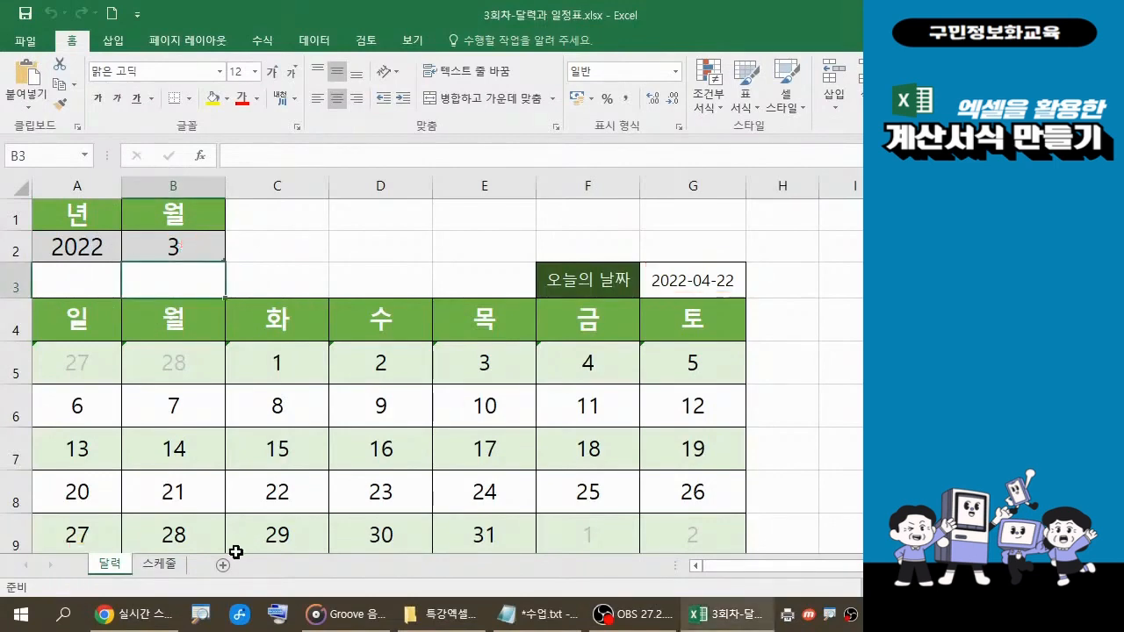
# Set the calendar's month in cell B2 to 4 and review the dates in the grid
pyautogui.click(179, 247)
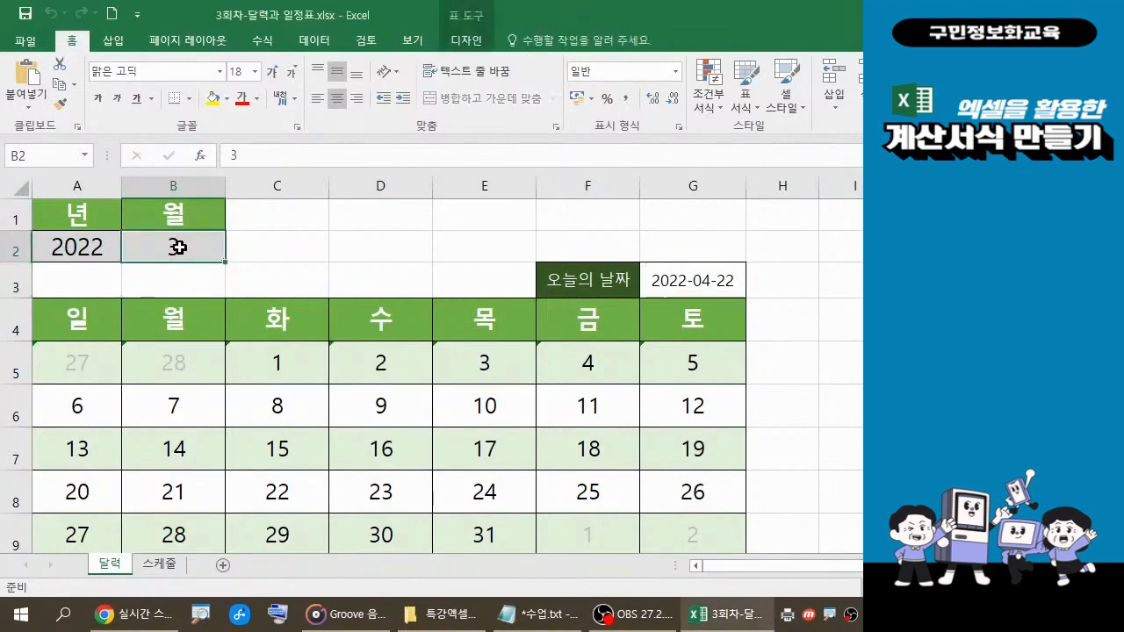
pyautogui.write('4')
pyautogui.press('Return')
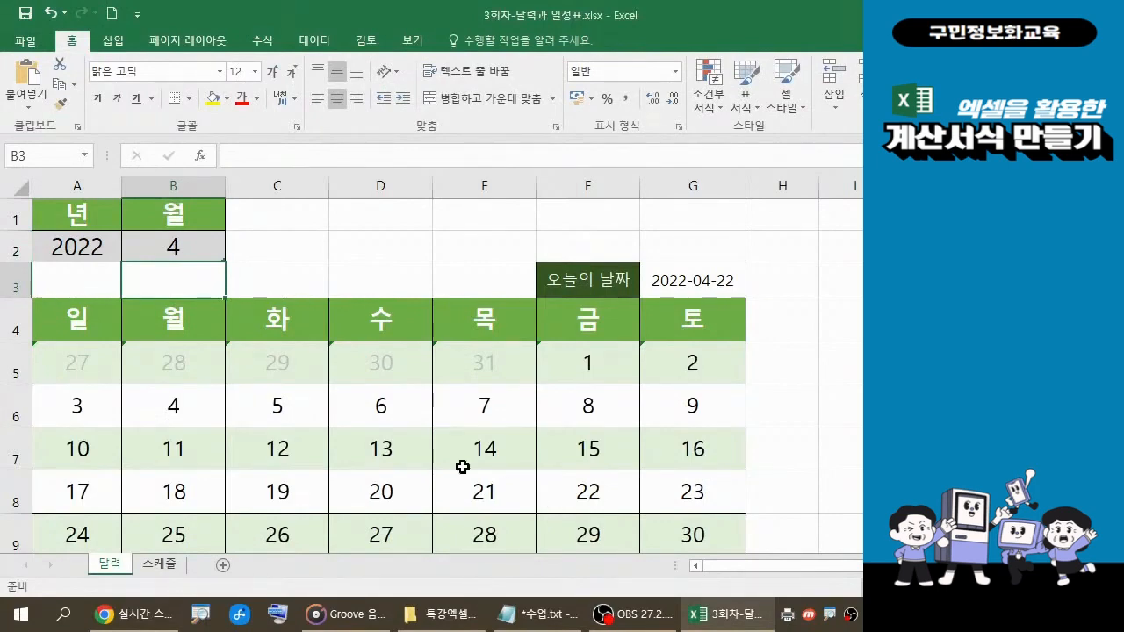
pyautogui.scroll(-2, 462, 467)
pyautogui.scroll(2, 462, 467)
# On the 스케줄 sheet, set the first date in cell A4 to 4-1 and review the date column down to its end
pyautogui.click(165, 573)
pyautogui.click(164, 567)
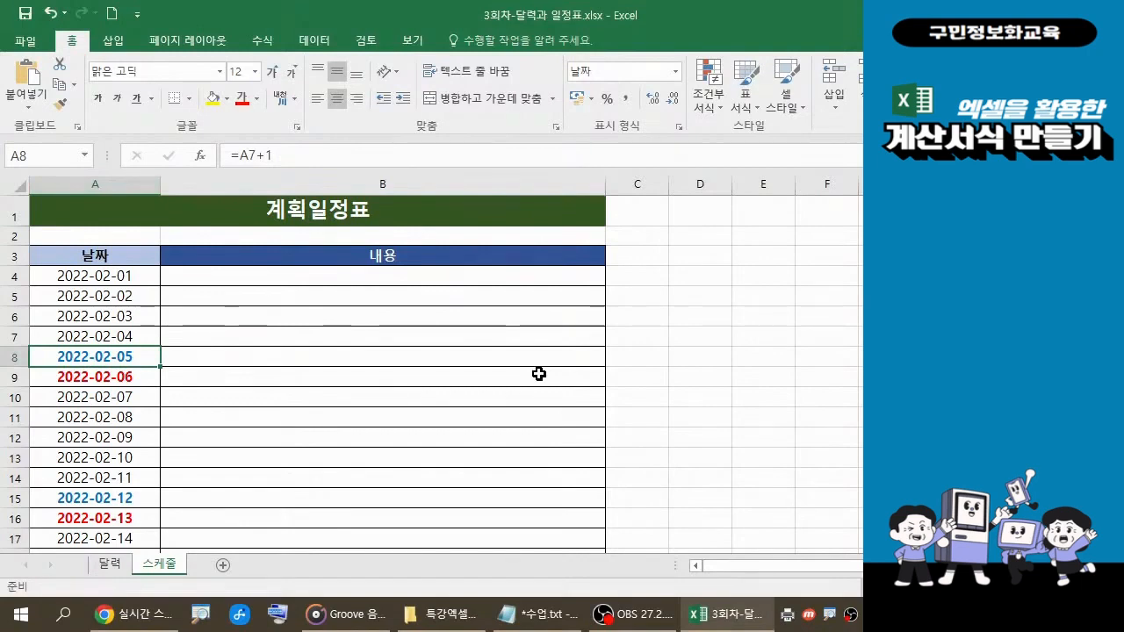
pyautogui.click(122, 275)
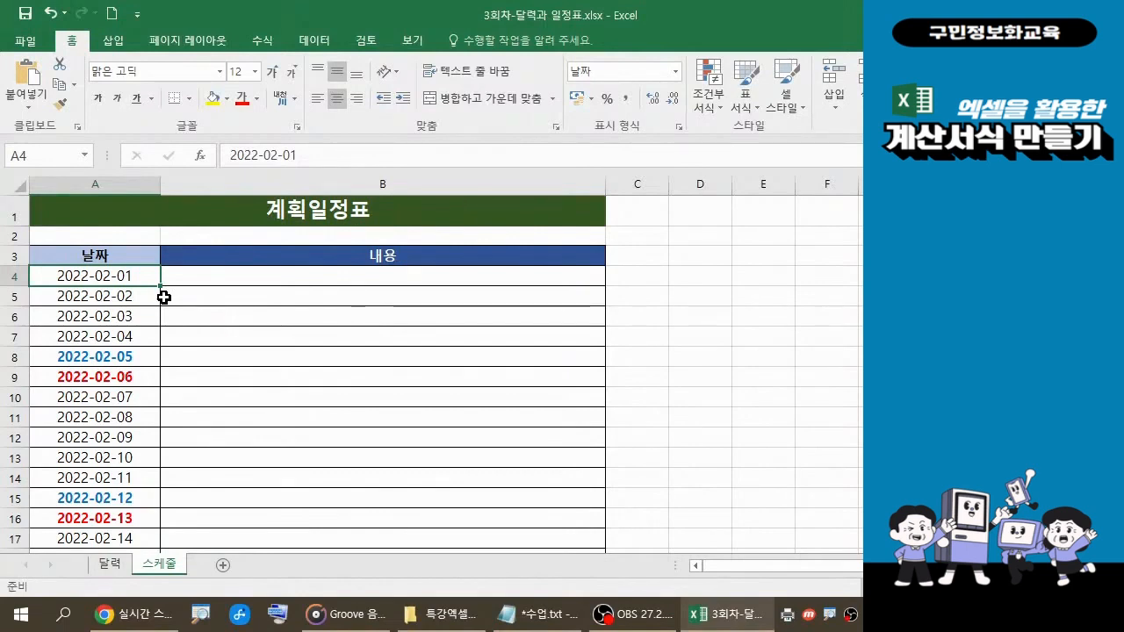
pyautogui.write('4')
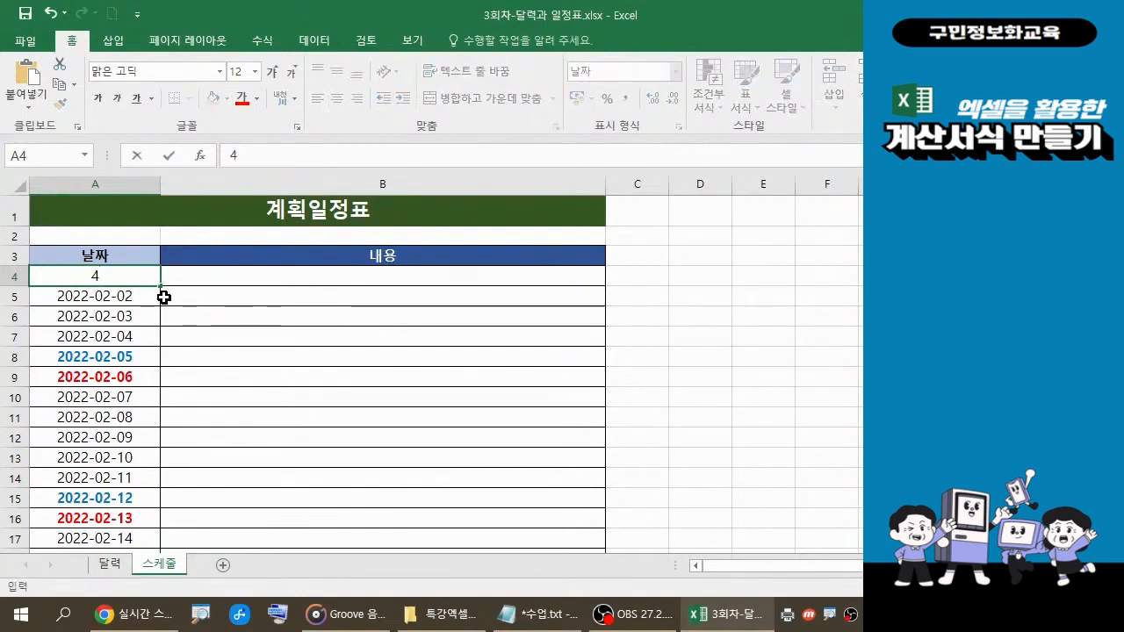
pyautogui.write('-1')
pyautogui.press('Return')
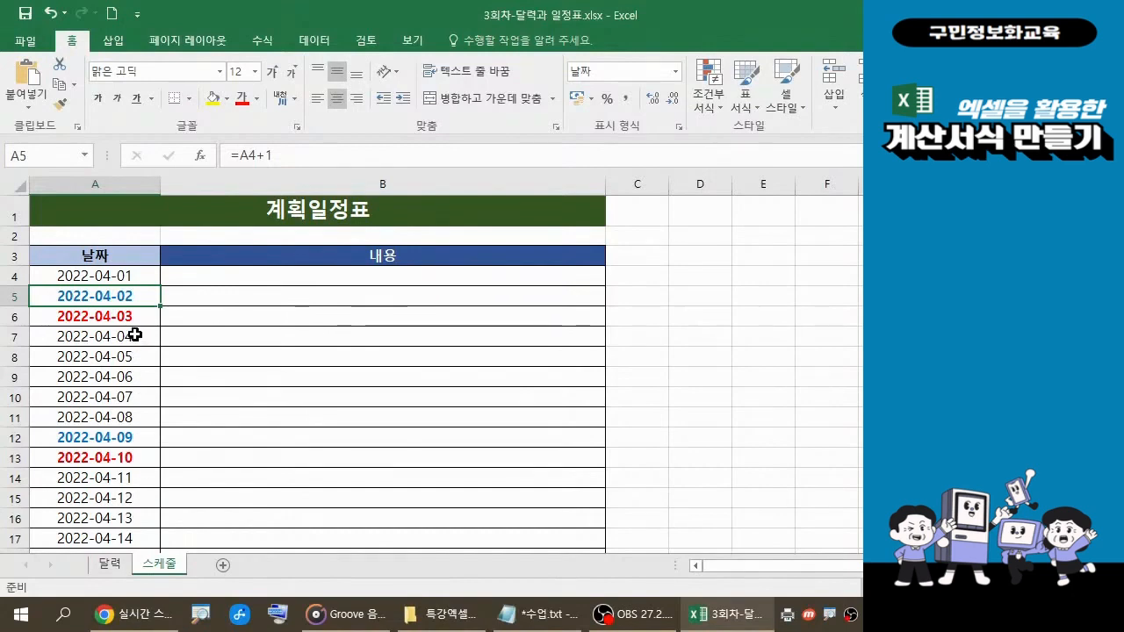
pyautogui.scroll(-7, 129, 475)
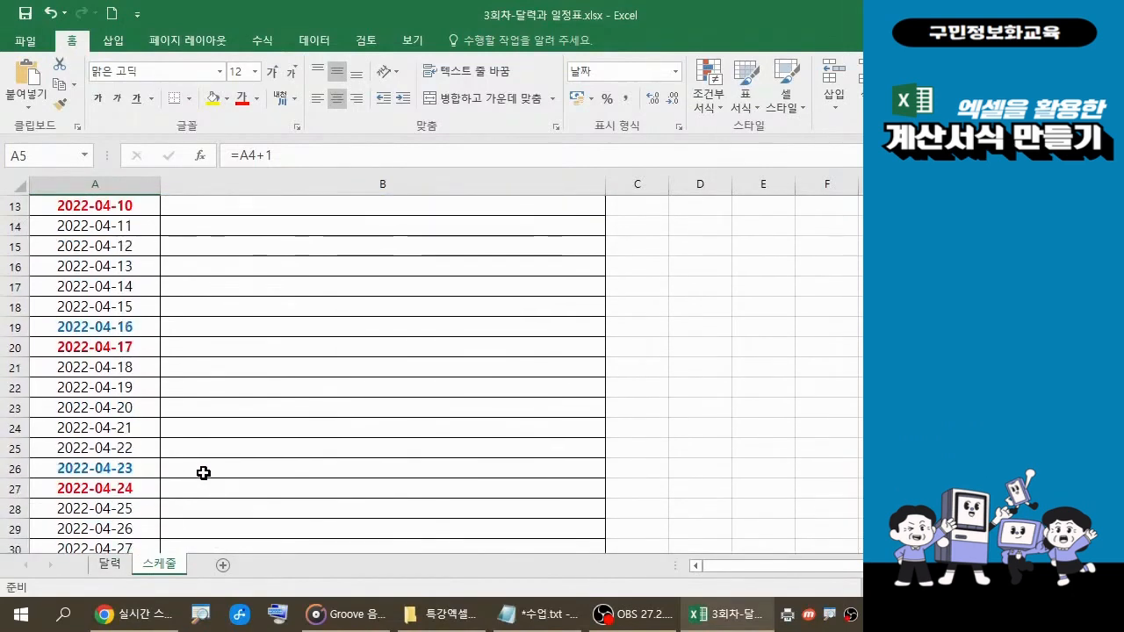
pyautogui.scroll(5, 221, 465)
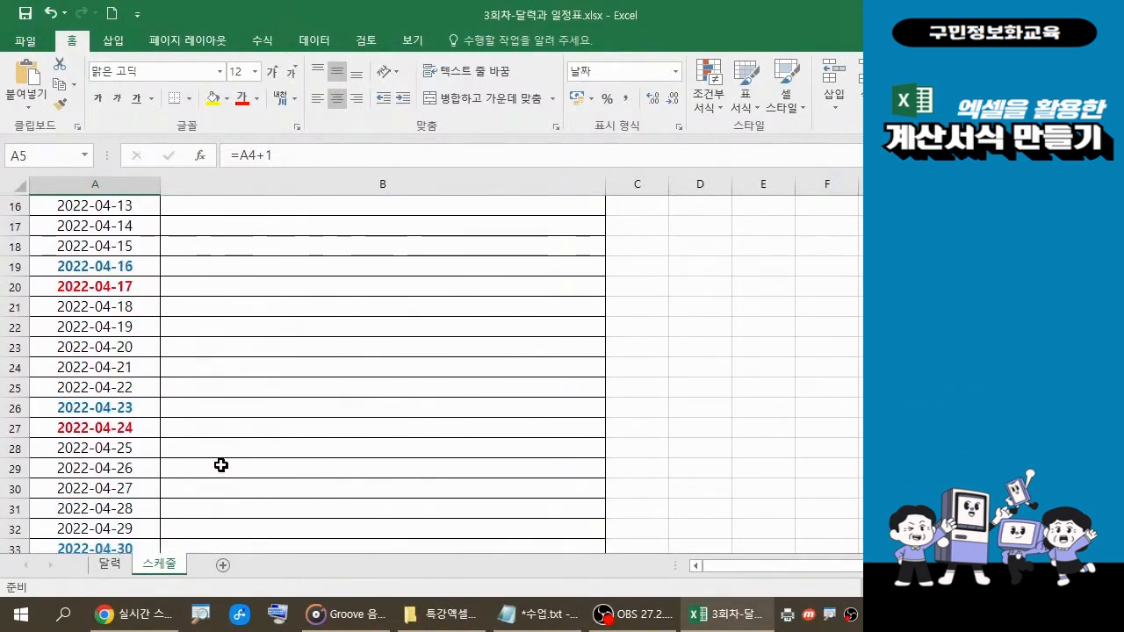
pyautogui.scroll(2, 223, 467)
pyautogui.scroll(-6, 223, 467)
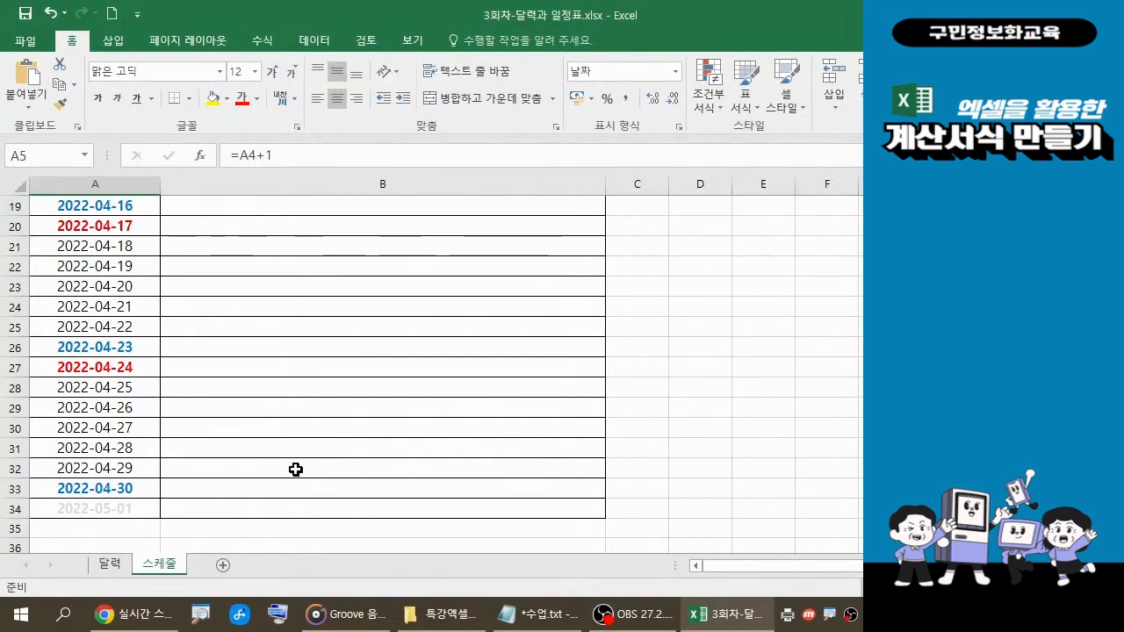
pyautogui.scroll(6, 296, 470)
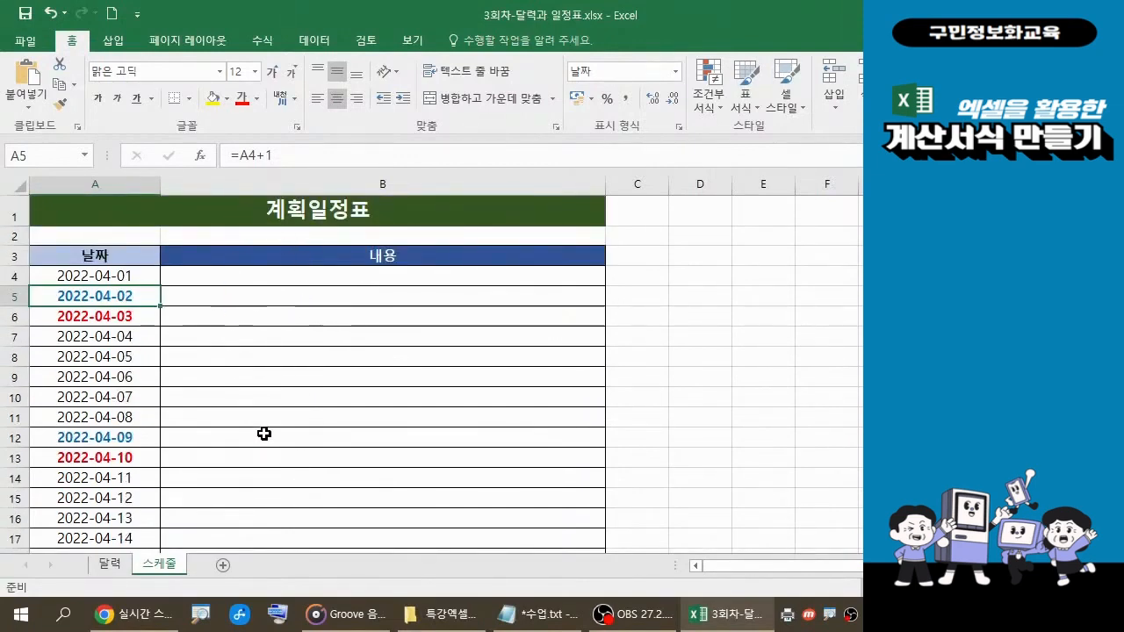
# Return to the 달력 sheet and look over the available table format styles without applying one
pyautogui.click(109, 567)
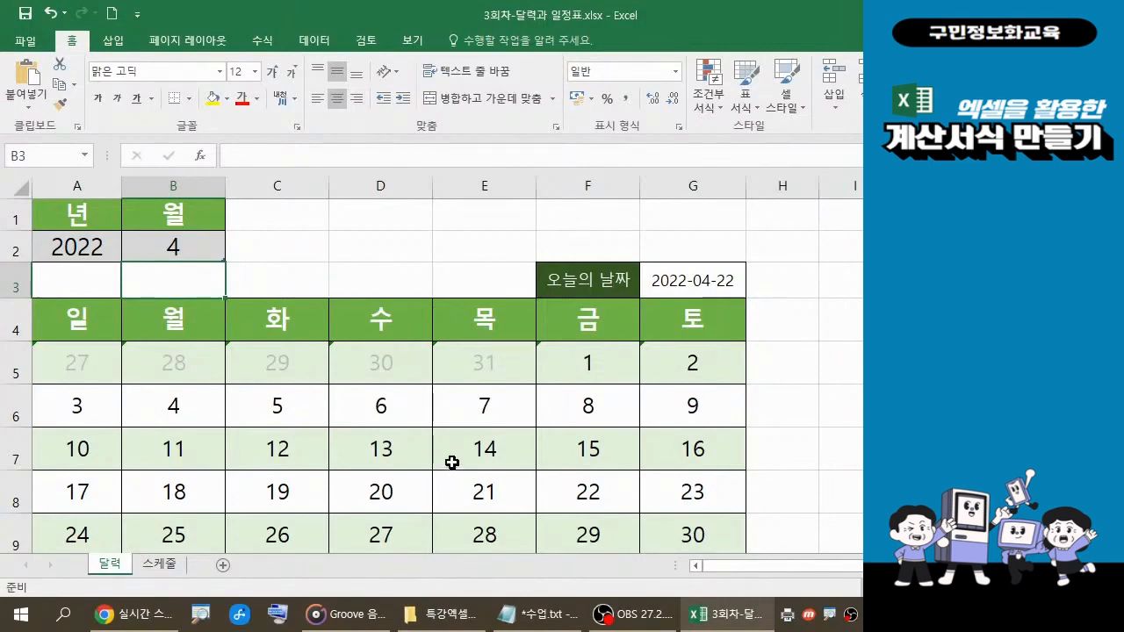
pyautogui.click(751, 107)
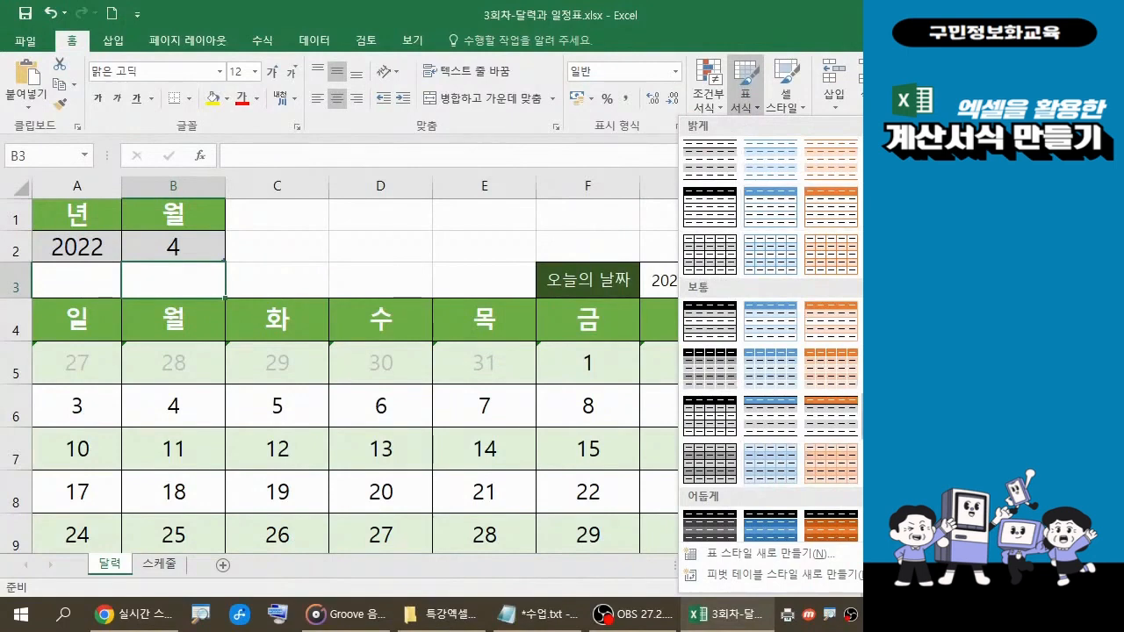
pyautogui.click(466, 236)
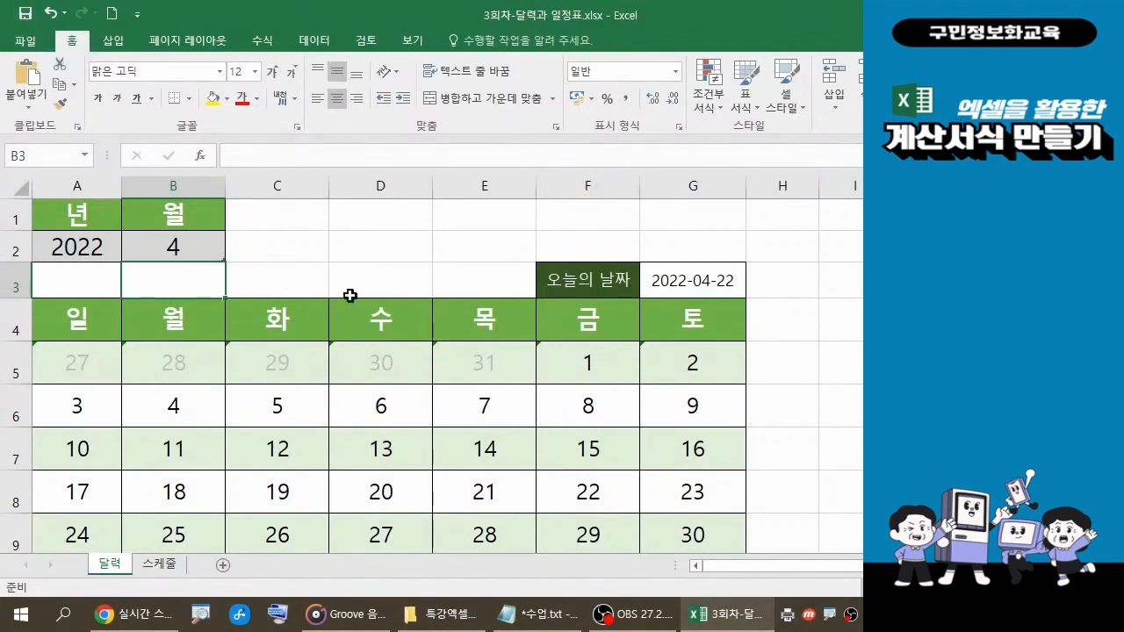
pyautogui.click(25, 16)
pyautogui.press('ctrl')
pyautogui.press('ctrl')
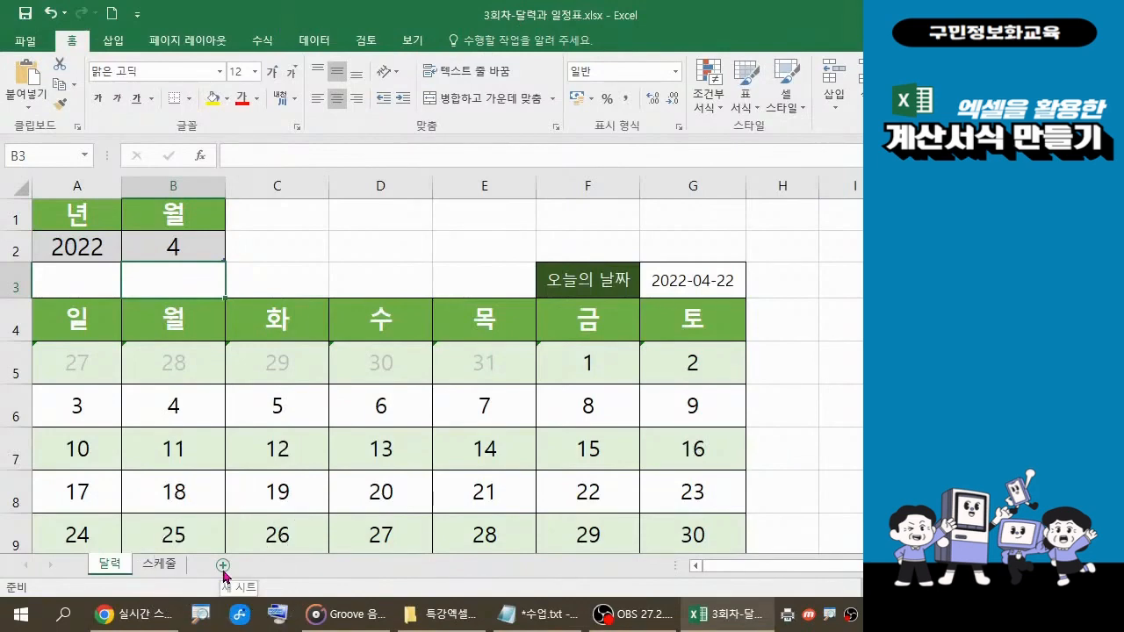
pyautogui.press('ctrl')
pyautogui.press('ctrl')
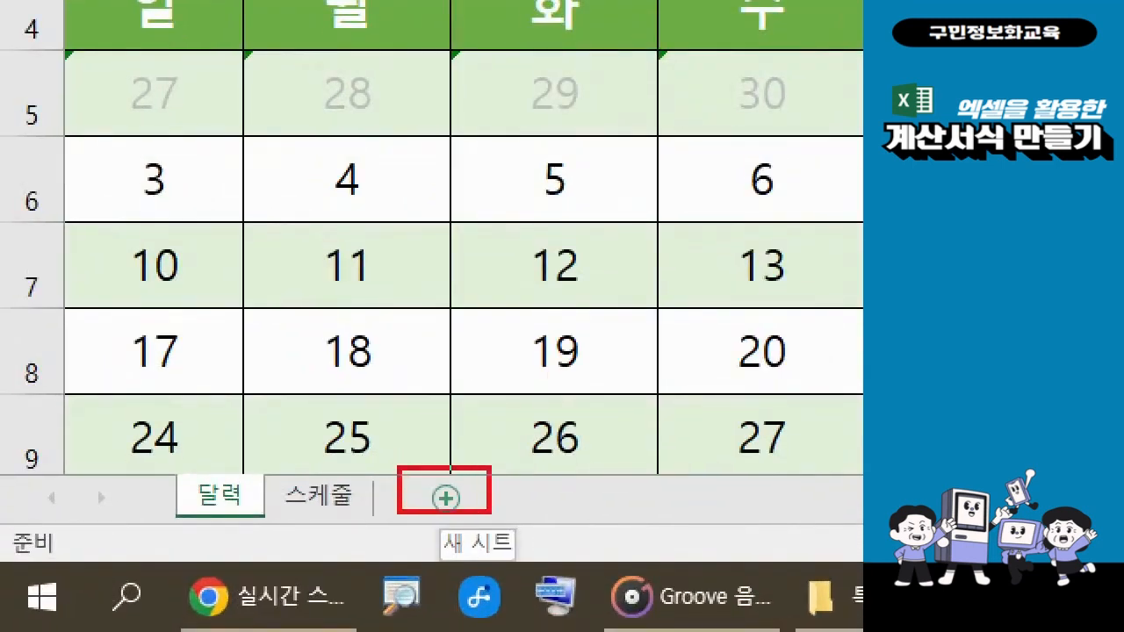
pyautogui.moveTo(493, 522); pyautogui.dragTo(497, 525)
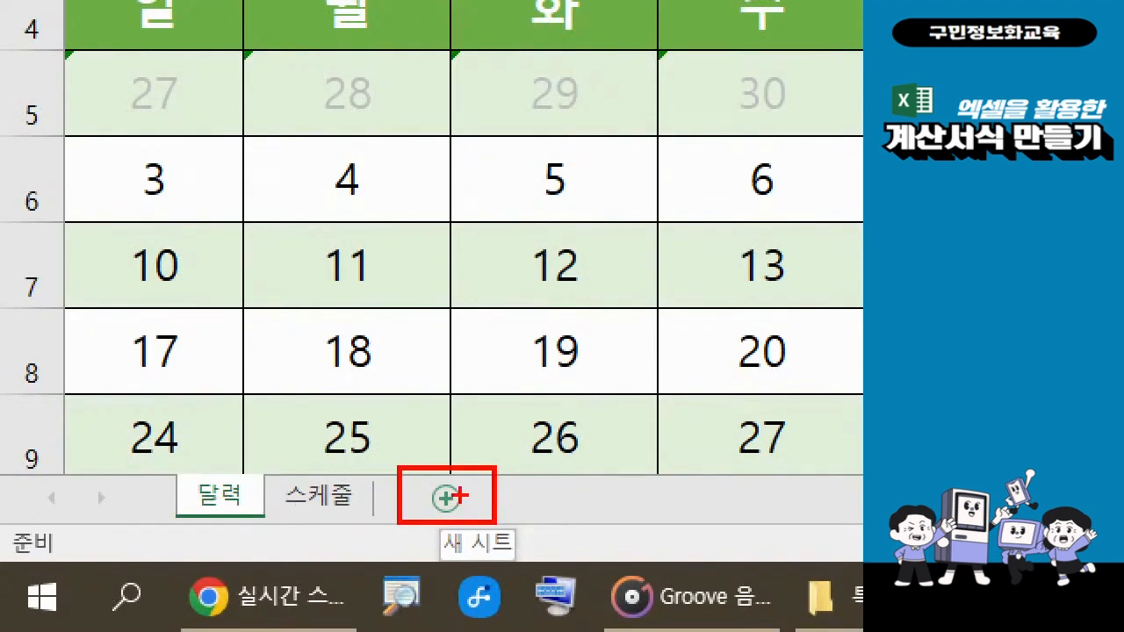
pyautogui.moveTo(460, 497); pyautogui.dragTo(524, 439)
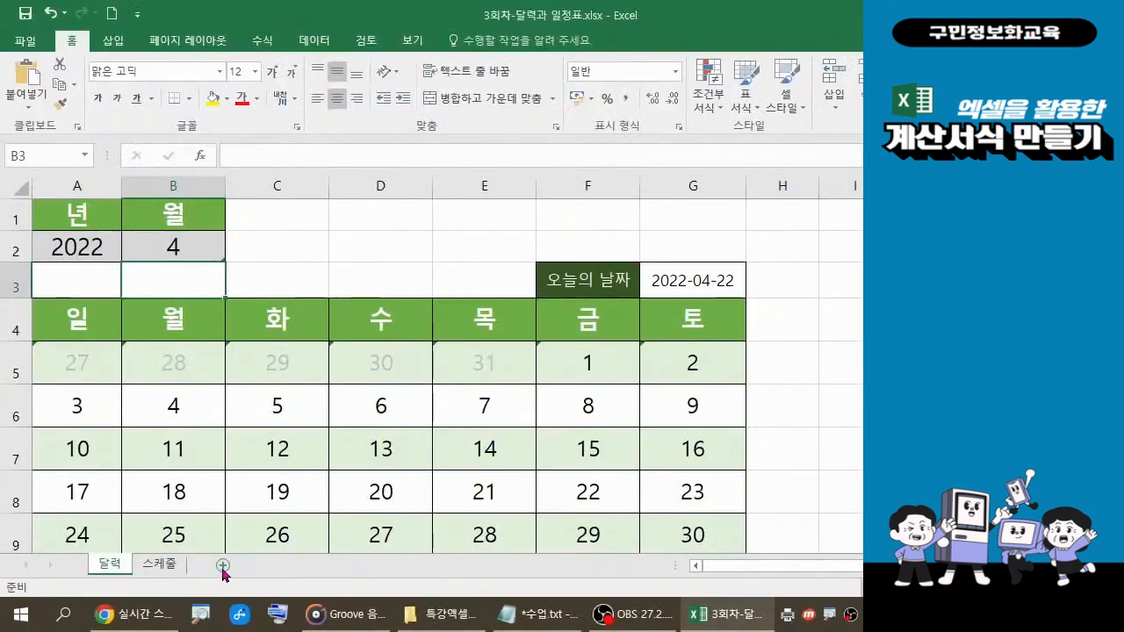
# Add a new sheet after 달력 and enter the headers 년 in A1 and 월 in B1
pyautogui.click(443, 500)
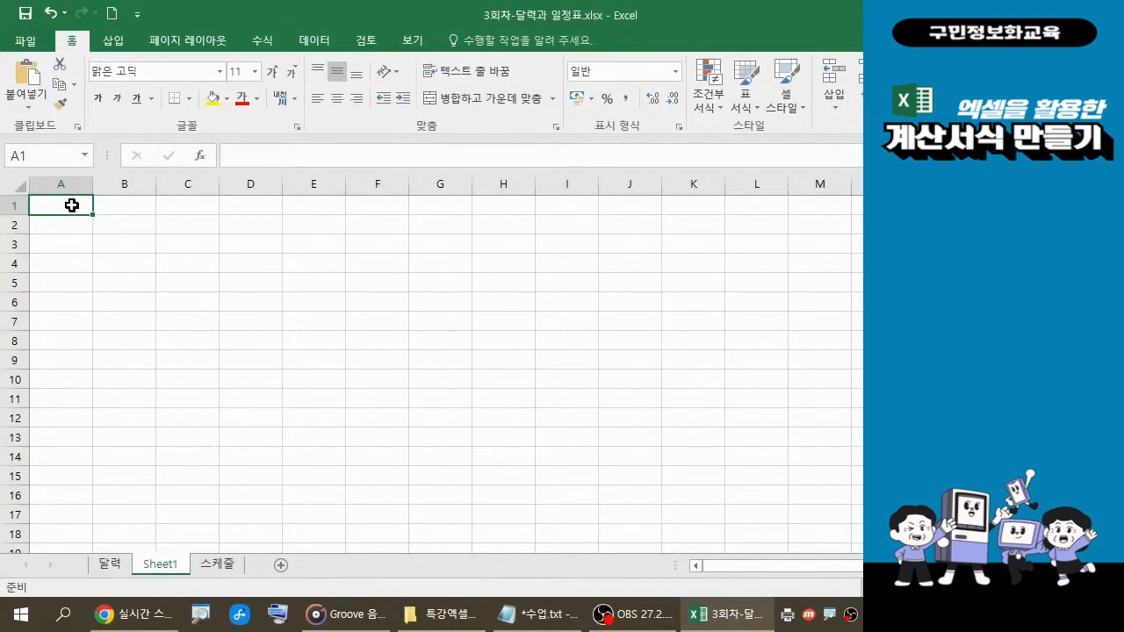
pyautogui.write('SU')
pyautogui.press('BackSpace')
pyautogui.press('BackSpace')
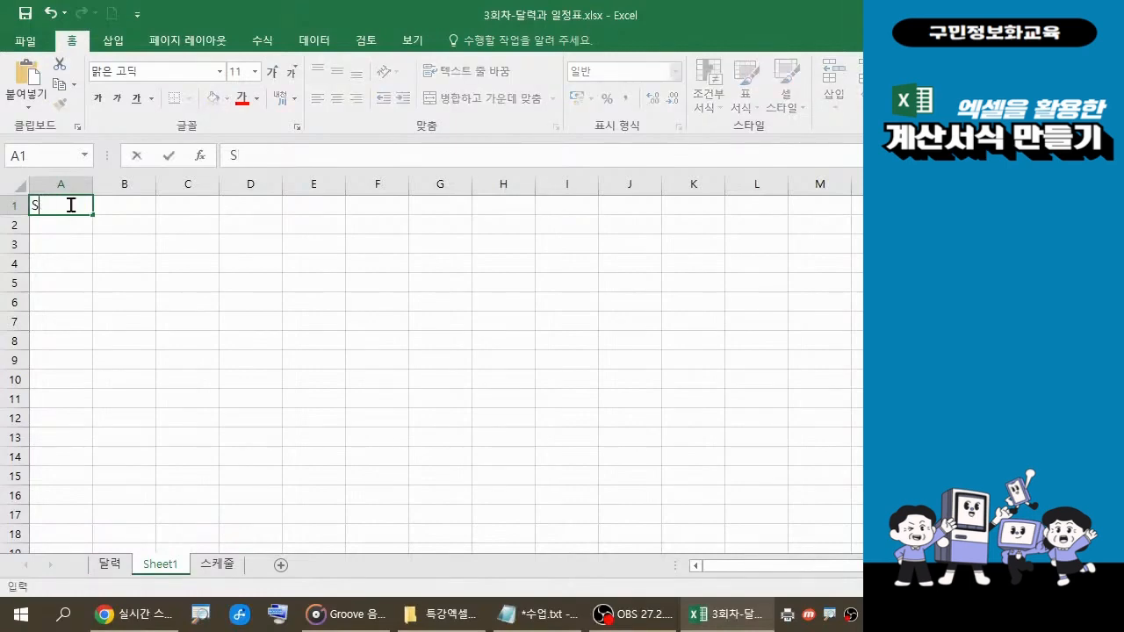
pyautogui.write('년')
pyautogui.press('Tab')
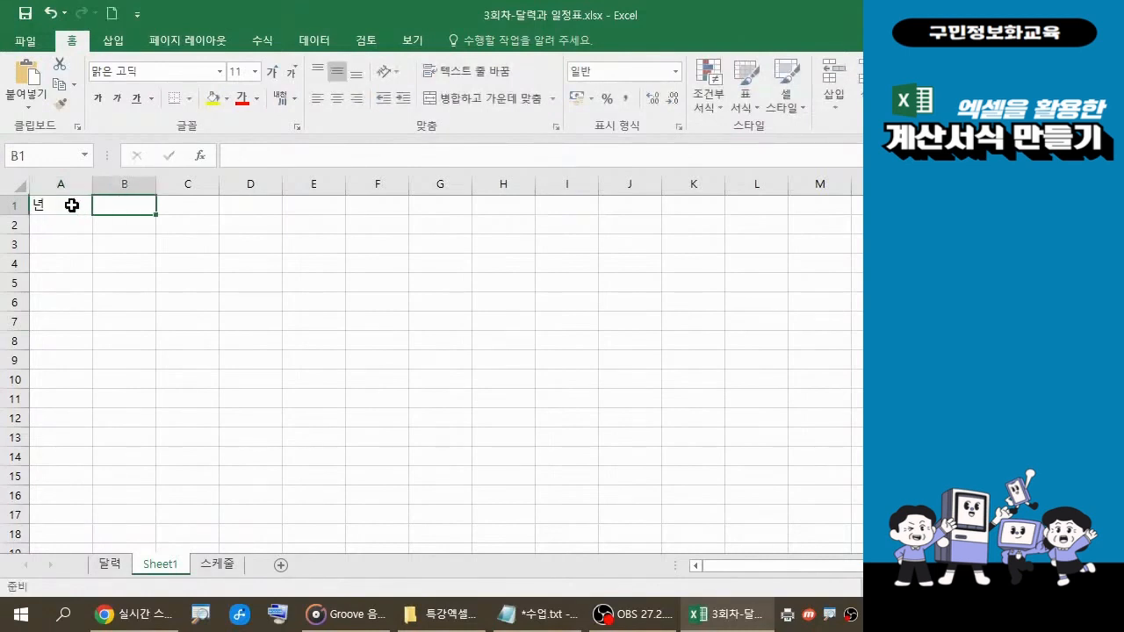
pyautogui.write('월')
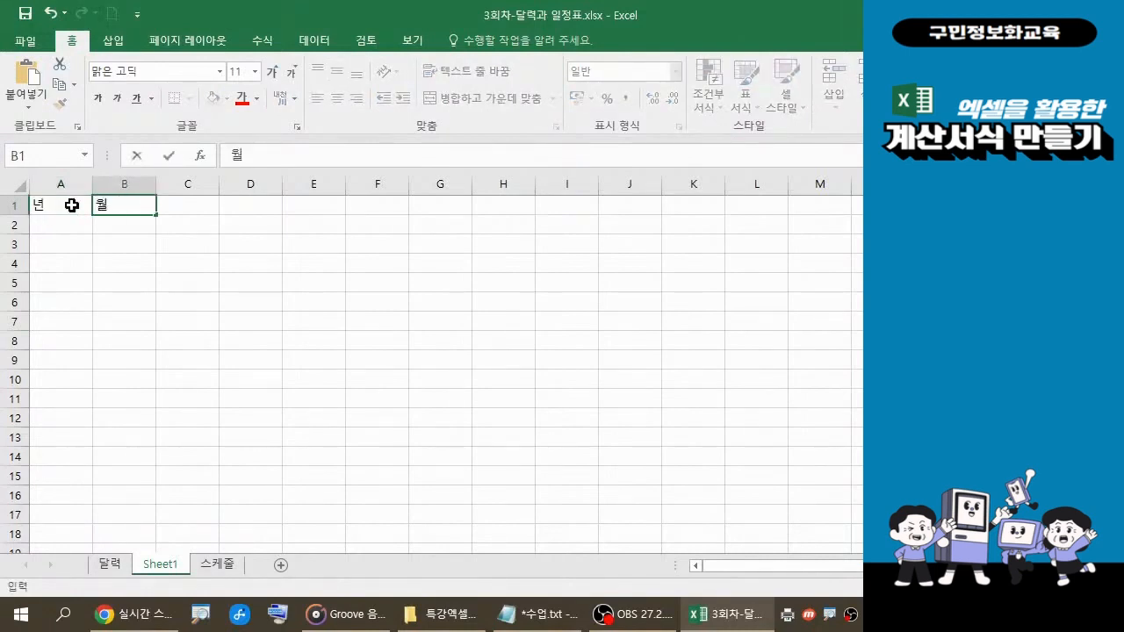
pyautogui.press('Return')
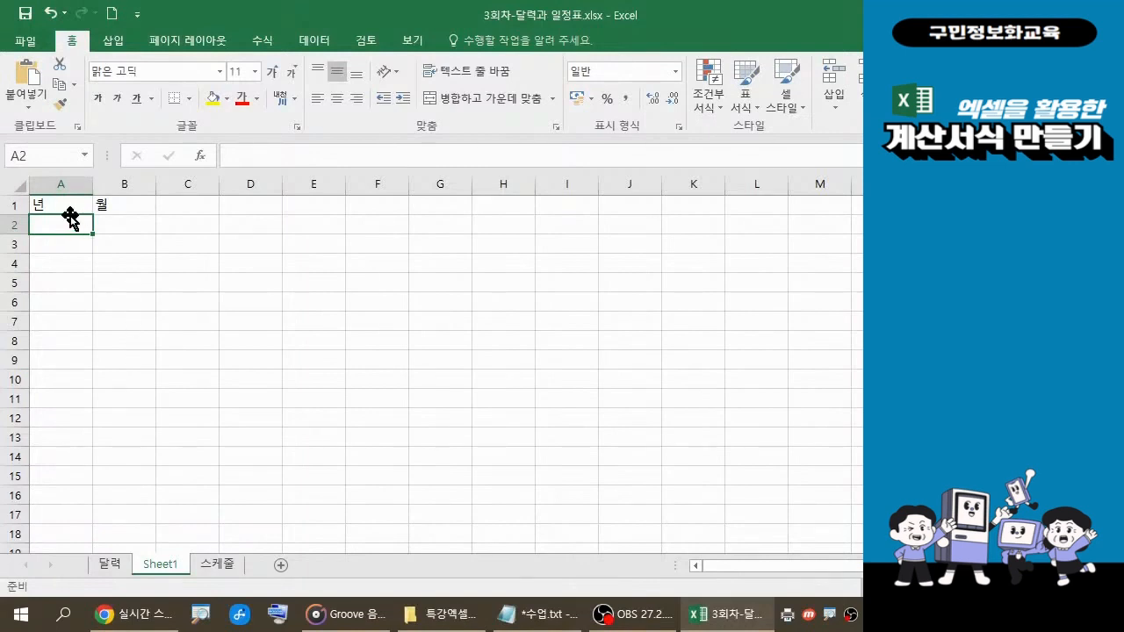
# Apply all borders (모든 테두리) to the year and month cells A1:B2
pyautogui.click(43, 205)
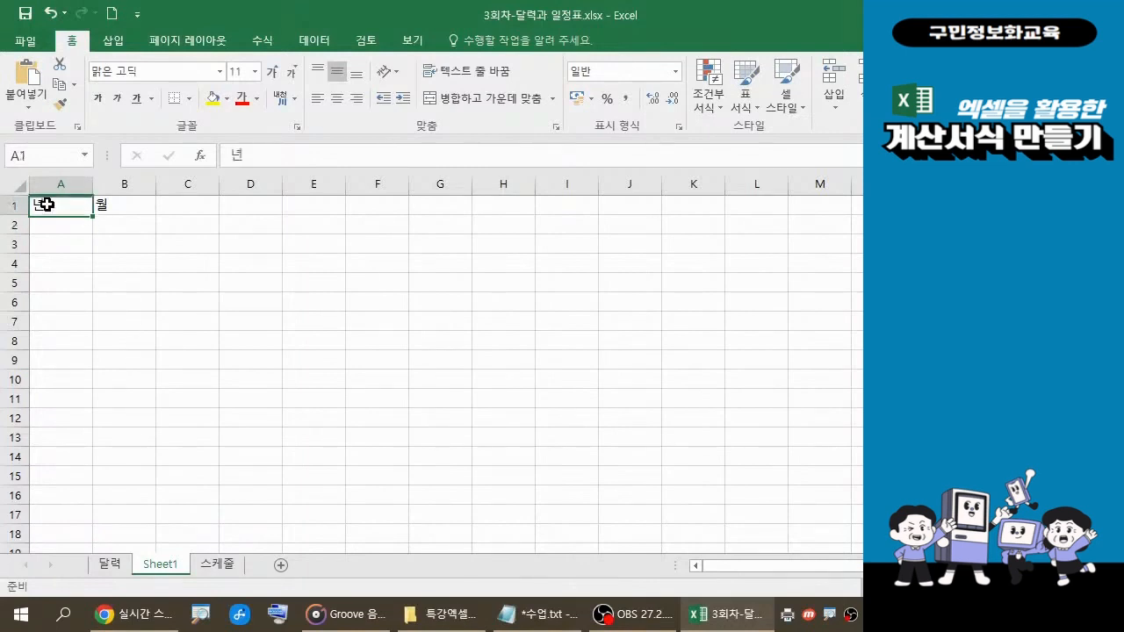
pyautogui.moveTo(65, 208); pyautogui.dragTo(114, 221)
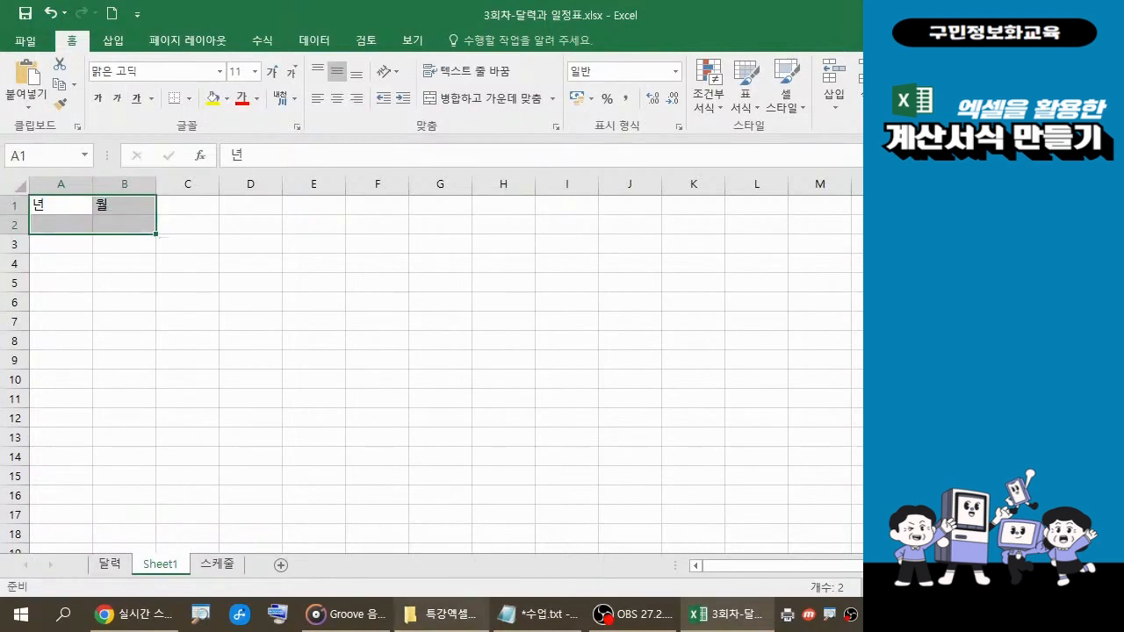
pyautogui.click(525, 627)
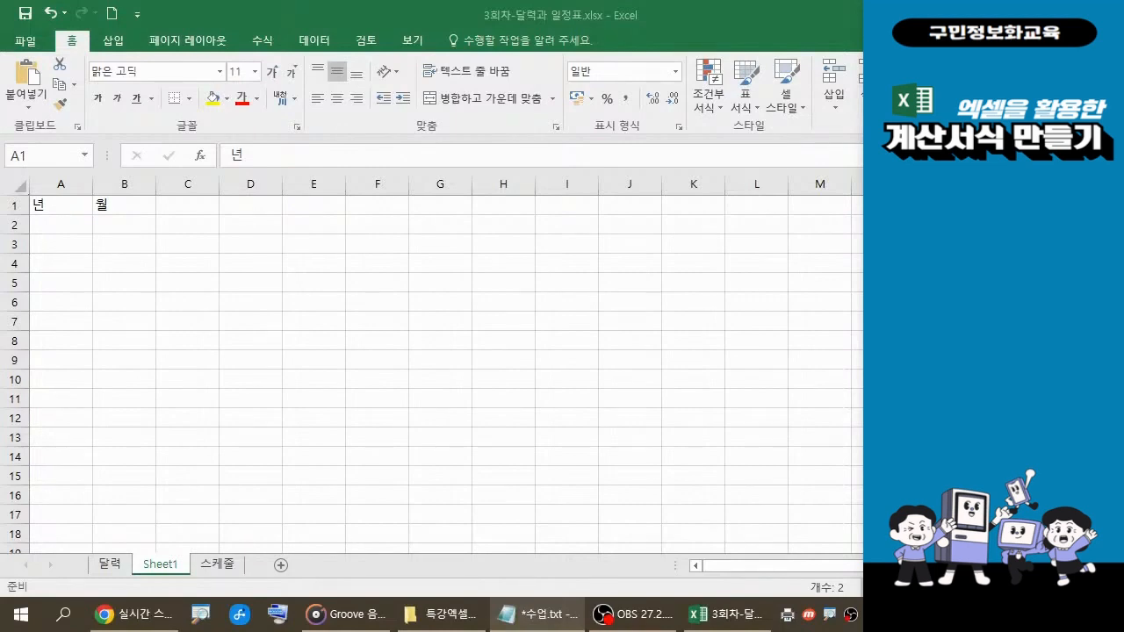
pyautogui.click(59, 204)
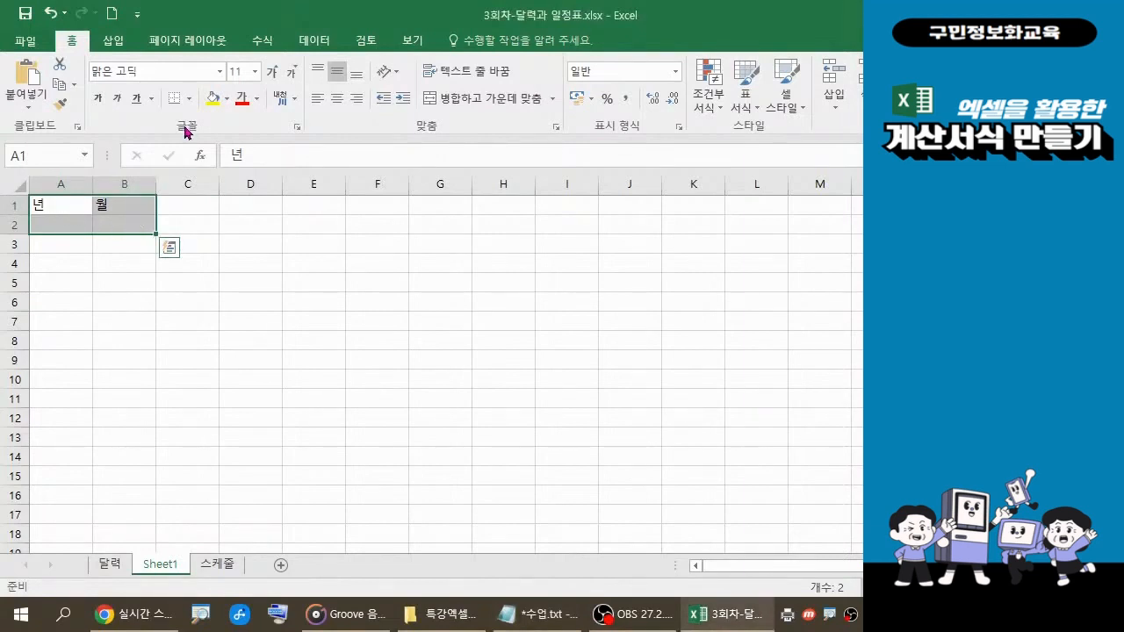
pyautogui.hotkey('ctrl', 'q')
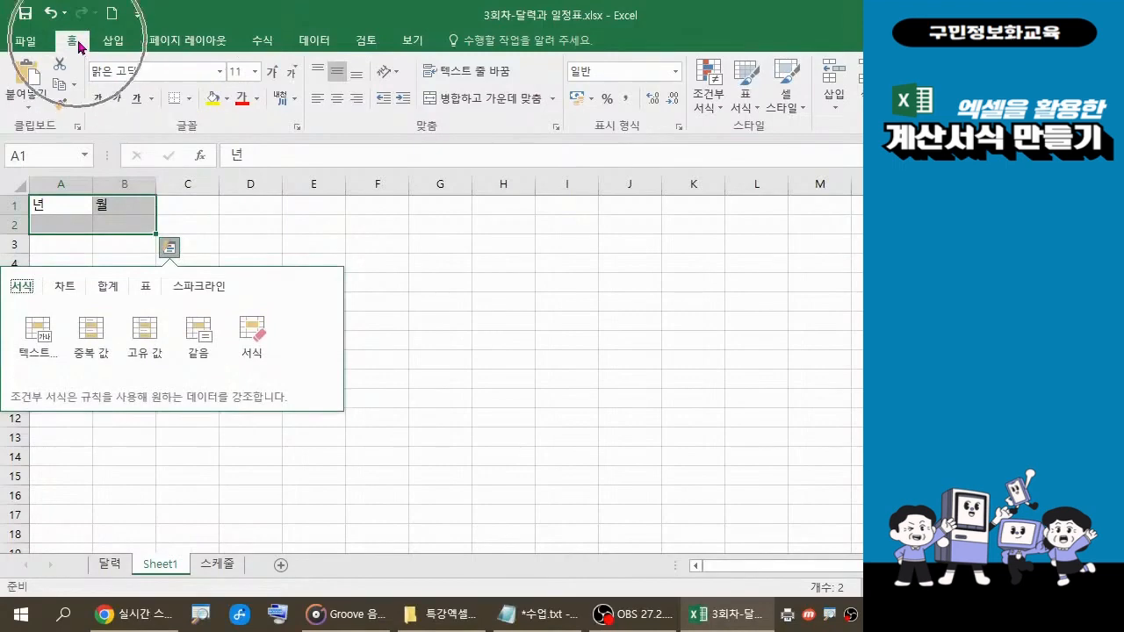
pyautogui.click(190, 107)
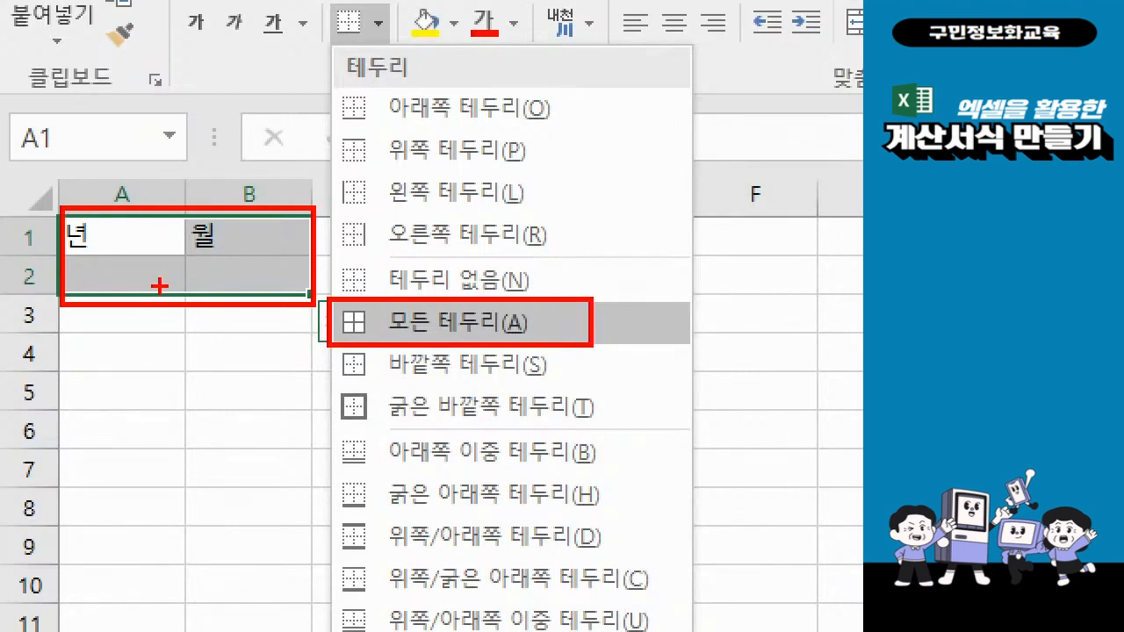
pyautogui.click(413, 321)
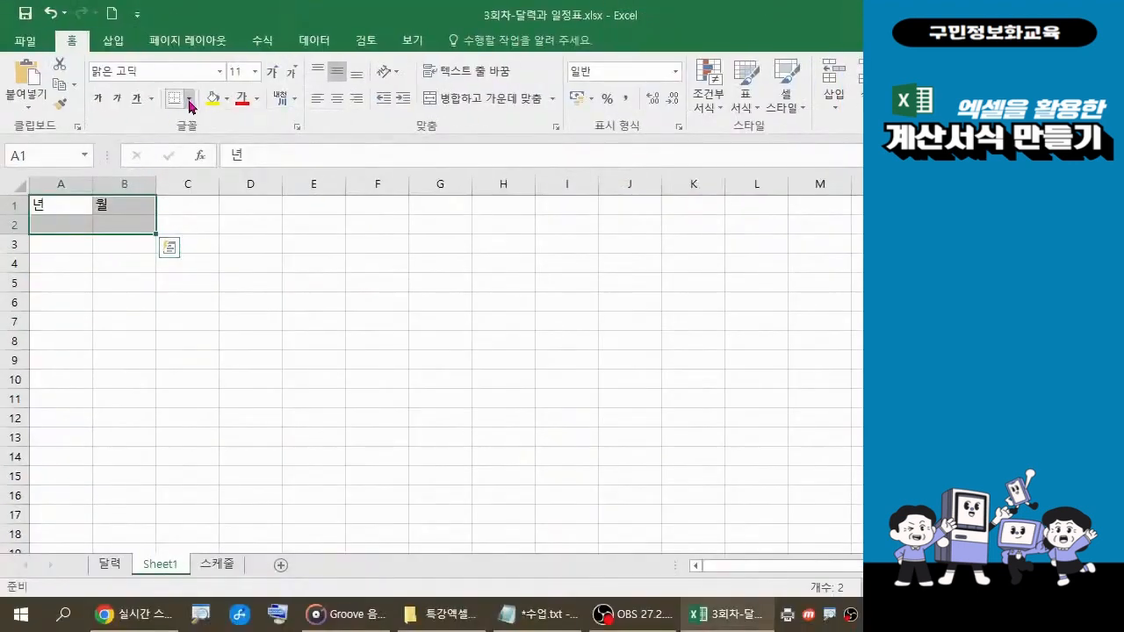
pyautogui.click(188, 100)
pyautogui.click(220, 251)
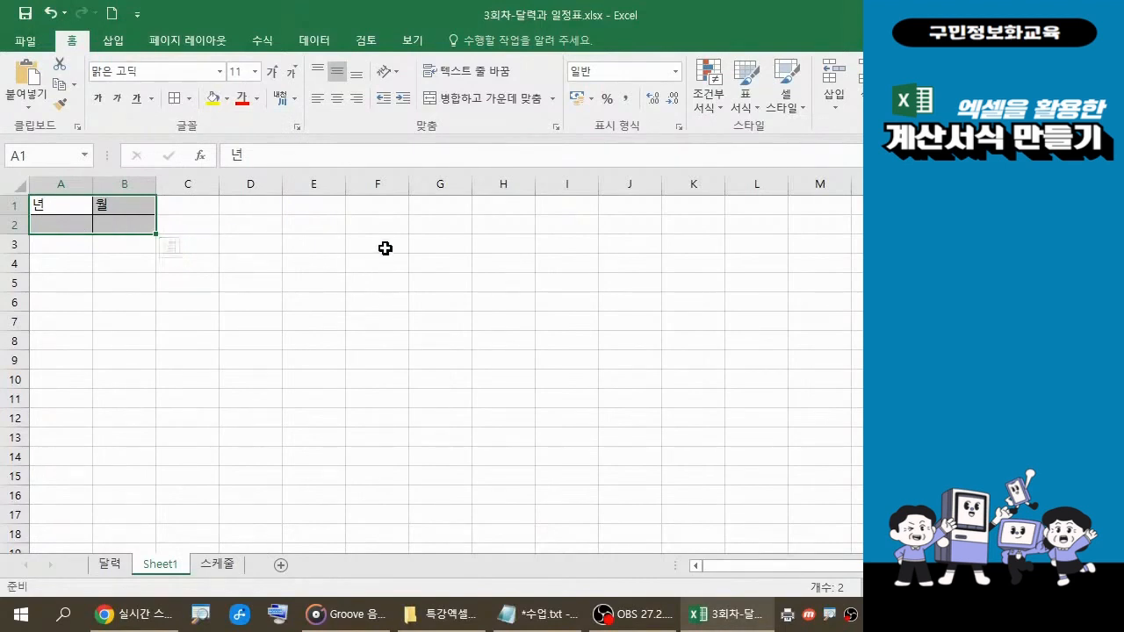
# Add all borders to cells F3:G3 on the new sheet
pyautogui.moveTo(386, 247); pyautogui.dragTo(433, 245)
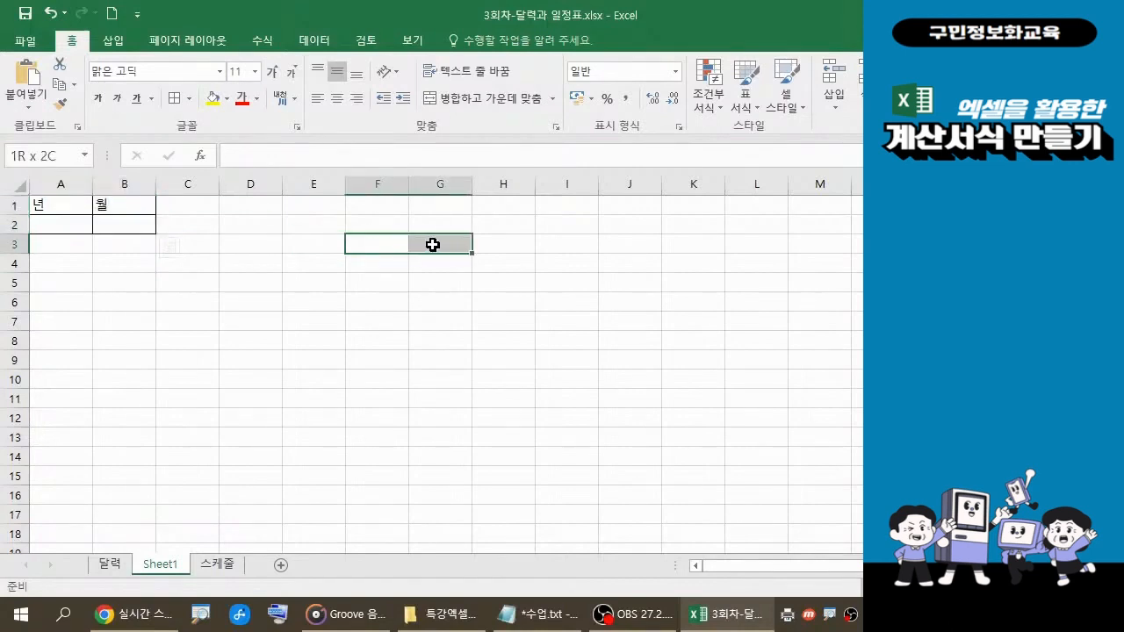
pyautogui.moveTo(433, 245); pyautogui.dragTo(432, 244)
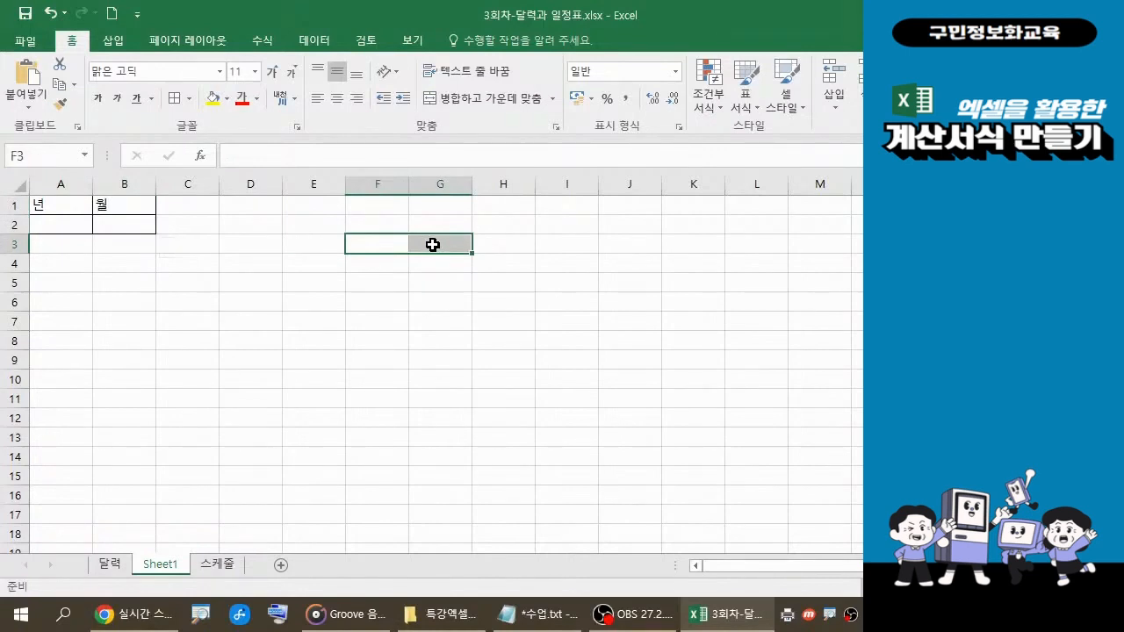
pyautogui.click(175, 98)
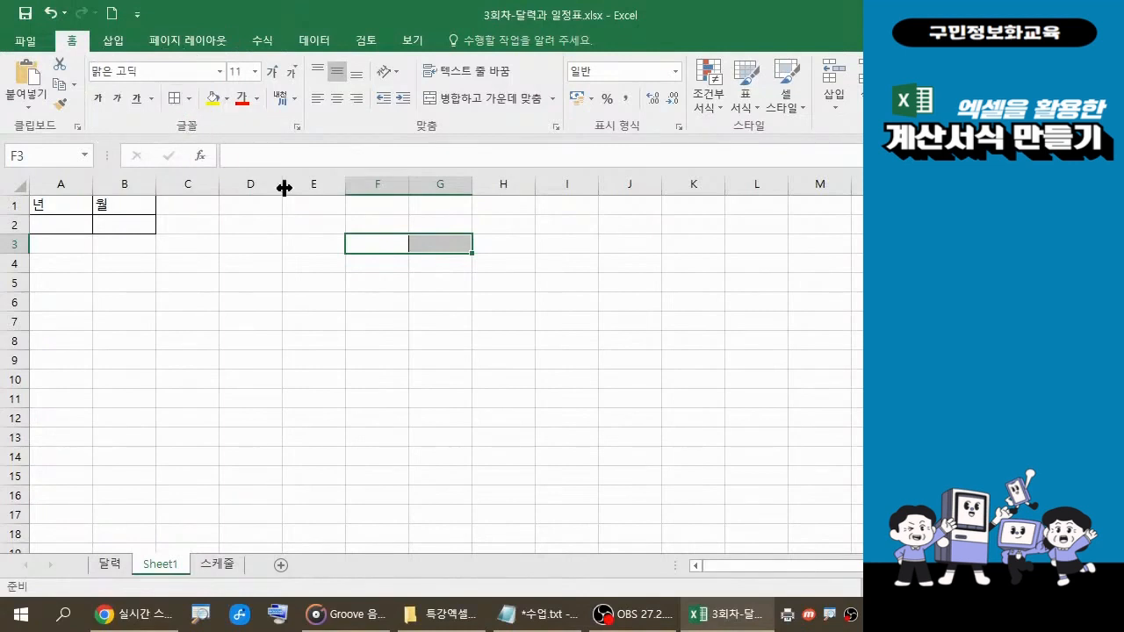
# Enter the label 오늘의 날짜 in F3 and auto-fit the width of column F to the text
pyautogui.click(378, 244)
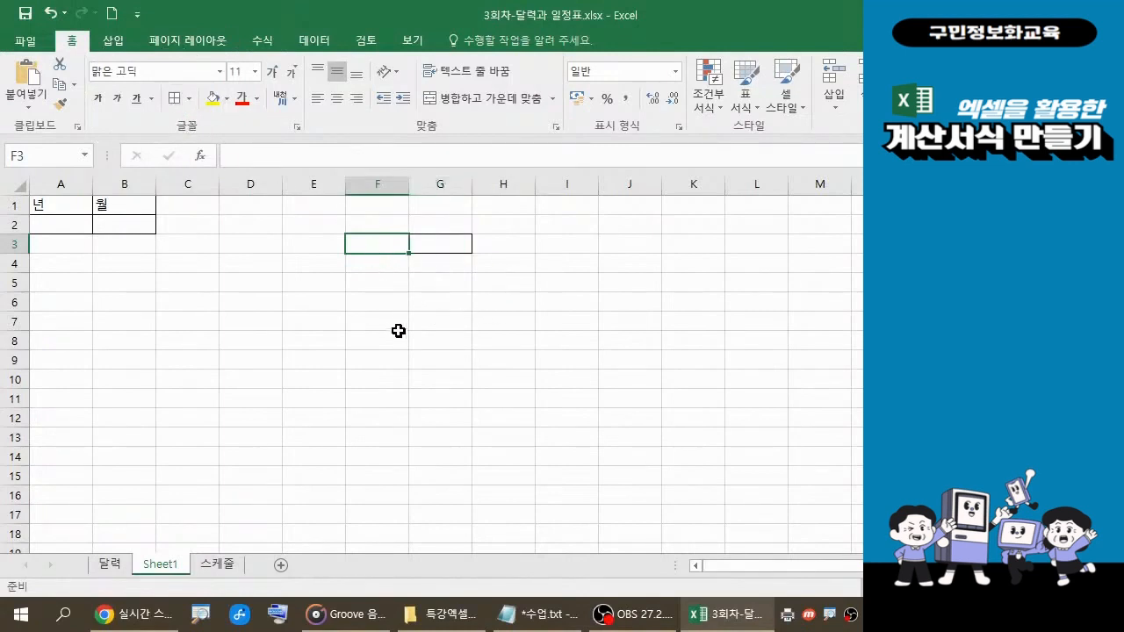
pyautogui.write('오')
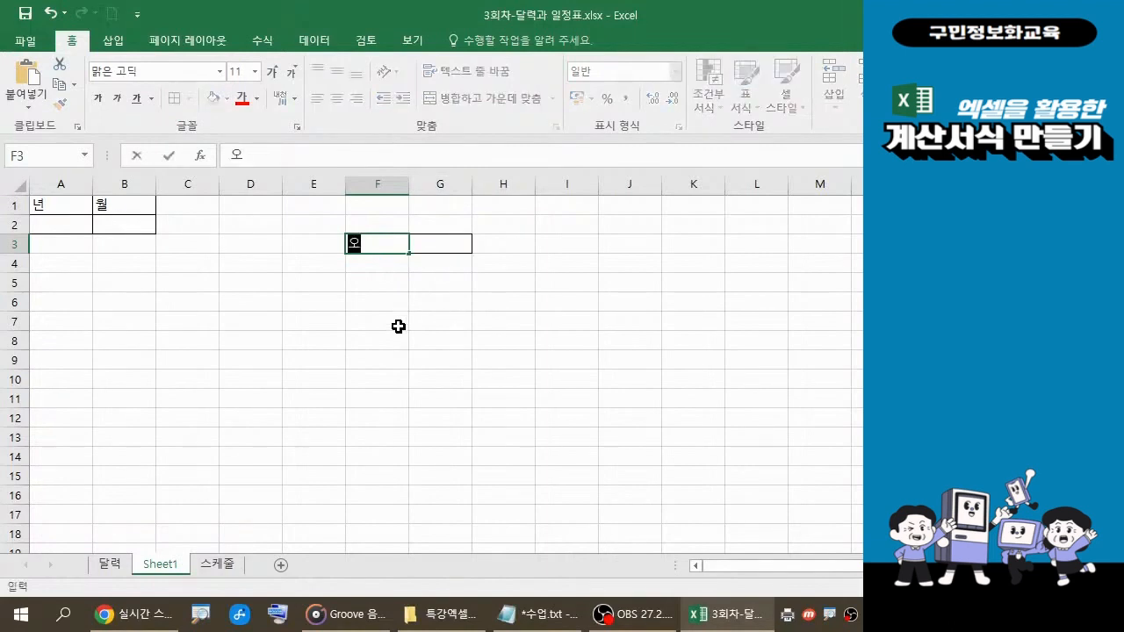
pyautogui.write('늘으의 날짜')
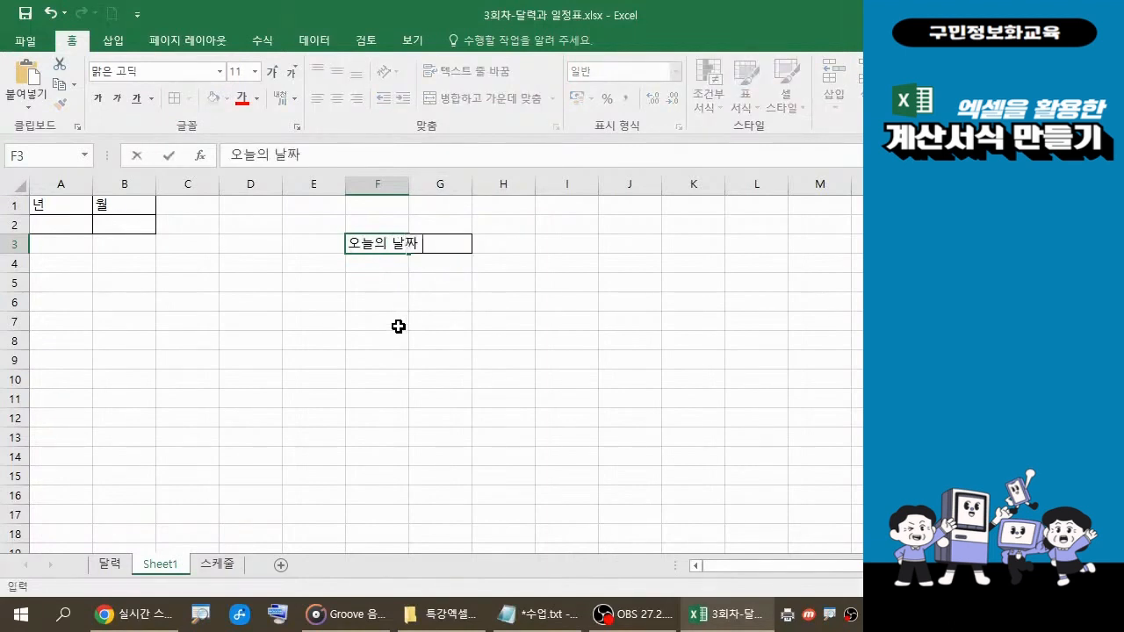
pyautogui.press('Return')
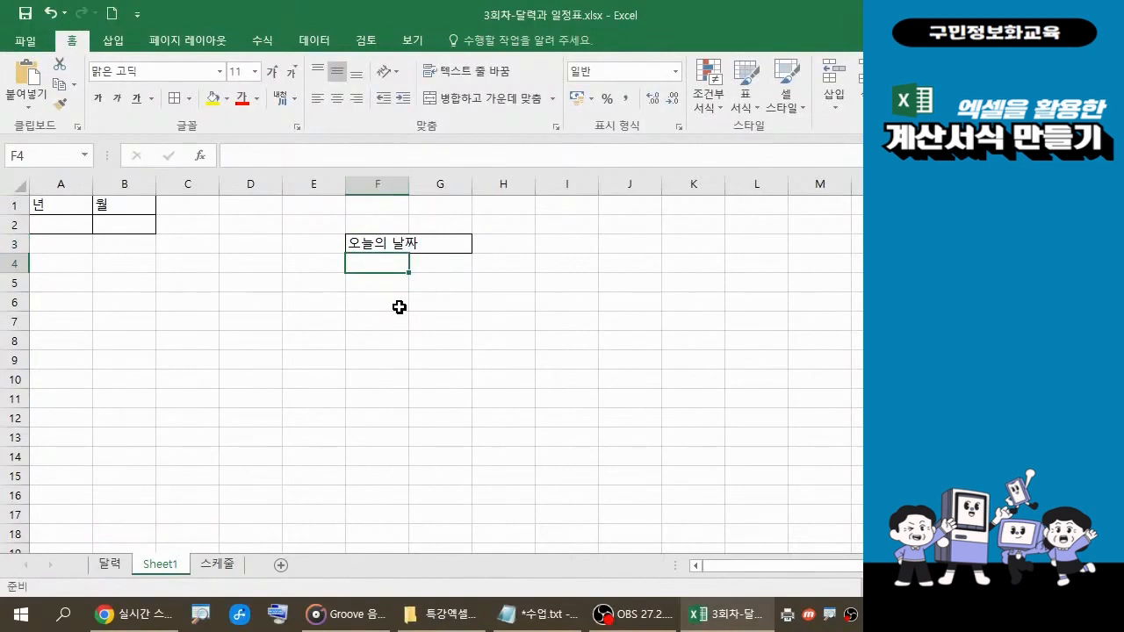
pyautogui.doubleClick(408, 185)
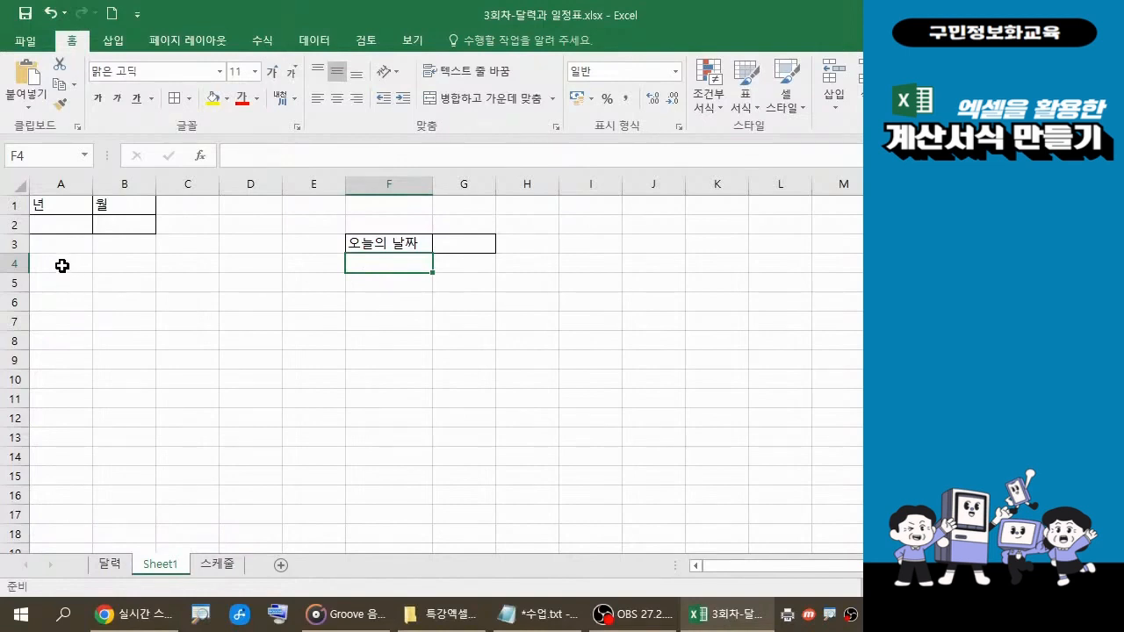
# Apply all borders to the range A4:G10 to form the calendar grid
pyautogui.moveTo(62, 265); pyautogui.dragTo(450, 371)
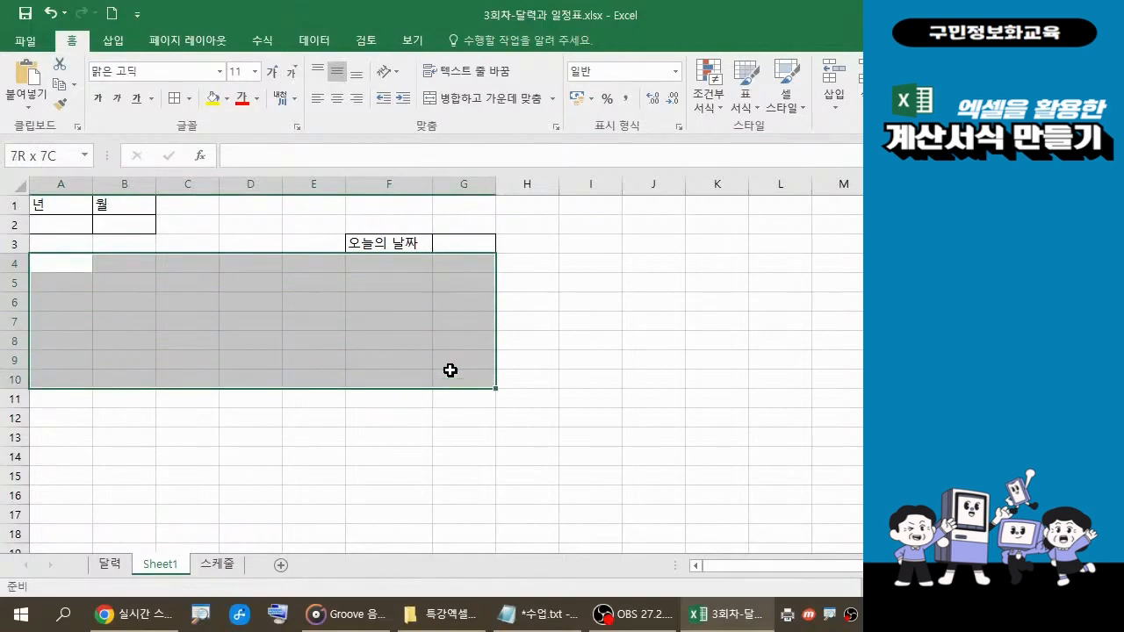
pyautogui.moveTo(449, 371); pyautogui.dragTo(451, 371)
pyautogui.moveTo(450, 370); pyautogui.dragTo(451, 370)
pyautogui.click(173, 105)
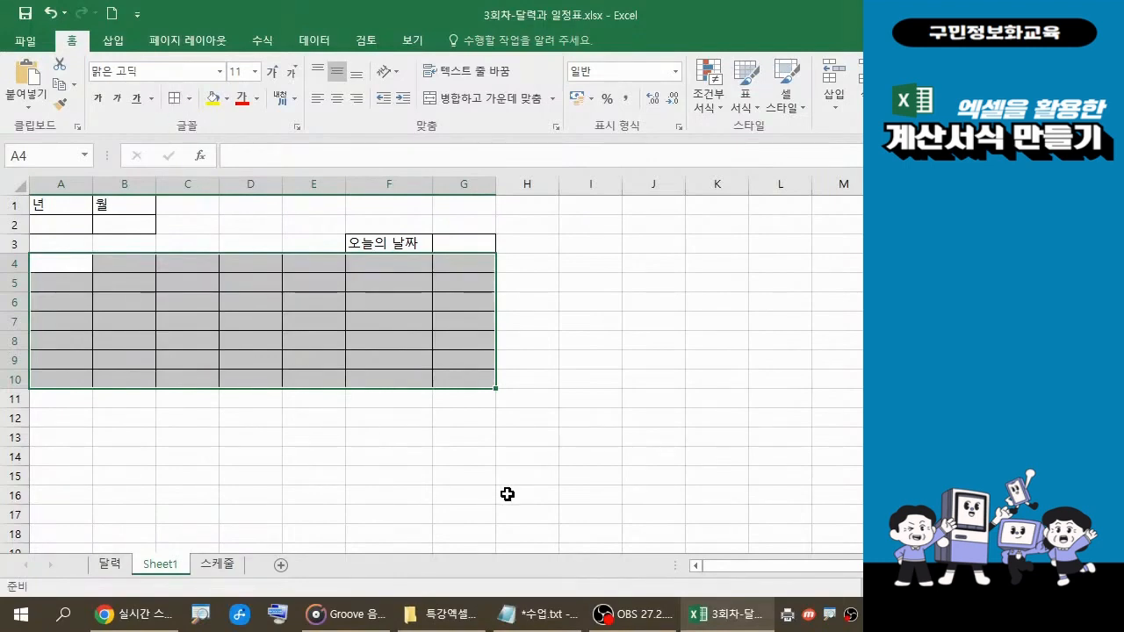
pyautogui.click(507, 495)
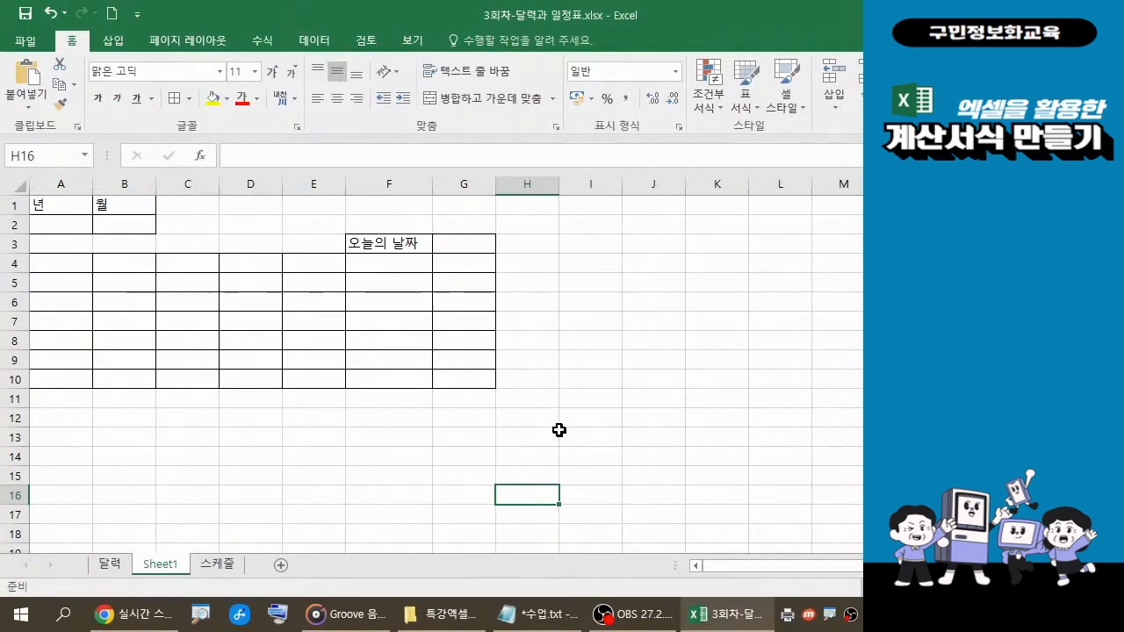
# Set the height of rows 4 through 10 to 25
pyautogui.click(531, 626)
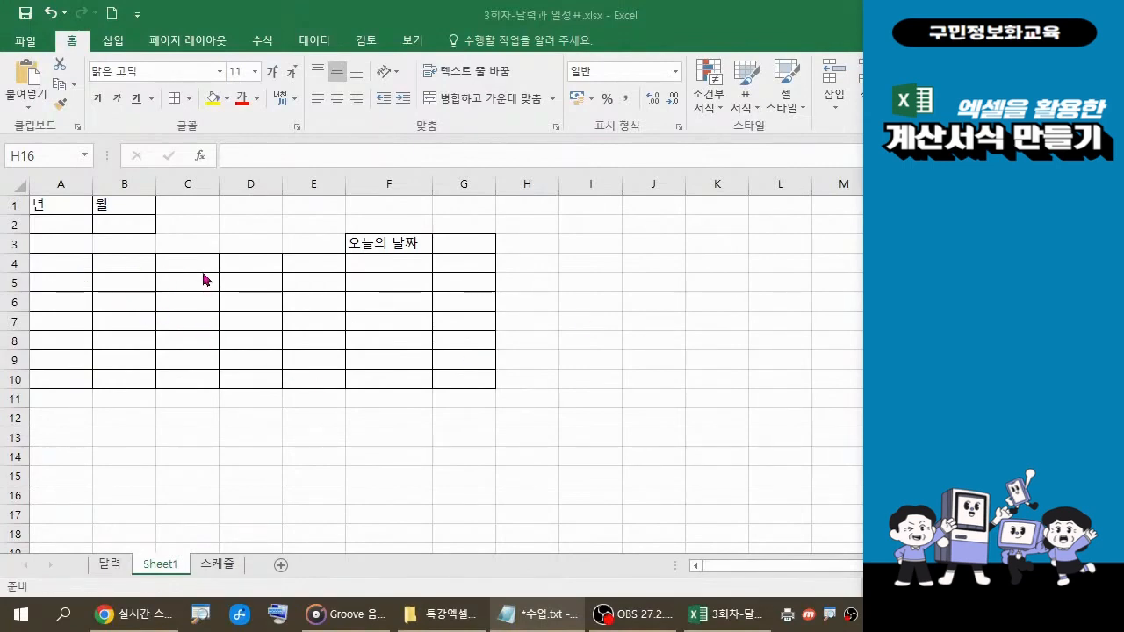
pyautogui.click(15, 265)
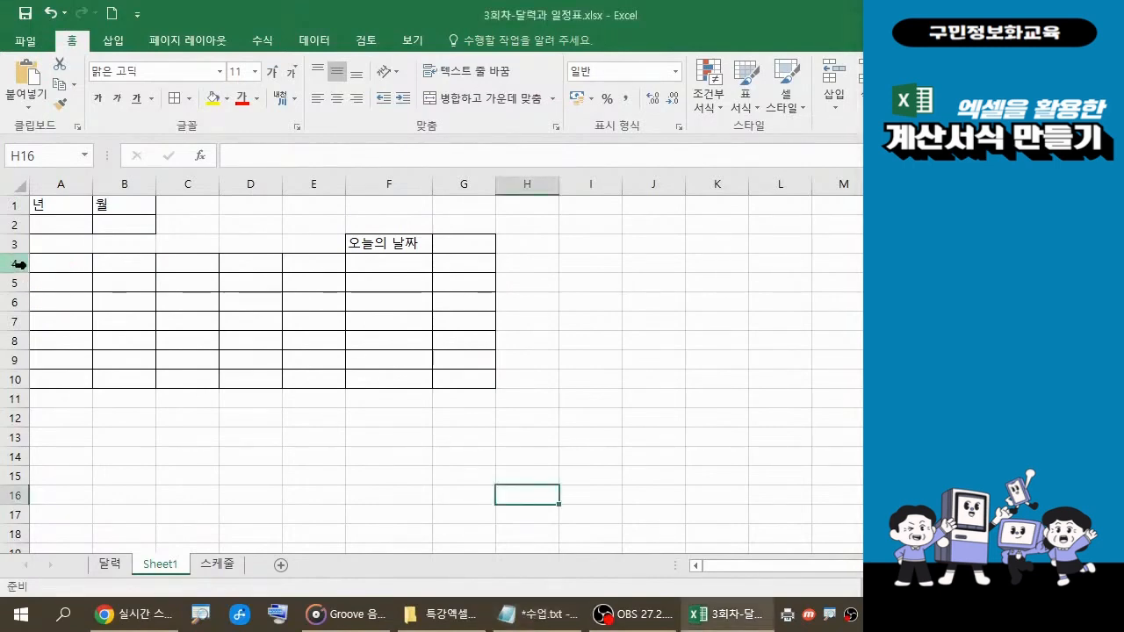
pyautogui.moveTo(19, 264); pyautogui.dragTo(20, 379)
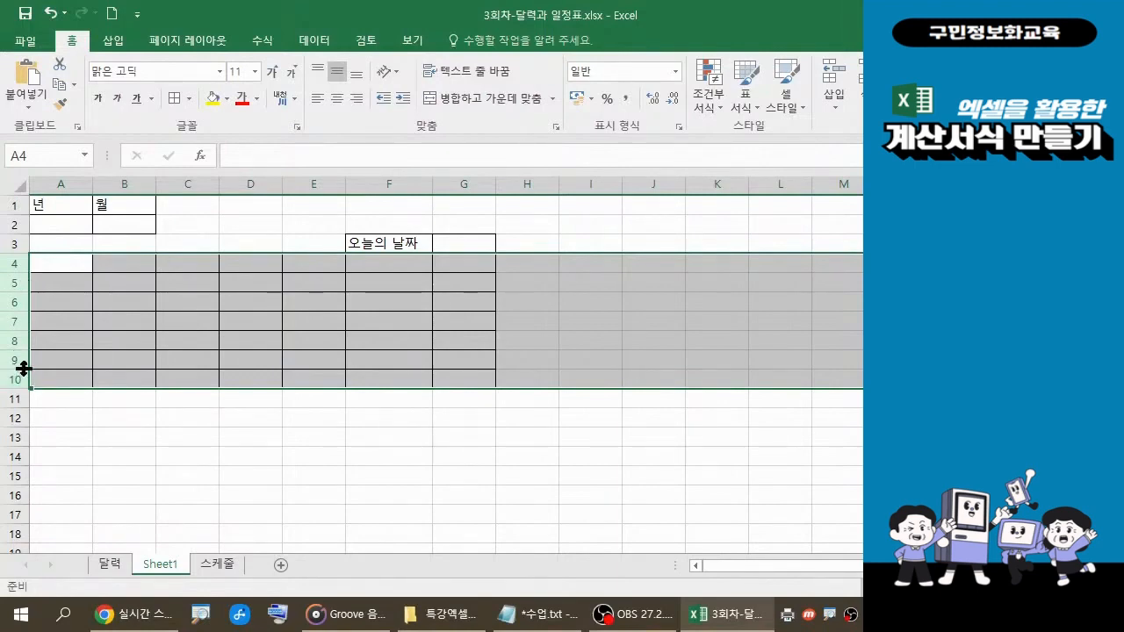
pyautogui.rightClick(16, 303)
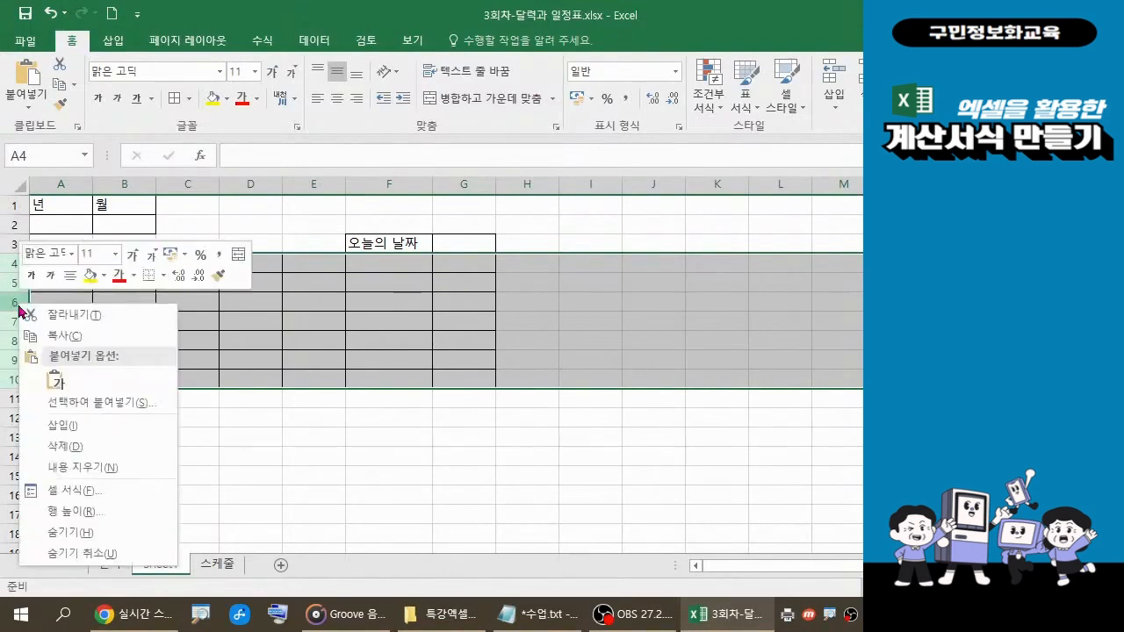
pyautogui.click(73, 512)
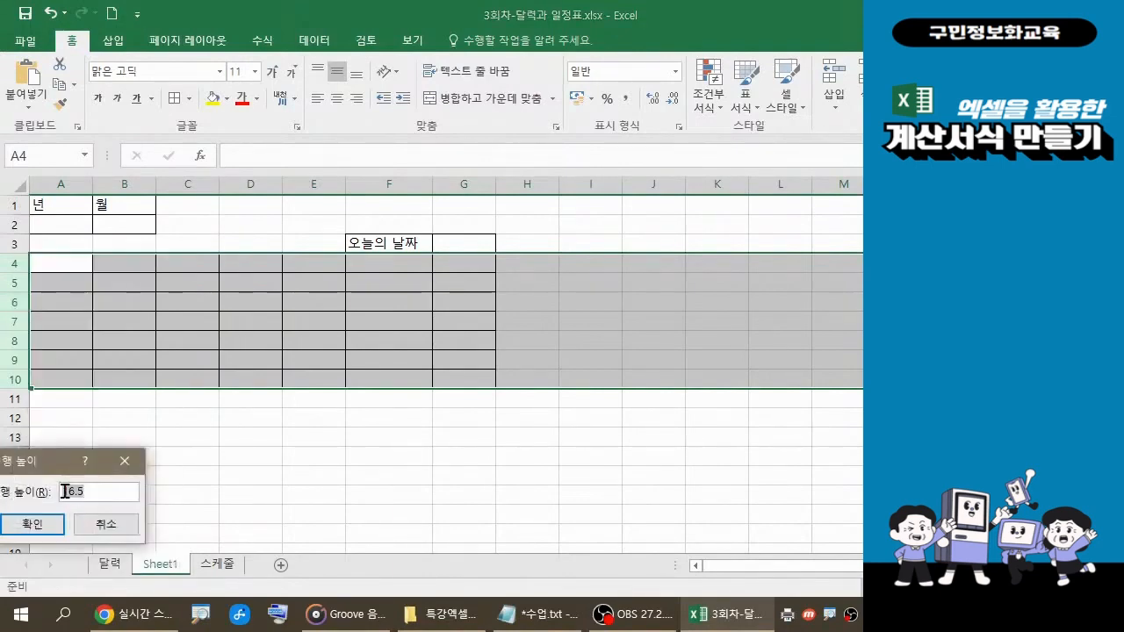
pyautogui.moveTo(66, 460); pyautogui.dragTo(133, 431)
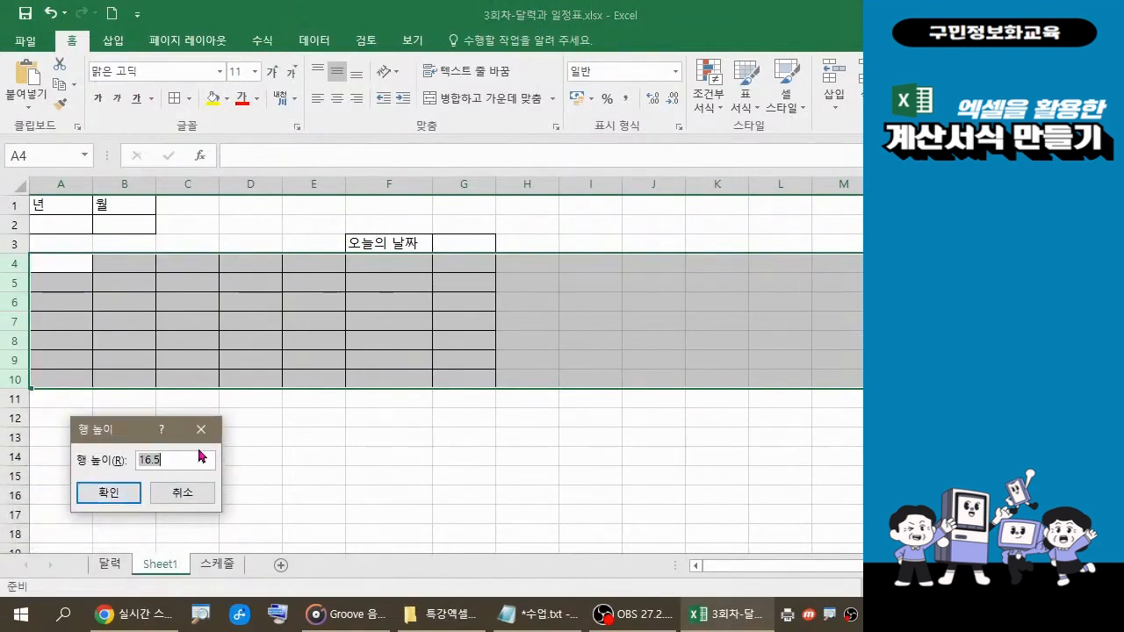
pyautogui.write('25')
pyautogui.click(126, 499)
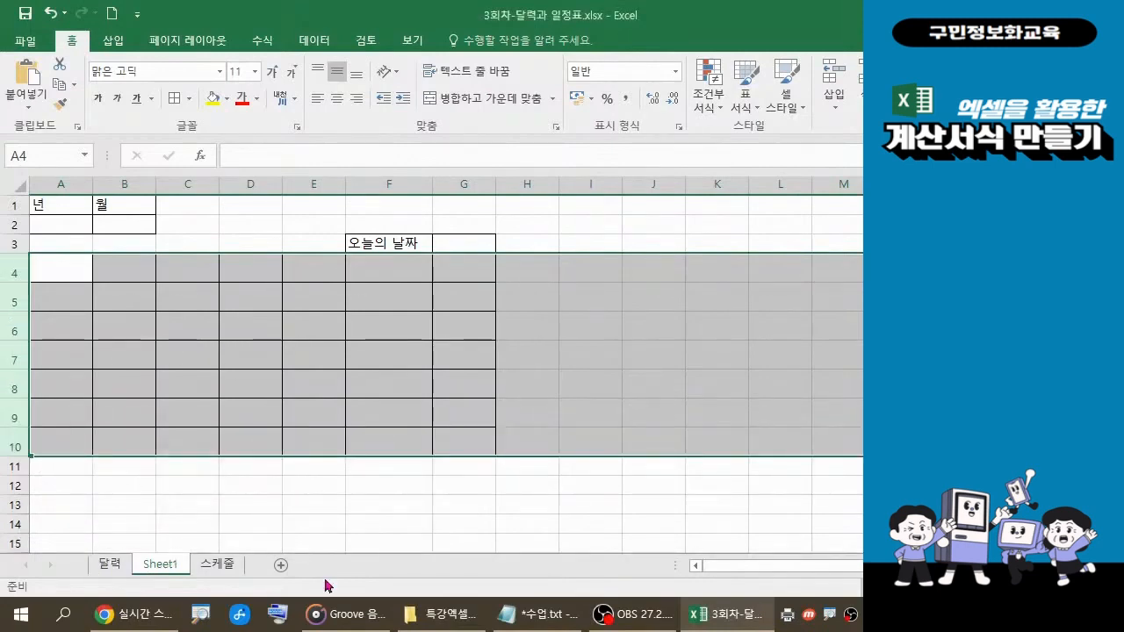
# Enter 일 in A4 and autofill the weekday names across to 토 in G4
pyautogui.click(537, 613)
pyautogui.click(70, 266)
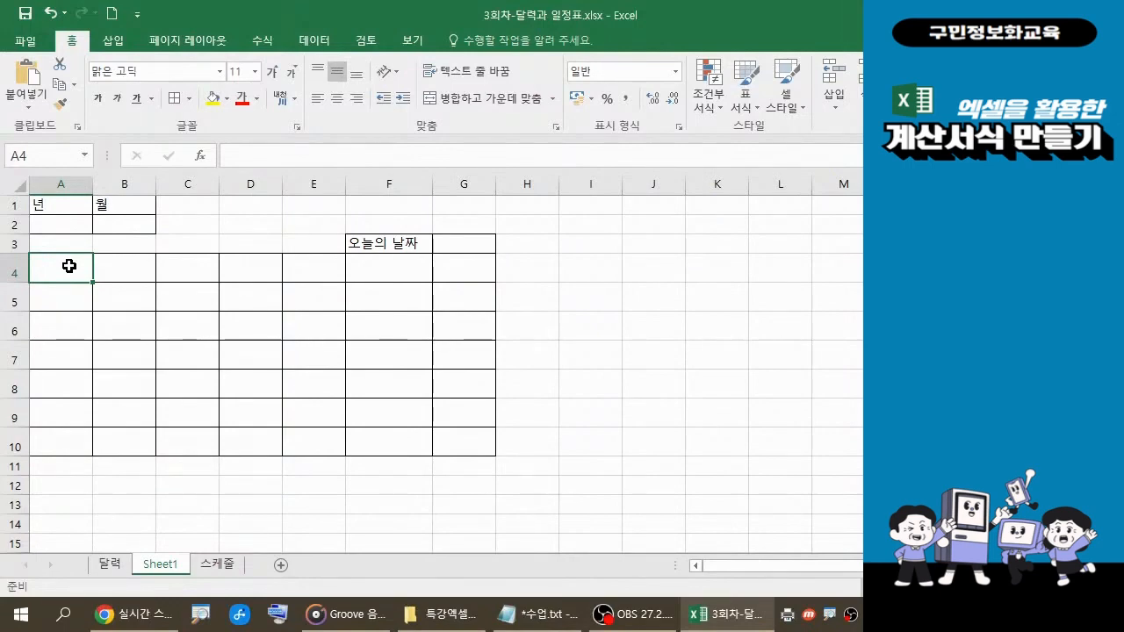
pyautogui.write('일')
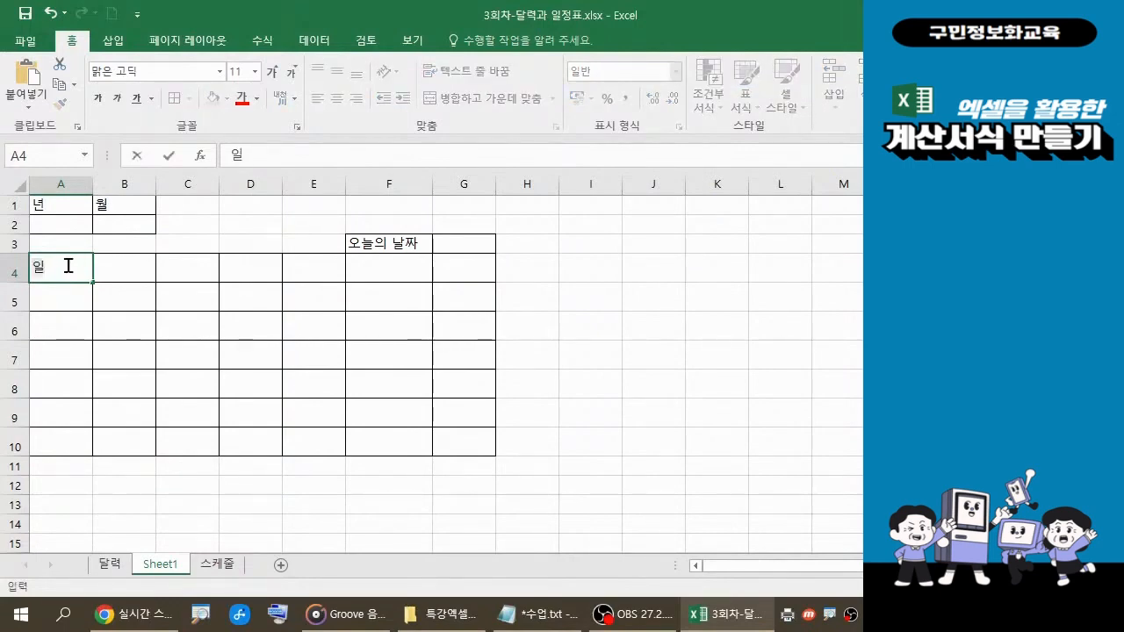
pyautogui.press('Return')
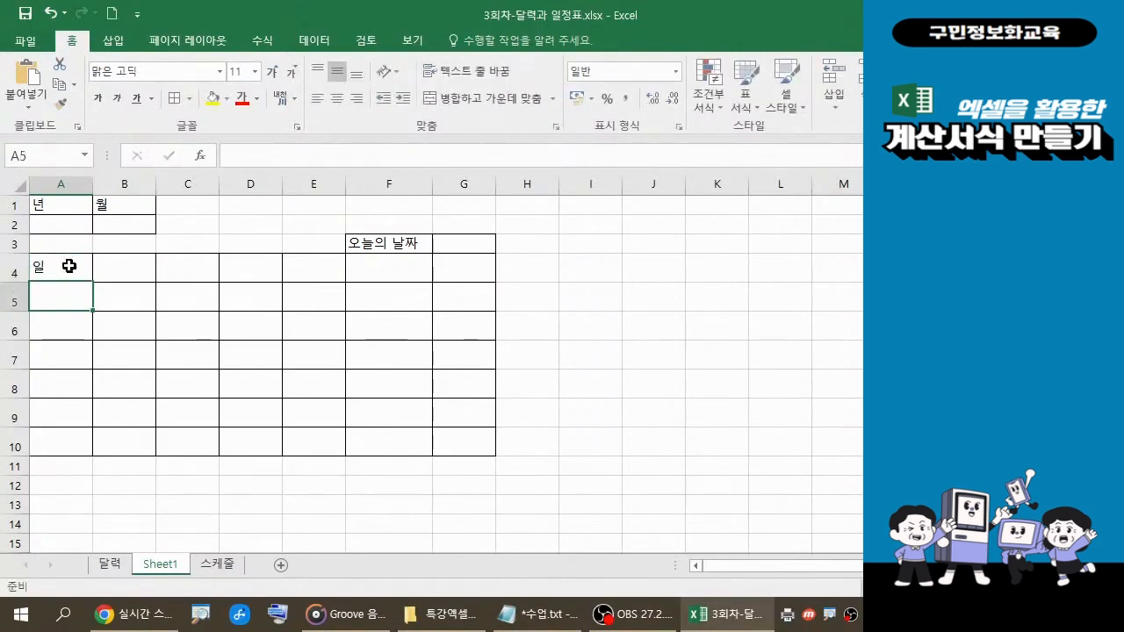
pyautogui.click(68, 267)
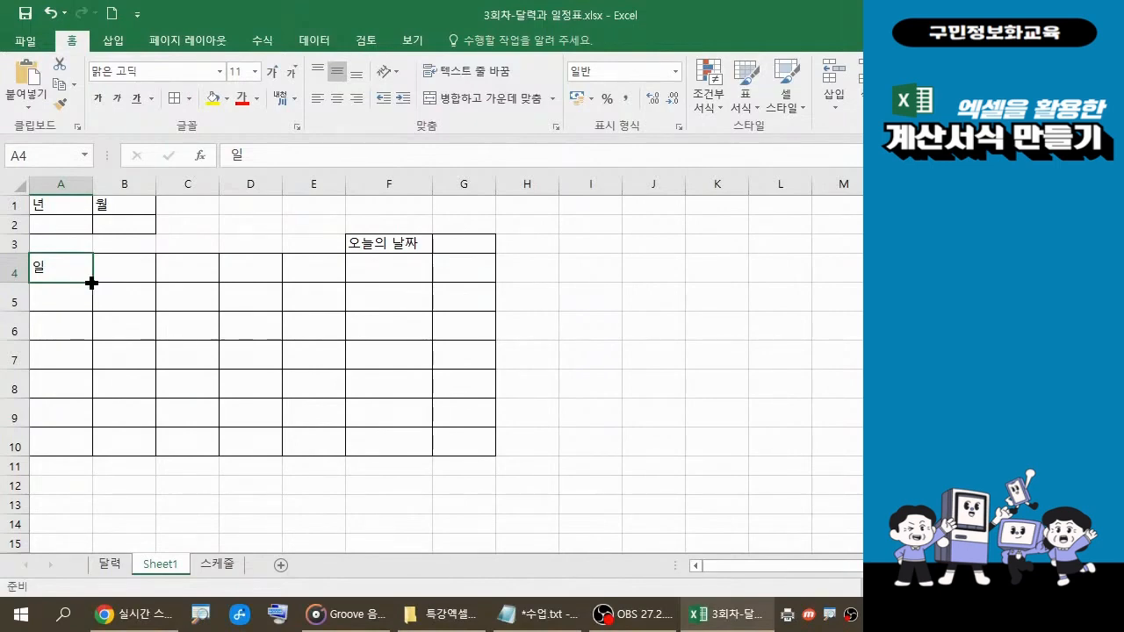
pyautogui.moveTo(91, 282); pyautogui.dragTo(470, 296)
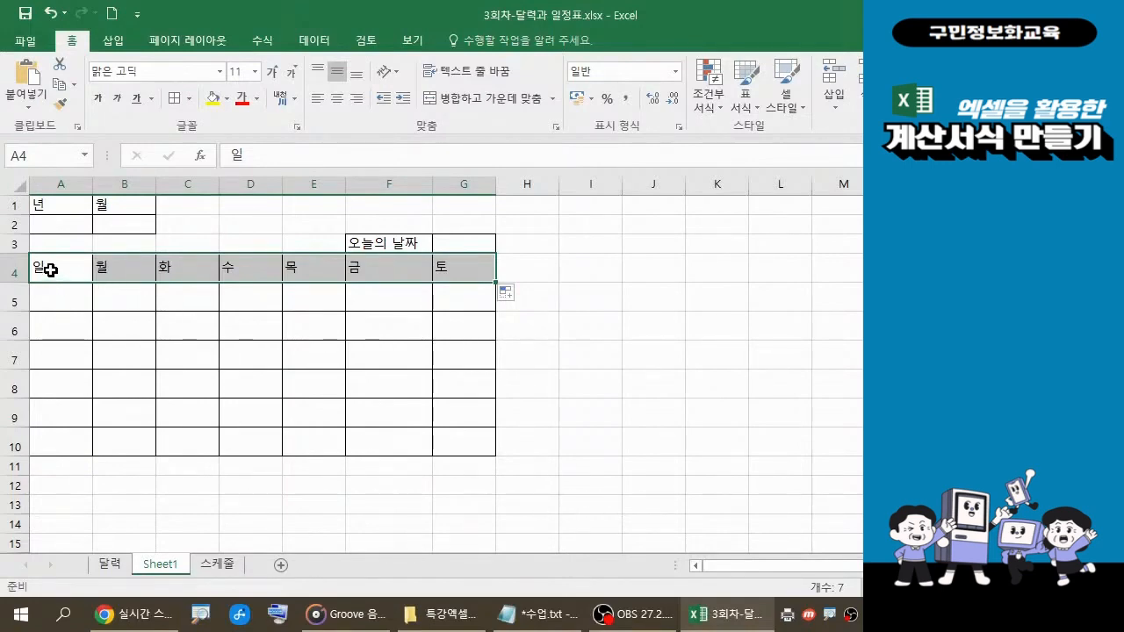
# Center the contents of the calendar grid A4:G10 horizontally
pyautogui.moveTo(50, 270); pyautogui.dragTo(402, 363)
pyautogui.moveTo(451, 404); pyautogui.dragTo(460, 439)
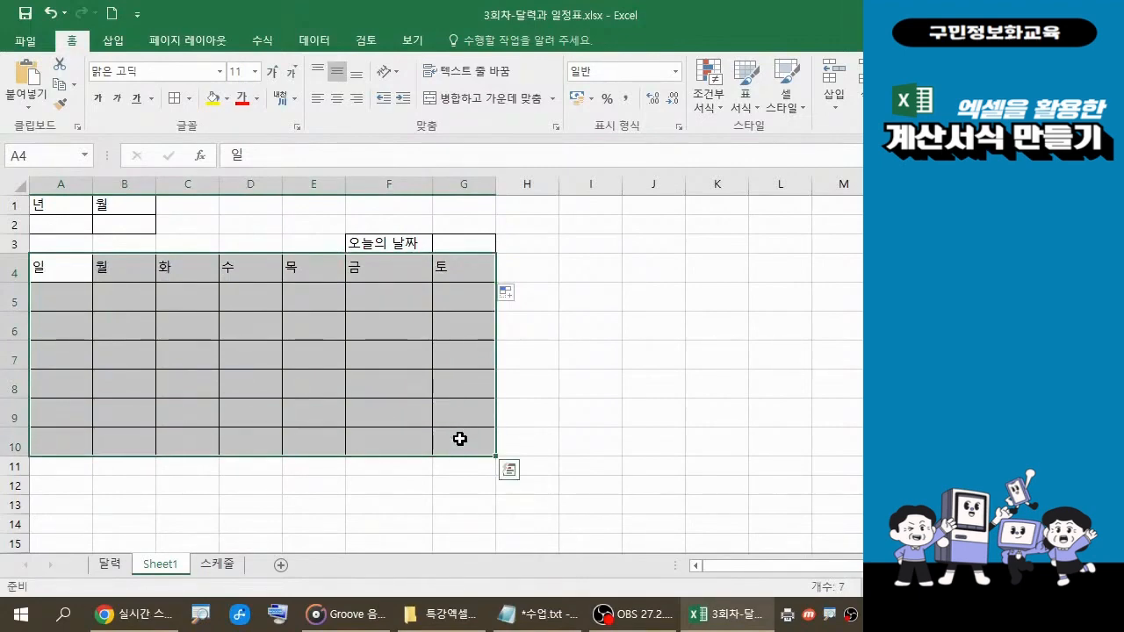
pyautogui.click(341, 106)
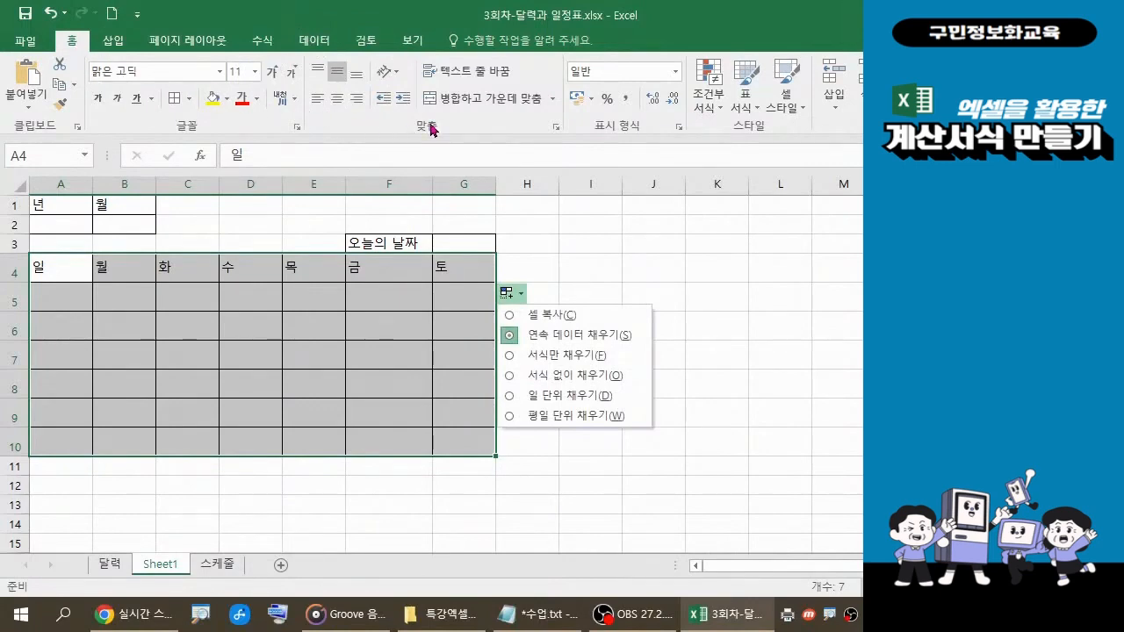
pyautogui.press('ctrl')
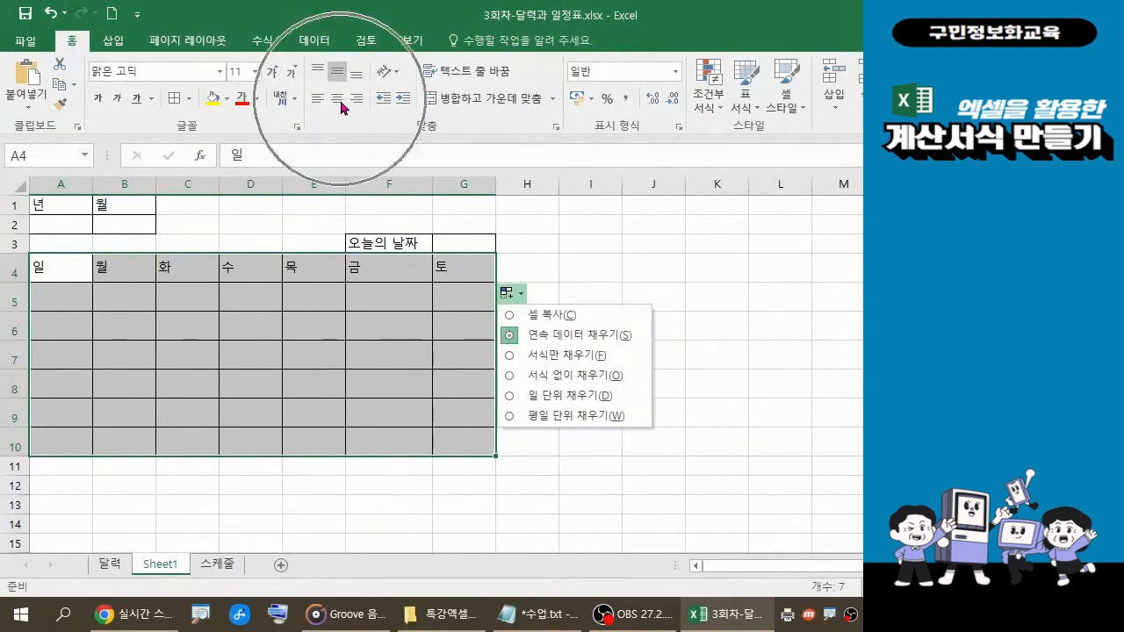
pyautogui.click(340, 103)
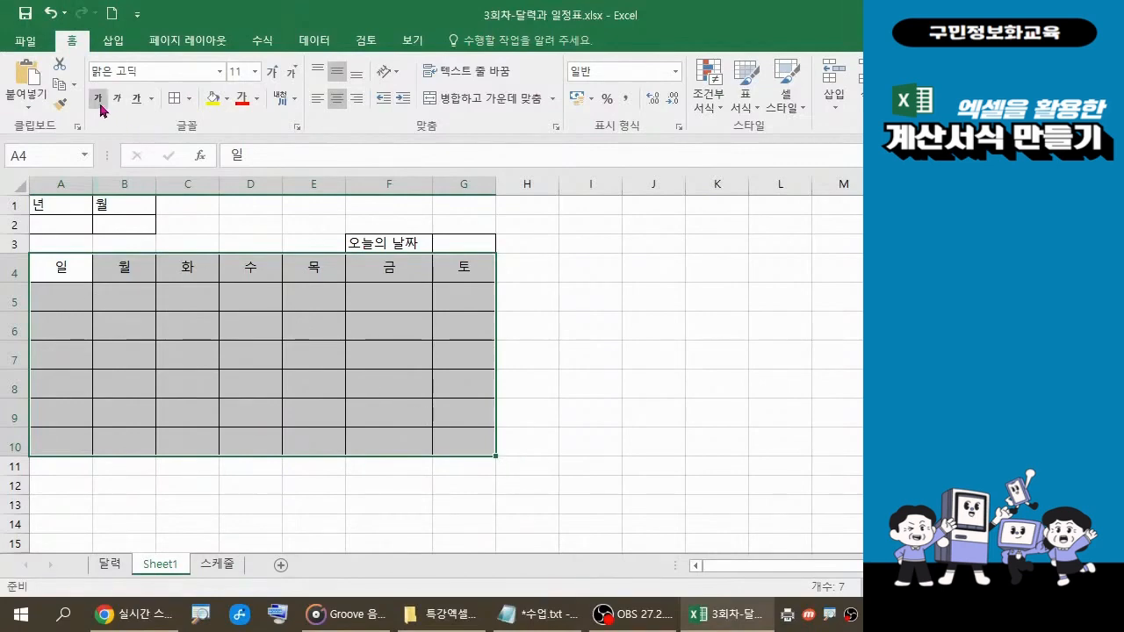
# Make the text in the calendar grid A4:G10 bold
pyautogui.hotkey('ctrl', 'q')
pyautogui.press('Escape')
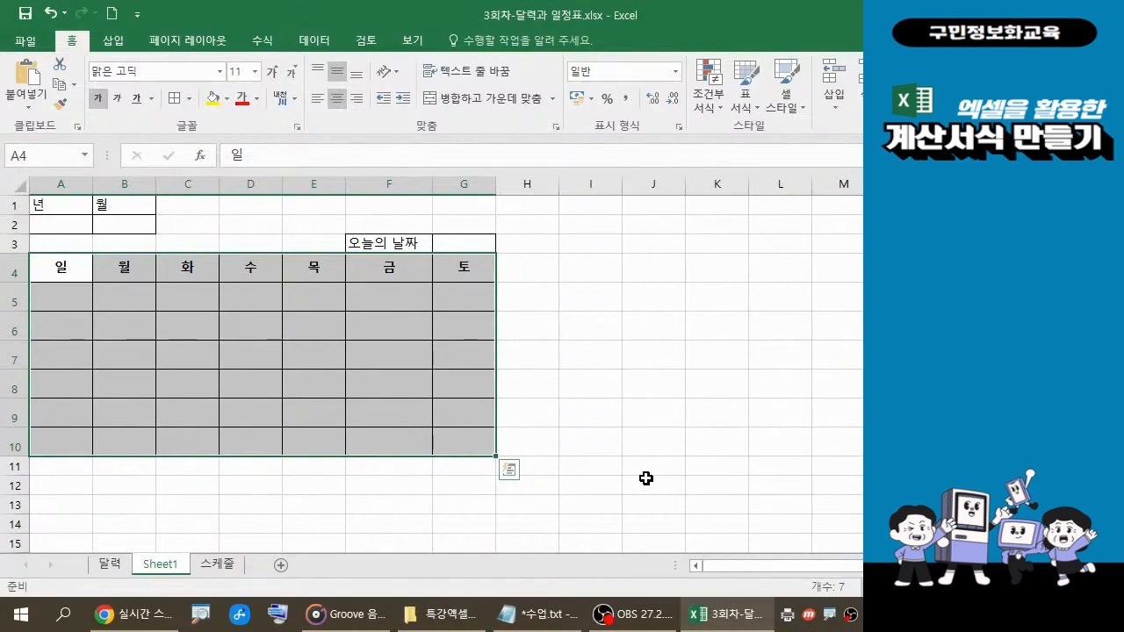
# Enter the formula =TODAY() in G3, next to the 오늘의 날짜 label
pyautogui.click(538, 614)
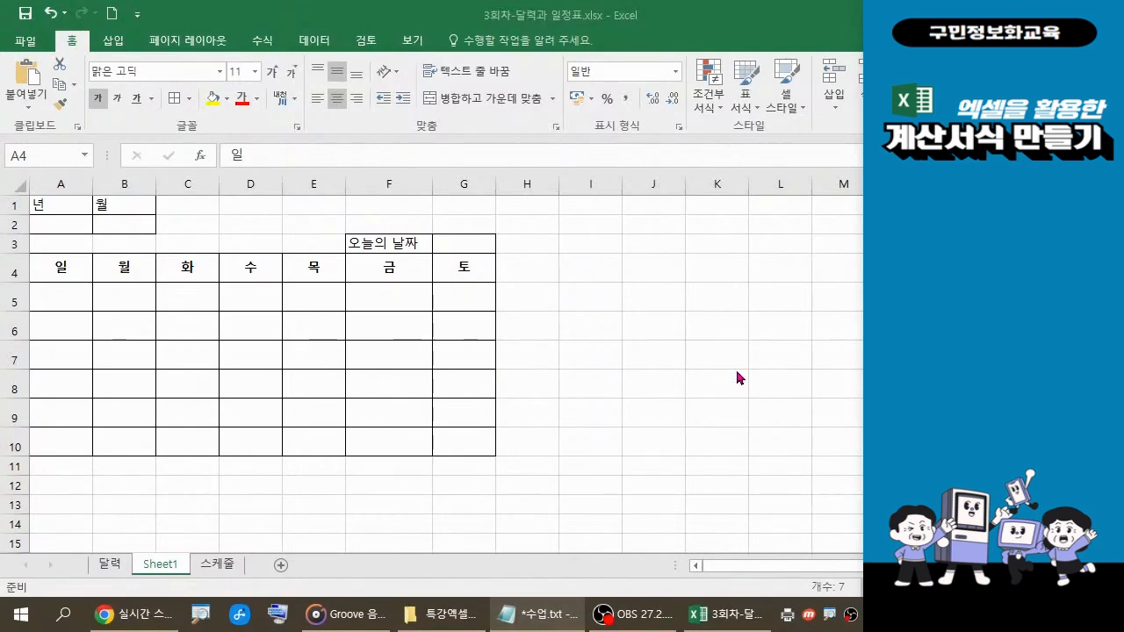
pyautogui.click(466, 244)
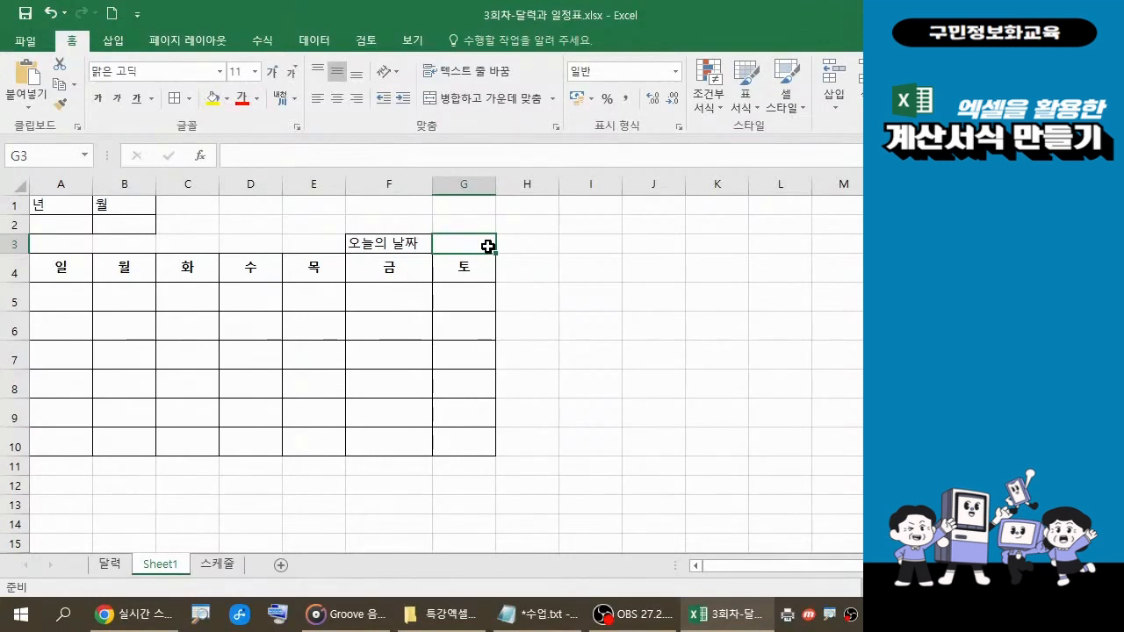
pyautogui.write('=')
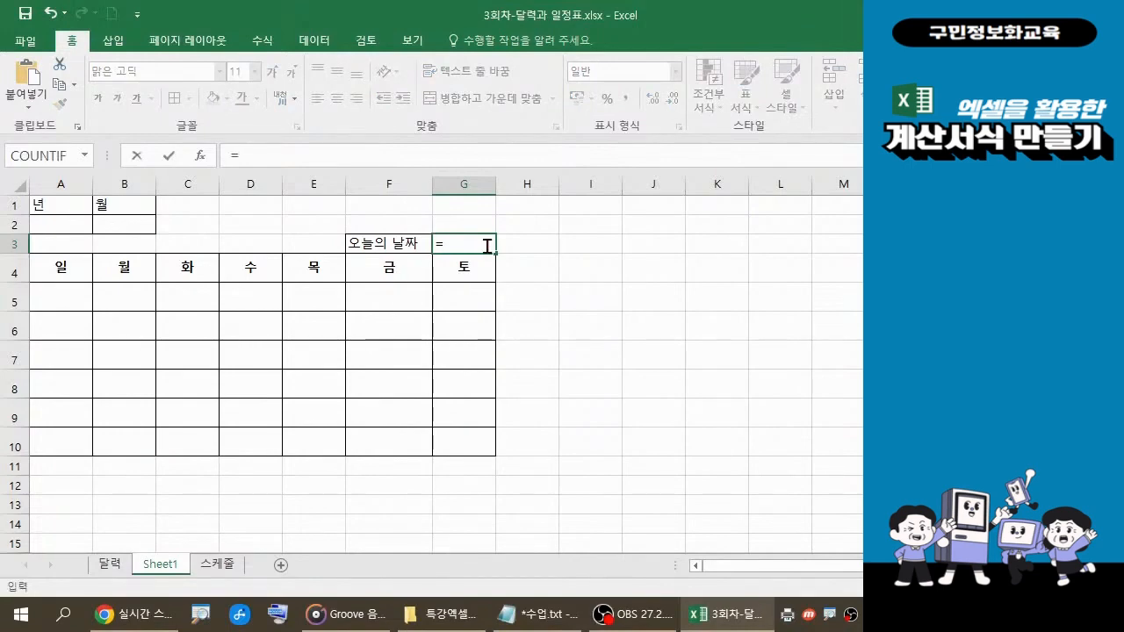
pyautogui.write('TO')
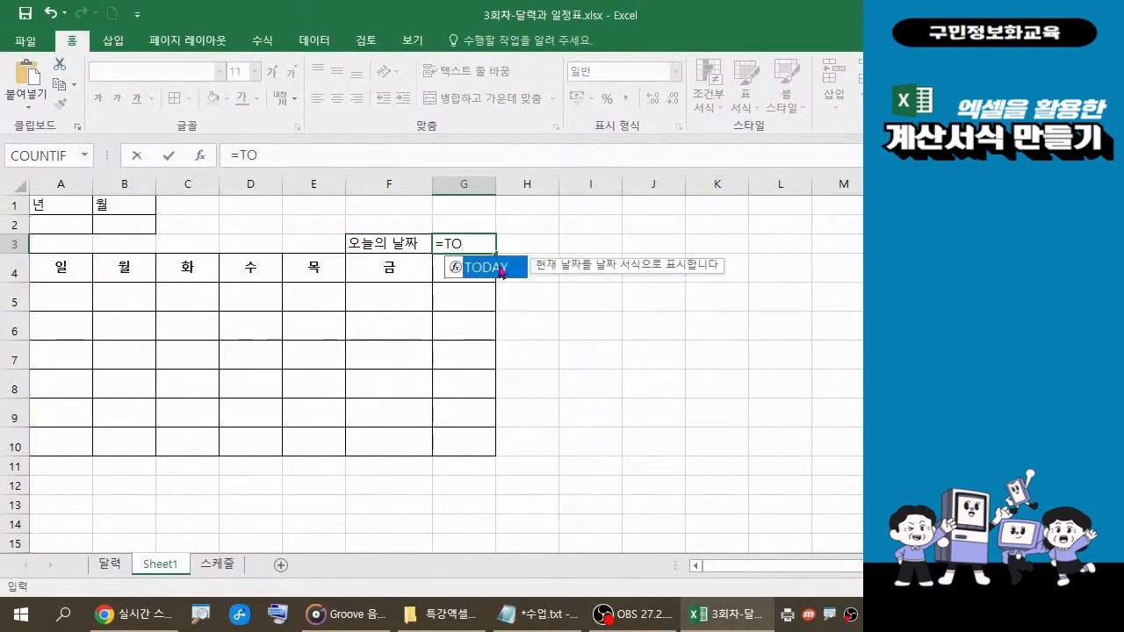
pyautogui.press('ctrl')
pyautogui.press('ctrl')
pyautogui.press('ctrl')
pyautogui.doubleClick(505, 272)
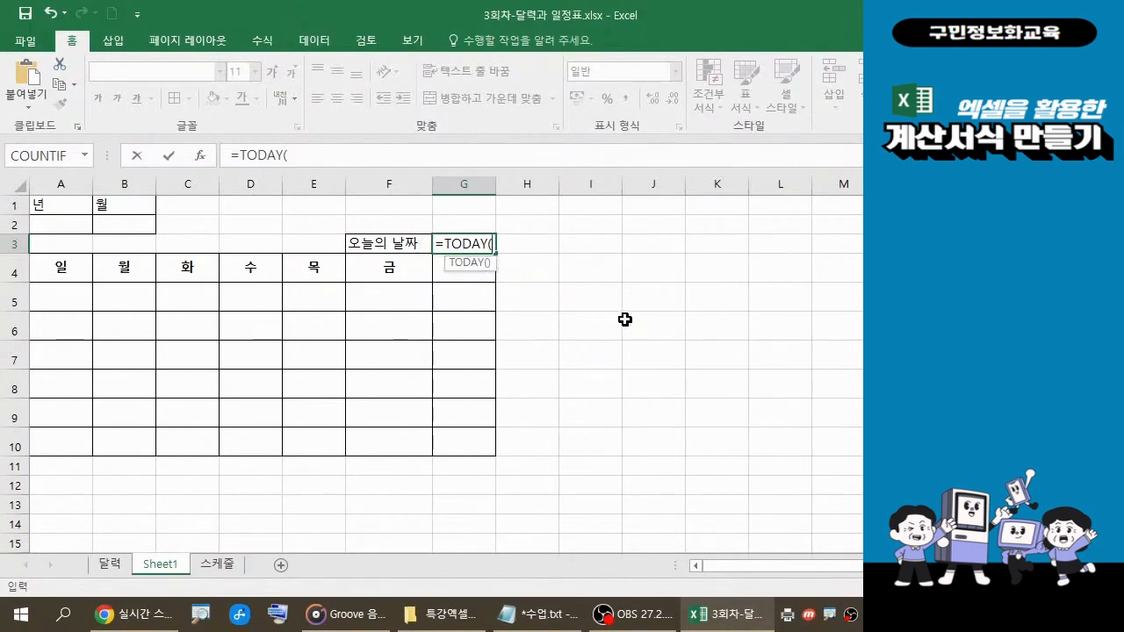
pyautogui.write(')')
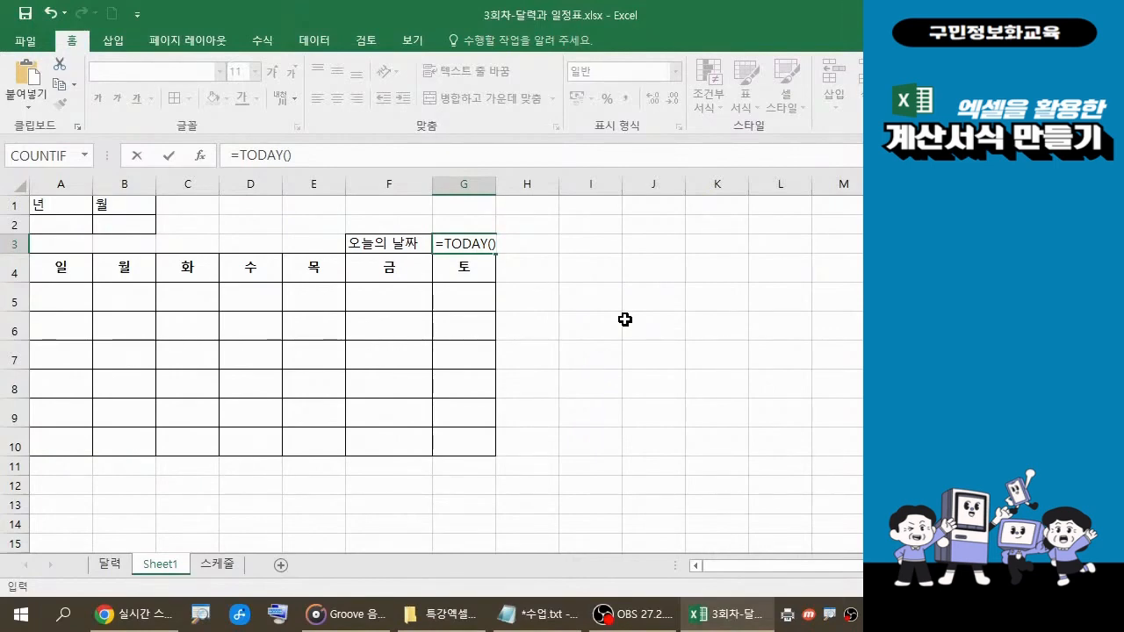
pyautogui.press('Return')
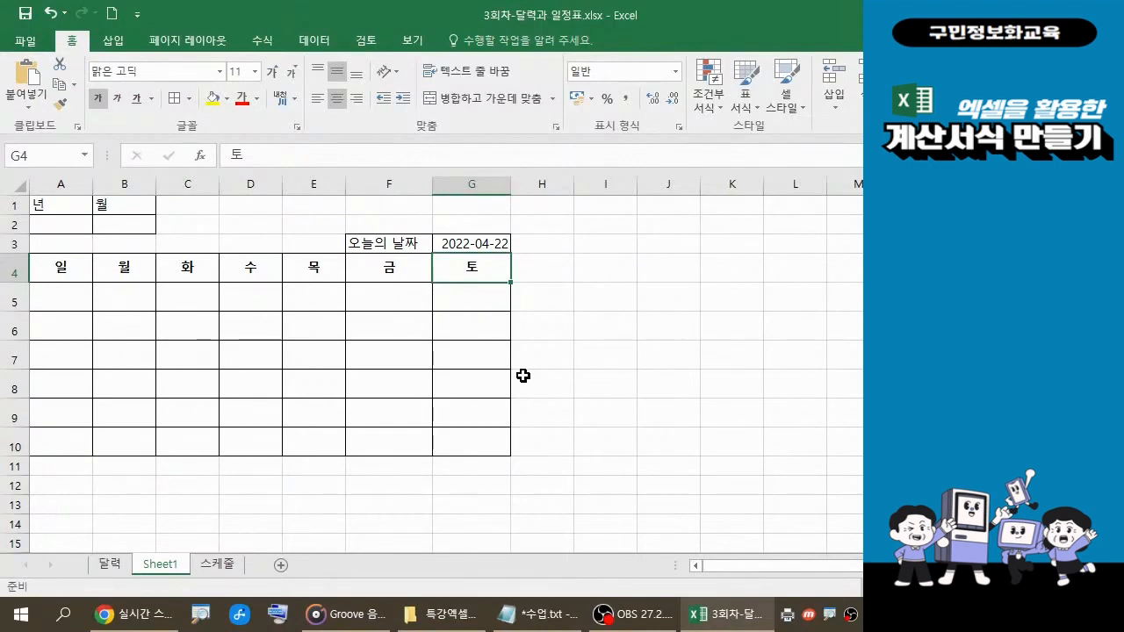
pyautogui.click(60, 189)
pyautogui.moveTo(60, 188); pyautogui.dragTo(450, 179)
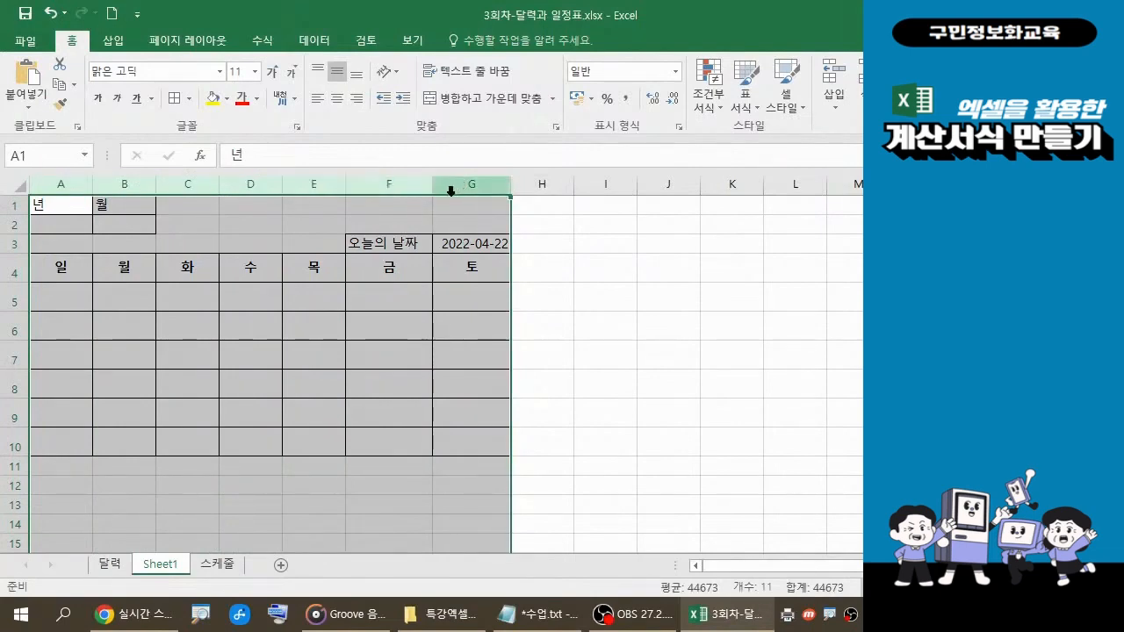
pyautogui.rightClick(453, 191)
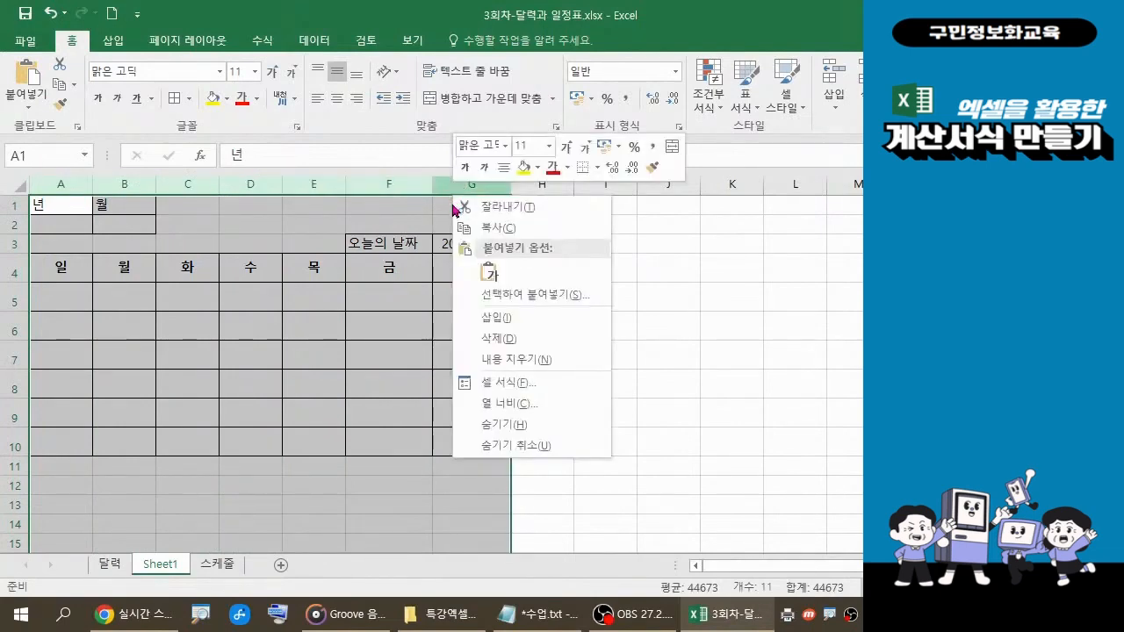
pyautogui.click(506, 404)
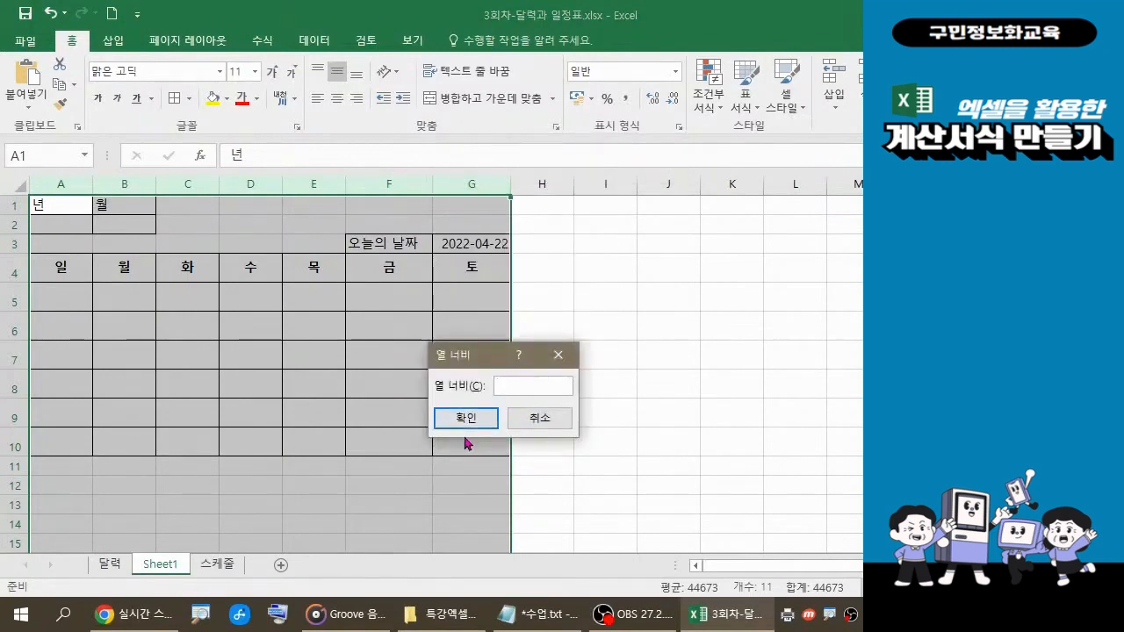
pyautogui.click(527, 424)
pyautogui.click(660, 355)
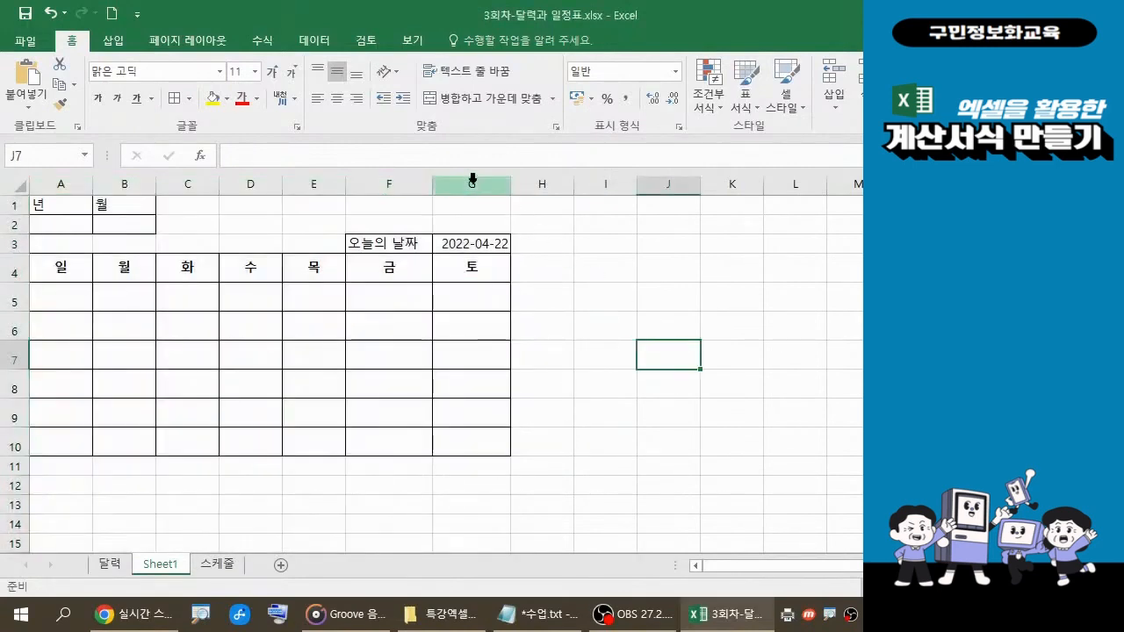
# Check the width of column G and set the width of columns A through G to 11
pyautogui.click(470, 184)
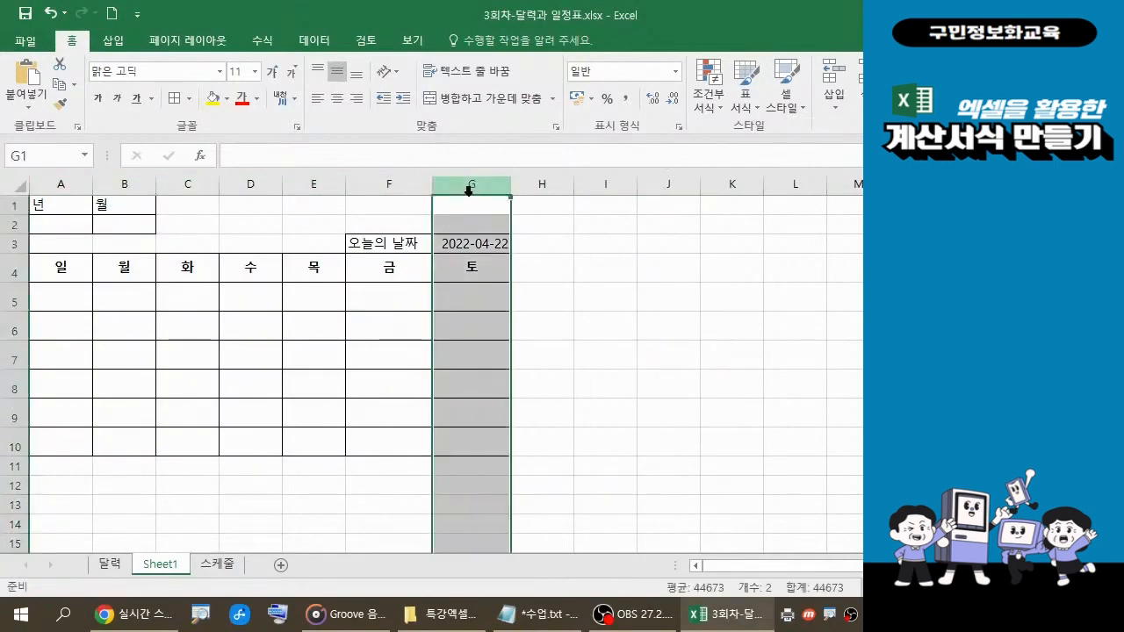
pyautogui.rightClick(472, 199)
pyautogui.click(511, 404)
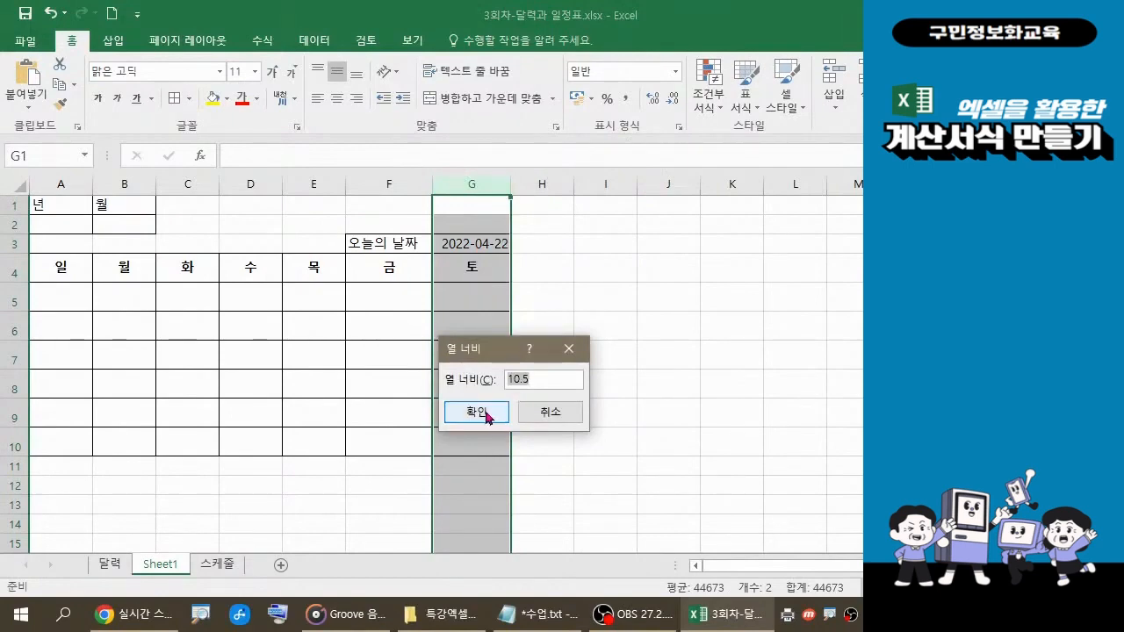
pyautogui.click(486, 414)
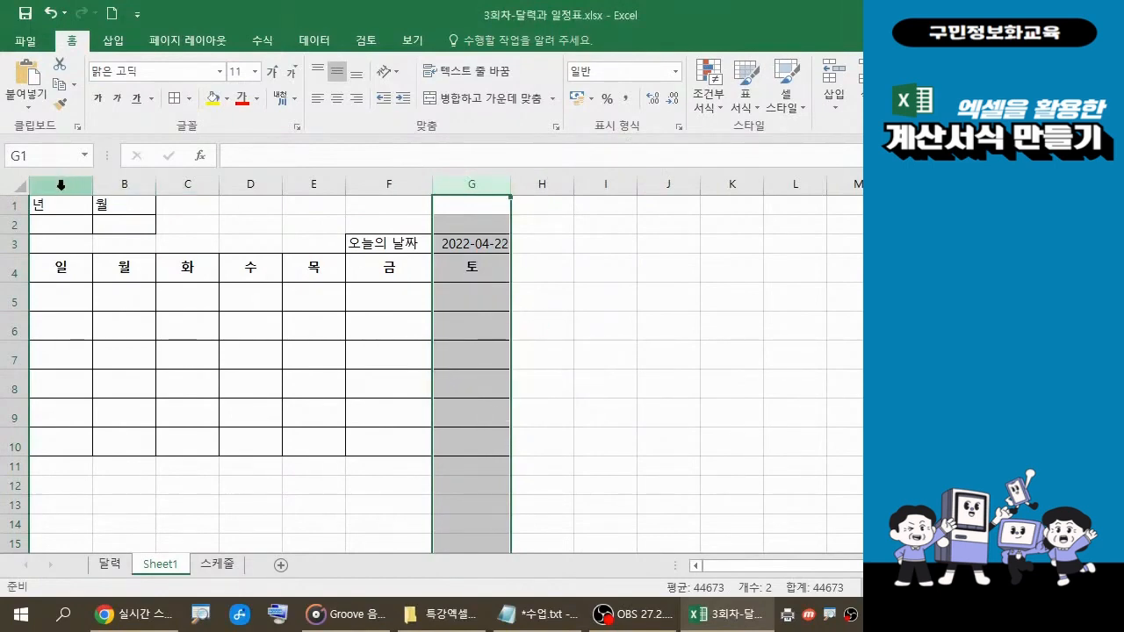
pyautogui.moveTo(61, 185); pyautogui.dragTo(470, 189)
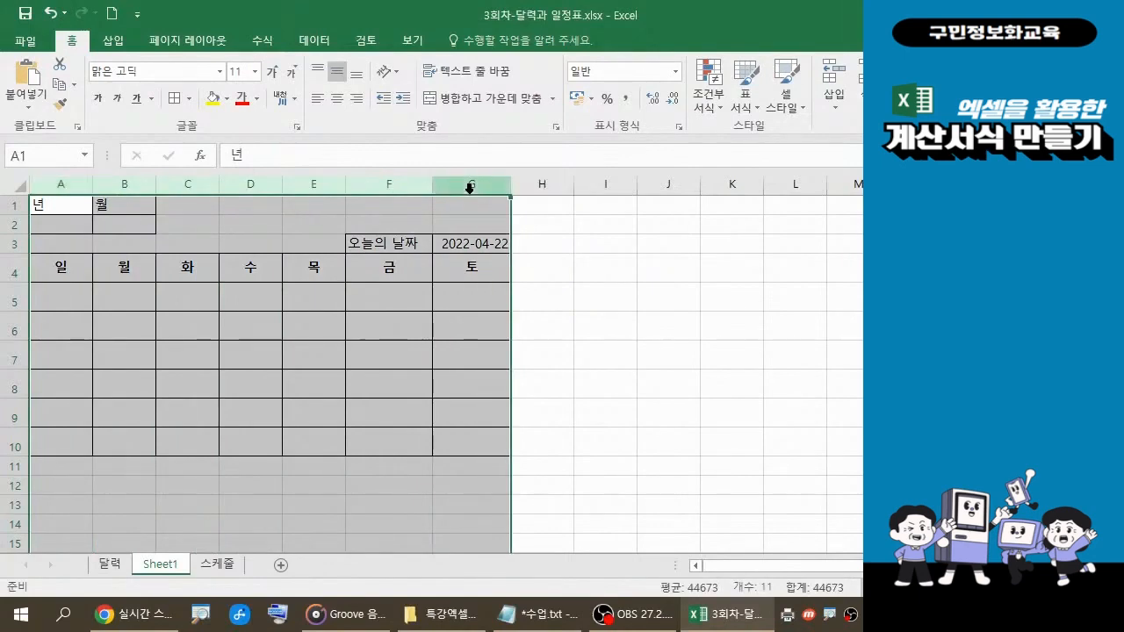
pyautogui.rightClick(470, 188)
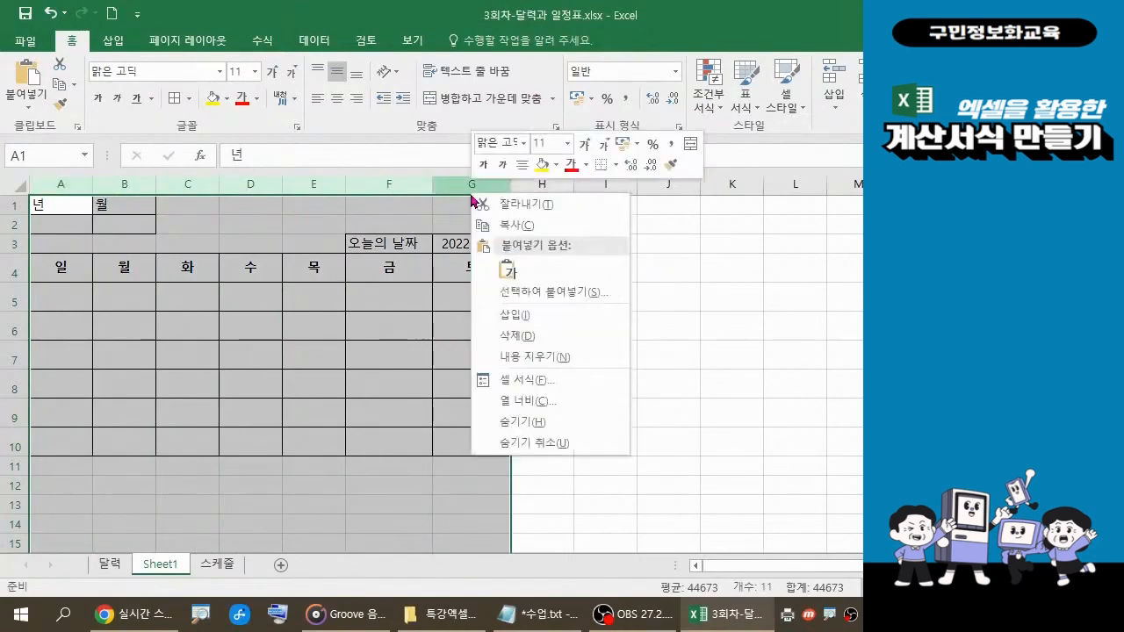
pyautogui.click(546, 402)
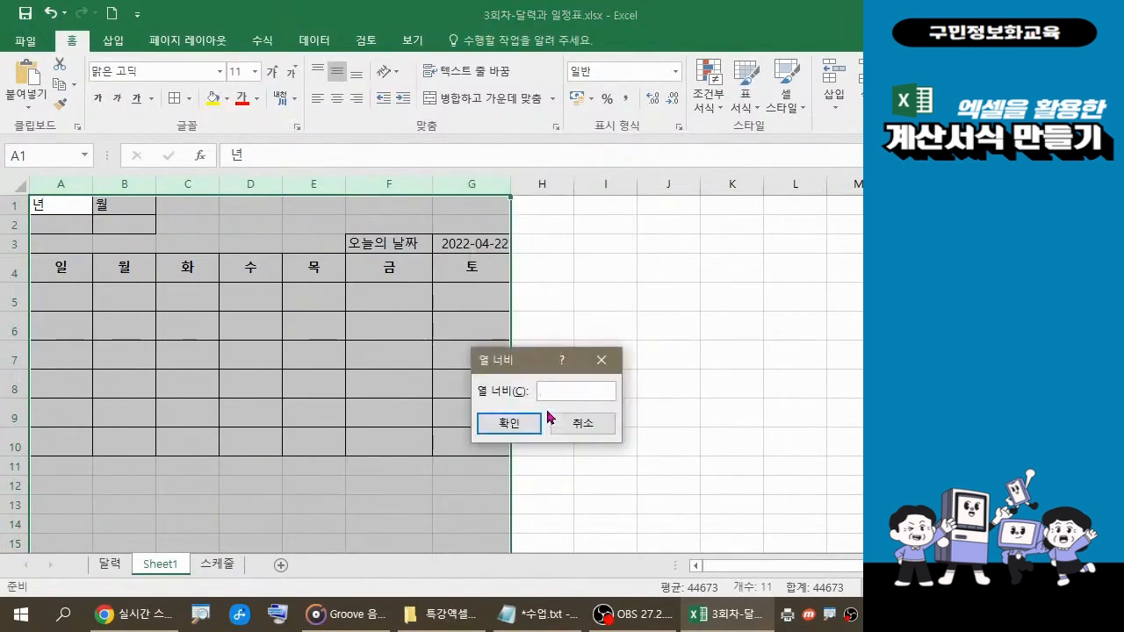
pyautogui.write('11')
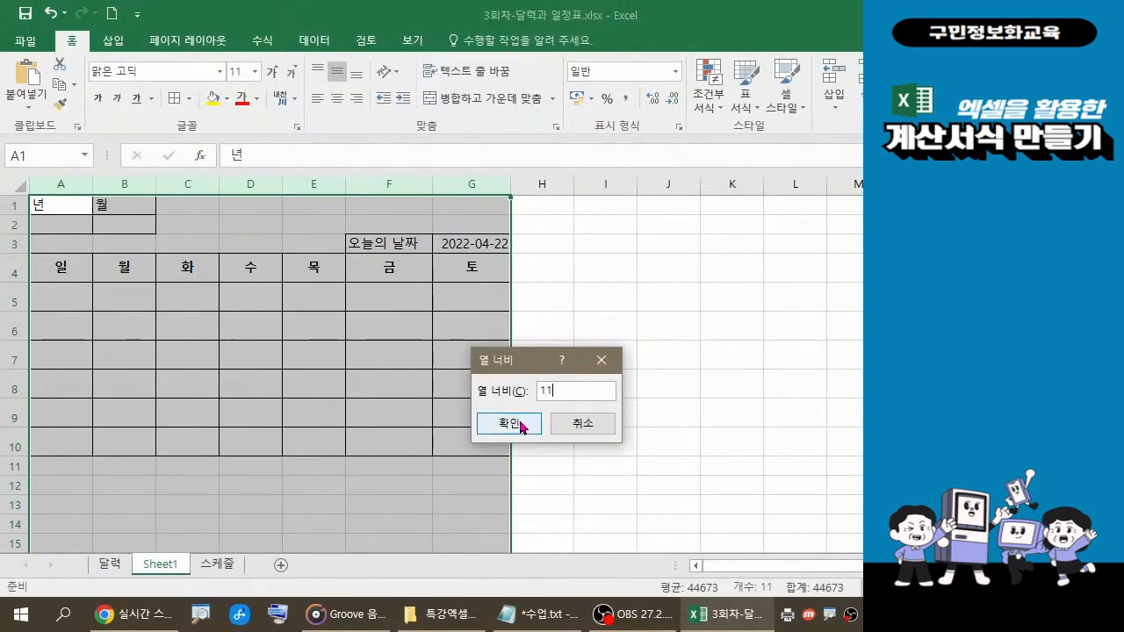
pyautogui.click(520, 423)
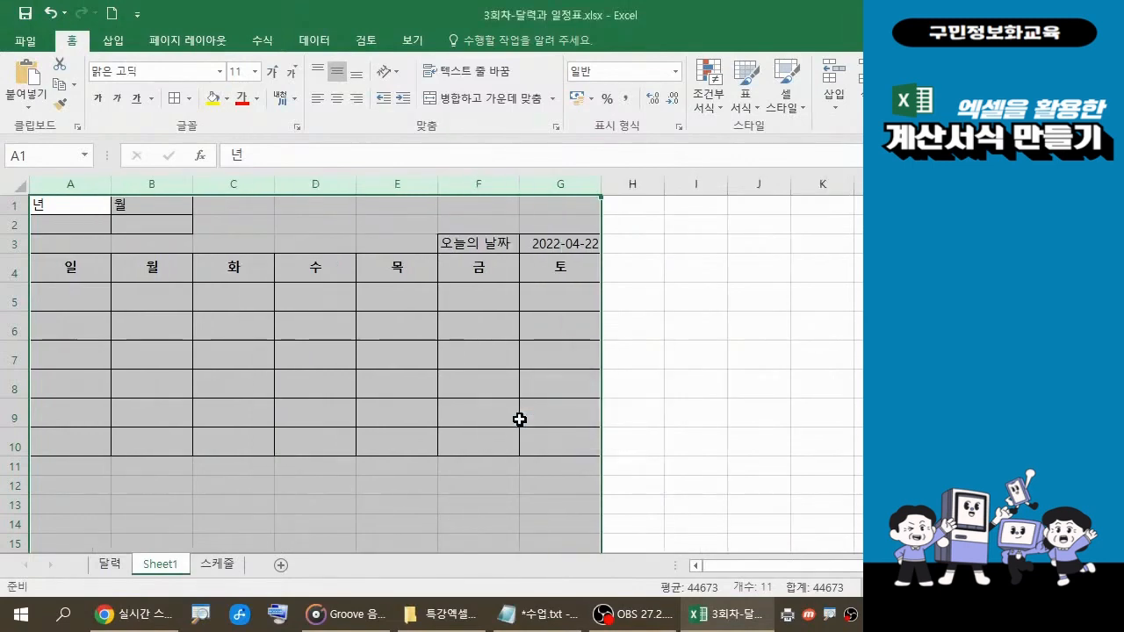
# Write the formula =YEAR(G3) in A2 under 년, taking the year from today's-date cell
pyautogui.click(539, 620)
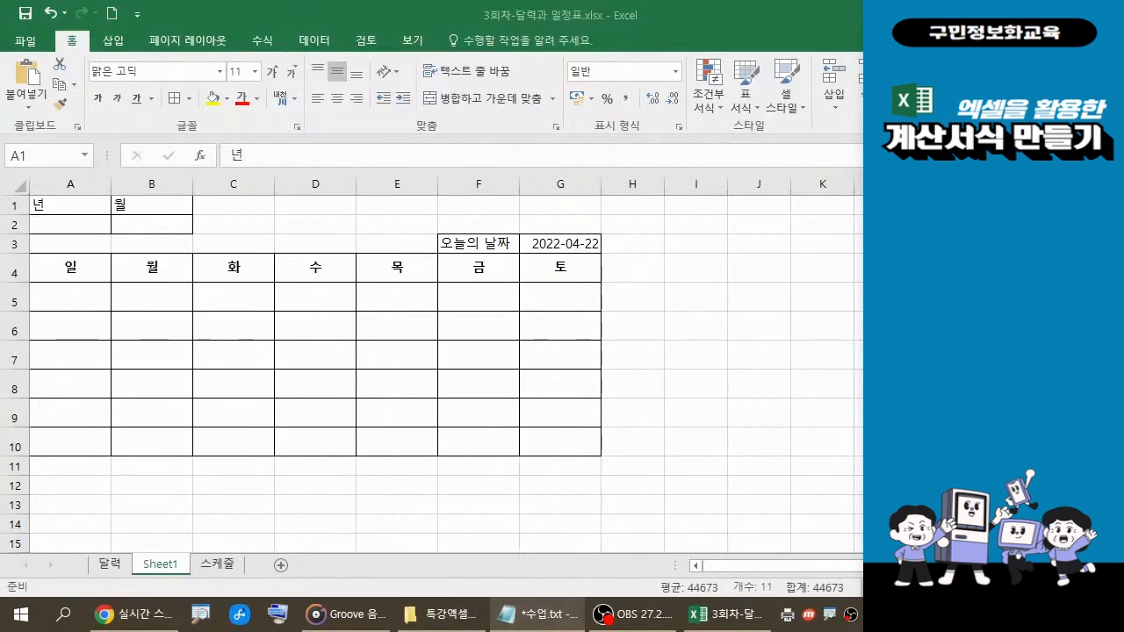
pyautogui.click(566, 240)
pyautogui.click(566, 240)
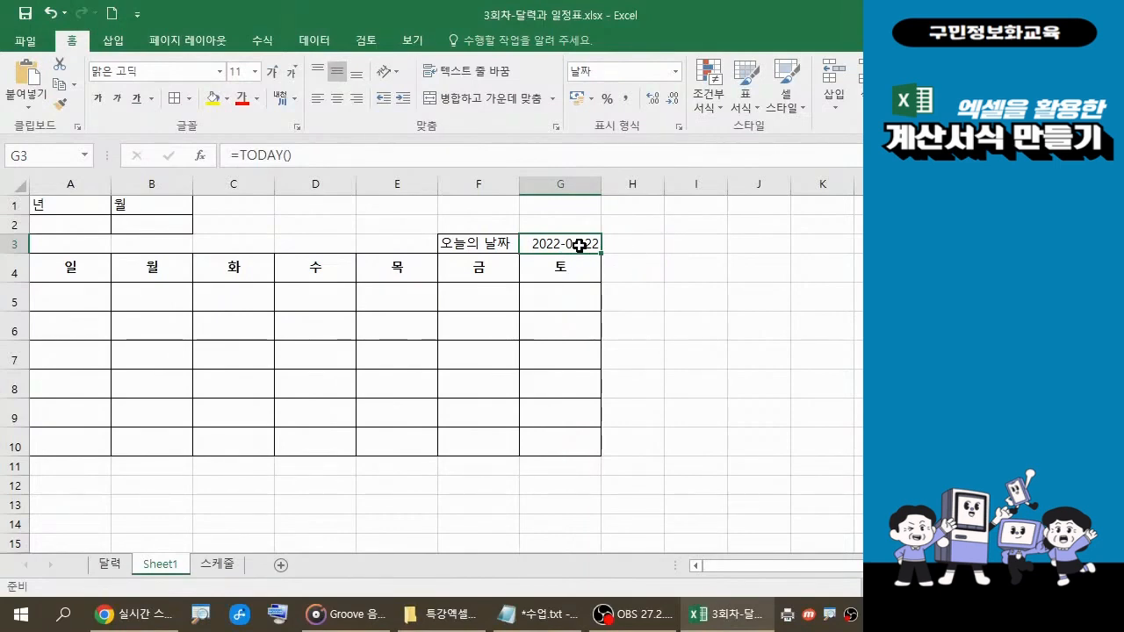
pyautogui.click(86, 225)
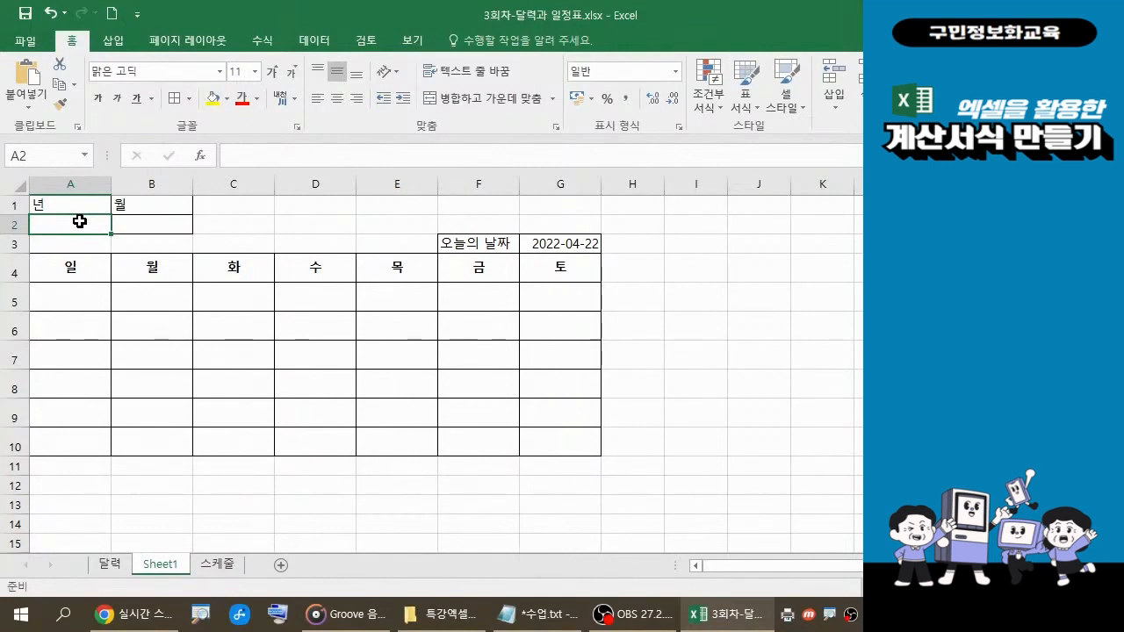
pyautogui.write('=')
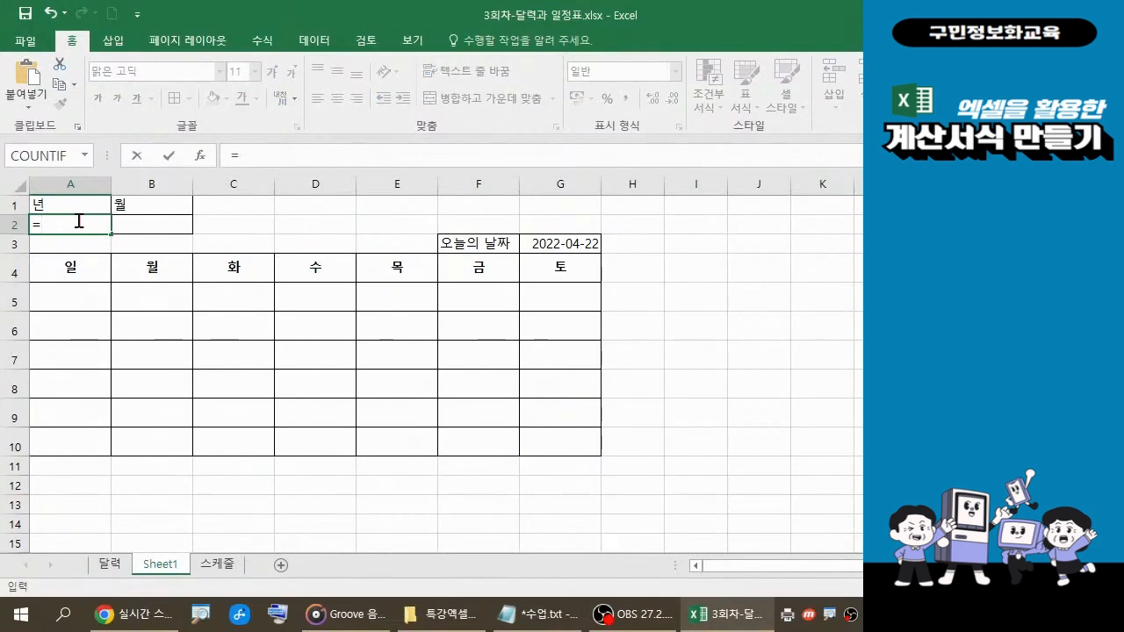
pyautogui.write('Y')
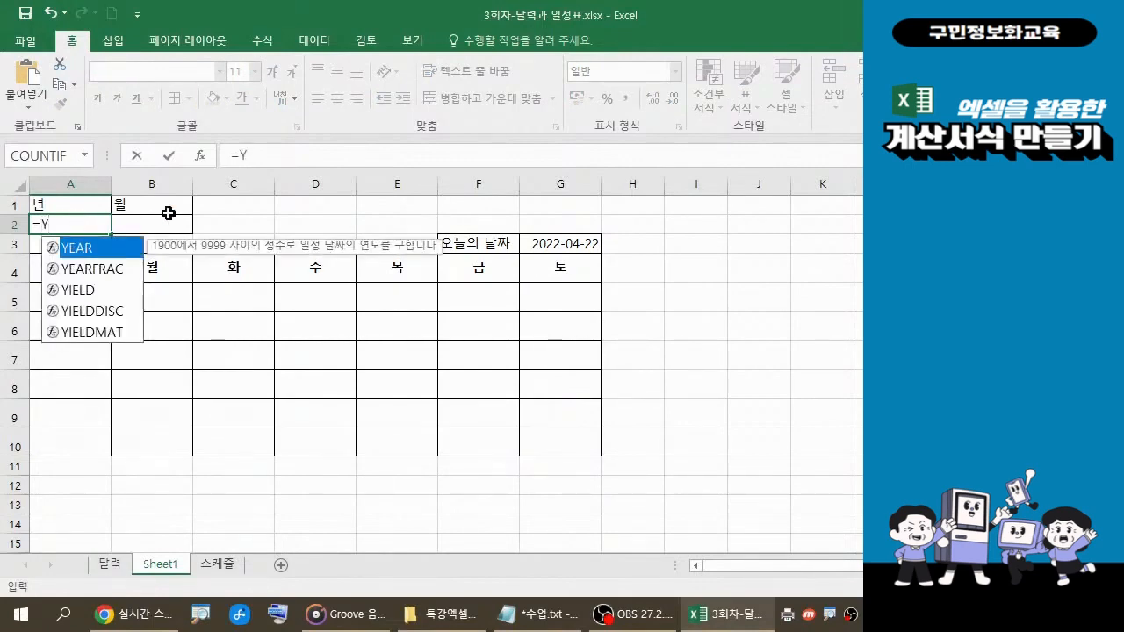
pyautogui.doubleClick(101, 254)
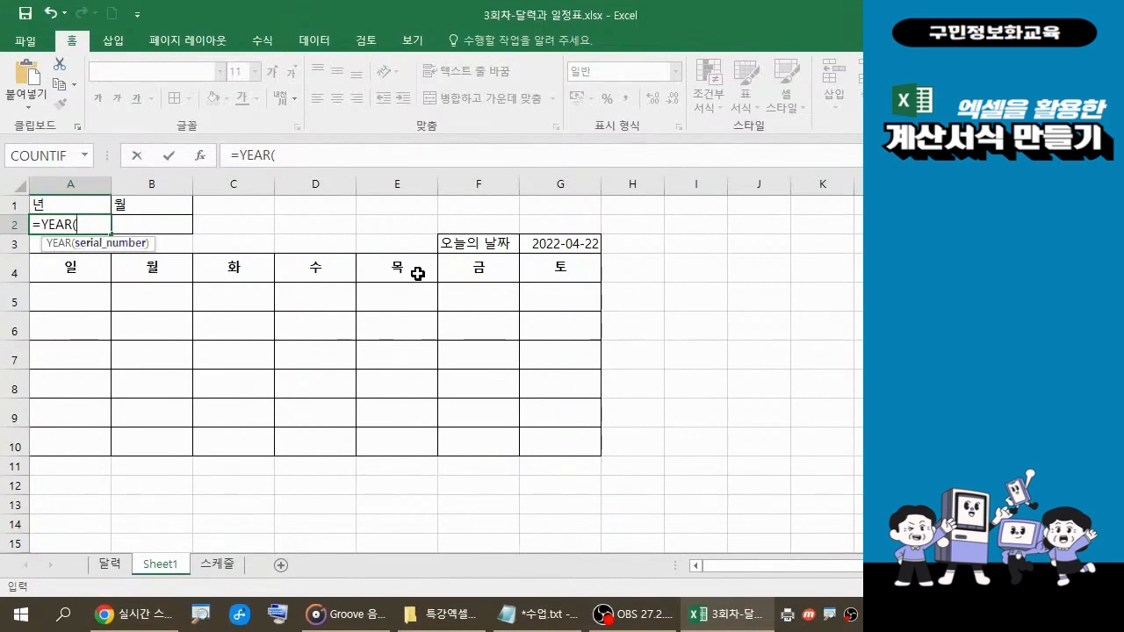
pyautogui.press('ctrl')
pyautogui.press('ctrl')
pyautogui.click(570, 248)
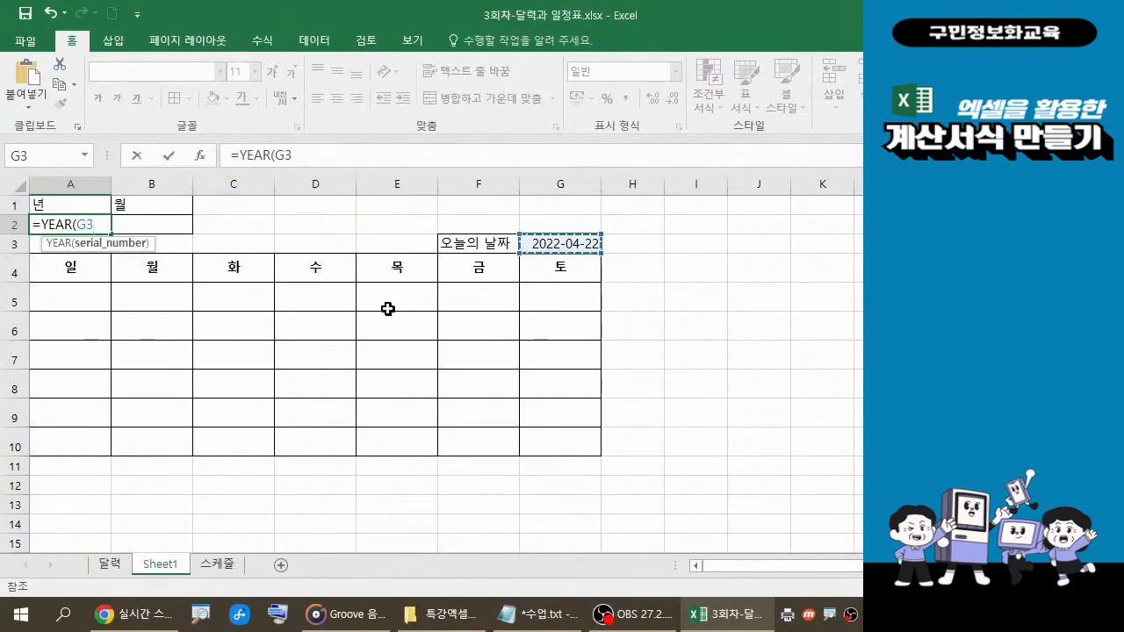
pyautogui.write(')')
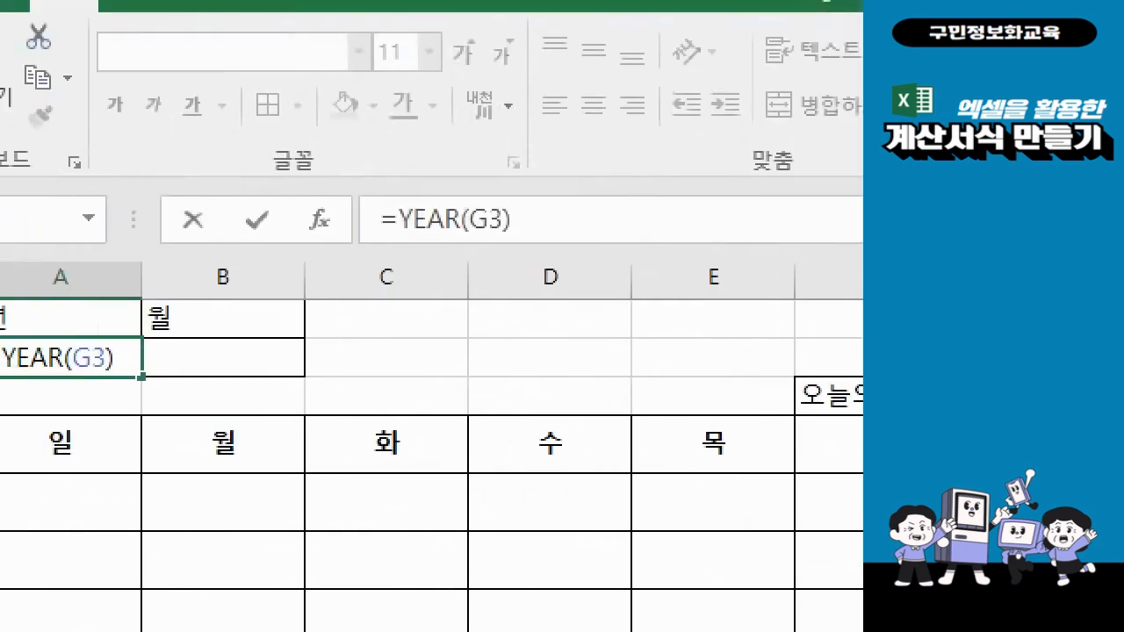
pyautogui.moveTo(38, 303); pyautogui.dragTo(223, 357)
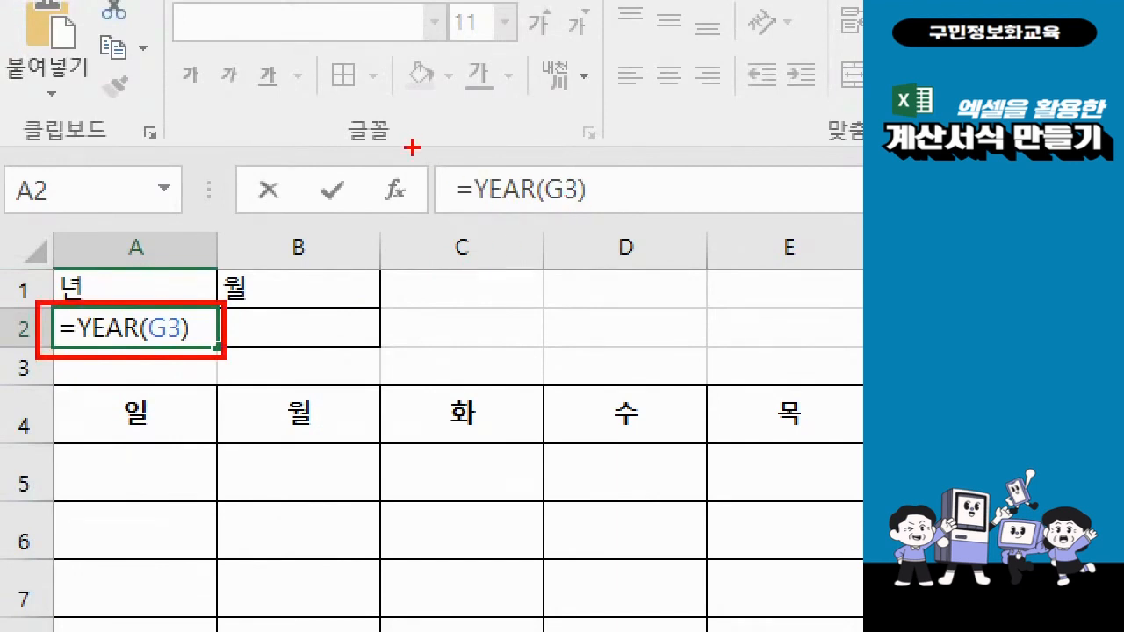
pyautogui.moveTo(412, 146); pyautogui.dragTo(612, 221)
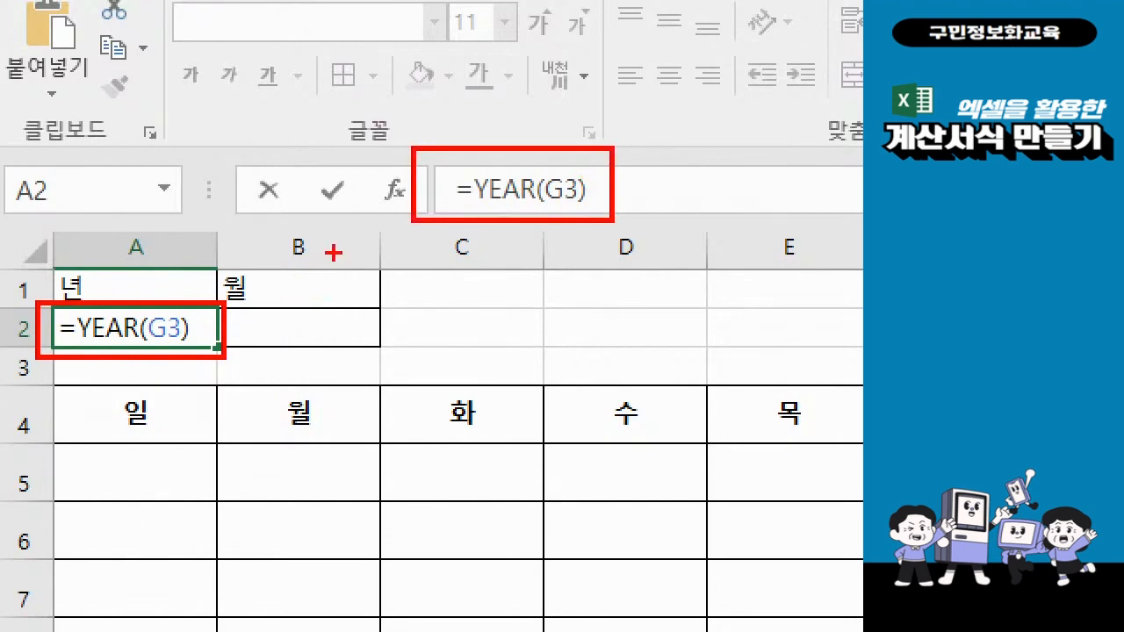
pyautogui.moveTo(379, 231); pyautogui.dragTo(278, 287)
pyautogui.moveTo(397, 253); pyautogui.dragTo(283, 320)
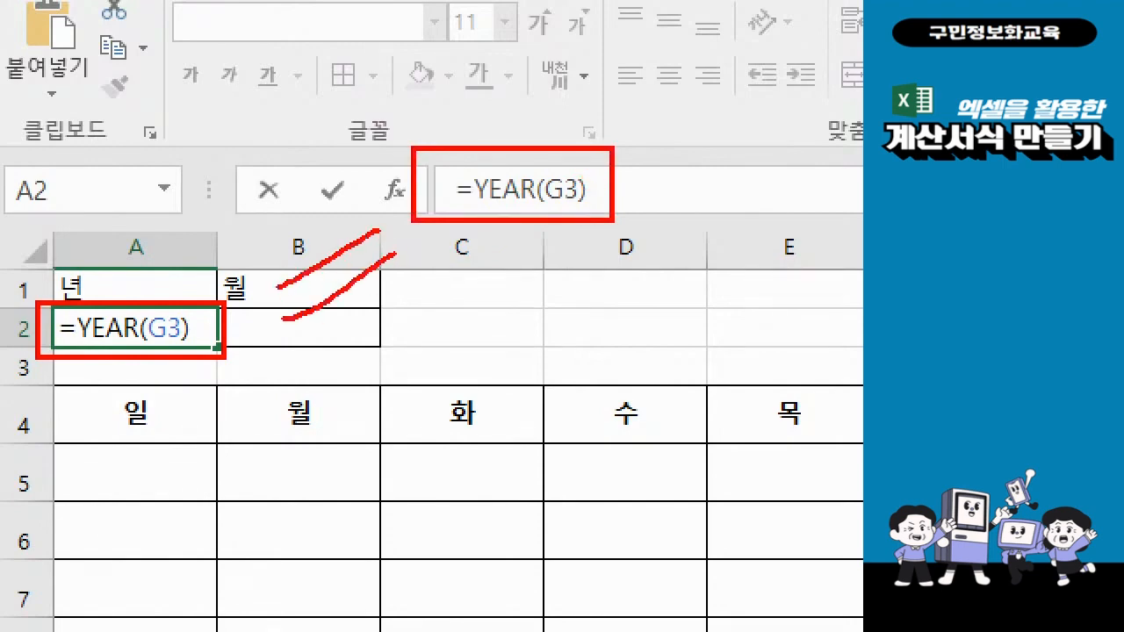
pyautogui.moveTo(657, 226)
pyautogui.mouseDown()
pyautogui.moveTo(648, 277)
pyautogui.moveTo(585, 281)
pyautogui.moveTo(604, 304)
pyautogui.mouseUp()
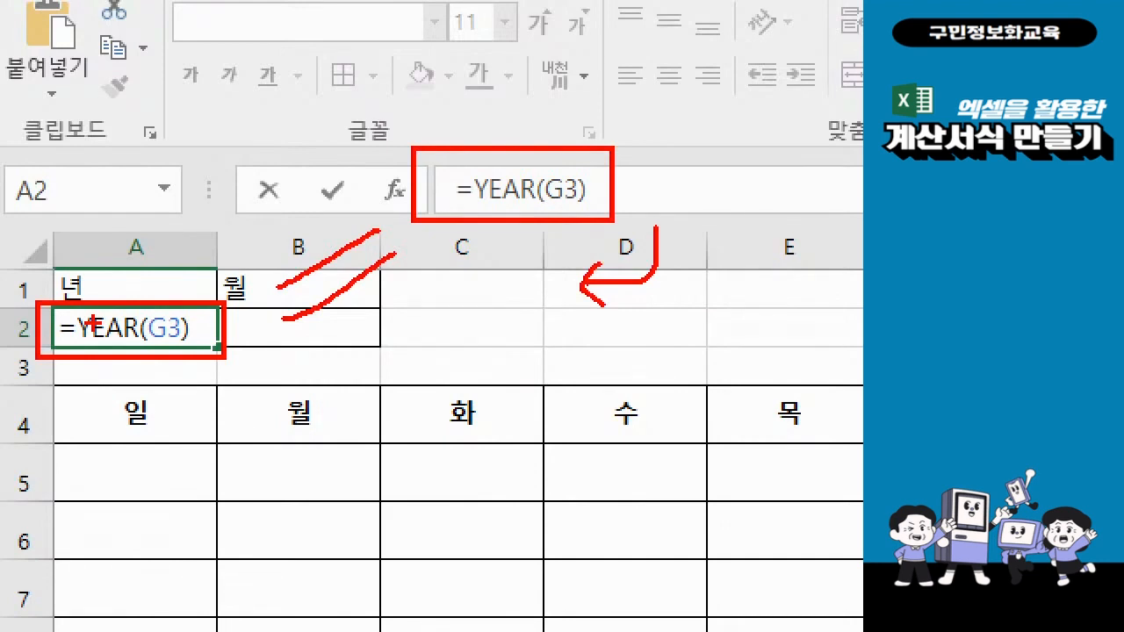
pyautogui.press('Escape')
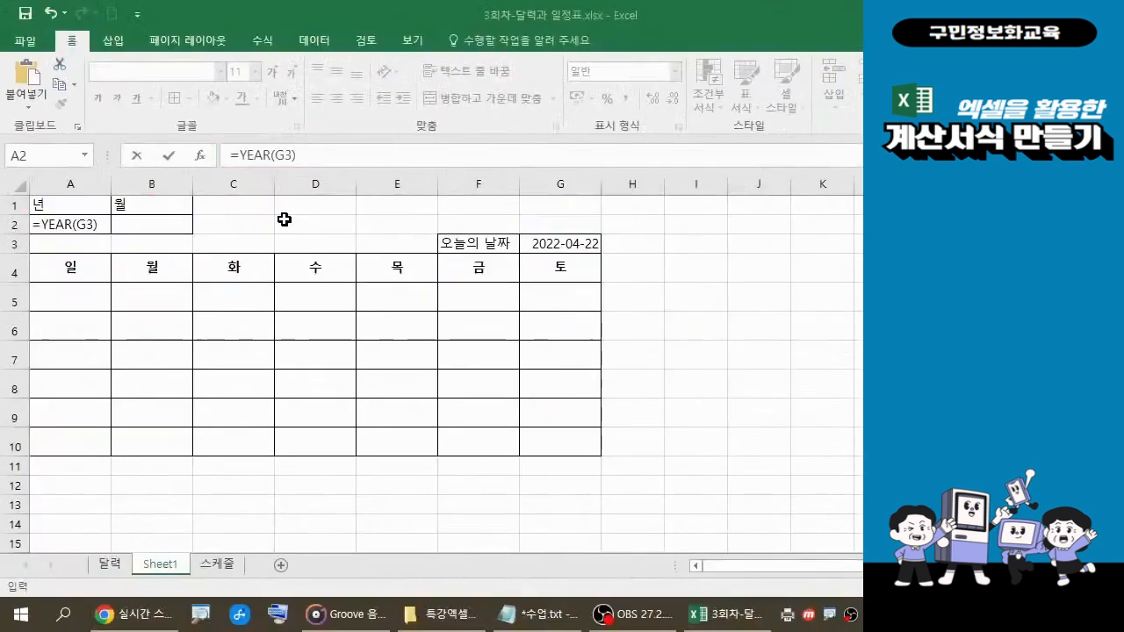
# Commit the year formula in A2 and switch to the 수업.txt notes
pyautogui.press('Return')
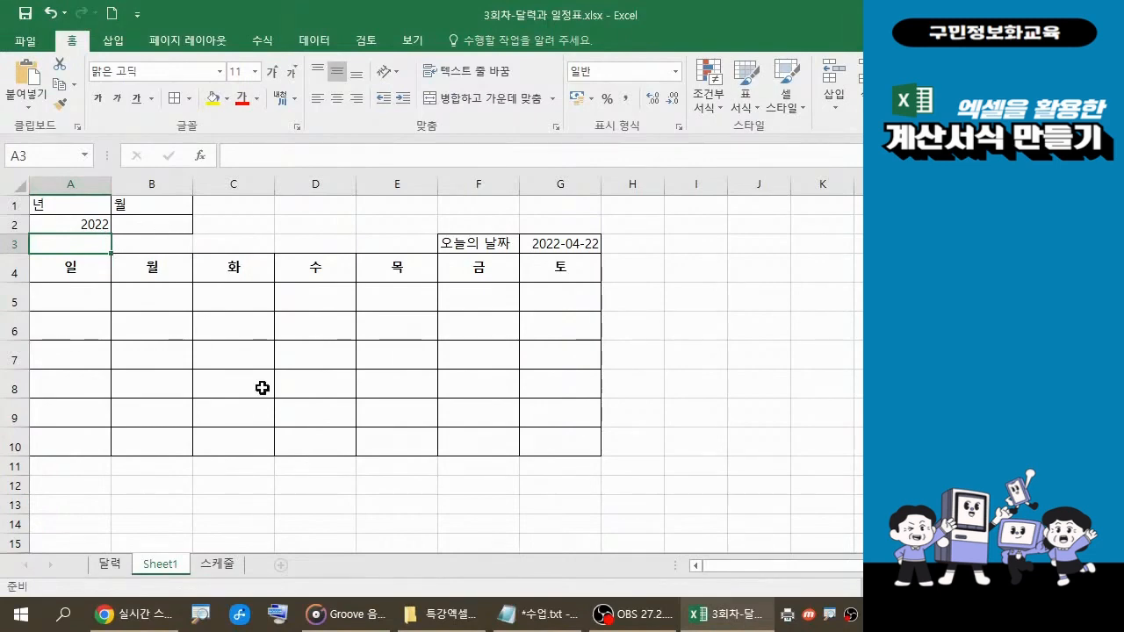
pyautogui.click(551, 617)
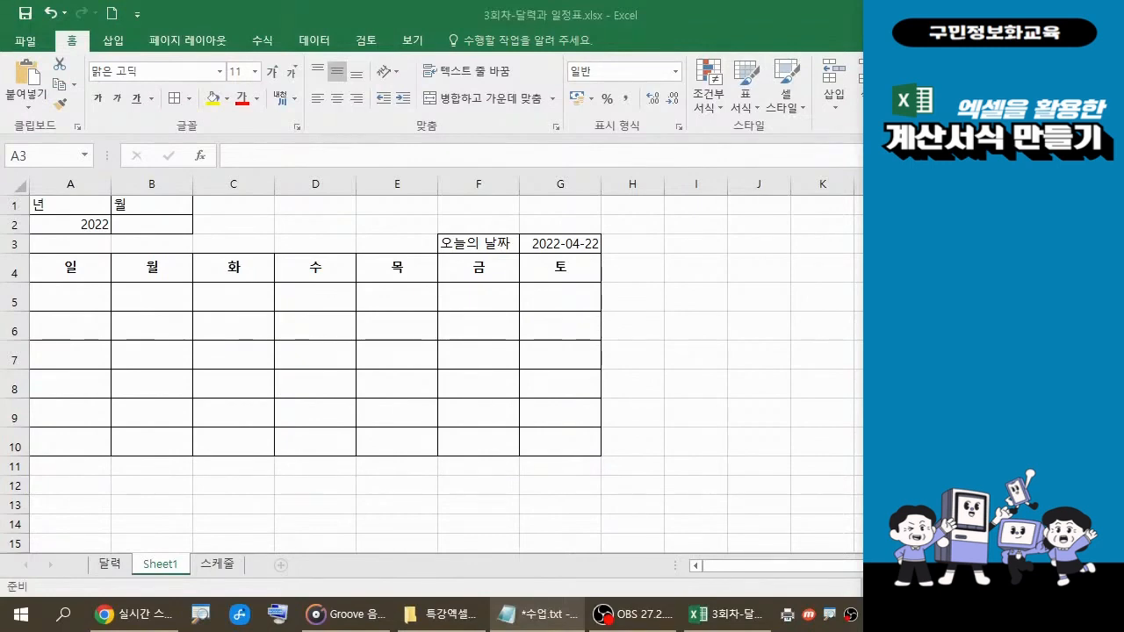
# Open the year formula in A2, select its full text for the 수업.txt notes, and close the cell edit
pyautogui.click(63, 221)
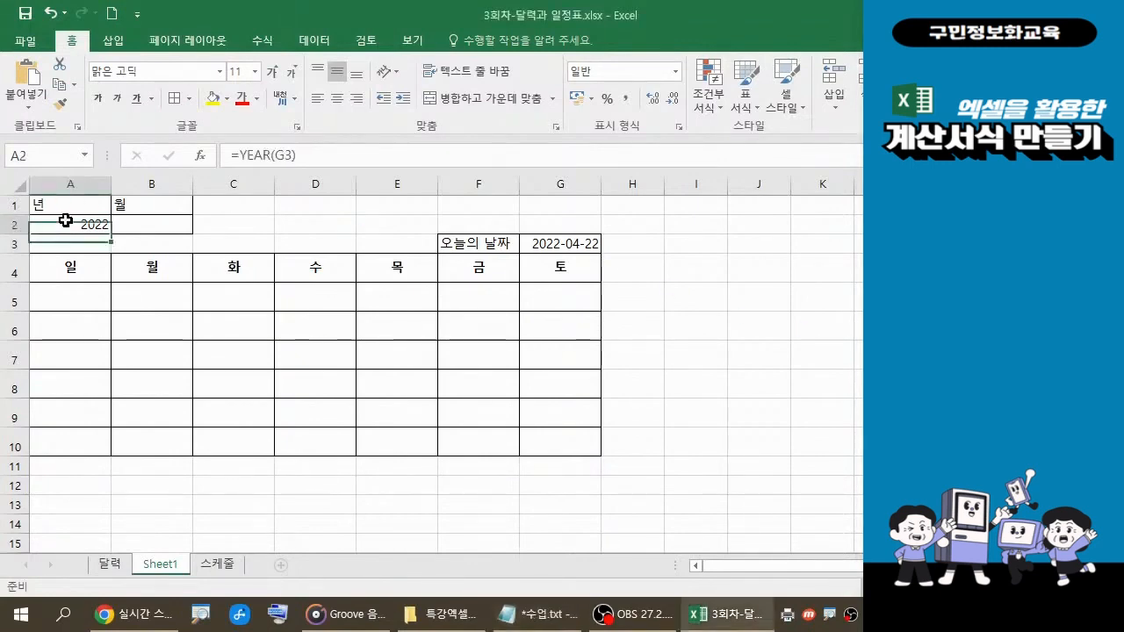
pyautogui.click(313, 156)
pyautogui.moveTo(314, 156); pyautogui.dragTo(225, 157)
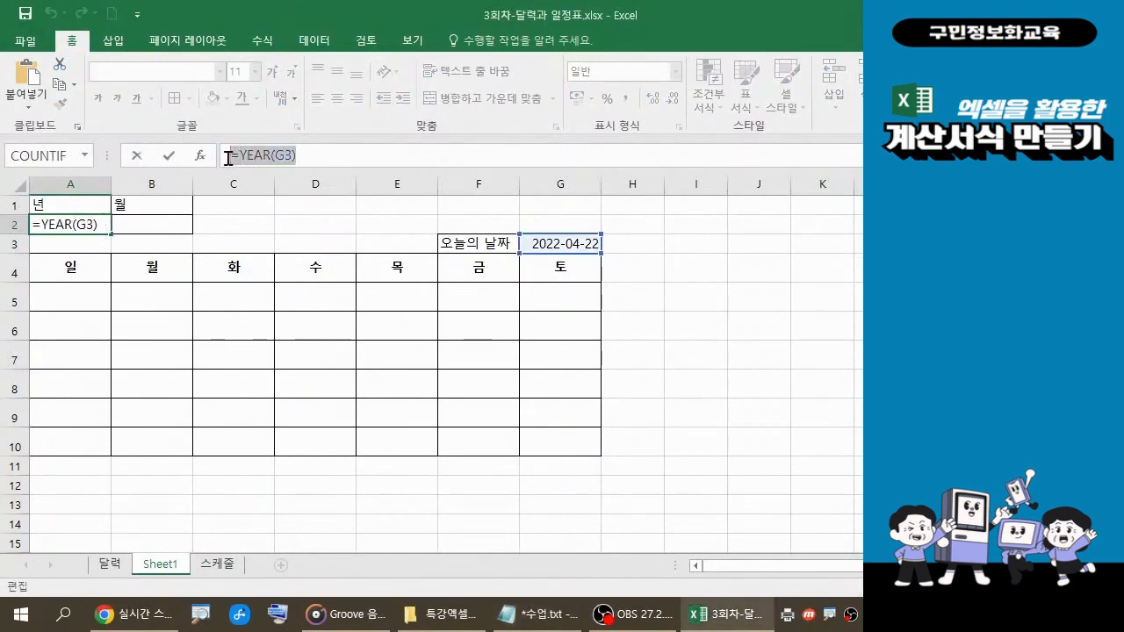
pyautogui.click(539, 609)
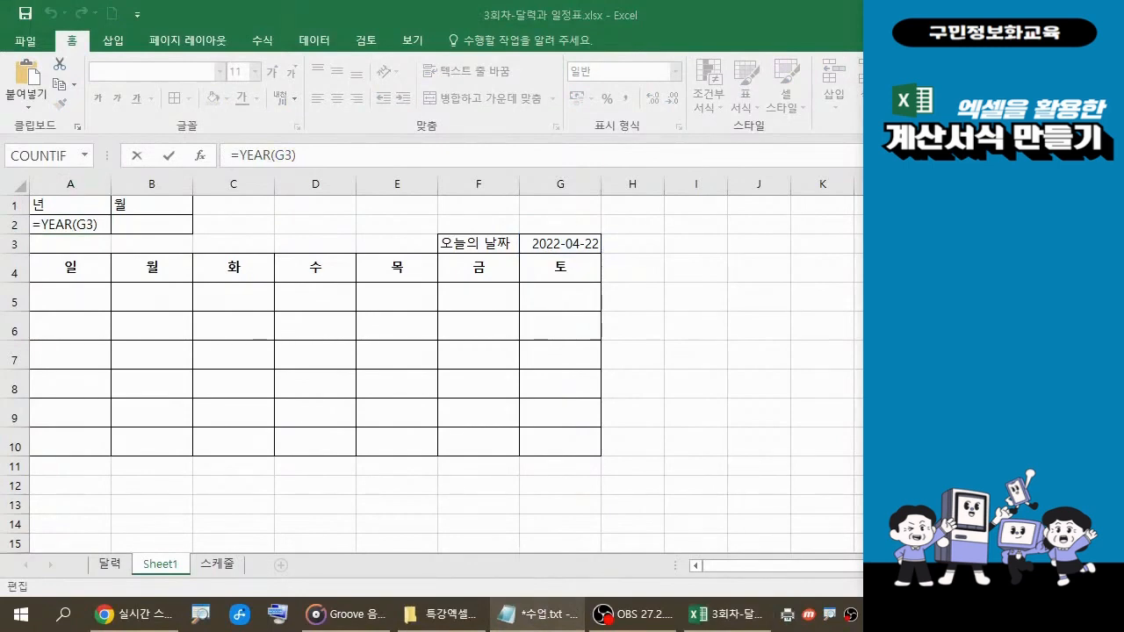
pyautogui.click(316, 156)
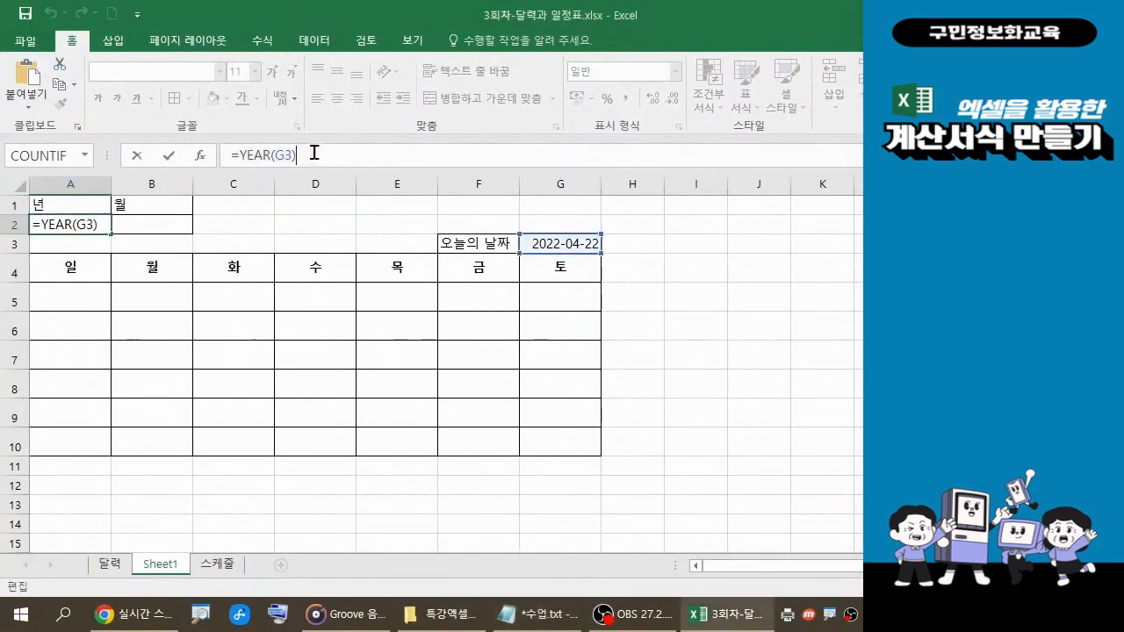
pyautogui.press('Return')
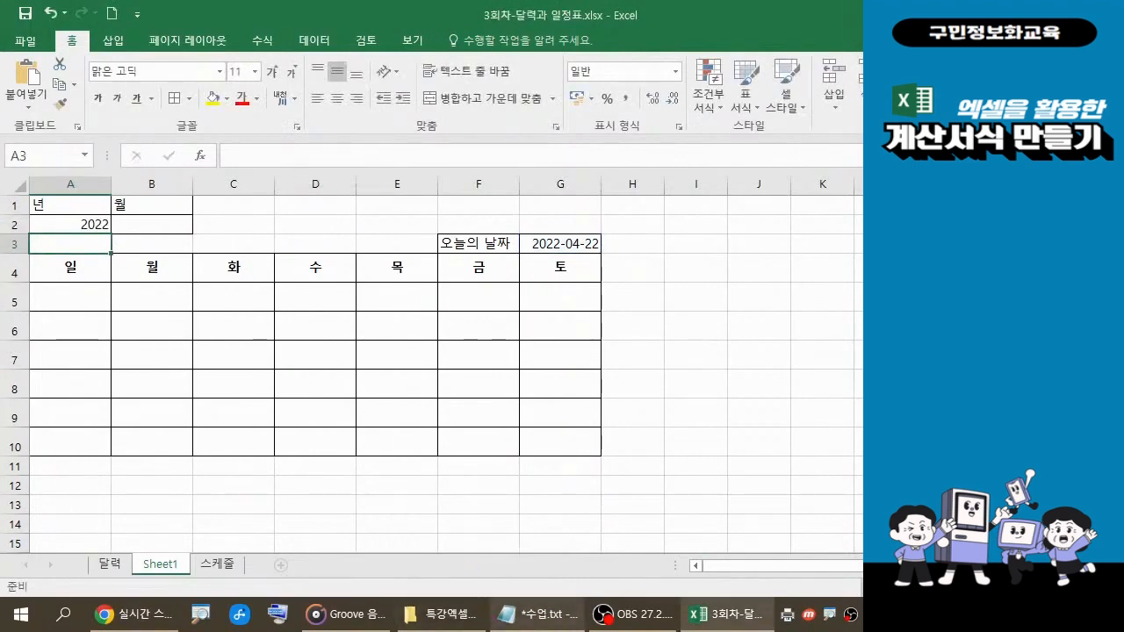
pyautogui.click(538, 614)
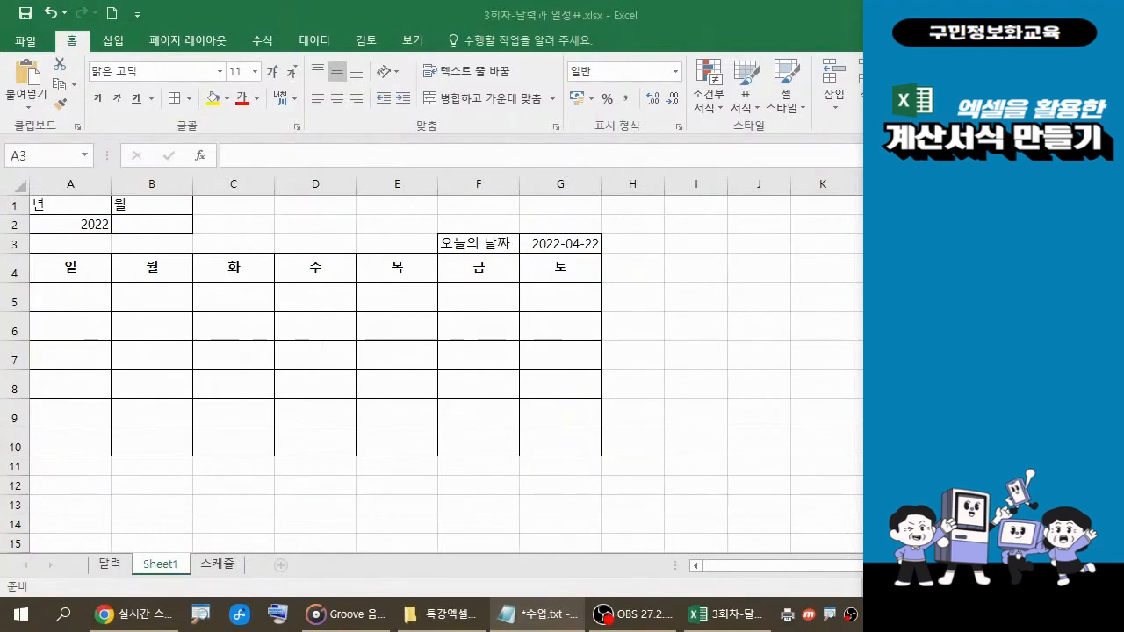
# Enter the formula =MONTH(G3) in B2 under 월, taking the month from the today's-date cell
pyautogui.click(163, 222)
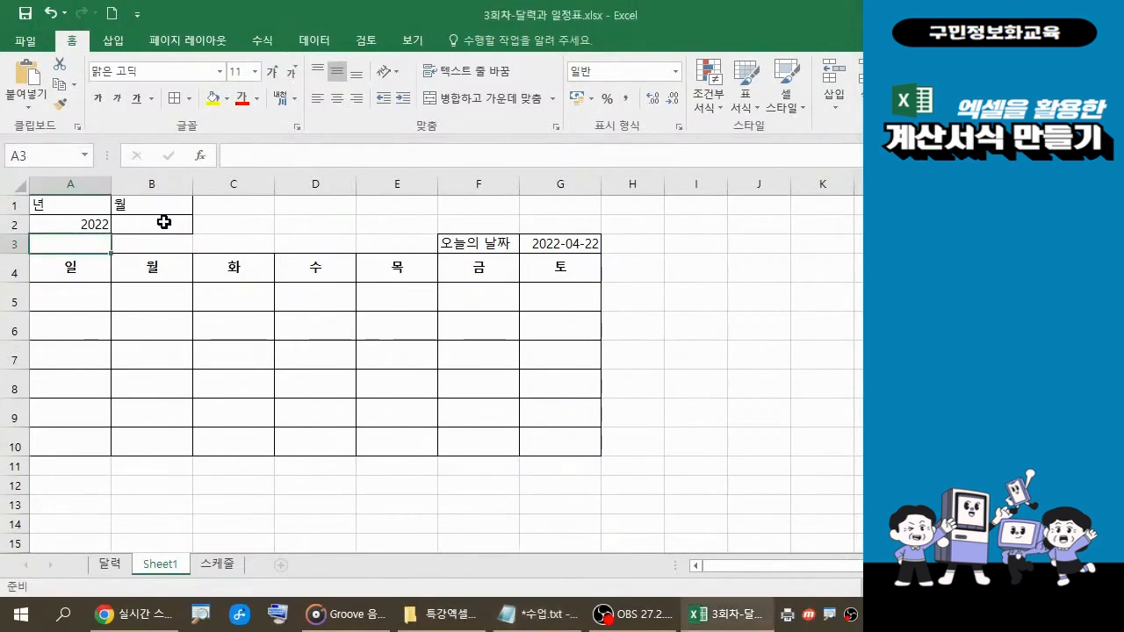
pyautogui.click(163, 222)
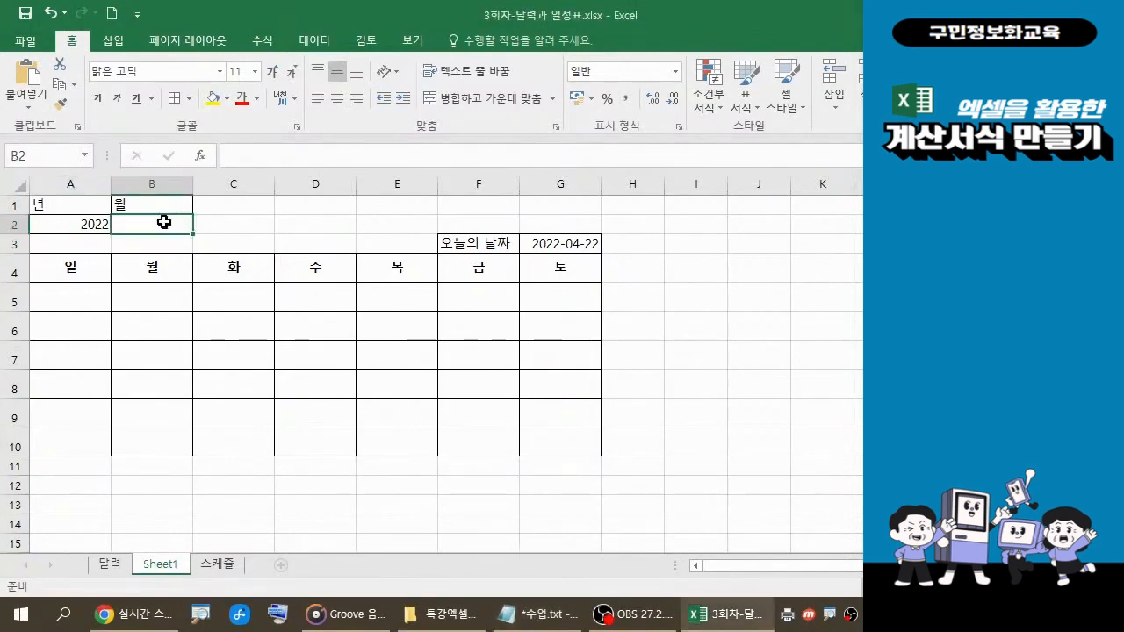
pyautogui.write('=')
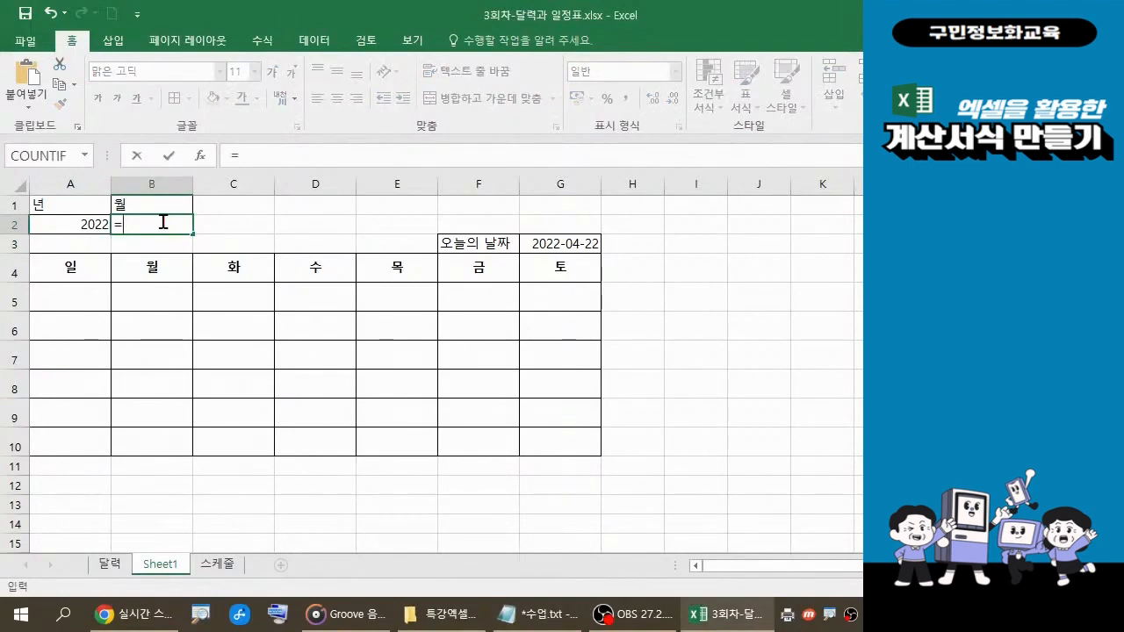
pyautogui.write('M')
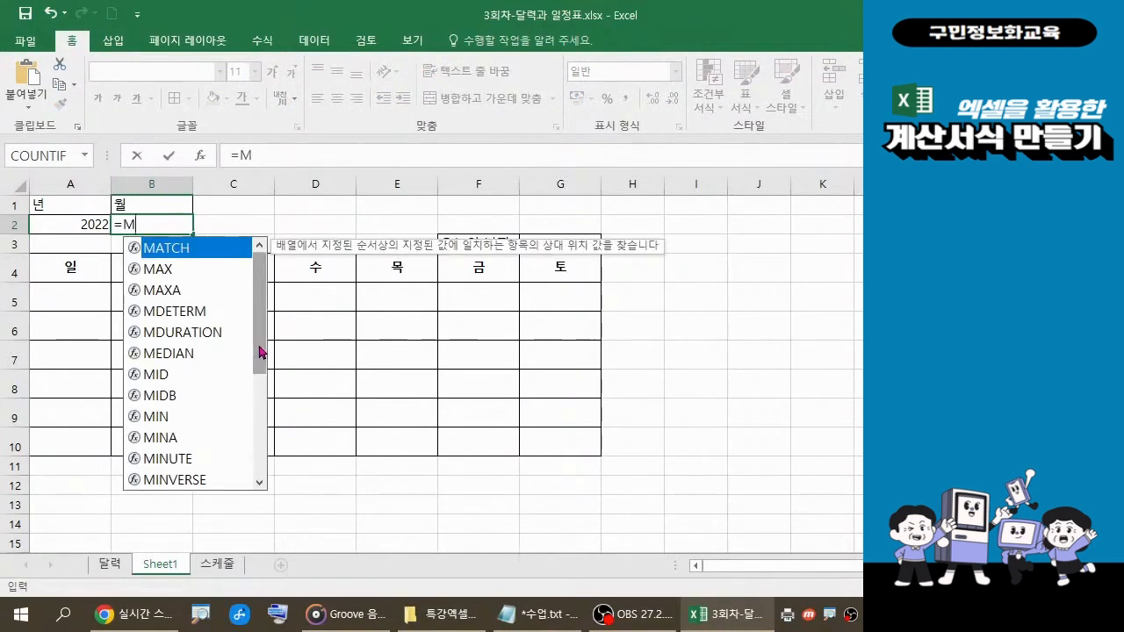
pyautogui.moveTo(260, 352); pyautogui.dragTo(258, 427)
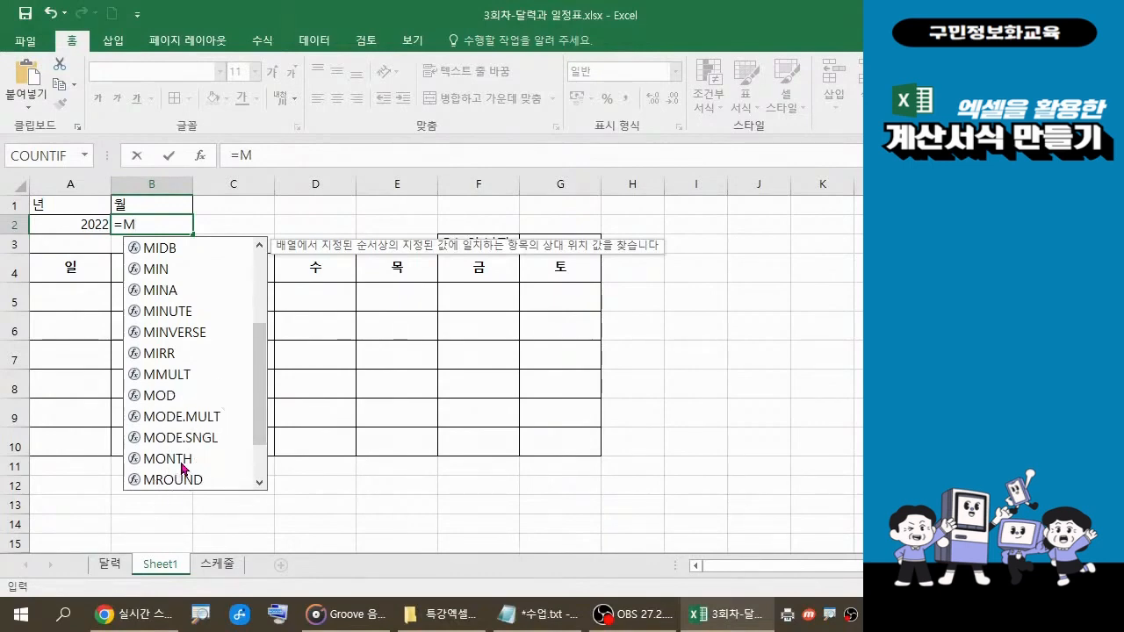
pyautogui.click(182, 459)
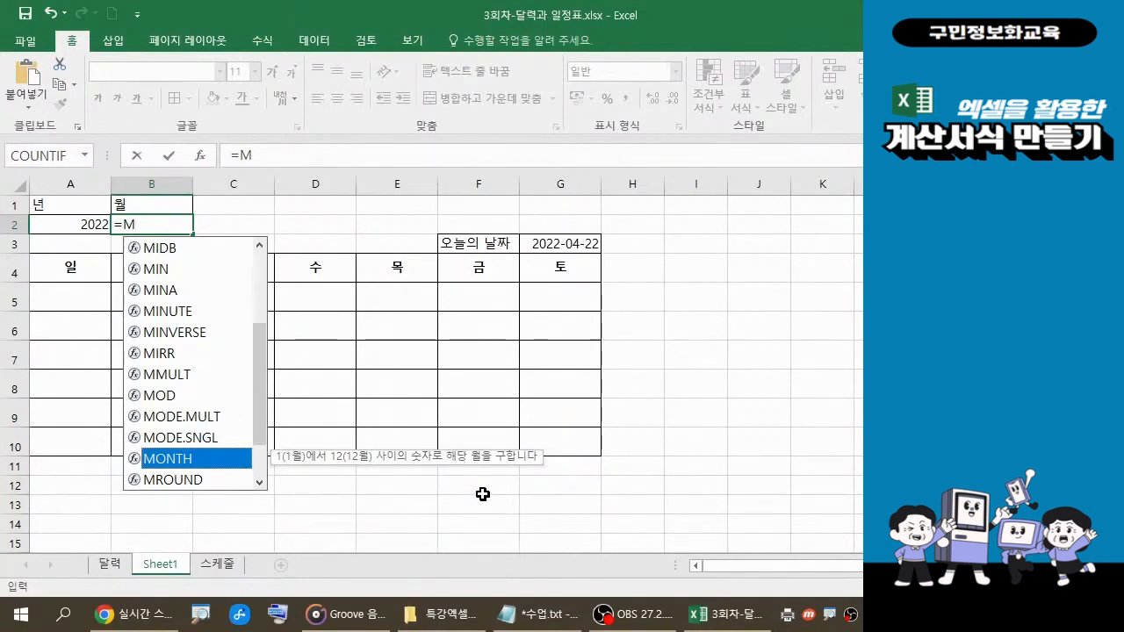
pyautogui.doubleClick(201, 460)
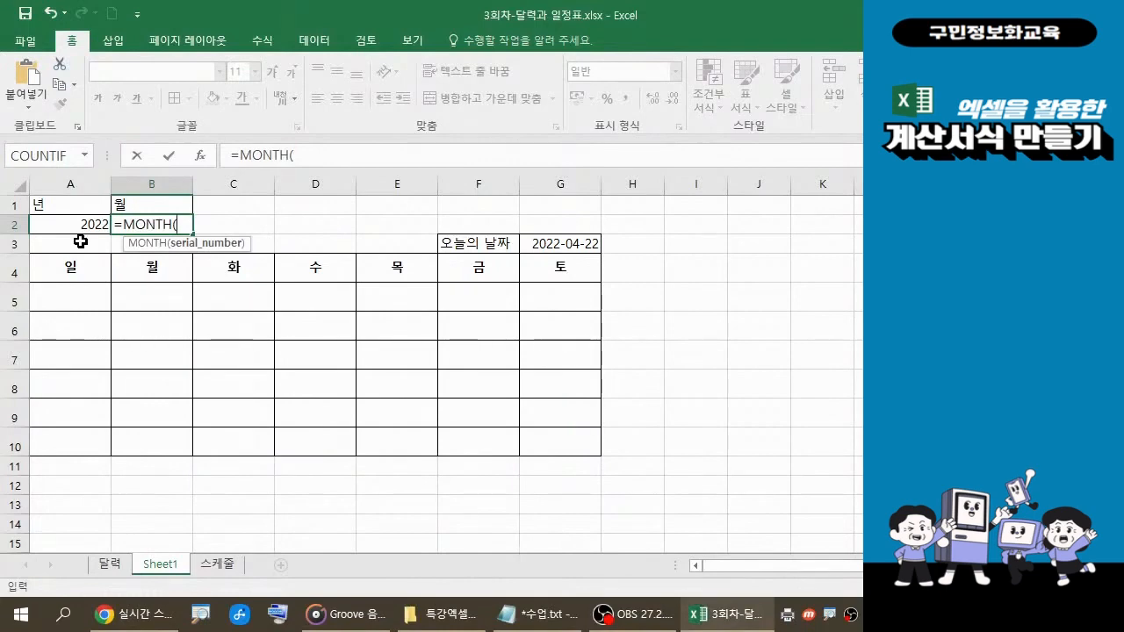
pyautogui.click(573, 250)
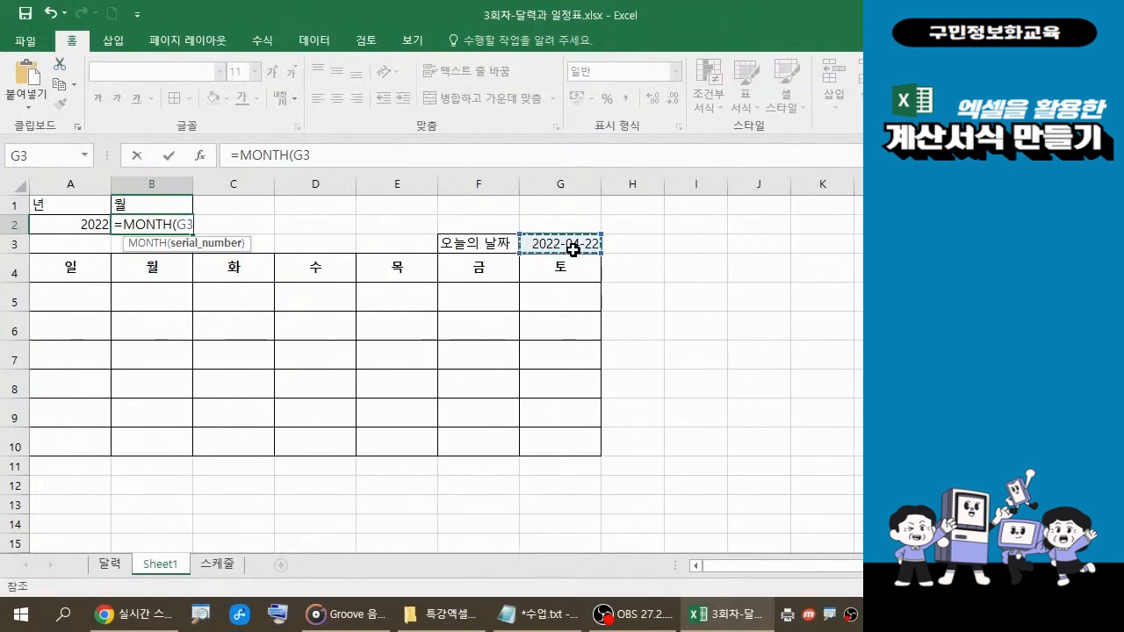
pyautogui.write(')')
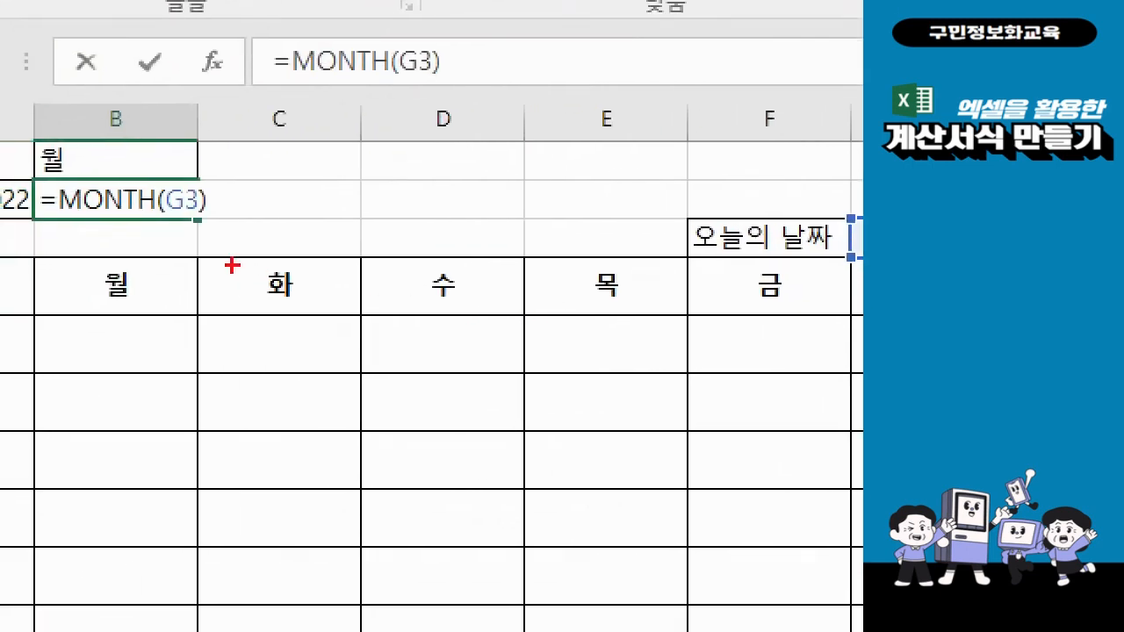
pyautogui.moveTo(27, 178); pyautogui.dragTo(211, 230)
pyautogui.moveTo(225, 36); pyautogui.dragTo(442, 97)
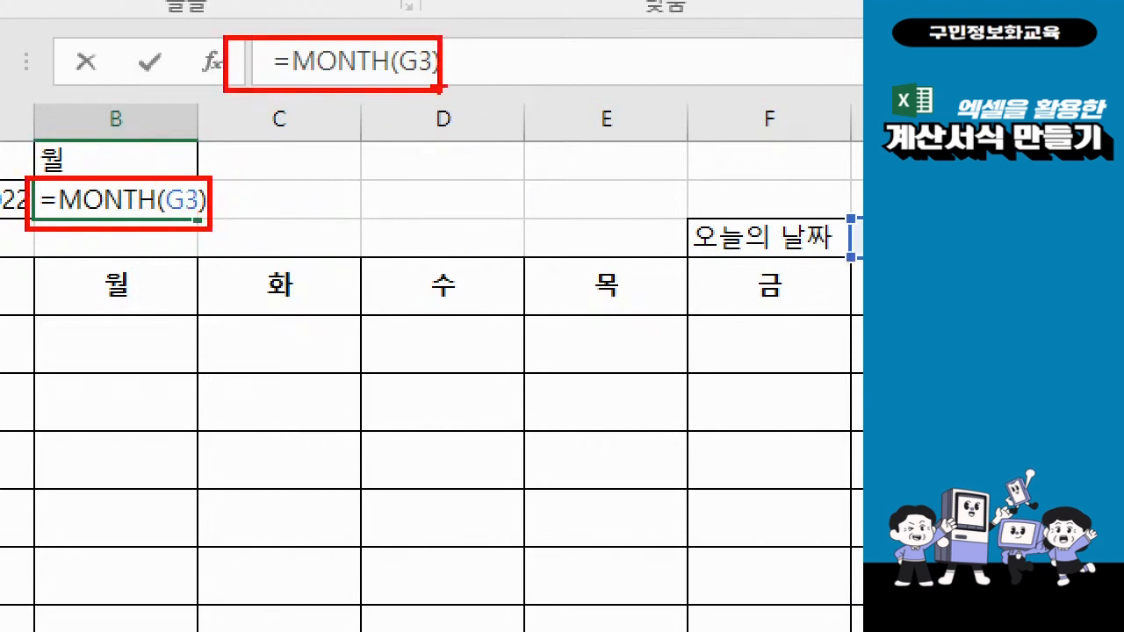
pyautogui.moveTo(482, 77)
pyautogui.mouseDown()
pyautogui.moveTo(443, 123)
pyautogui.moveTo(452, 141)
pyautogui.mouseUp()
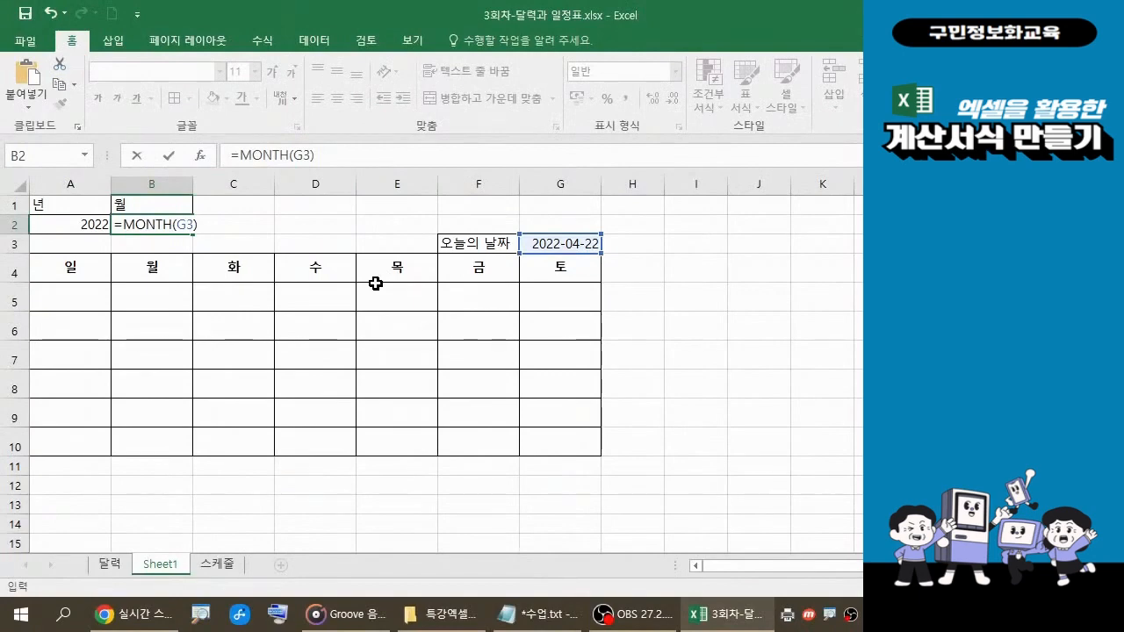
pyautogui.press('Return')
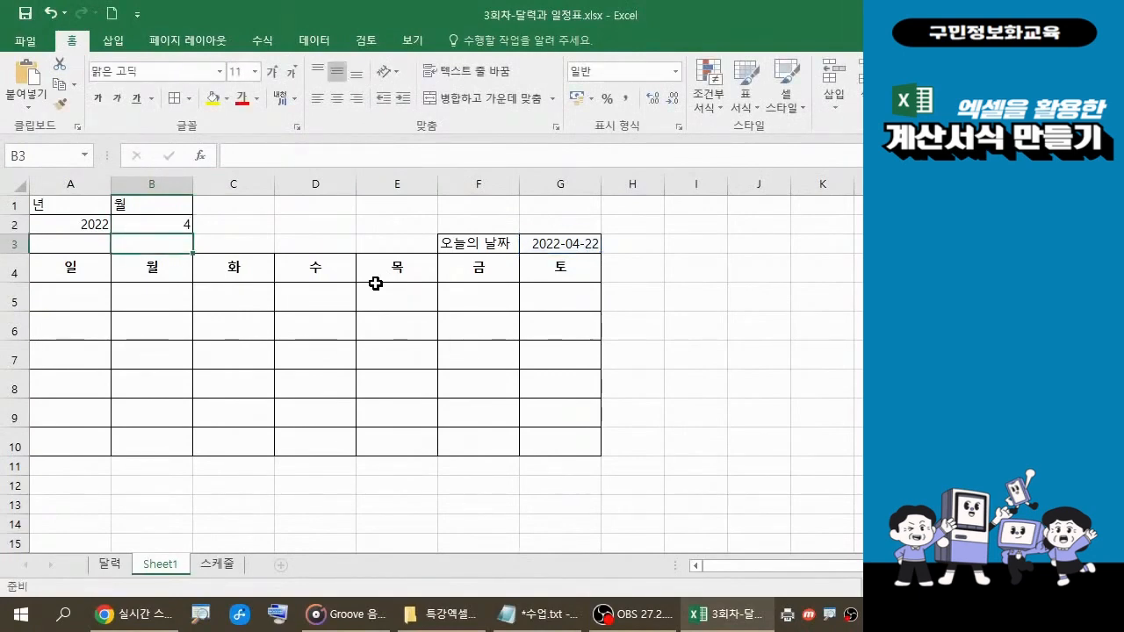
# Open the month formula in B2, select its full text for the 수업.txt notes, and close the cell edit
pyautogui.click(169, 223)
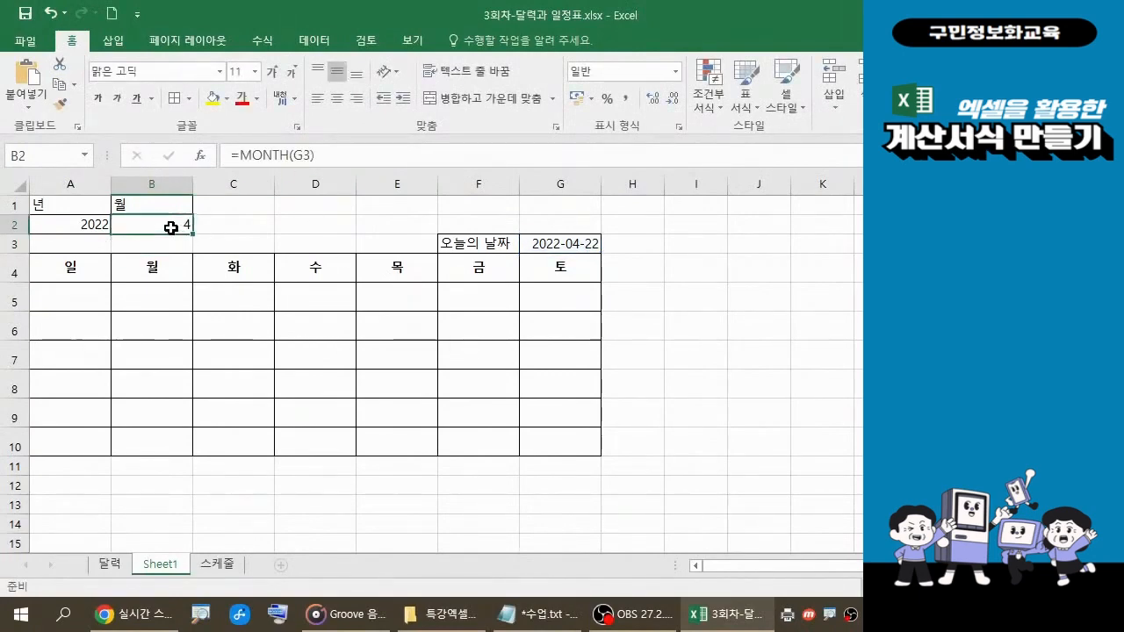
pyautogui.click(330, 153)
pyautogui.moveTo(330, 153); pyautogui.dragTo(230, 154)
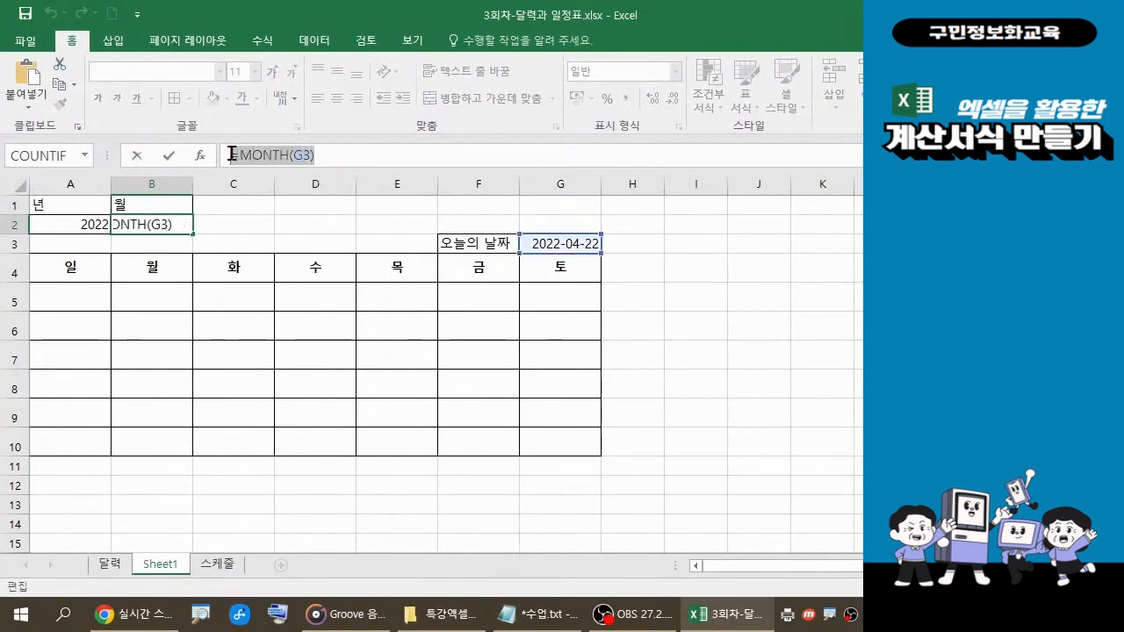
pyautogui.click(540, 614)
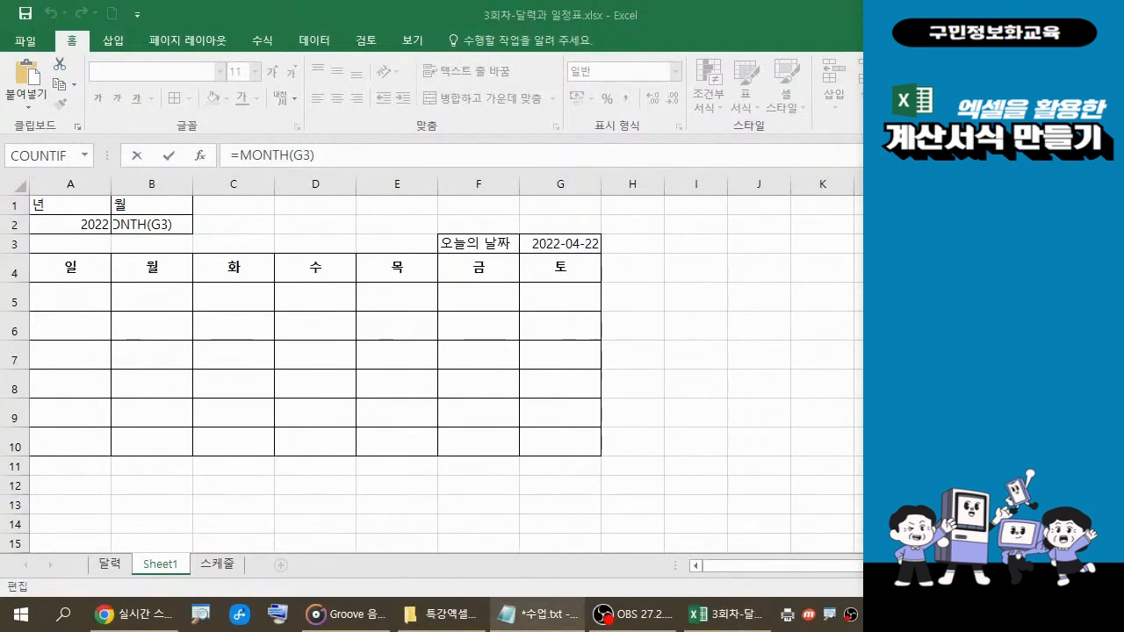
pyautogui.click(349, 140)
pyautogui.click(337, 154)
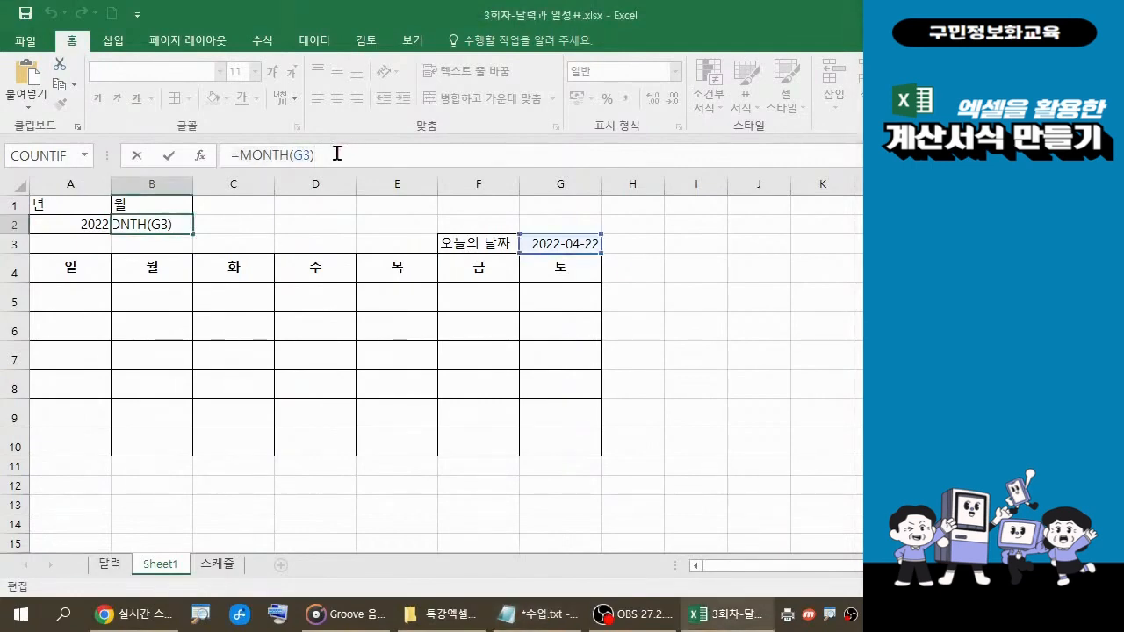
pyautogui.press('Return')
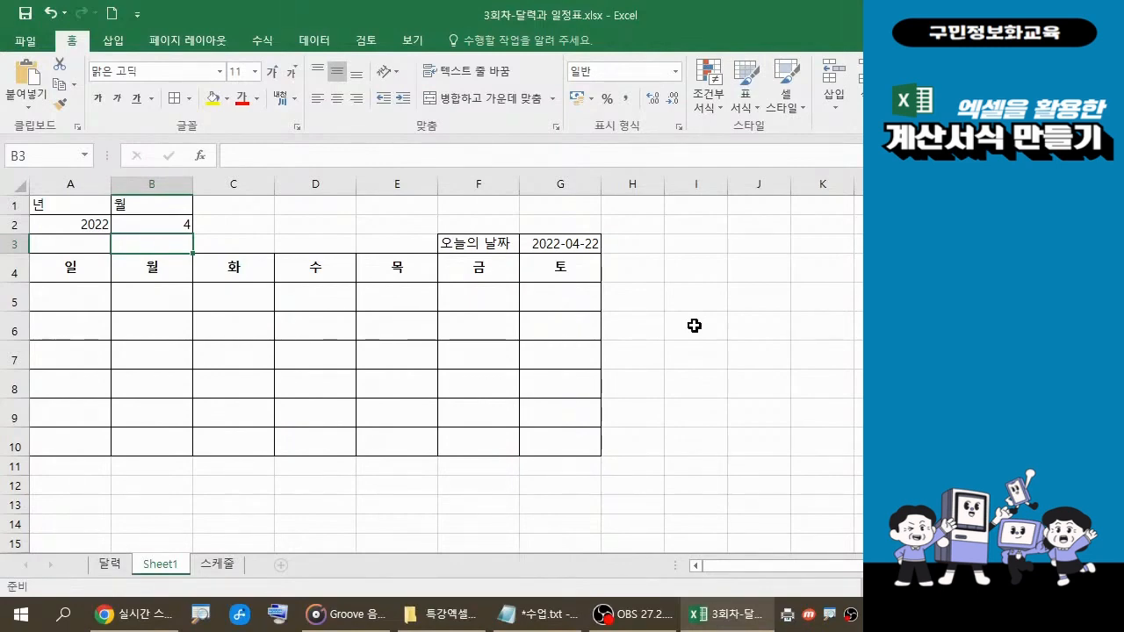
# Start a formula with the DATE function in A5, the first calendar cell under 일
pyautogui.click(90, 298)
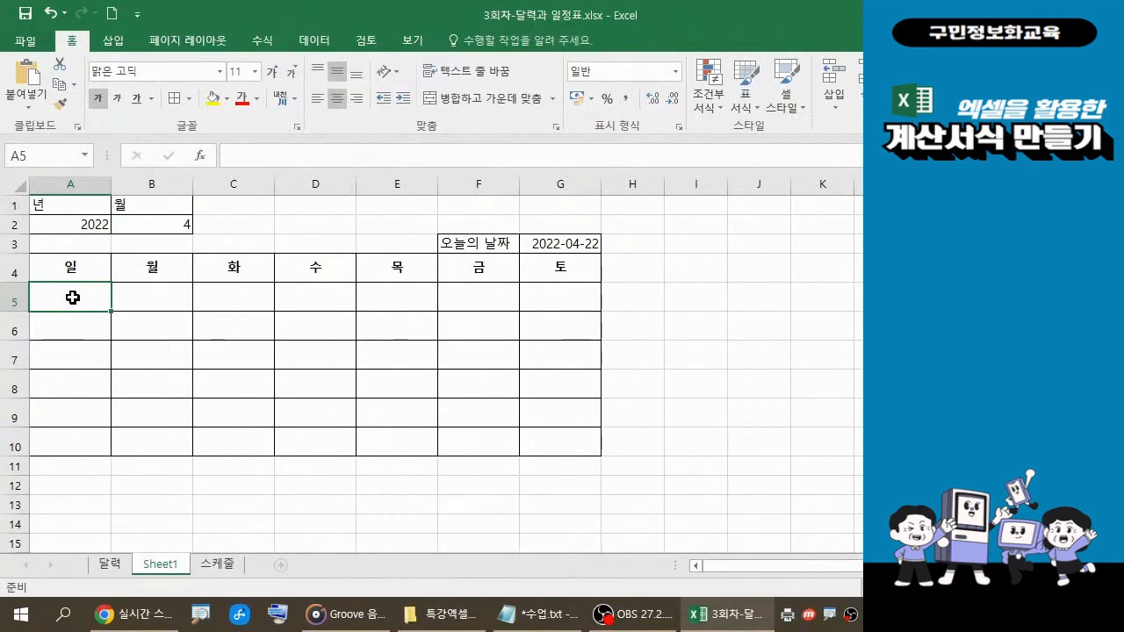
pyautogui.write('=')
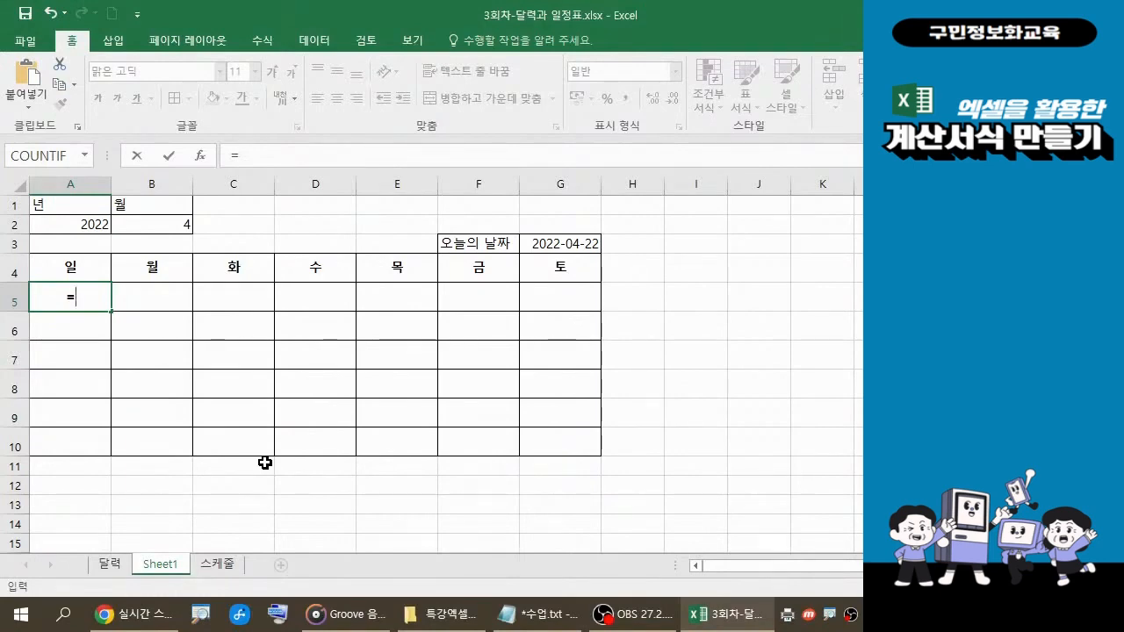
pyautogui.write('D')
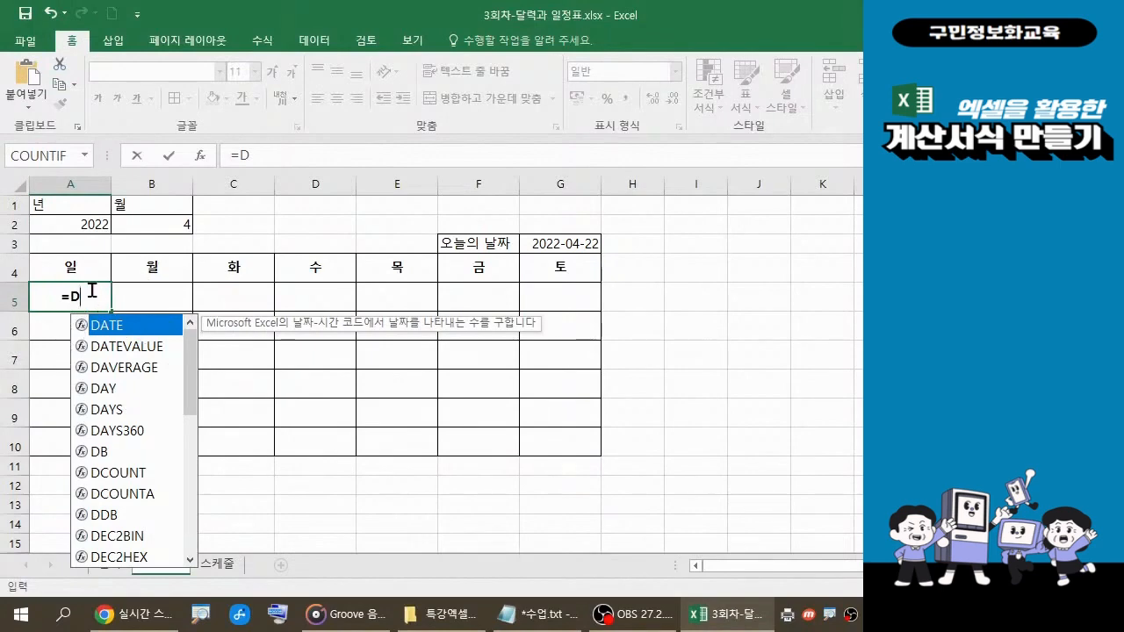
pyautogui.doubleClick(130, 325)
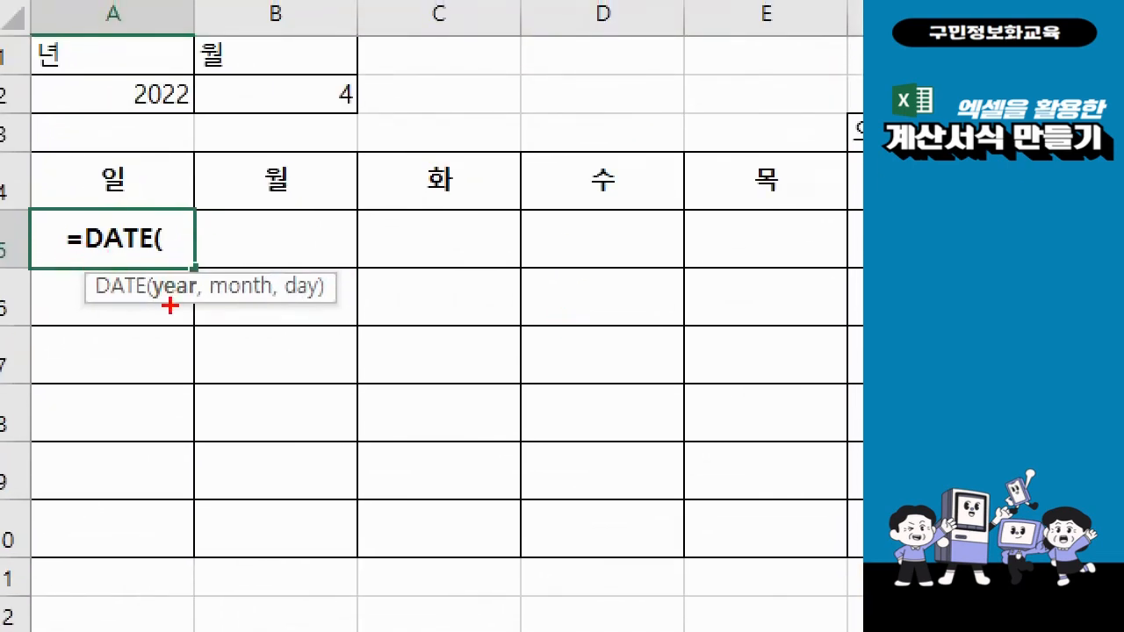
pyautogui.moveTo(150, 281)
pyautogui.mouseDown()
pyautogui.moveTo(218, 303)
pyautogui.moveTo(324, 304)
pyautogui.mouseUp()
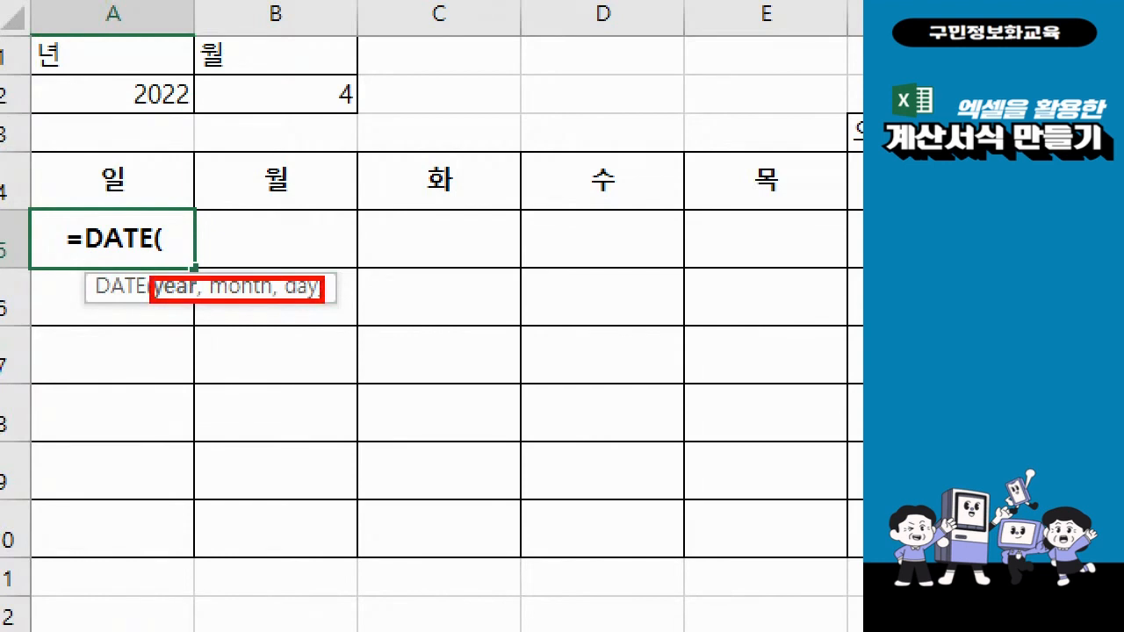
pyautogui.moveTo(170, 106)
pyautogui.mouseDown()
pyautogui.moveTo(160, 116)
pyautogui.moveTo(133, 78)
pyautogui.moveTo(170, 103)
pyautogui.mouseUp()
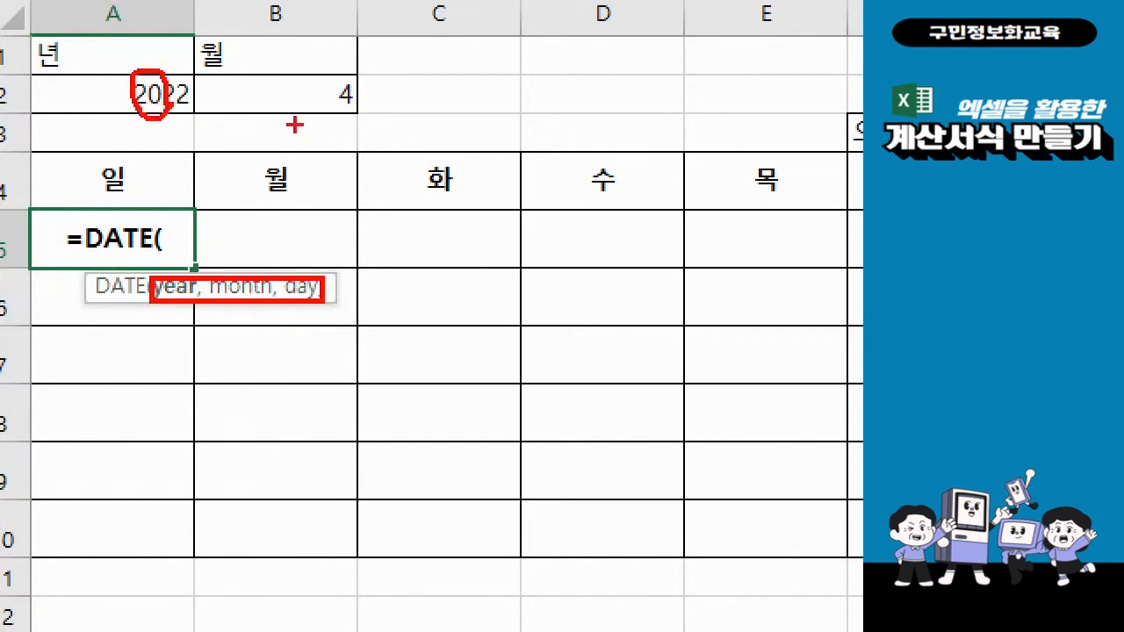
pyautogui.moveTo(350, 93)
pyautogui.mouseDown()
pyautogui.moveTo(344, 107)
pyautogui.moveTo(310, 100)
pyautogui.moveTo(337, 70)
pyautogui.moveTo(355, 108)
pyautogui.mouseUp()
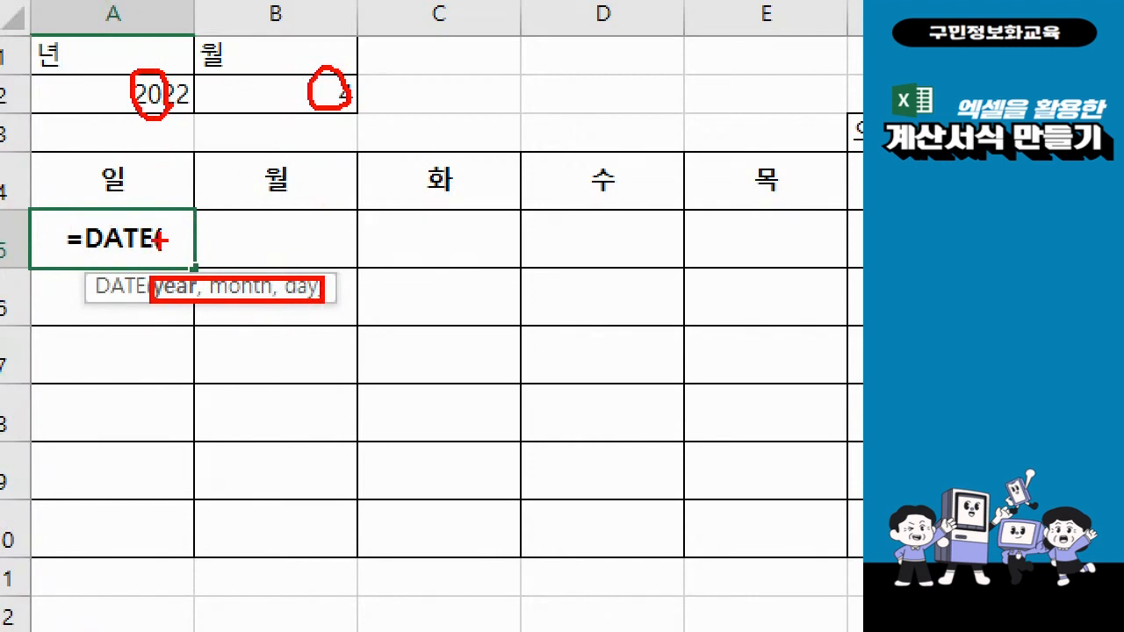
pyautogui.press('Escape')
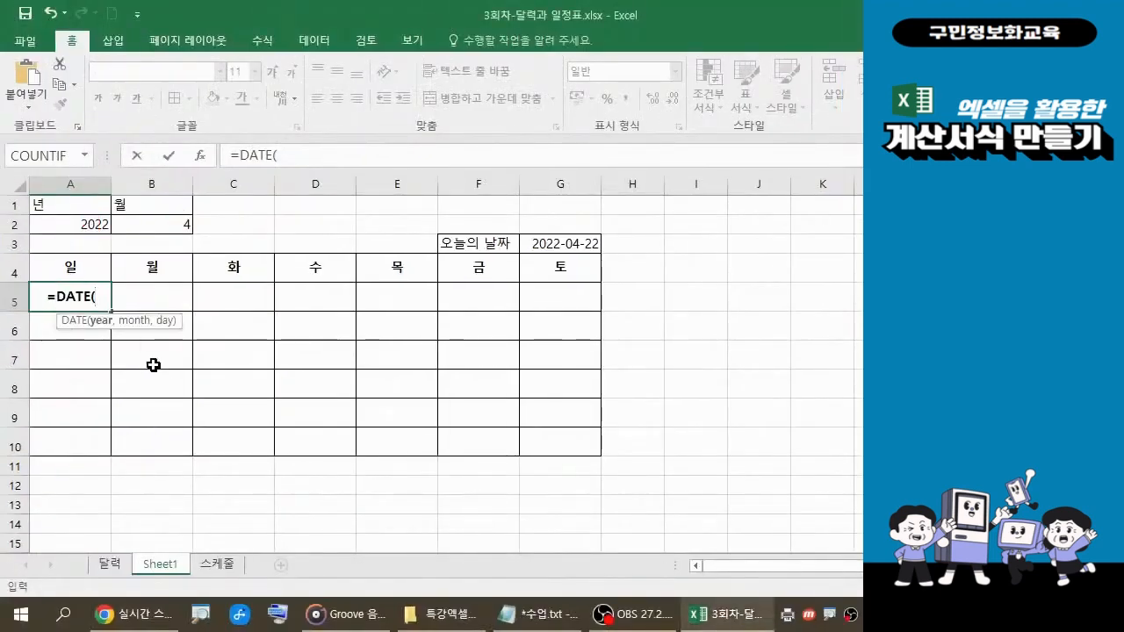
# Complete the formula in A5 as =DATE(A2,B2,1), taking the year and month from A2 and B2 with day 1
pyautogui.click(88, 226)
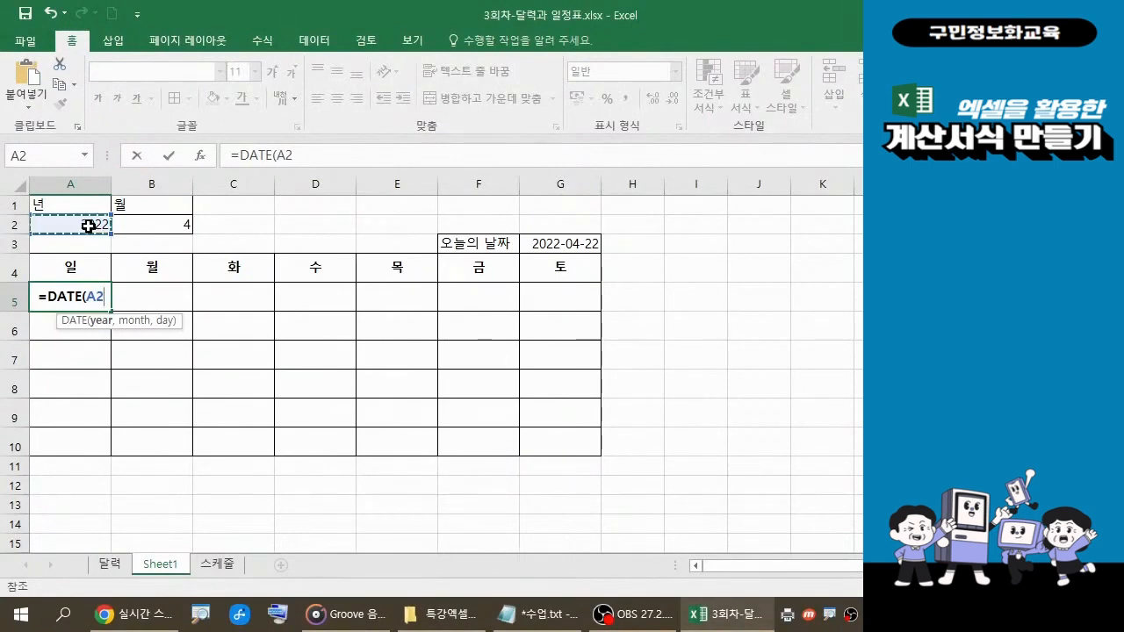
pyautogui.write(',')
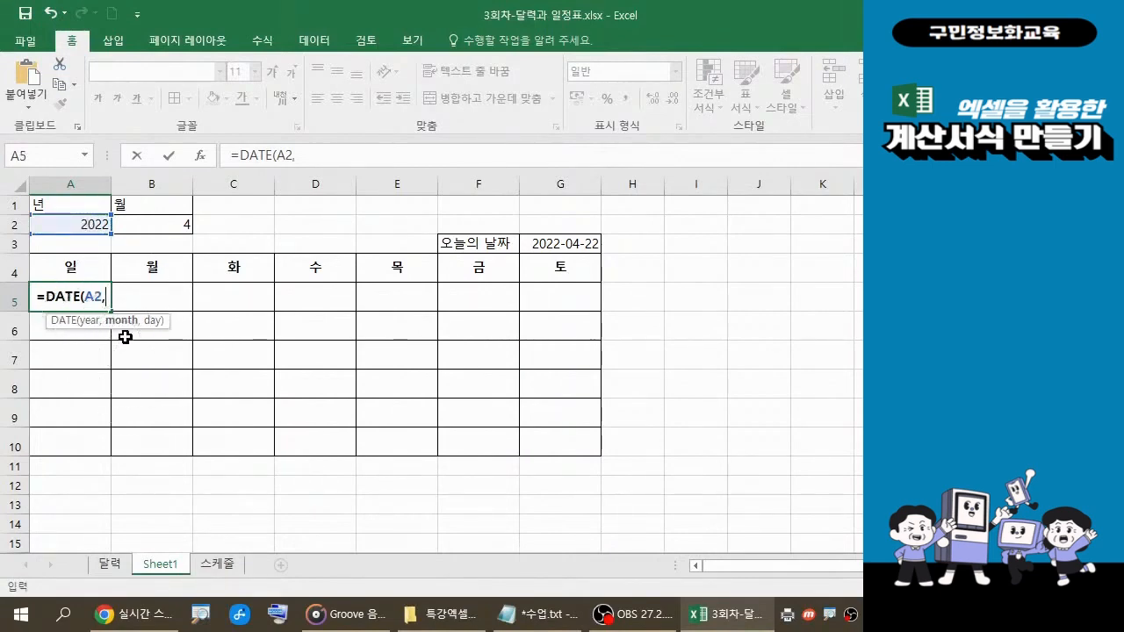
pyautogui.click(164, 228)
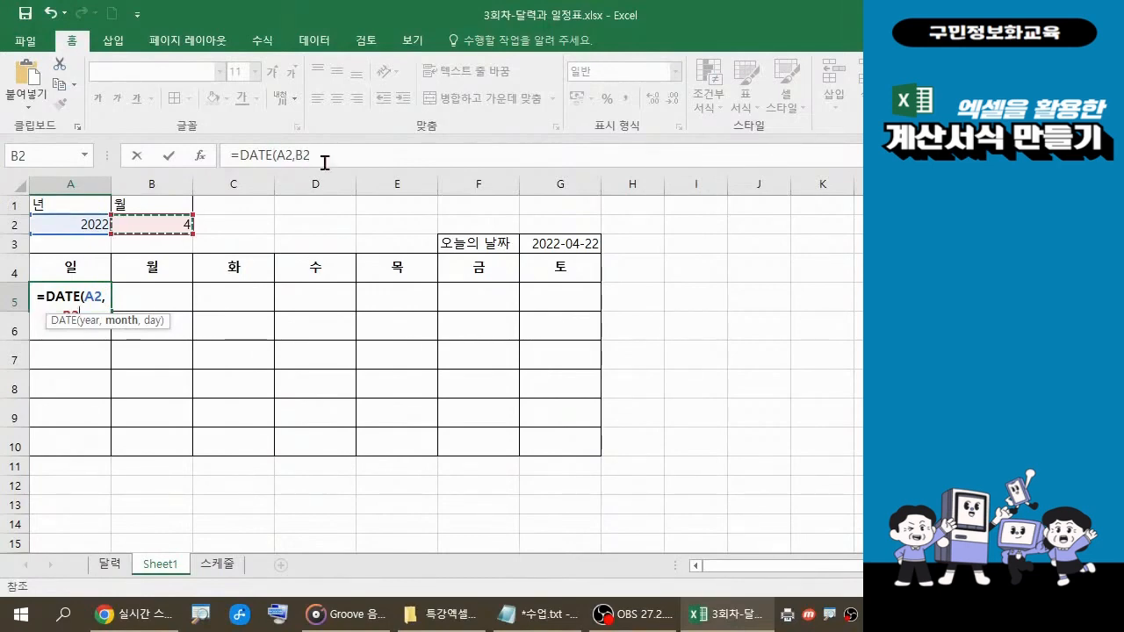
pyautogui.write(',')
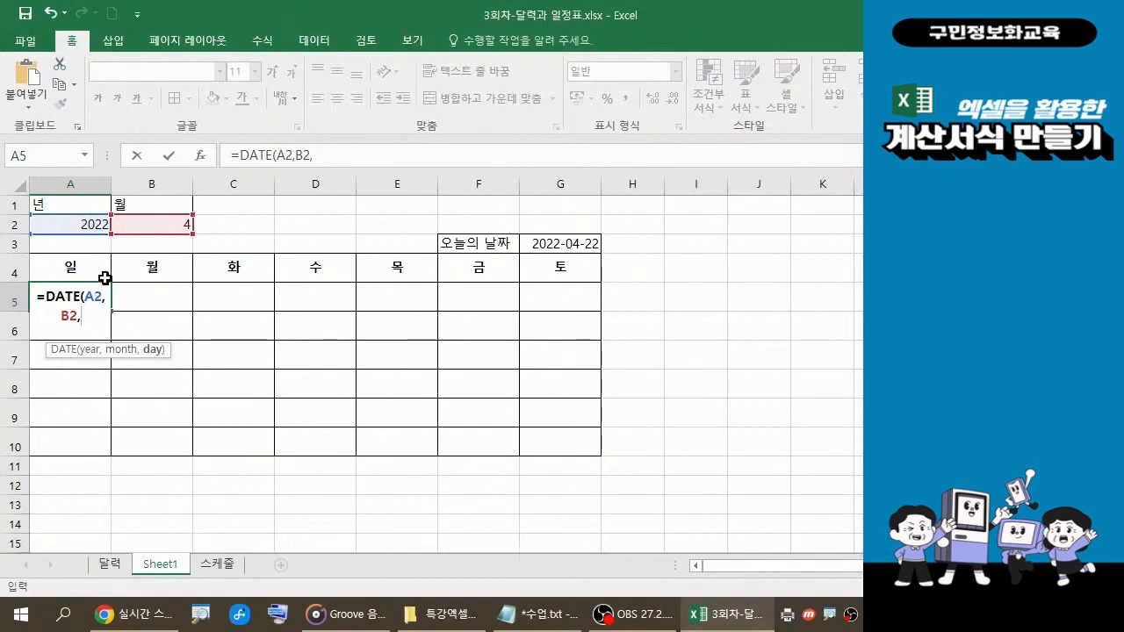
pyautogui.write('1')
pyautogui.write(')')
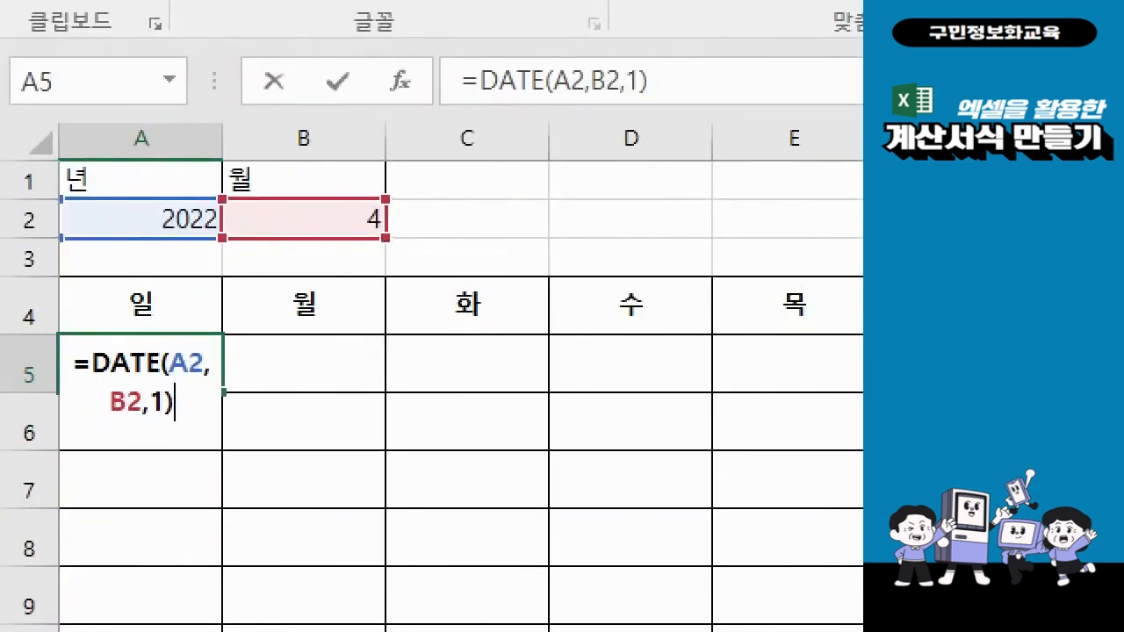
pyautogui.moveTo(36, 333)
pyautogui.mouseDown()
pyautogui.moveTo(92, 349)
pyautogui.moveTo(219, 438)
pyautogui.mouseUp()
pyautogui.moveTo(412, 41)
pyautogui.mouseDown()
pyautogui.moveTo(682, 113)
pyautogui.moveTo(695, 129)
pyautogui.mouseUp()
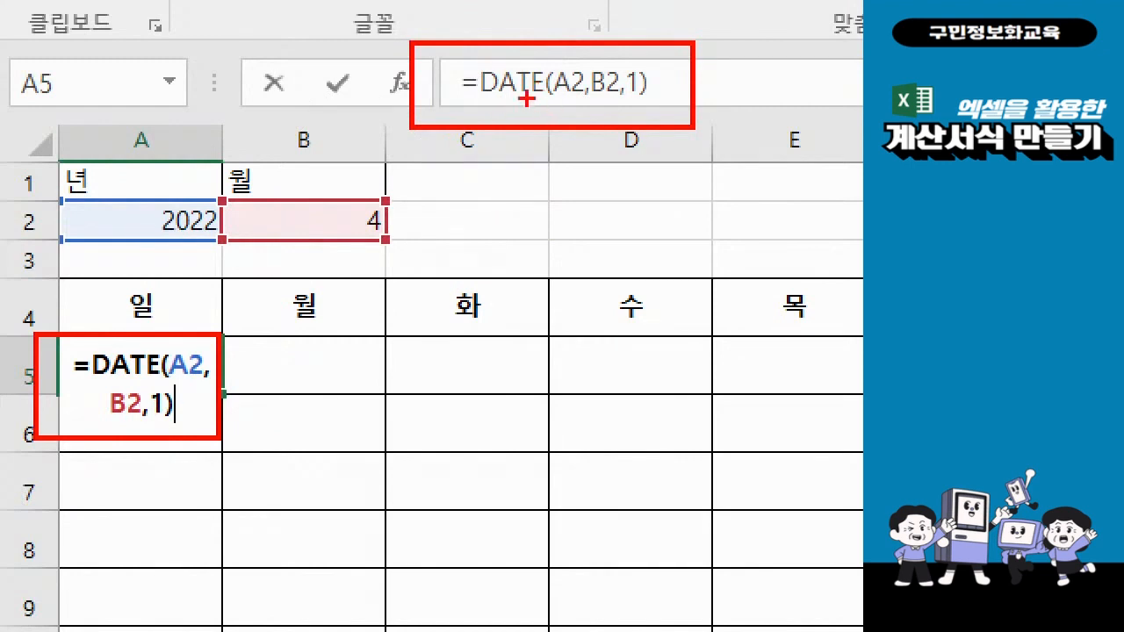
pyautogui.moveTo(564, 99); pyautogui.dragTo(496, 186)
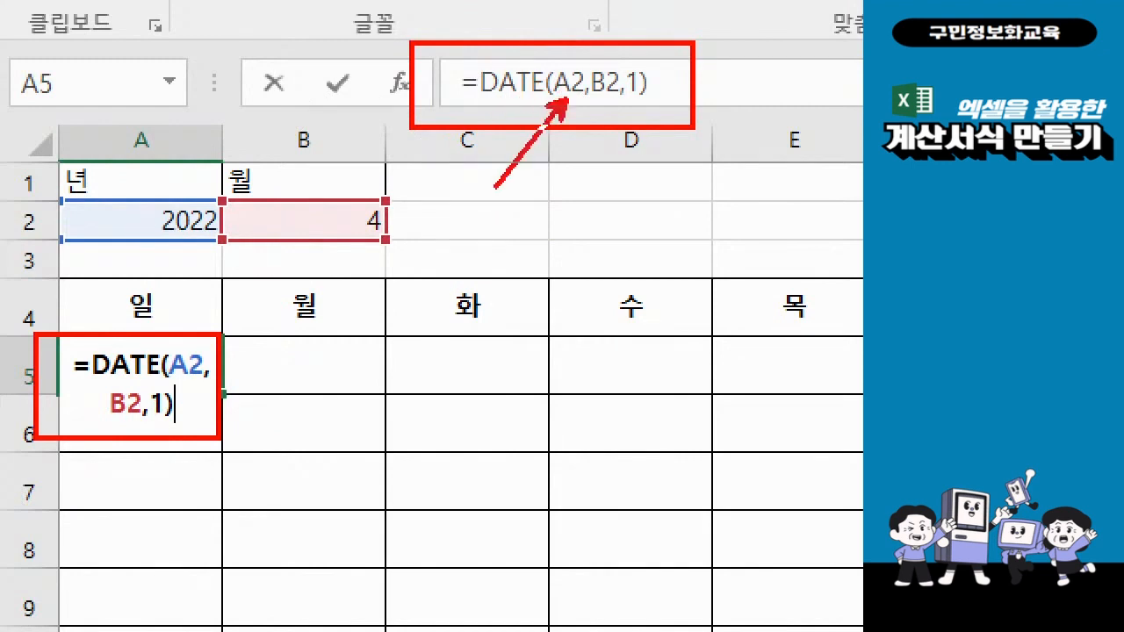
pyautogui.moveTo(612, 98); pyautogui.dragTo(622, 202)
pyautogui.moveTo(638, 98); pyautogui.dragTo(761, 209)
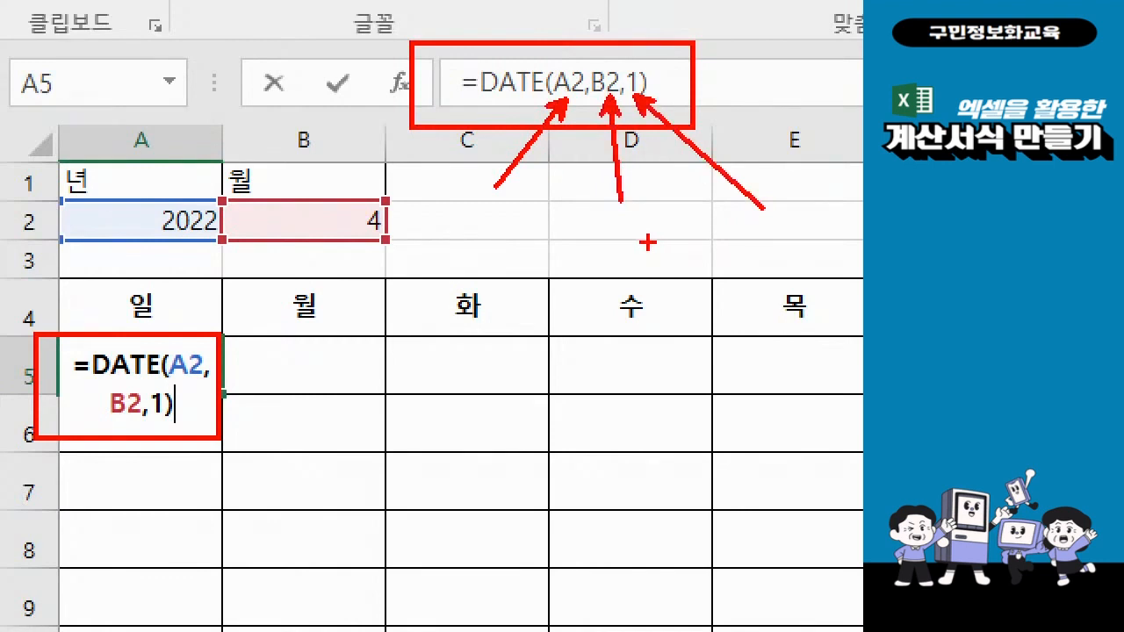
pyautogui.moveTo(186, 249)
pyautogui.mouseDown()
pyautogui.moveTo(163, 247)
pyautogui.moveTo(146, 211)
pyautogui.moveTo(180, 188)
pyautogui.moveTo(188, 249)
pyautogui.mouseUp()
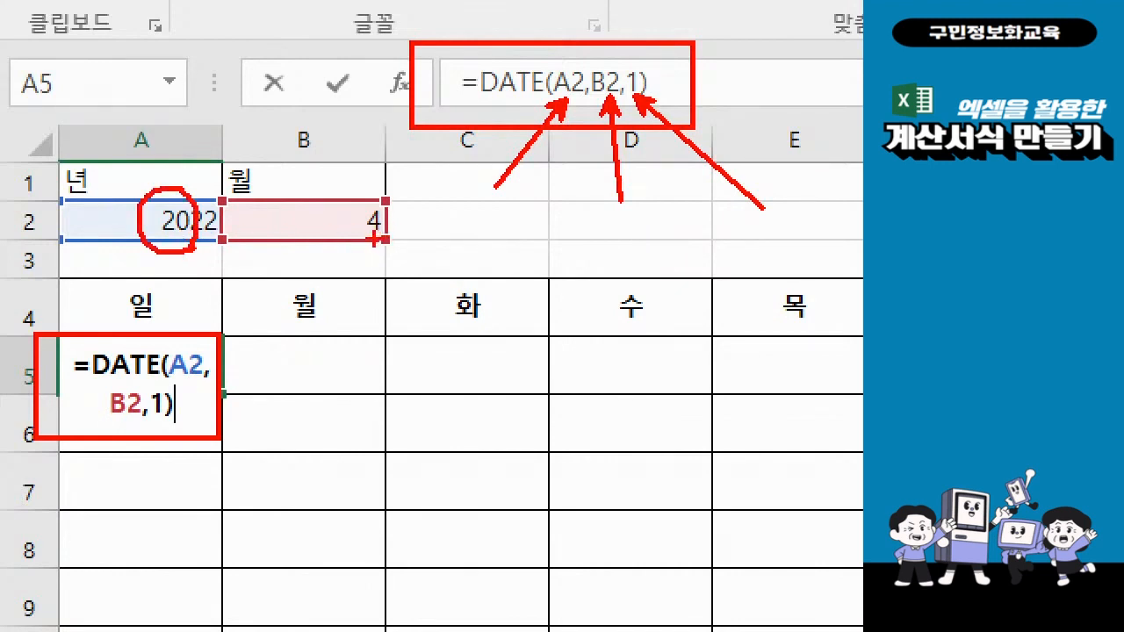
pyautogui.moveTo(366, 252)
pyautogui.mouseDown()
pyautogui.moveTo(309, 221)
pyautogui.moveTo(355, 193)
pyautogui.moveTo(360, 253)
pyautogui.mouseUp()
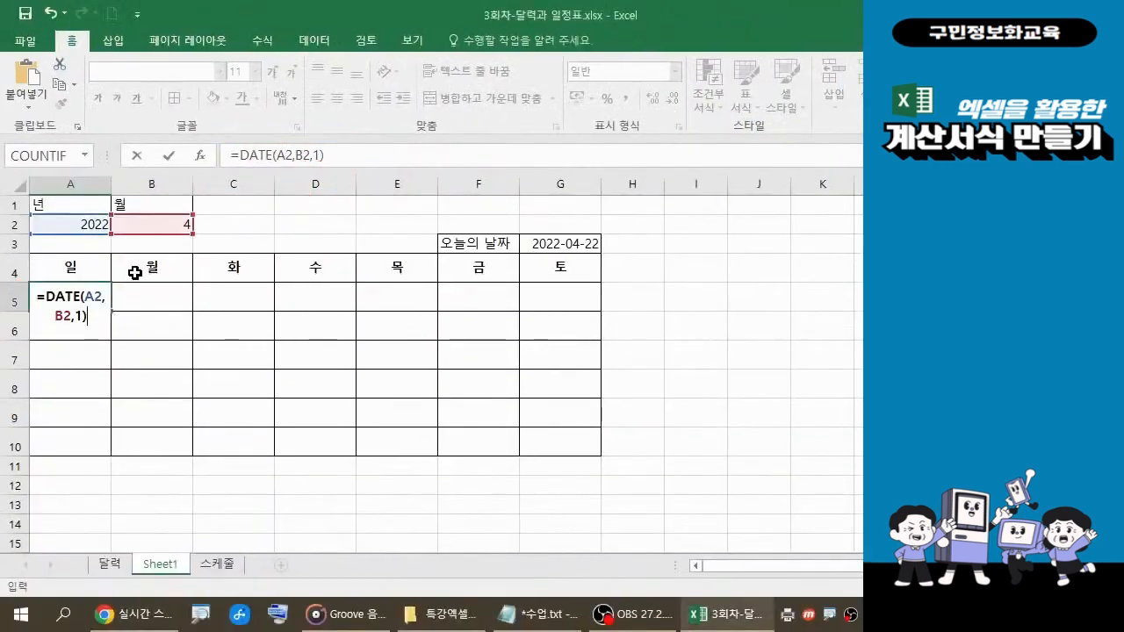
# Commit the DATE formula in A5 and select its full text for the 수업.txt notes, leaving the formula as entered
pyautogui.press('Return')
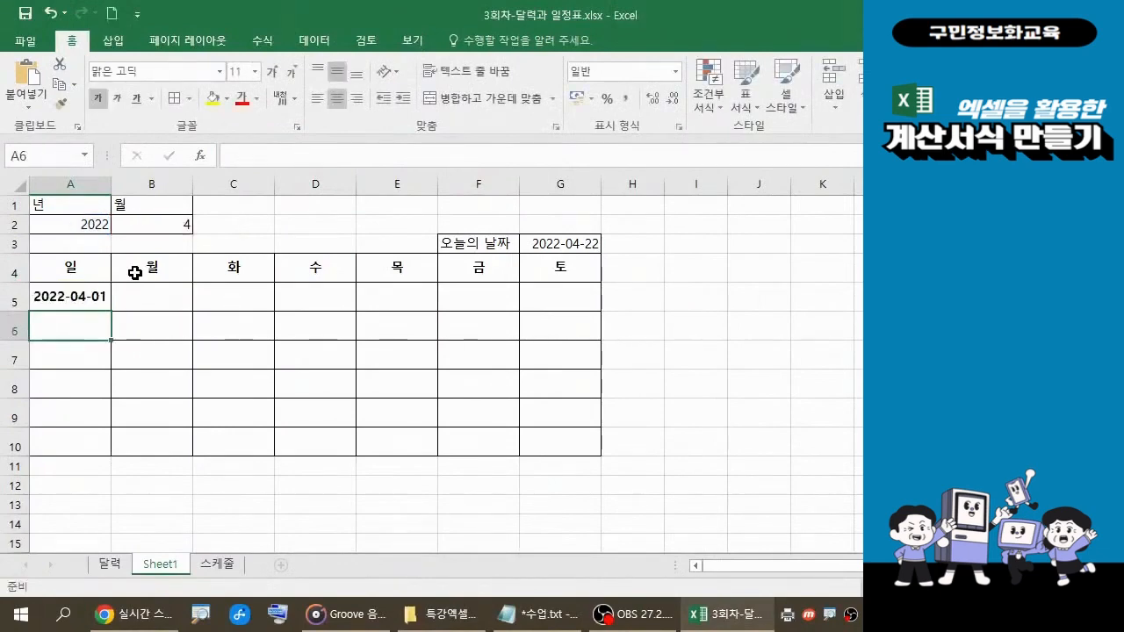
pyautogui.click(76, 296)
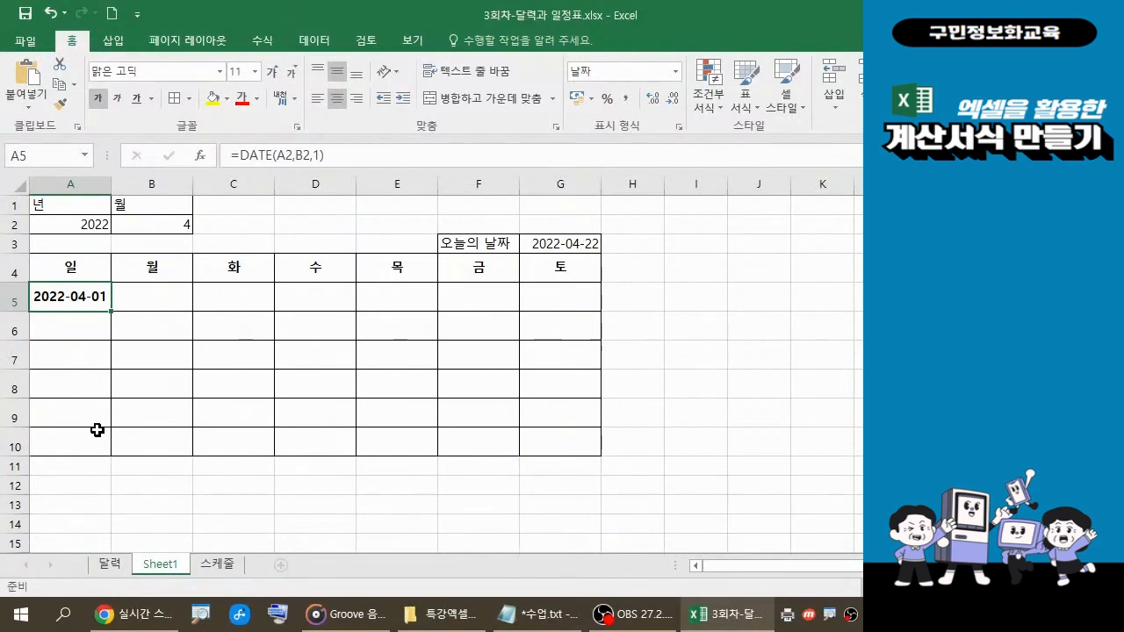
pyautogui.click(555, 615)
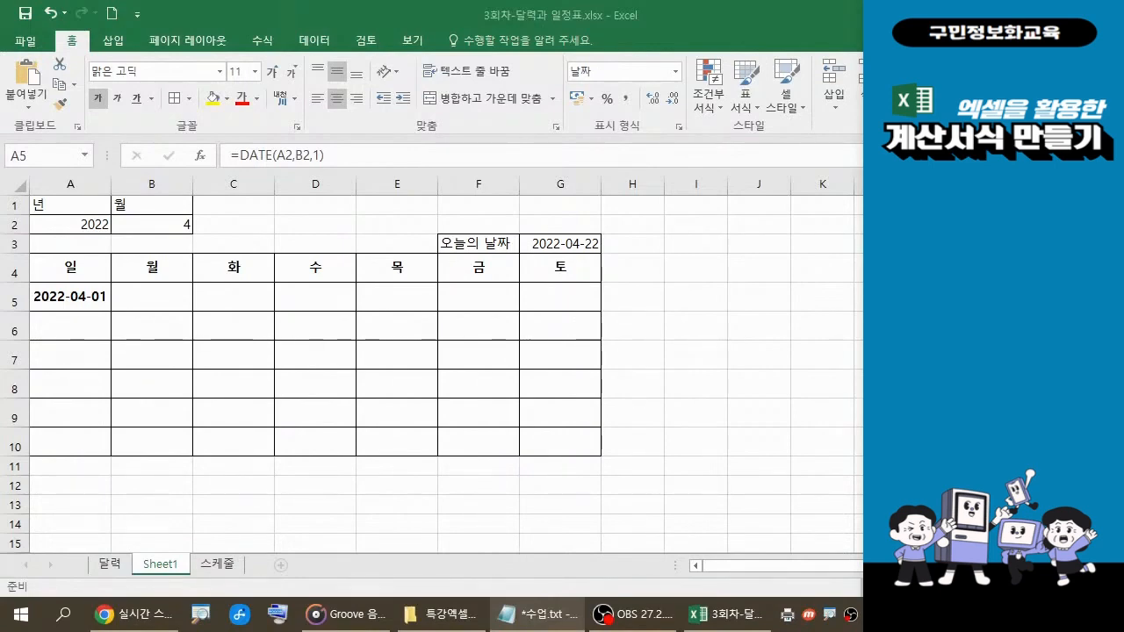
pyautogui.click(336, 155)
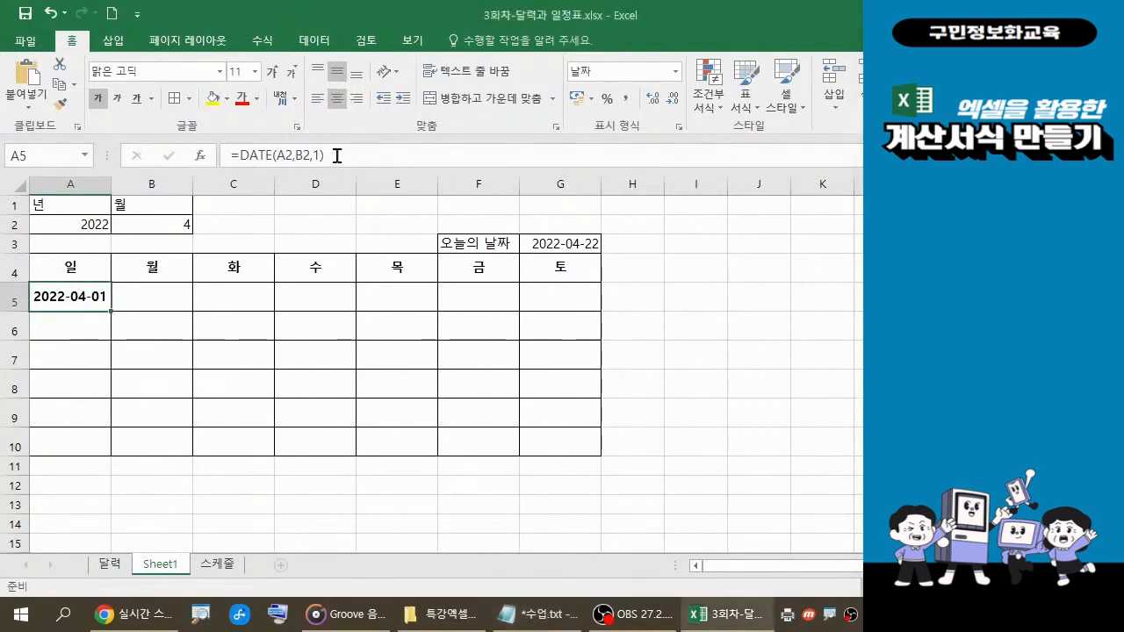
pyautogui.moveTo(336, 156); pyautogui.dragTo(233, 154)
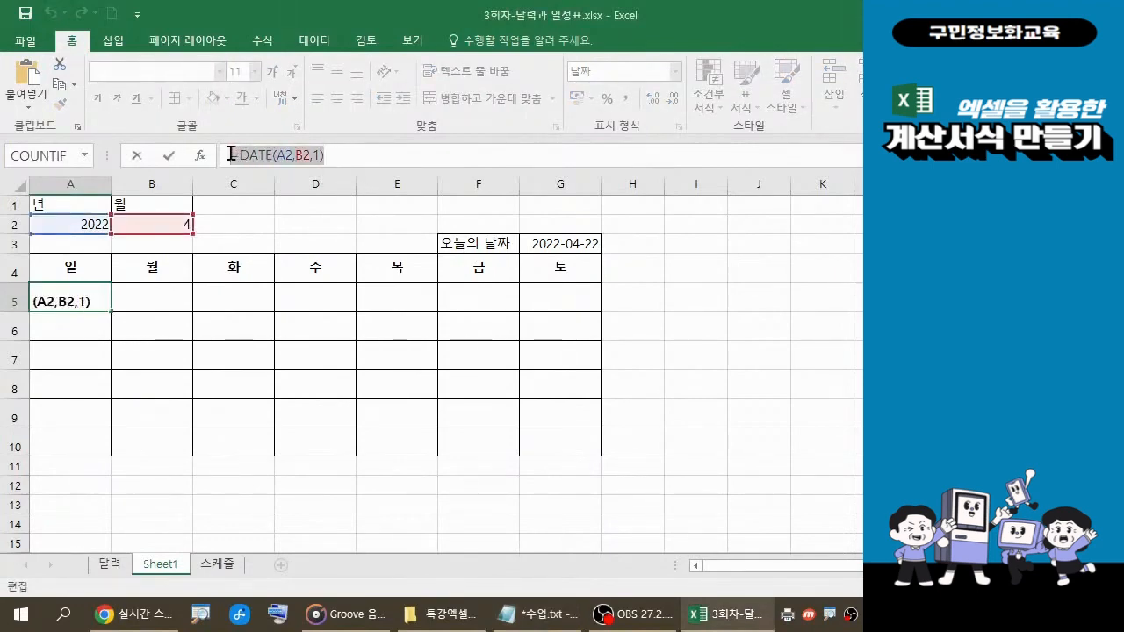
pyautogui.click(539, 622)
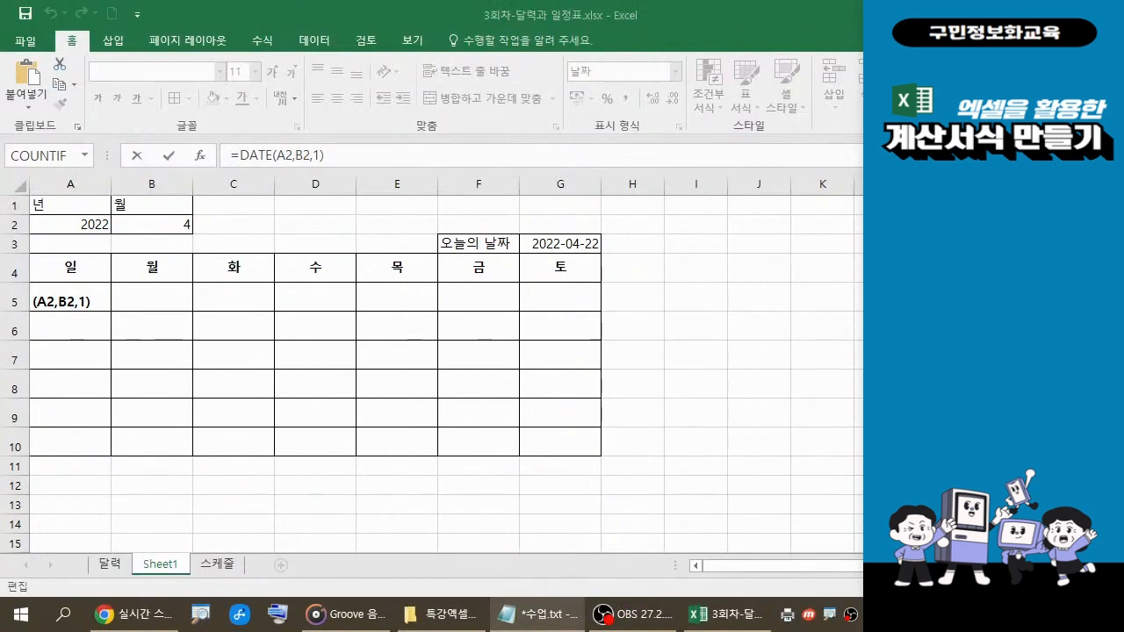
pyautogui.click(339, 149)
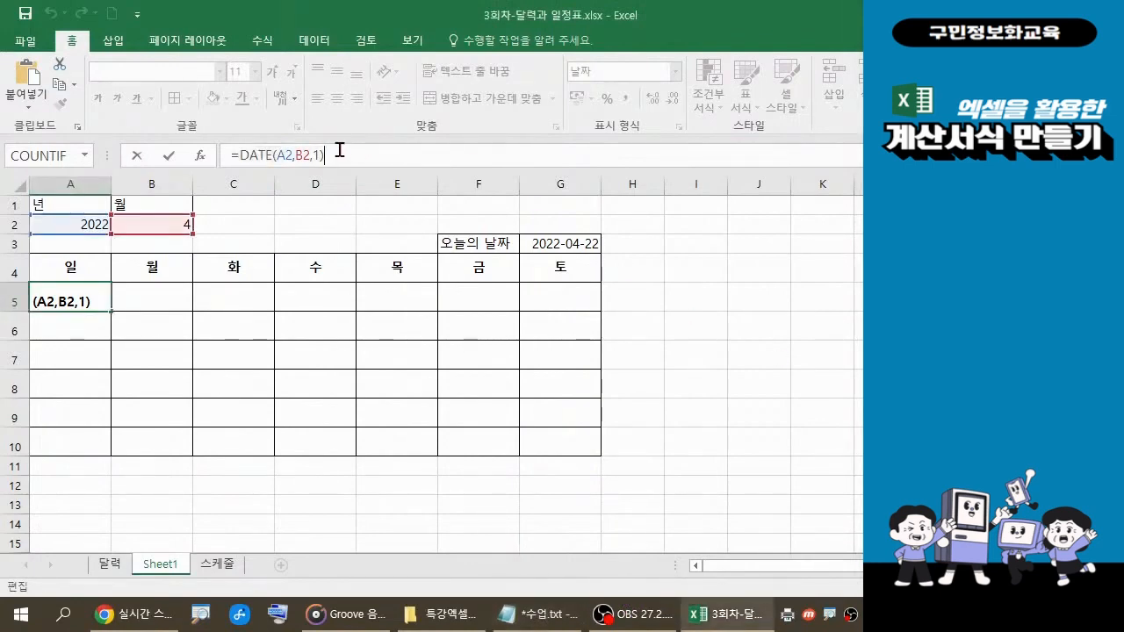
pyautogui.press('Return')
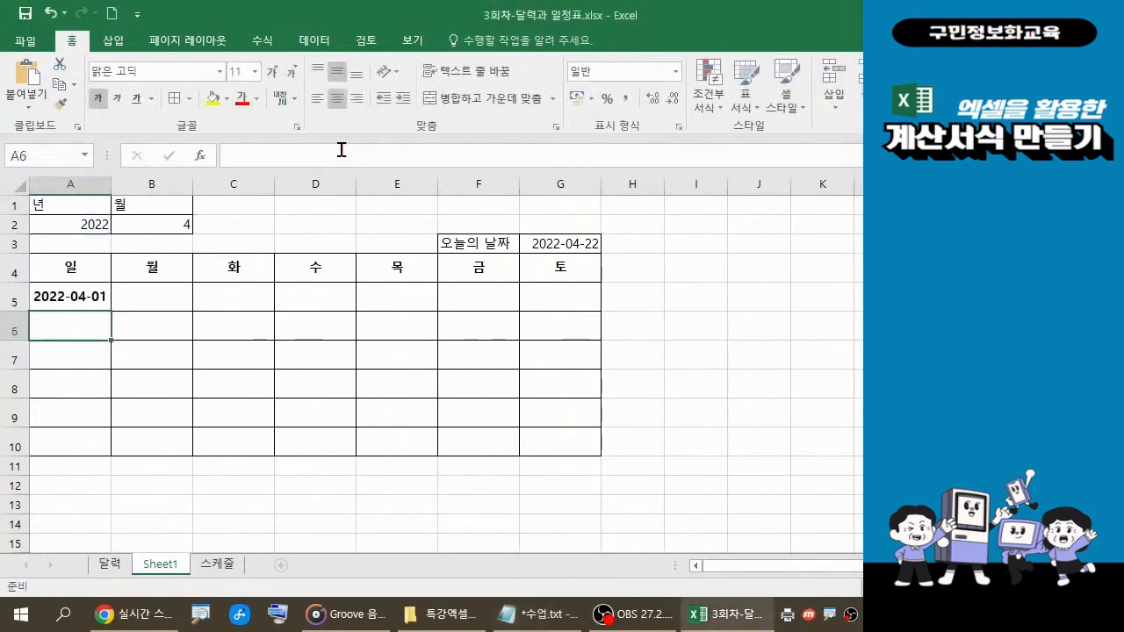
# Extend the formula in A5 with a minus sign and the WEEKDAY function after DATE(A2,B2,1)
pyautogui.click(84, 303)
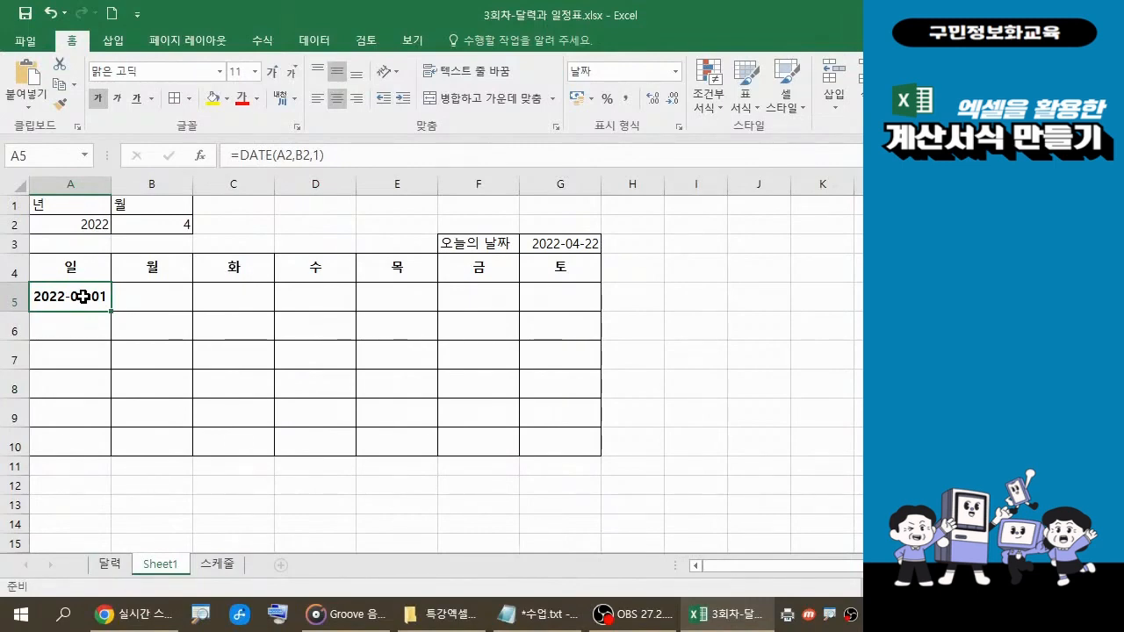
pyautogui.click(341, 154)
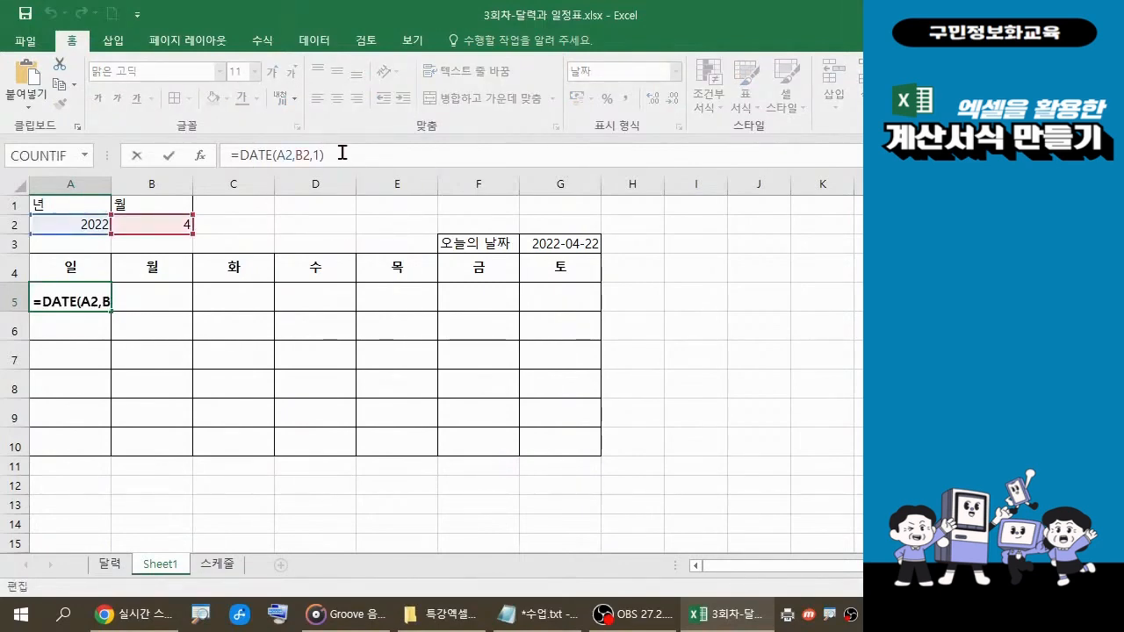
pyautogui.write('-')
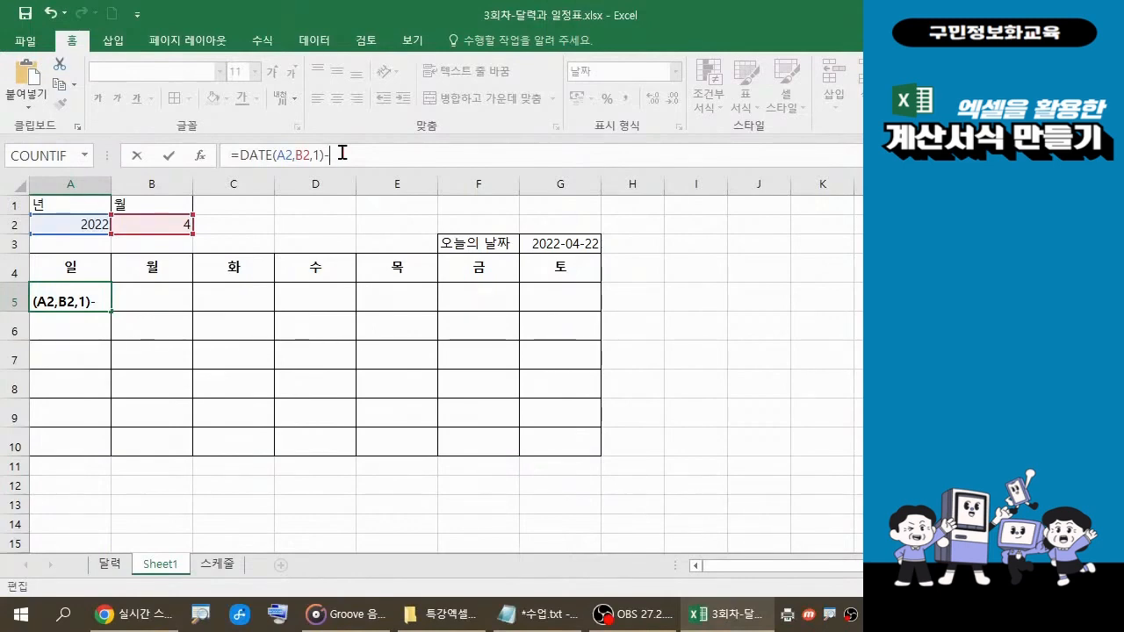
pyautogui.write('W')
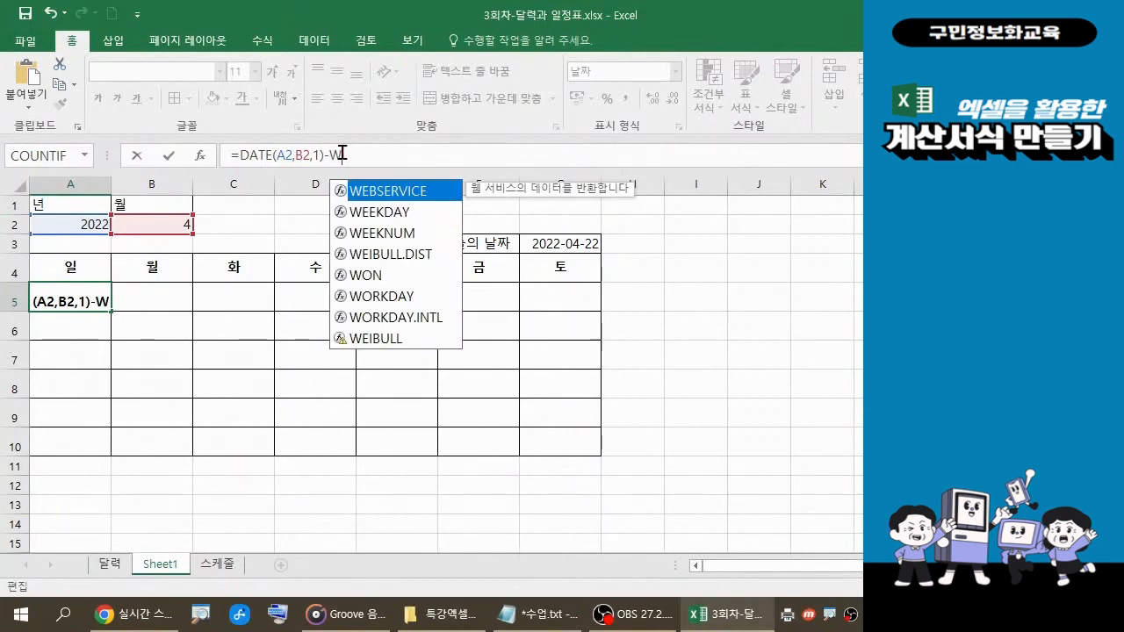
pyautogui.doubleClick(380, 214)
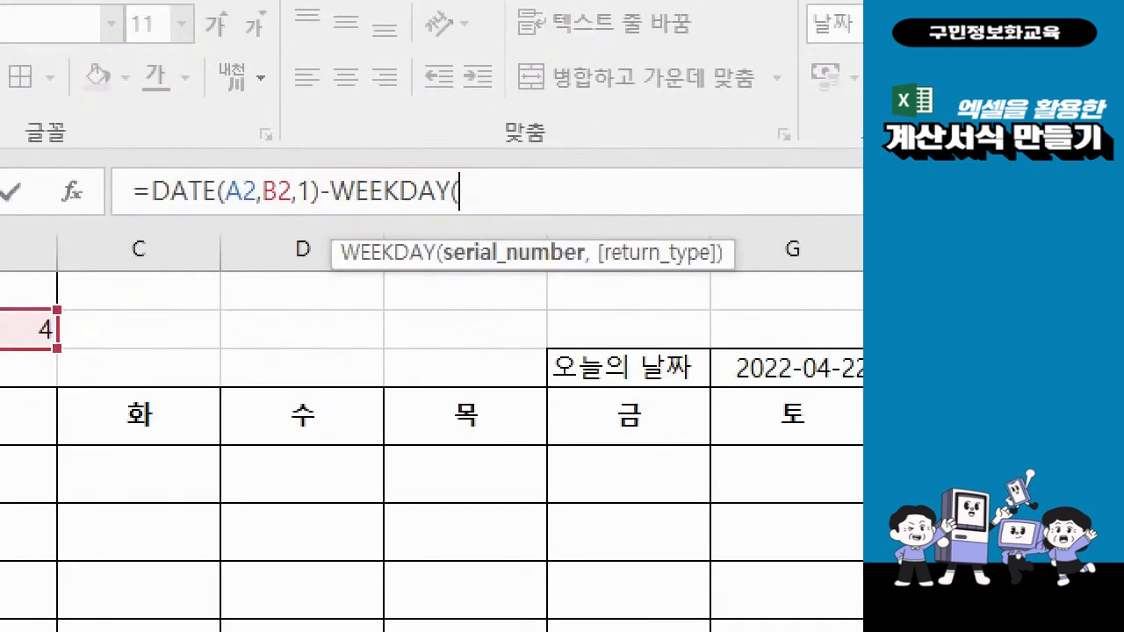
pyautogui.click(593, 331)
pyautogui.moveTo(271, 217)
pyautogui.mouseDown()
pyautogui.moveTo(361, 251)
pyautogui.moveTo(730, 277)
pyautogui.mouseUp()
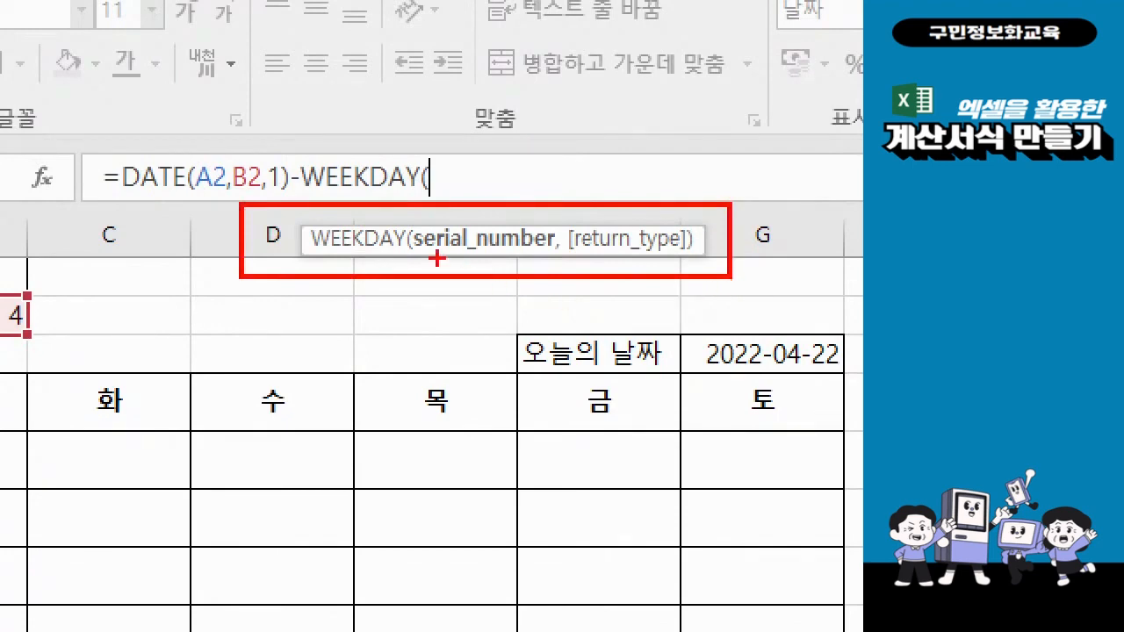
pyautogui.moveTo(426, 253); pyautogui.dragTo(483, 254)
pyautogui.moveTo(118, 153)
pyautogui.mouseDown()
pyautogui.moveTo(217, 170)
pyautogui.moveTo(292, 200)
pyautogui.mouseUp()
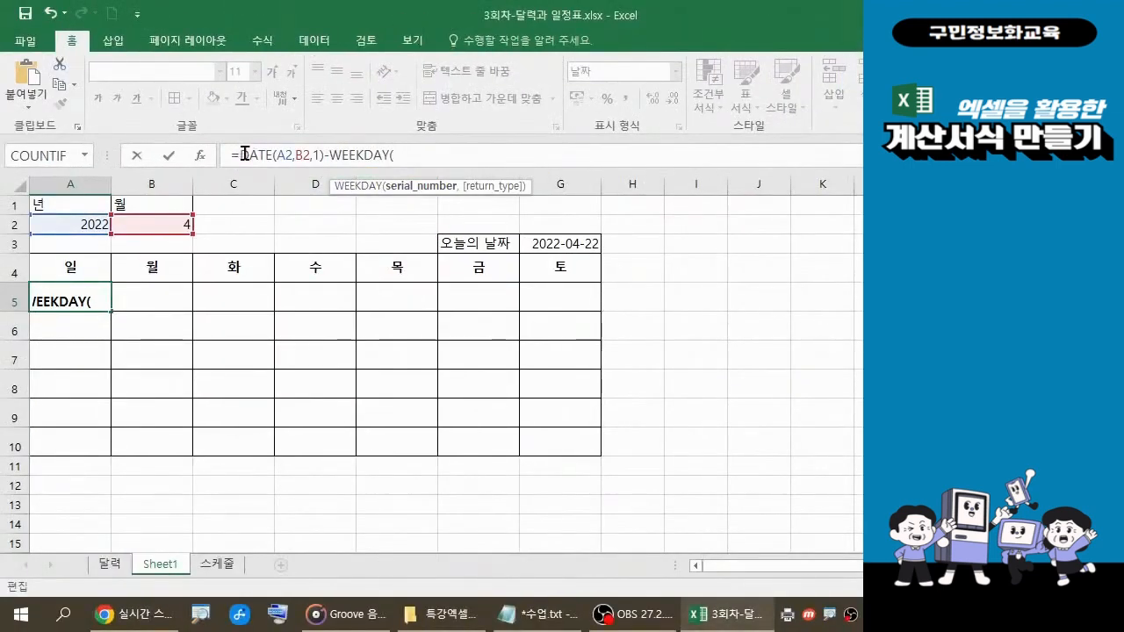
# Copy DATE(A2,B2,1) from the start of the A5 formula and paste it as WEEKDAY's serial number argument
pyautogui.moveTo(243, 155); pyautogui.dragTo(322, 156)
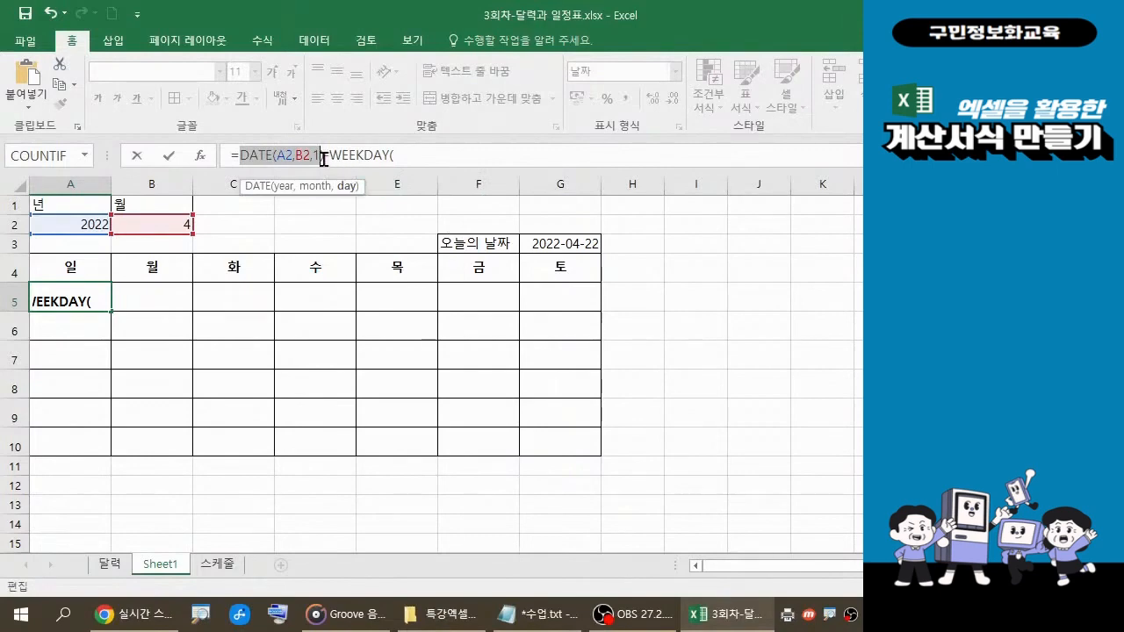
pyautogui.moveTo(322, 156); pyautogui.dragTo(235, 154)
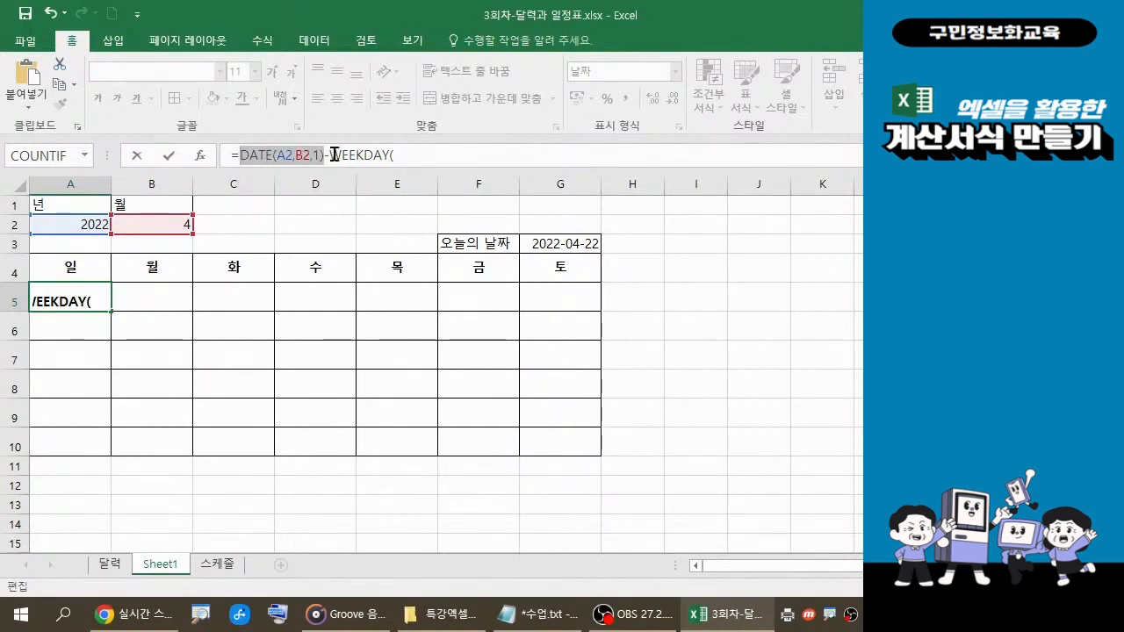
pyautogui.click(63, 92)
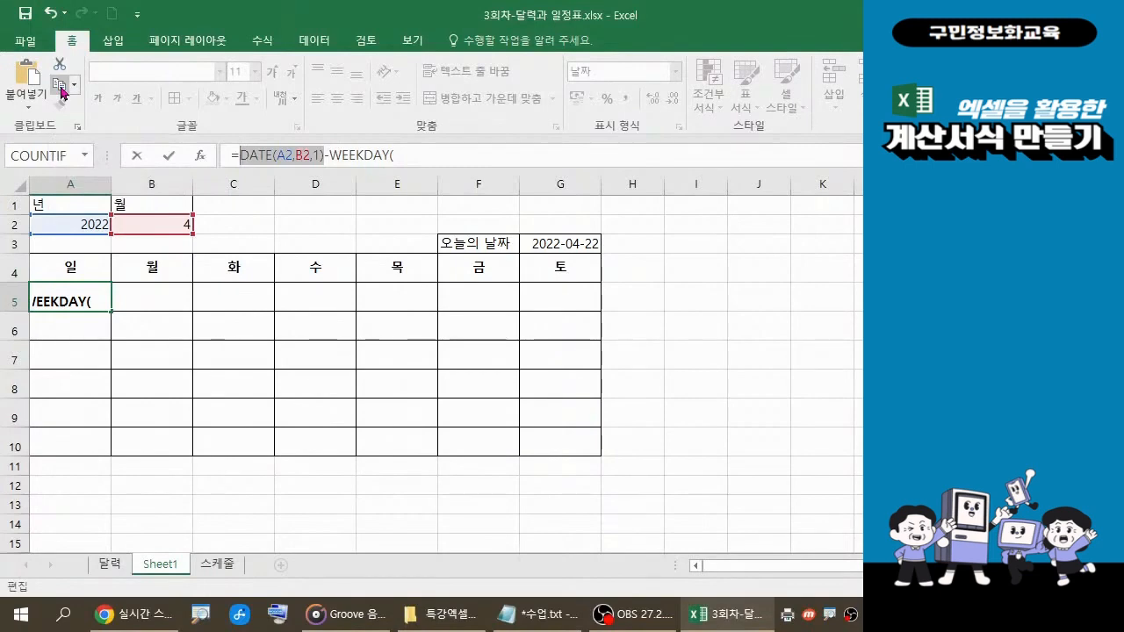
pyautogui.click(411, 148)
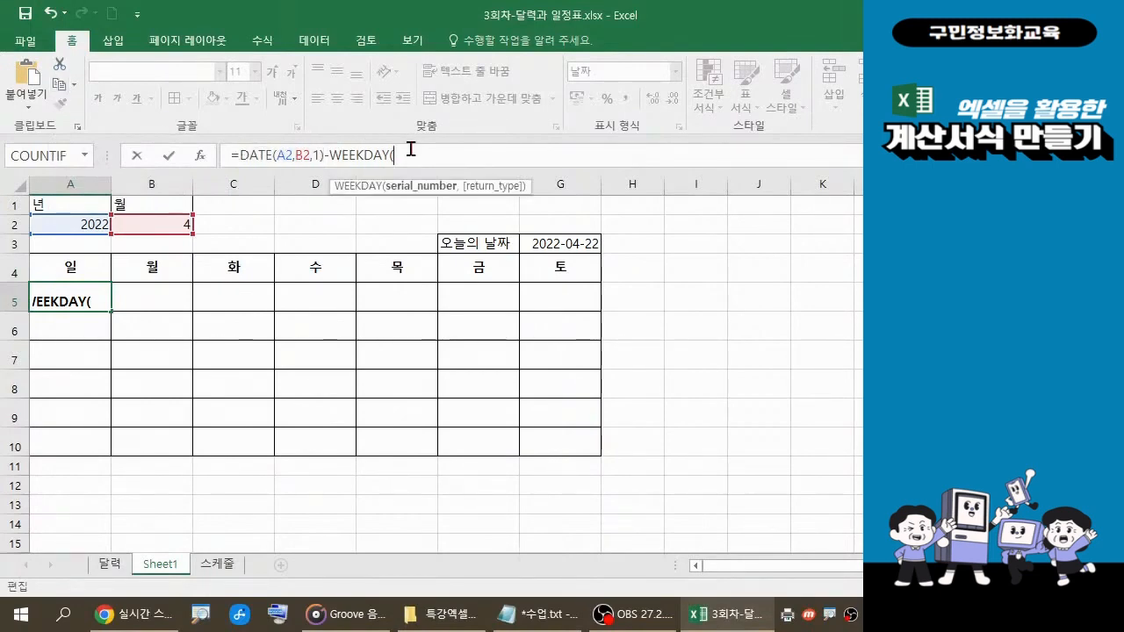
pyautogui.click(33, 81)
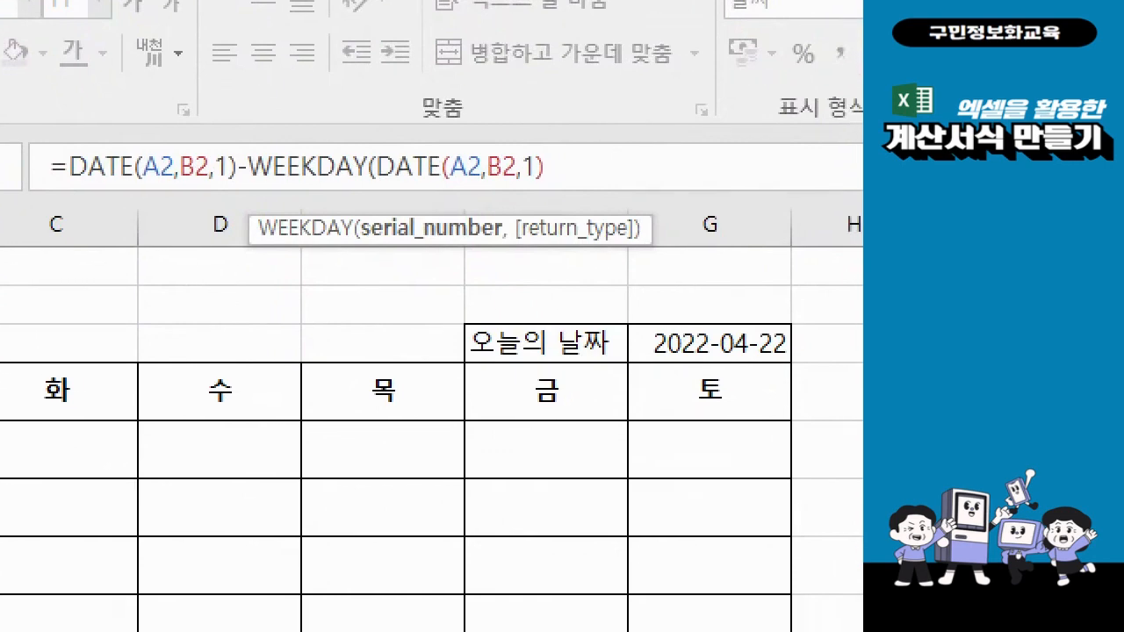
pyautogui.moveTo(58, 143)
pyautogui.mouseDown()
pyautogui.moveTo(250, 189)
pyautogui.moveTo(238, 193)
pyautogui.mouseUp()
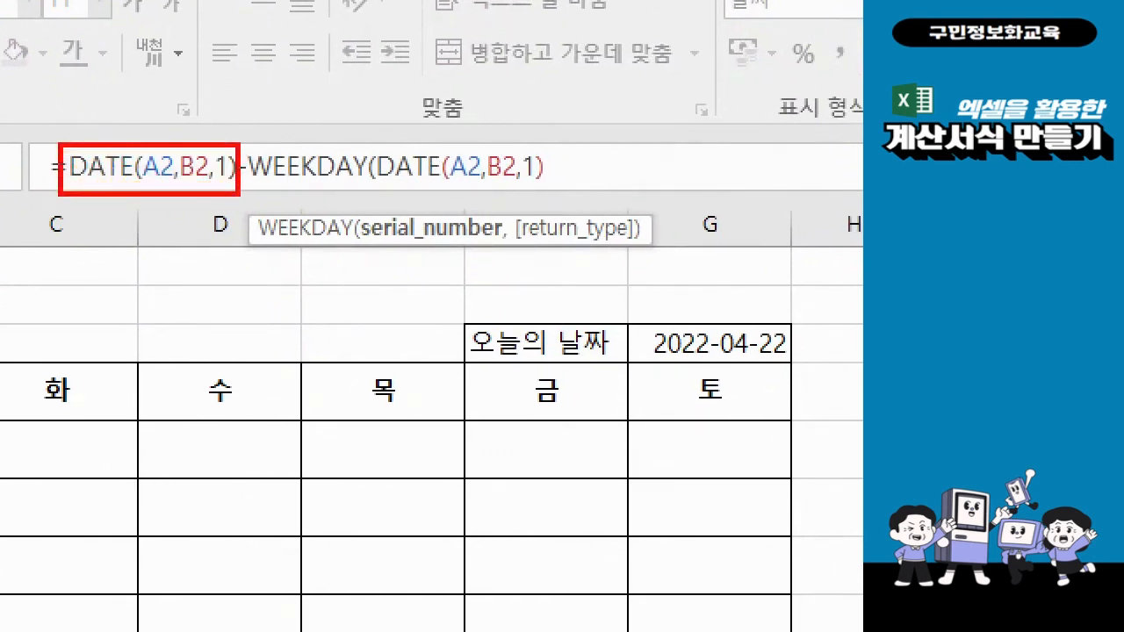
pyautogui.press('b')
pyautogui.moveTo(246, 140)
pyautogui.mouseDown()
pyautogui.moveTo(396, 180)
pyautogui.moveTo(656, 202)
pyautogui.mouseUp()
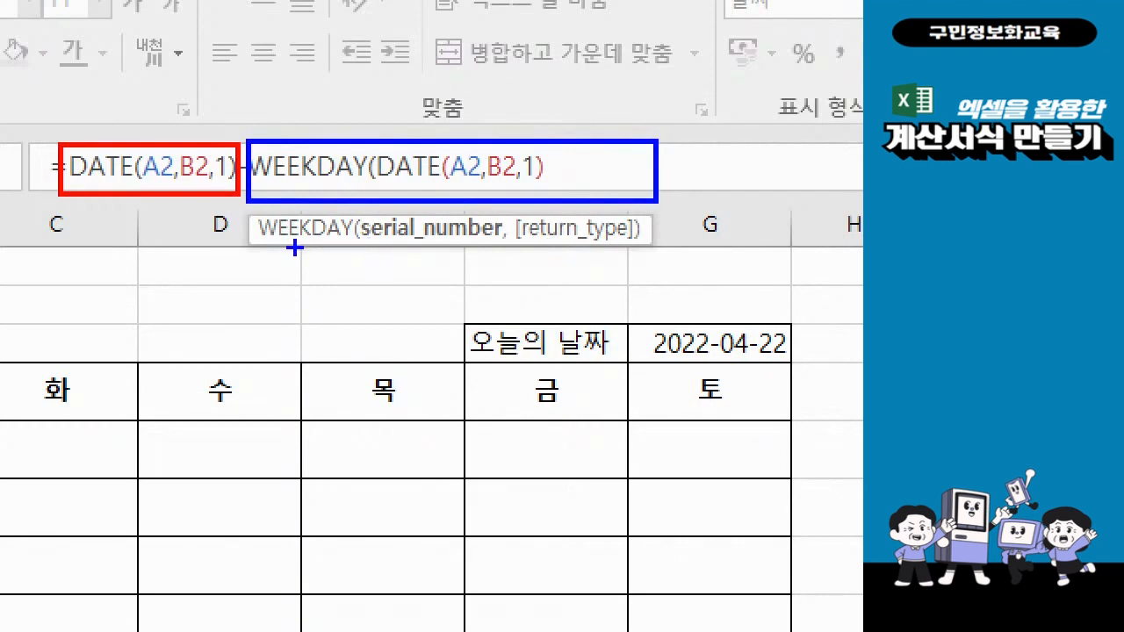
pyautogui.moveTo(262, 246); pyautogui.dragTo(506, 246)
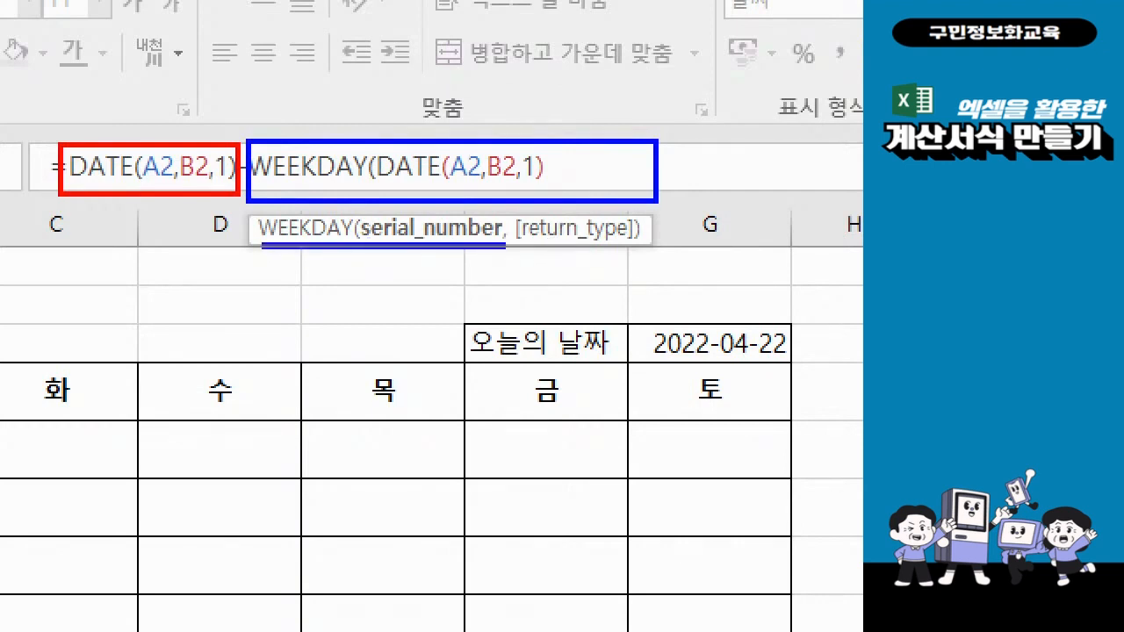
pyautogui.moveTo(79, 187); pyautogui.dragTo(206, 186)
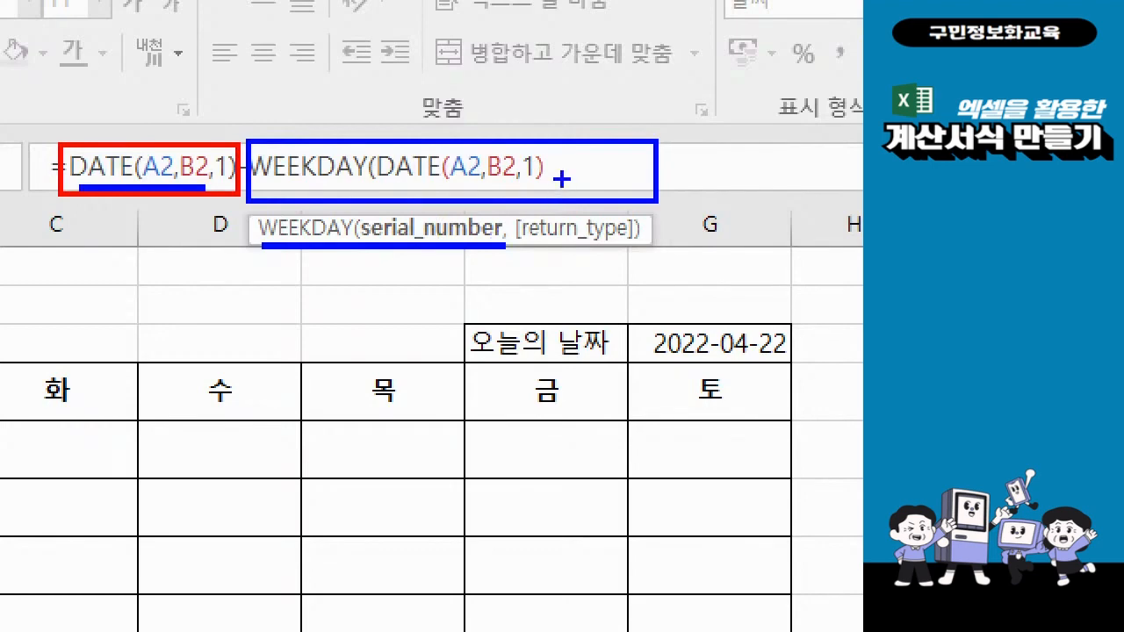
pyautogui.moveTo(562, 178); pyautogui.dragTo(567, 197)
pyautogui.press('Escape')
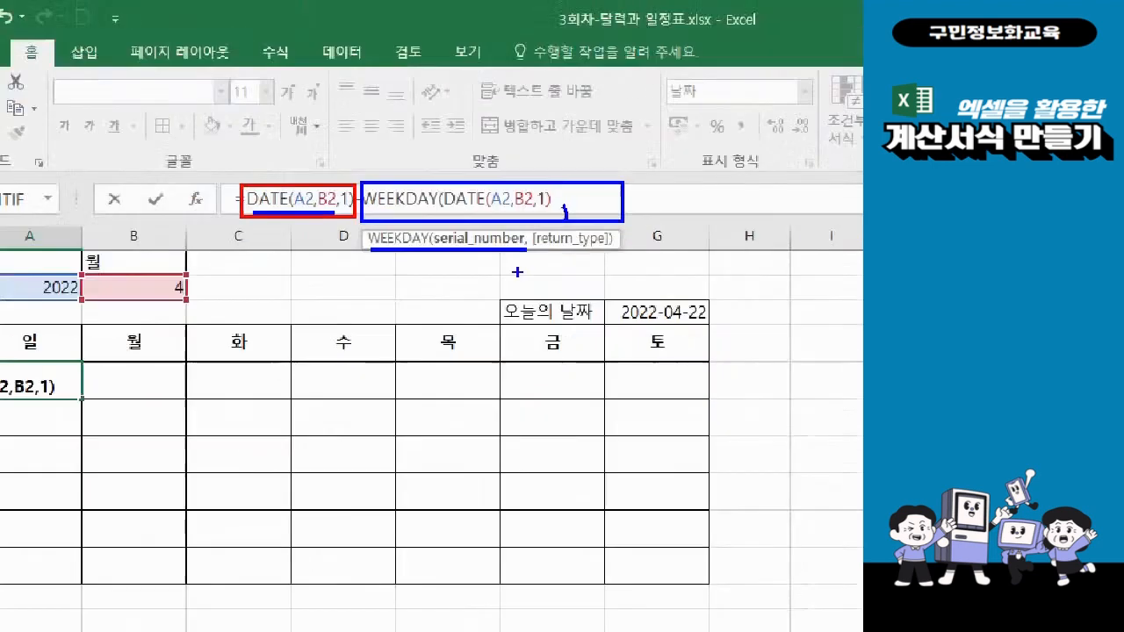
# Add return type 2, numbering Monday as 1 through Sunday as 7, as WEEKDAY's second argument in the A5 formula
pyautogui.write(',')
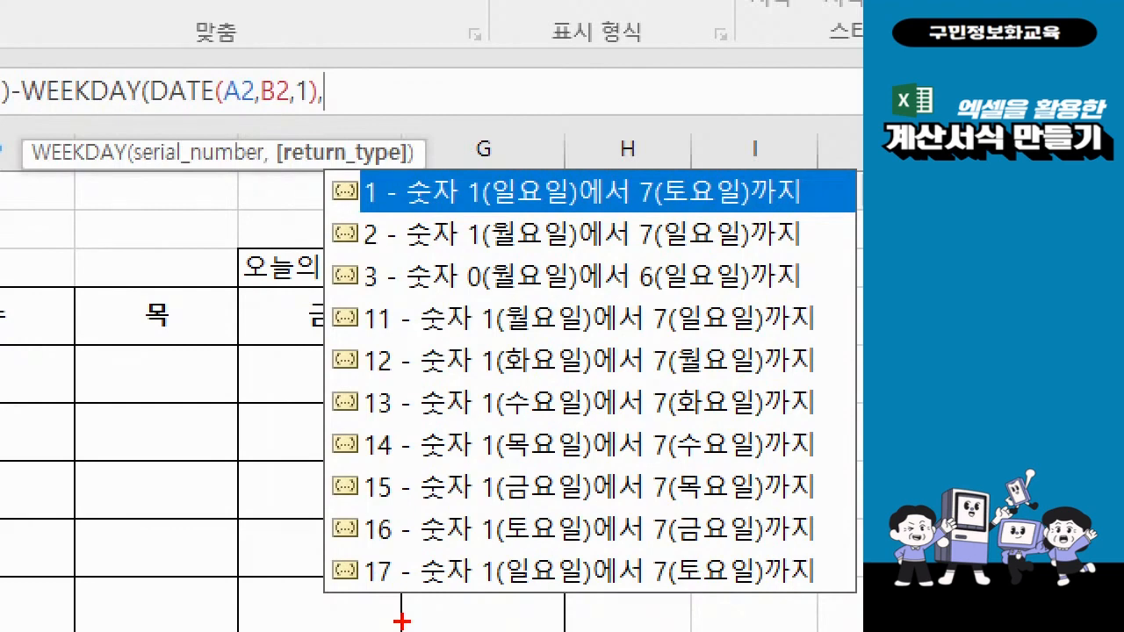
pyautogui.moveTo(296, 220)
pyautogui.mouseDown()
pyautogui.moveTo(417, 250)
pyautogui.moveTo(830, 257)
pyautogui.mouseUp()
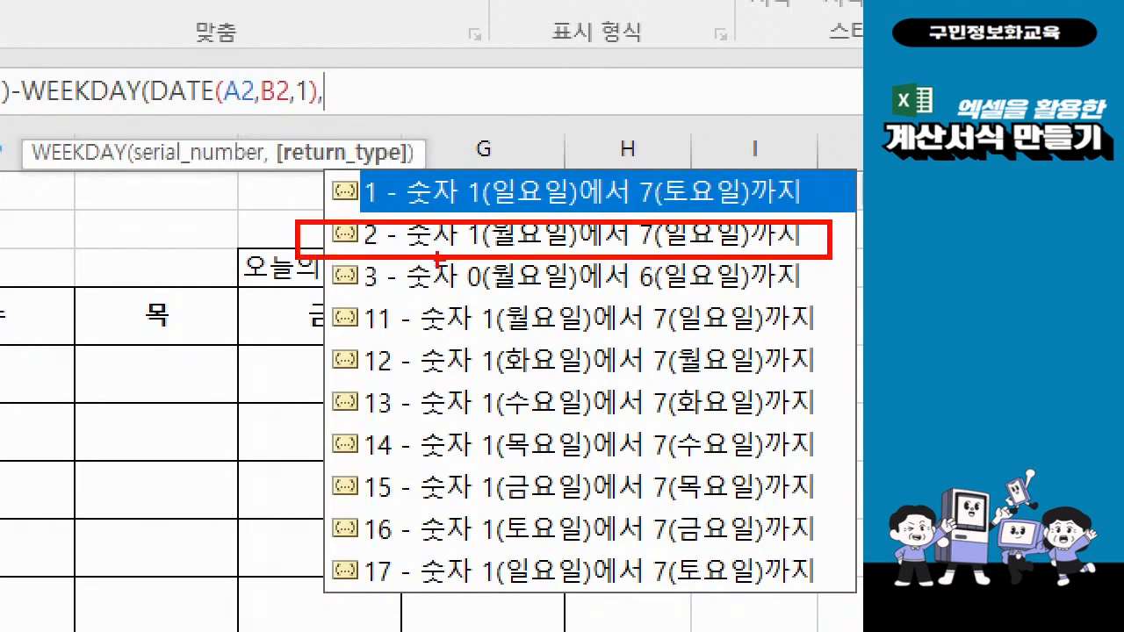
pyautogui.moveTo(329, 243); pyautogui.dragTo(230, 327)
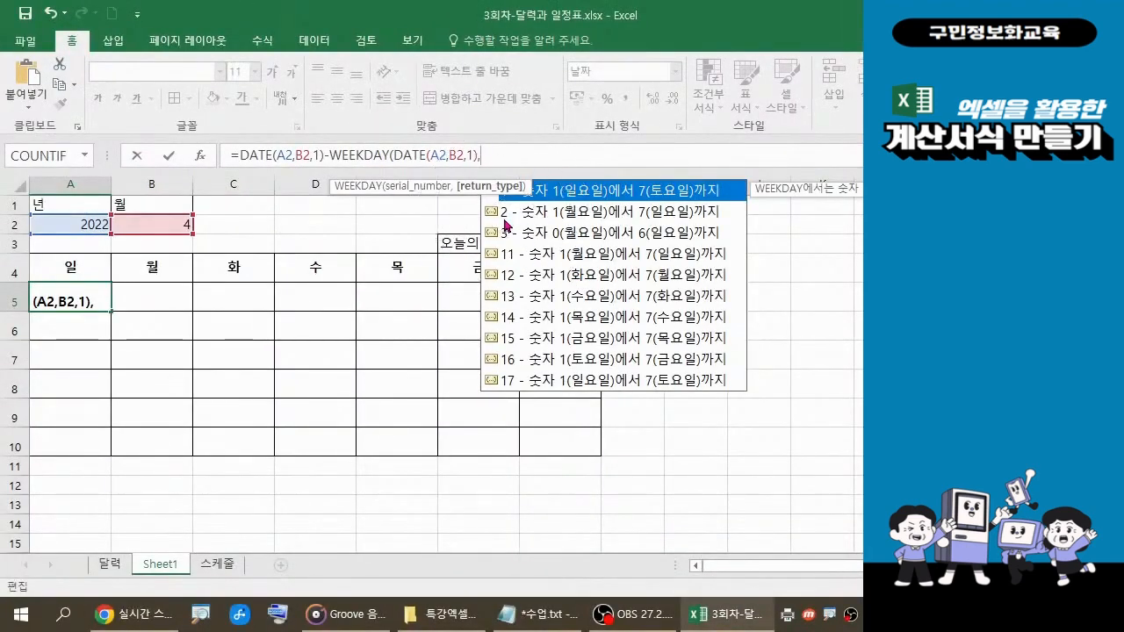
pyautogui.doubleClick(549, 216)
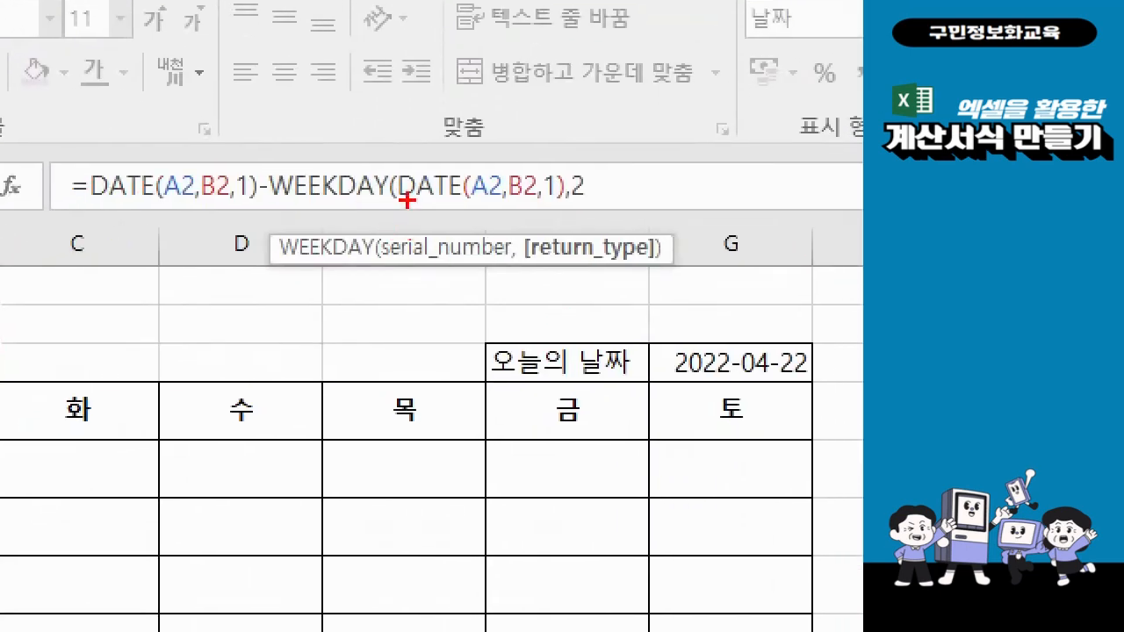
pyautogui.moveTo(407, 200); pyautogui.dragTo(602, 210)
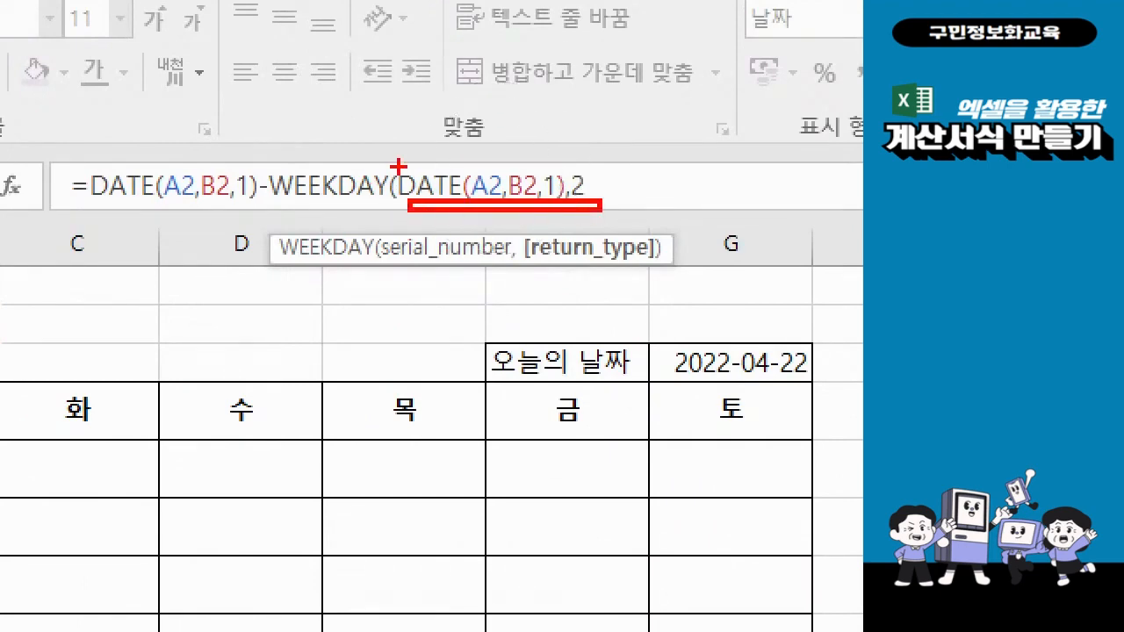
pyautogui.moveTo(401, 167); pyautogui.dragTo(393, 209)
pyautogui.moveTo(598, 168)
pyautogui.mouseDown()
pyautogui.moveTo(612, 184)
pyautogui.moveTo(604, 211)
pyautogui.mouseUp()
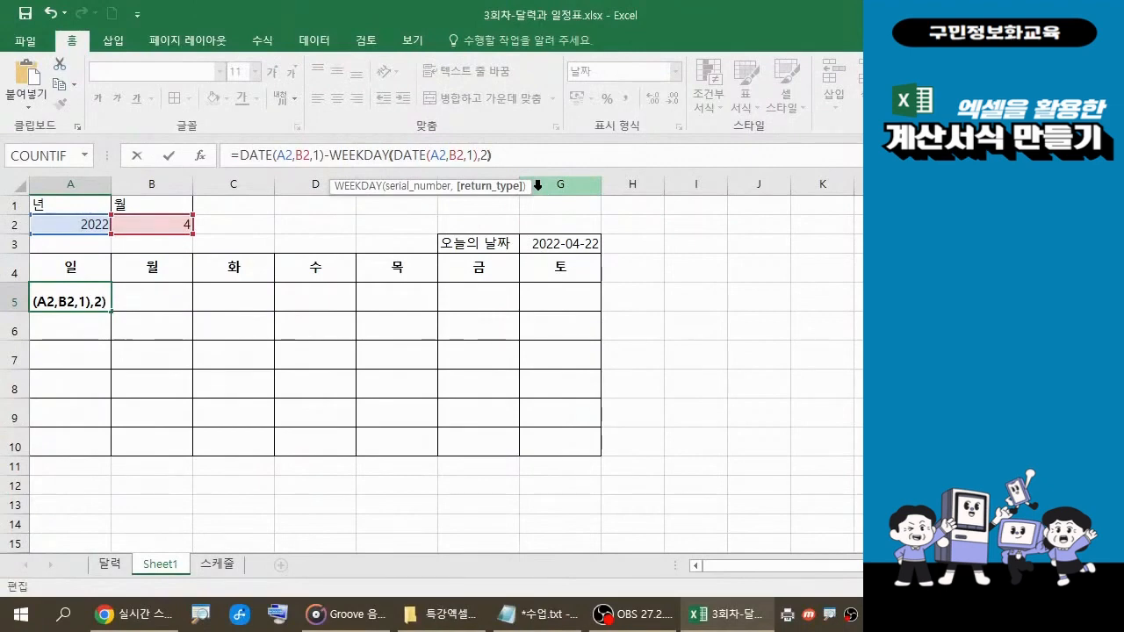
# Close the WEEKDAY function and commit the A5 formula as =DATE(A2,B2,1)-WEEKDAY(DATE(A2,B2,1),2)
pyautogui.write(')')
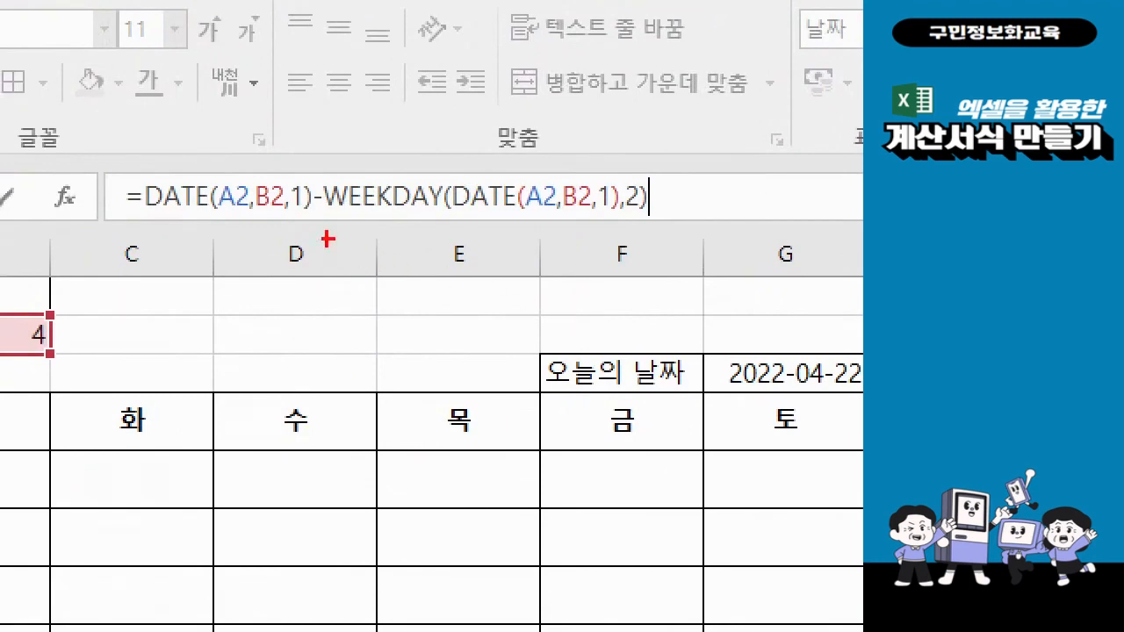
pyautogui.moveTo(108, 170)
pyautogui.mouseDown()
pyautogui.moveTo(176, 193)
pyautogui.moveTo(503, 231)
pyautogui.moveTo(652, 230)
pyautogui.mouseUp()
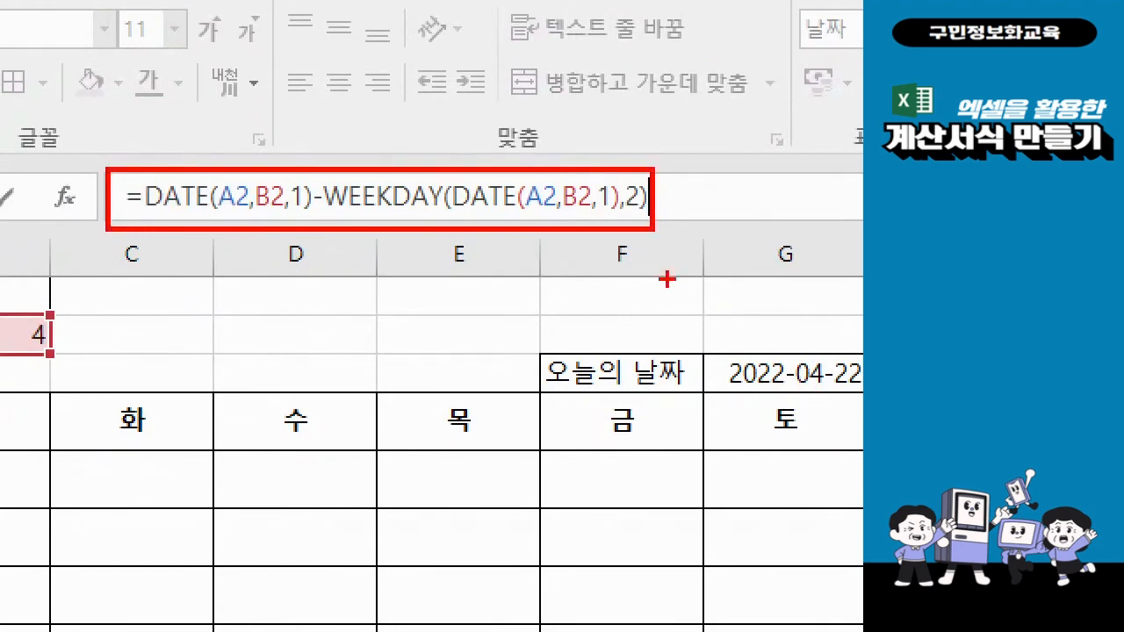
pyautogui.moveTo(636, 229); pyautogui.dragTo(654, 282)
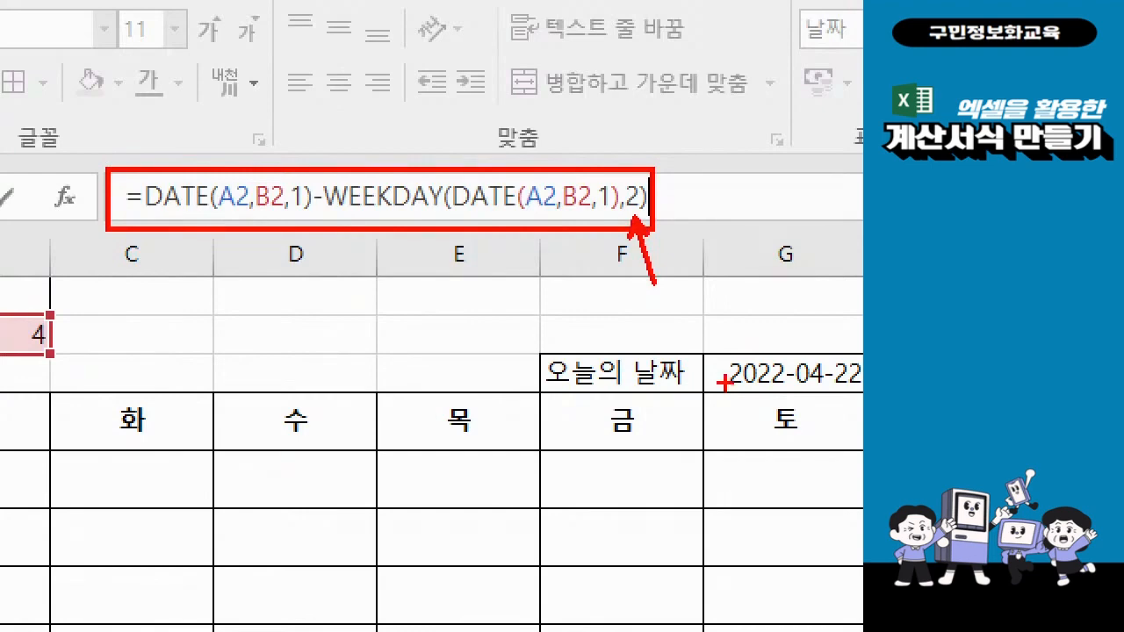
pyautogui.moveTo(682, 279)
pyautogui.mouseDown()
pyautogui.moveTo(647, 326)
pyautogui.moveTo(673, 304)
pyautogui.moveTo(655, 290)
pyautogui.moveTo(667, 340)
pyautogui.moveTo(676, 281)
pyautogui.mouseUp()
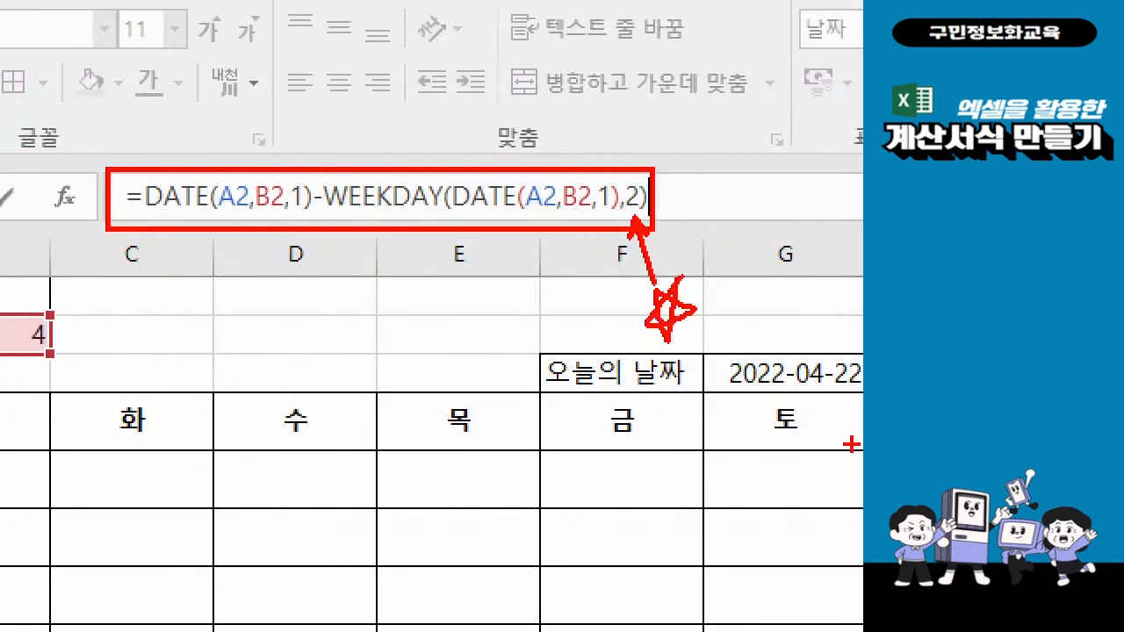
pyautogui.press('Escape')
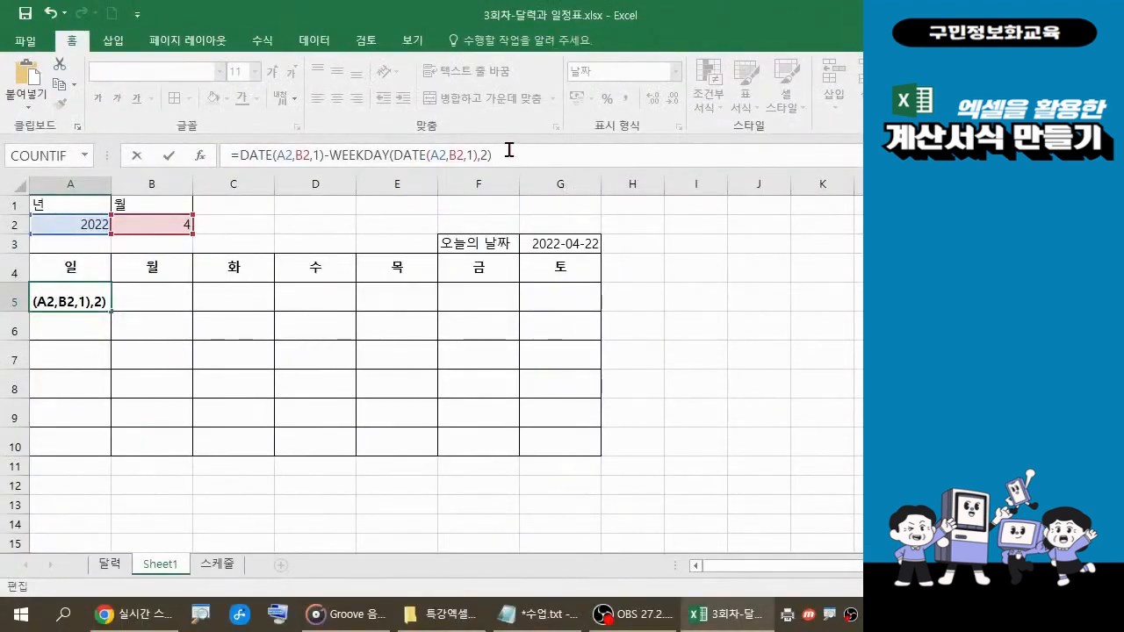
pyautogui.press('Return')
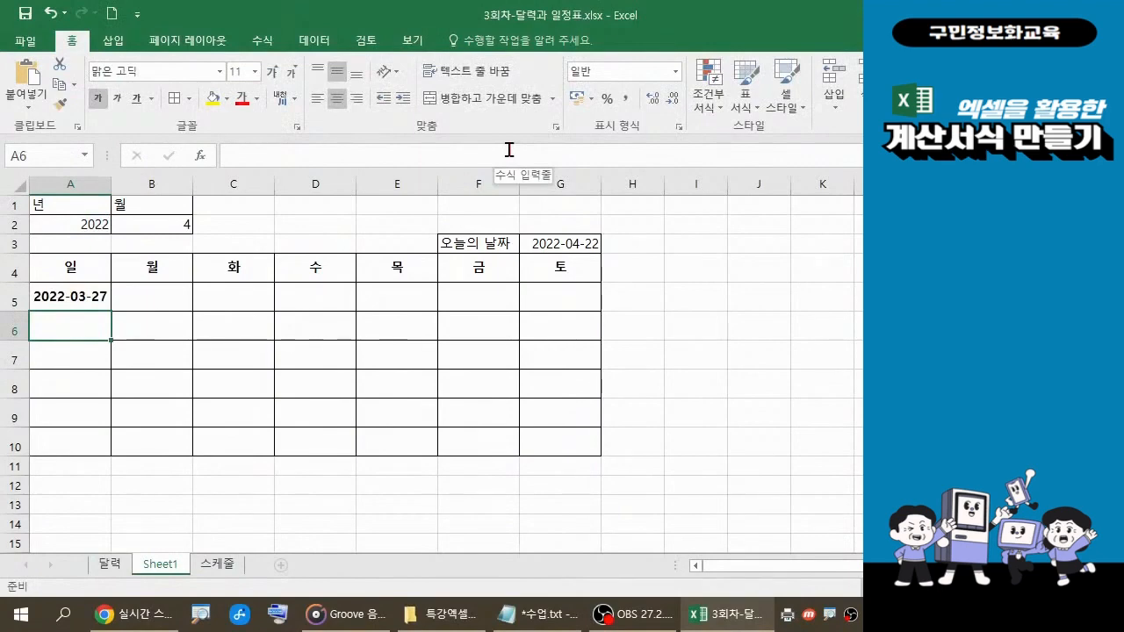
# Select the WEEKDAY(DATE(A2,B2,1),2) part of the A5 formula, consult the 수업.txt notes, and close the cell edit
pyautogui.click(77, 298)
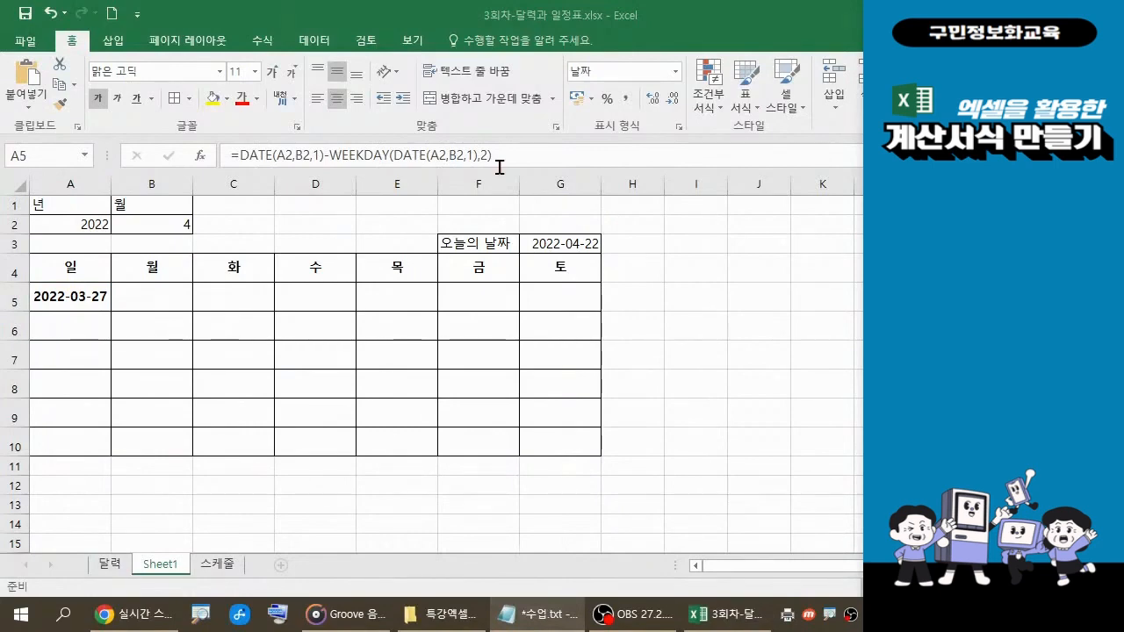
pyautogui.click(331, 156)
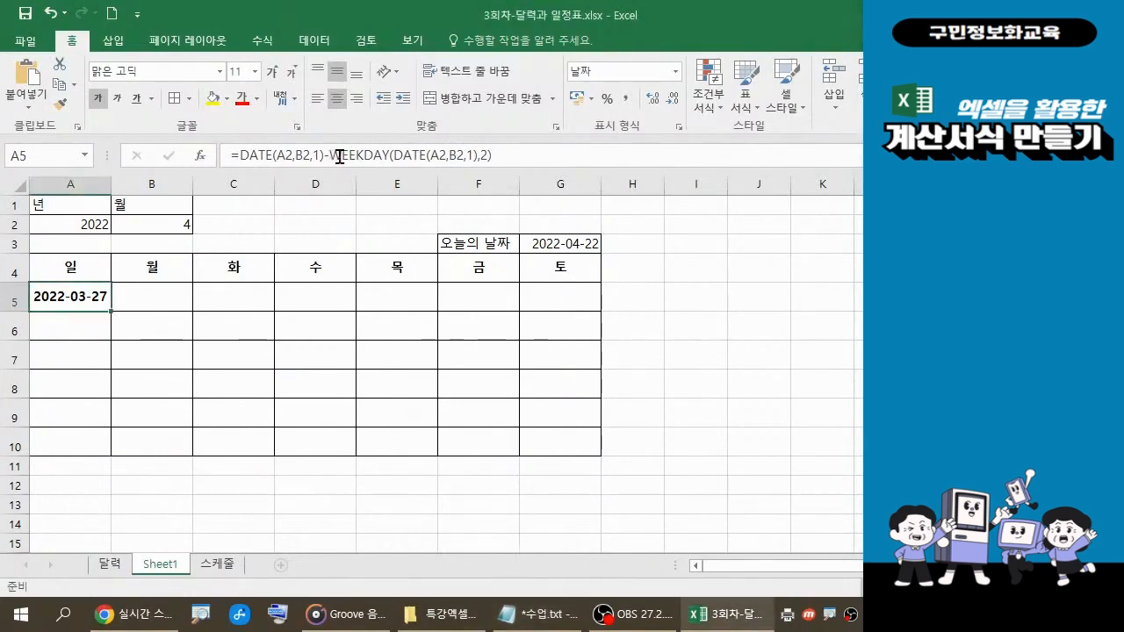
pyautogui.moveTo(508, 156); pyautogui.dragTo(332, 155)
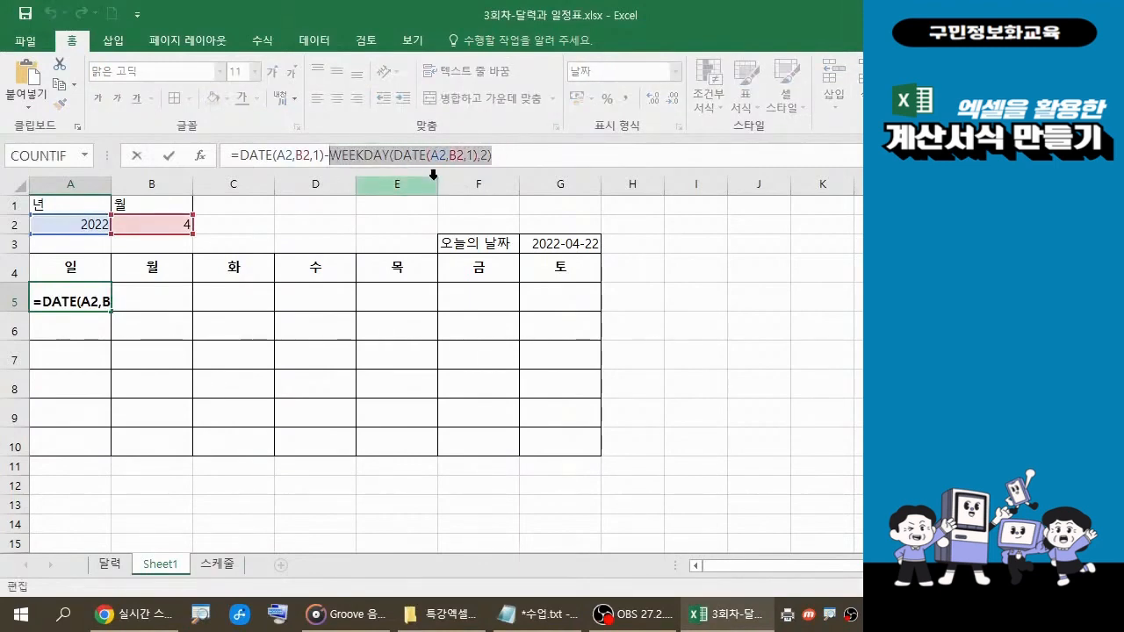
pyautogui.click(538, 614)
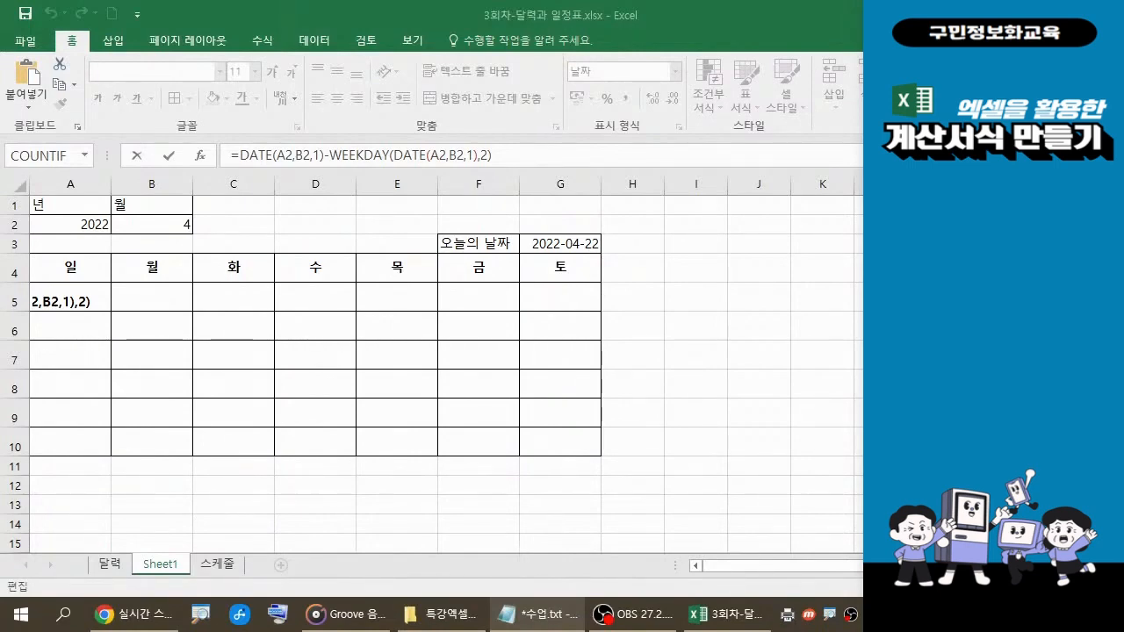
pyautogui.click(520, 145)
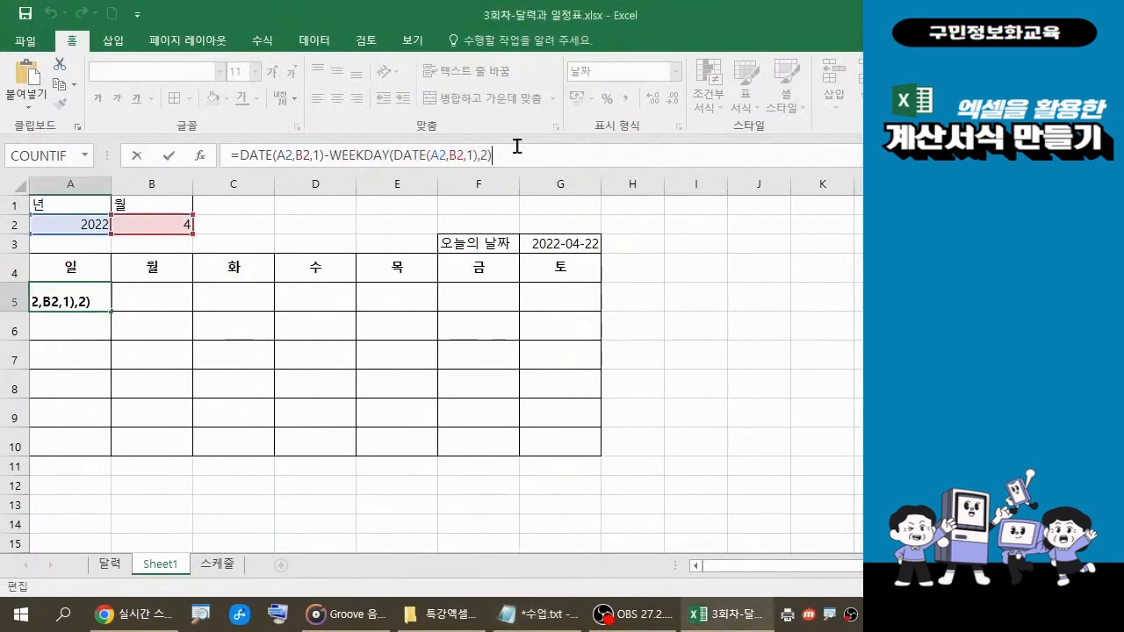
pyautogui.press('Return')
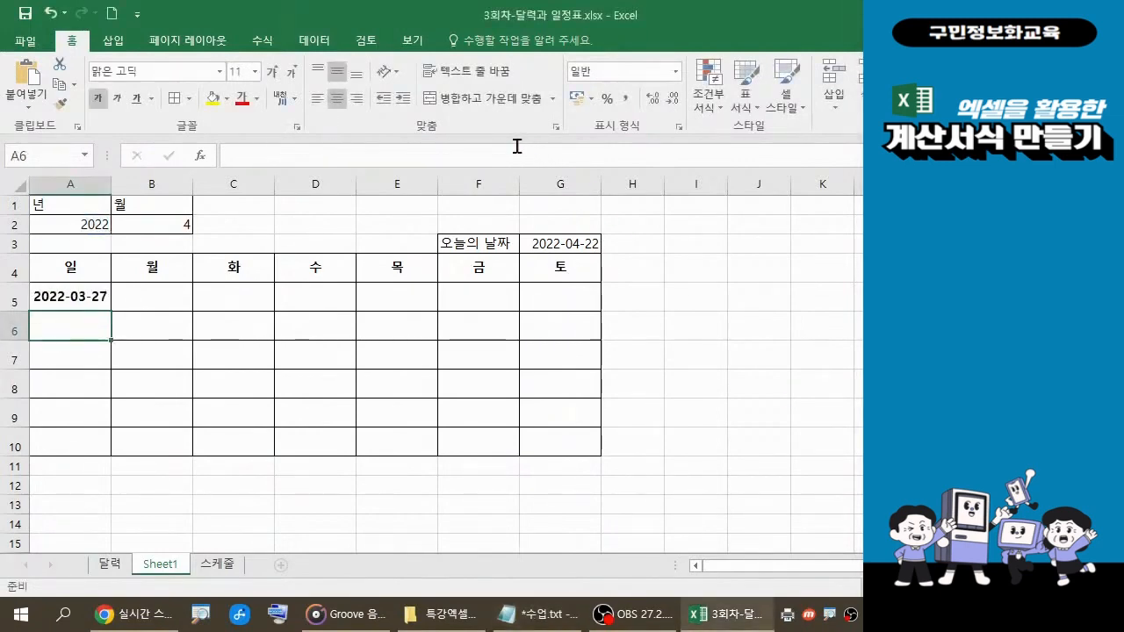
# Enter =A5+1 in B5 and fill the formula across the first calendar week to G5
pyautogui.click(96, 306)
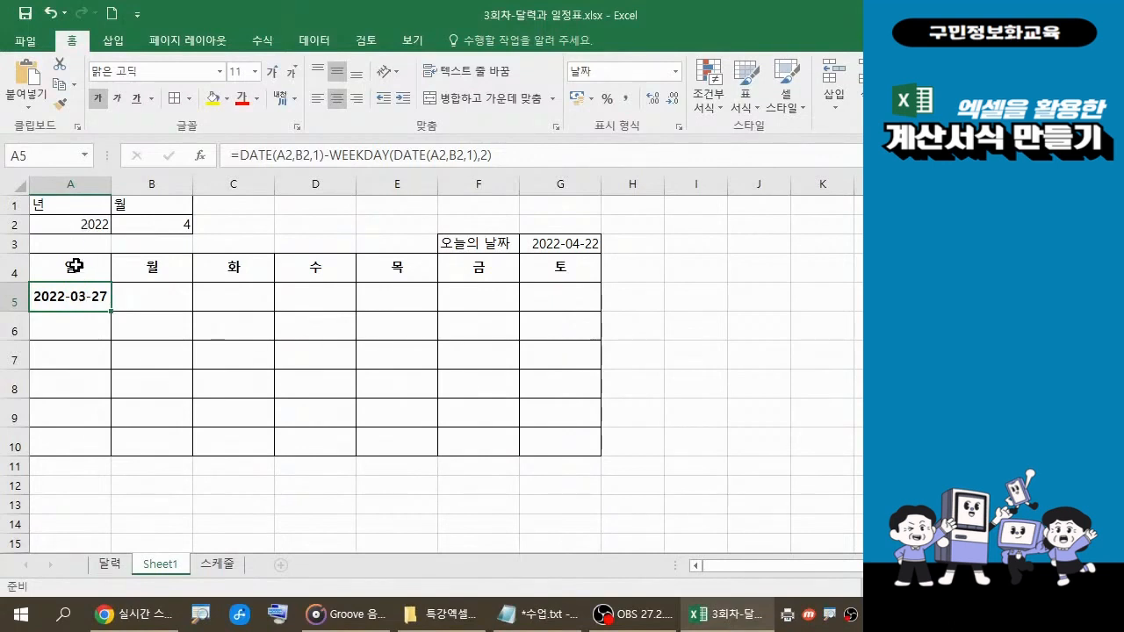
pyautogui.click(153, 301)
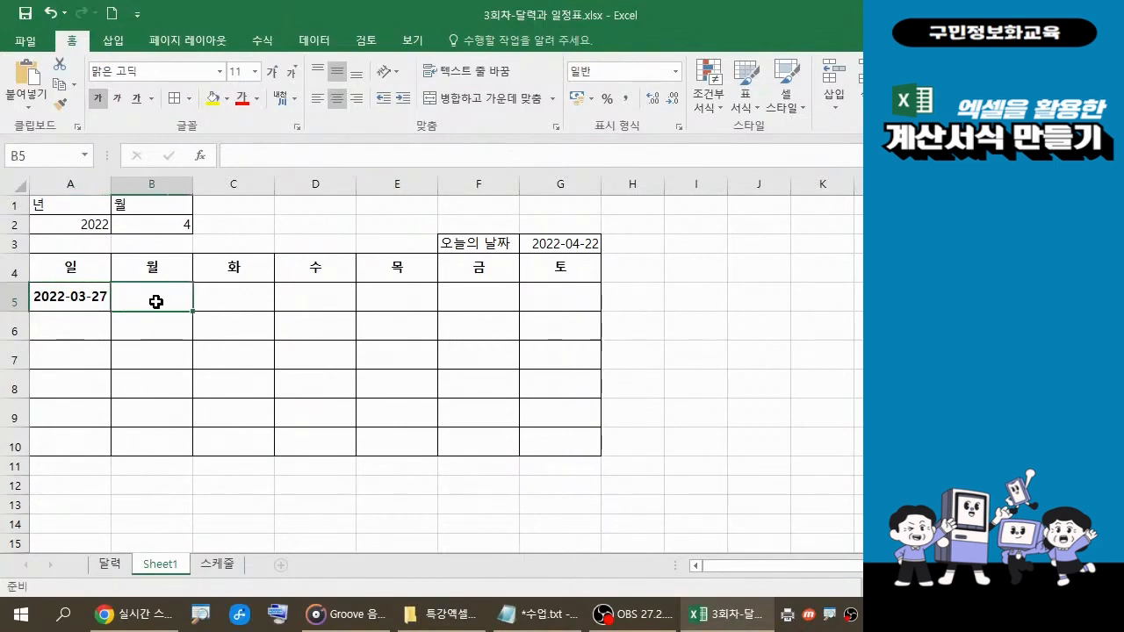
pyautogui.write('=')
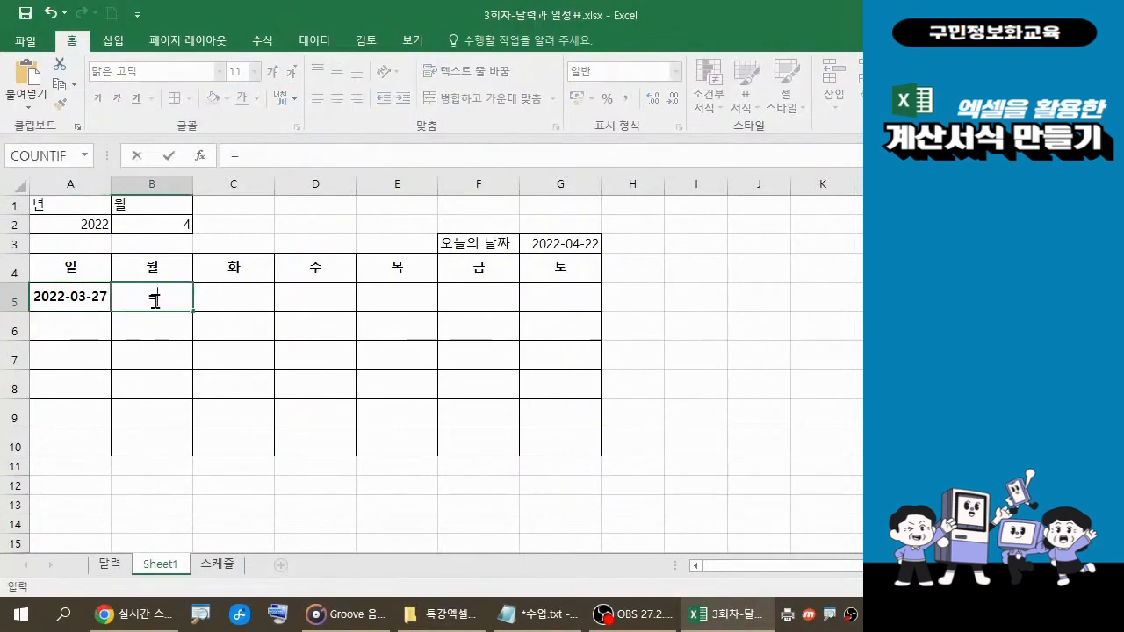
pyautogui.click(73, 298)
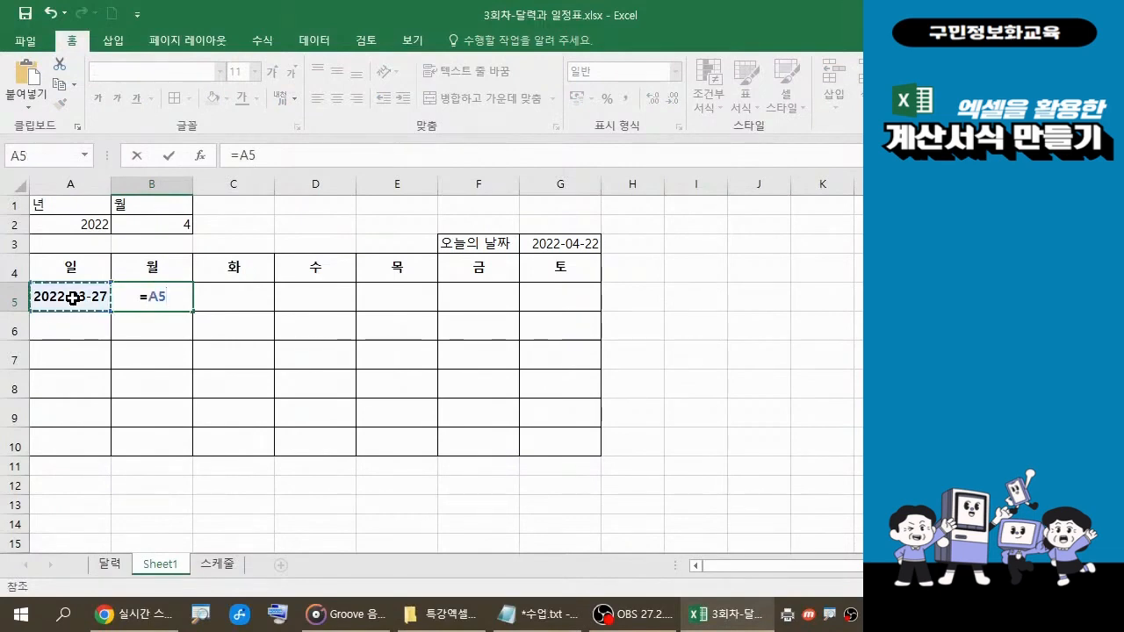
pyautogui.write('+1')
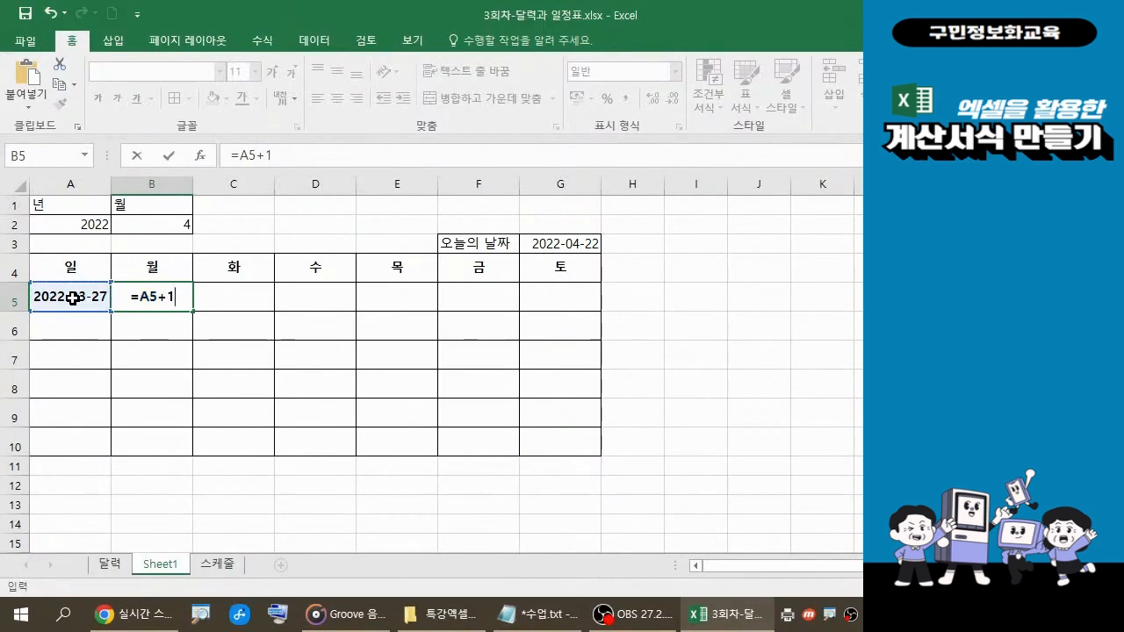
pyautogui.press('Return')
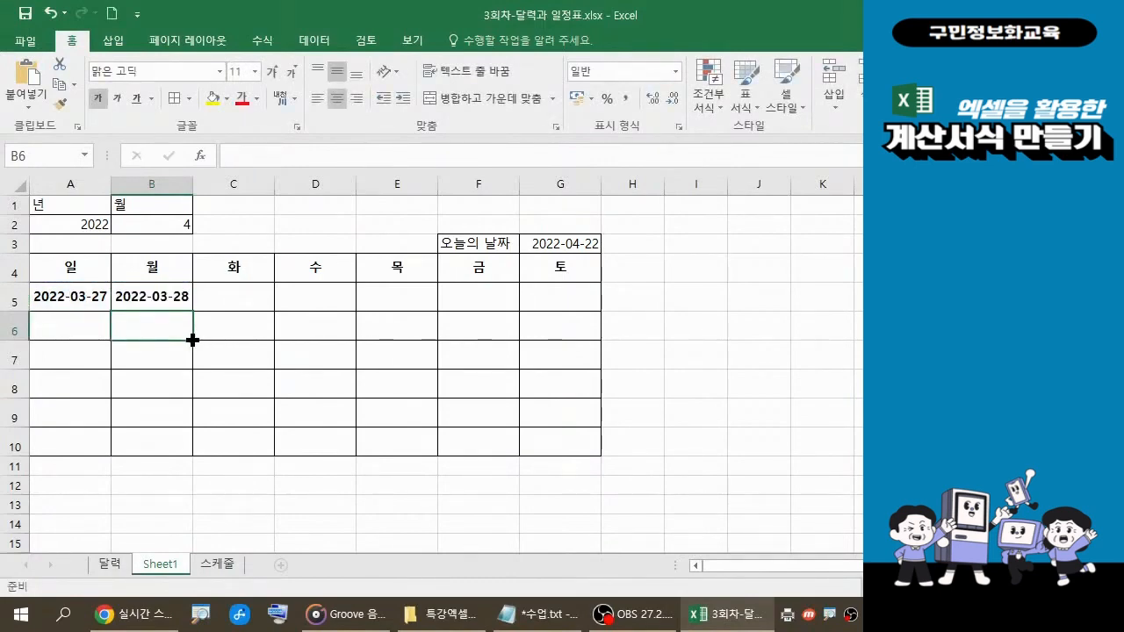
pyautogui.click(168, 301)
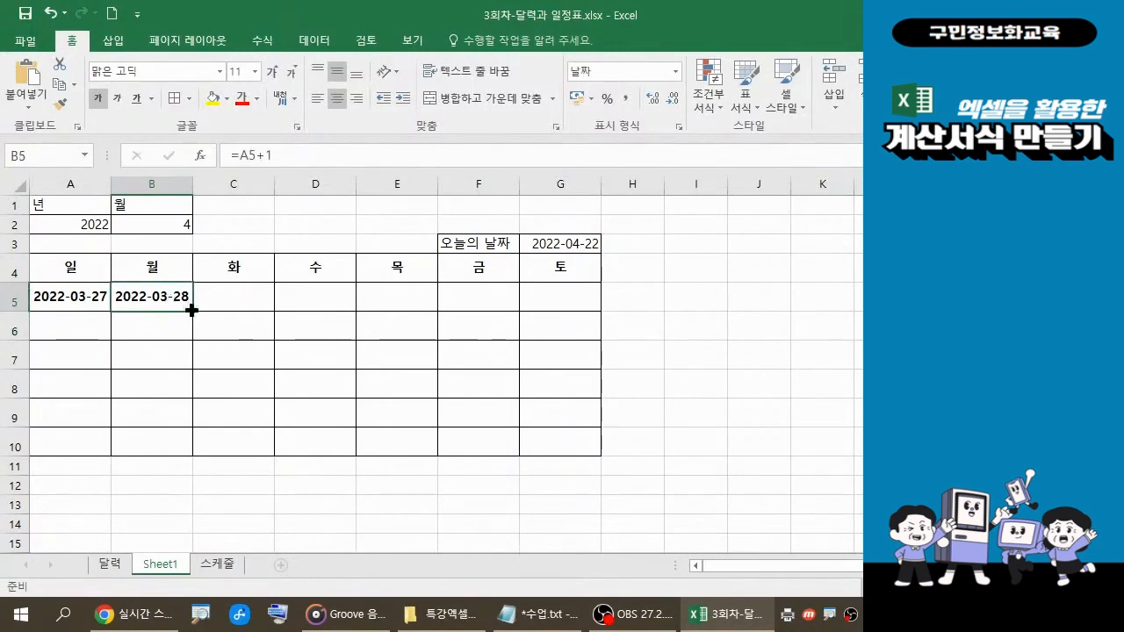
pyautogui.moveTo(191, 311); pyautogui.dragTo(569, 322)
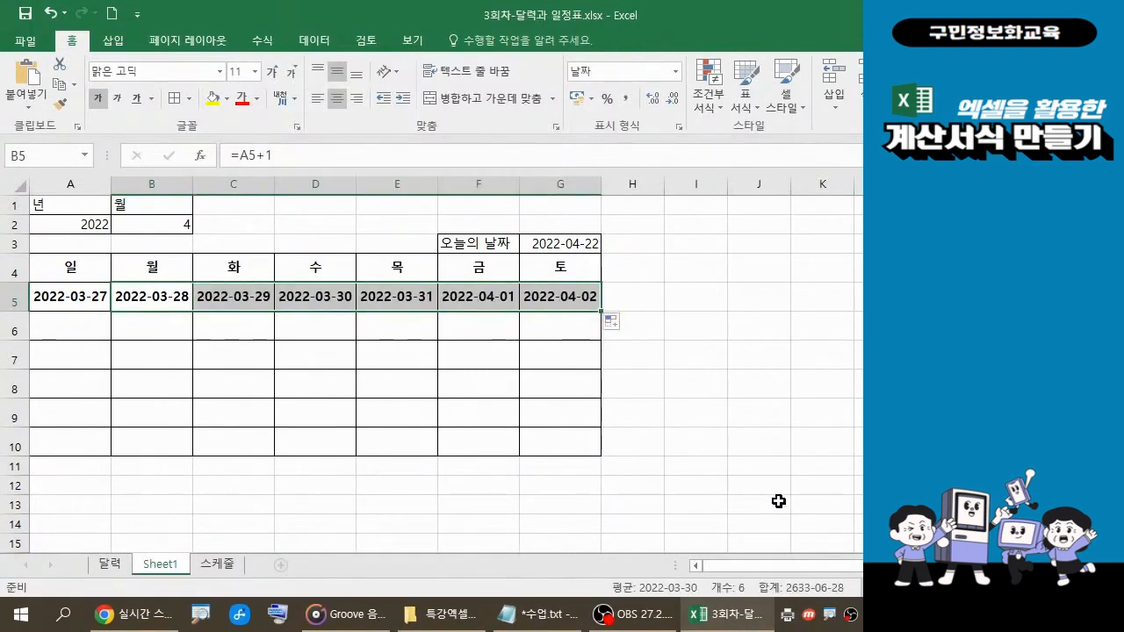
# Enter =A5+7 in A6 to start the second calendar week
pyautogui.click(81, 332)
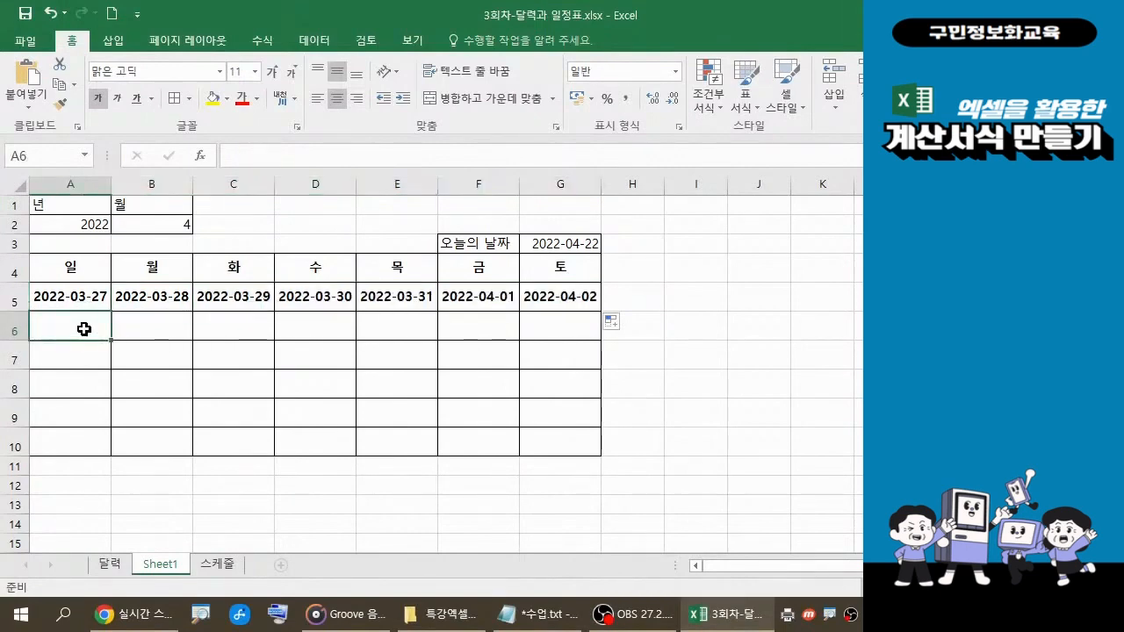
pyautogui.write('=')
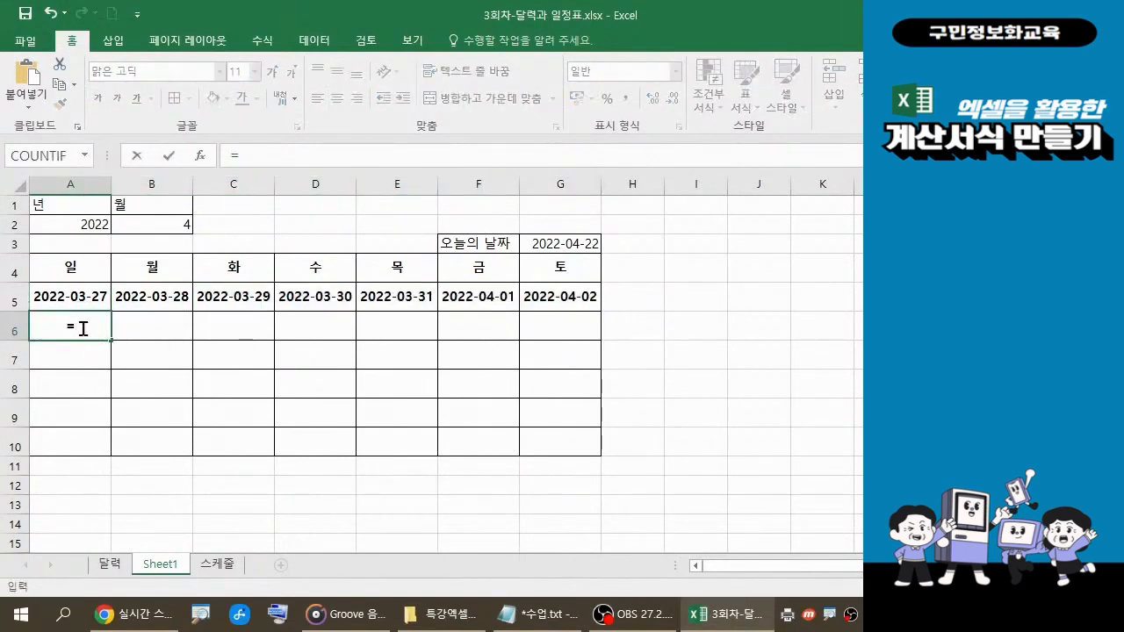
pyautogui.click(77, 297)
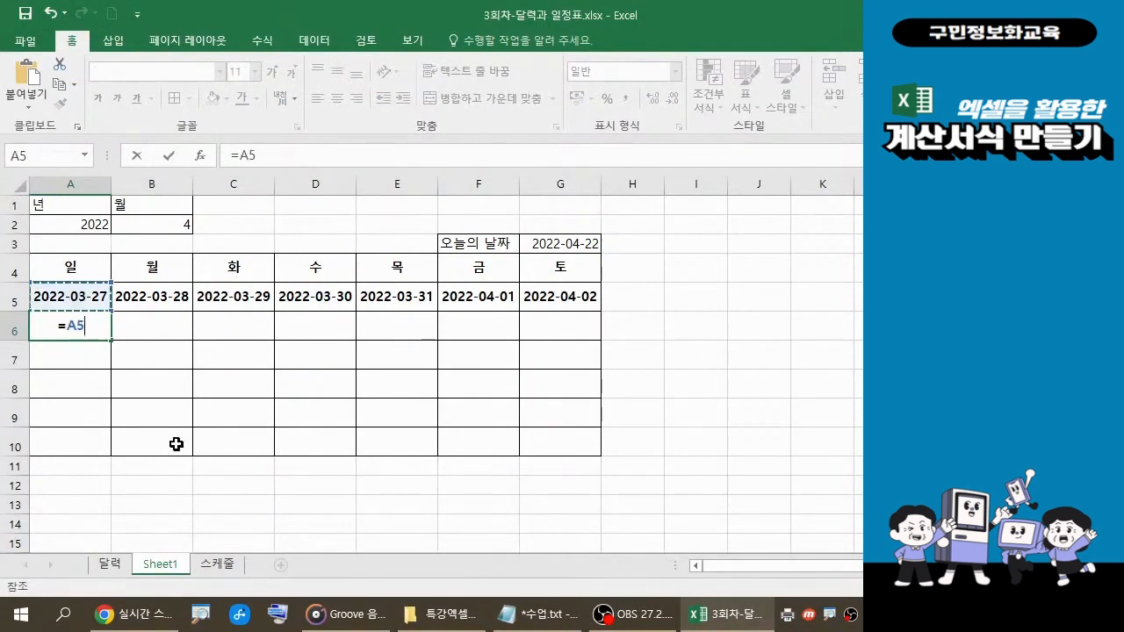
pyautogui.write('+7')
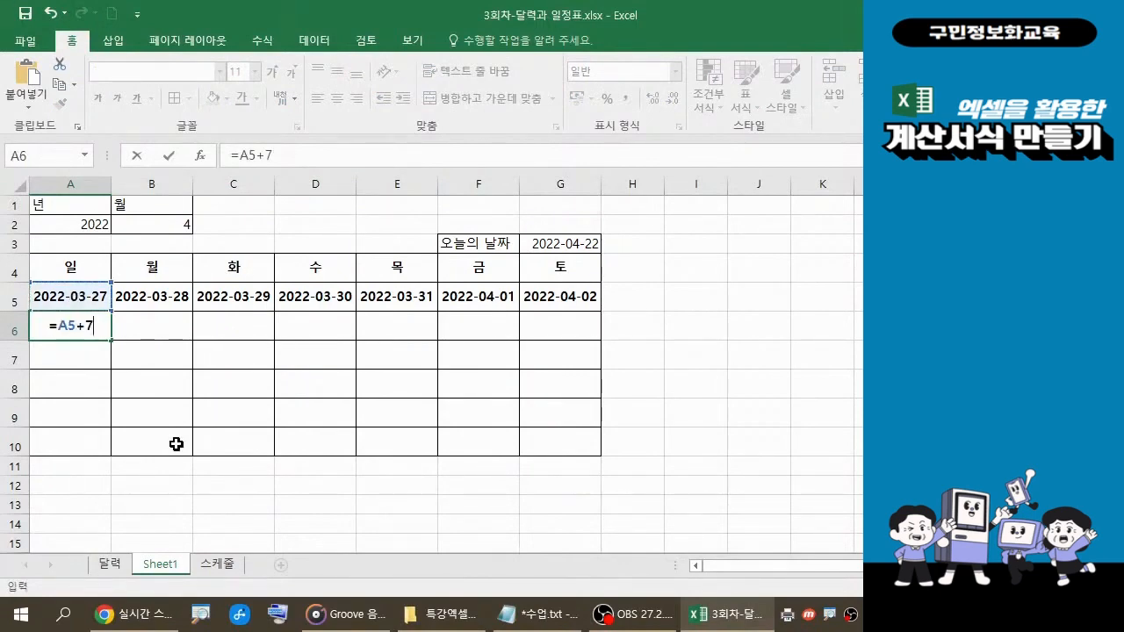
pyautogui.press('Return')
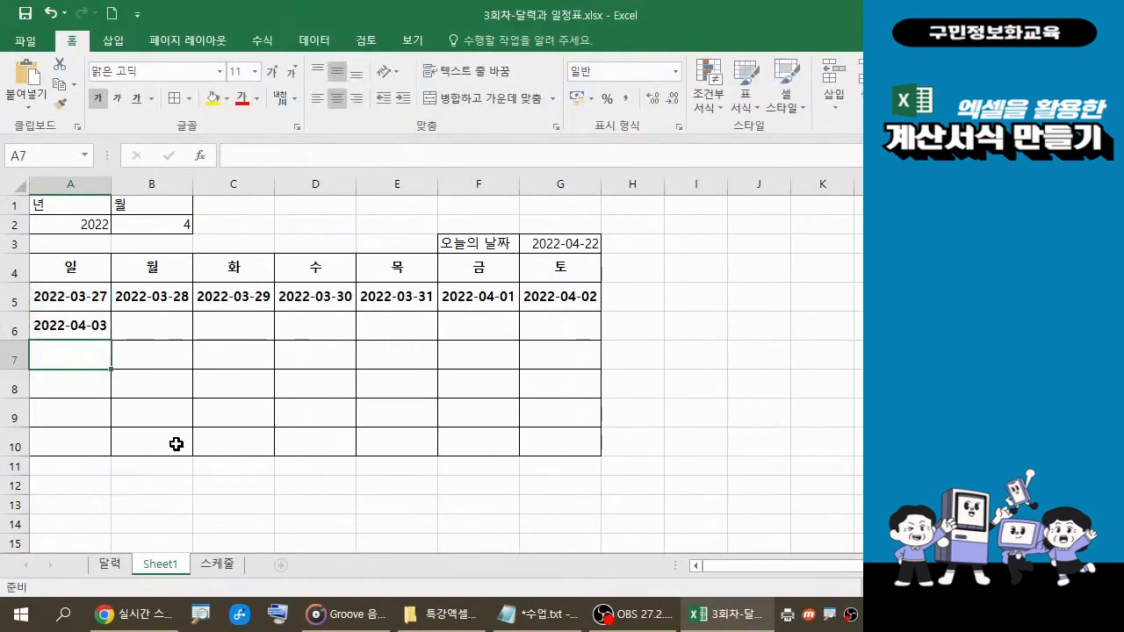
# Fill the A6 formula across to G6 and down through row 10 to complete the calendar grid
pyautogui.click(93, 327)
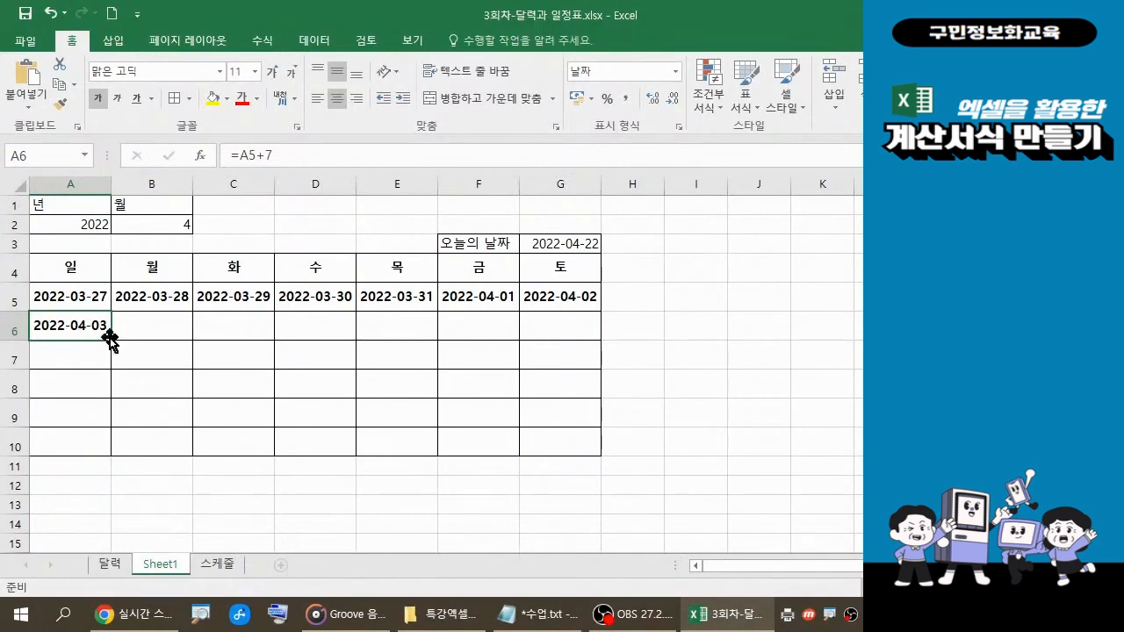
pyautogui.moveTo(108, 337); pyautogui.dragTo(582, 343)
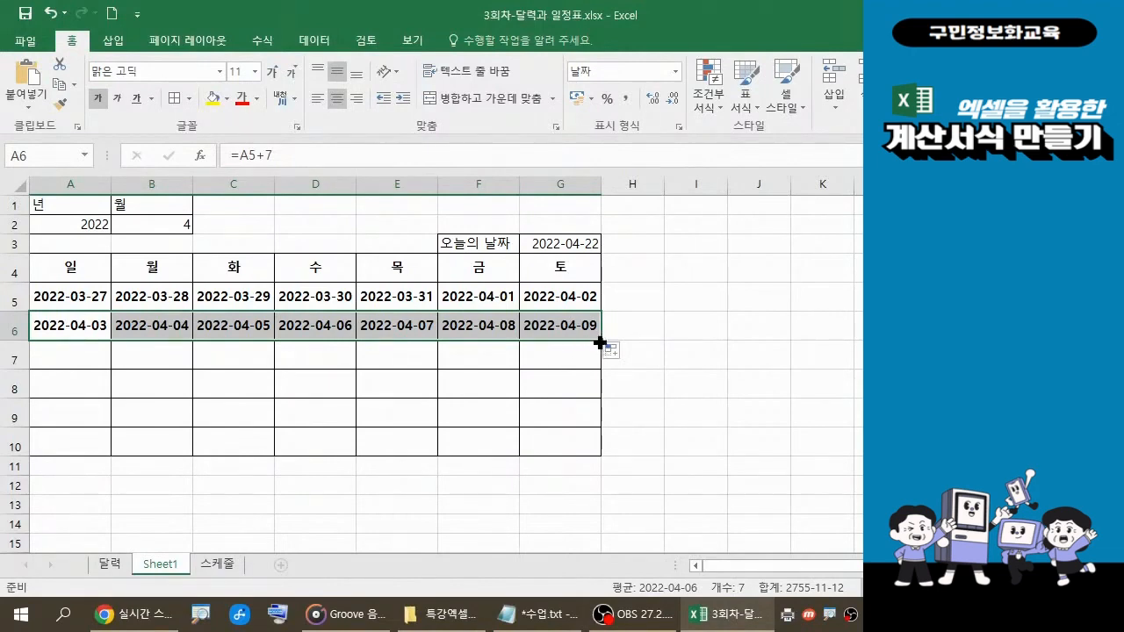
pyautogui.moveTo(601, 342); pyautogui.dragTo(588, 444)
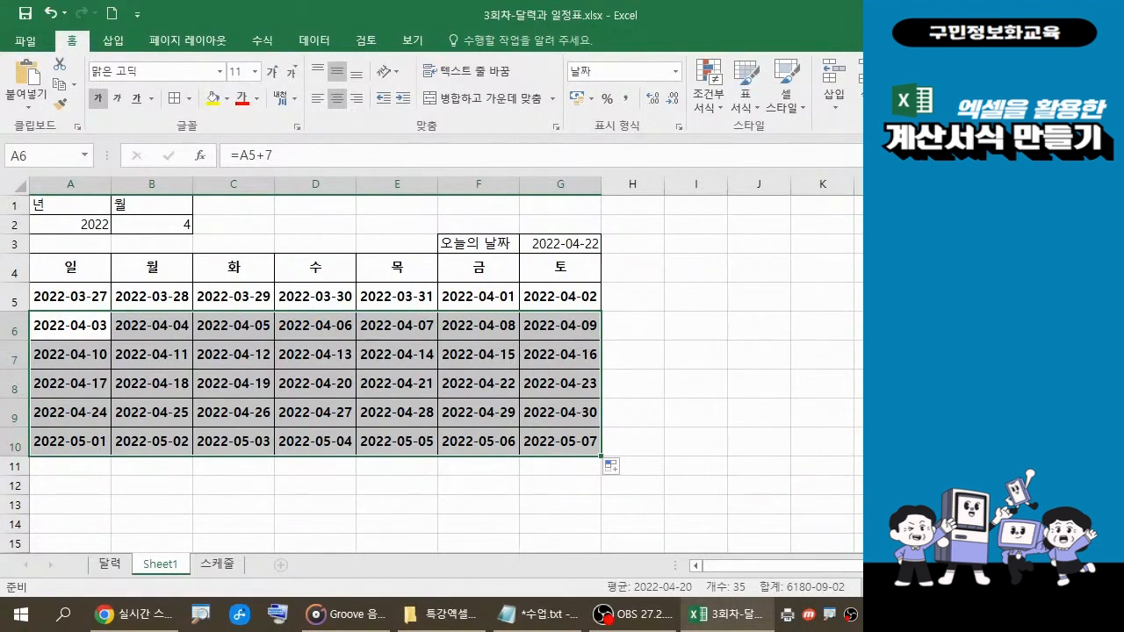
pyautogui.moveTo(23, 278)
pyautogui.mouseDown()
pyautogui.moveTo(110, 317)
pyautogui.moveTo(165, 261)
pyautogui.moveTo(241, 227)
pyautogui.mouseUp()
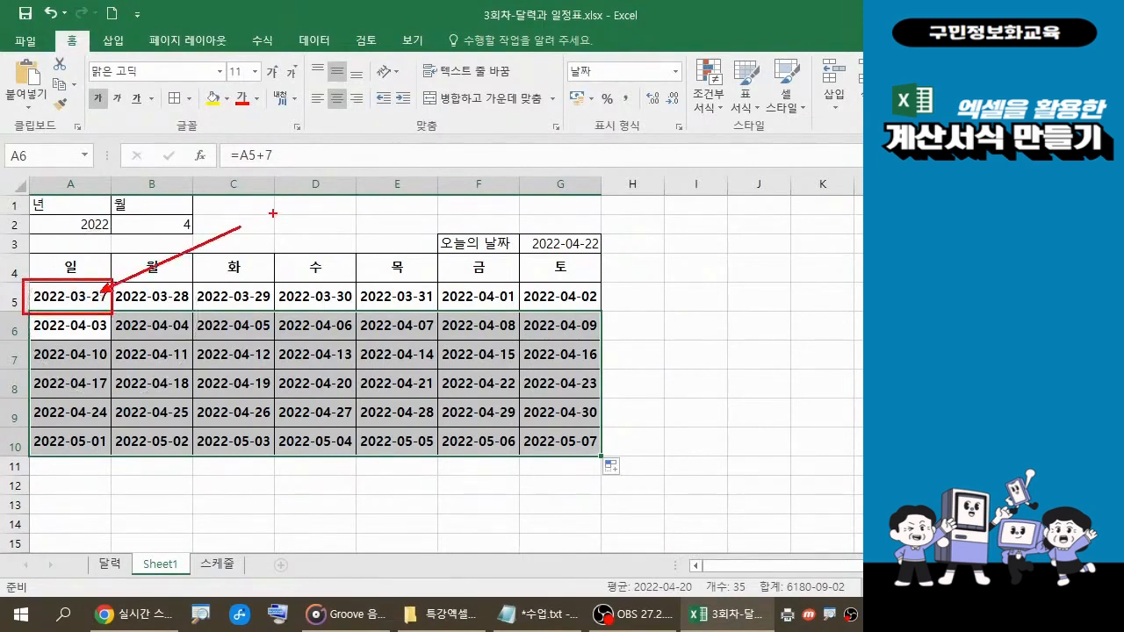
pyautogui.moveTo(296, 203)
pyautogui.mouseDown()
pyautogui.moveTo(277, 223)
pyautogui.moveTo(294, 205)
pyautogui.moveTo(285, 237)
pyautogui.moveTo(297, 216)
pyautogui.mouseUp()
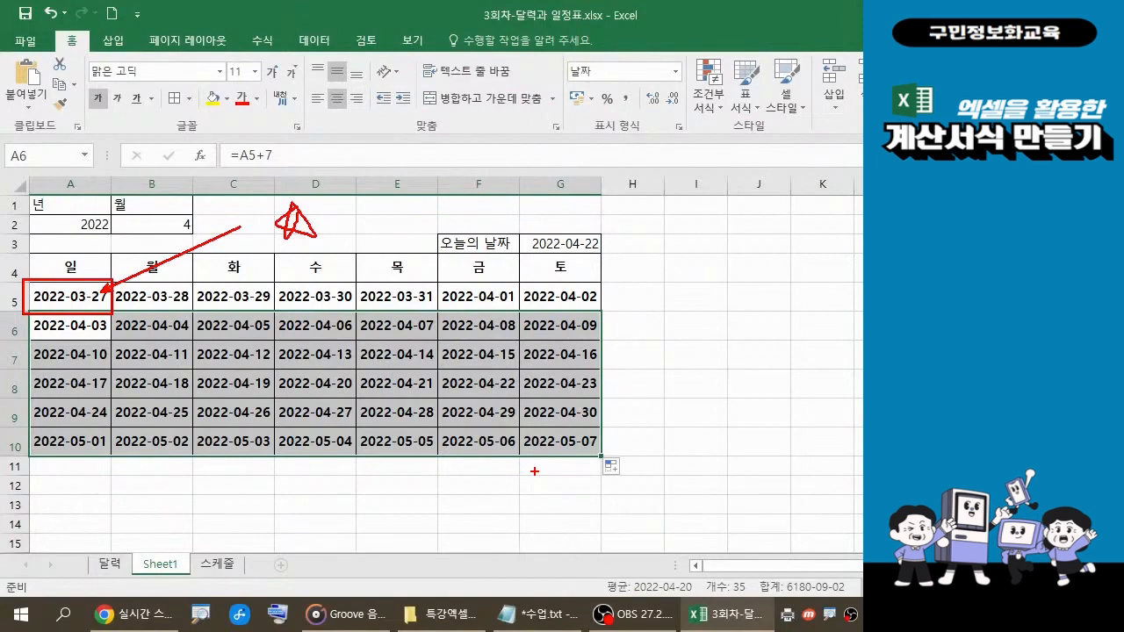
pyautogui.press('Escape')
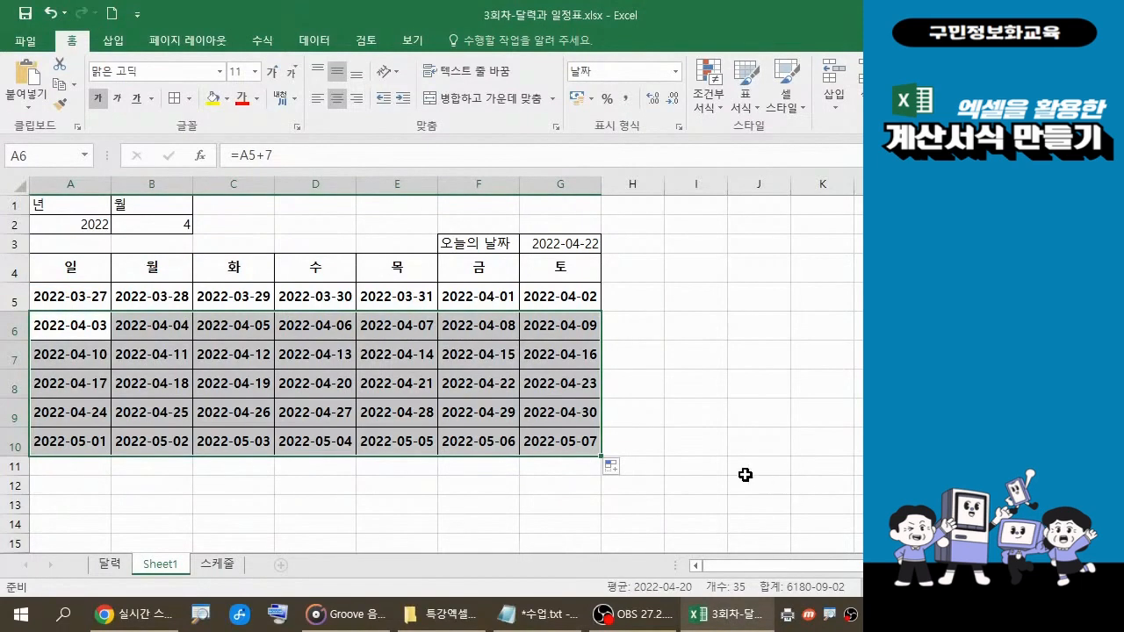
# Select the calendar dates A5:G10 and open their cell format settings at the custom number category (사용자 지정)
pyautogui.click(88, 300)
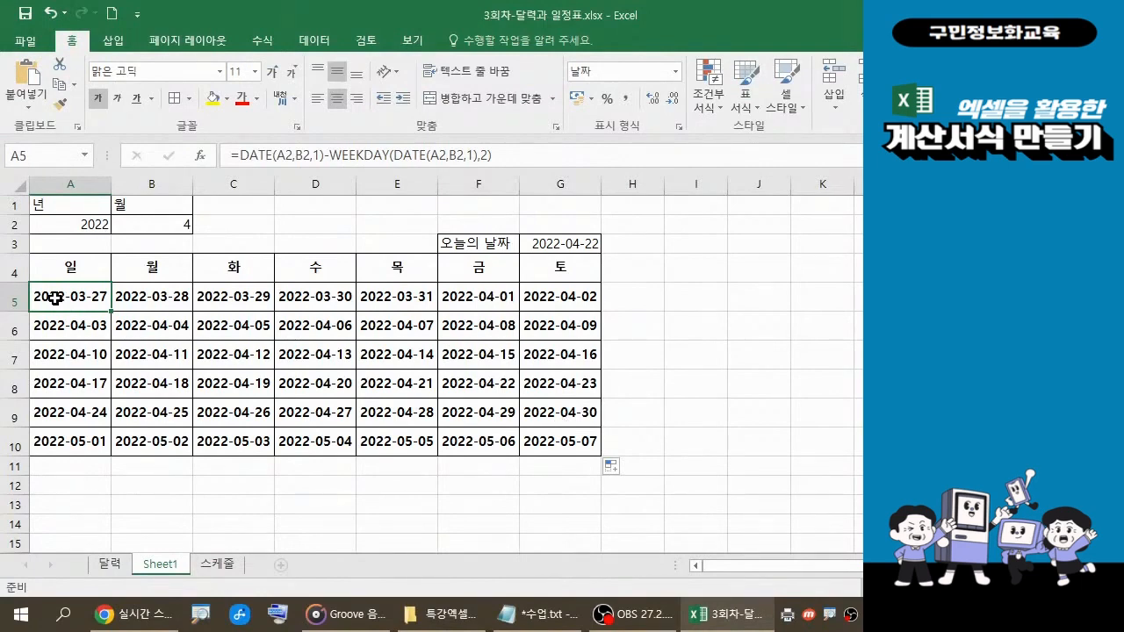
pyautogui.moveTo(55, 299); pyautogui.dragTo(549, 433)
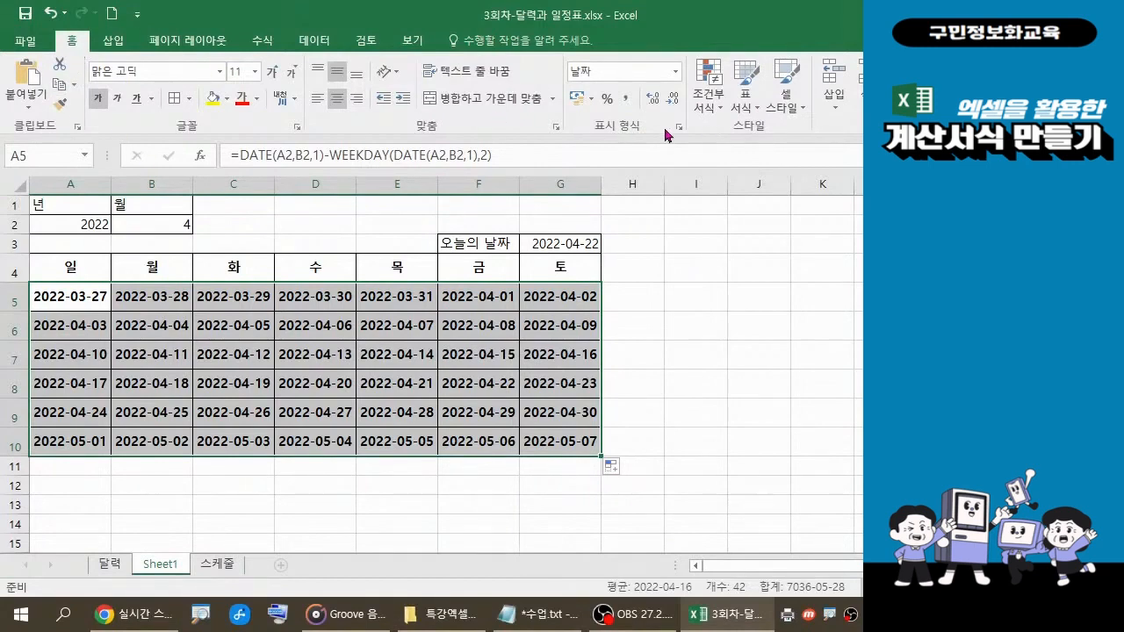
pyautogui.press('ctrl')
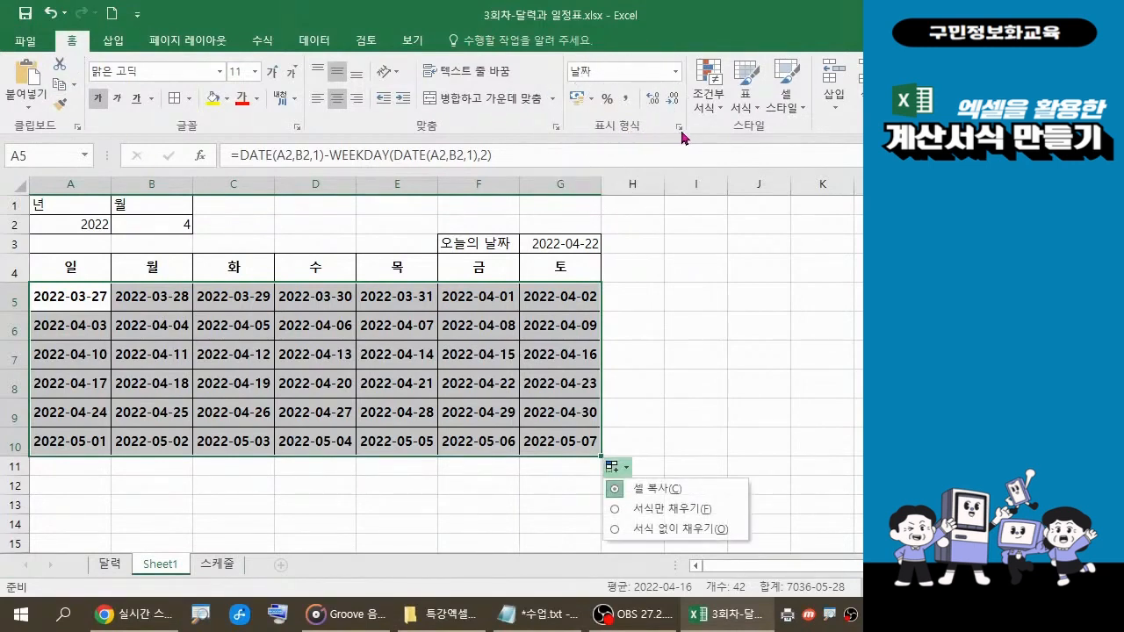
pyautogui.press('ctrl')
pyautogui.press('ctrl')
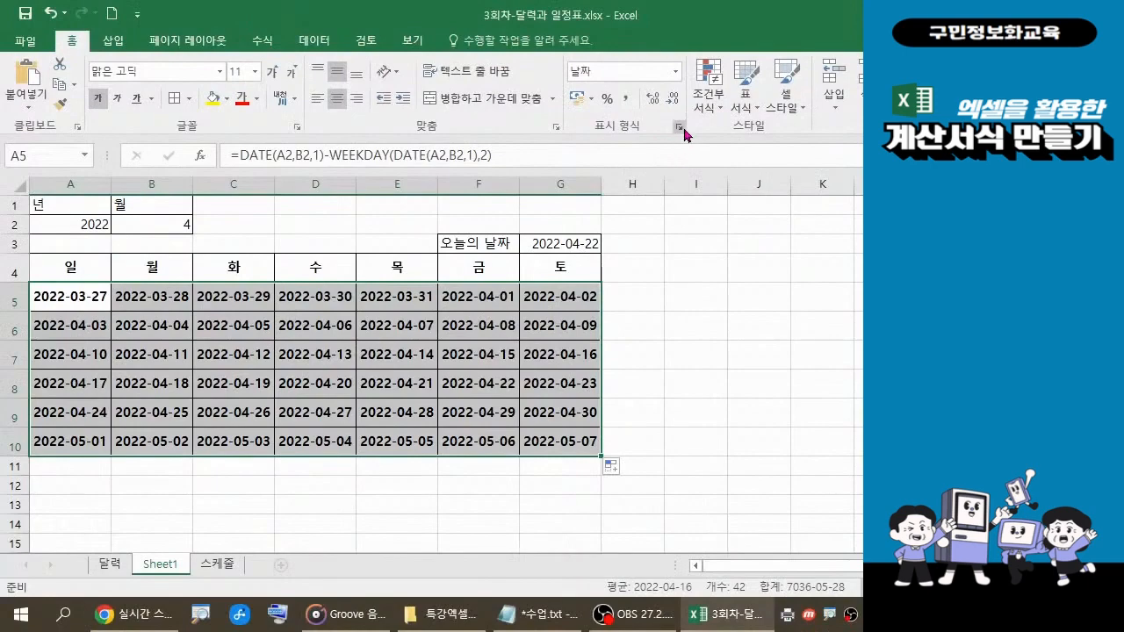
pyautogui.click(681, 130)
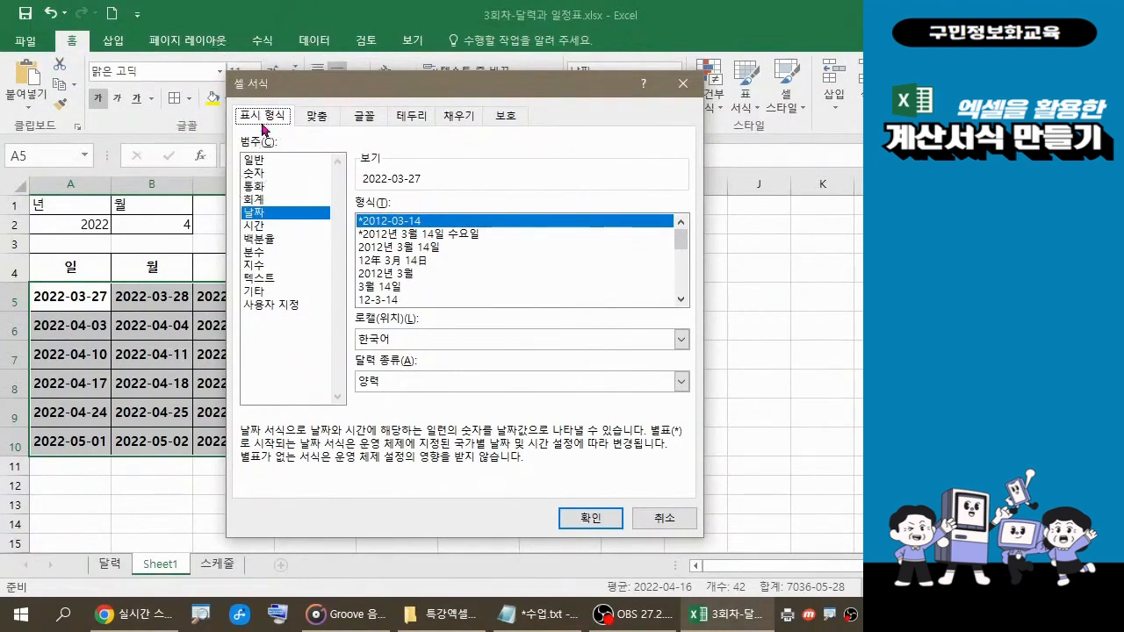
pyautogui.click(270, 307)
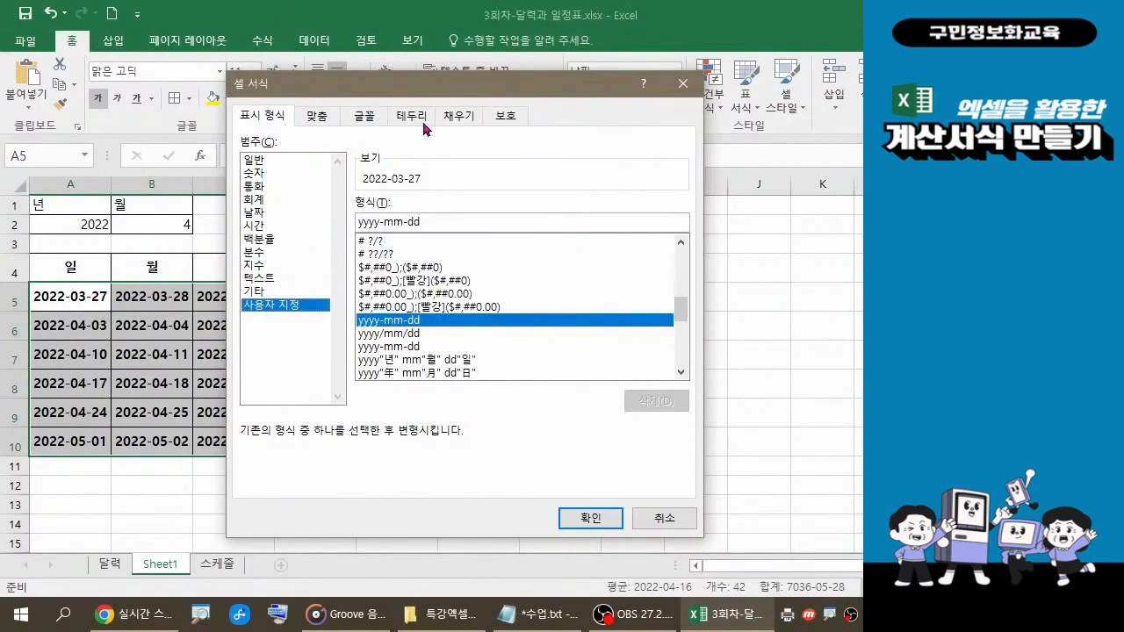
pyautogui.moveTo(437, 88); pyautogui.dragTo(652, 92)
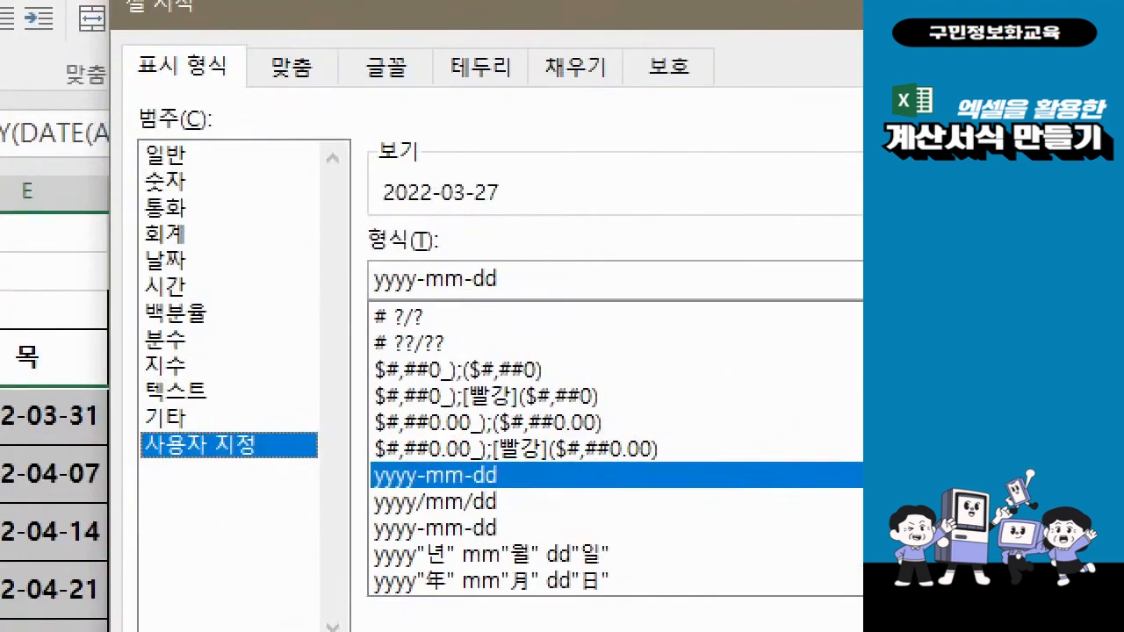
pyautogui.moveTo(366, 273); pyautogui.dragTo(543, 323)
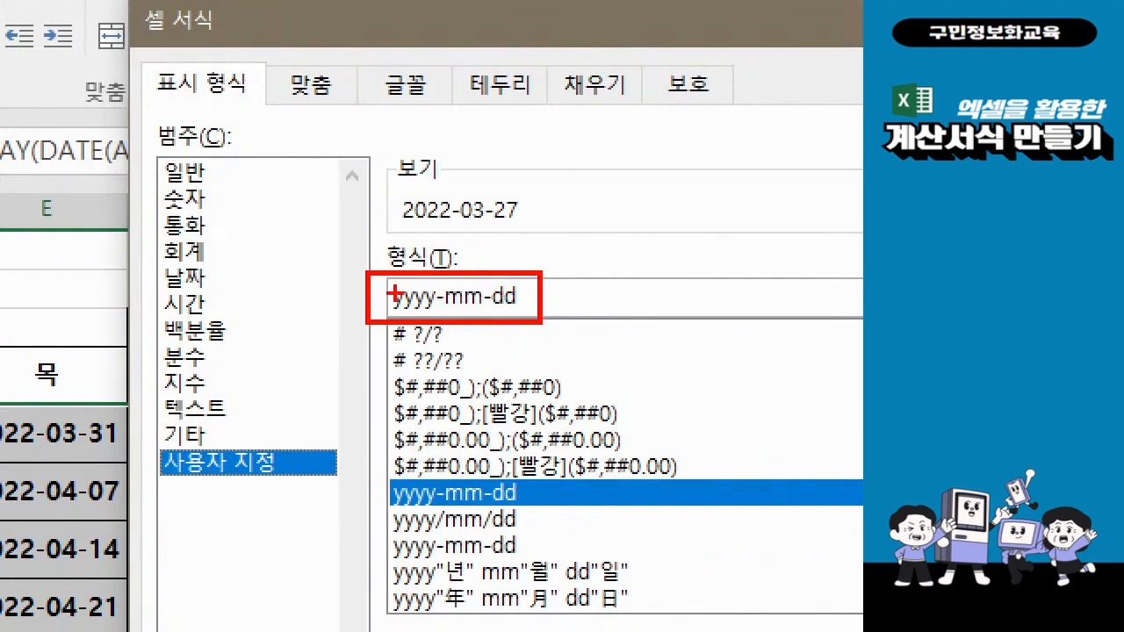
pyautogui.moveTo(392, 293)
pyautogui.mouseDown()
pyautogui.moveTo(505, 293)
pyautogui.moveTo(406, 303)
pyautogui.moveTo(499, 295)
pyautogui.mouseUp()
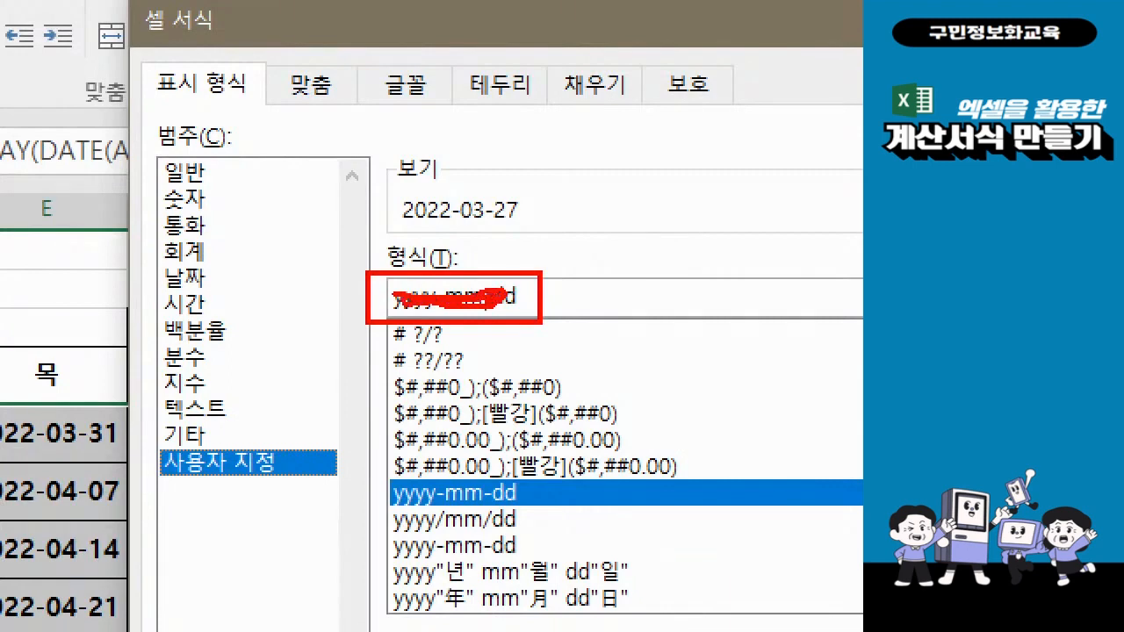
pyautogui.moveTo(402, 299); pyautogui.dragTo(381, 302)
pyautogui.press('Escape')
# Shorten the custom format code to d and apply it so the calendar cells show only the day number
pyautogui.click(504, 297)
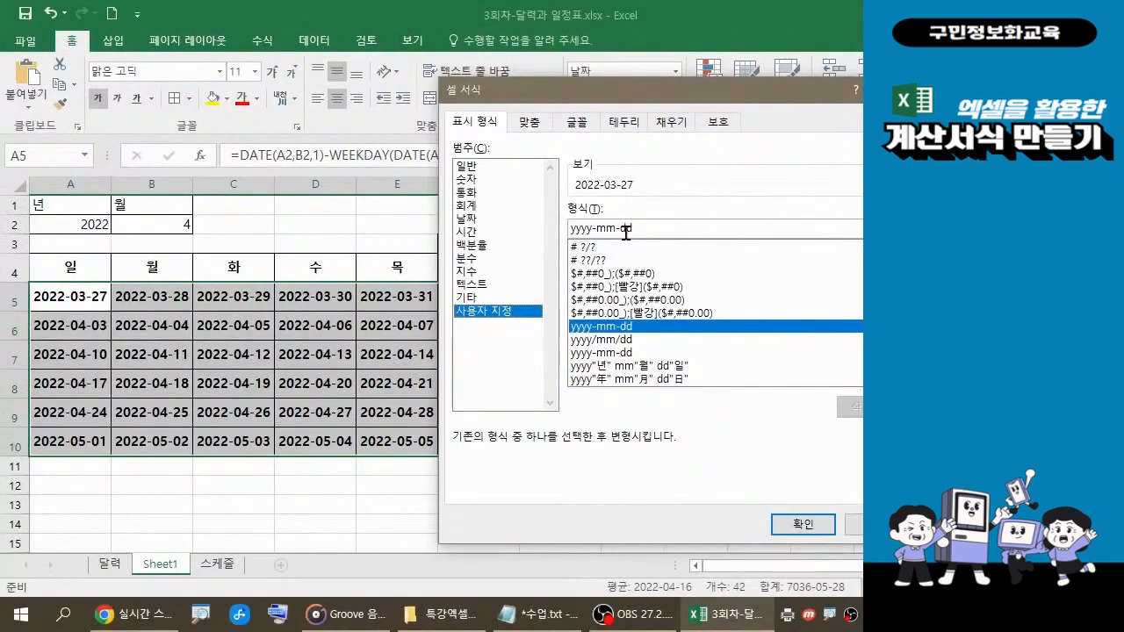
pyautogui.press('BackSpace')
pyautogui.press('BackSpace')
pyautogui.press('BackSpace')
pyautogui.press('BackSpace')
pyautogui.press('BackSpace')
pyautogui.press('BackSpace')
pyautogui.press('BackSpace')
pyautogui.press('BackSpace')
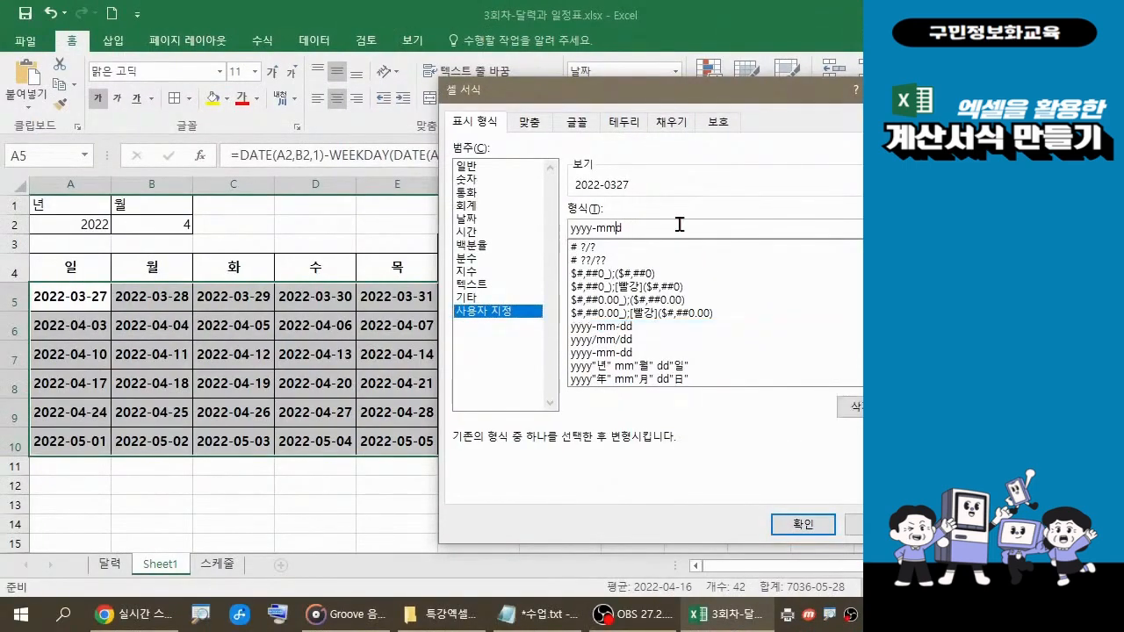
pyautogui.press('BackSpace')
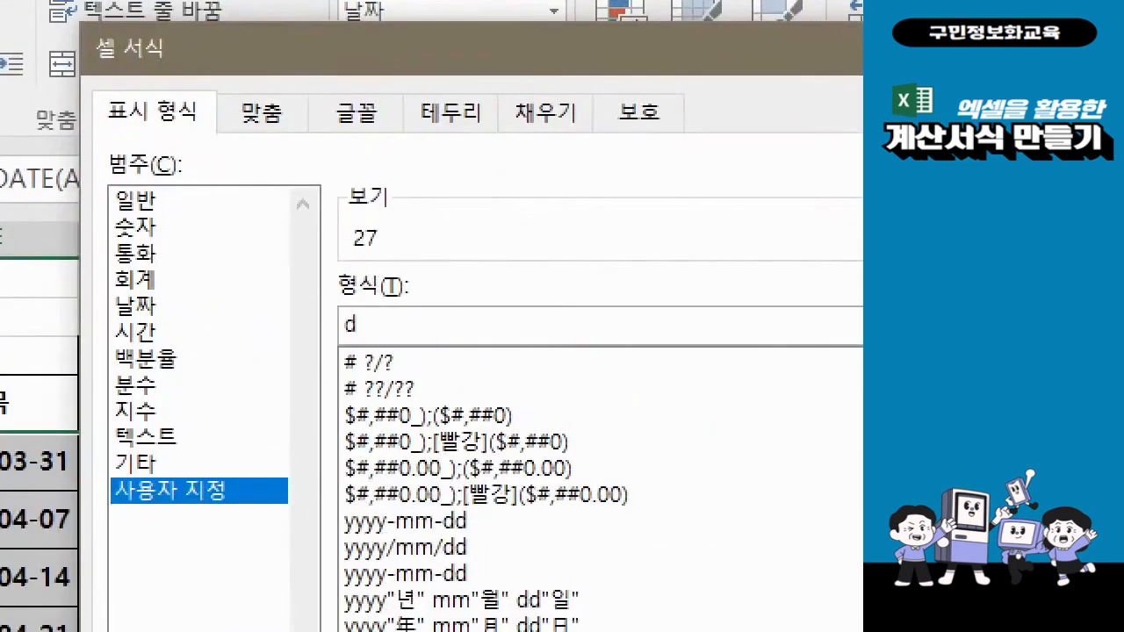
pyautogui.click(563, 316)
pyautogui.moveTo(309, 297); pyautogui.dragTo(380, 343)
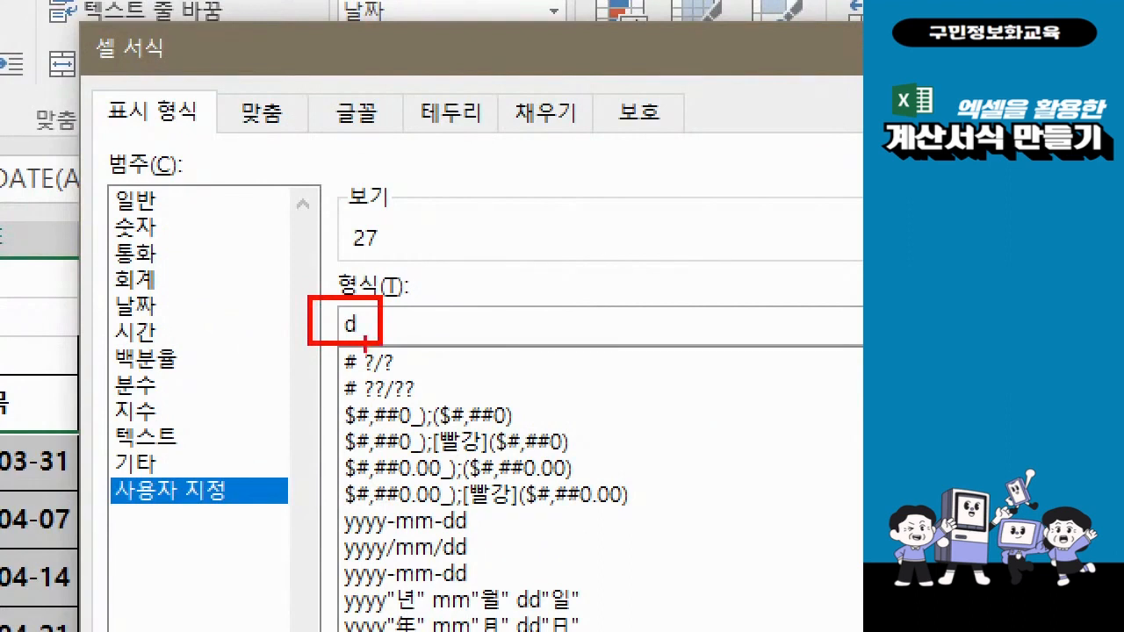
pyautogui.moveTo(407, 242)
pyautogui.mouseDown()
pyautogui.moveTo(387, 268)
pyautogui.moveTo(303, 226)
pyautogui.moveTo(386, 191)
pyautogui.moveTo(416, 250)
pyautogui.moveTo(401, 262)
pyautogui.mouseUp()
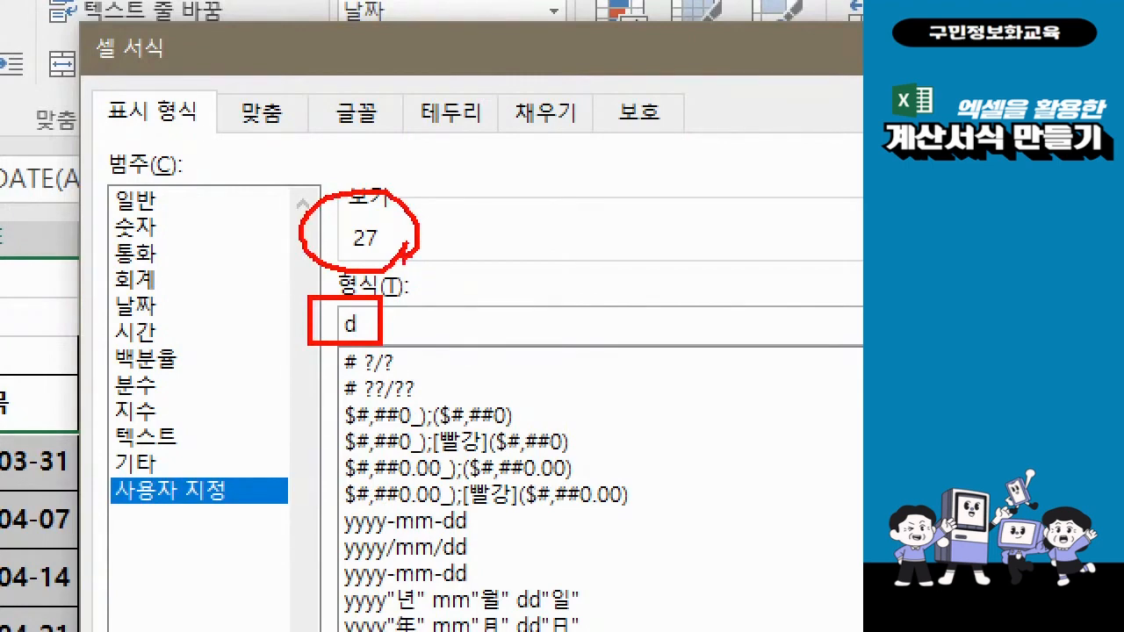
pyautogui.press('Escape')
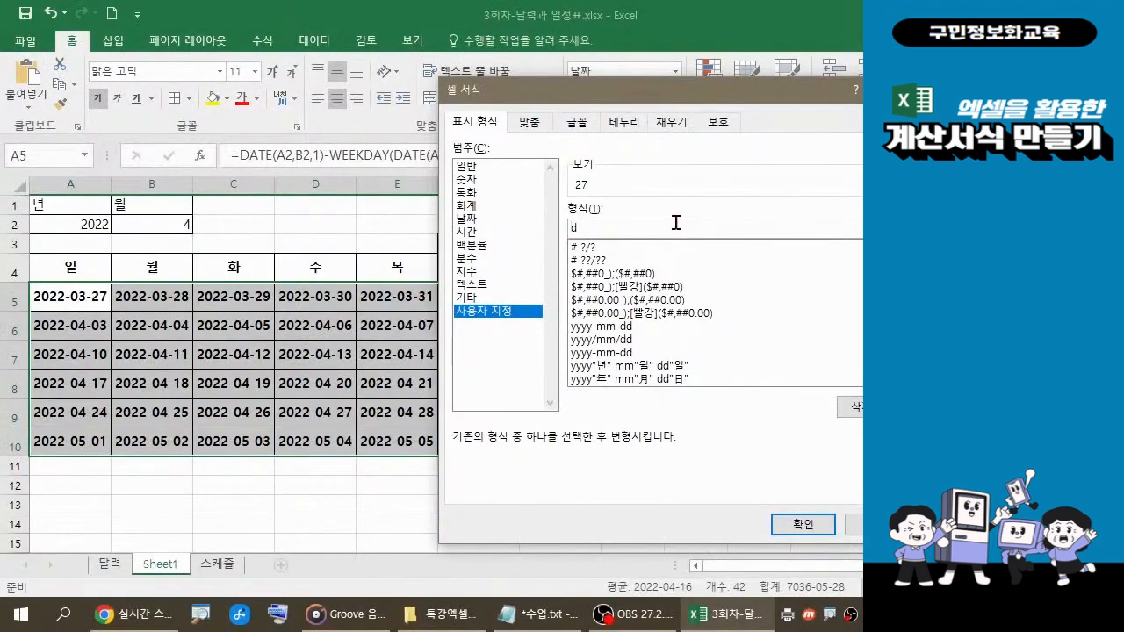
pyautogui.click(632, 227)
pyautogui.click(783, 525)
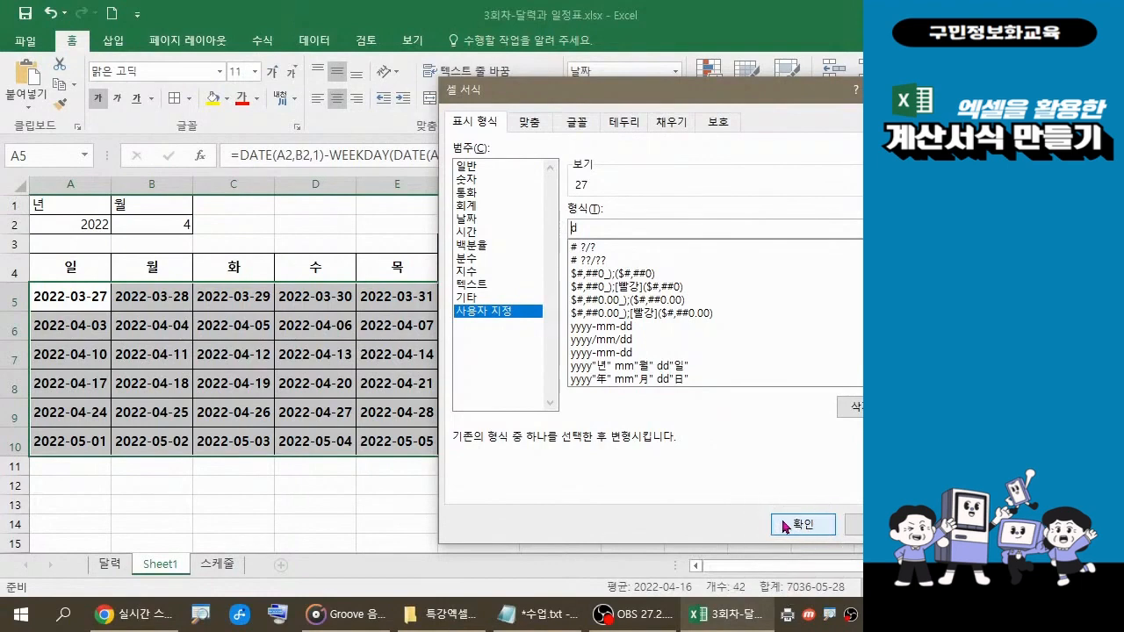
pyautogui.click(796, 525)
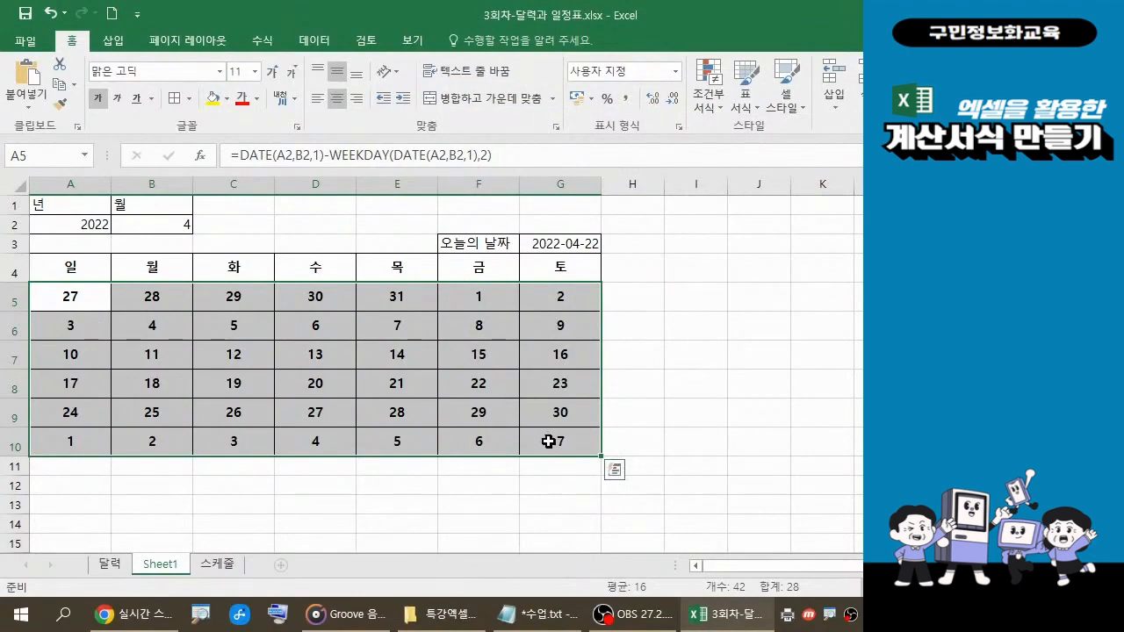
pyautogui.click(676, 487)
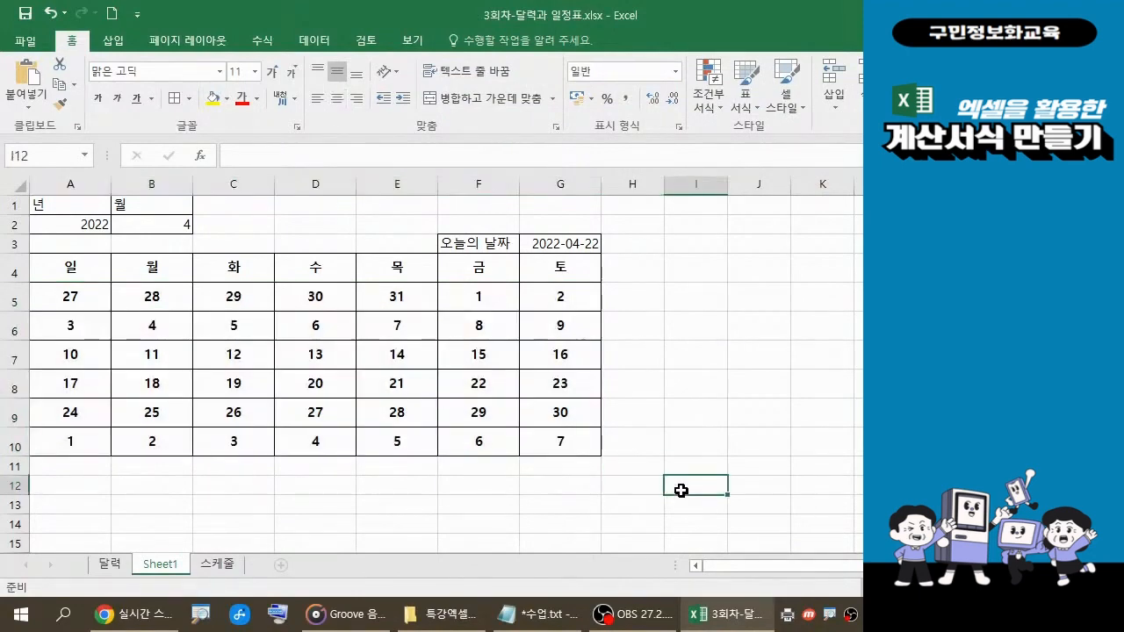
# Switch briefly to the 수업.txt notes, return to the calendar sheet, and save the workbook
pyautogui.click(553, 627)
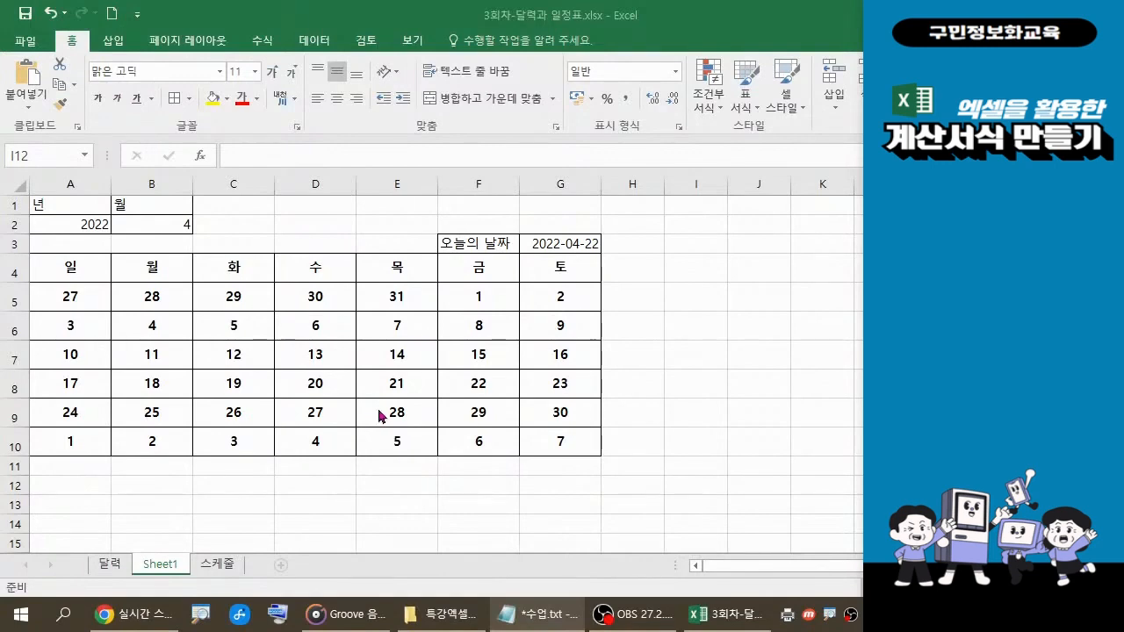
pyautogui.click(656, 391)
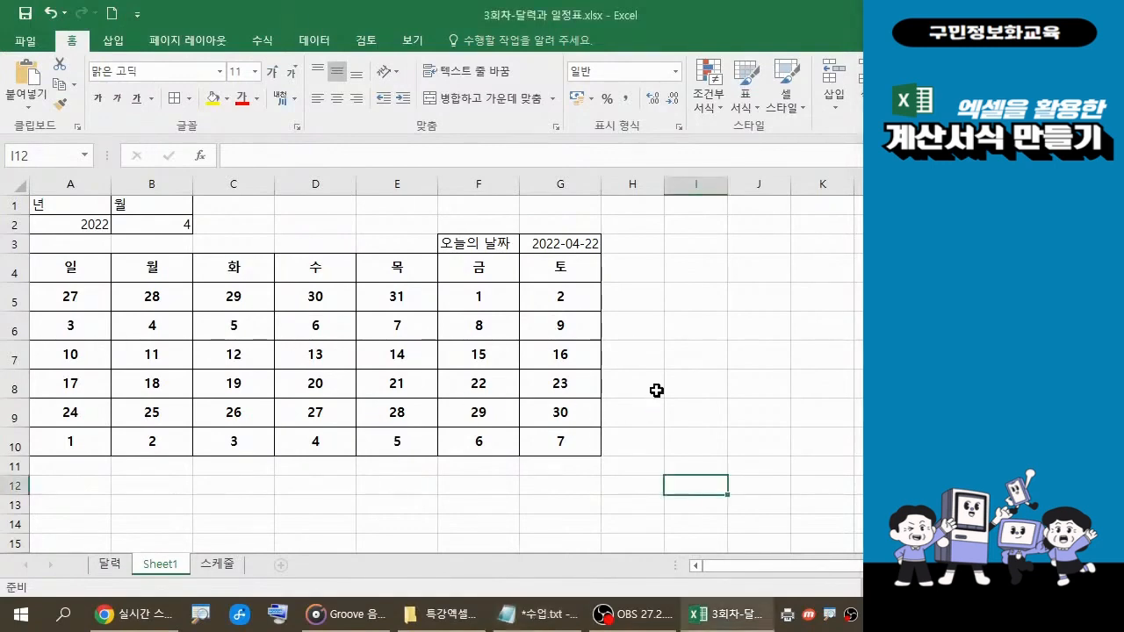
pyautogui.click(554, 619)
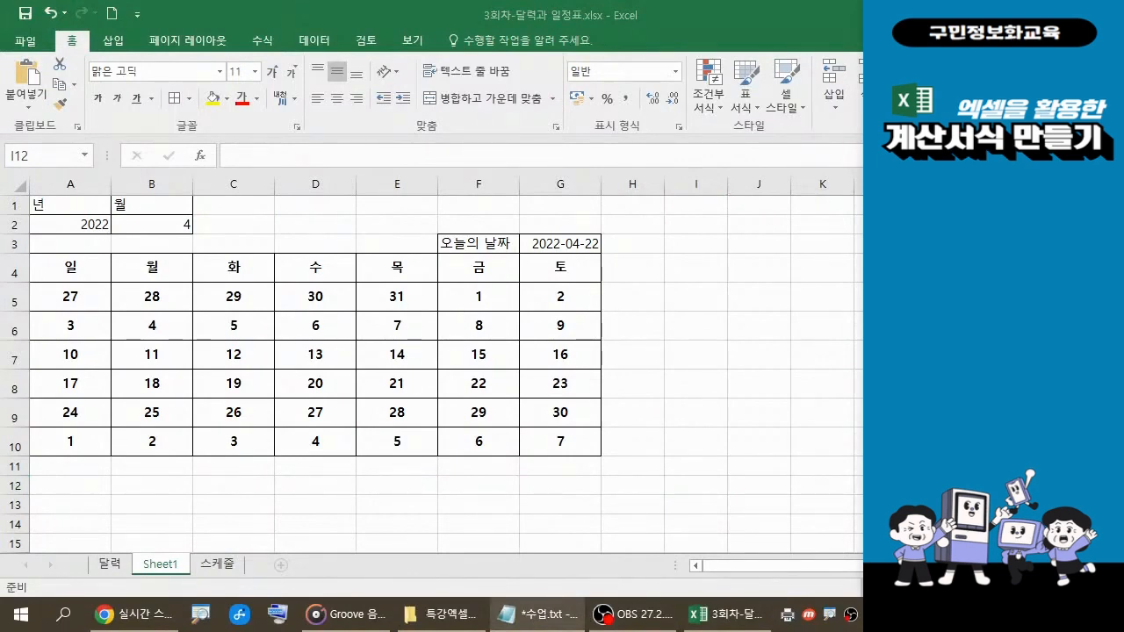
pyautogui.click(696, 475)
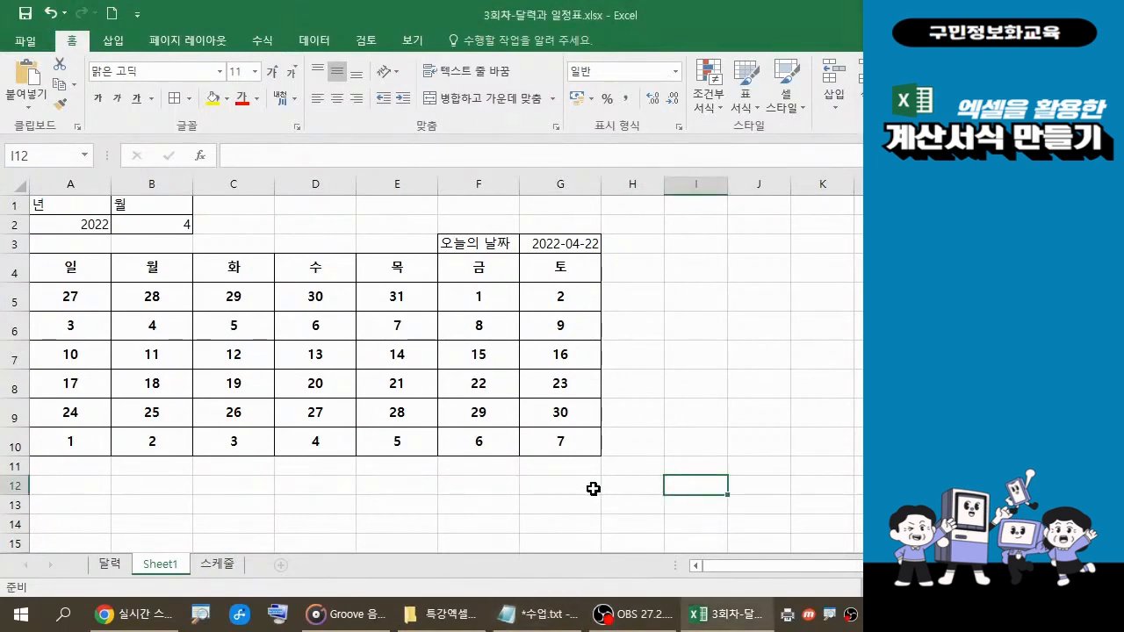
pyautogui.click(31, 19)
pyautogui.click(30, 19)
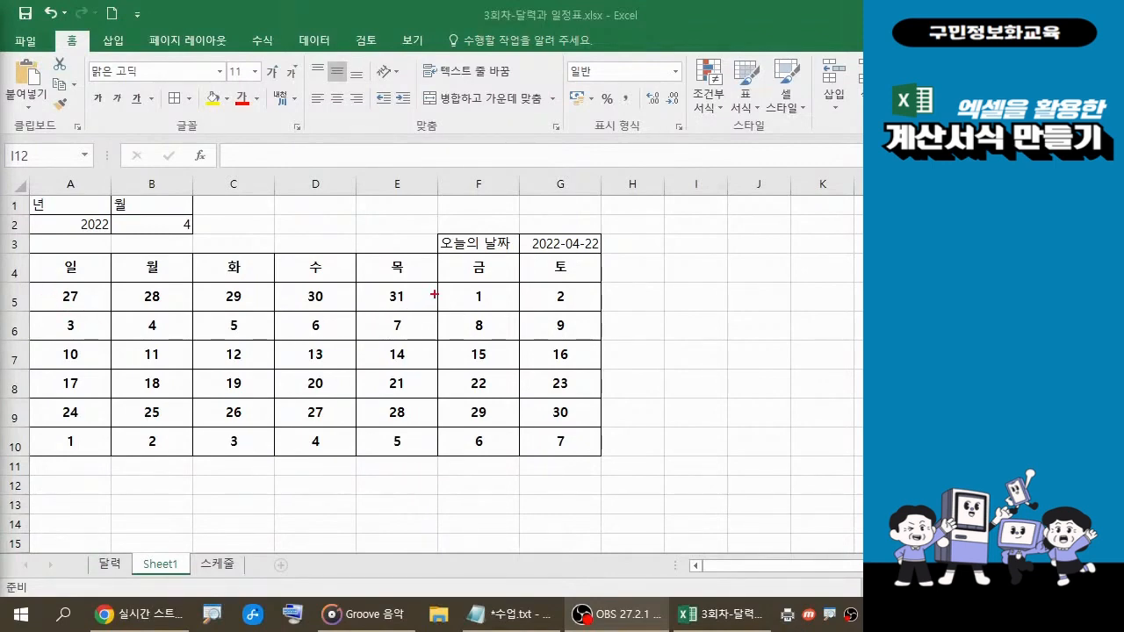
pyautogui.moveTo(436, 287)
pyautogui.mouseDown()
pyautogui.moveTo(496, 304)
pyautogui.moveTo(557, 351)
pyautogui.moveTo(597, 428)
pyautogui.mouseUp()
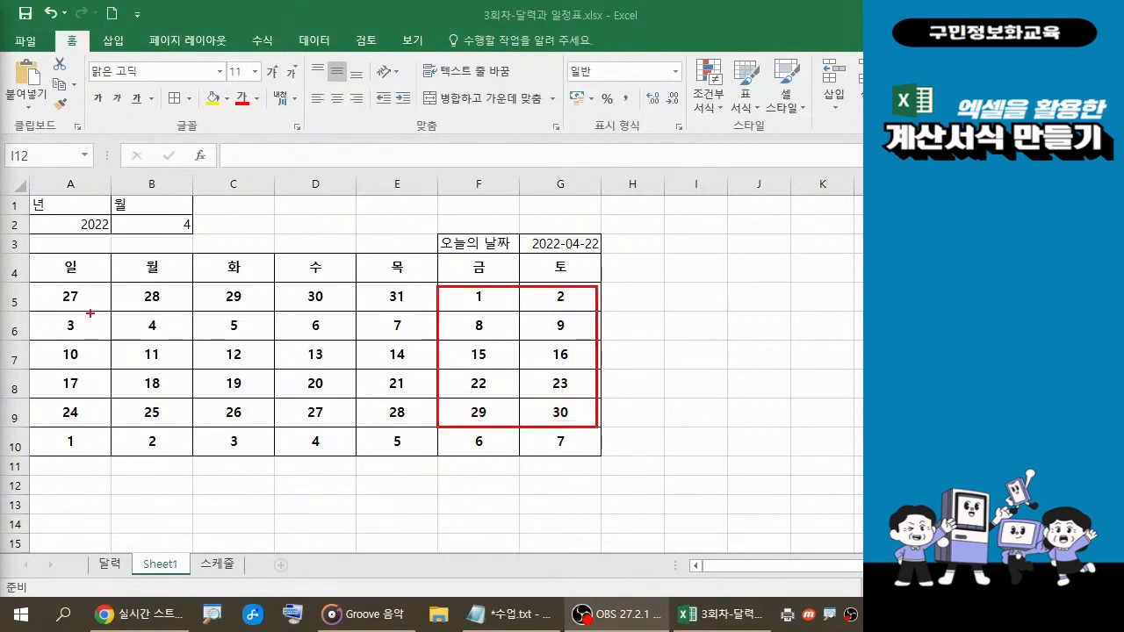
pyautogui.moveTo(23, 310); pyautogui.dragTo(438, 428)
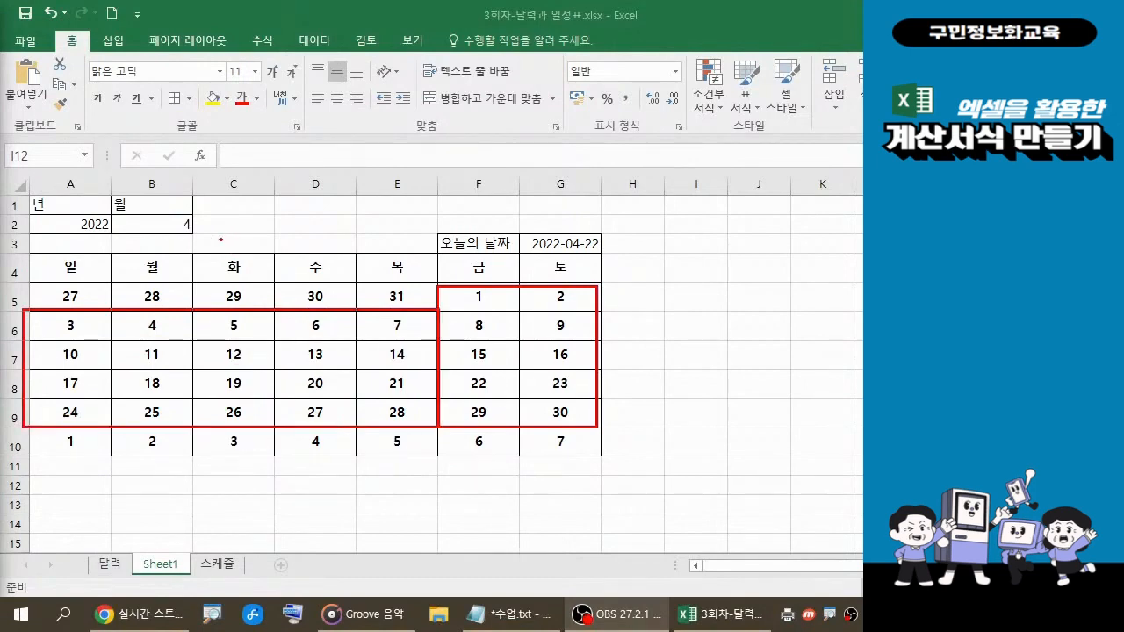
pyautogui.moveTo(221, 238)
pyautogui.mouseDown()
pyautogui.moveTo(178, 230)
pyautogui.moveTo(195, 211)
pyautogui.moveTo(214, 239)
pyautogui.mouseUp()
pyautogui.moveTo(43, 281)
pyautogui.mouseDown()
pyautogui.moveTo(211, 304)
pyautogui.moveTo(409, 304)
pyautogui.mouseUp()
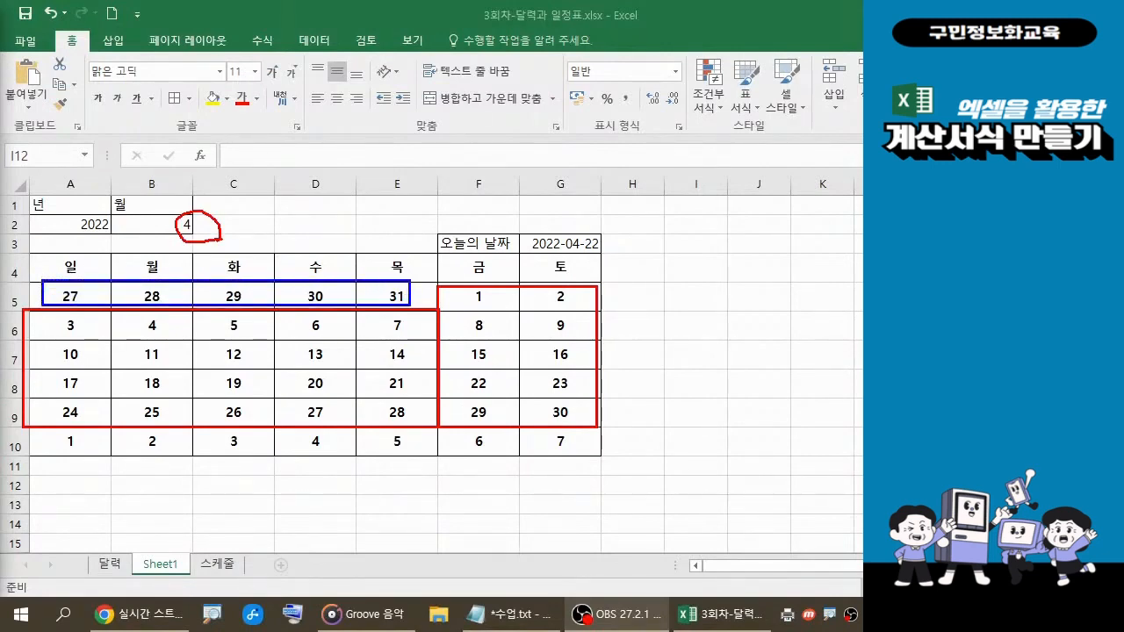
pyautogui.moveTo(49, 432); pyautogui.dragTo(576, 459)
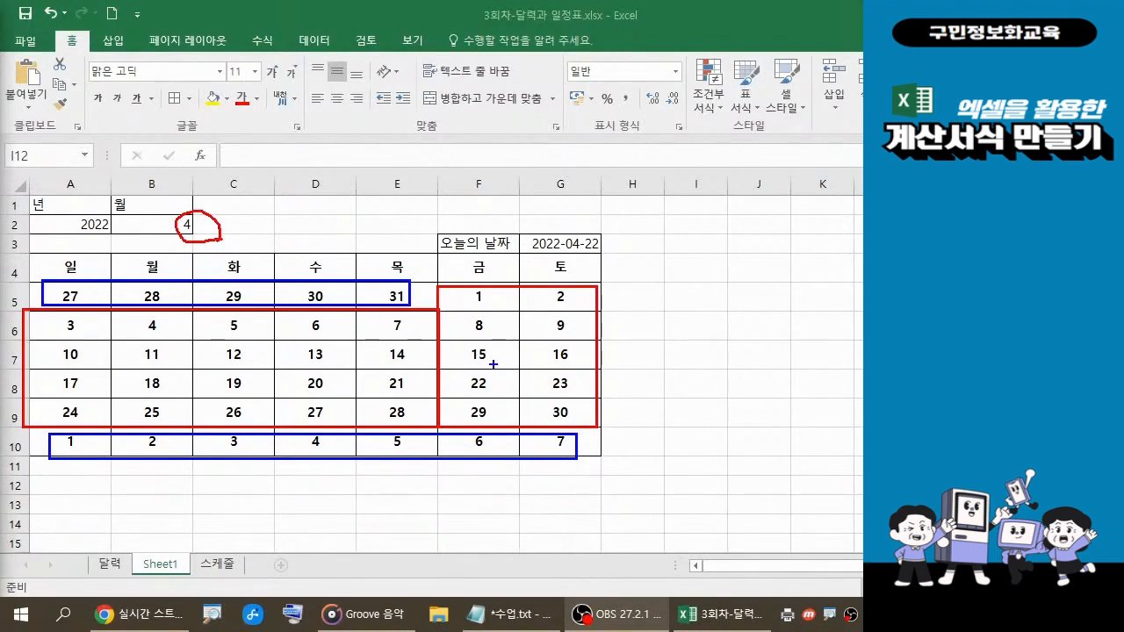
pyautogui.press('Escape')
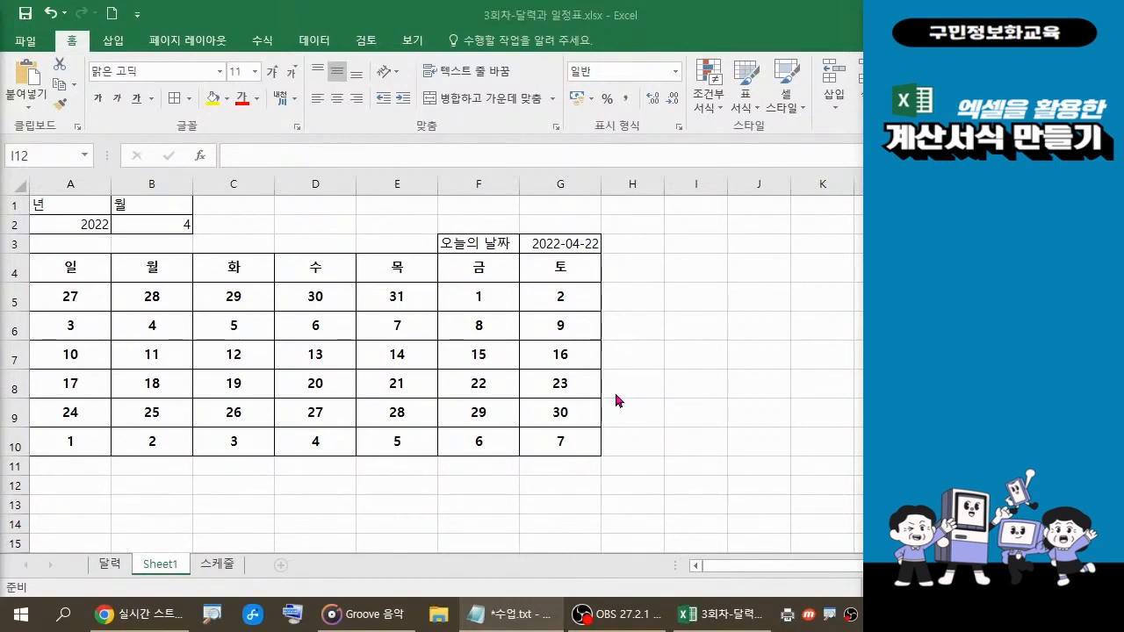
# Select the calendar dates A5:G10 and open the conditional formatting (조건부 서식) choices for them
pyautogui.click(61, 294)
pyautogui.moveTo(61, 295); pyautogui.dragTo(546, 437)
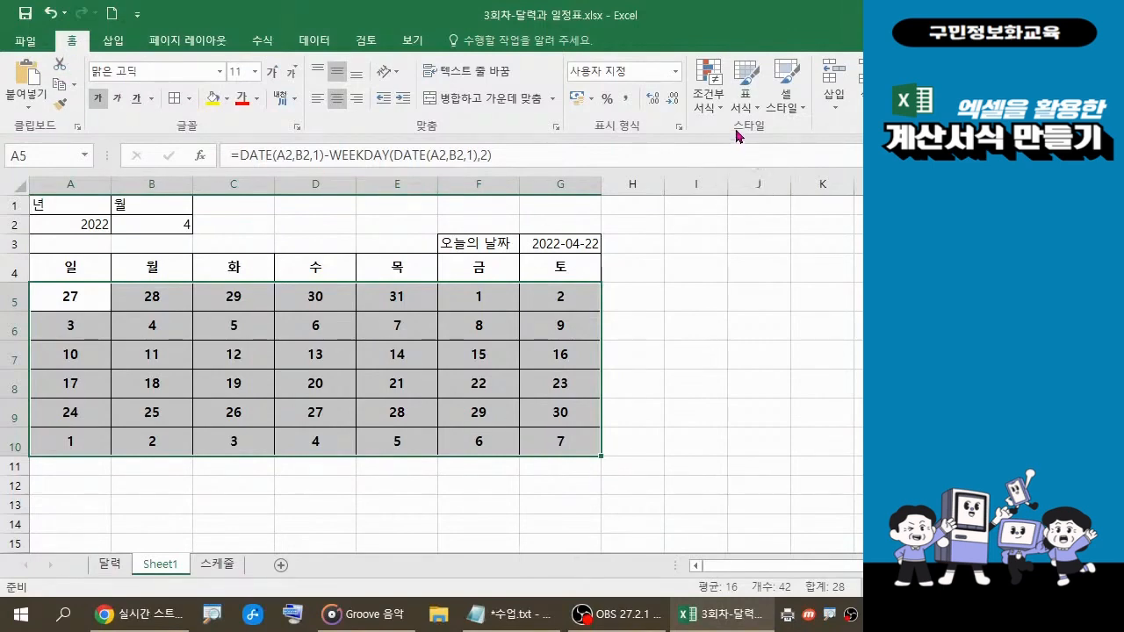
pyautogui.hotkey('ctrl', 'q')
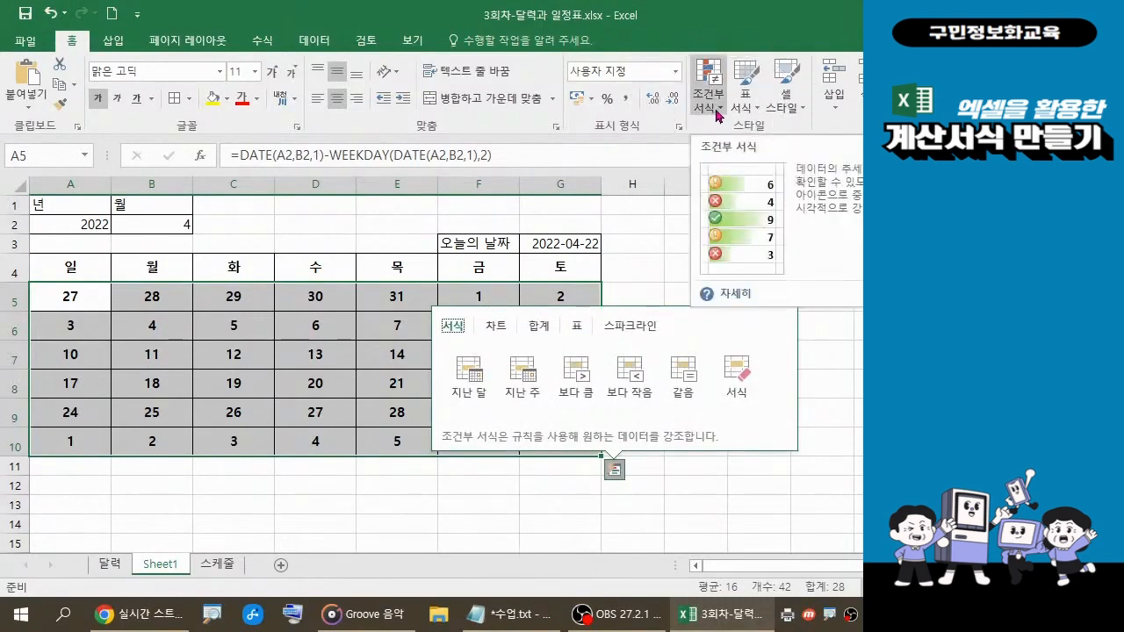
pyautogui.click(718, 112)
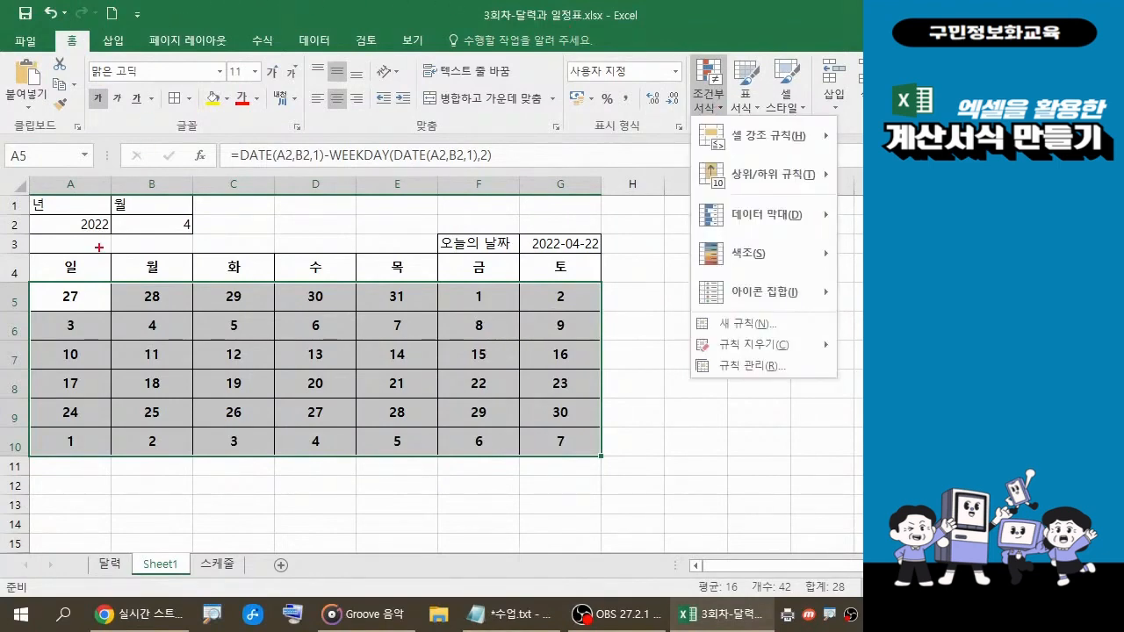
pyautogui.moveTo(25, 279)
pyautogui.mouseDown()
pyautogui.moveTo(243, 328)
pyautogui.moveTo(611, 462)
pyautogui.mouseUp()
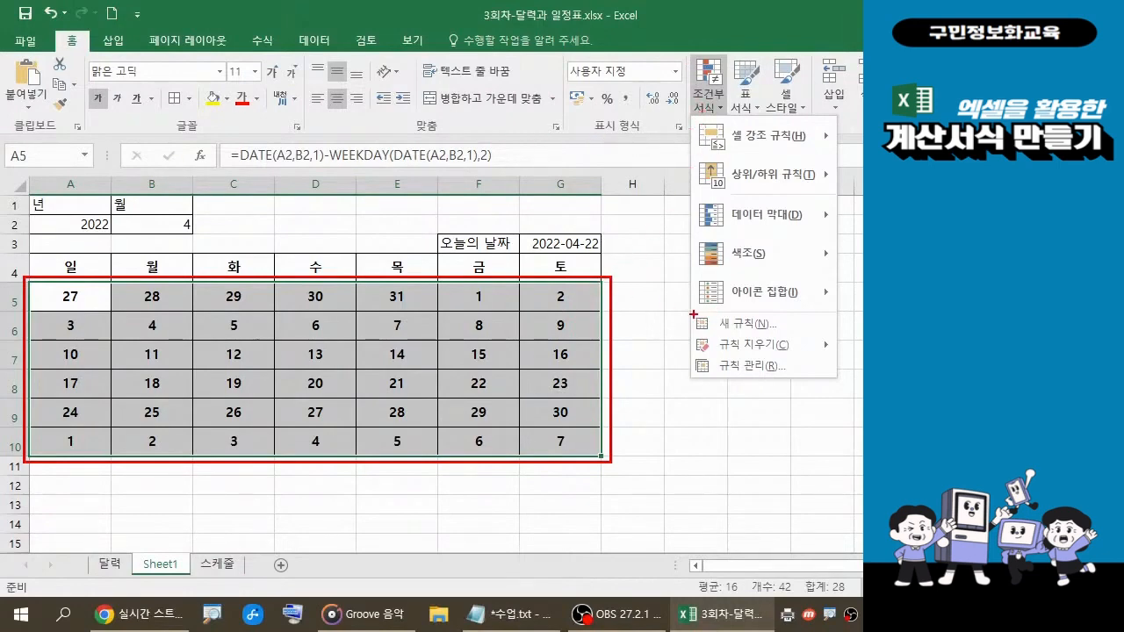
pyautogui.moveTo(679, 313)
pyautogui.mouseDown()
pyautogui.moveTo(738, 334)
pyautogui.moveTo(840, 334)
pyautogui.mouseUp()
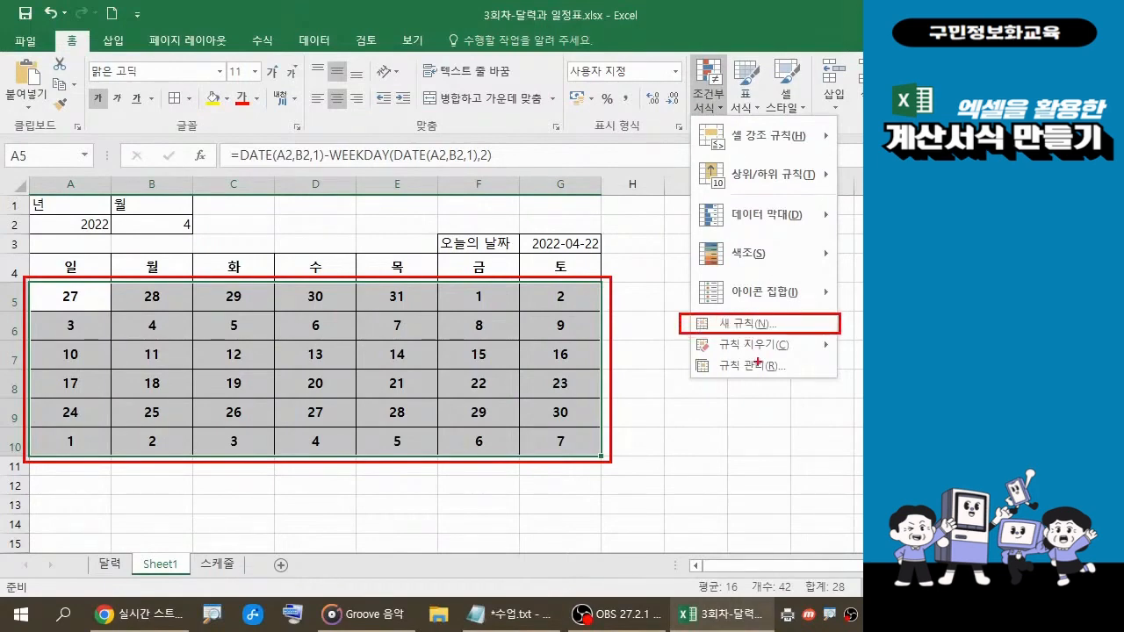
pyautogui.moveTo(705, 126)
pyautogui.mouseDown()
pyautogui.moveTo(670, 99)
pyautogui.moveTo(704, 50)
pyautogui.moveTo(729, 86)
pyautogui.moveTo(719, 123)
pyautogui.mouseUp()
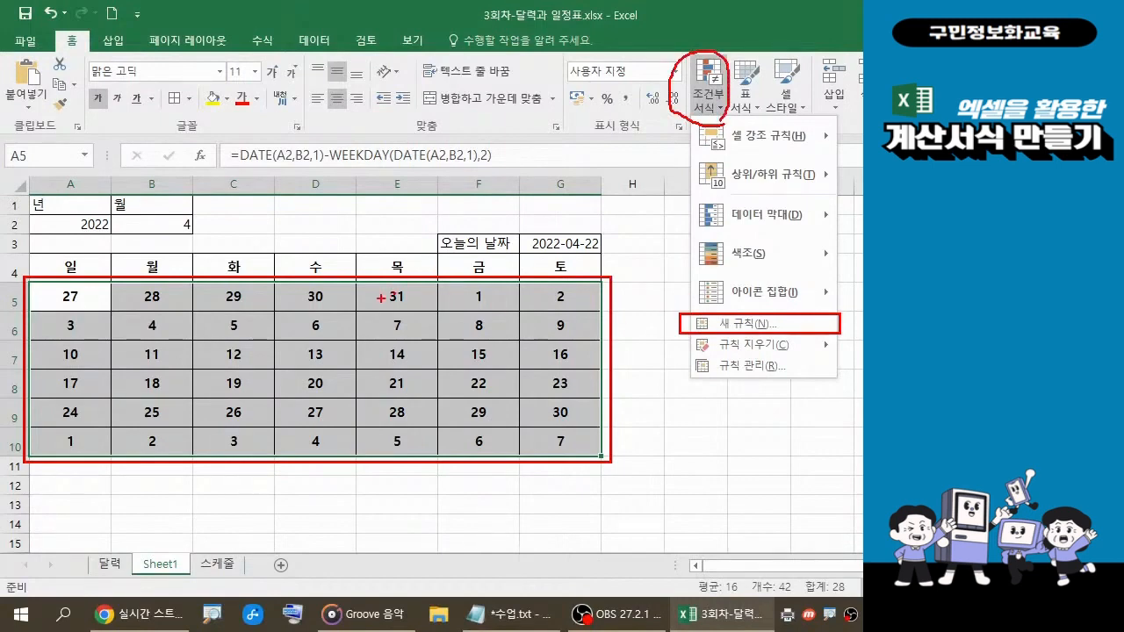
pyautogui.moveTo(381, 298)
pyautogui.mouseDown()
pyautogui.moveTo(415, 235)
pyautogui.moveTo(388, 241)
pyautogui.moveTo(363, 221)
pyautogui.moveTo(390, 213)
pyautogui.moveTo(392, 245)
pyautogui.mouseUp()
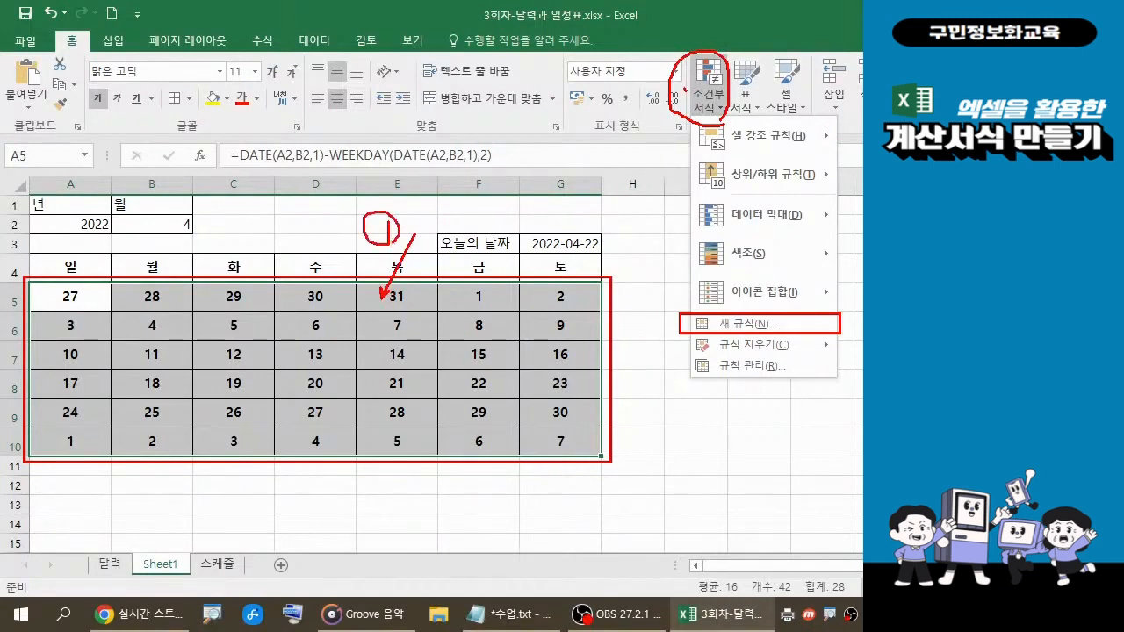
pyautogui.moveTo(684, 88)
pyautogui.mouseDown()
pyautogui.moveTo(695, 88)
pyautogui.moveTo(685, 110)
pyautogui.moveTo(706, 95)
pyautogui.mouseUp()
pyautogui.moveTo(684, 323)
pyautogui.mouseDown()
pyautogui.moveTo(691, 332)
pyautogui.moveTo(650, 353)
pyautogui.moveTo(667, 376)
pyautogui.moveTo(636, 352)
pyautogui.moveTo(664, 334)
pyautogui.moveTo(665, 374)
pyautogui.mouseUp()
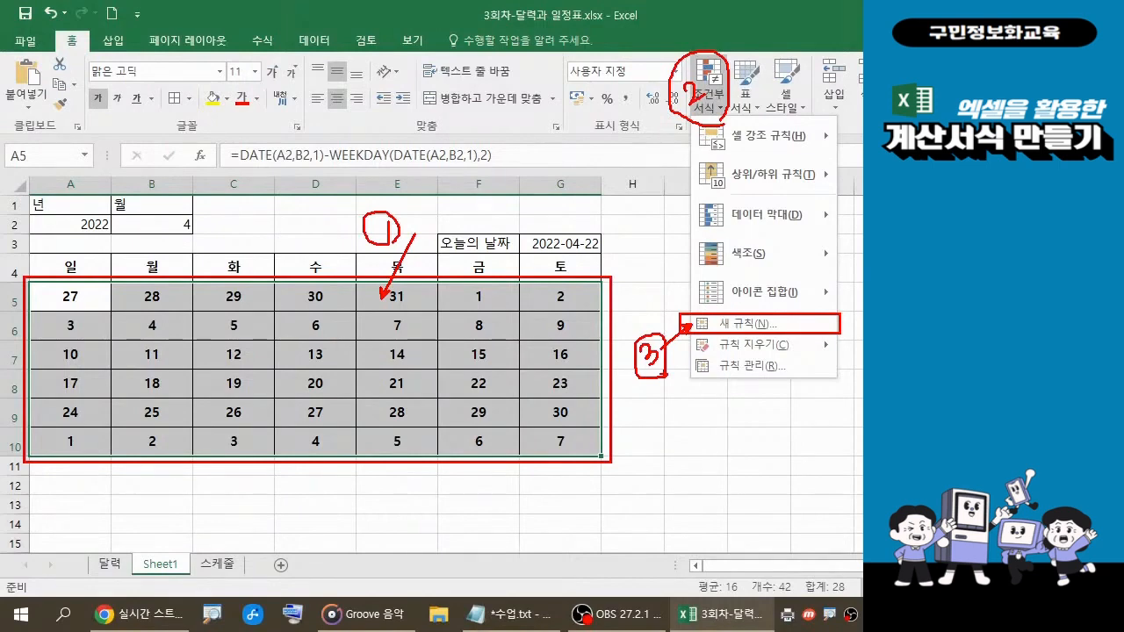
pyautogui.press('Escape')
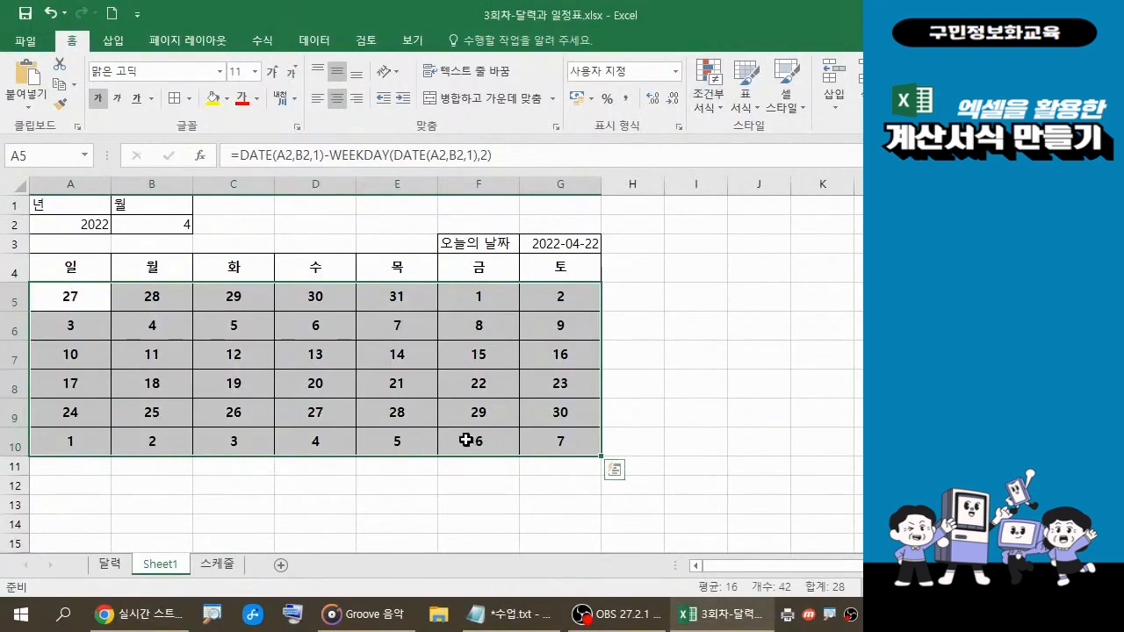
# Start a new conditional formatting rule for the selected dates with the formula-based rule type (수식을 사용하여 서식을 지정할 셀 결정)
pyautogui.hotkey('ctrl', 'q')
pyautogui.click(723, 113)
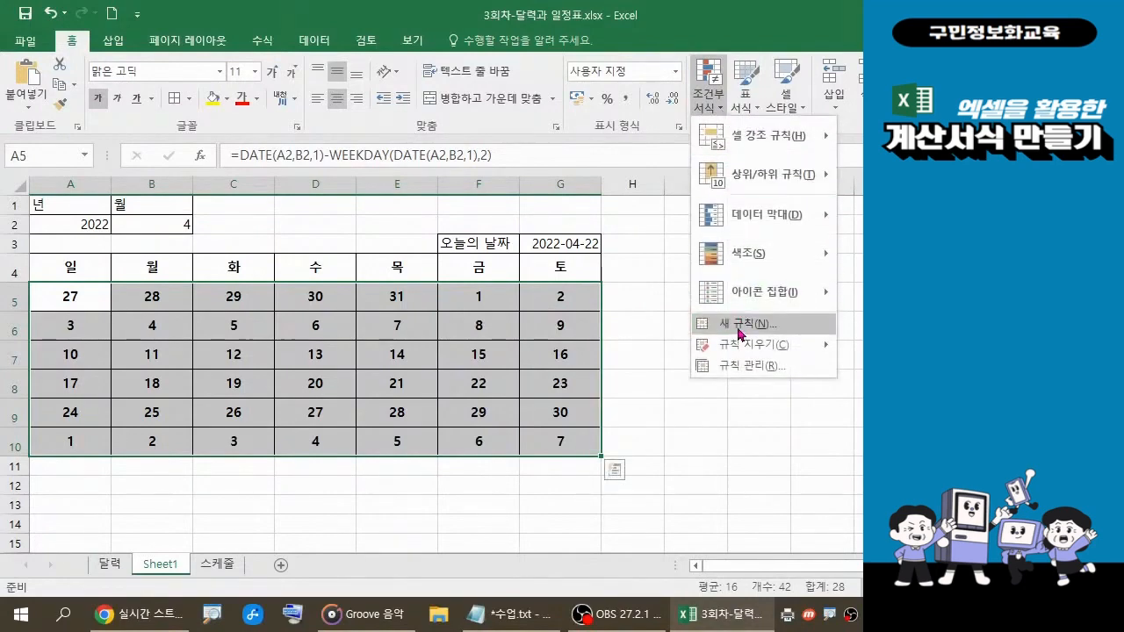
pyautogui.hotkey('ctrl', 'q')
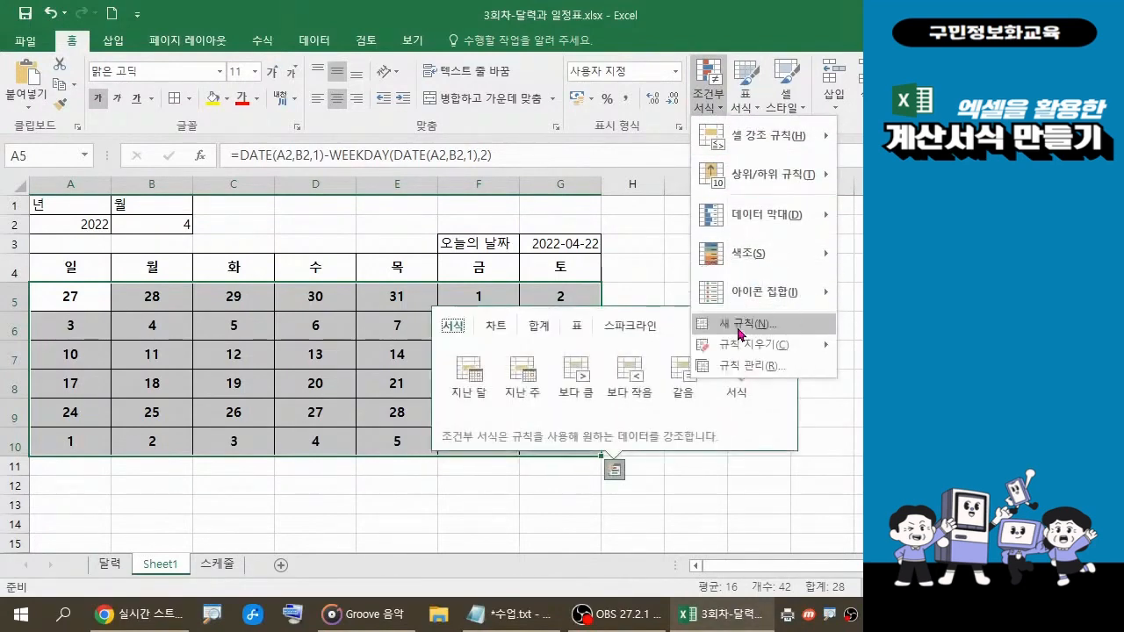
pyautogui.click(752, 326)
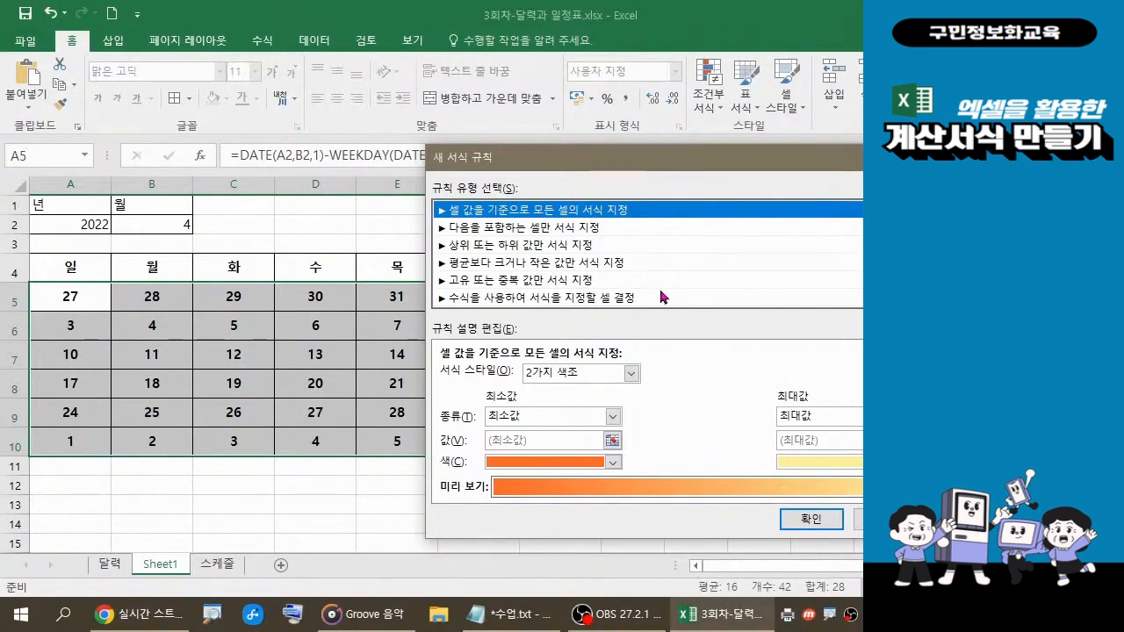
pyautogui.click(573, 301)
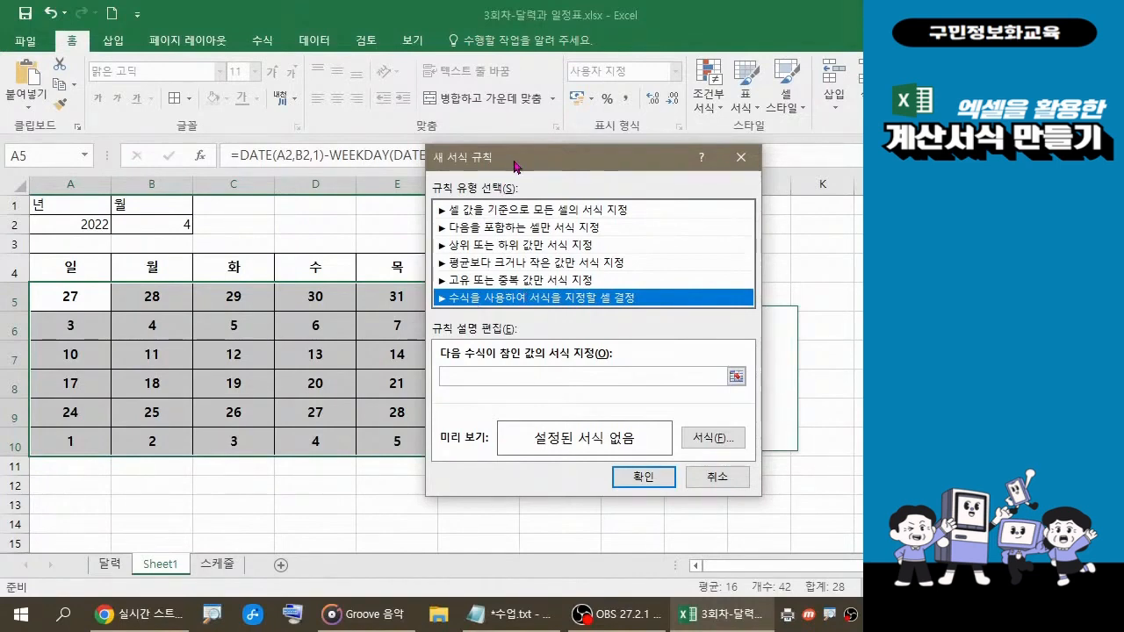
pyautogui.moveTo(513, 167); pyautogui.dragTo(440, 149)
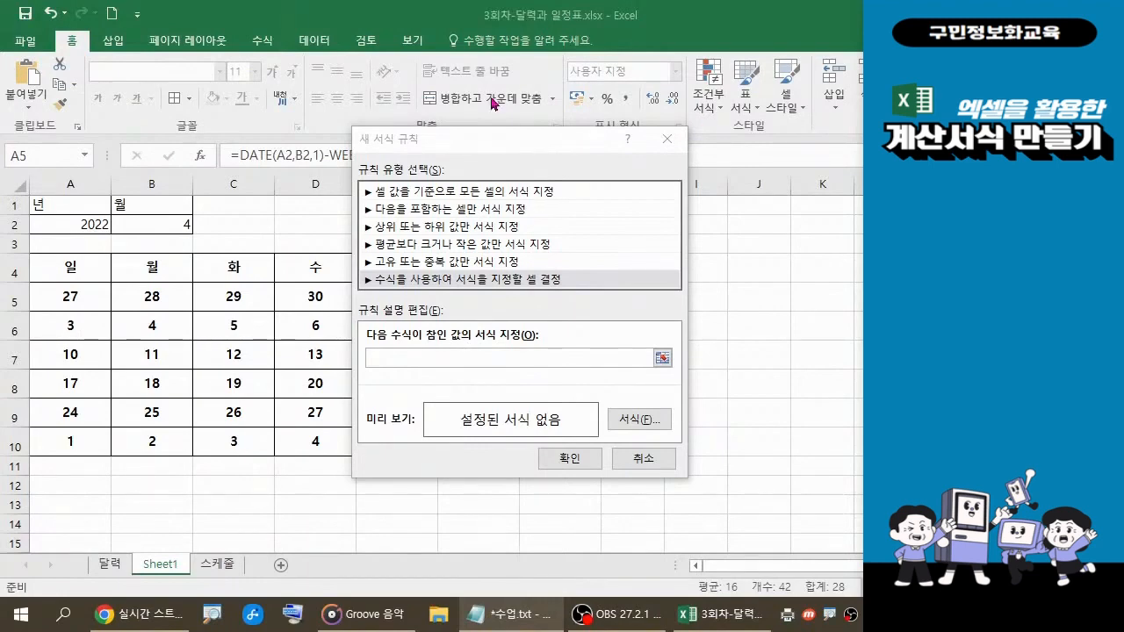
pyautogui.moveTo(505, 143); pyautogui.dragTo(418, 141)
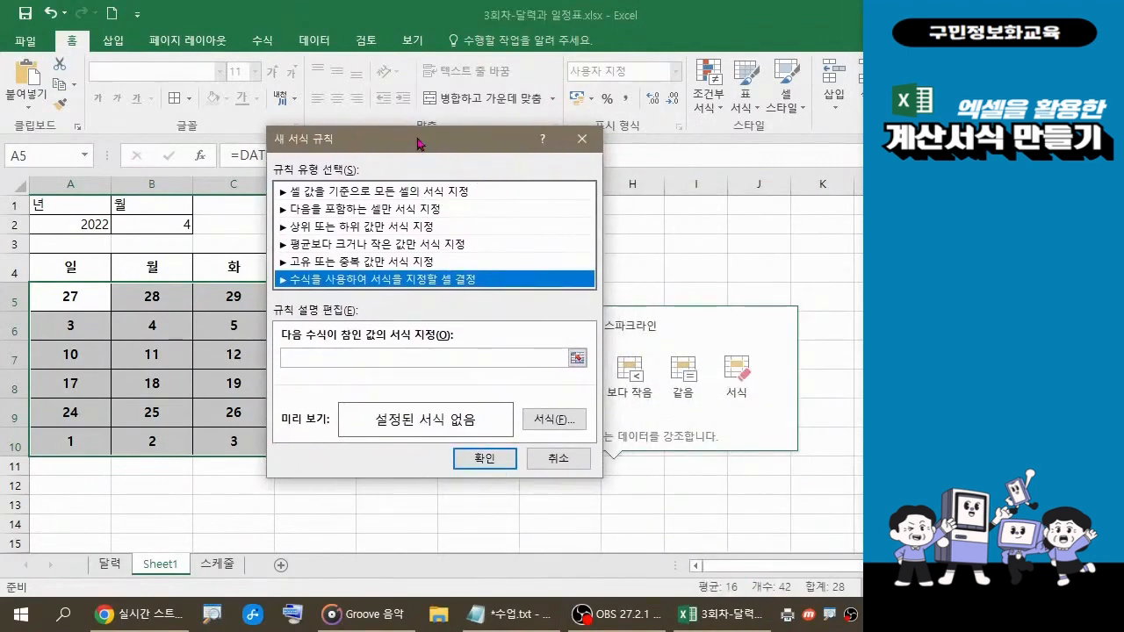
# Begin the rule formula as =month(A5, with A5 as a fully relative reference
pyautogui.hotkey('alt', 'Tab')
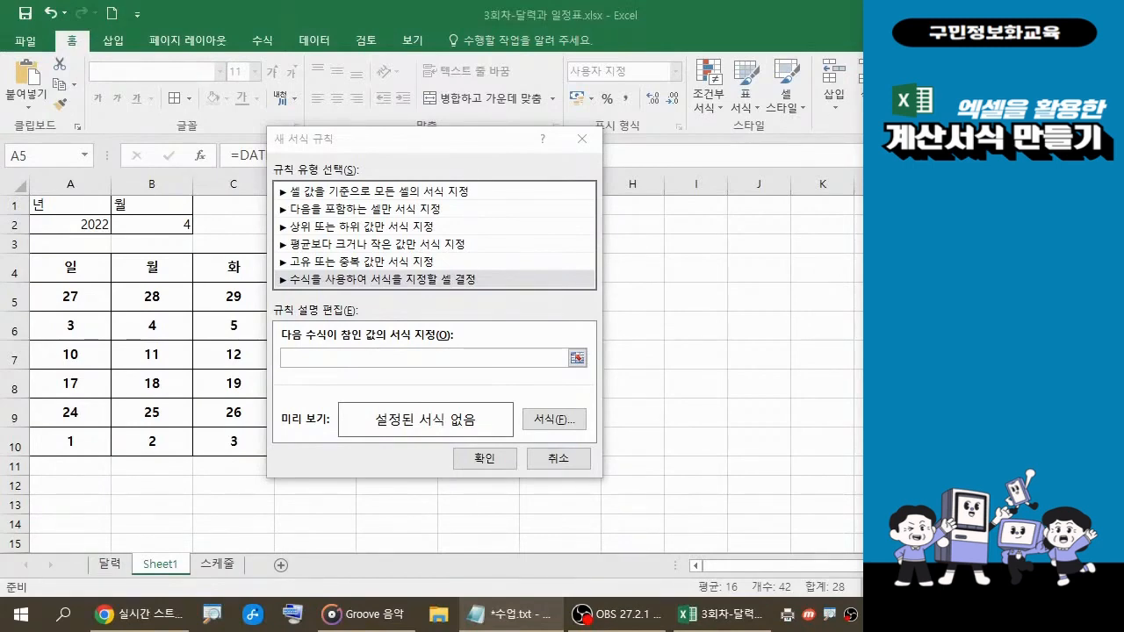
pyautogui.click(345, 354)
pyautogui.click(345, 354)
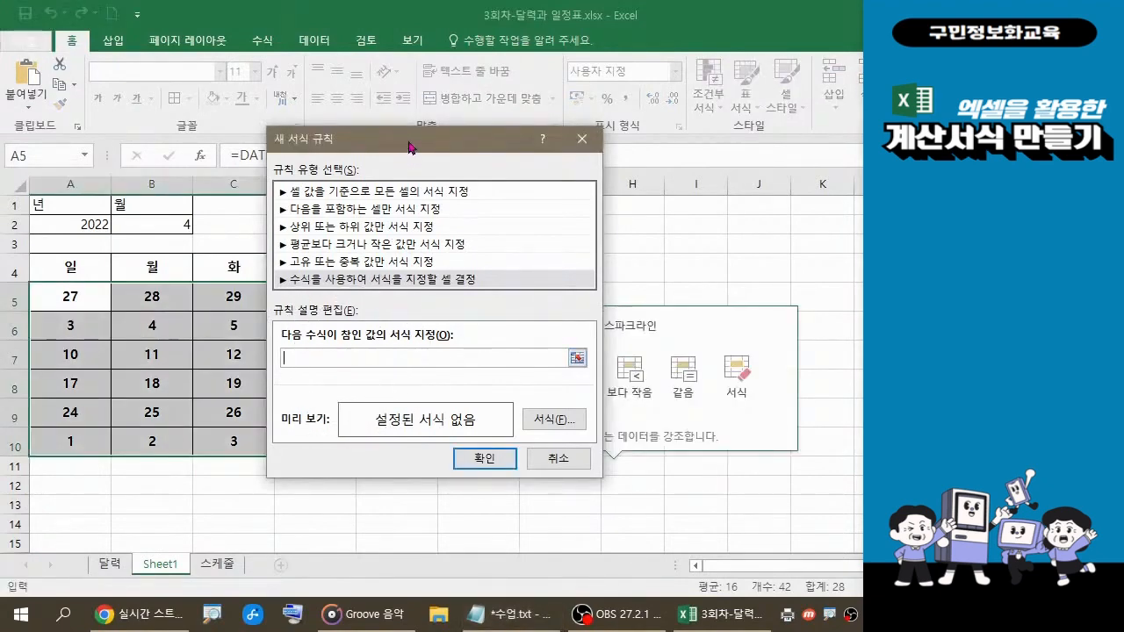
pyautogui.moveTo(409, 141); pyautogui.dragTo(526, 144)
pyautogui.click(420, 361)
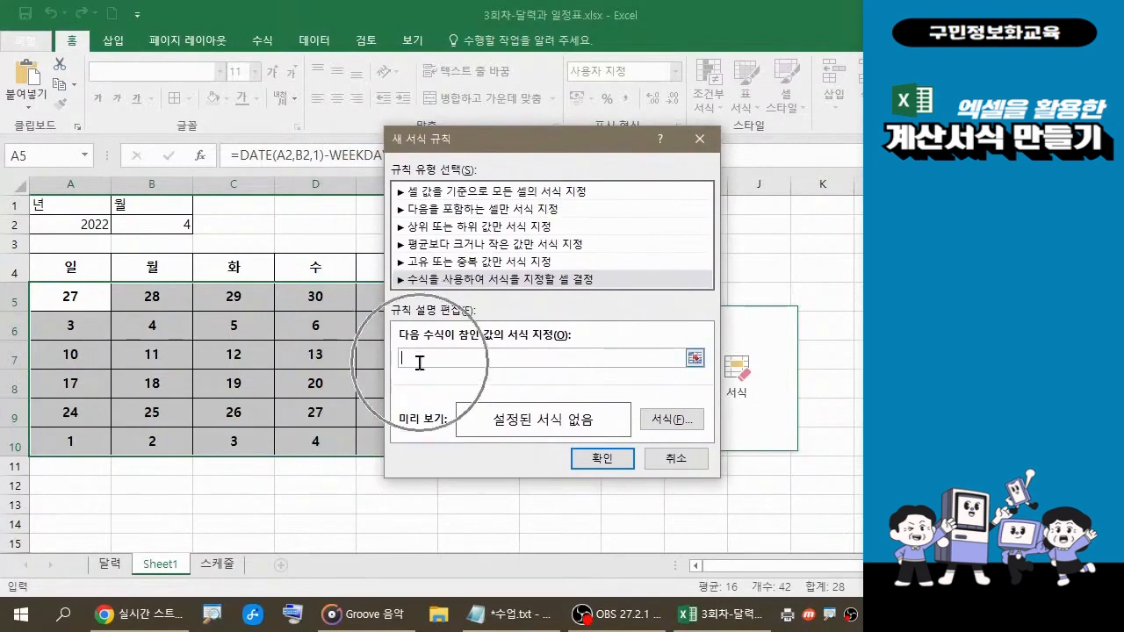
pyautogui.click(428, 358)
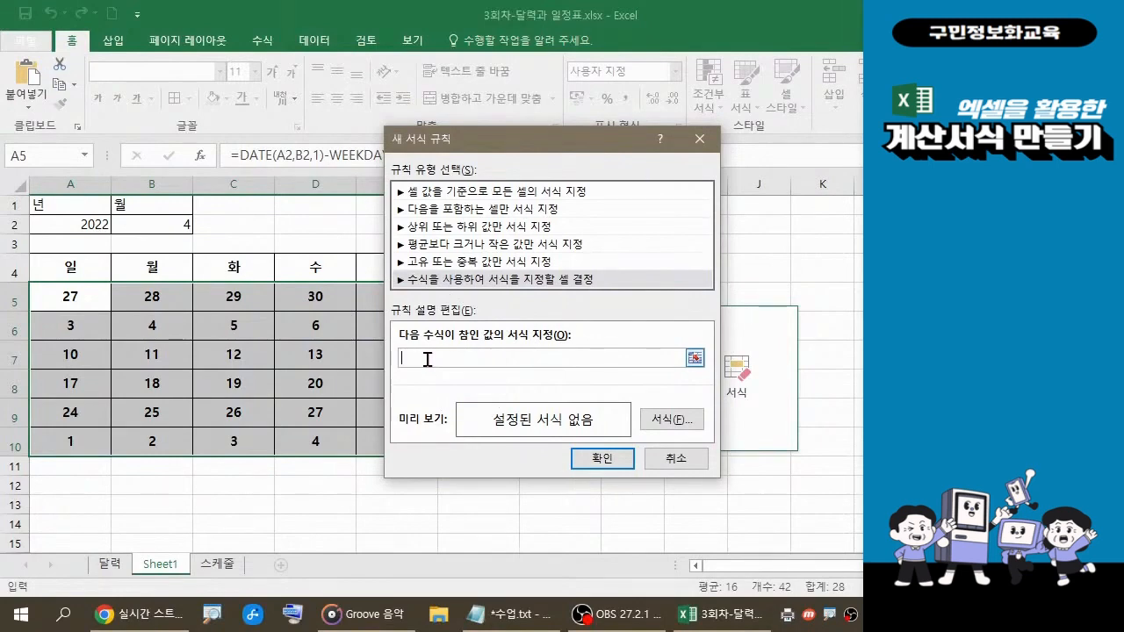
pyautogui.write('=')
pyautogui.write('month')
pyautogui.write('(')
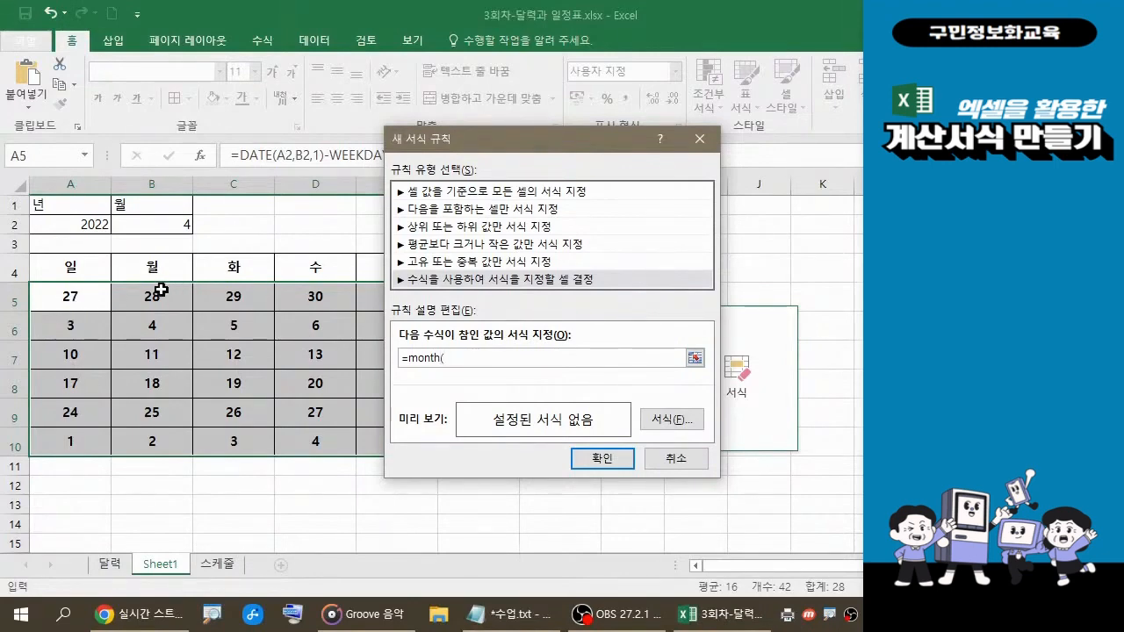
pyautogui.click(78, 298)
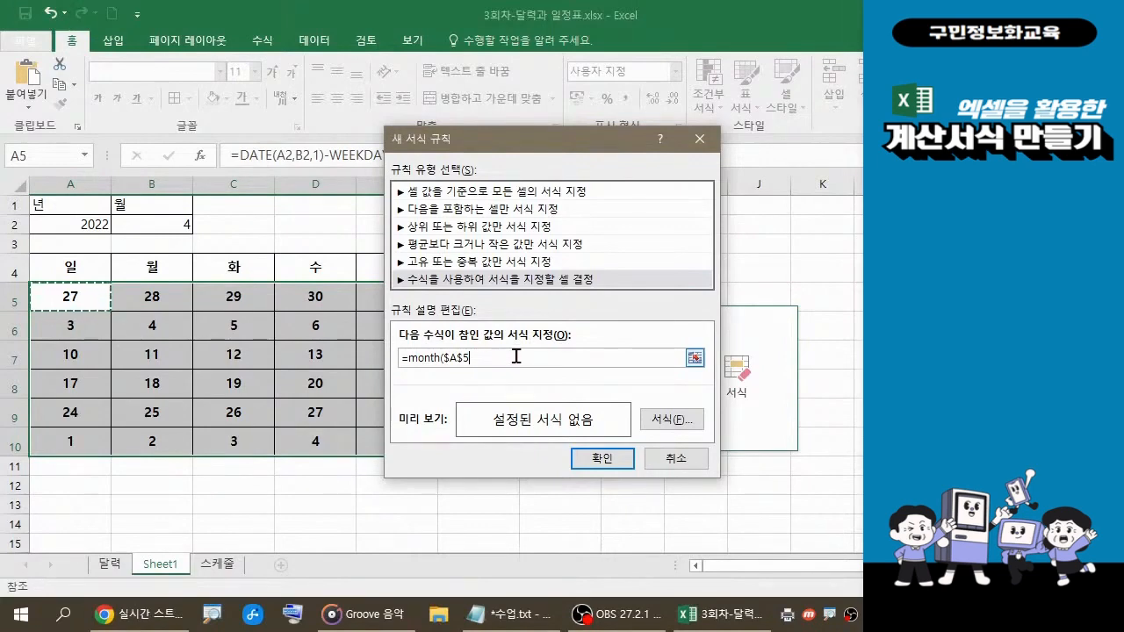
pyautogui.press('F4')
pyautogui.press('F4')
pyautogui.press('F4')
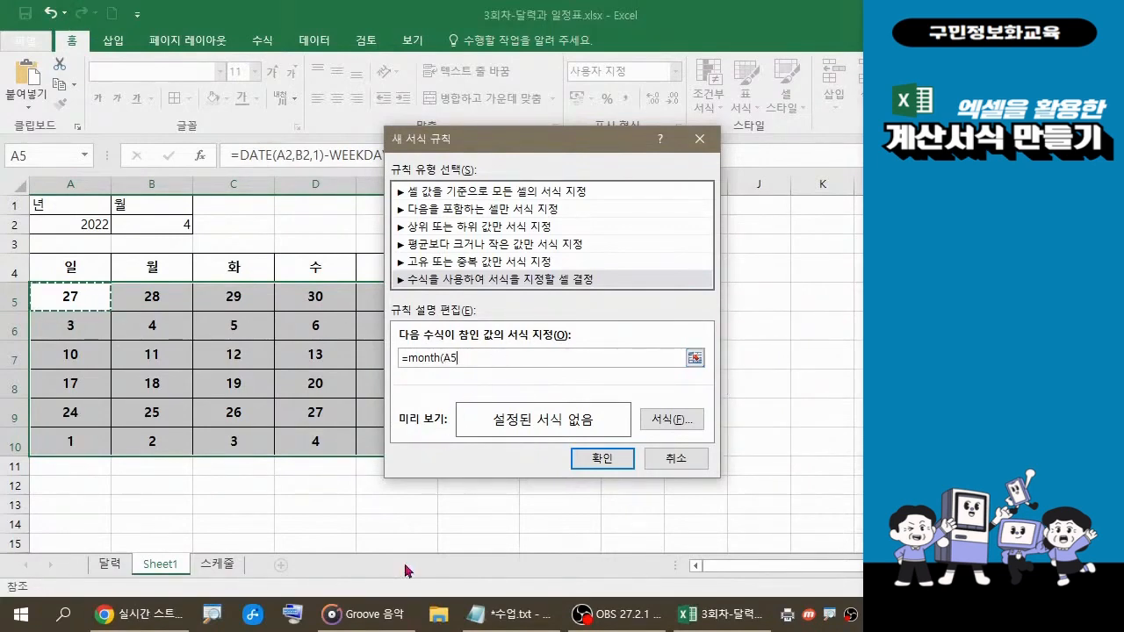
pyautogui.click(293, 617)
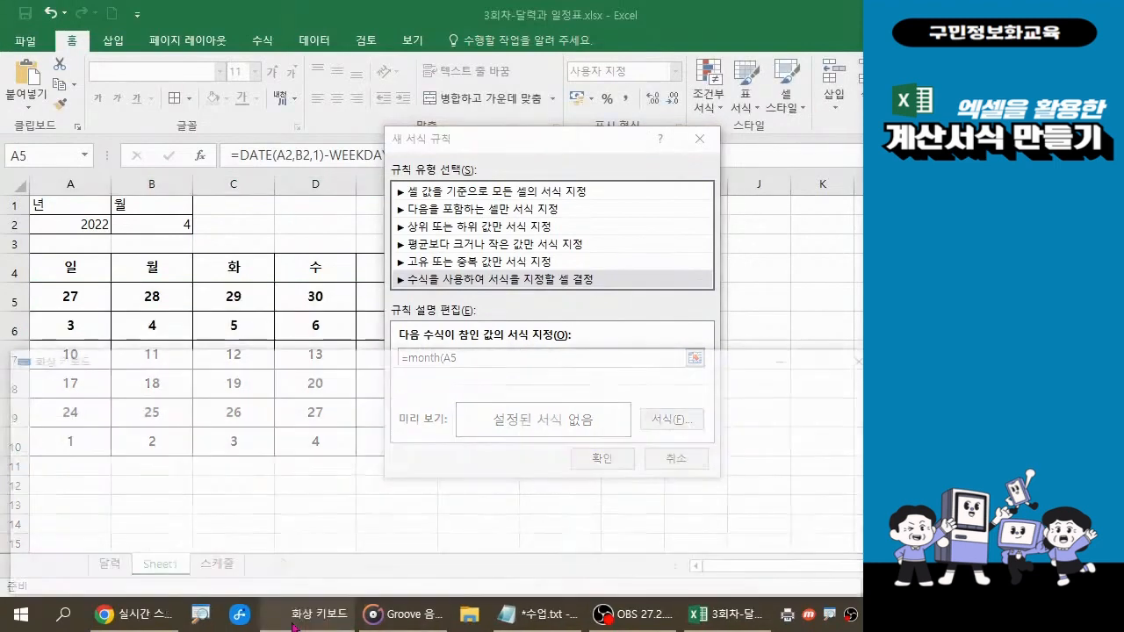
pyautogui.click(21, 587)
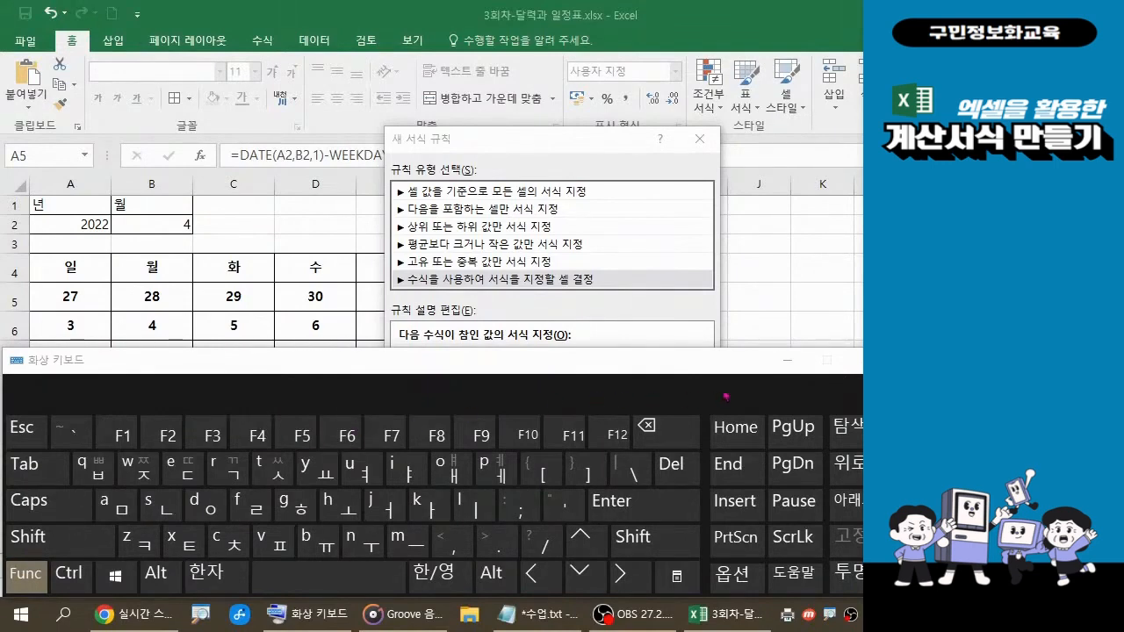
pyautogui.click(788, 360)
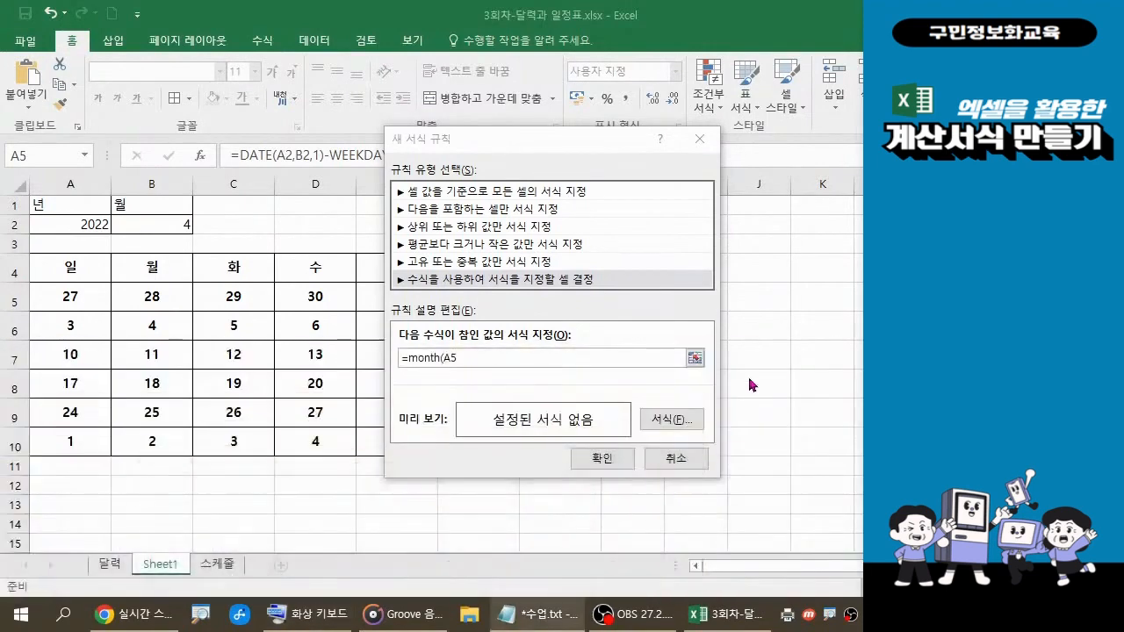
# Complete the rule formula as =month(A5)<>$B$2 to compare each date's month with the chosen month cell
pyautogui.click(474, 358)
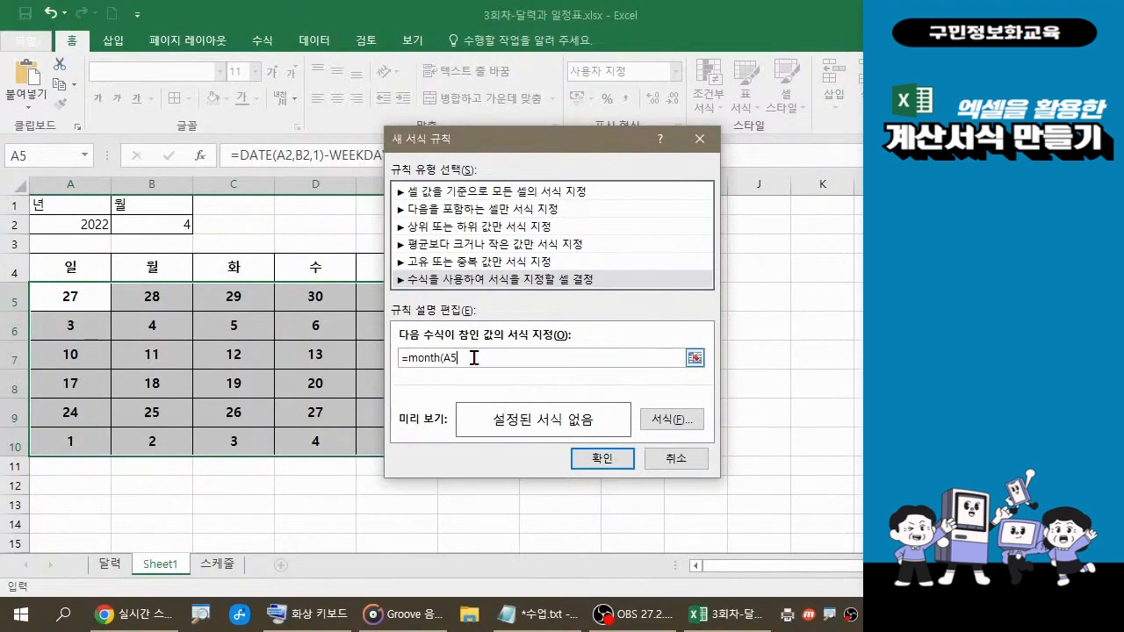
pyautogui.write(')')
pyautogui.write('<>')
pyautogui.click(163, 228)
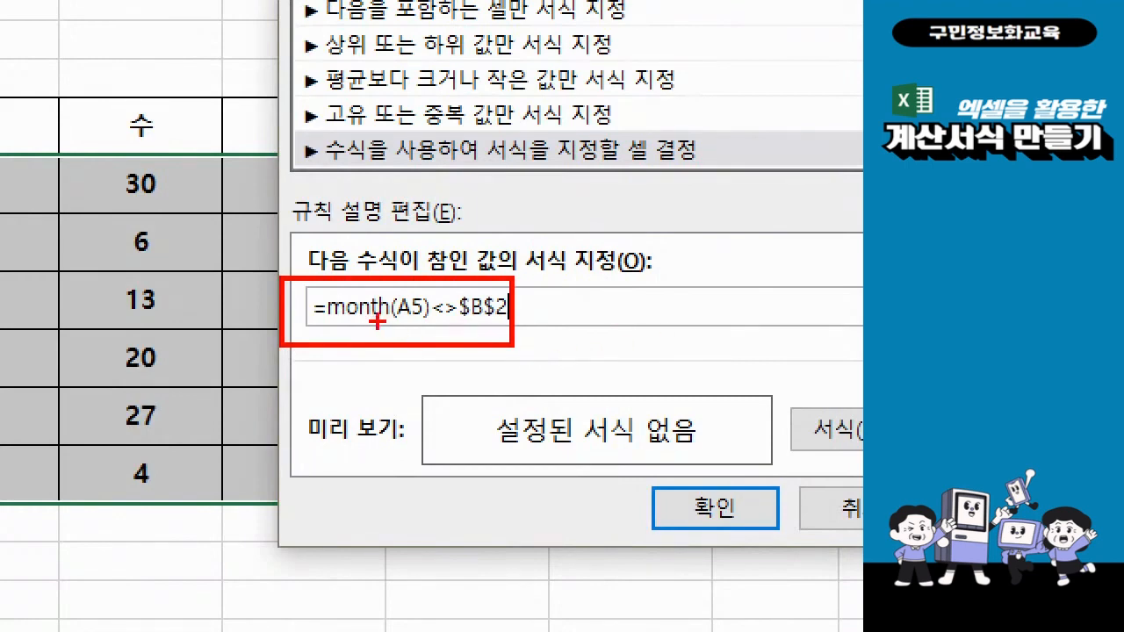
pyautogui.moveTo(379, 322)
pyautogui.mouseDown()
pyautogui.moveTo(392, 327)
pyautogui.moveTo(362, 319)
pyautogui.moveTo(372, 340)
pyautogui.moveTo(411, 334)
pyautogui.moveTo(369, 371)
pyautogui.moveTo(418, 344)
pyautogui.moveTo(424, 360)
pyautogui.moveTo(408, 383)
pyautogui.moveTo(436, 369)
pyautogui.mouseUp()
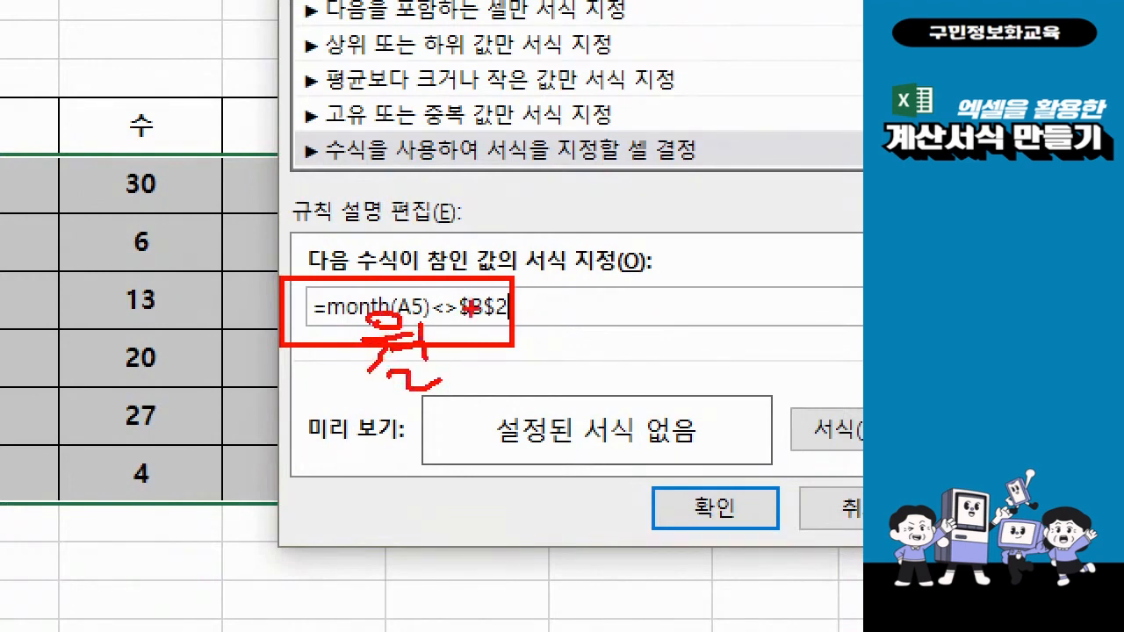
pyautogui.moveTo(563, 312)
pyautogui.mouseDown()
pyautogui.moveTo(541, 335)
pyautogui.moveTo(599, 333)
pyautogui.mouseUp()
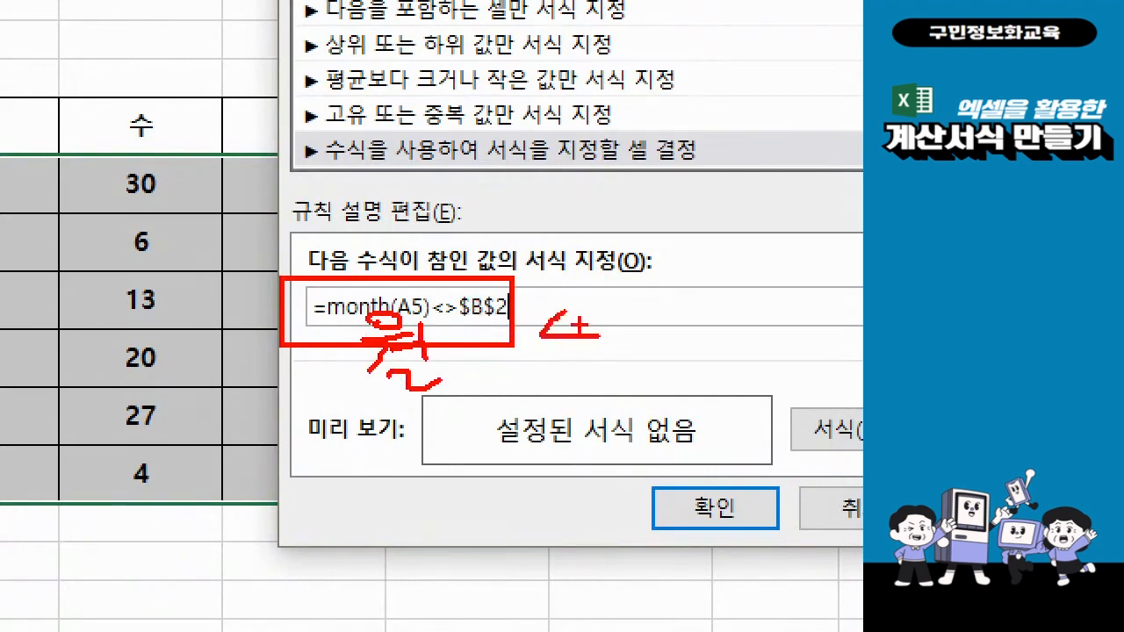
pyautogui.moveTo(580, 293)
pyautogui.mouseDown()
pyautogui.moveTo(572, 355)
pyautogui.moveTo(595, 359)
pyautogui.mouseUp()
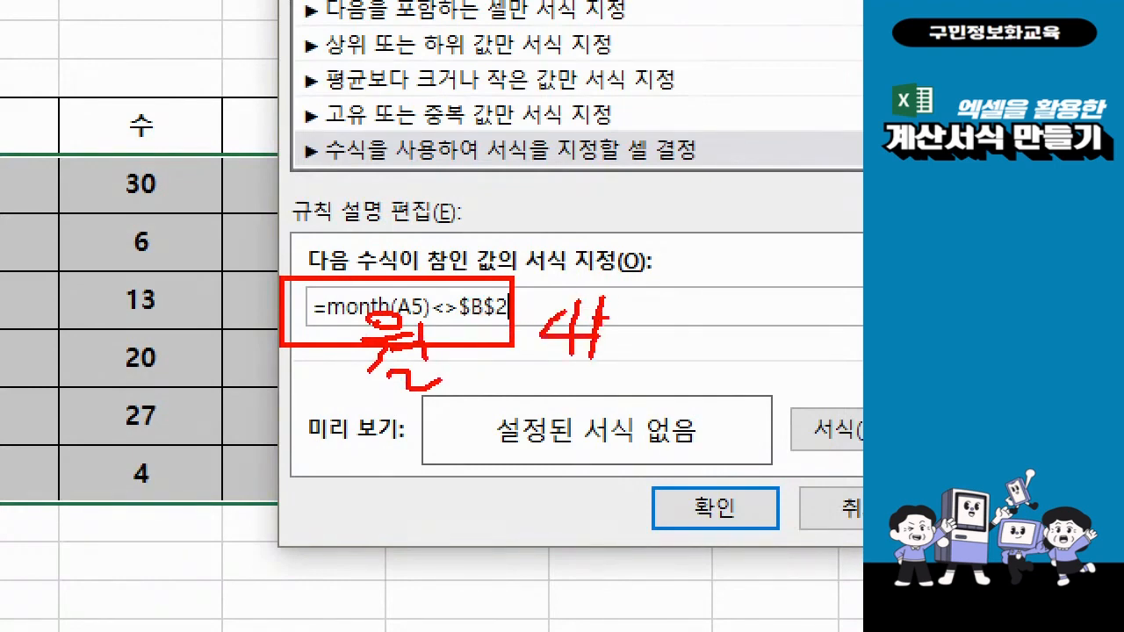
pyautogui.moveTo(606, 303)
pyautogui.mouseDown()
pyautogui.moveTo(633, 305)
pyautogui.moveTo(620, 362)
pyautogui.mouseUp()
pyautogui.moveTo(599, 318)
pyautogui.mouseDown()
pyautogui.moveTo(624, 319)
pyautogui.moveTo(621, 334)
pyautogui.mouseUp()
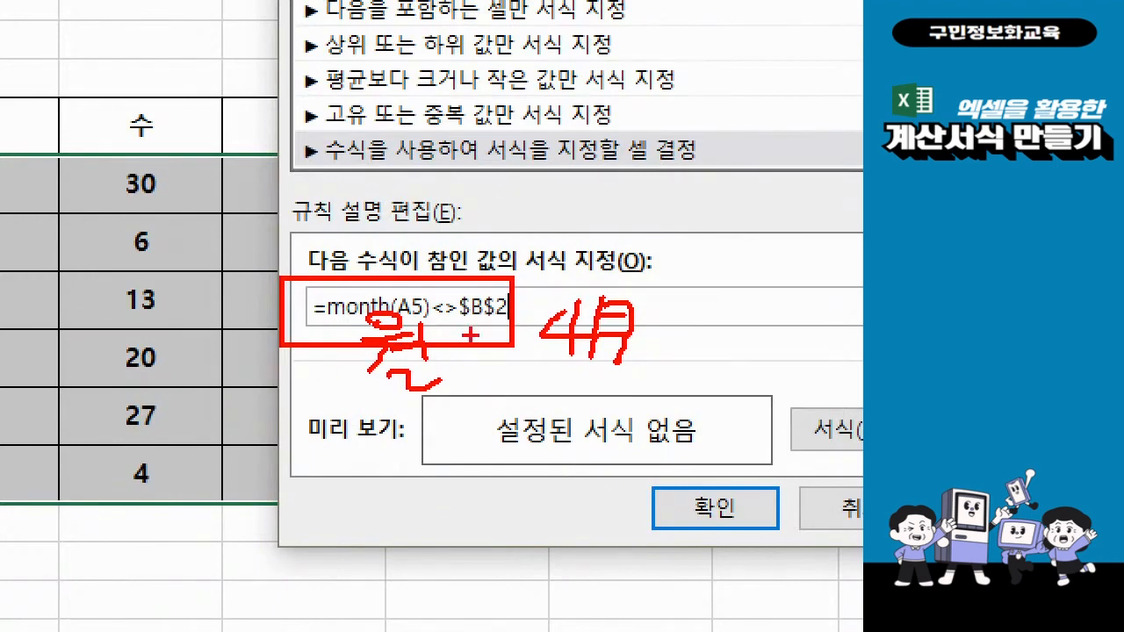
pyautogui.moveTo(485, 191)
pyautogui.mouseDown()
pyautogui.moveTo(449, 212)
pyautogui.moveTo(478, 237)
pyautogui.mouseUp()
pyautogui.moveTo(532, 185)
pyautogui.mouseDown()
pyautogui.moveTo(605, 239)
pyautogui.moveTo(532, 268)
pyautogui.mouseUp()
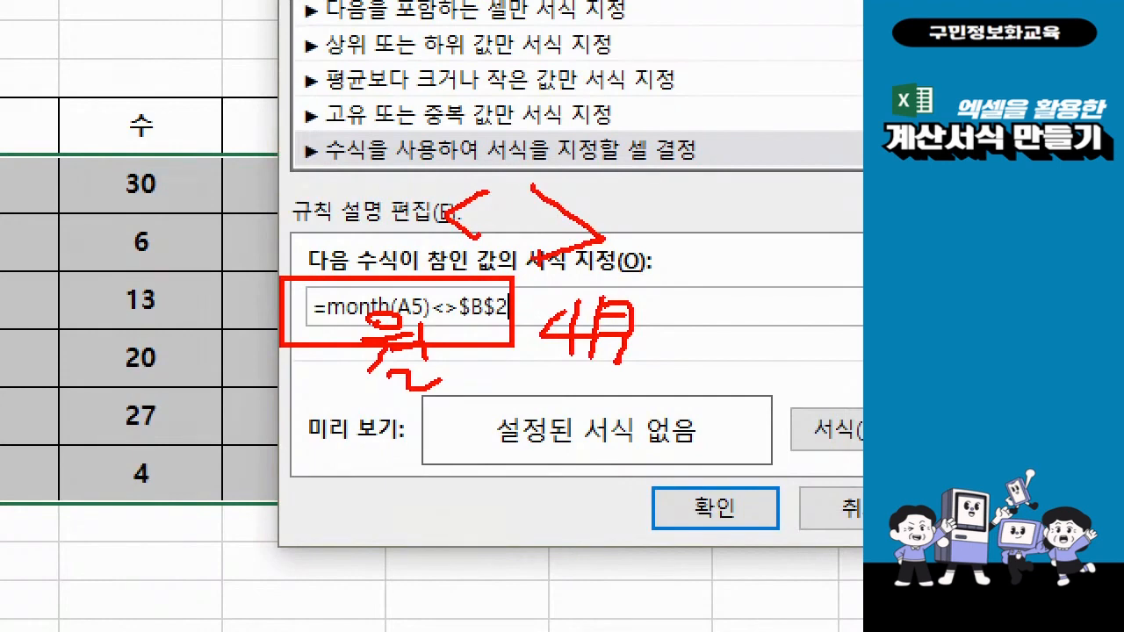
pyautogui.press('Escape')
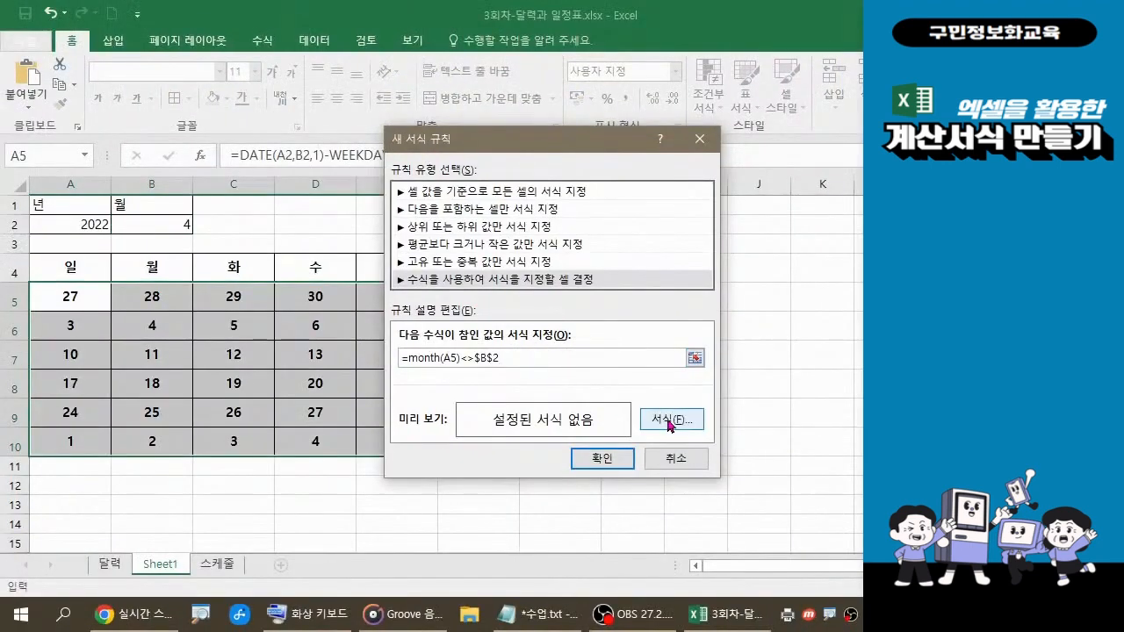
pyautogui.press('ctrl')
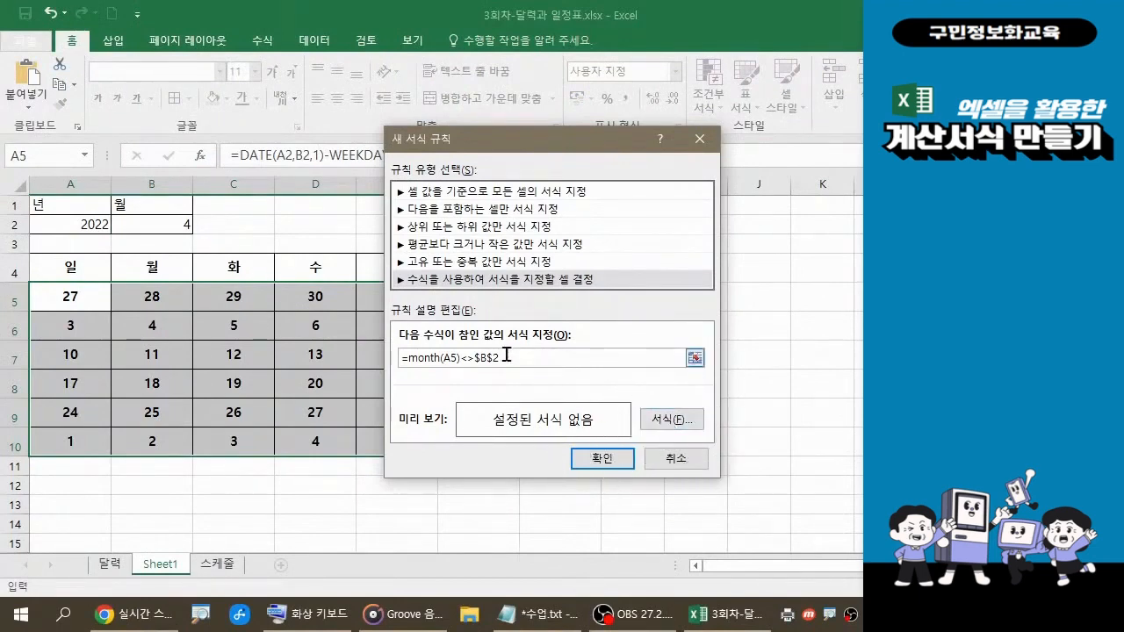
pyautogui.moveTo(505, 356); pyautogui.dragTo(433, 350)
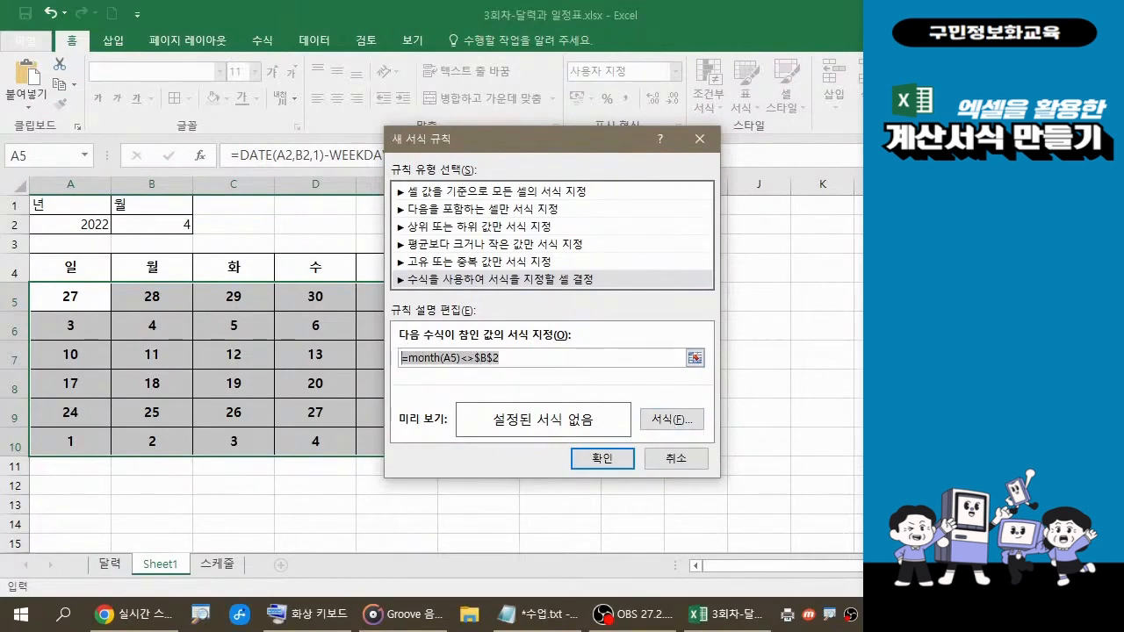
pyautogui.hotkey('alt', 'Tab')
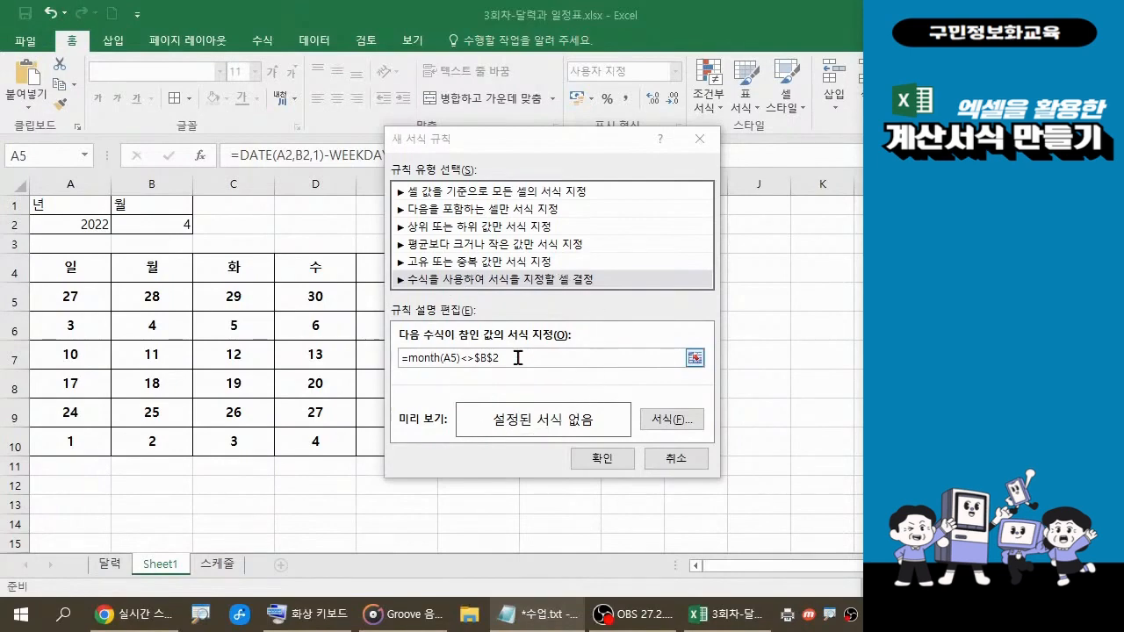
pyautogui.press('ctrl')
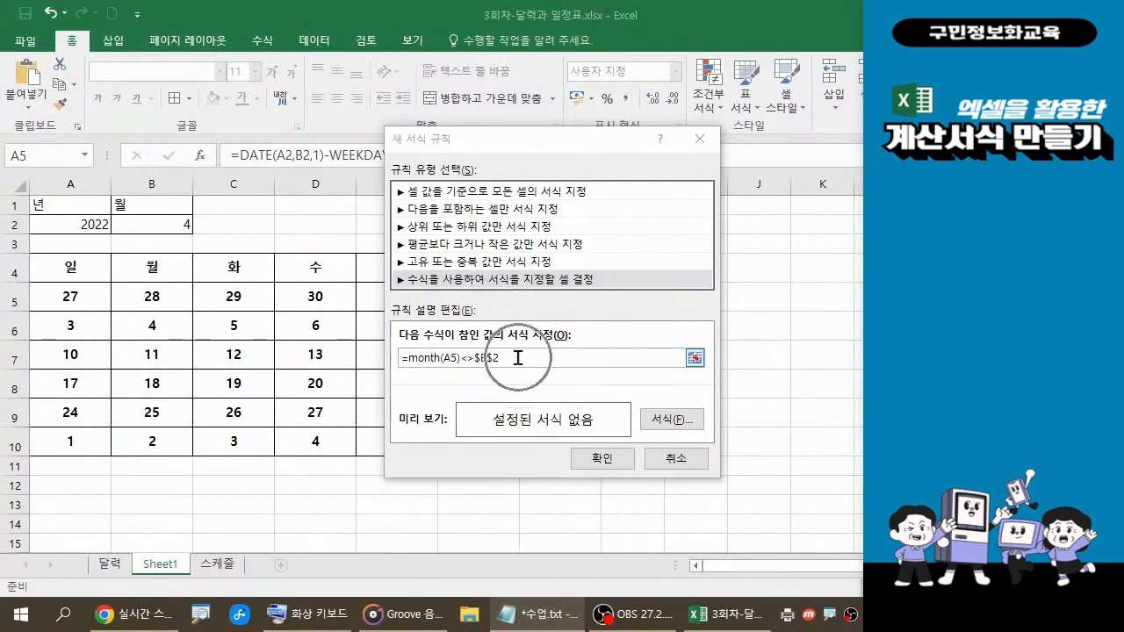
pyautogui.press('ctrl')
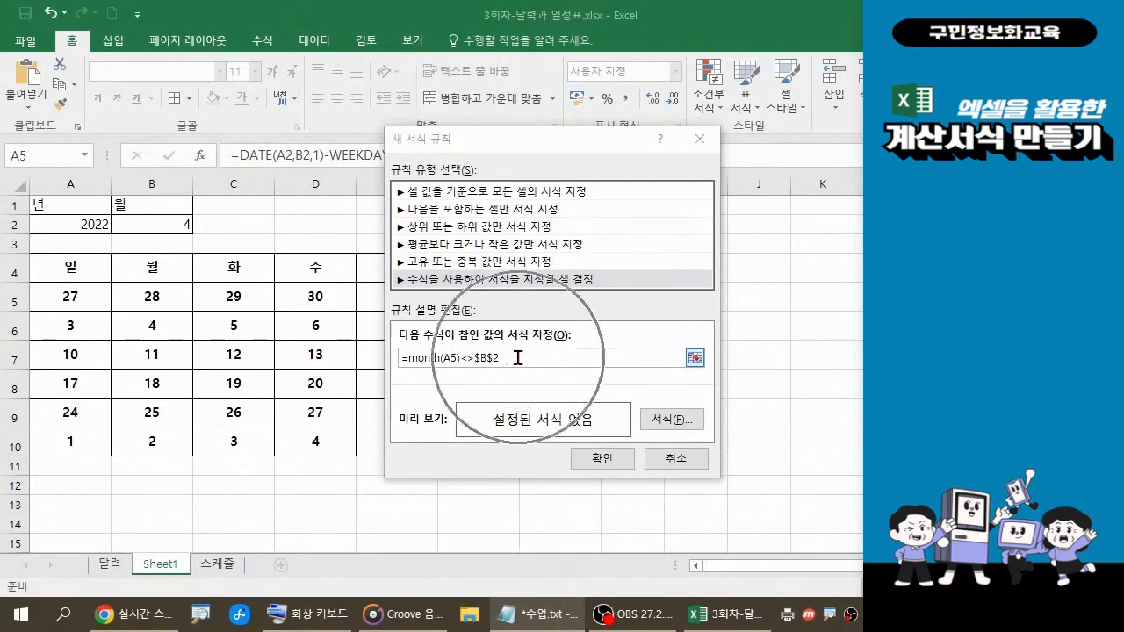
pyautogui.press('ctrl')
# Set the font colour of the new rule's format to a light grey shade from the white theme colours
pyautogui.click(679, 423)
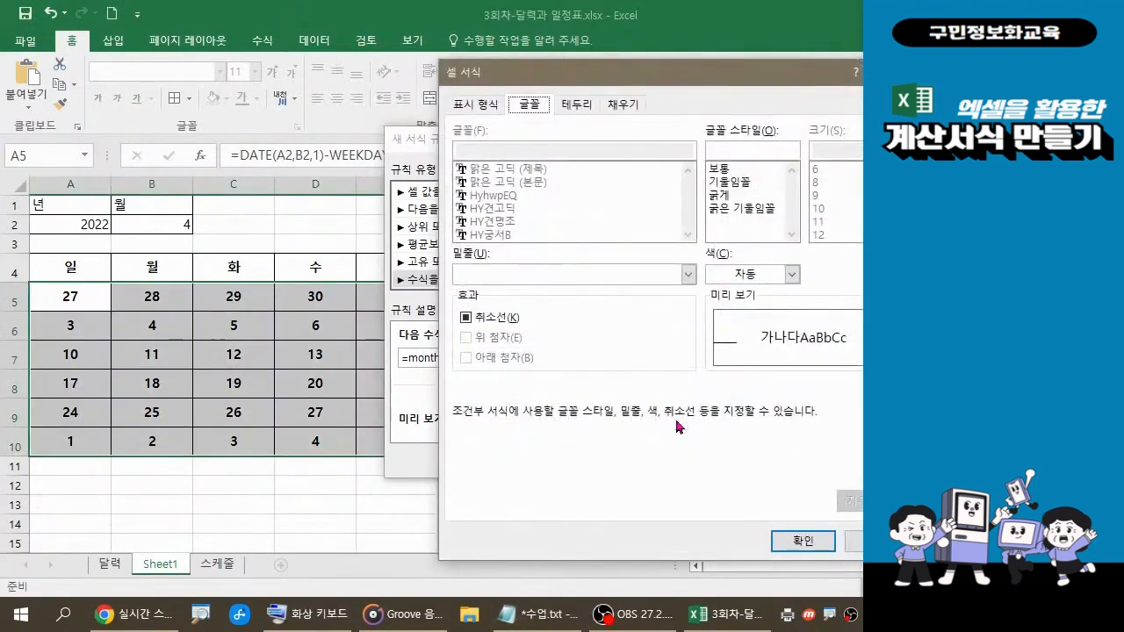
pyautogui.moveTo(674, 76); pyautogui.dragTo(485, 55)
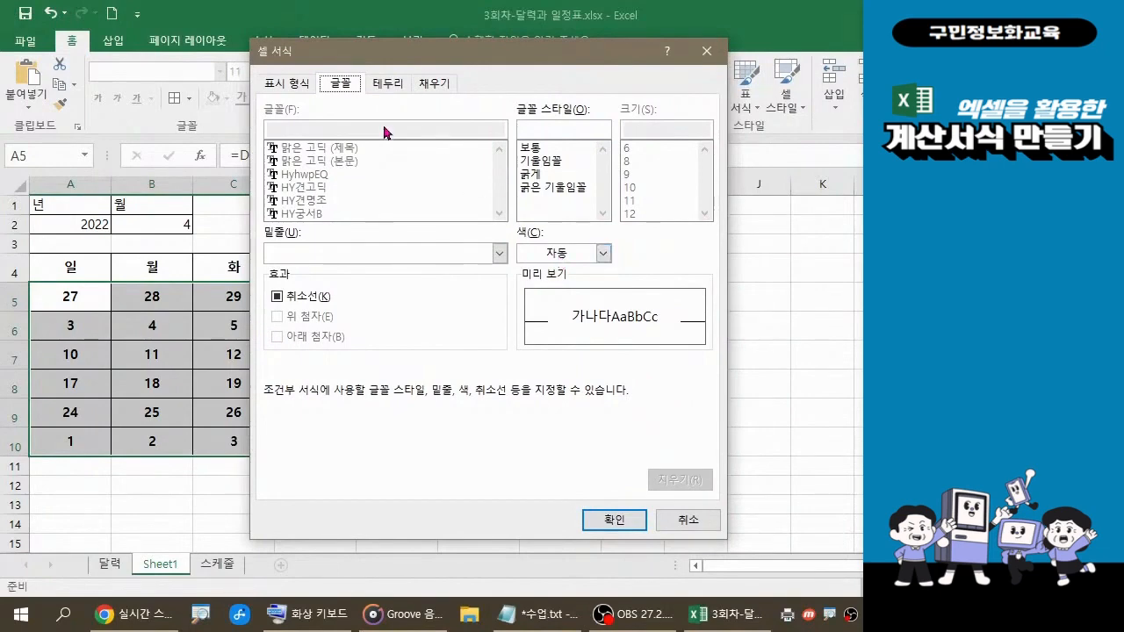
pyautogui.click(346, 83)
pyautogui.click(604, 255)
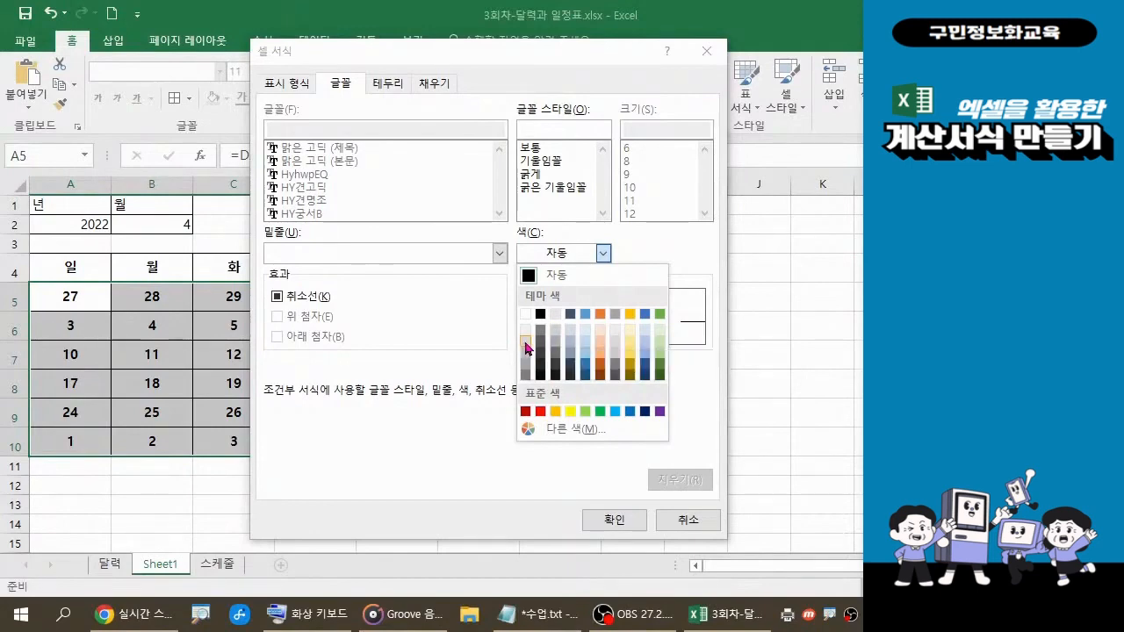
pyautogui.click(526, 347)
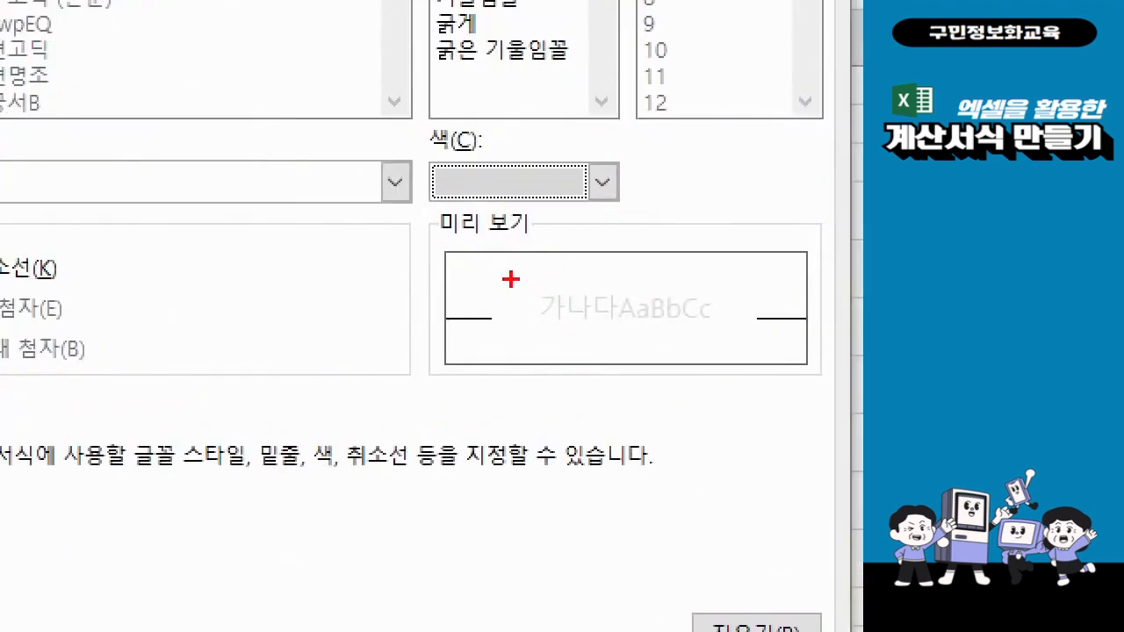
pyautogui.moveTo(510, 278); pyautogui.dragTo(754, 347)
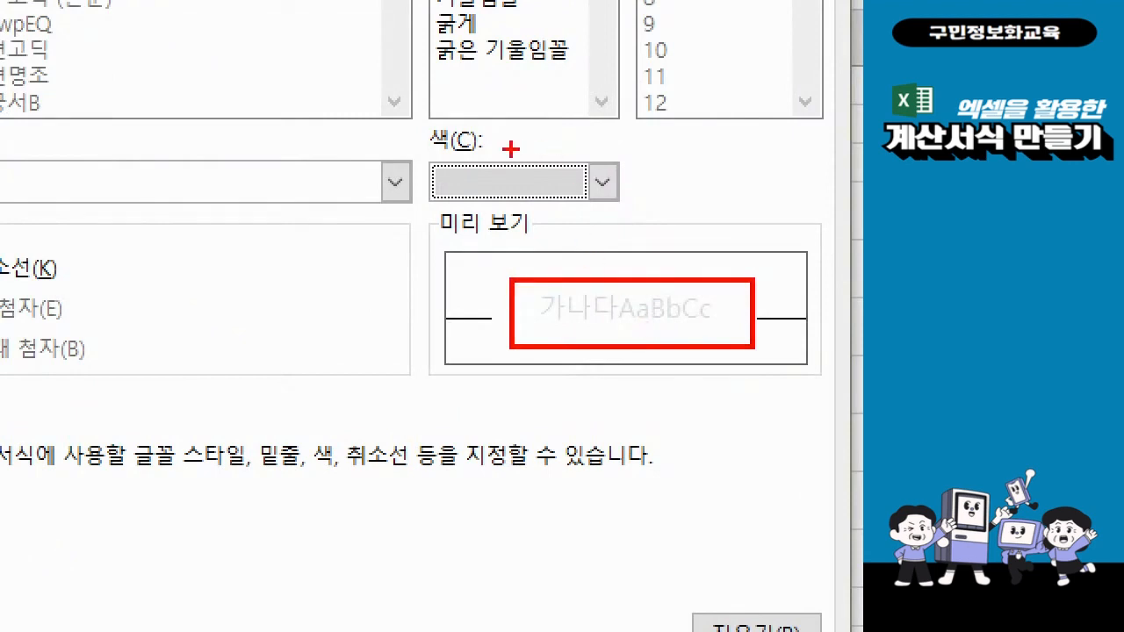
pyautogui.moveTo(433, 160); pyautogui.dragTo(584, 209)
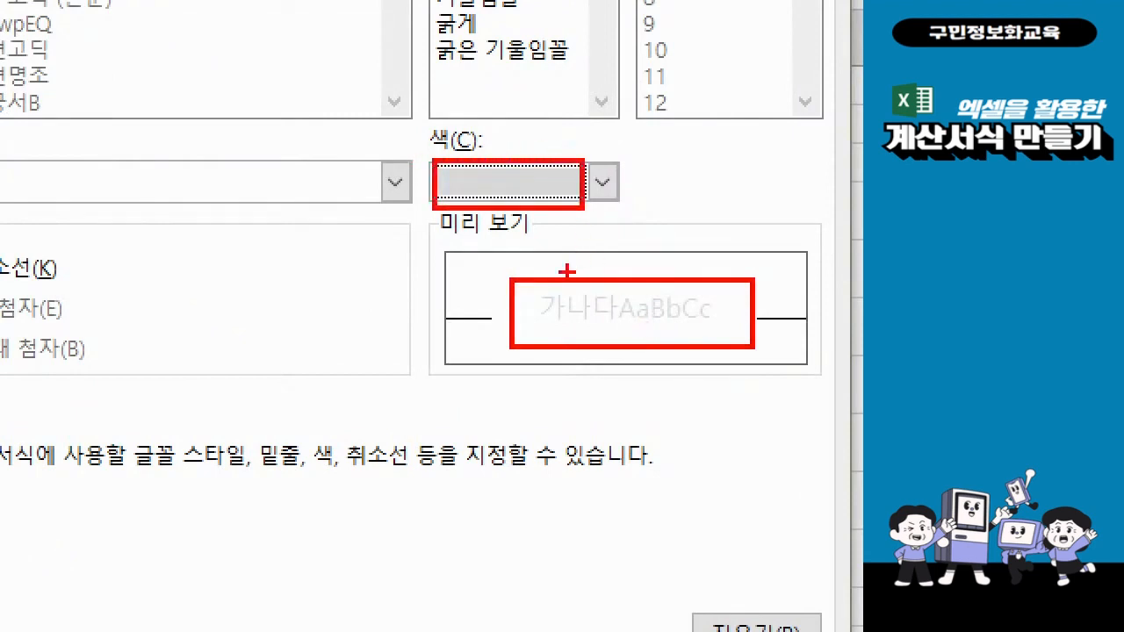
pyautogui.moveTo(573, 293); pyautogui.dragTo(514, 174)
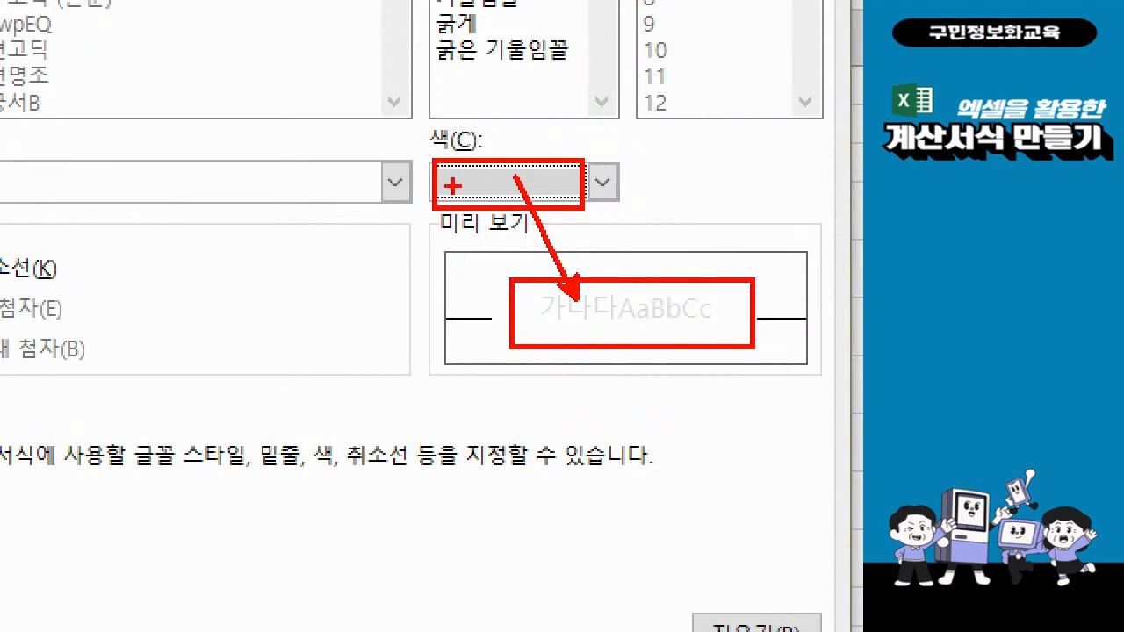
pyautogui.press('Escape')
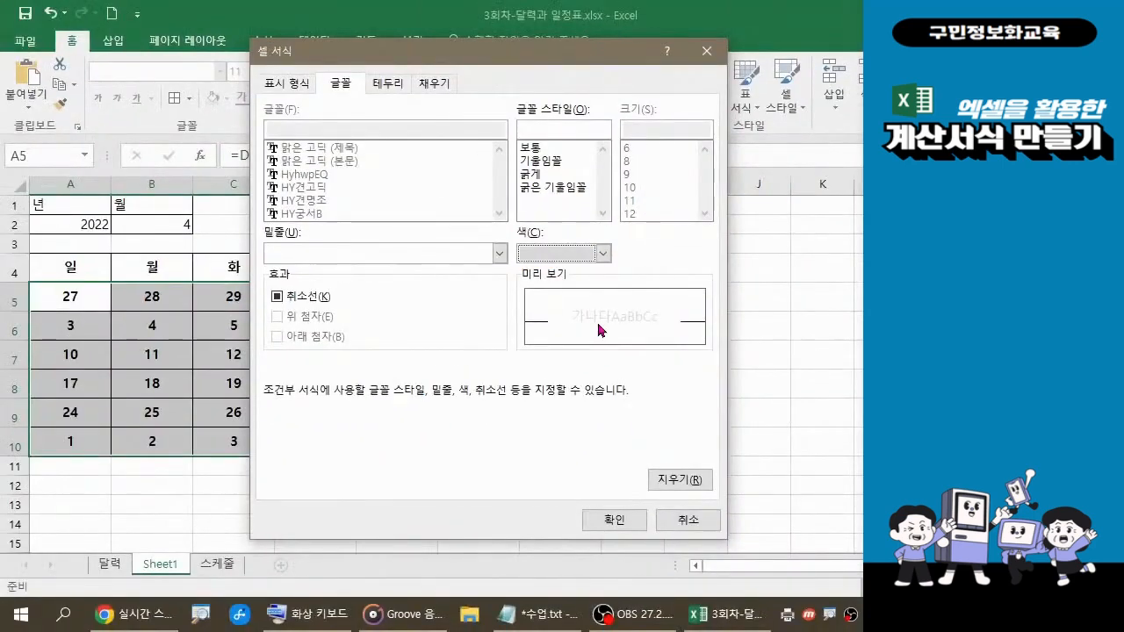
pyautogui.press('ctrl')
pyautogui.press('ctrl')
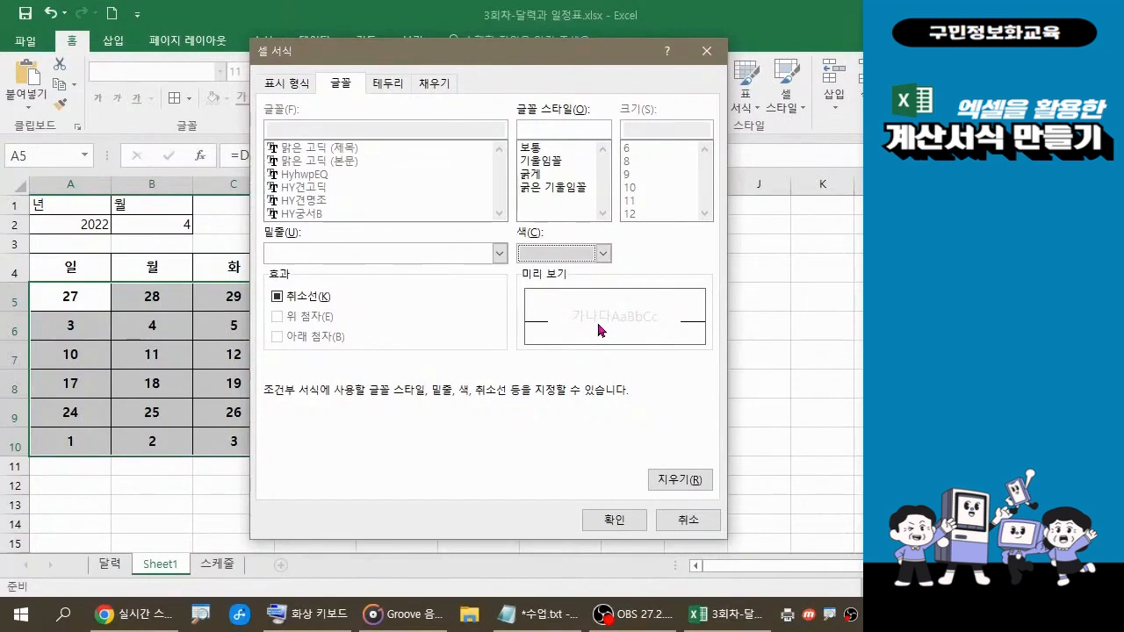
# Accept the grey font format and apply the new conditional formatting rule to the calendar dates
pyautogui.click(614, 522)
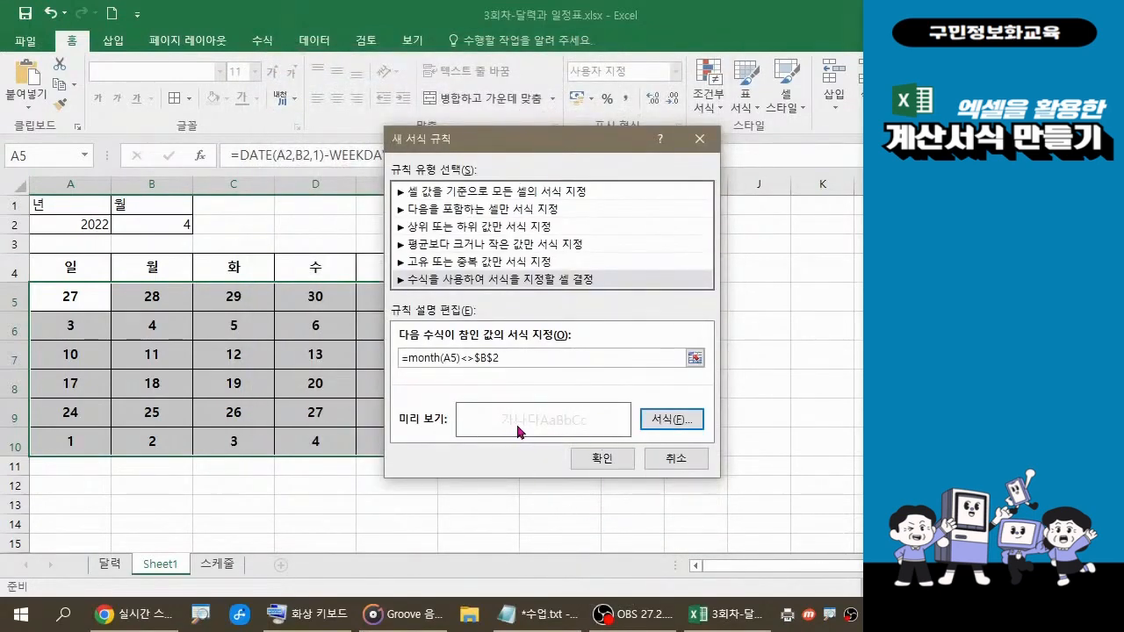
pyautogui.click(590, 464)
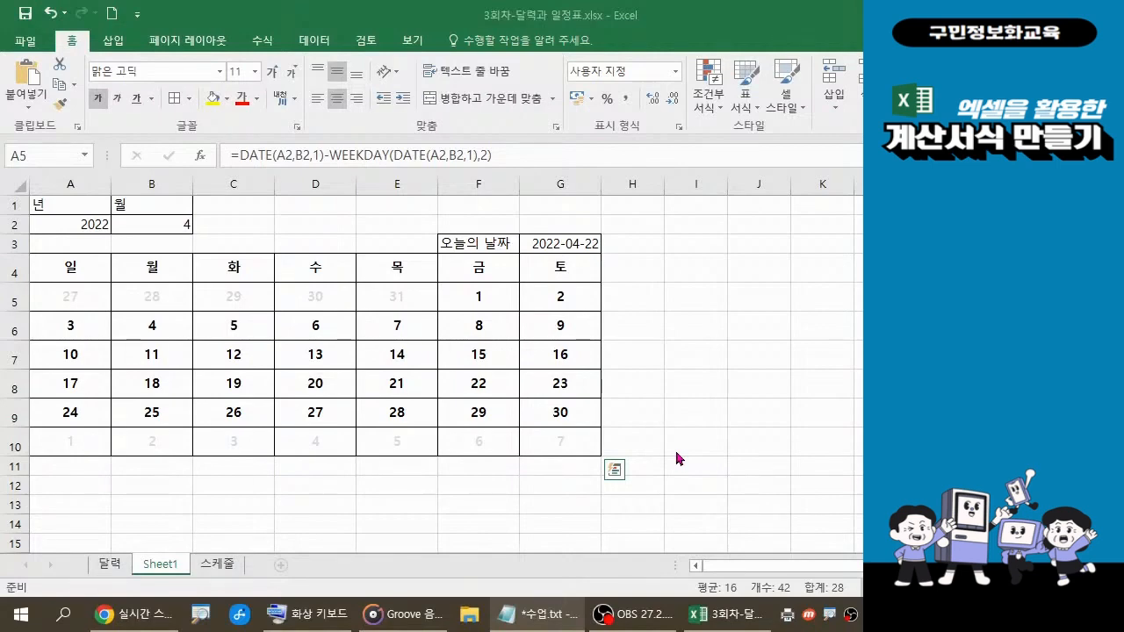
# Rename the calendar sheet Sheet1 as 함수달력
pyautogui.doubleClick(178, 573)
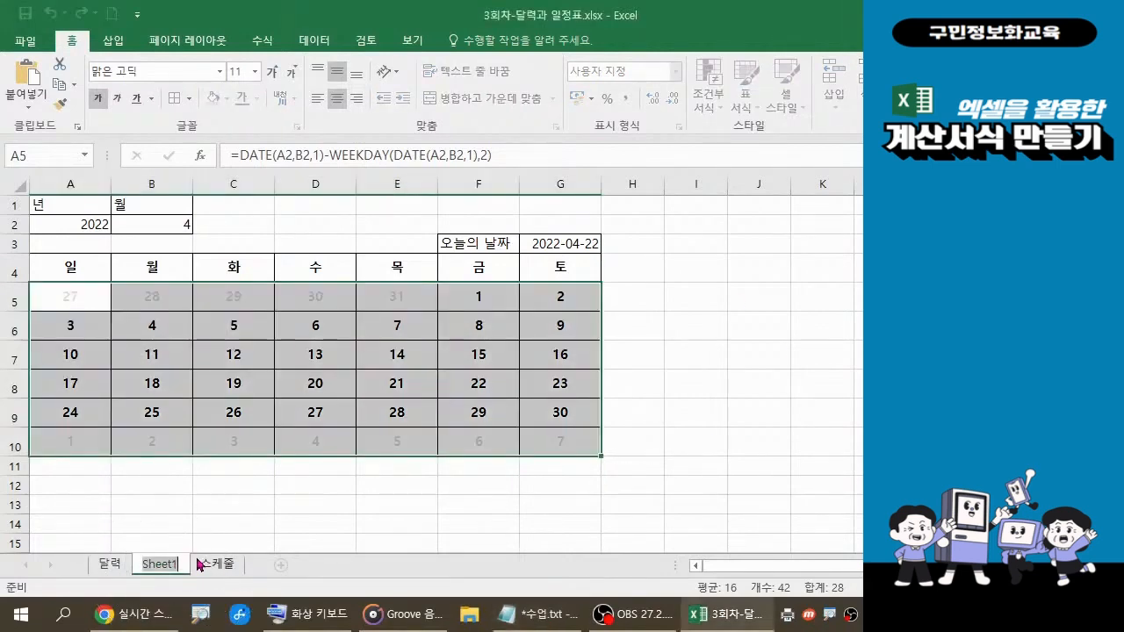
pyautogui.write('gka')
pyautogui.press('BackSpace')
pyautogui.press('BackSpace')
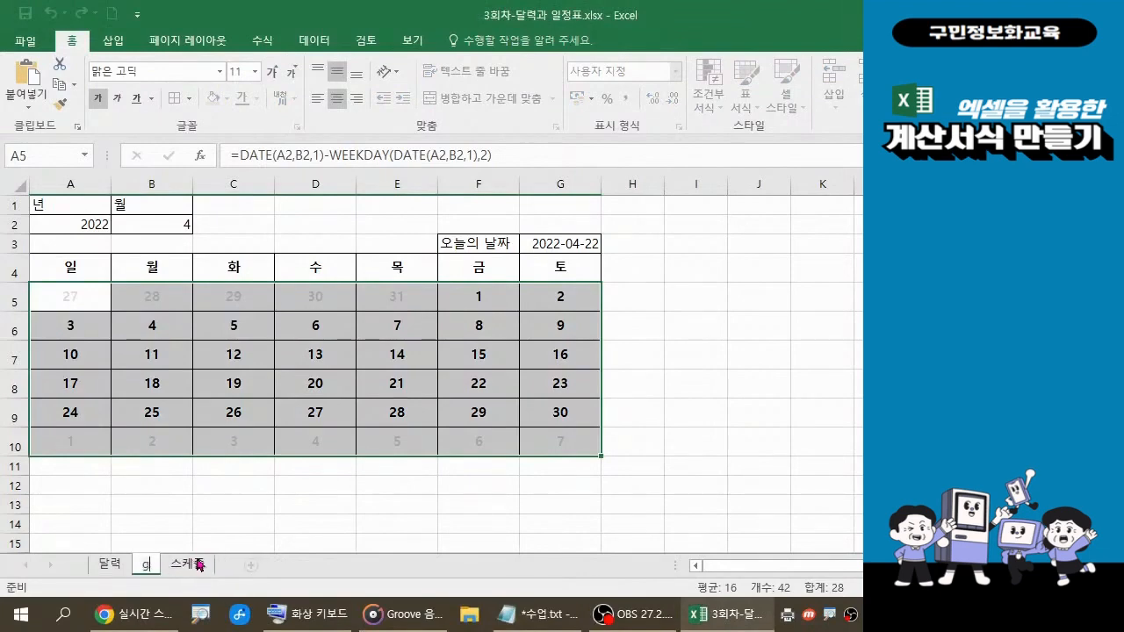
pyautogui.press('BackSpace')
pyautogui.press('Hangul')
pyautogui.write('함수')
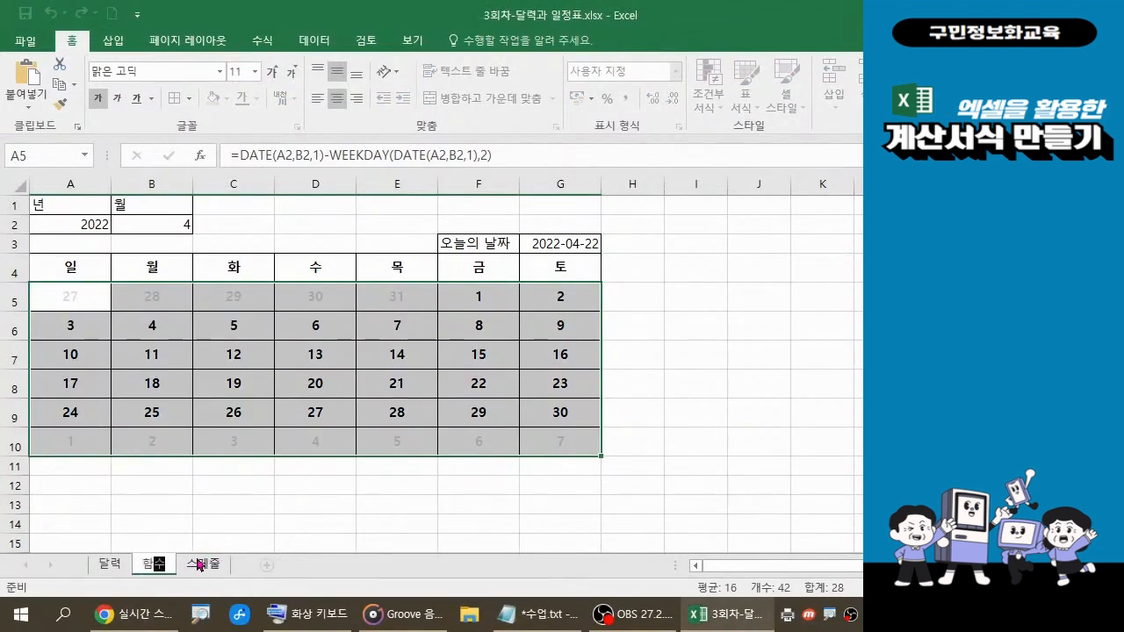
pyautogui.write('달')
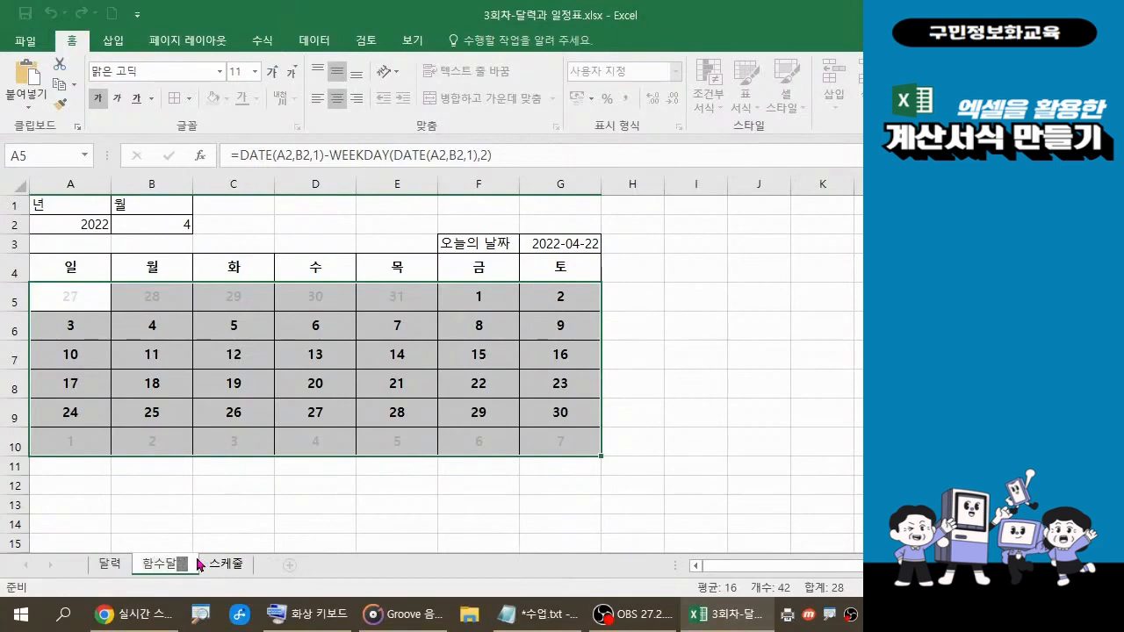
pyautogui.write('력')
pyautogui.press('Return')
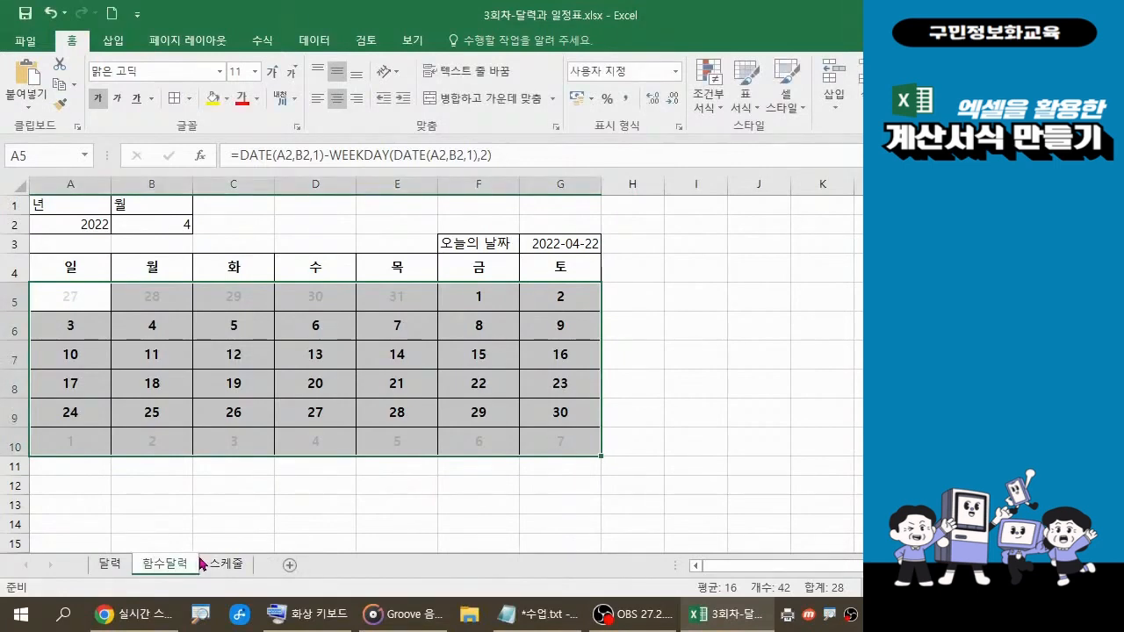
pyautogui.click(443, 517)
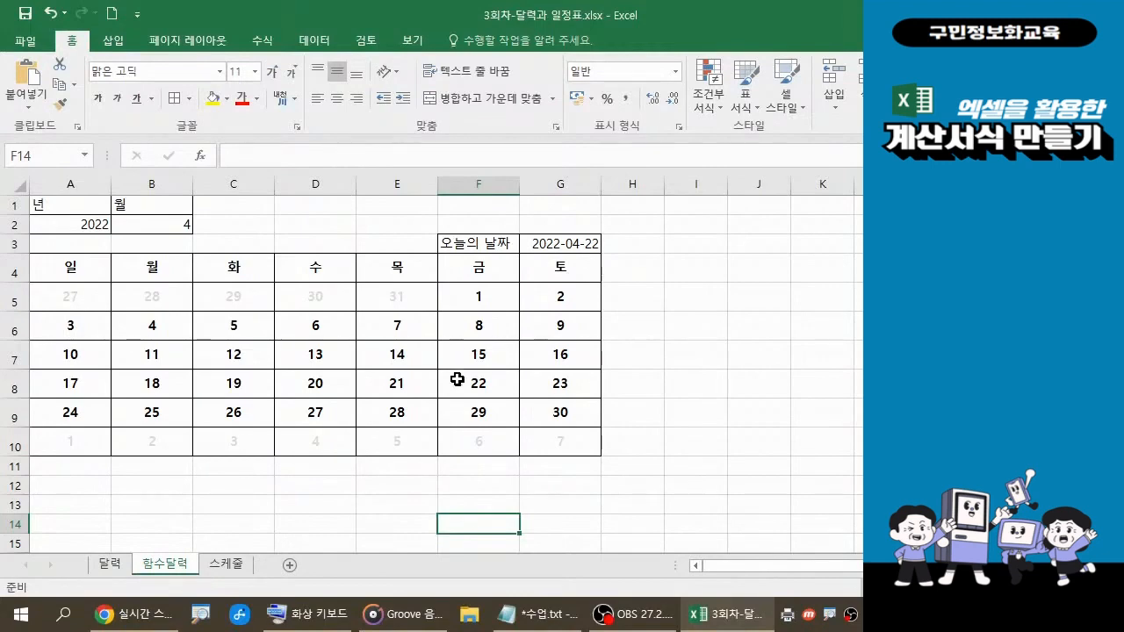
# Format the calendar A4:G10 as a table with the orange light (밝게) style that has a solid header, including headers
pyautogui.click(545, 619)
pyautogui.moveTo(53, 267); pyautogui.dragTo(546, 434)
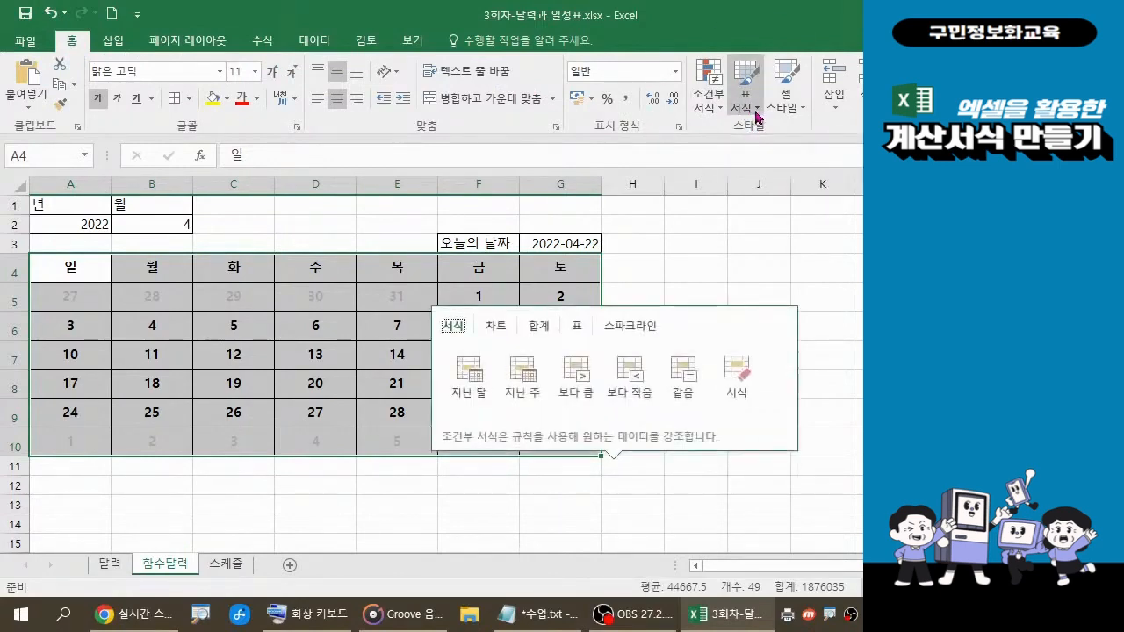
pyautogui.click(757, 117)
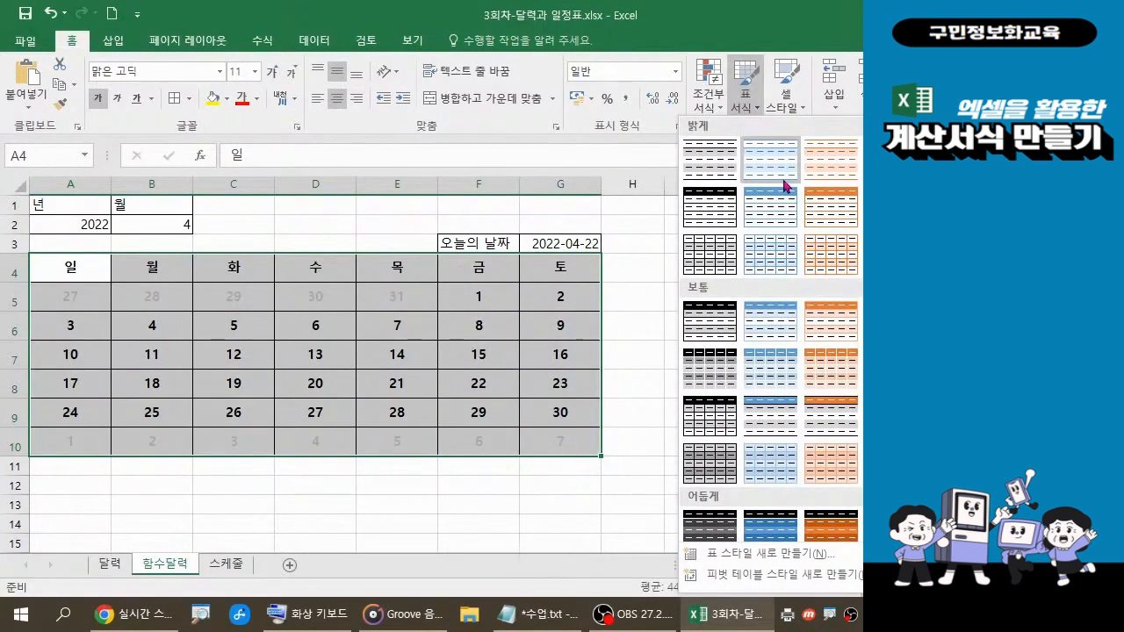
pyautogui.scroll(-1, 857, 410)
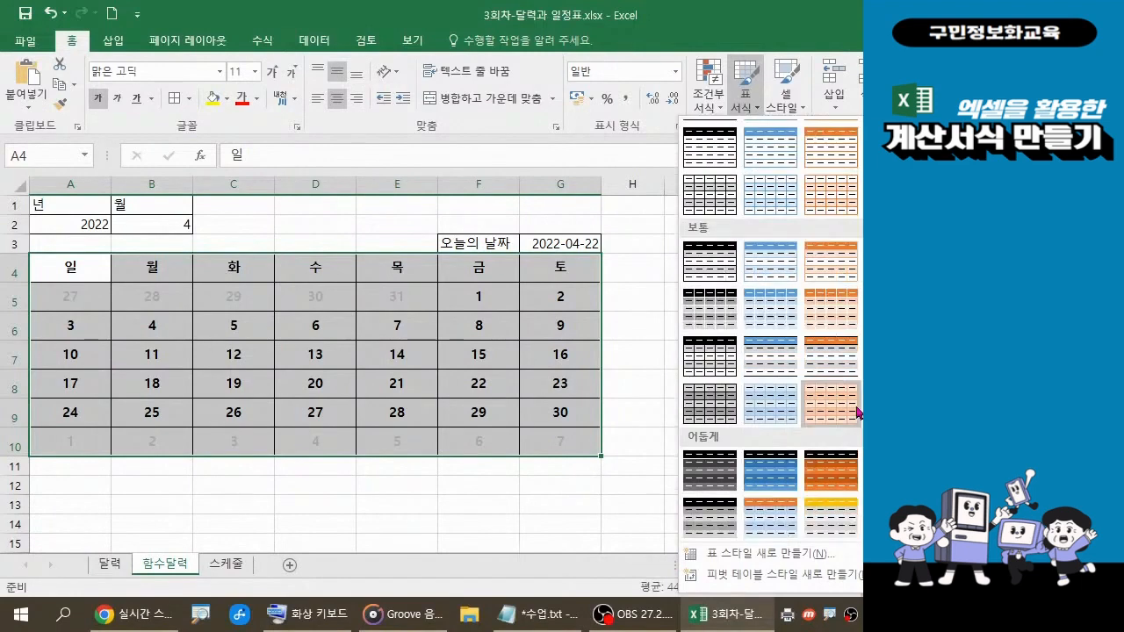
pyautogui.scroll(1, 859, 413)
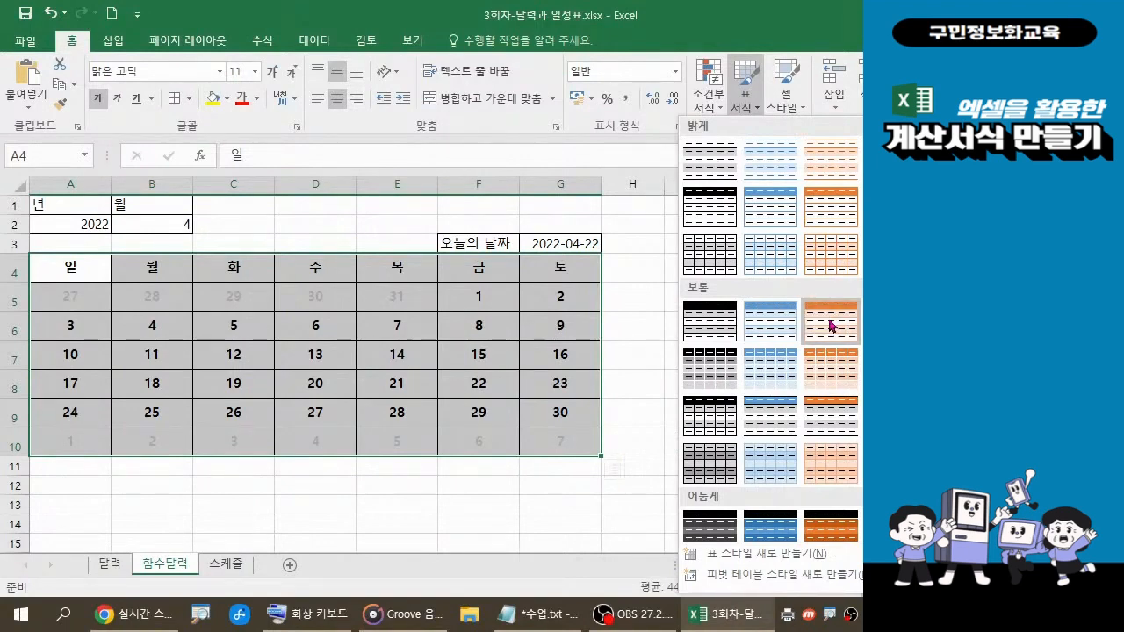
pyautogui.click(637, 421)
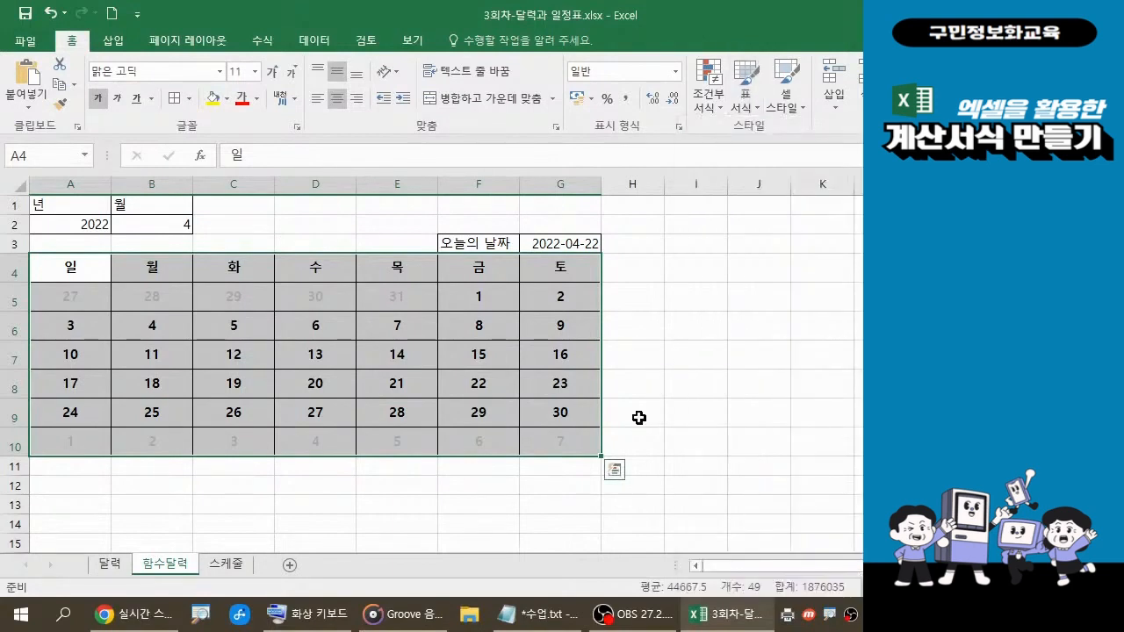
pyautogui.click(754, 109)
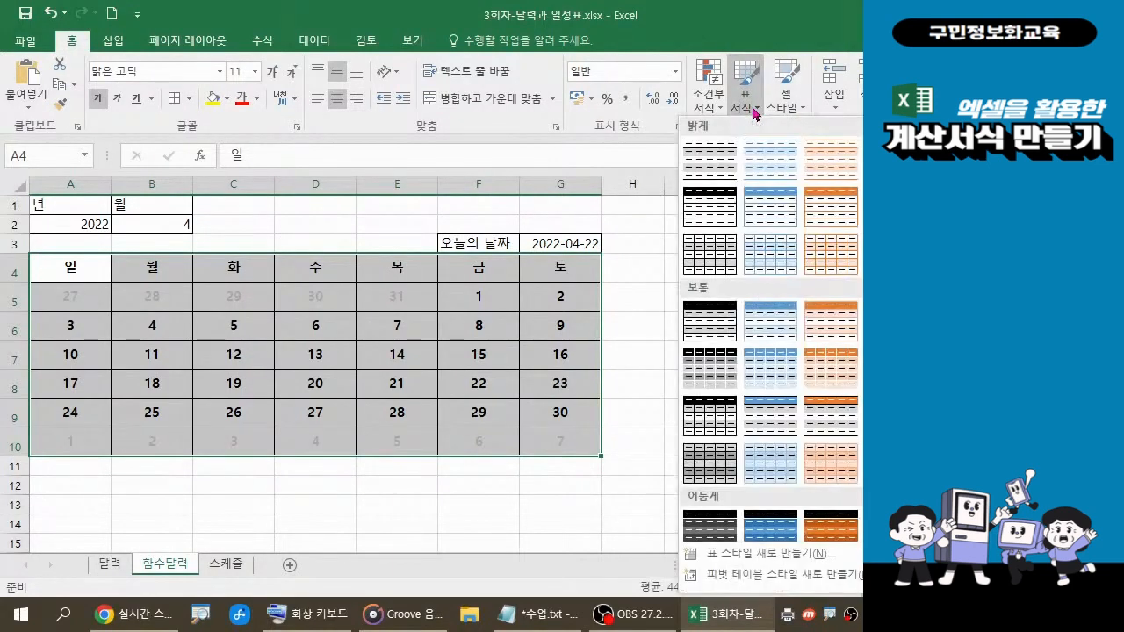
pyautogui.click(821, 204)
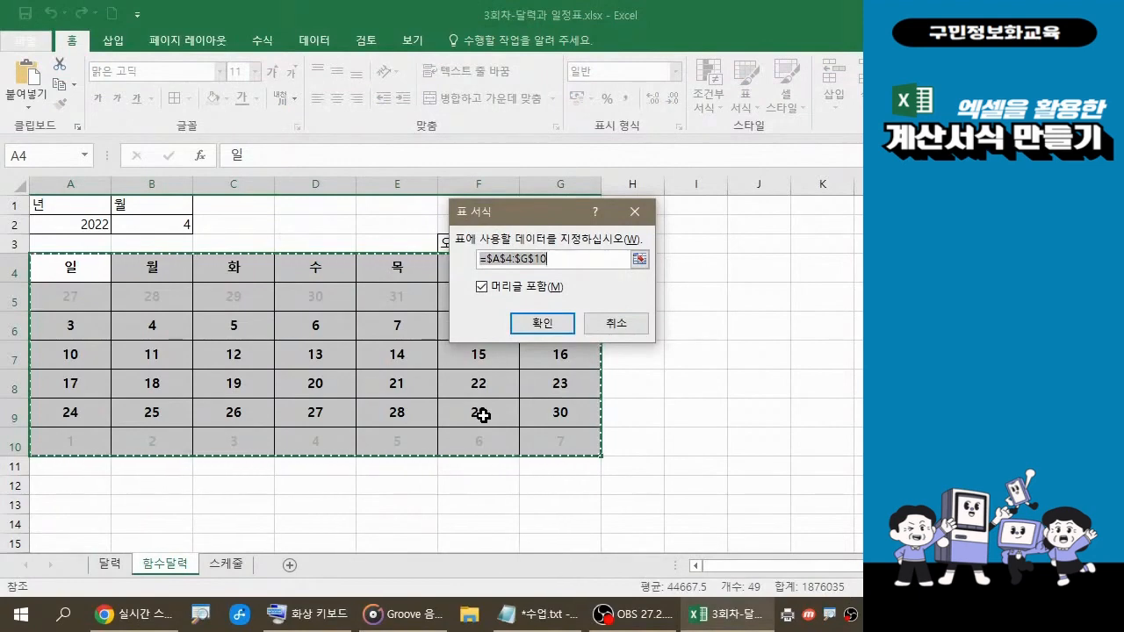
pyautogui.click(544, 326)
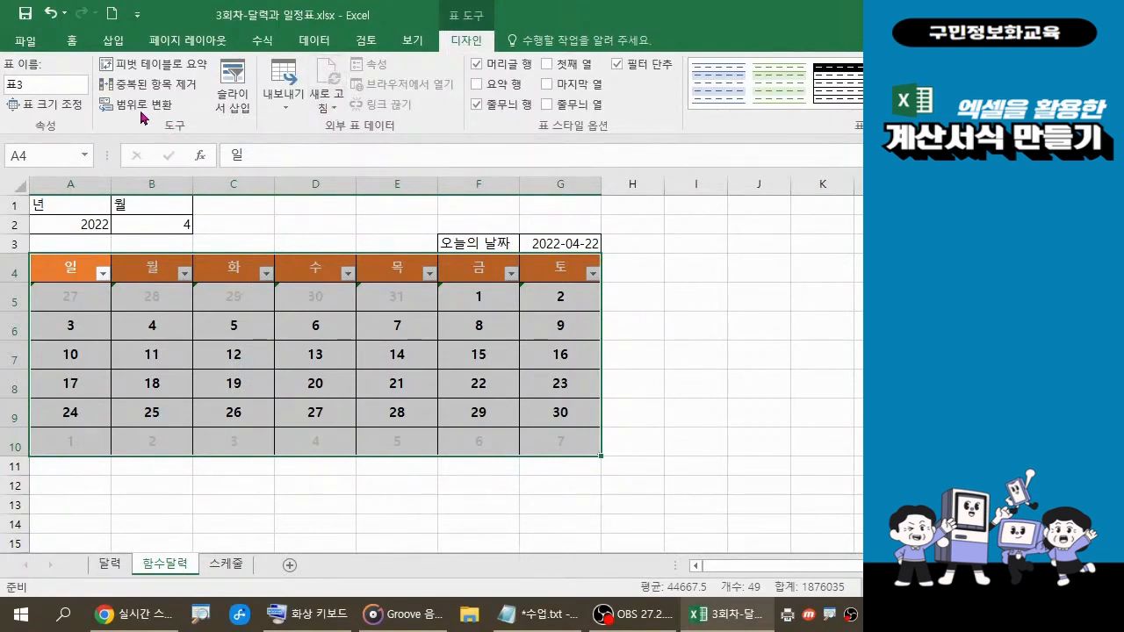
# Convert the calendar table to a normal range (범위로 변환) and deselect it
pyautogui.hotkey('ctrl', 'q')
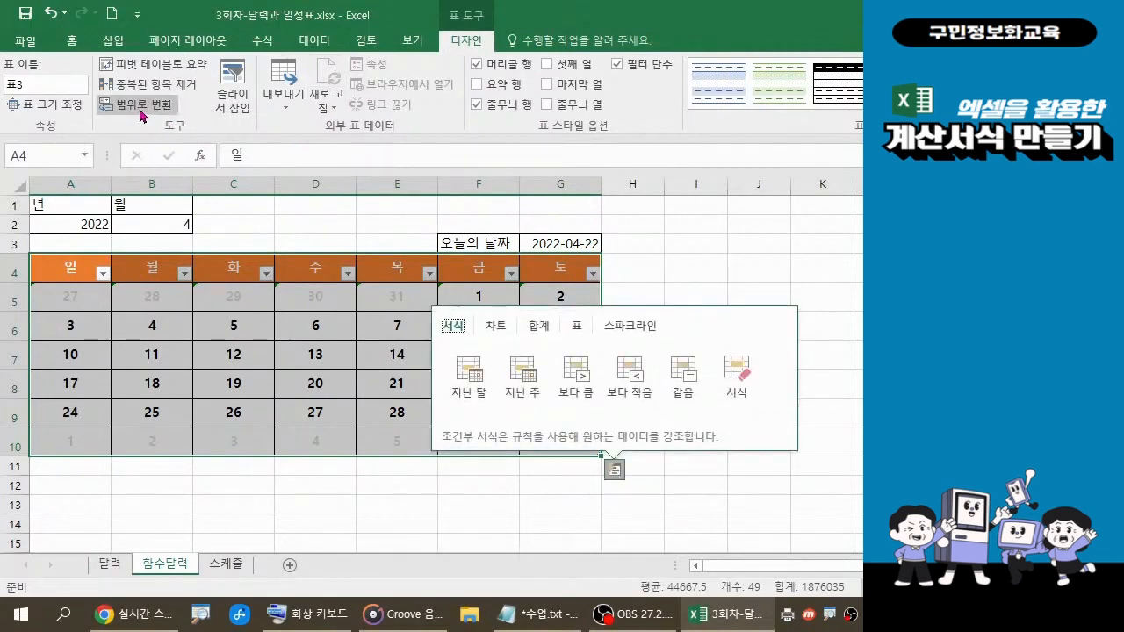
pyautogui.click(141, 113)
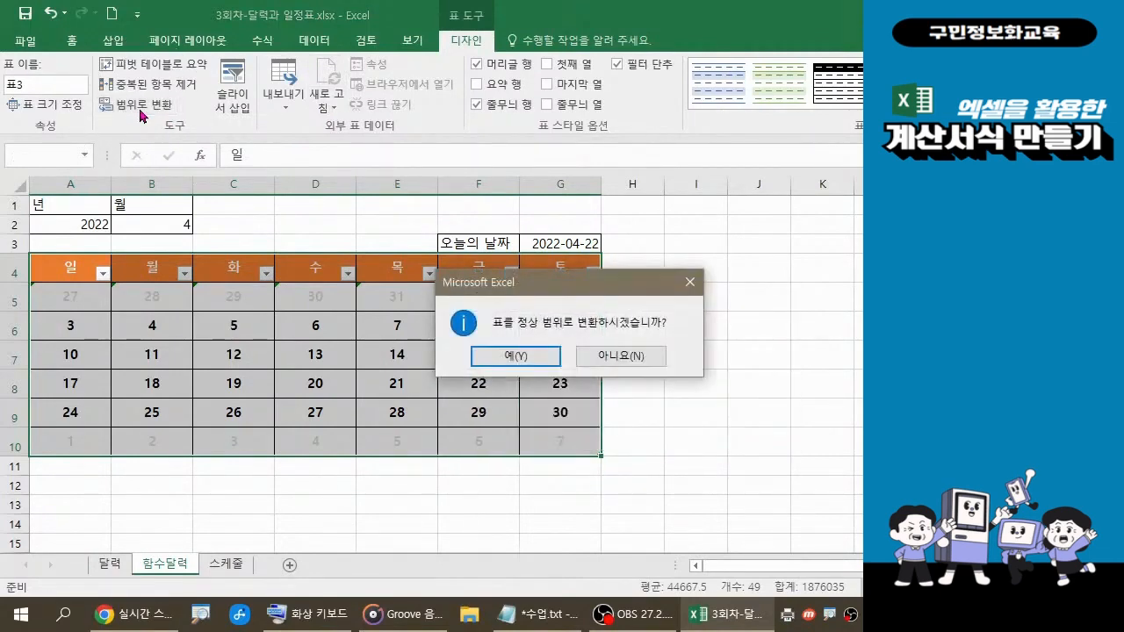
pyautogui.click(515, 357)
pyautogui.click(734, 359)
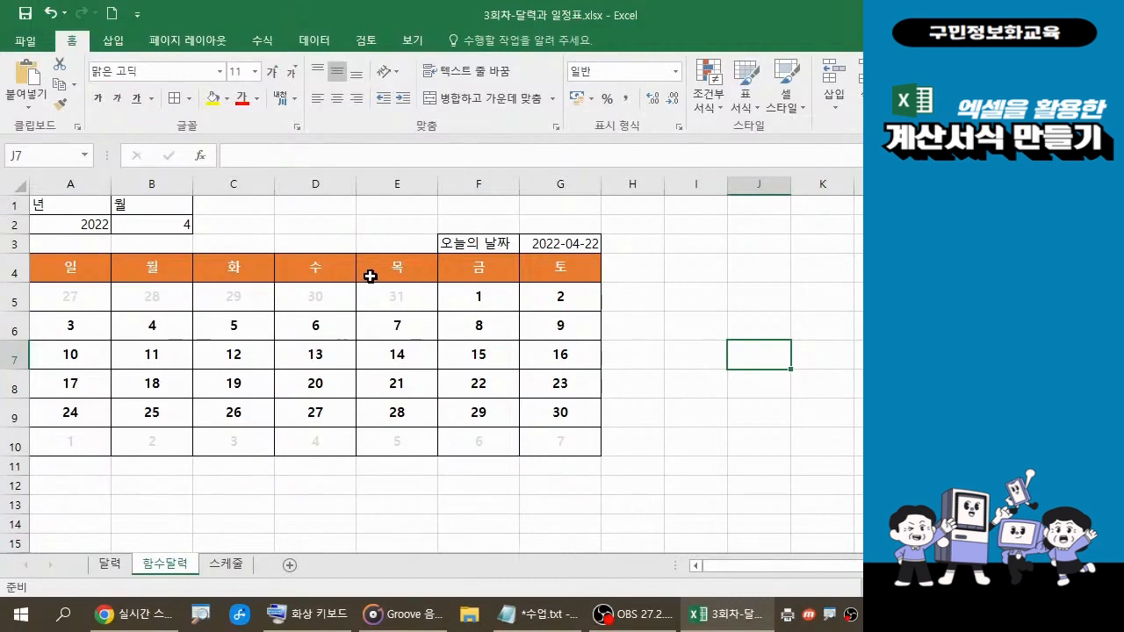
# Format the calendar A4:G10 as a table with the orange style from the first row of the medium (보통) group, including headers
pyautogui.moveTo(53, 269); pyautogui.dragTo(542, 435)
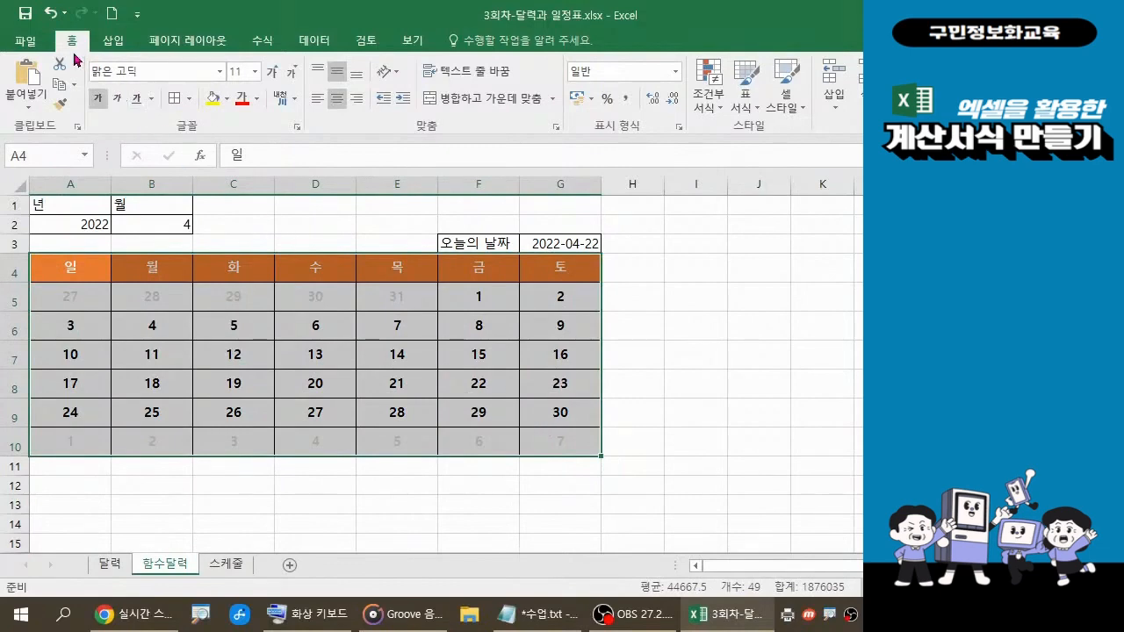
pyautogui.click(760, 119)
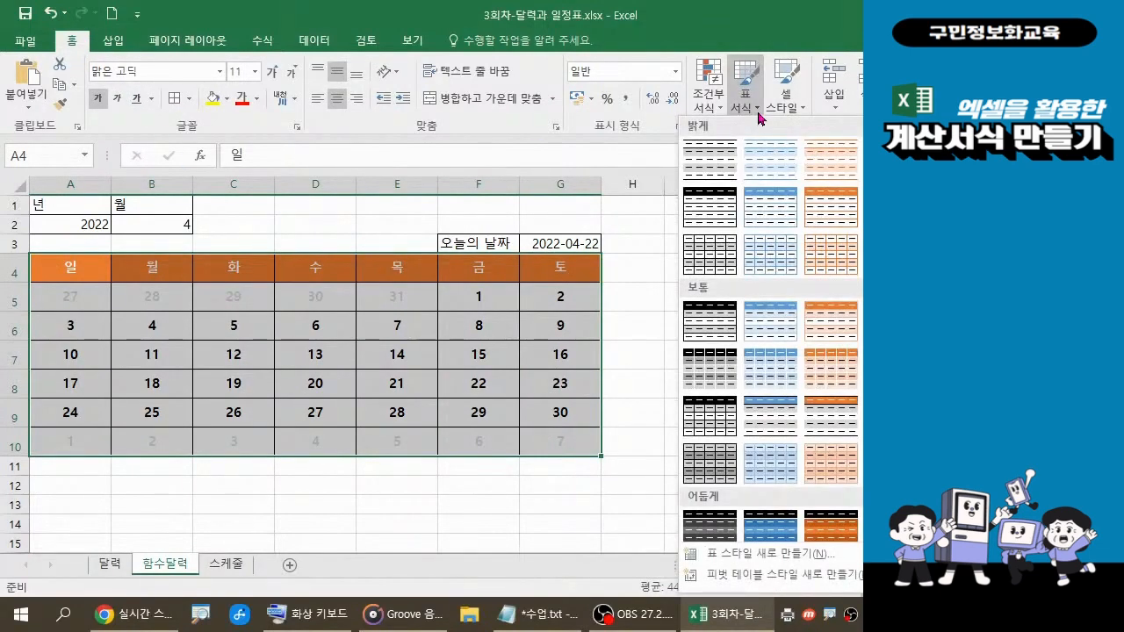
pyautogui.click(830, 334)
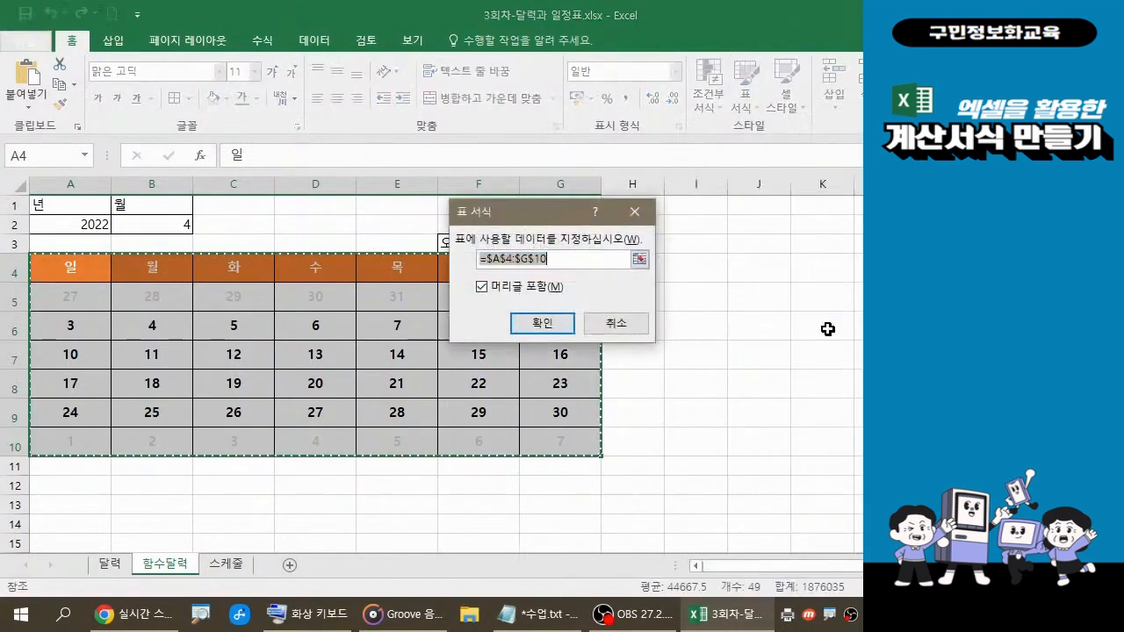
pyautogui.click(554, 331)
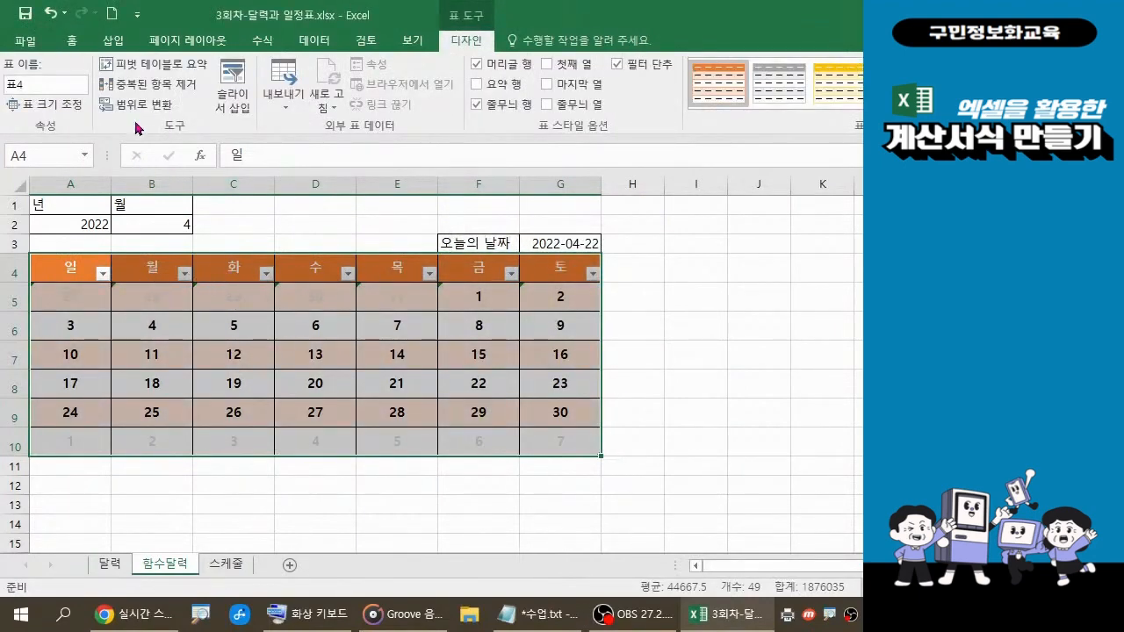
# Convert the restyled orange banded calendar table back to a normal range (범위로 변환) and deselect it
pyautogui.press('ctrl')
pyautogui.hotkey('ctrl', 'q')
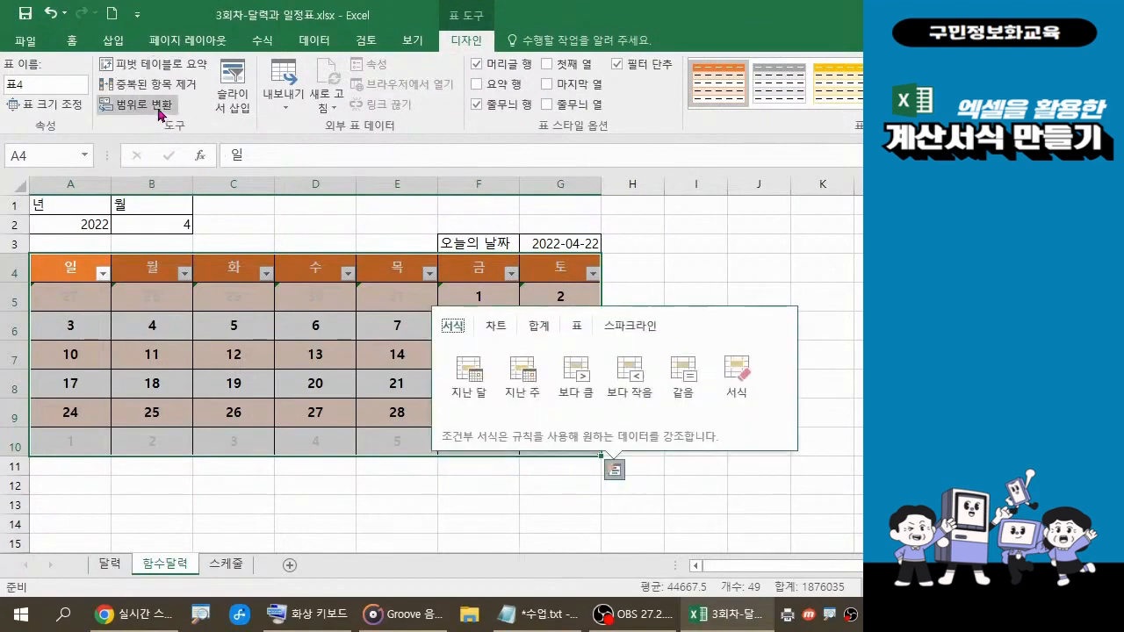
pyautogui.click(158, 107)
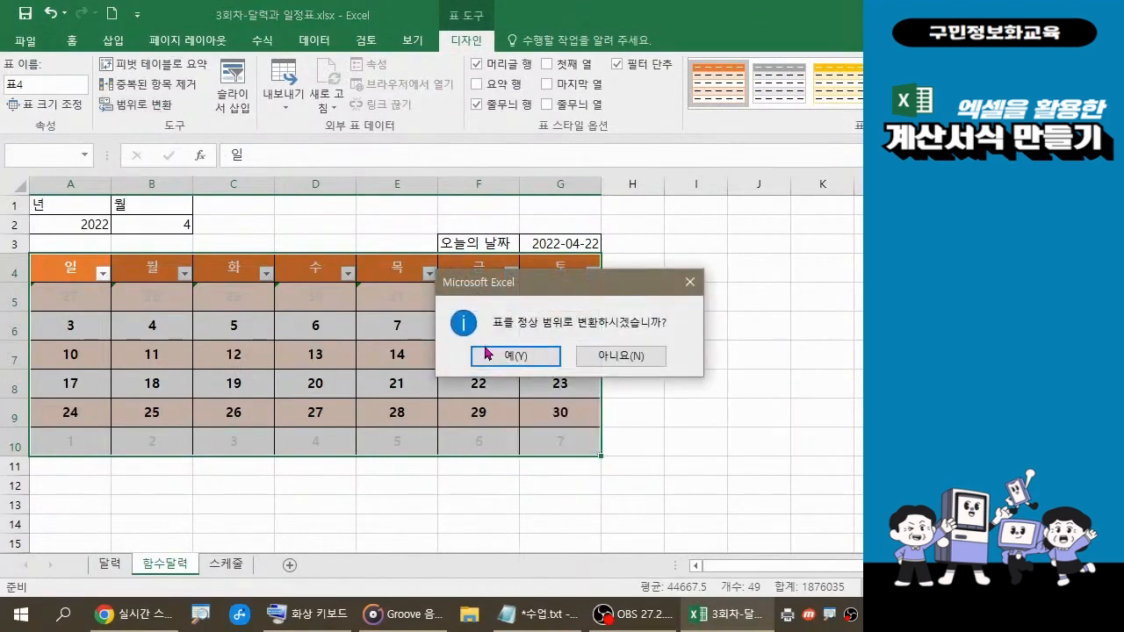
pyautogui.click(516, 355)
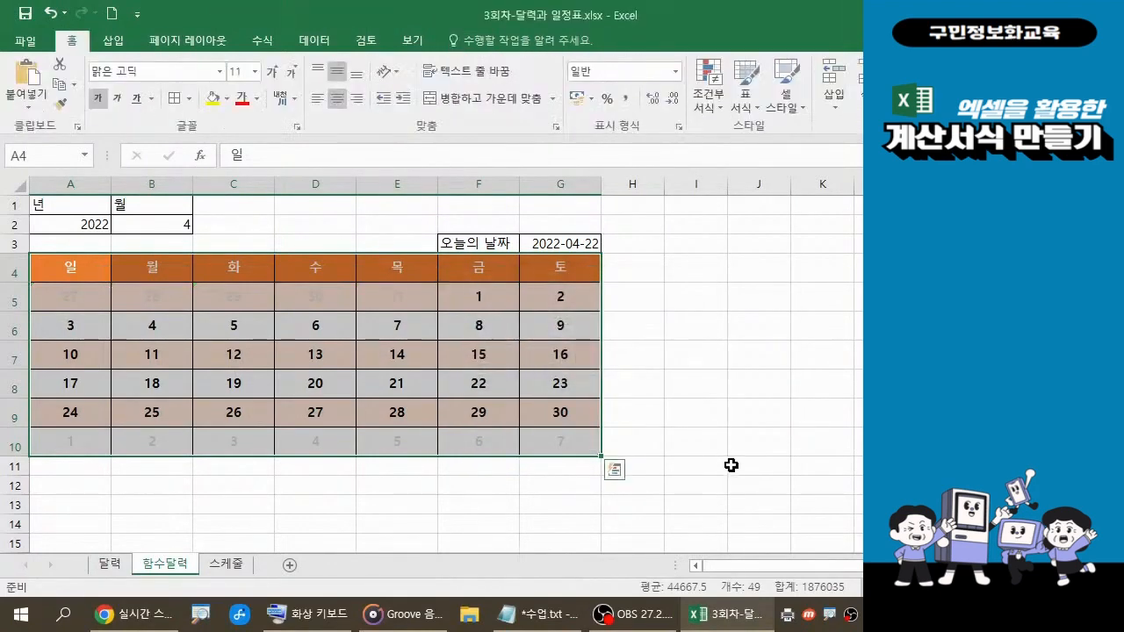
pyautogui.click(731, 464)
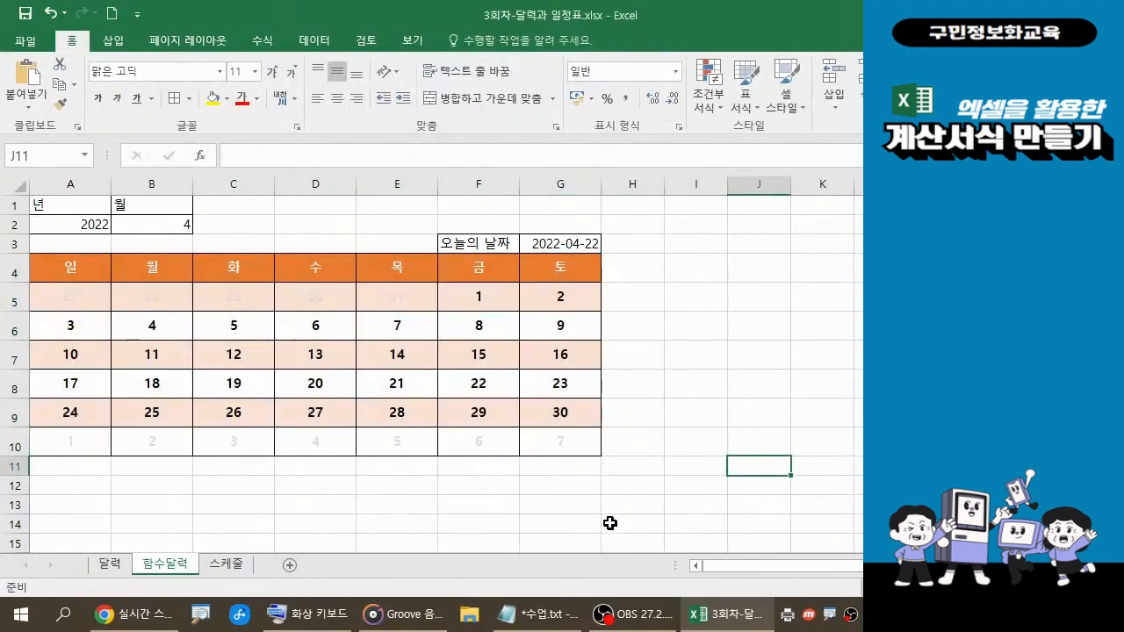
# Switch to the 수업.txt lesson notes in Notepad
pyautogui.moveTo(539, 625)
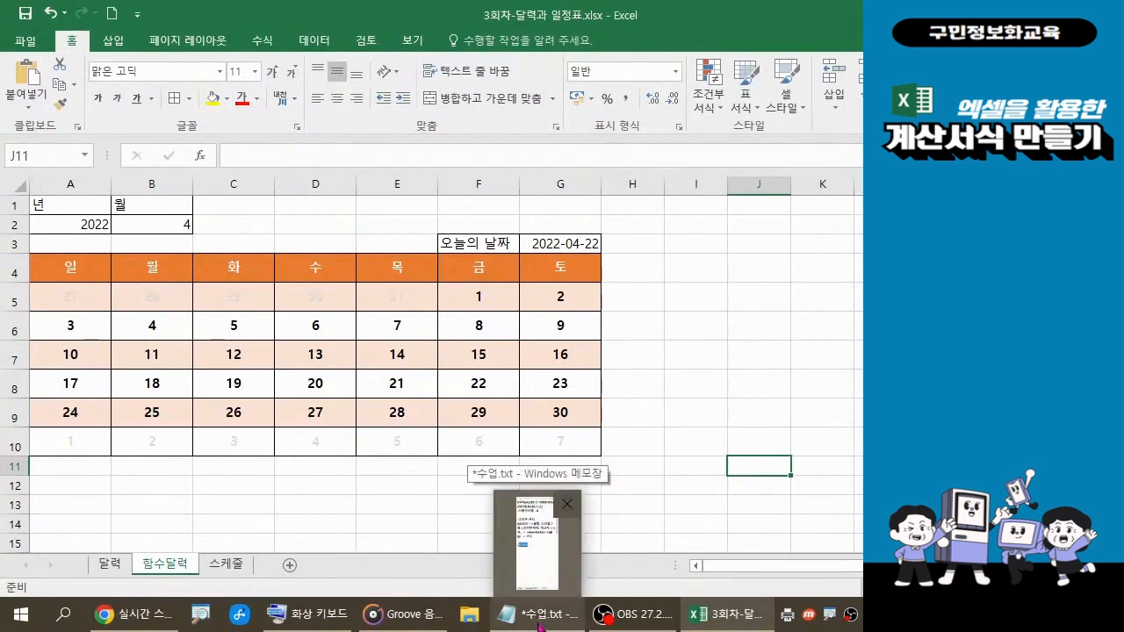
pyautogui.click(539, 626)
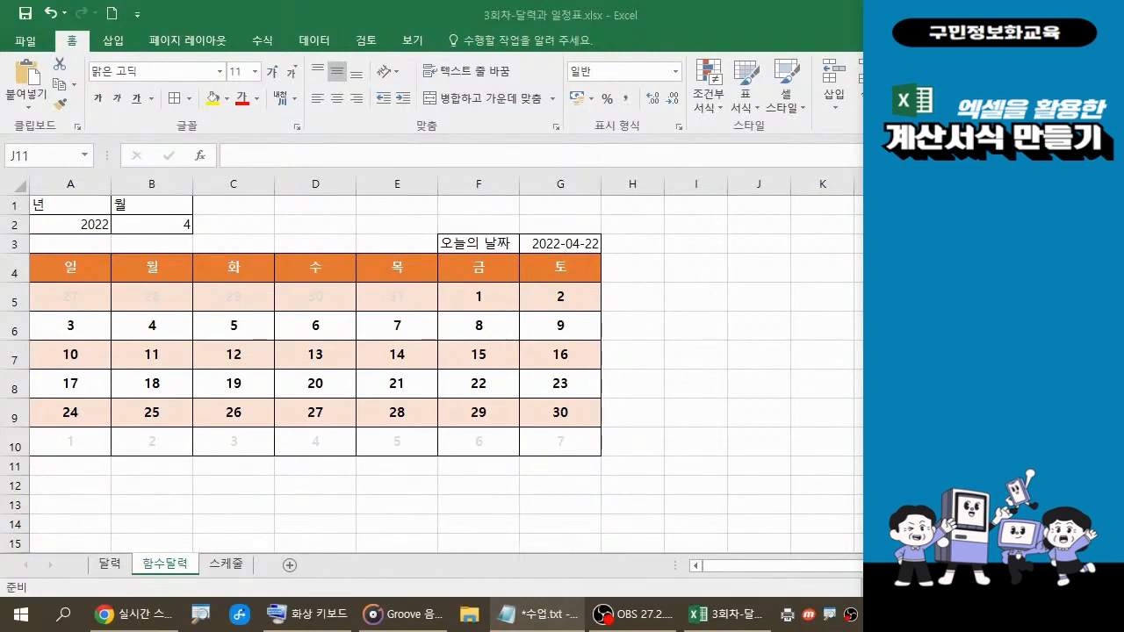
pyautogui.click(755, 115)
pyautogui.click(756, 115)
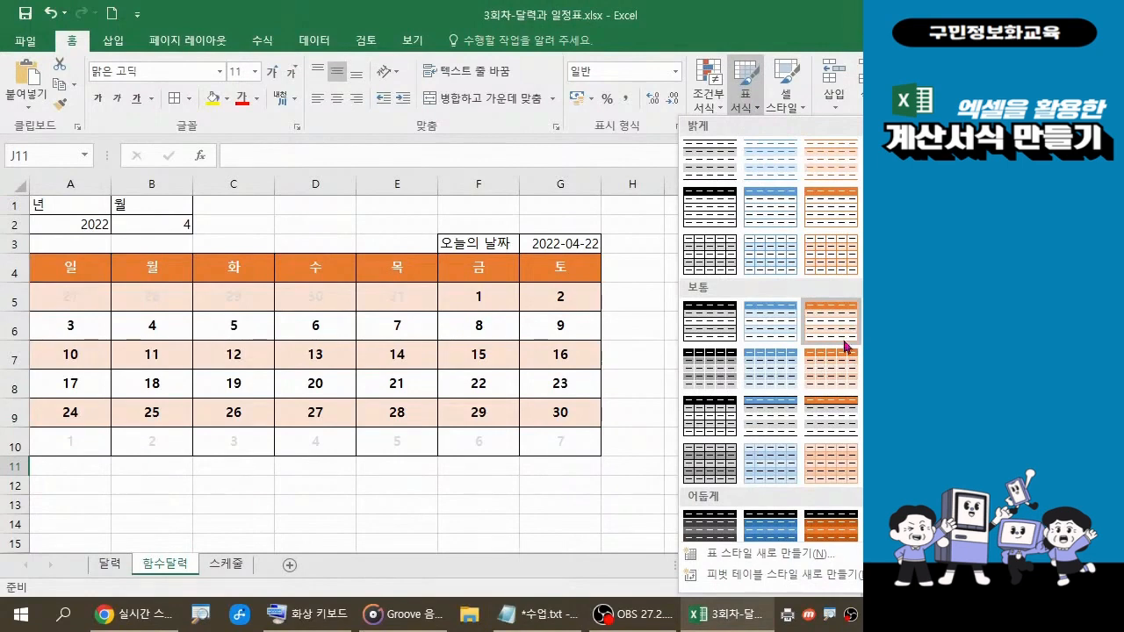
pyautogui.hotkey('alt', 'Tab')
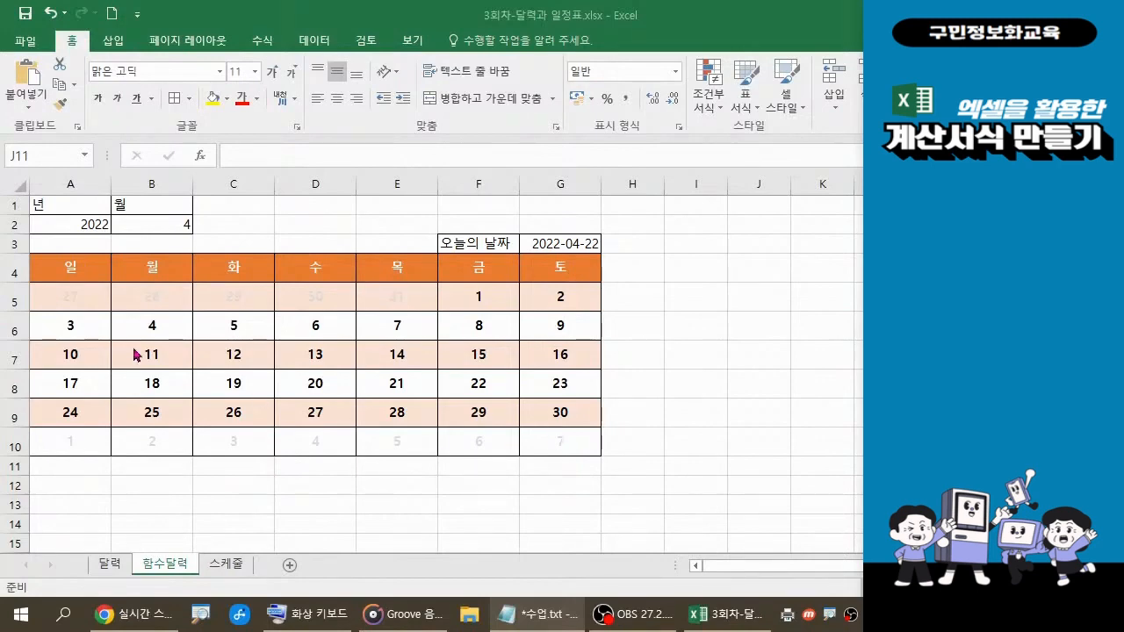
# Try a red font color on the Sunday column, A4:A10, of the 함수달력 calendar
pyautogui.click(72, 270)
pyautogui.moveTo(72, 270); pyautogui.dragTo(64, 447)
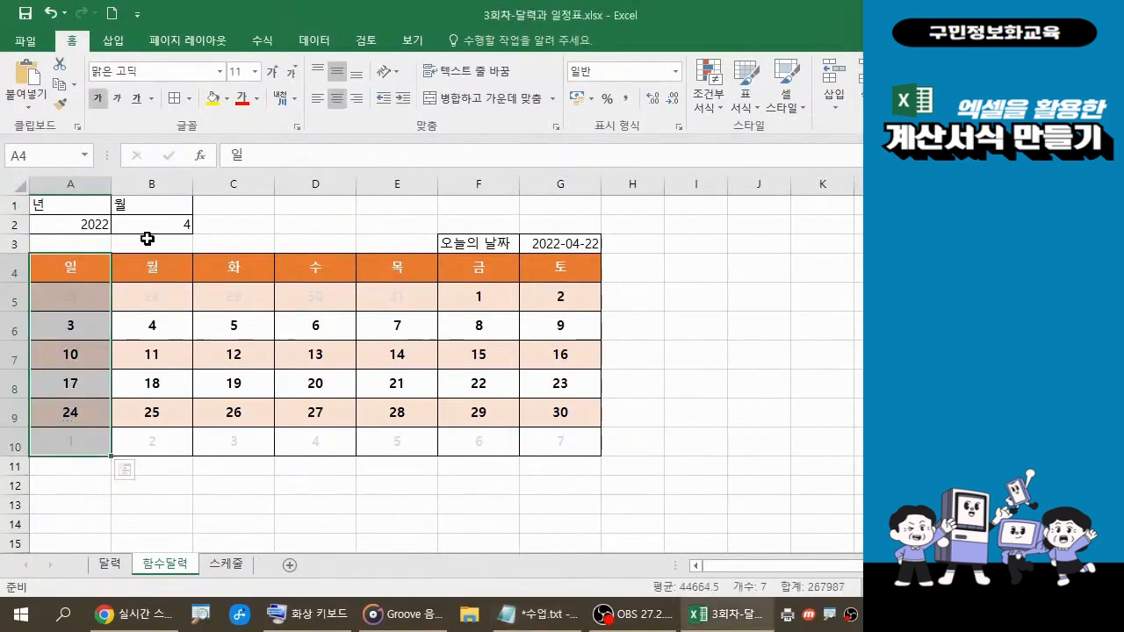
pyautogui.click(256, 98)
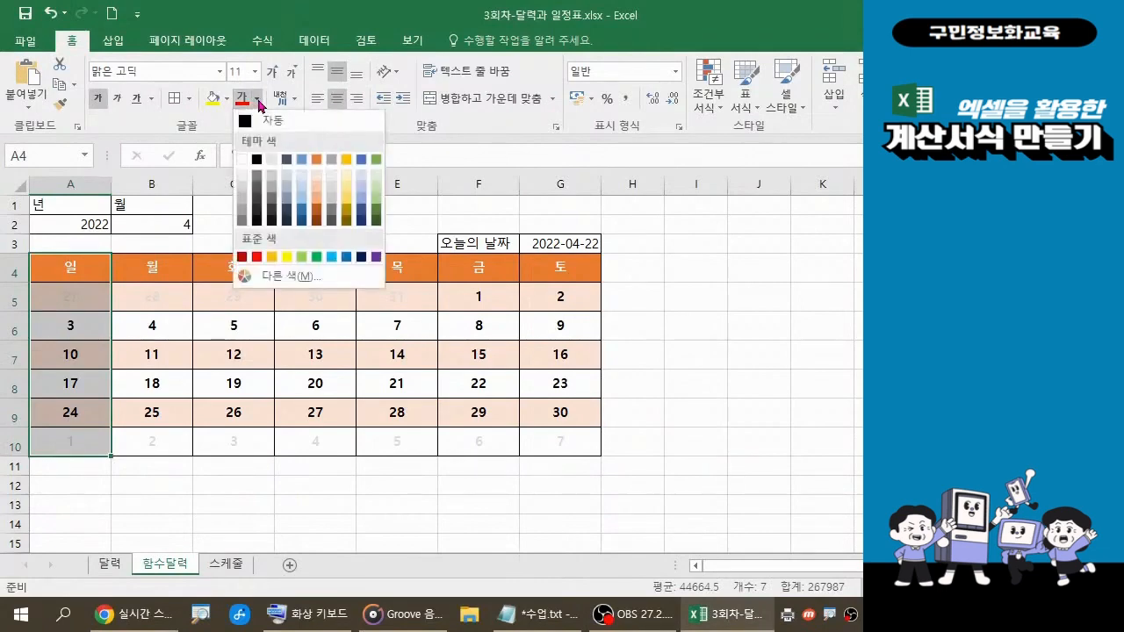
pyautogui.click(256, 258)
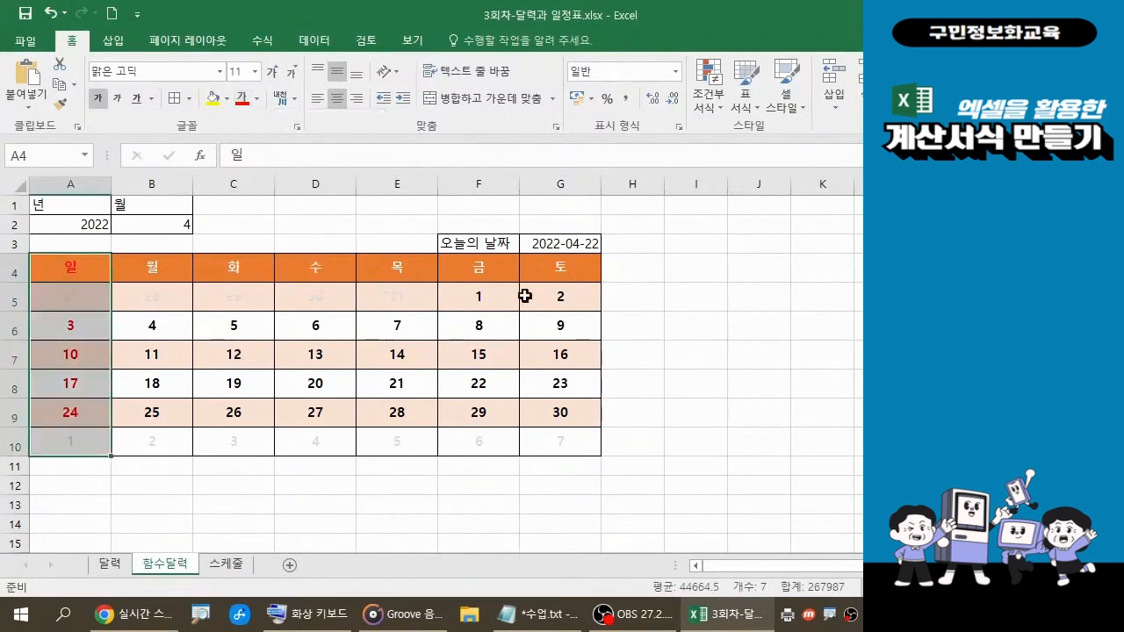
# Try a green font color on the Saturday column, G4:G10
pyautogui.moveTo(558, 275); pyautogui.dragTo(559, 441)
pyautogui.click(256, 97)
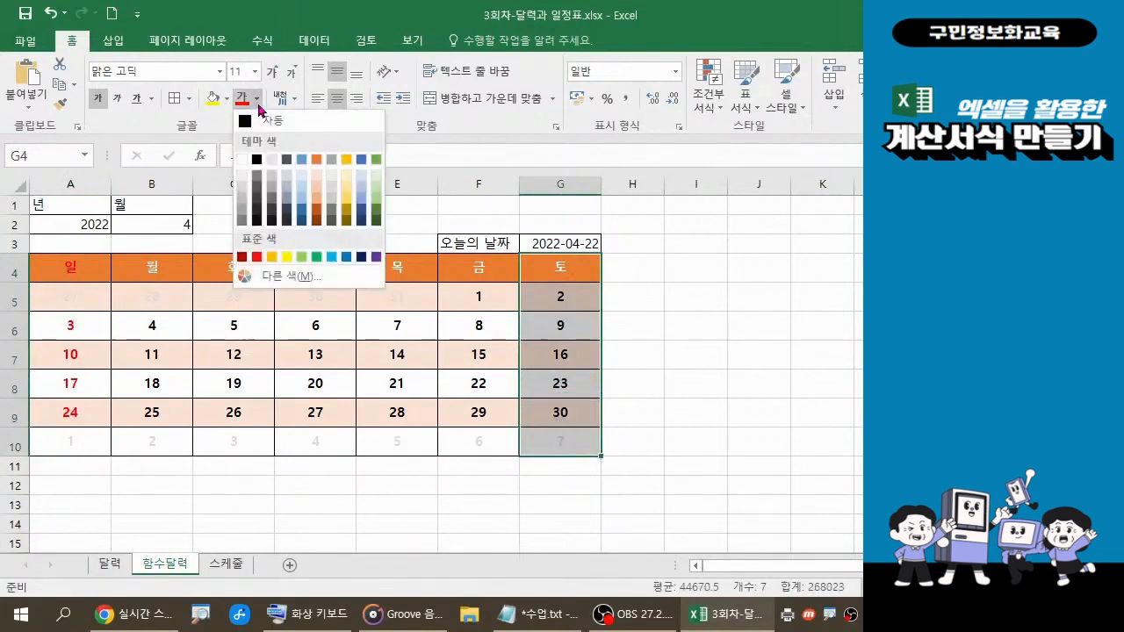
pyautogui.click(316, 258)
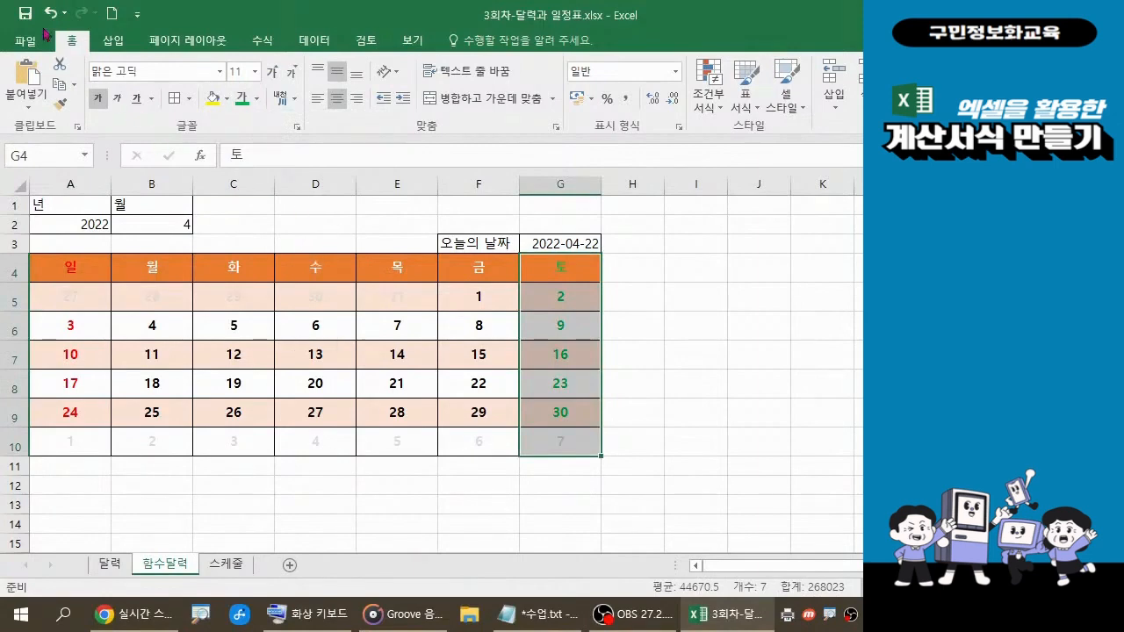
# Undo the font color changes on the Saturday and Sunday columns and deselect the calendar
pyautogui.click(646, 296)
pyautogui.click(48, 13)
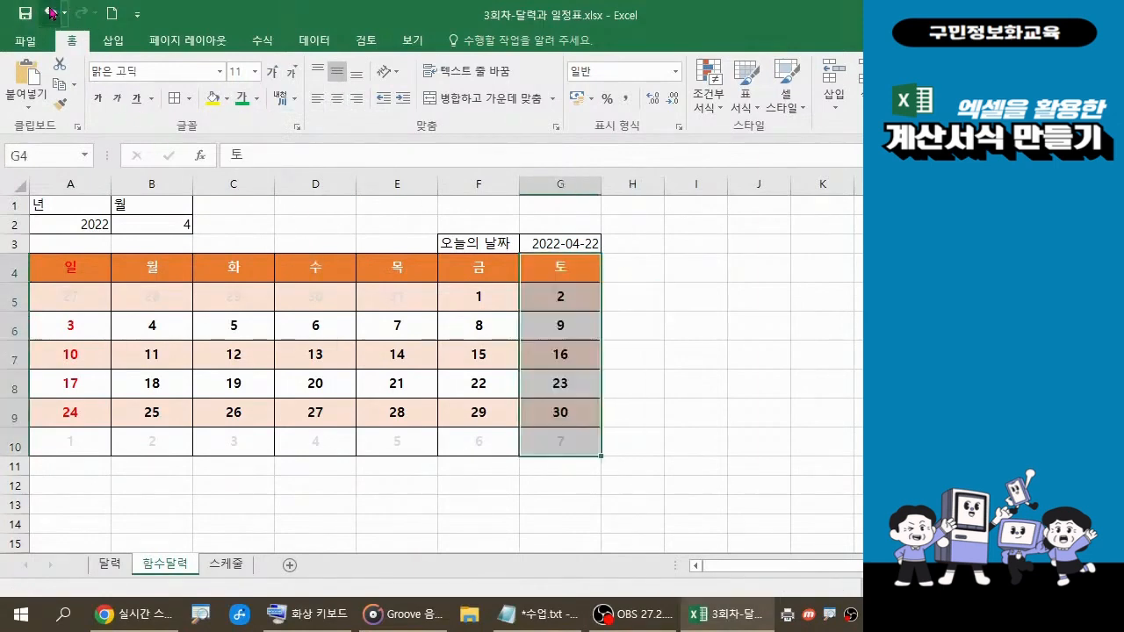
pyautogui.click(50, 12)
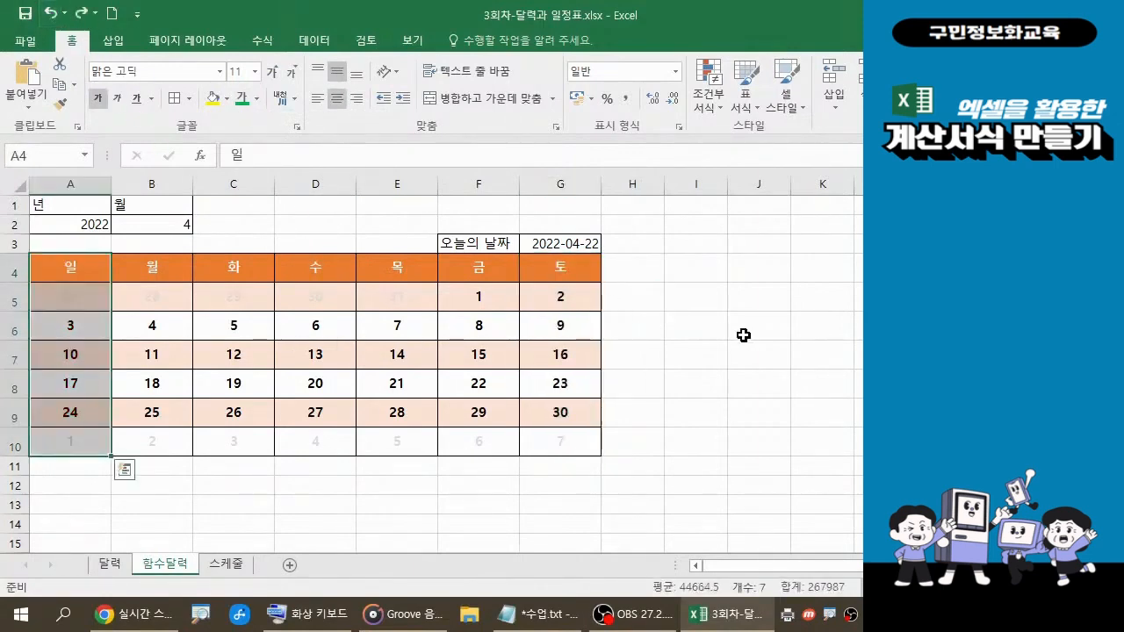
pyautogui.click(712, 334)
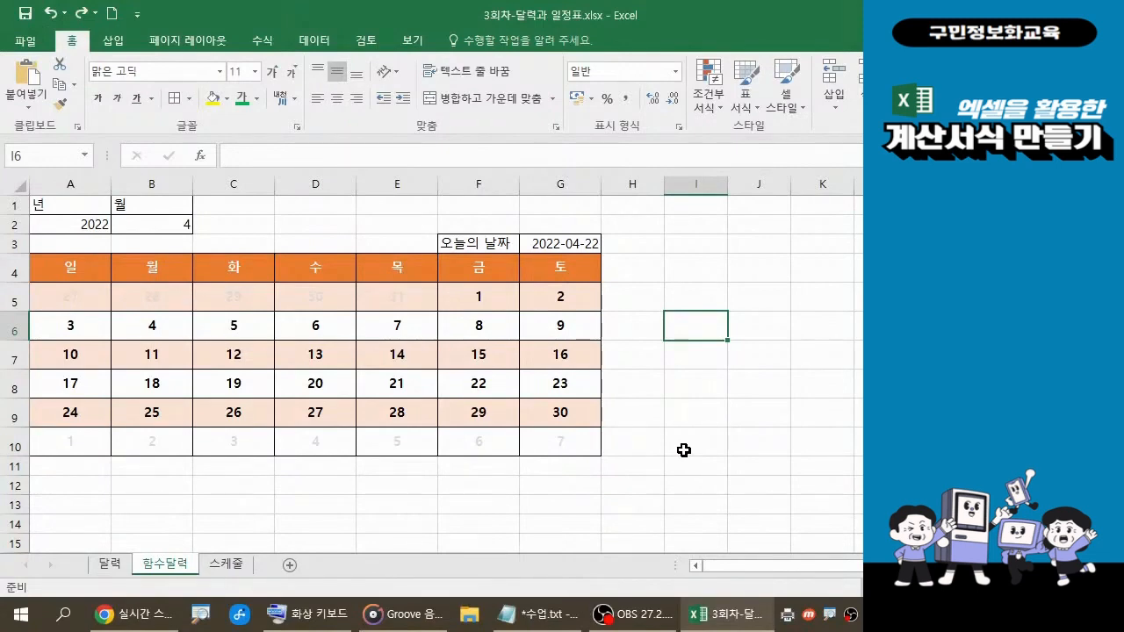
pyautogui.click(683, 450)
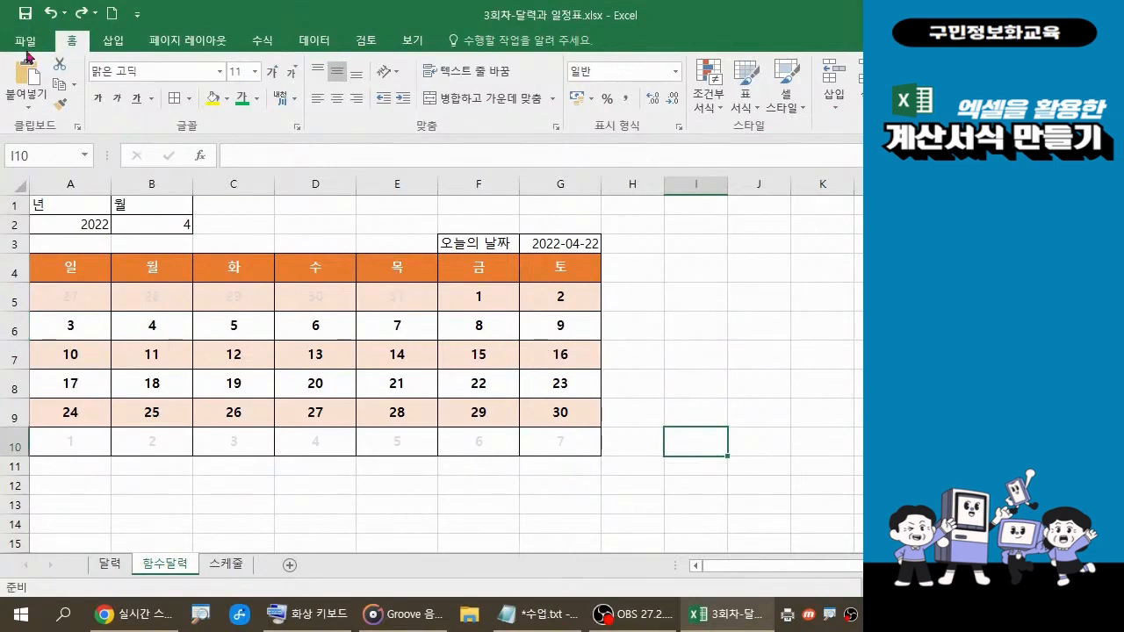
# Save the workbook
pyautogui.click(23, 19)
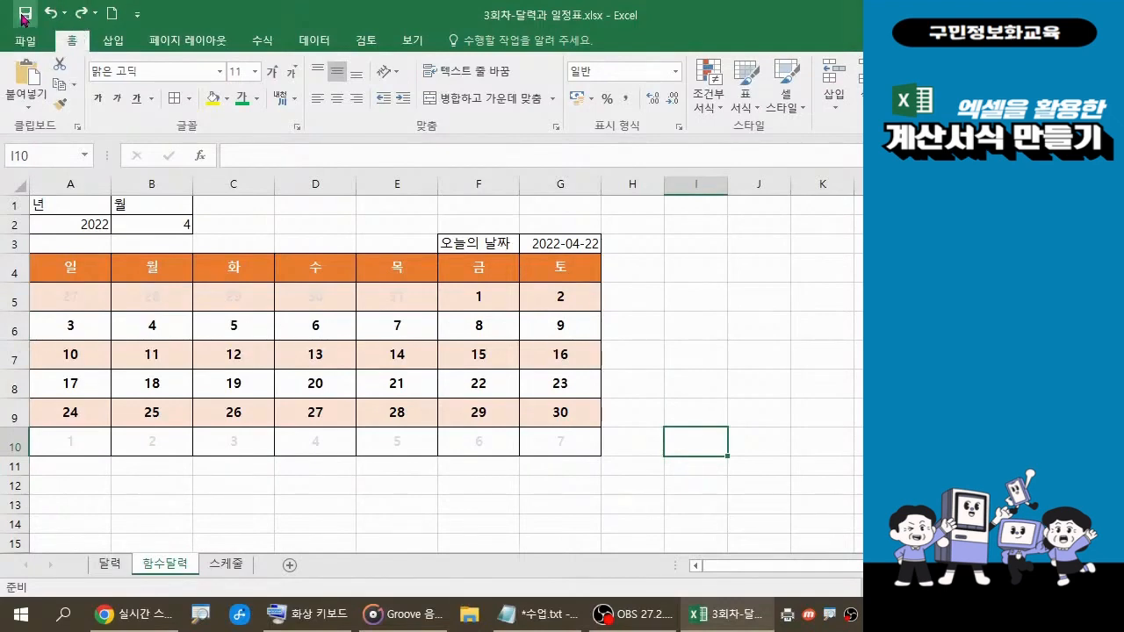
pyautogui.click(23, 19)
pyautogui.click(23, 20)
pyautogui.click(23, 19)
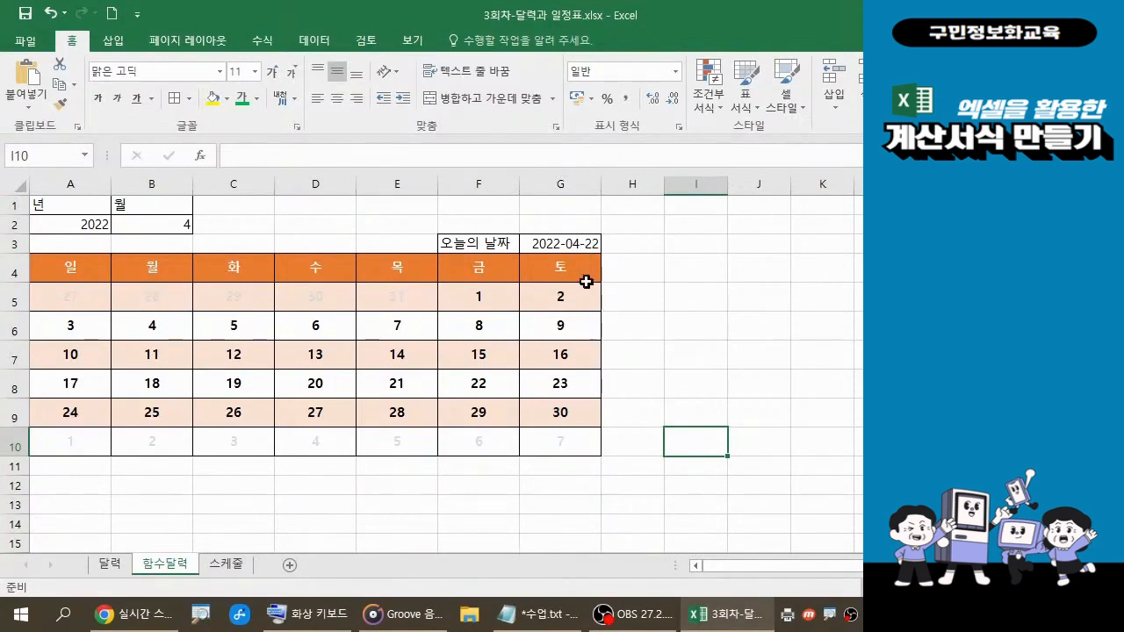
# Examine the formulas behind today's date in G3 and the month in B2
pyautogui.click(571, 245)
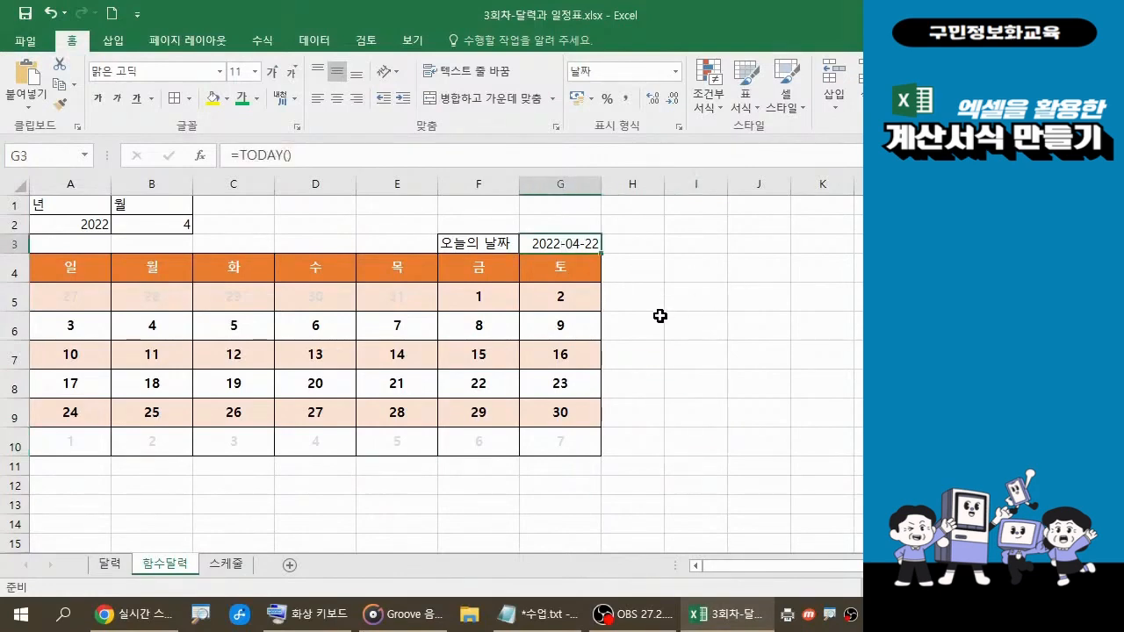
pyautogui.click(172, 227)
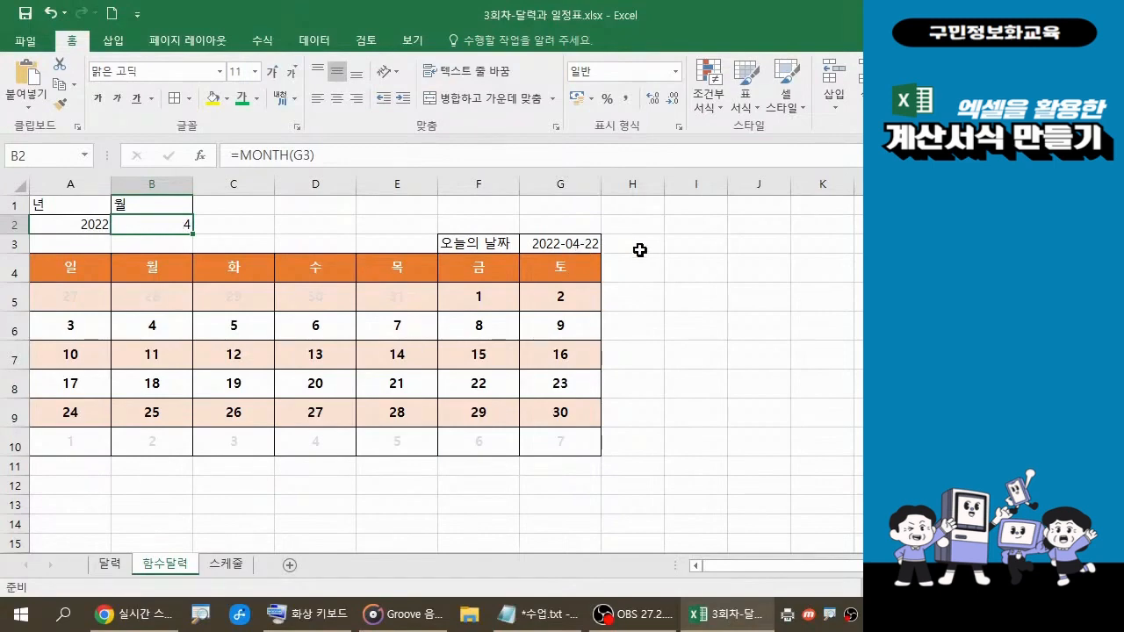
pyautogui.click(581, 243)
pyautogui.press('F2')
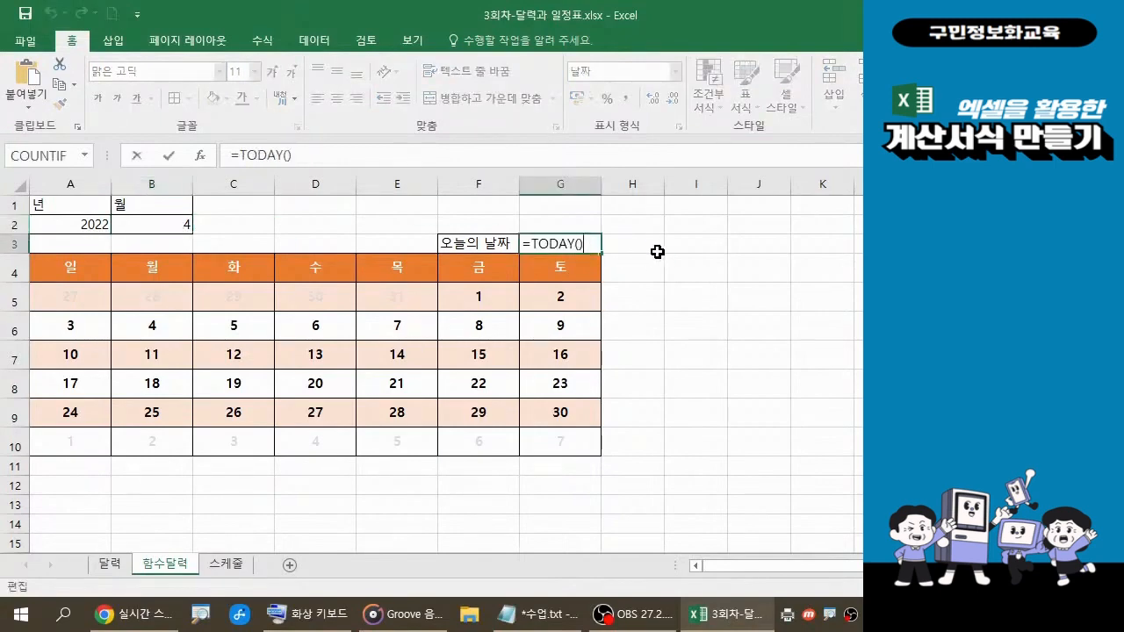
pyautogui.click(674, 296)
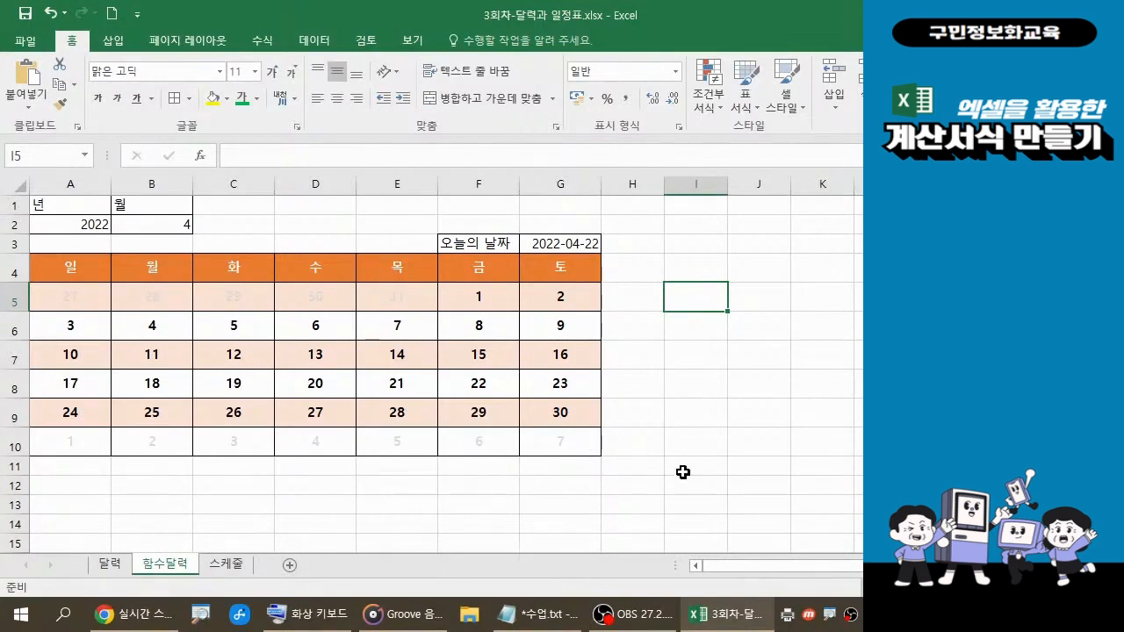
# View the finished calendar on the 달력 sheet and return to the 함수달력 sheet
pyautogui.click(115, 569)
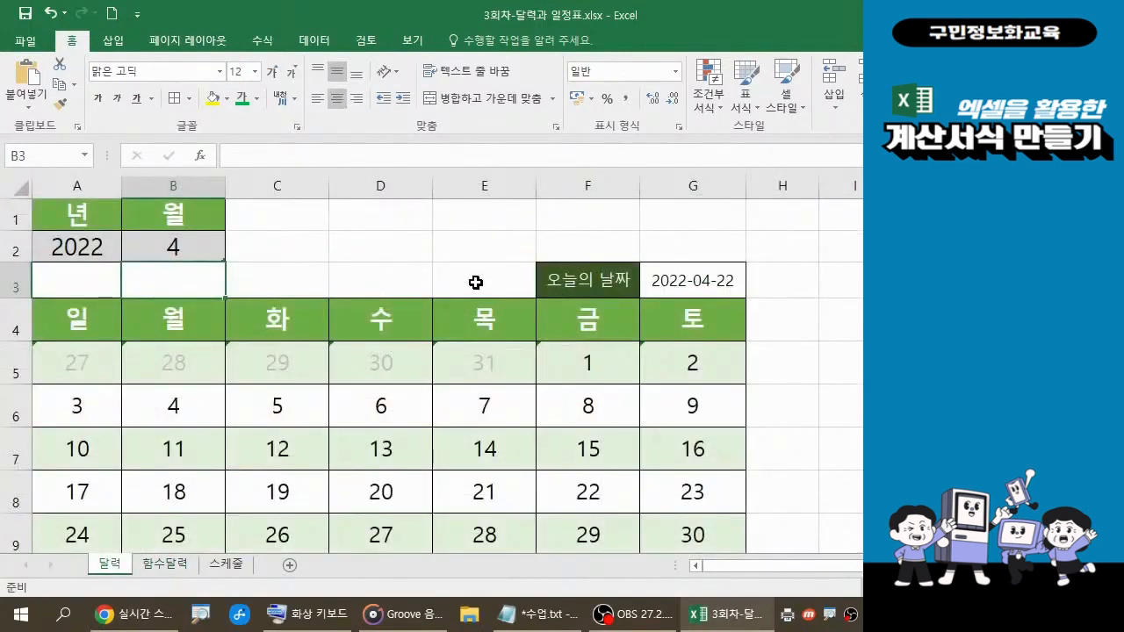
pyautogui.click(191, 567)
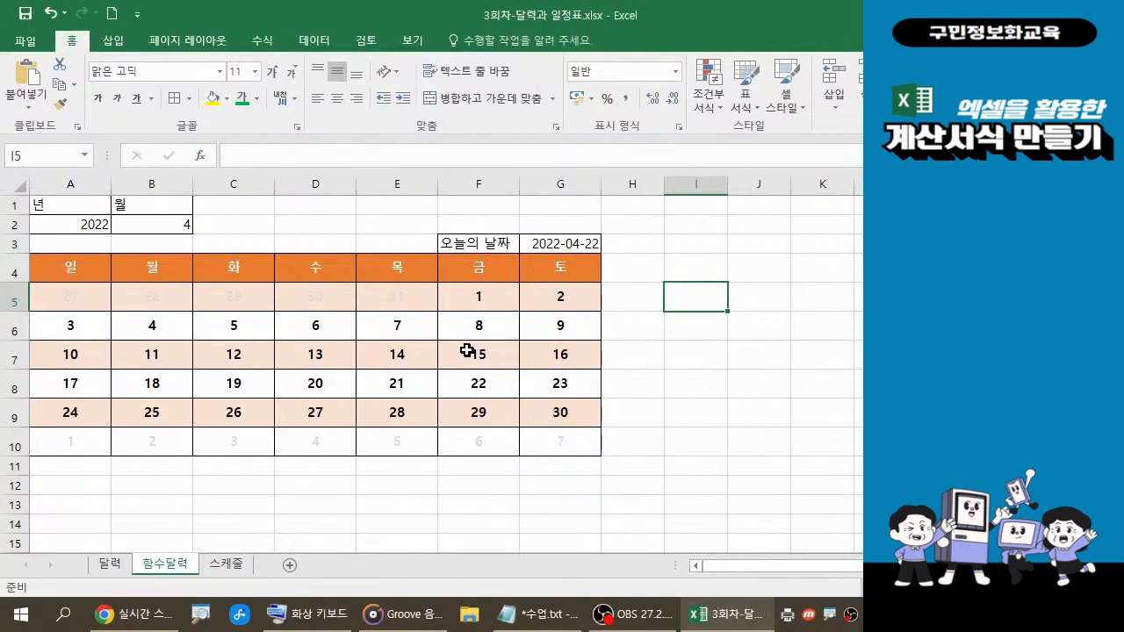
pyautogui.click(555, 620)
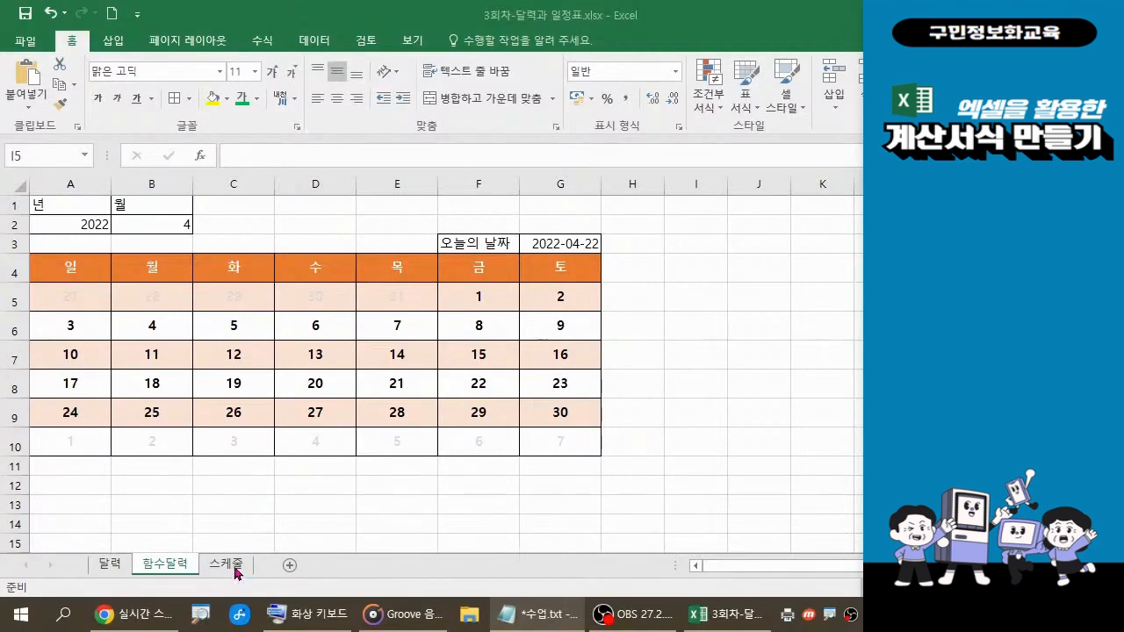
# Add a new worksheet after 함수달력 and name it 일정표
pyautogui.click(290, 569)
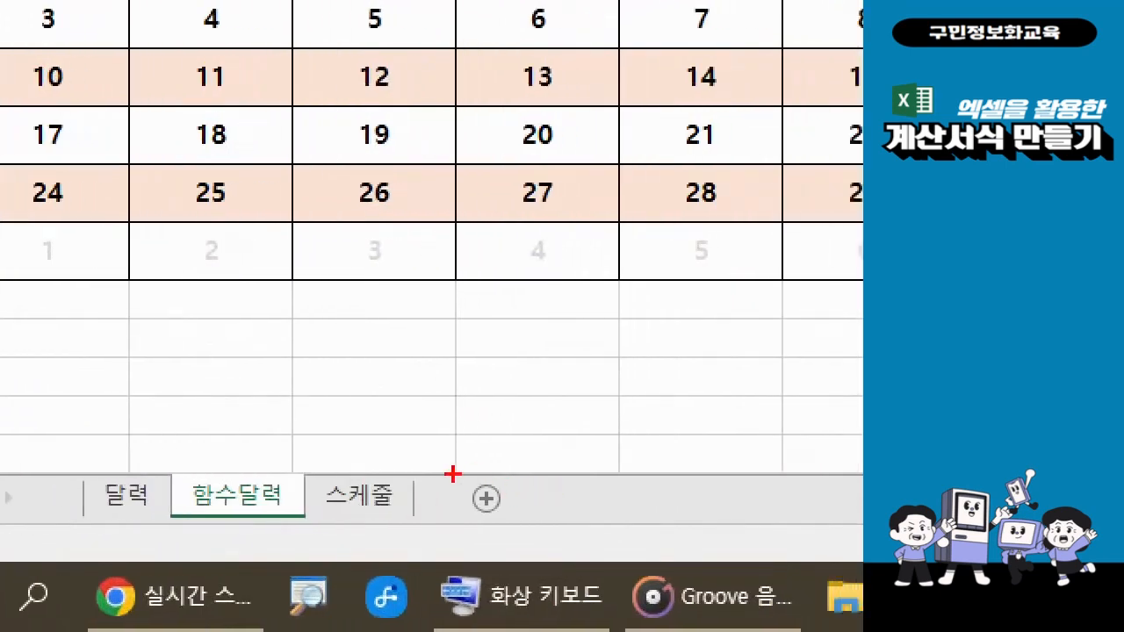
pyautogui.moveTo(450, 472); pyautogui.dragTo(530, 533)
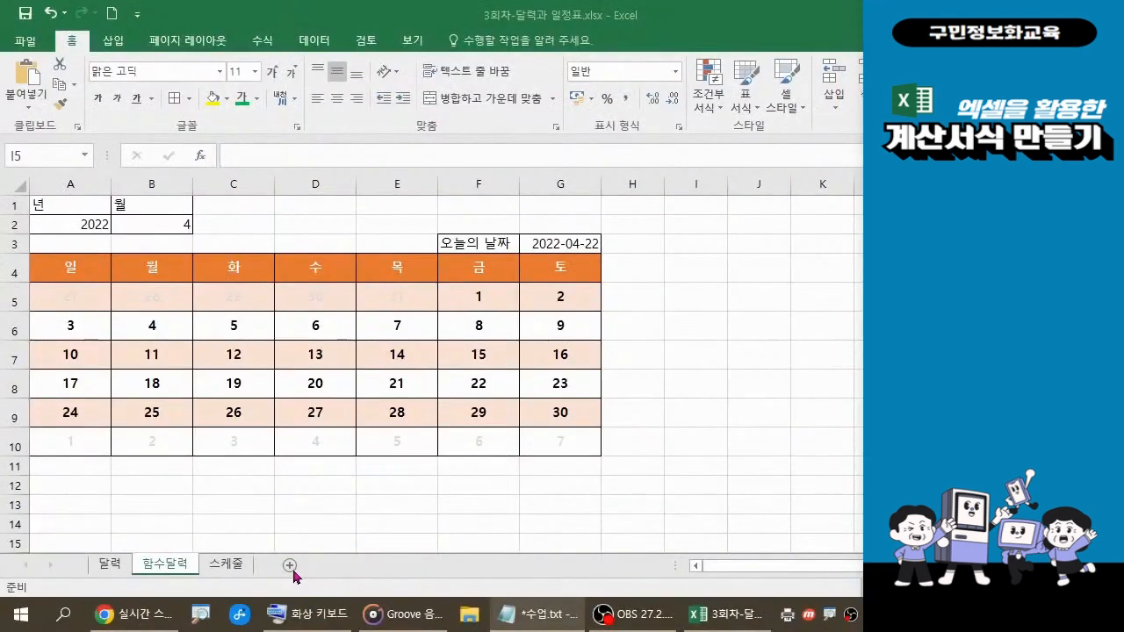
pyautogui.click(290, 566)
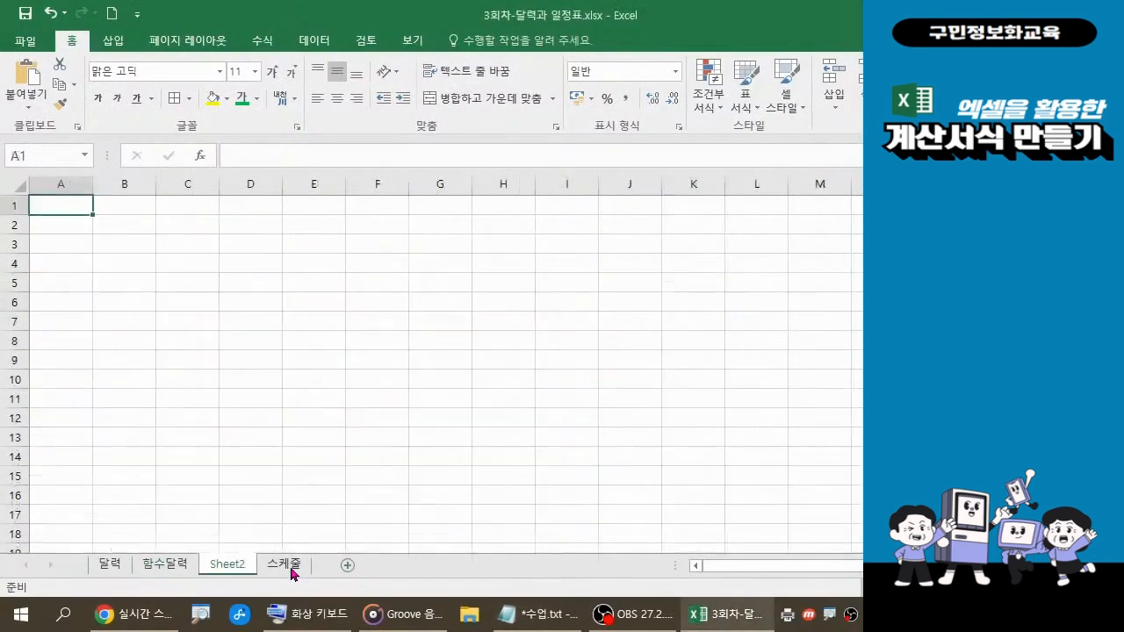
pyautogui.doubleClick(226, 569)
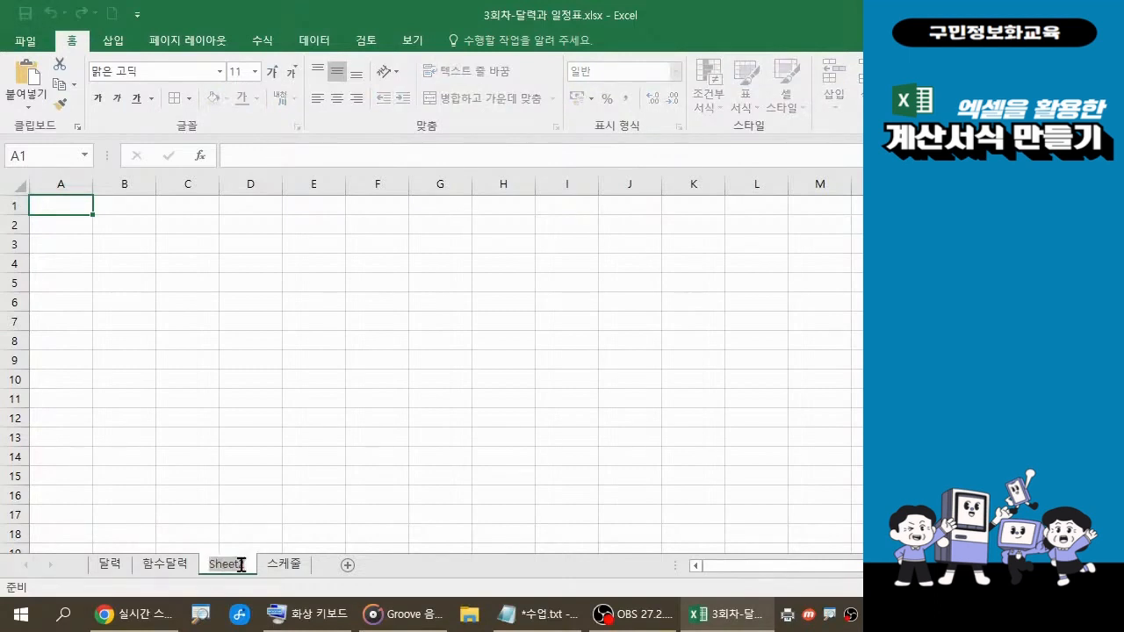
pyautogui.write('일정표')
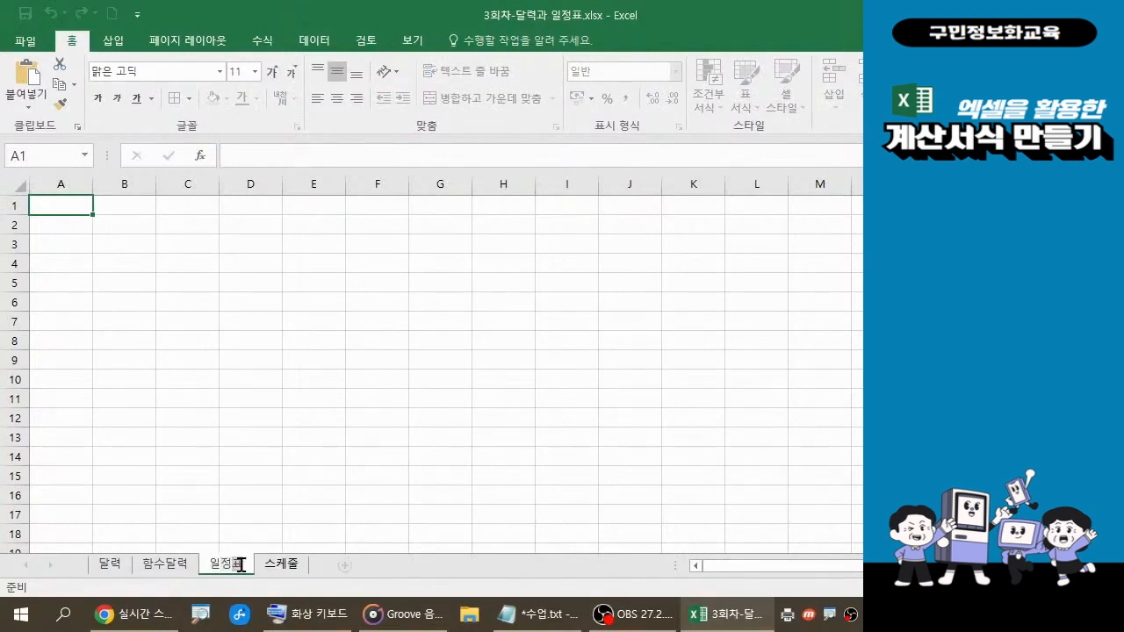
pyautogui.press('Return')
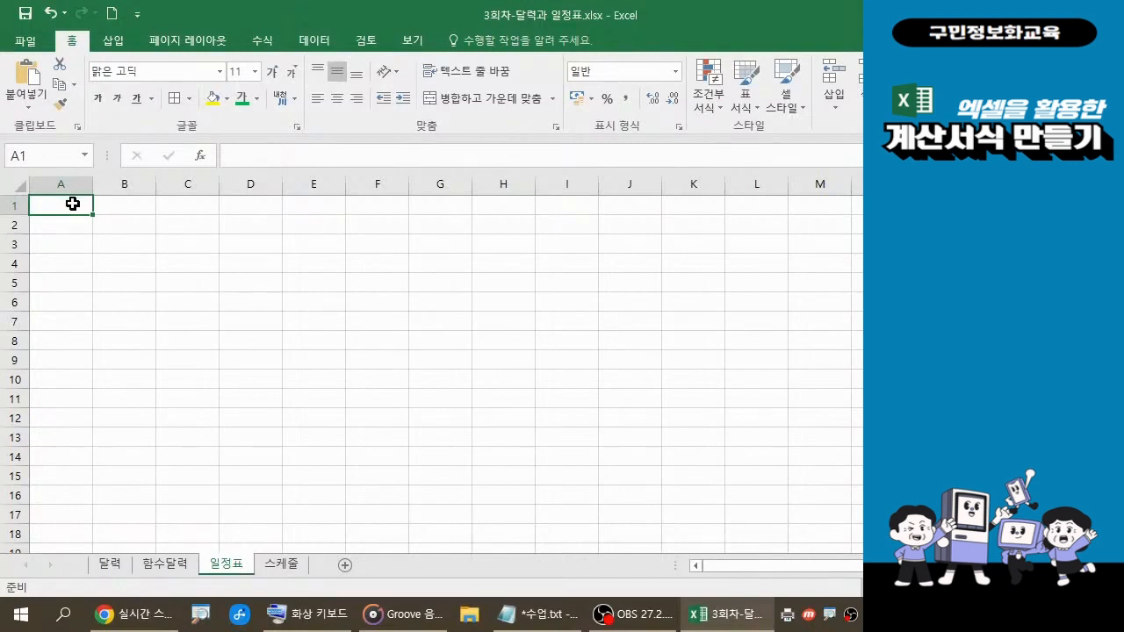
# Make row 1 about three times as tall and merge and center cells A1:K1
pyautogui.moveTo(22, 215); pyautogui.dragTo(25, 254)
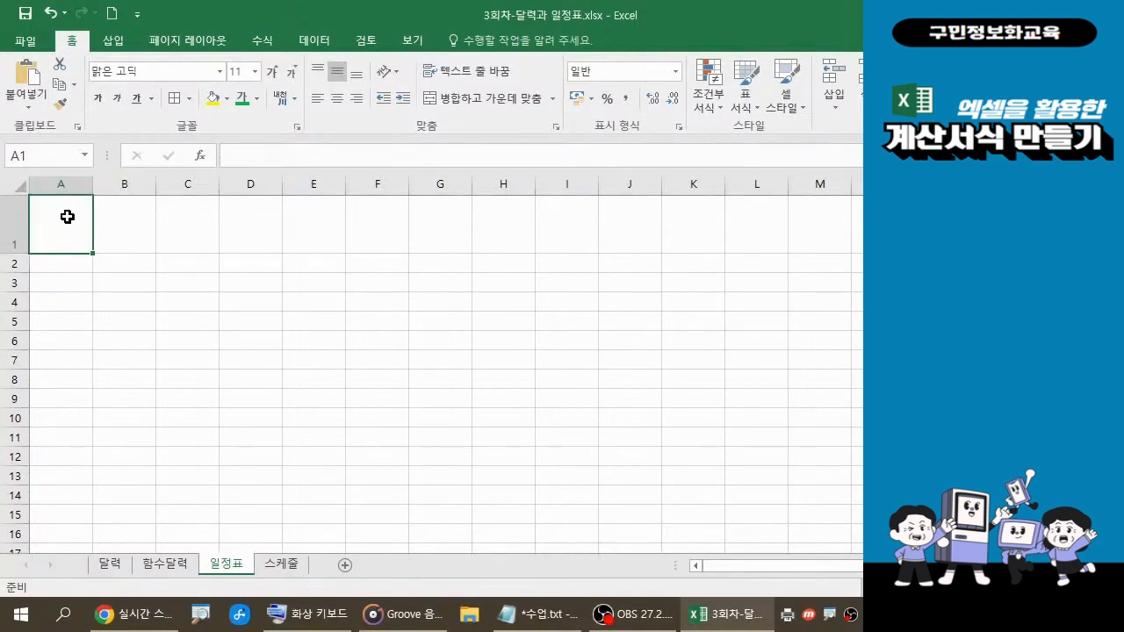
pyautogui.moveTo(65, 217); pyautogui.dragTo(678, 224)
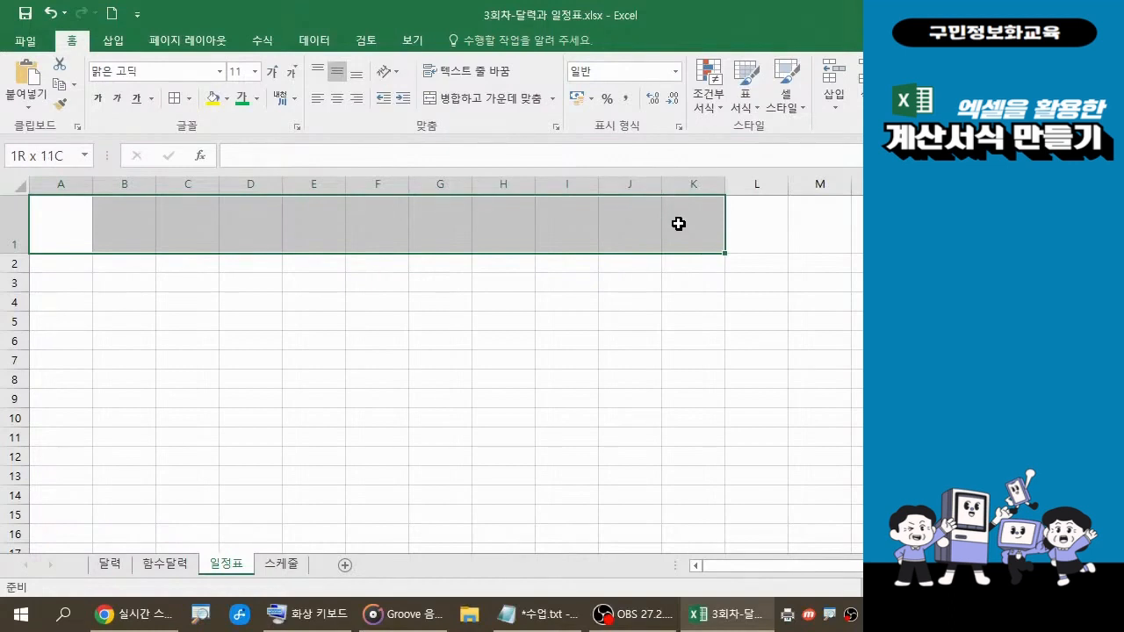
pyautogui.moveTo(678, 224); pyautogui.dragTo(678, 224)
pyautogui.click(491, 105)
pyautogui.click(491, 105)
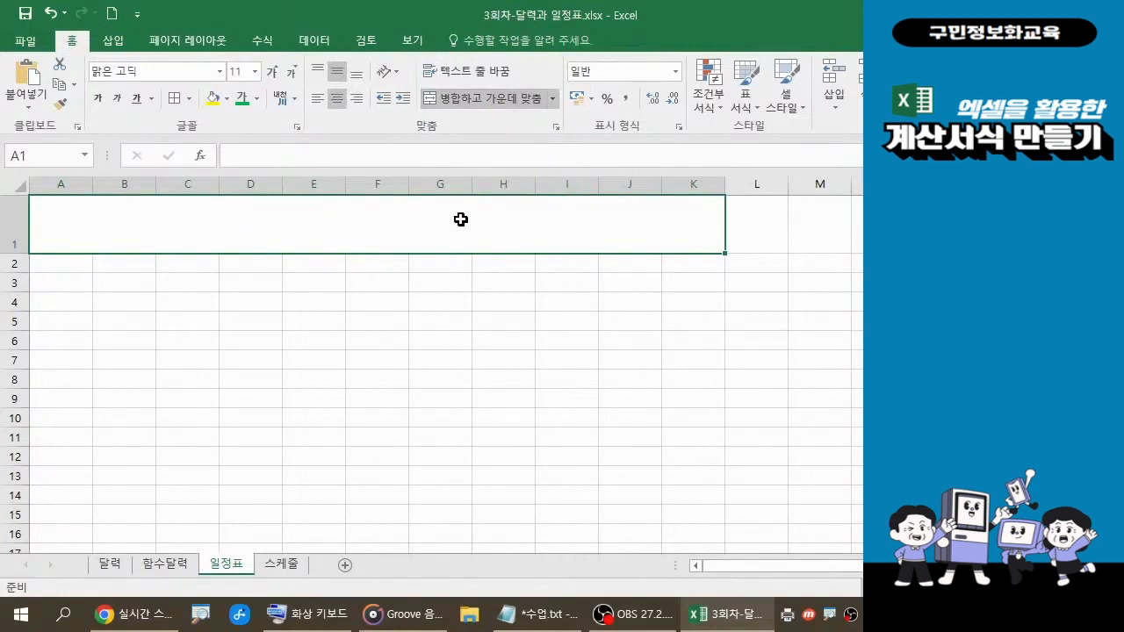
# Enter the title 계획일정표 in the merged cell A1
pyautogui.write('계획')
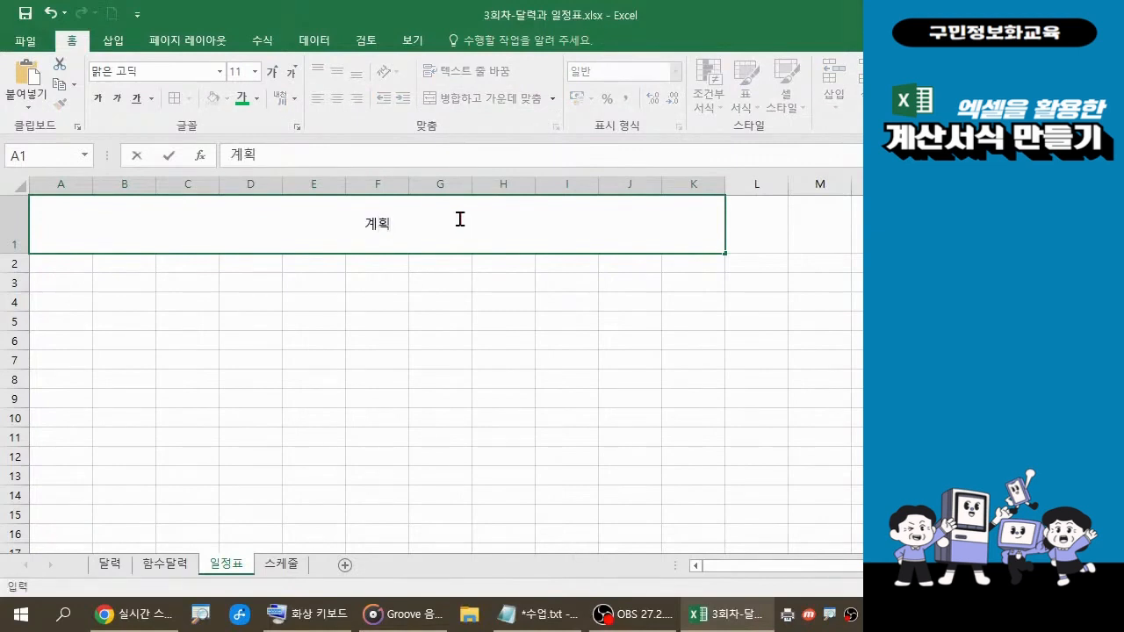
pyautogui.write('일저ㅇ표')
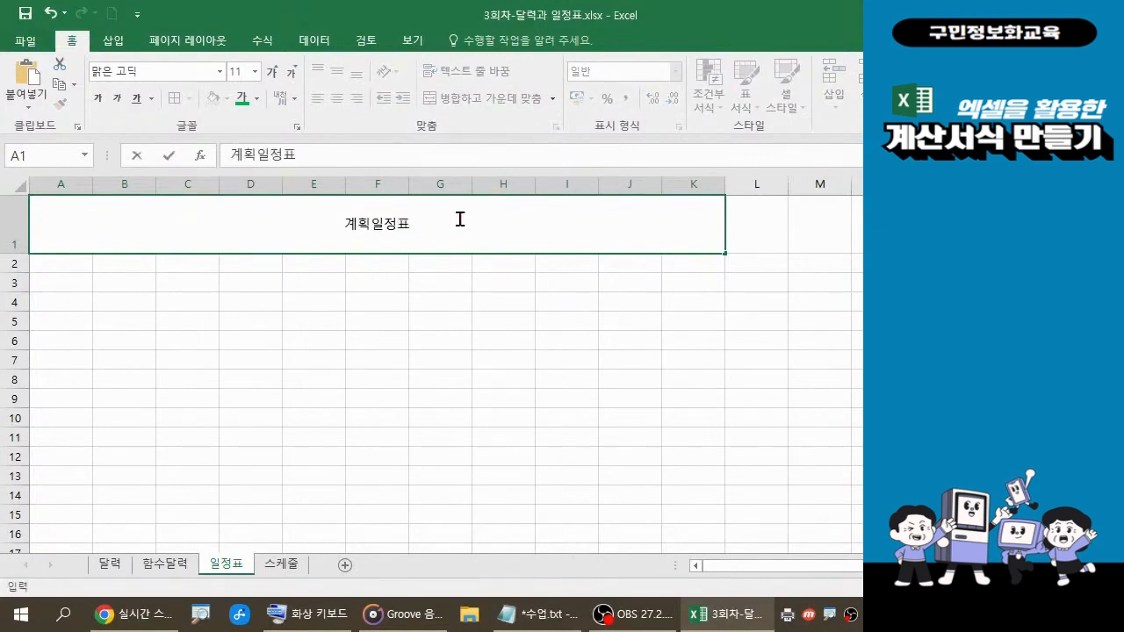
pyautogui.click(539, 614)
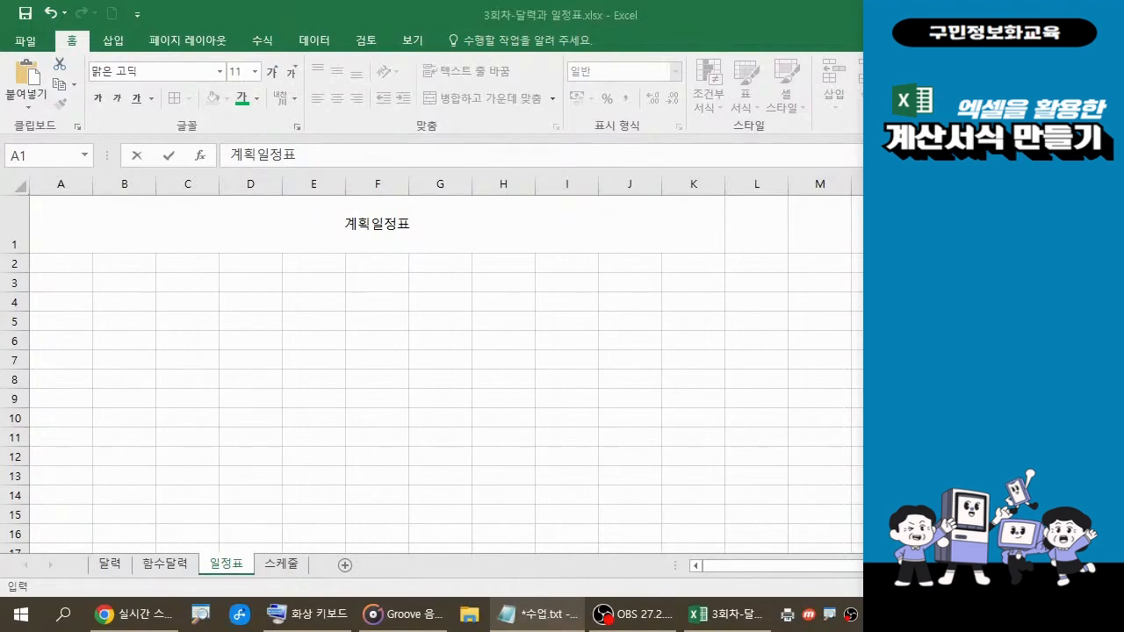
pyautogui.click(502, 223)
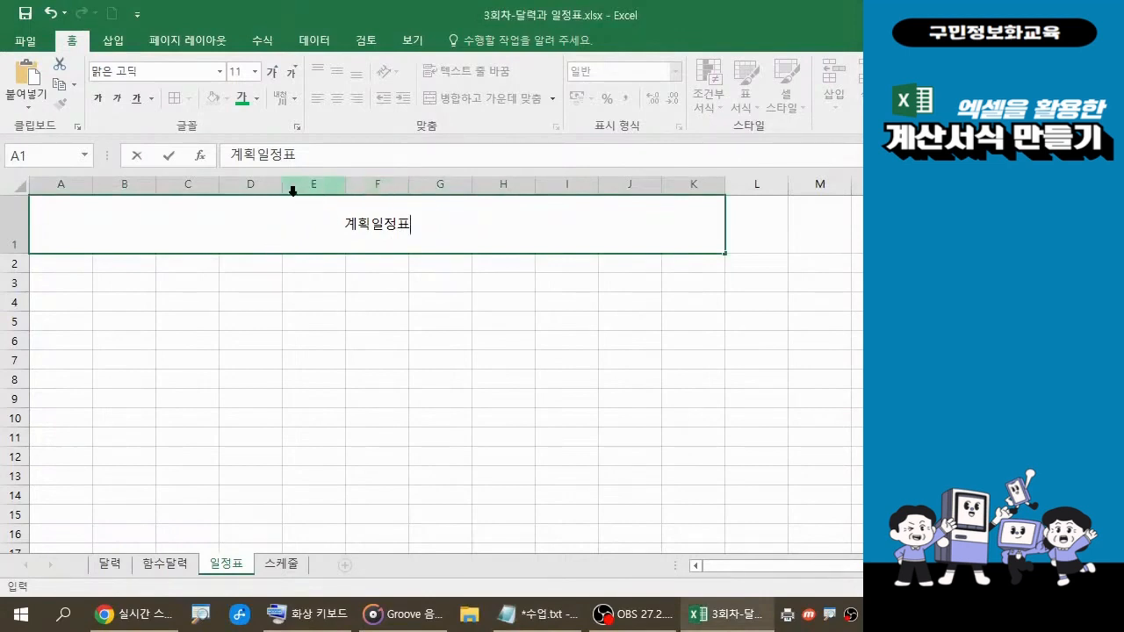
pyautogui.click(516, 257)
# Increase the font size of the title in A1 to 16
pyautogui.click(462, 231)
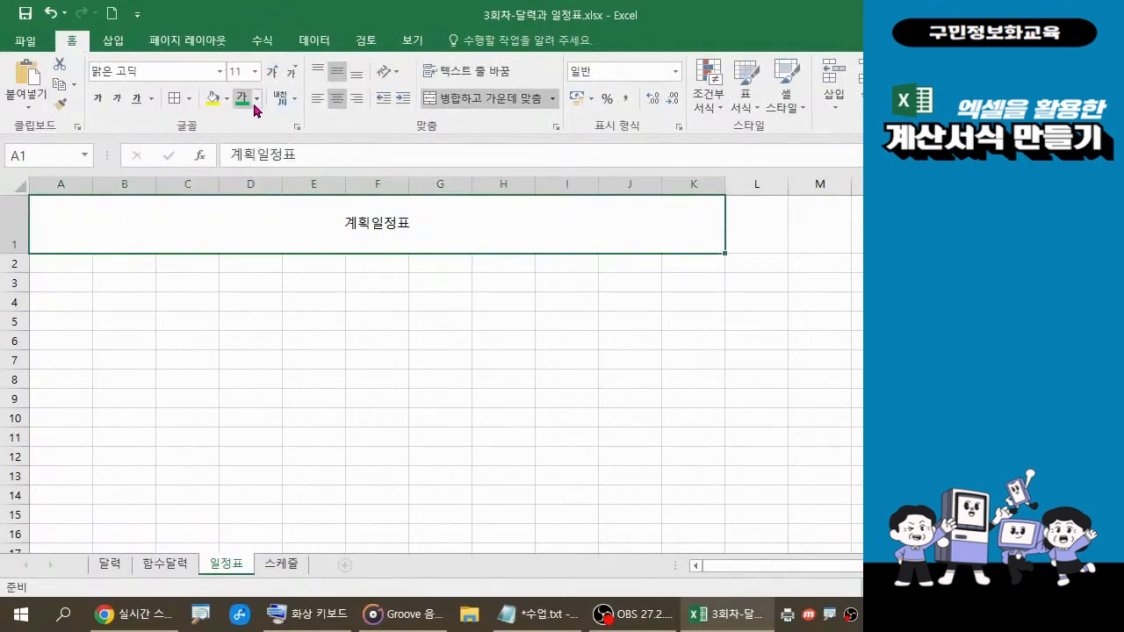
pyautogui.click(271, 75)
pyautogui.click(272, 74)
pyautogui.click(271, 73)
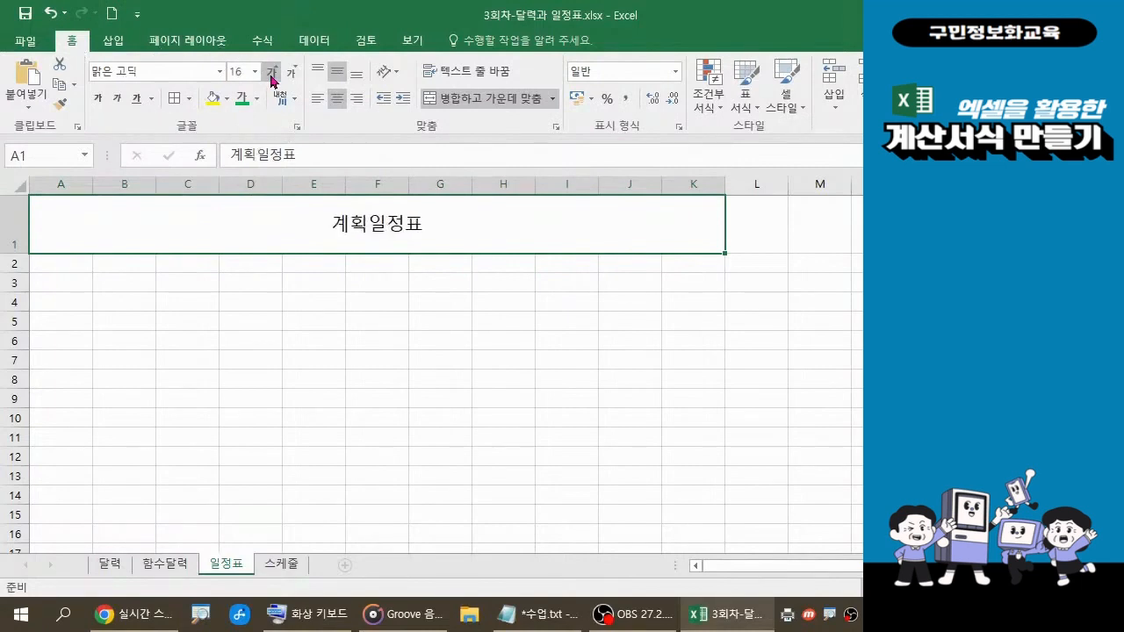
# Enlarge the title 계획일정표 in A1 to font size 36
pyautogui.click(271, 74)
pyautogui.click(271, 75)
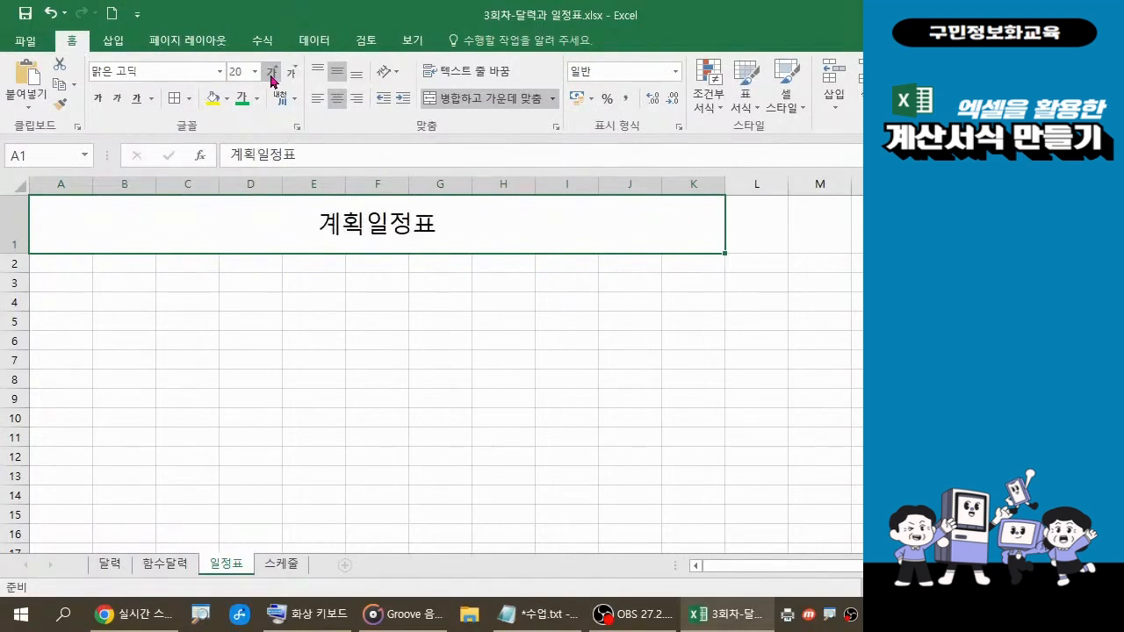
pyautogui.click(272, 76)
pyautogui.click(271, 75)
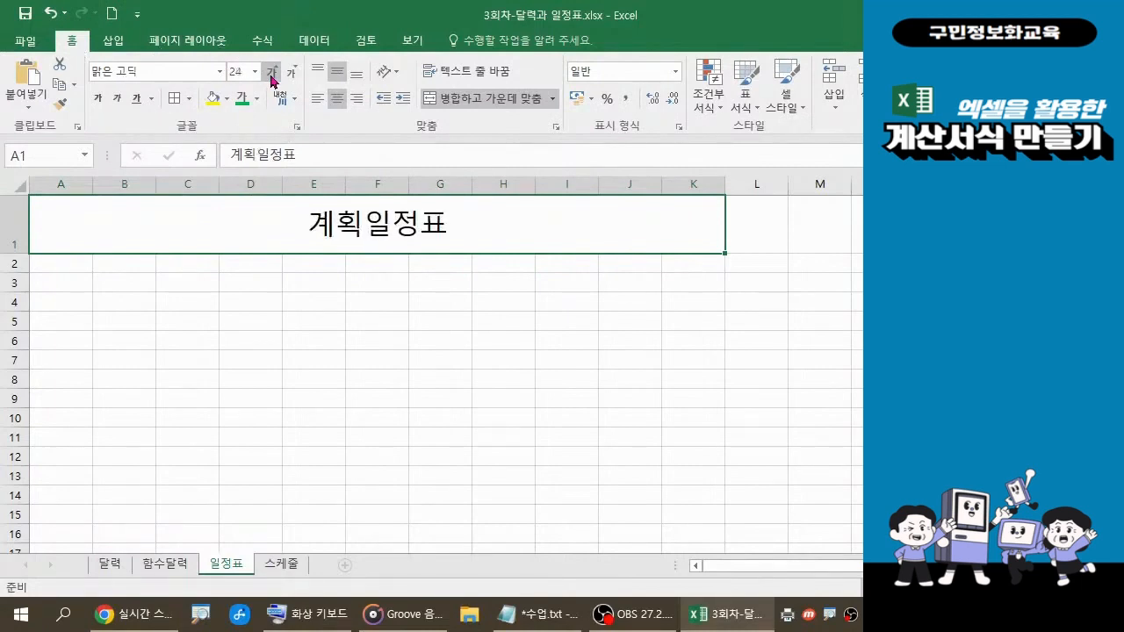
pyautogui.click(271, 76)
pyautogui.click(271, 75)
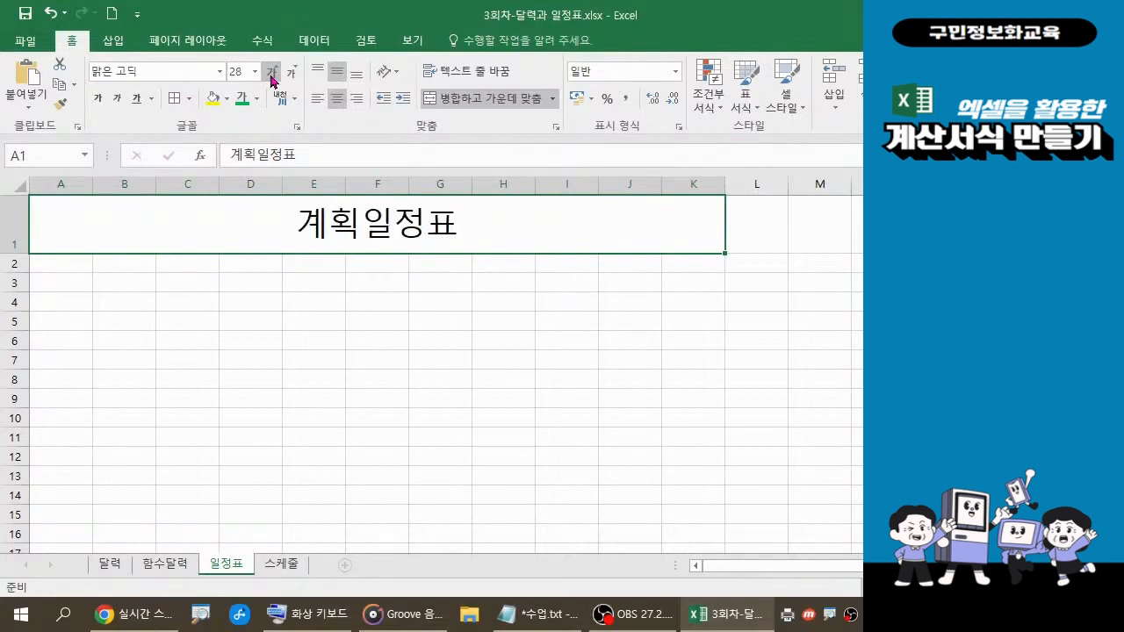
pyautogui.click(271, 76)
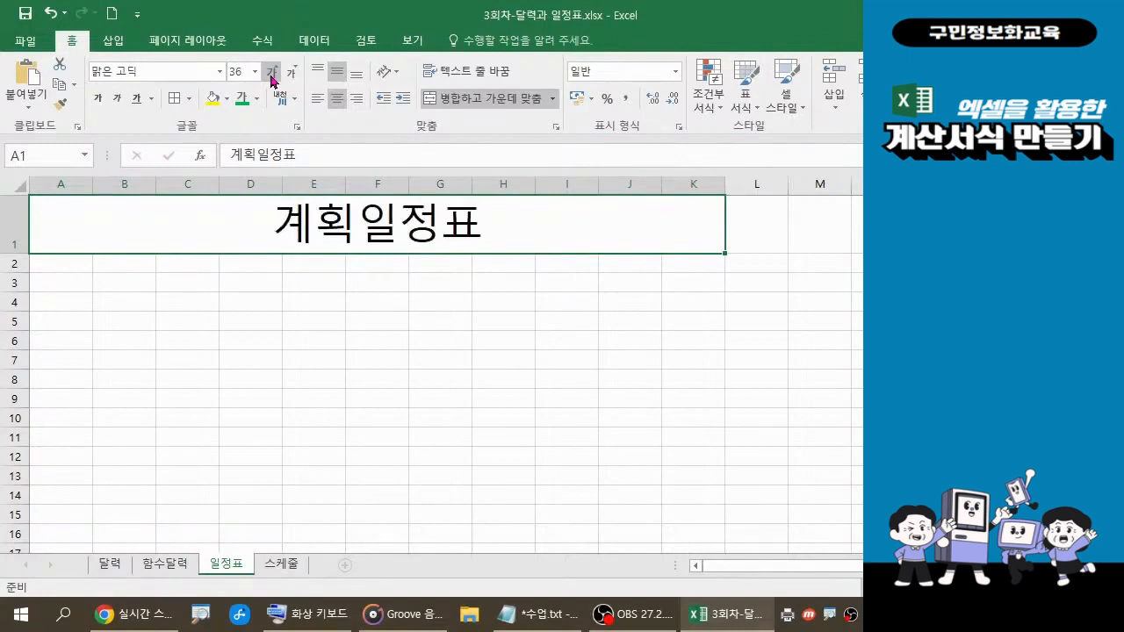
# Make the title in A1 bold and set its font color to the standard blue
pyautogui.click(97, 100)
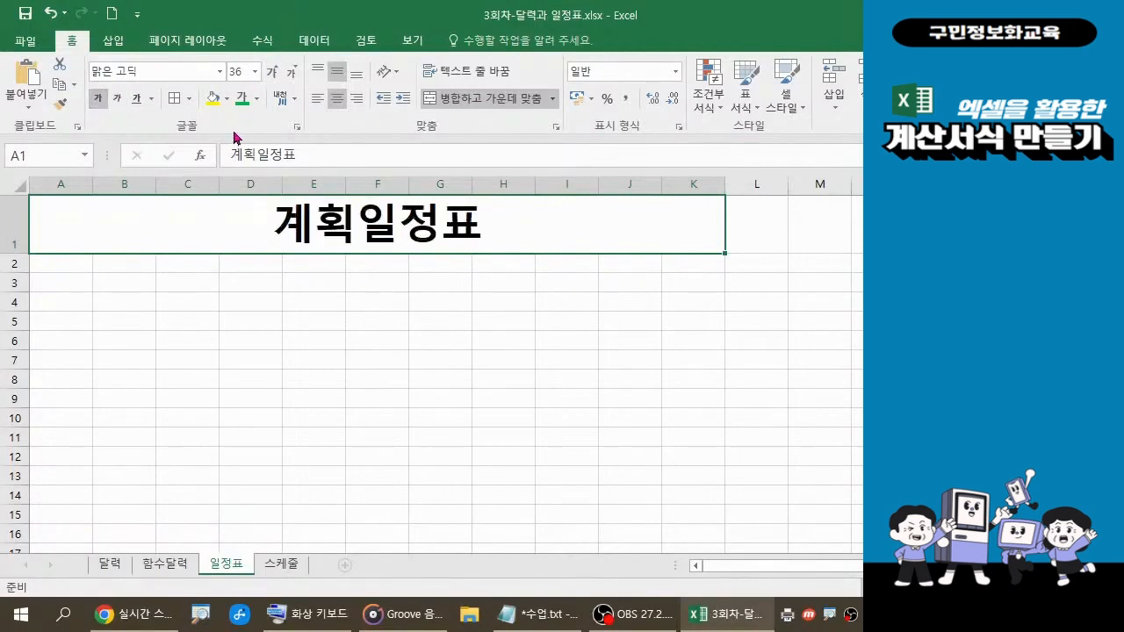
pyautogui.click(259, 104)
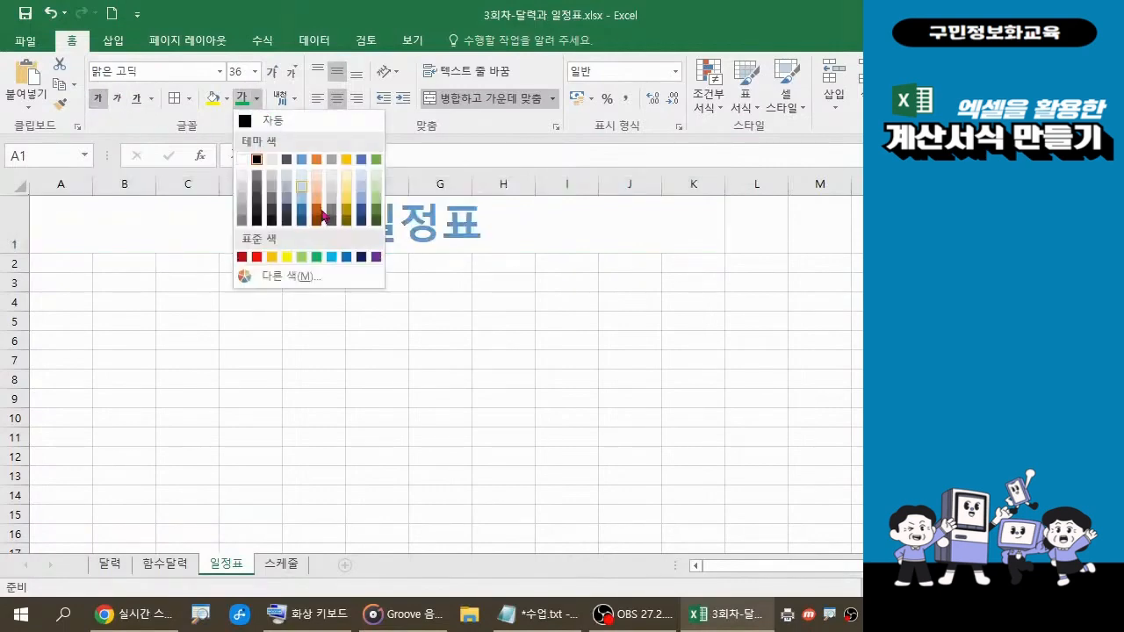
pyautogui.click(349, 257)
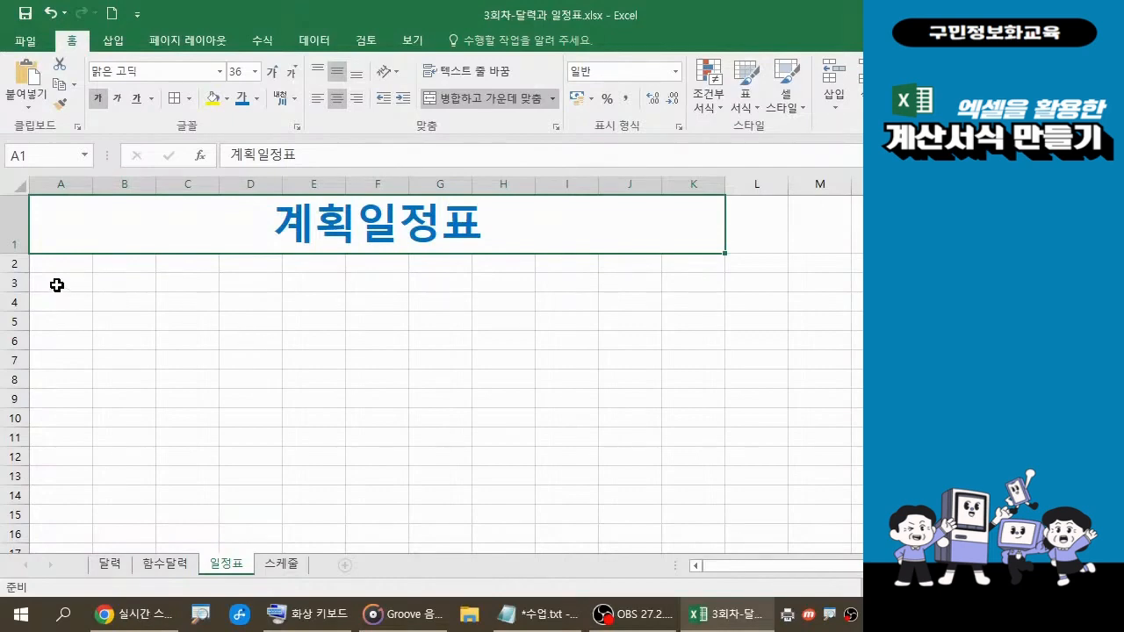
pyautogui.moveTo(56, 284); pyautogui.dragTo(649, 459)
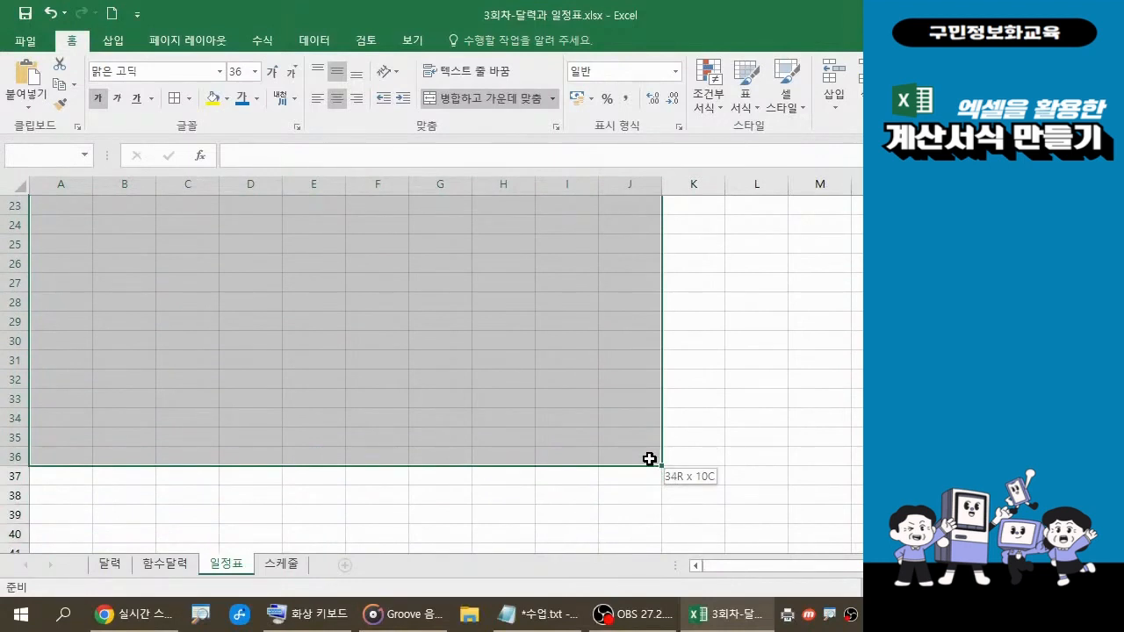
pyautogui.moveTo(649, 460); pyautogui.dragTo(649, 459)
pyautogui.scroll(7, 576, 427)
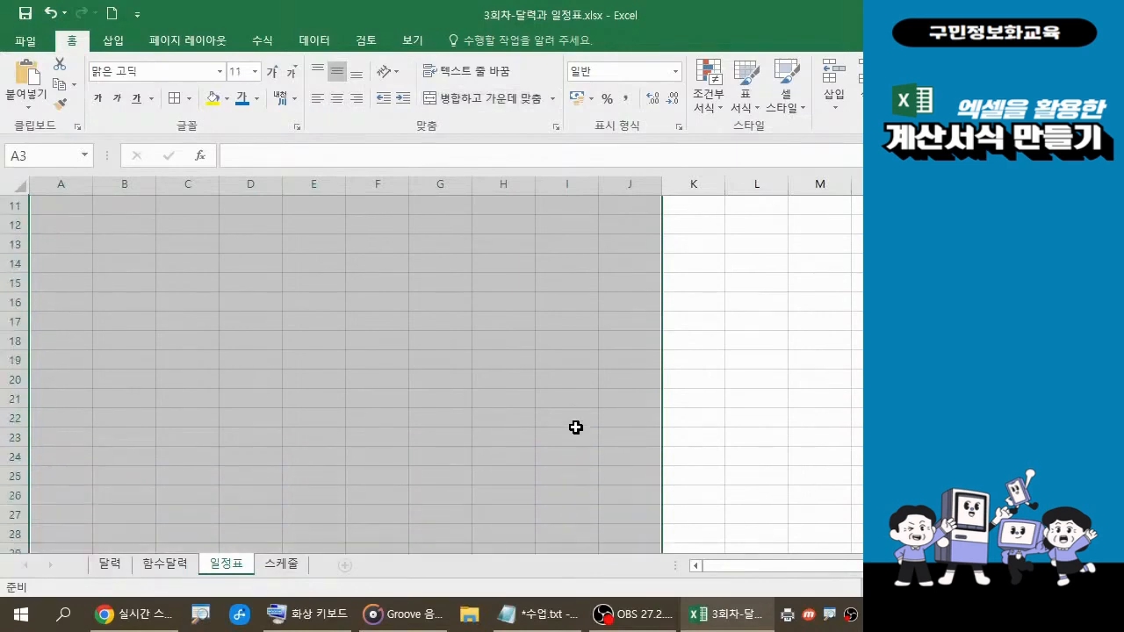
pyautogui.scroll(1, 575, 428)
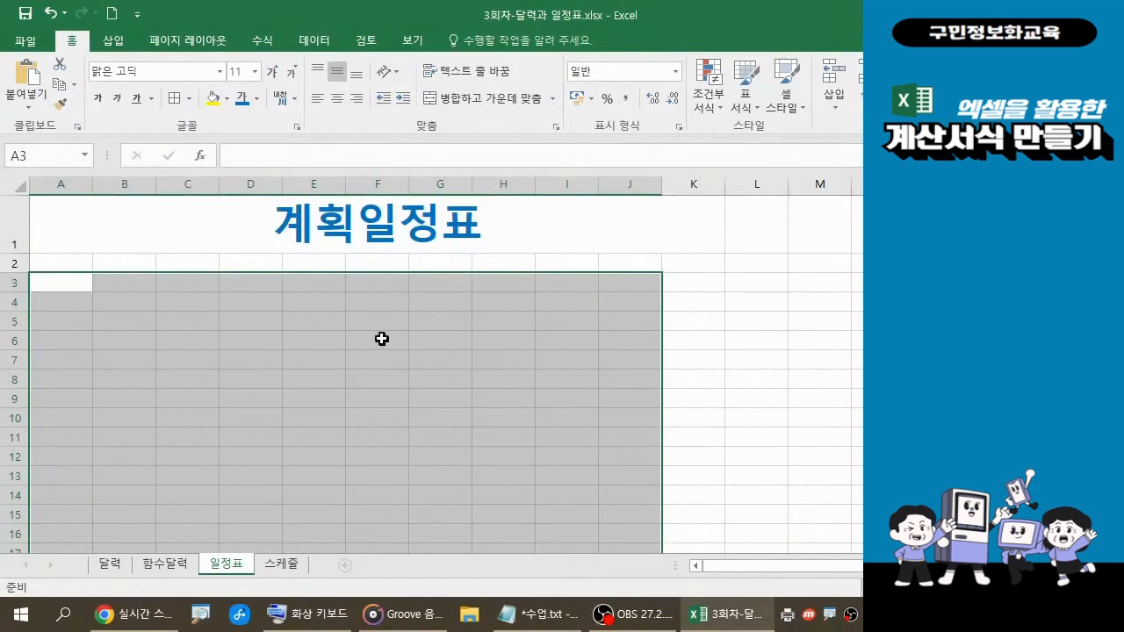
pyautogui.click(67, 280)
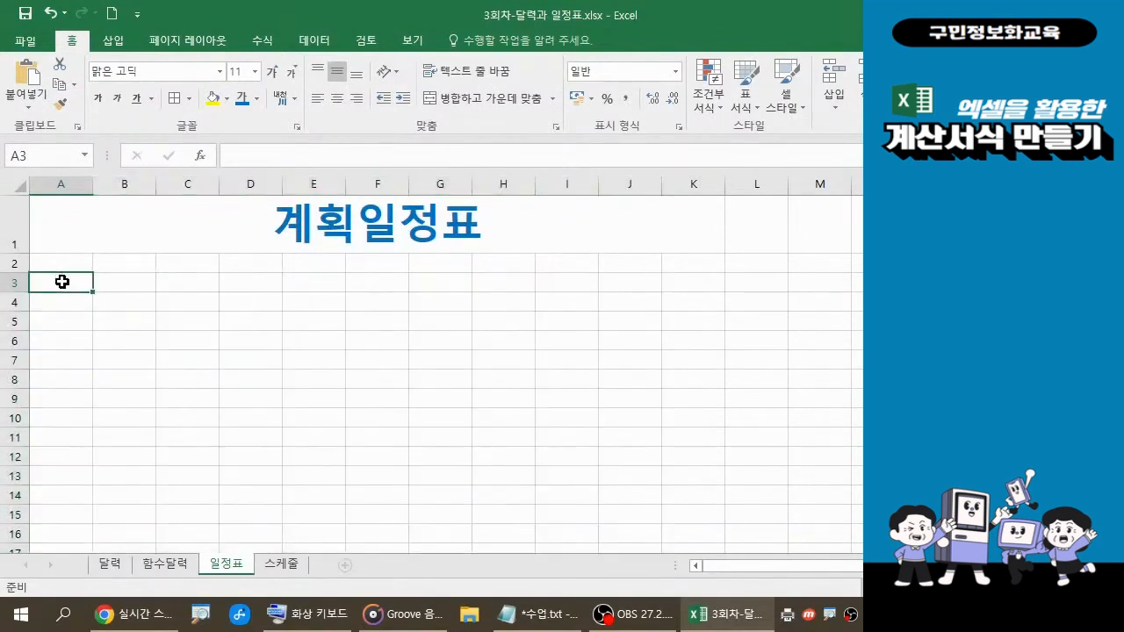
# Apply all borders to the range A3:K40
pyautogui.moveTo(62, 281); pyautogui.dragTo(677, 513)
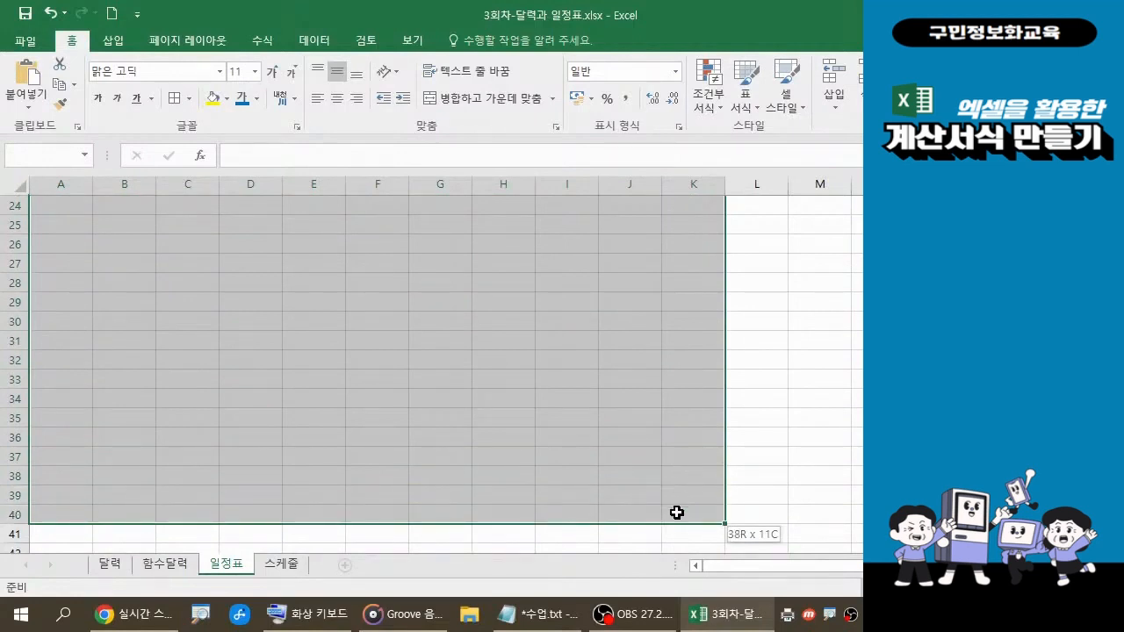
pyautogui.moveTo(677, 513); pyautogui.dragTo(677, 513)
pyautogui.scroll(8, 677, 512)
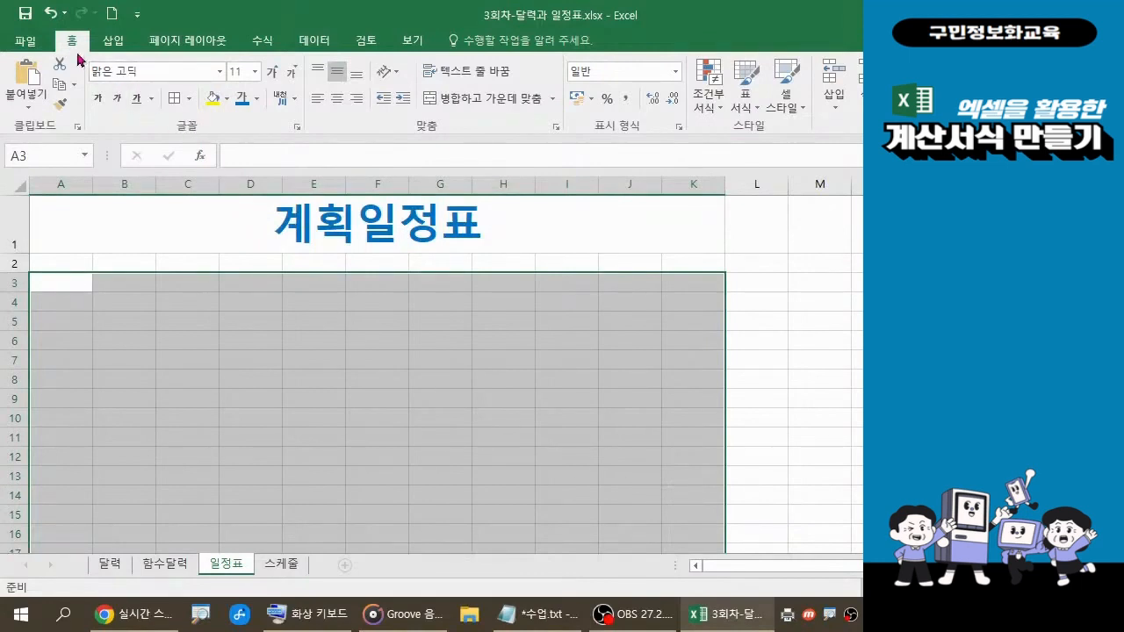
pyautogui.click(188, 98)
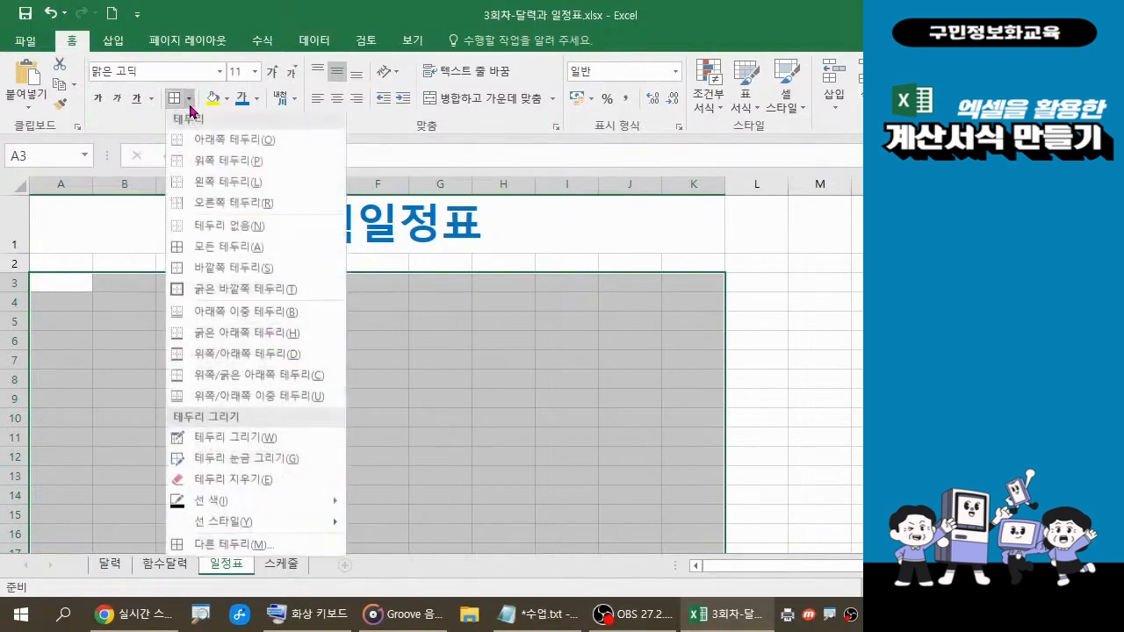
pyautogui.click(202, 253)
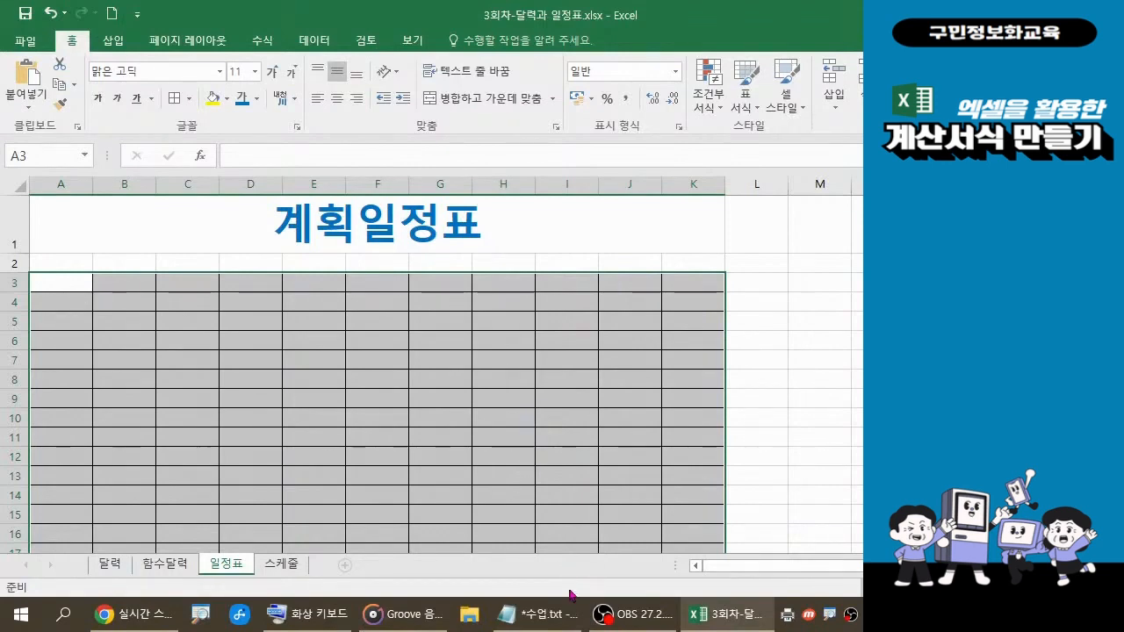
pyautogui.click(550, 614)
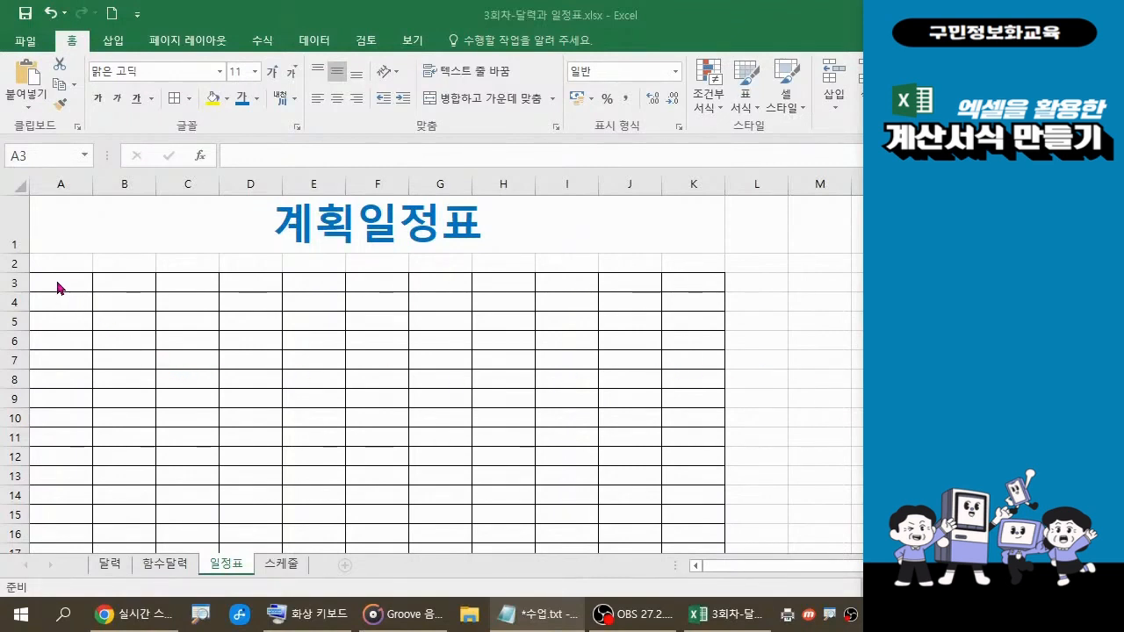
pyautogui.hotkey('ctrl', 'a')
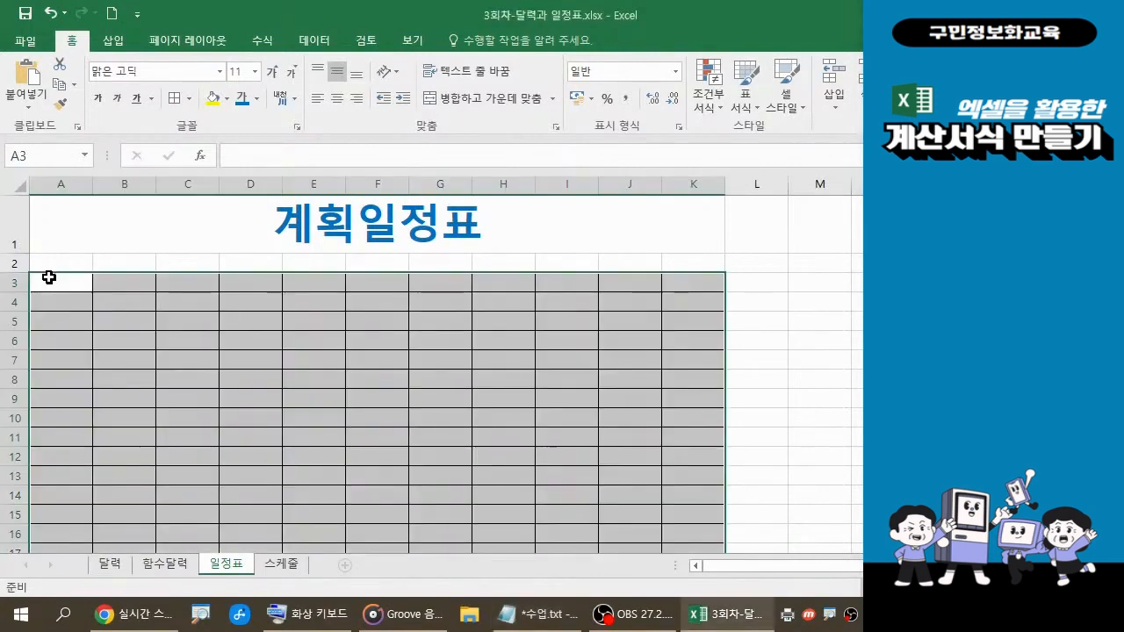
# Merge columns A and B row by row over A3:B40 with the merge-across option (전체 병합)
pyautogui.moveTo(49, 278); pyautogui.dragTo(120, 492)
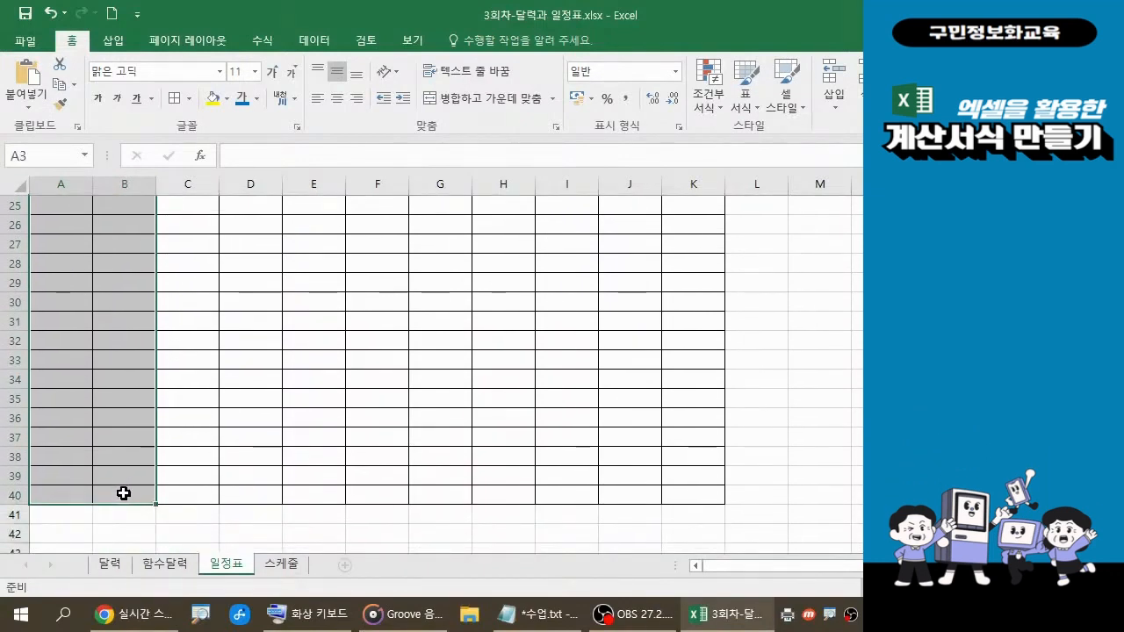
pyautogui.scroll(7, 122, 492)
pyautogui.scroll(1, 122, 491)
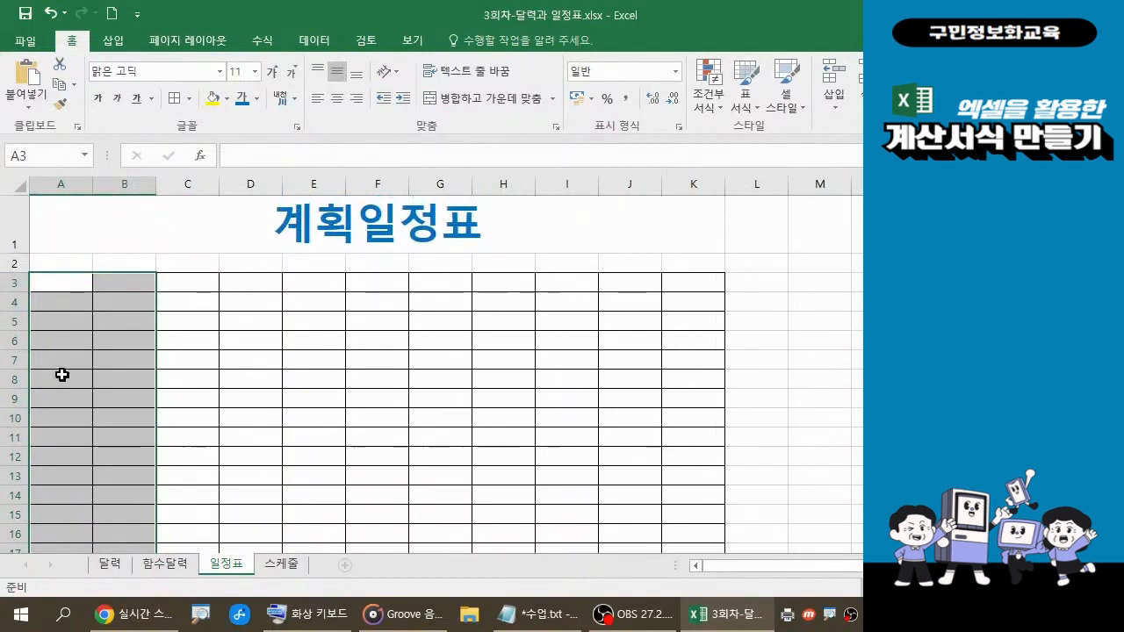
pyautogui.scroll(-6, 112, 466)
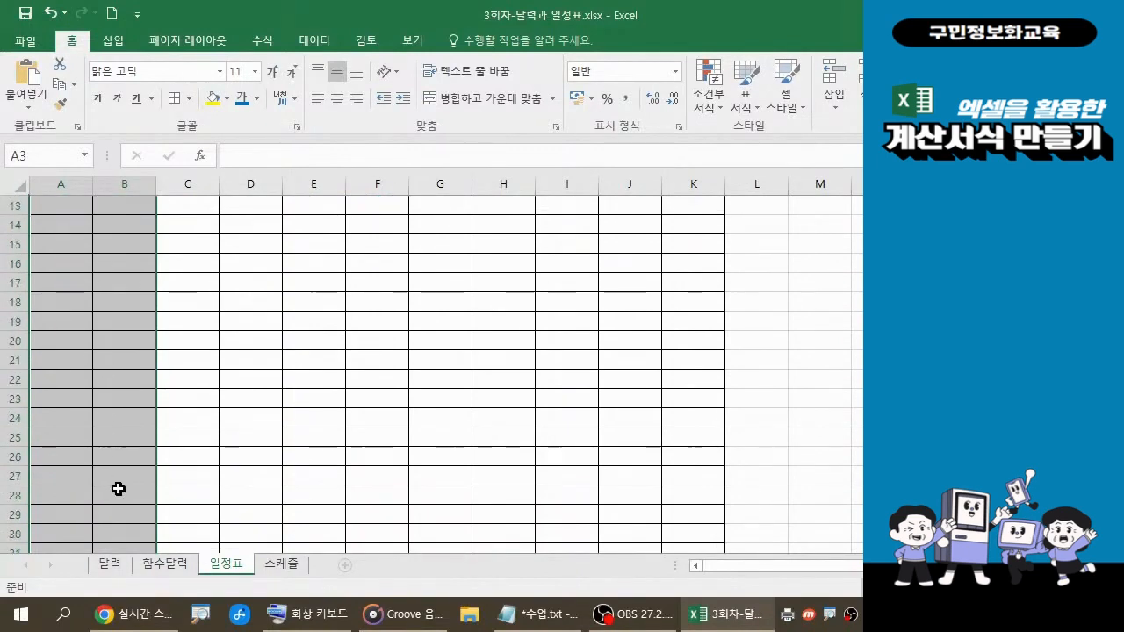
pyautogui.scroll(6, 118, 498)
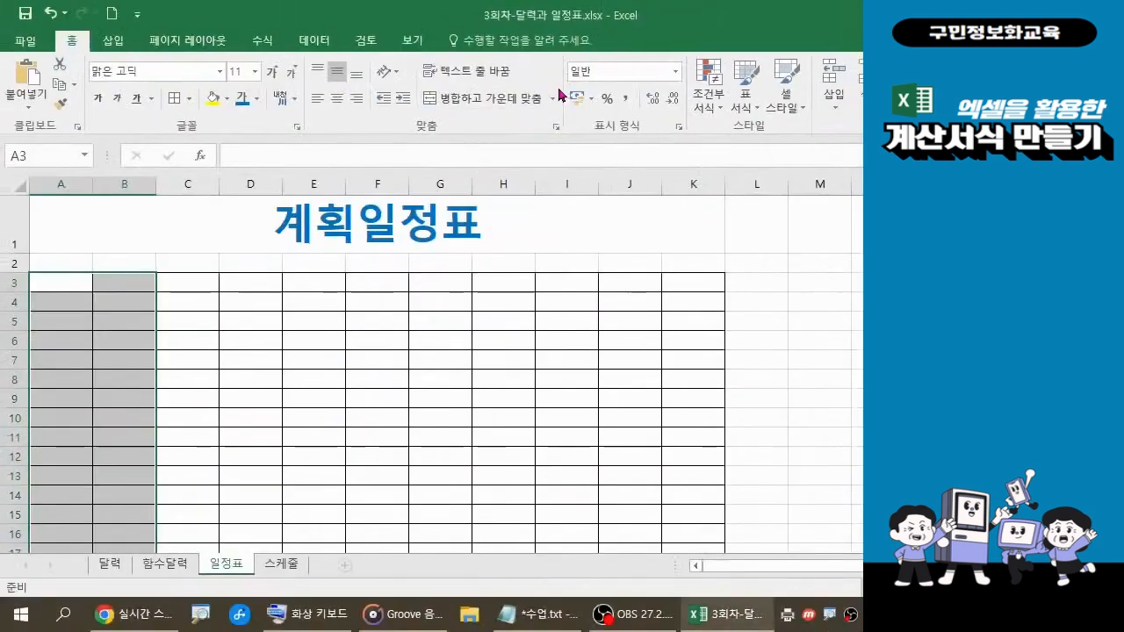
pyautogui.click(551, 199)
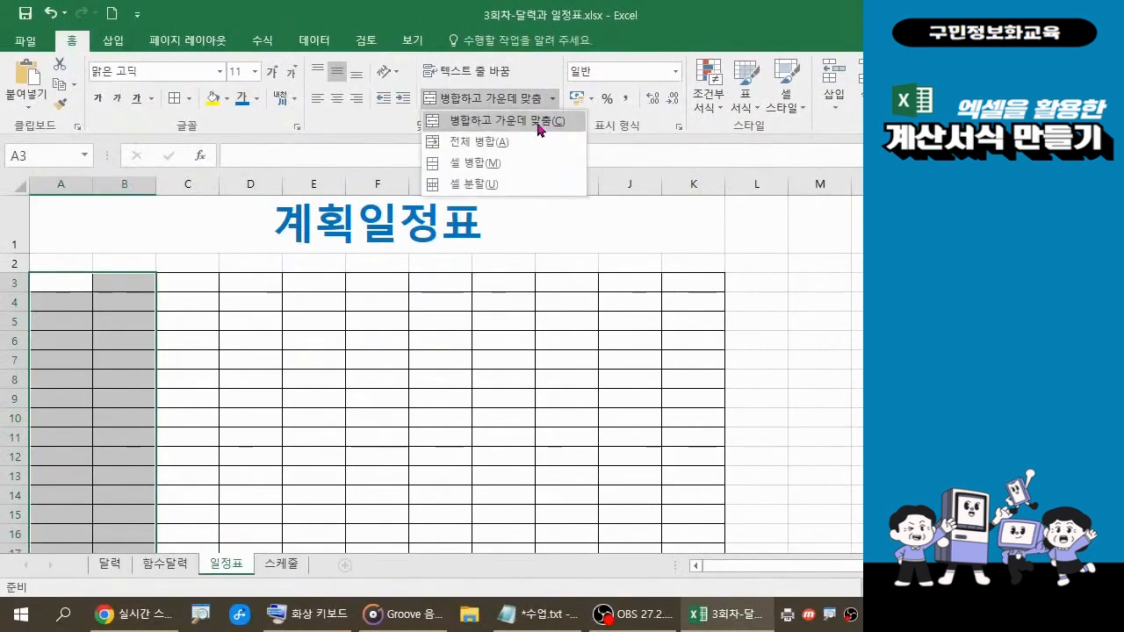
pyautogui.click(474, 143)
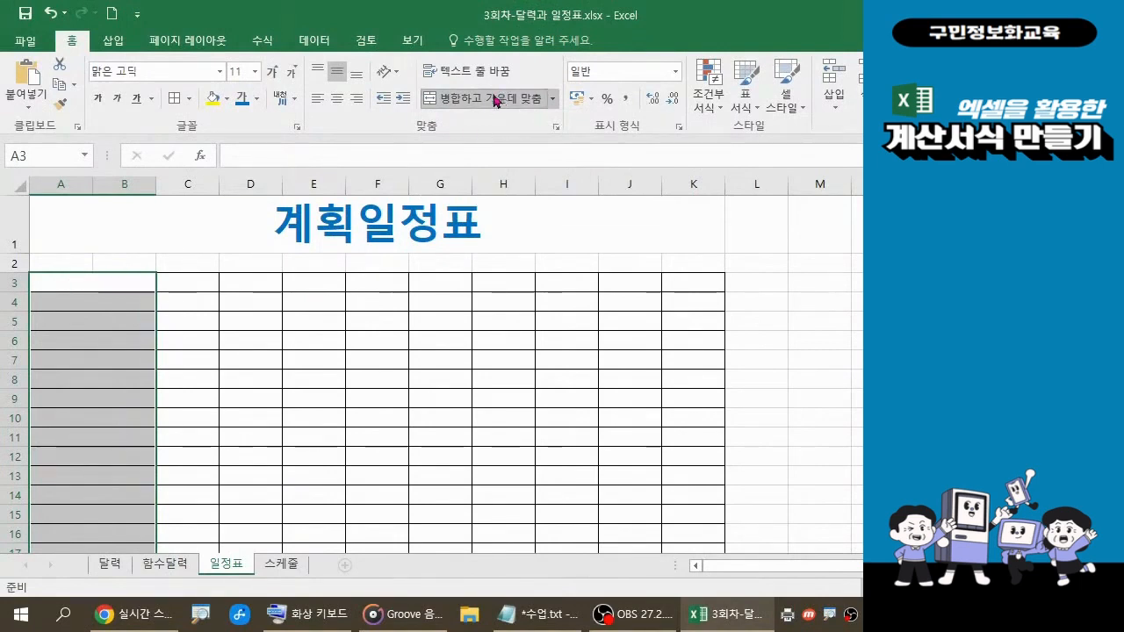
pyautogui.scroll(-5, 121, 389)
pyautogui.scroll(-3, 116, 511)
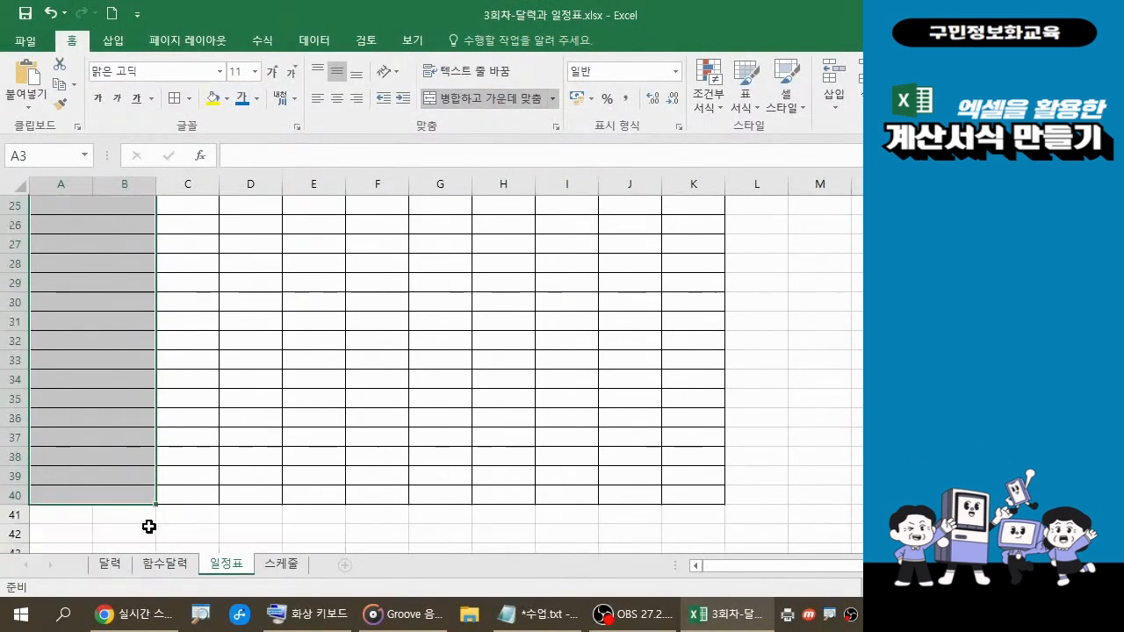
pyautogui.scroll(8, 150, 526)
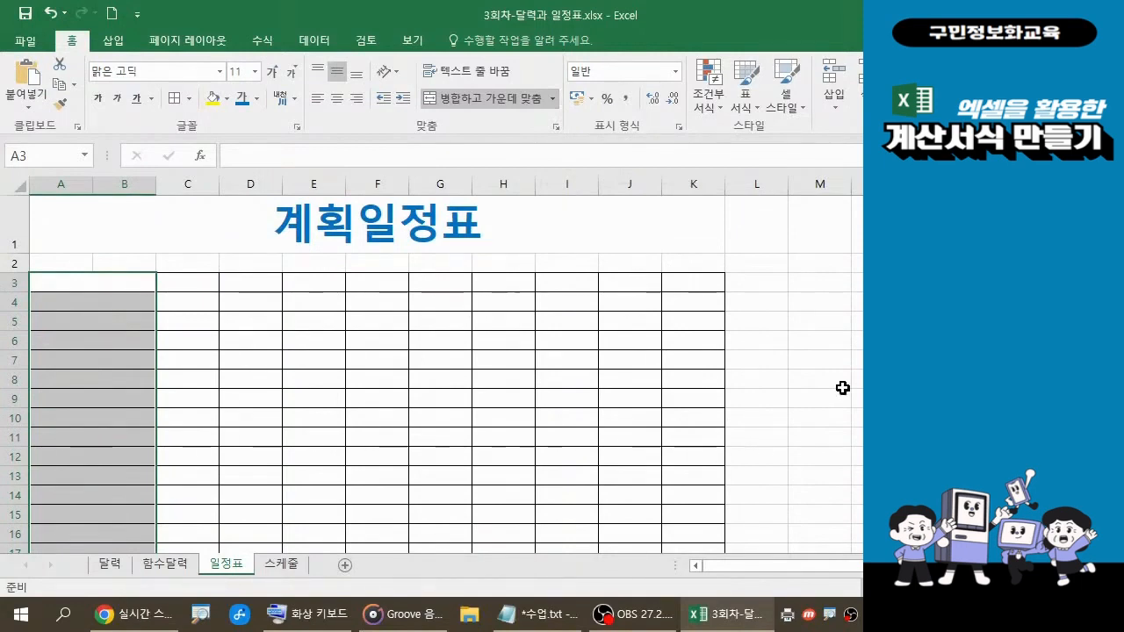
pyautogui.click(794, 383)
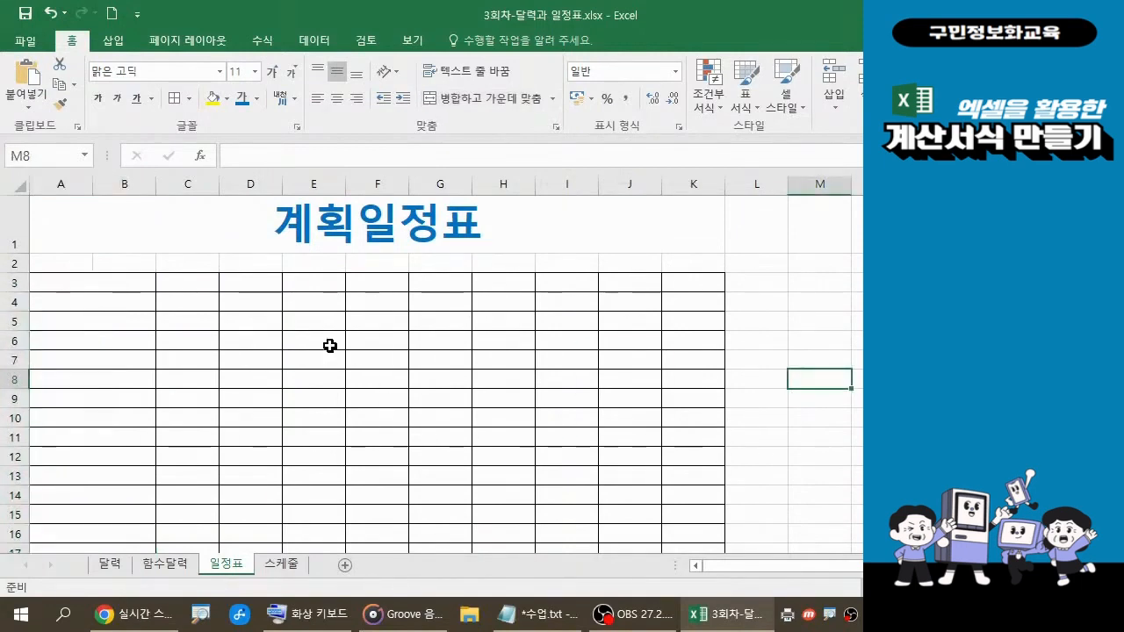
# Select the rest of the bordered table, cells C3:K40
pyautogui.click(193, 284)
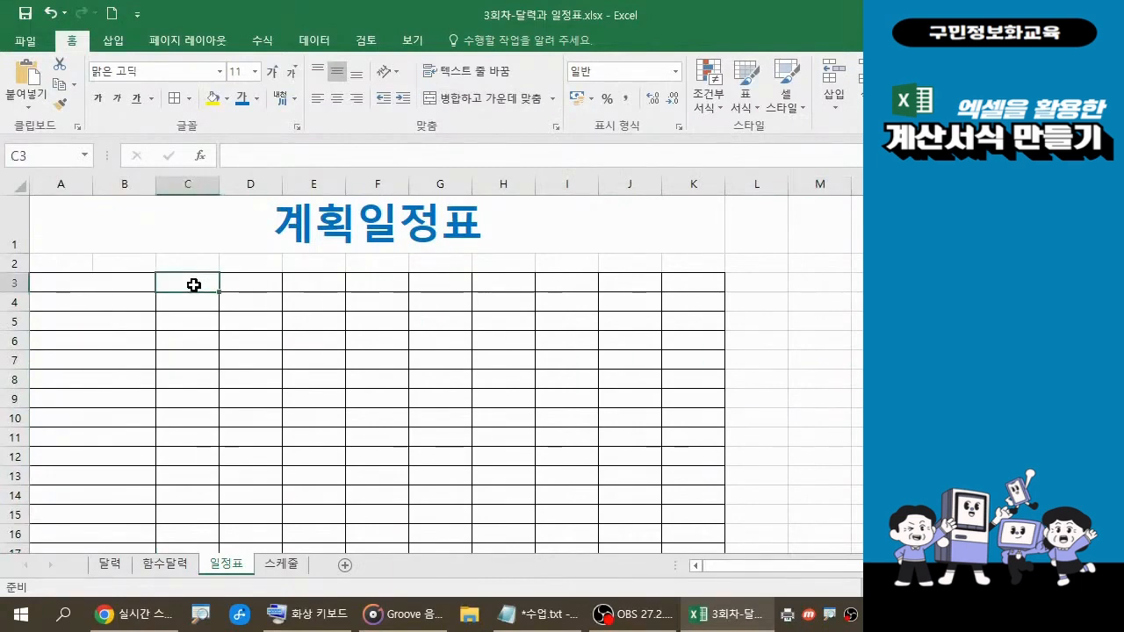
pyautogui.moveTo(194, 284)
pyautogui.mouseDown()
pyautogui.moveTo(673, 325)
pyautogui.moveTo(673, 580)
pyautogui.moveTo(685, 512)
pyautogui.mouseUp()
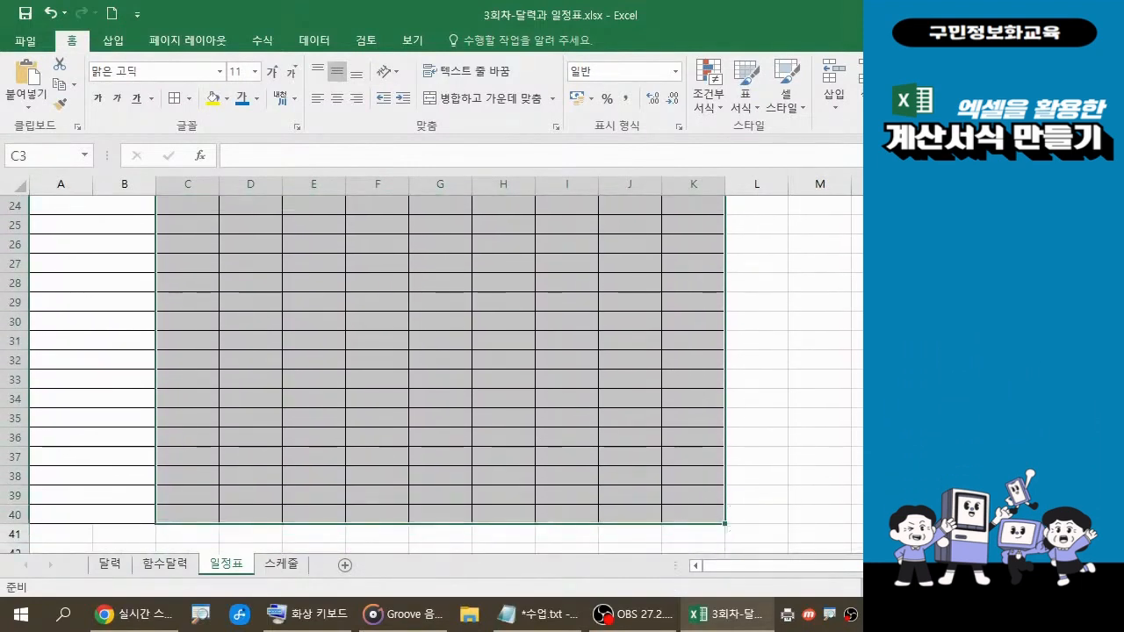
pyautogui.scroll(8, 685, 512)
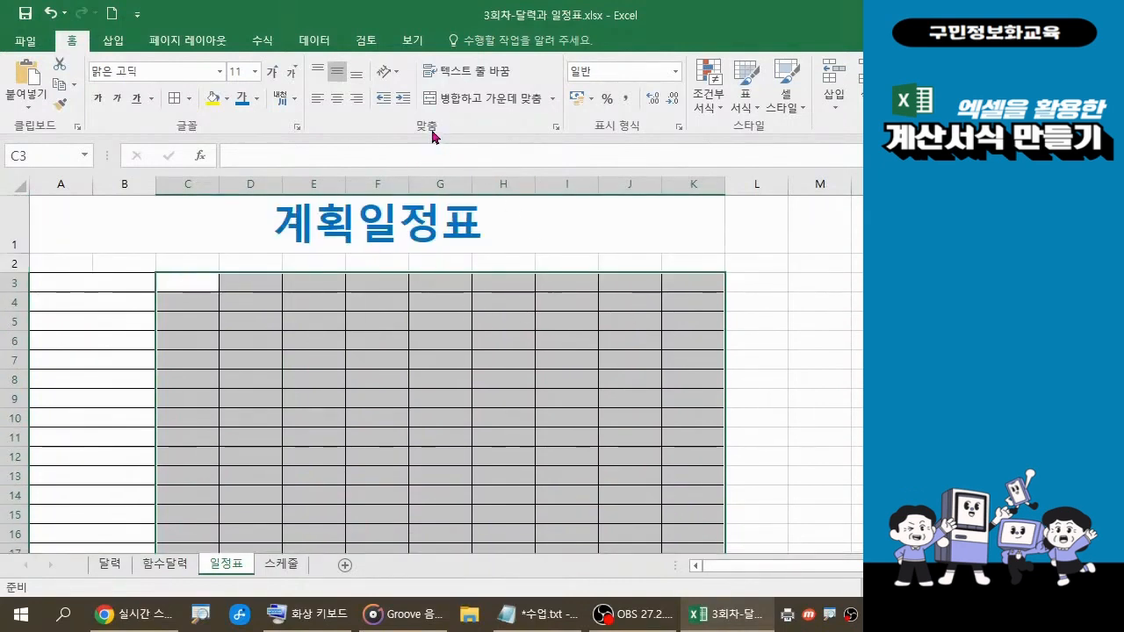
pyautogui.press('ctrl')
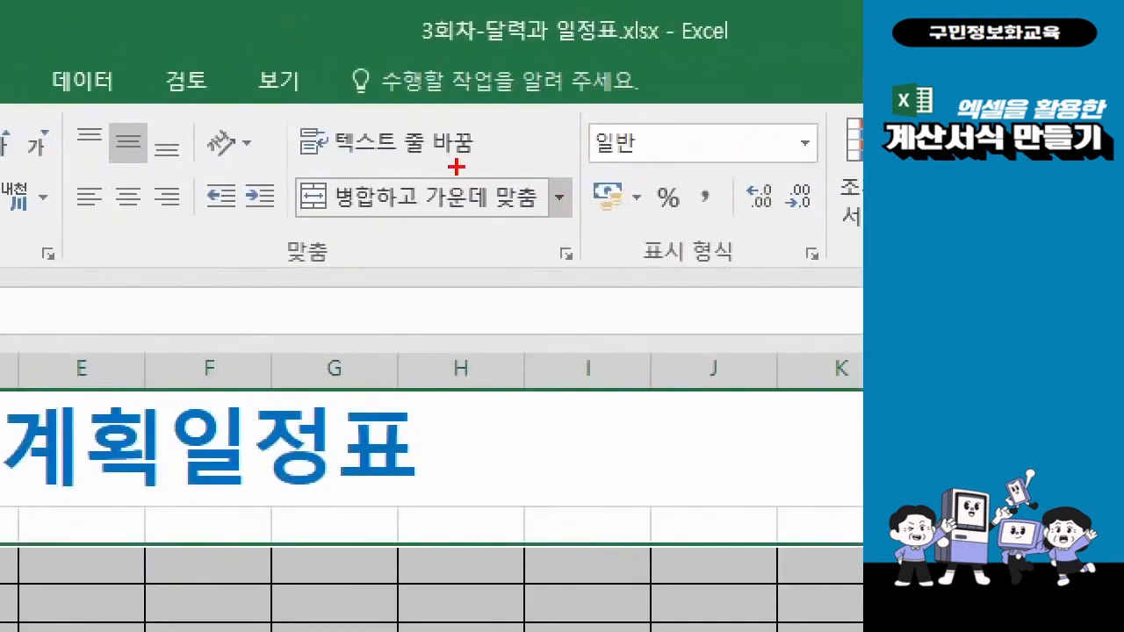
pyautogui.moveTo(456, 166); pyautogui.dragTo(379, 219)
pyautogui.moveTo(356, 147); pyautogui.dragTo(435, 218)
pyautogui.moveTo(521, 165)
pyautogui.mouseDown()
pyautogui.moveTo(556, 179)
pyautogui.moveTo(588, 242)
pyautogui.mouseUp()
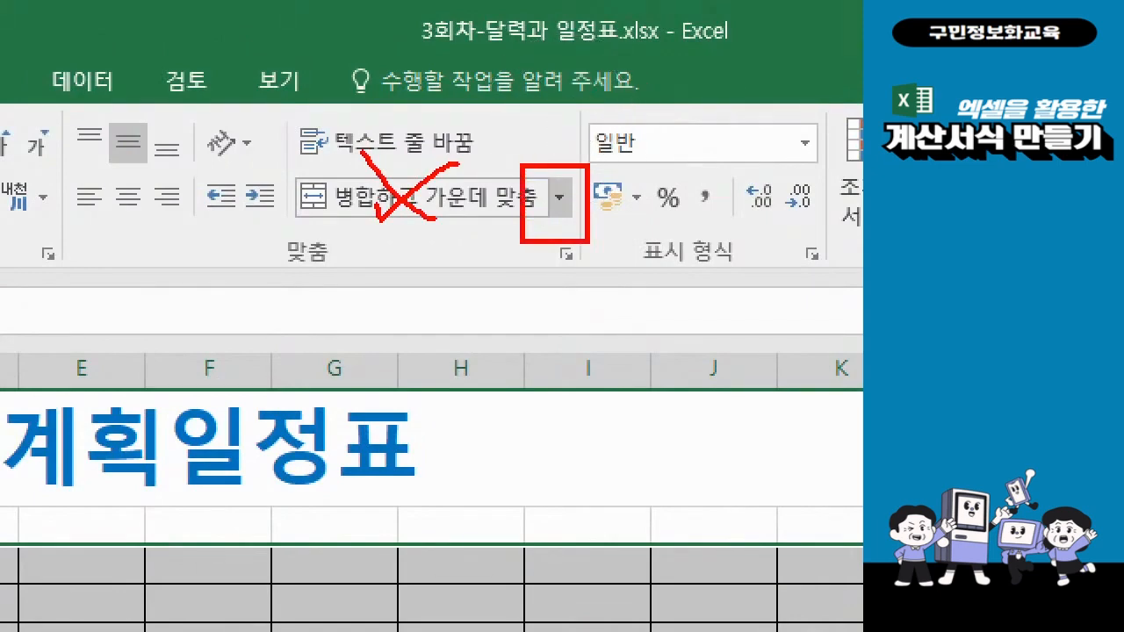
pyautogui.moveTo(561, 206); pyautogui.dragTo(471, 326)
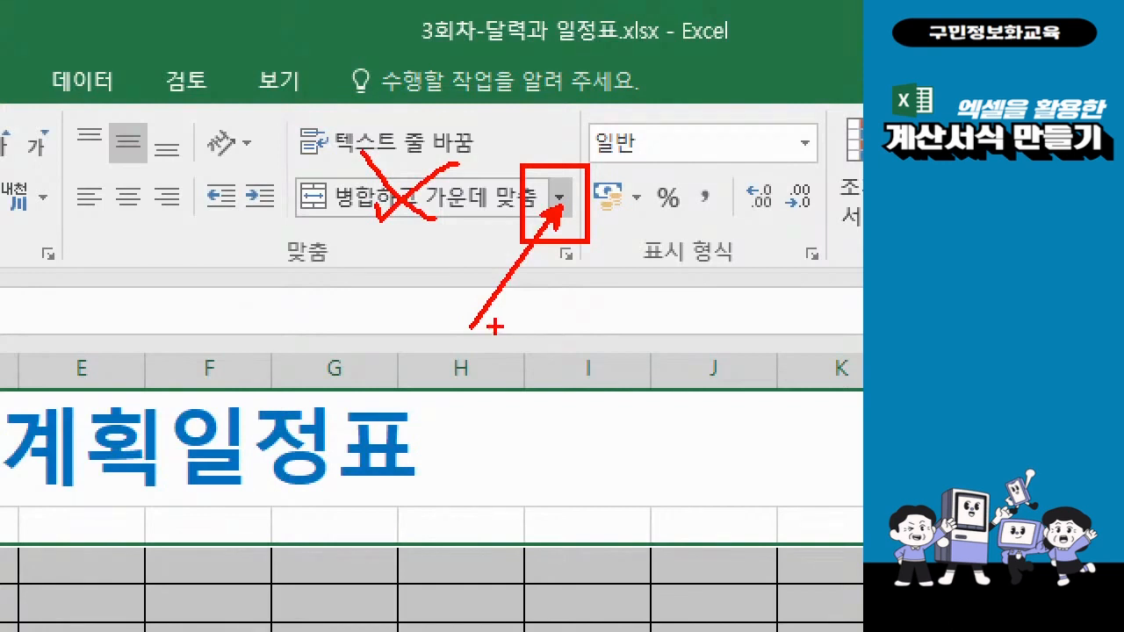
pyautogui.moveTo(490, 329)
pyautogui.mouseDown()
pyautogui.moveTo(521, 332)
pyautogui.moveTo(483, 356)
pyautogui.moveTo(512, 375)
pyautogui.moveTo(540, 342)
pyautogui.moveTo(532, 386)
pyautogui.mouseUp()
pyautogui.moveTo(492, 379)
pyautogui.mouseDown()
pyautogui.moveTo(505, 413)
pyautogui.moveTo(534, 411)
pyautogui.mouseUp()
pyautogui.moveTo(581, 332)
pyautogui.mouseDown()
pyautogui.moveTo(583, 349)
pyautogui.moveTo(564, 367)
pyautogui.moveTo(573, 397)
pyautogui.moveTo(595, 382)
pyautogui.mouseUp()
pyautogui.moveTo(603, 376); pyautogui.dragTo(588, 408)
pyautogui.moveTo(636, 358); pyautogui.dragTo(608, 427)
pyautogui.moveTo(651, 356)
pyautogui.mouseDown()
pyautogui.moveTo(680, 397)
pyautogui.moveTo(684, 357)
pyautogui.moveTo(709, 393)
pyautogui.moveTo(711, 428)
pyautogui.moveTo(682, 426)
pyautogui.moveTo(703, 448)
pyautogui.moveTo(685, 430)
pyautogui.mouseUp()
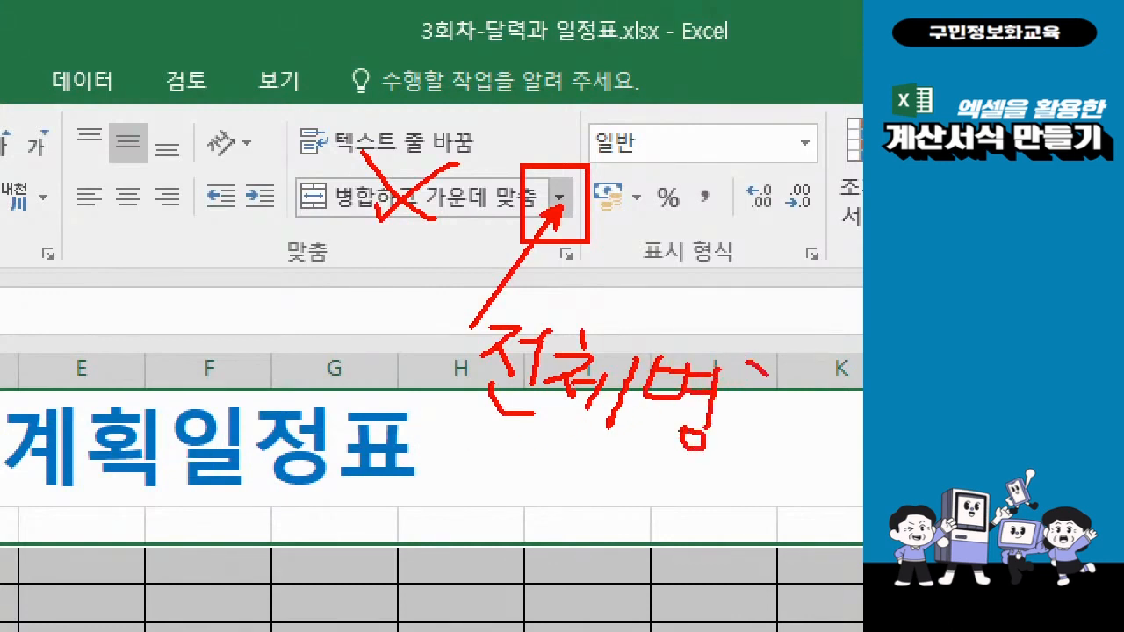
pyautogui.moveTo(718, 377)
pyautogui.mouseDown()
pyautogui.moveTo(766, 400)
pyautogui.moveTo(743, 423)
pyautogui.moveTo(800, 428)
pyautogui.moveTo(768, 452)
pyautogui.moveTo(775, 434)
pyautogui.moveTo(767, 439)
pyautogui.mouseUp()
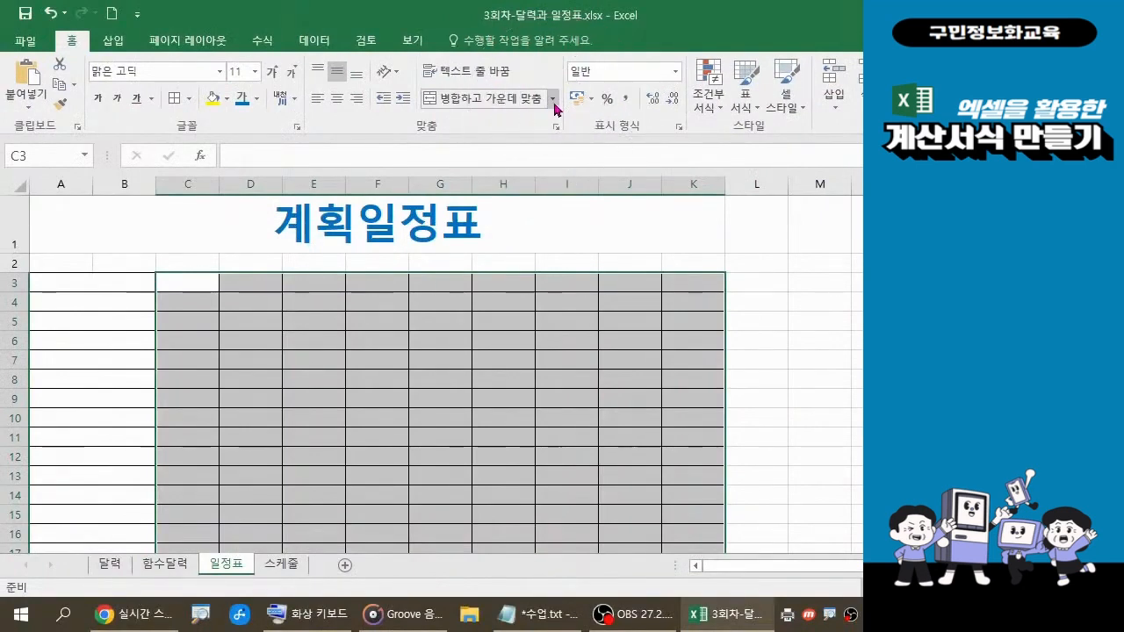
# Merge columns C through K row by row over C3:K40 with the merge-across option (전체 병합)
pyautogui.click(552, 99)
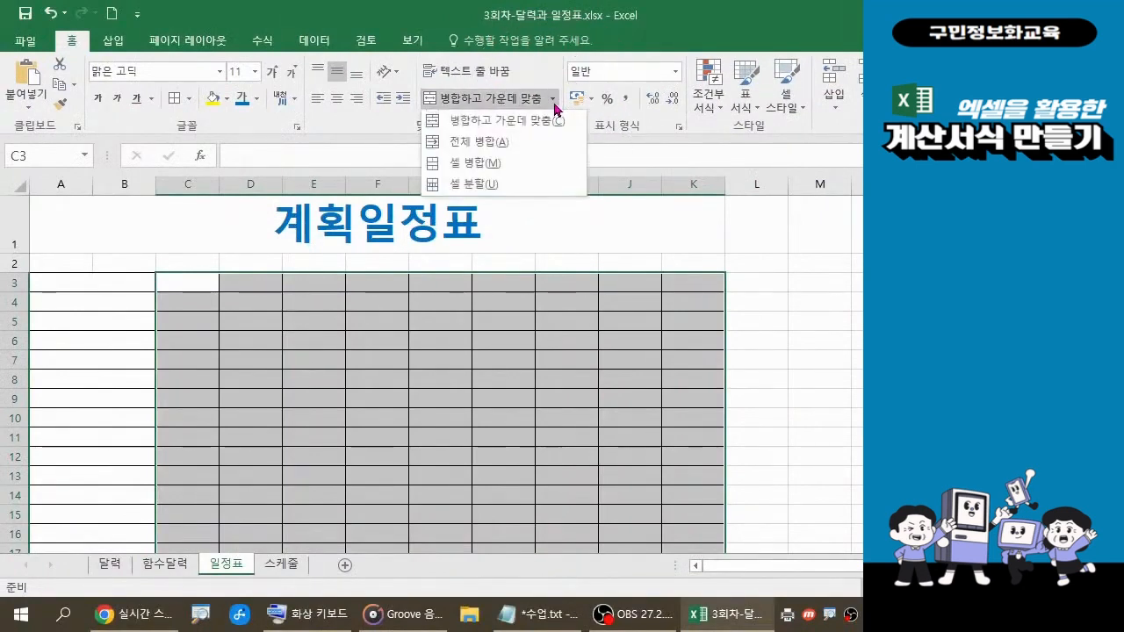
pyautogui.click(482, 144)
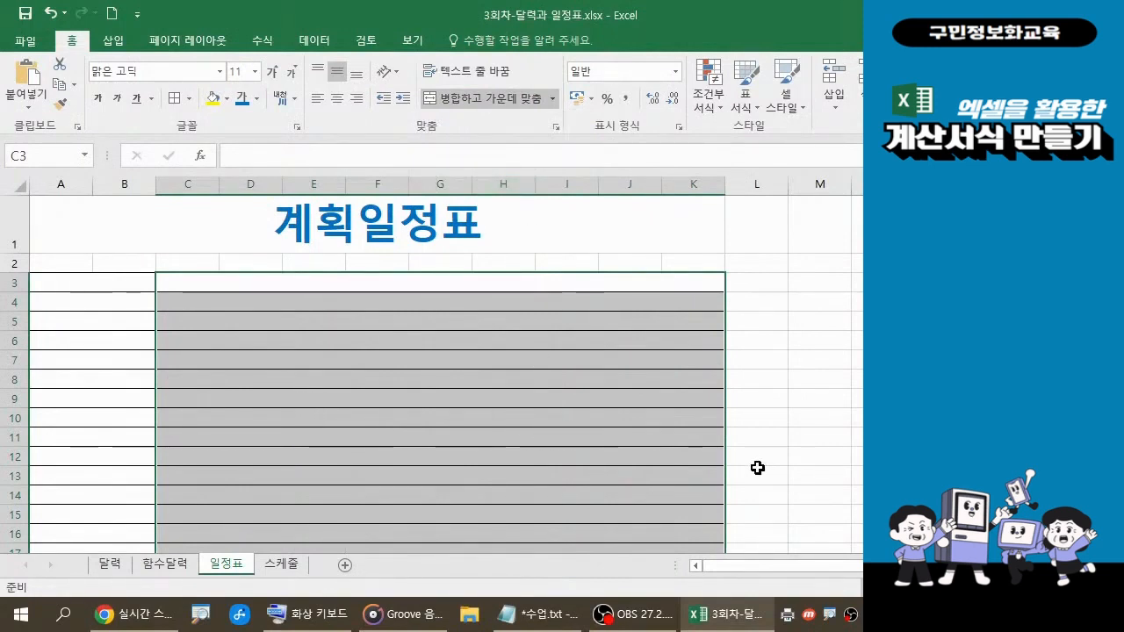
# Enter the table headers 날짜 in A3 and 내용 in C3
pyautogui.click(106, 282)
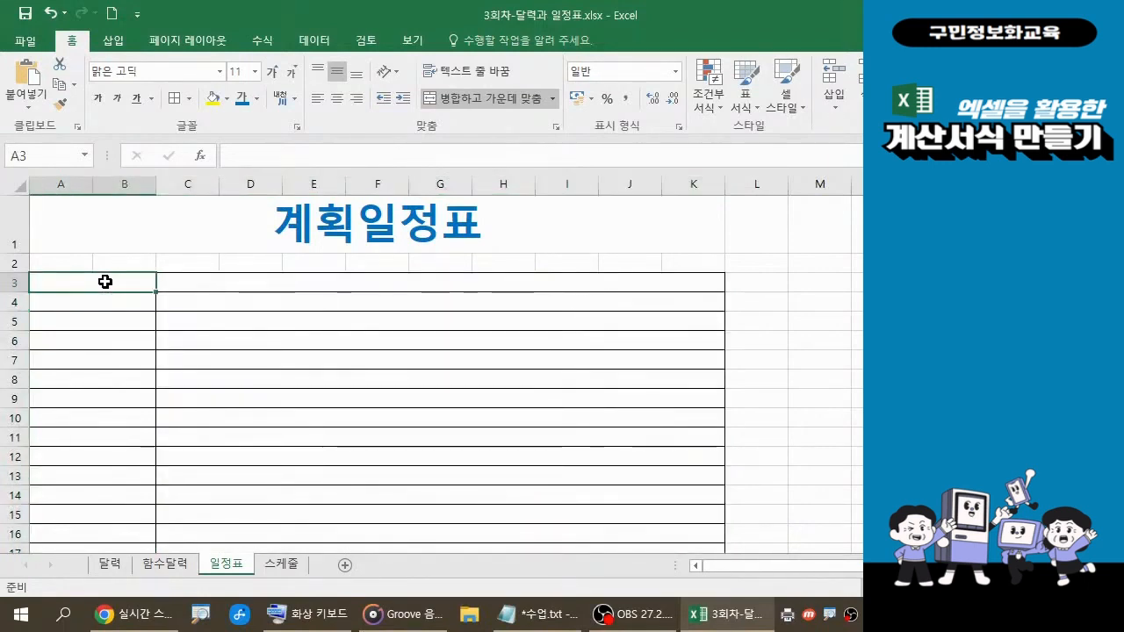
pyautogui.write('날')
pyautogui.write('ㅃ')
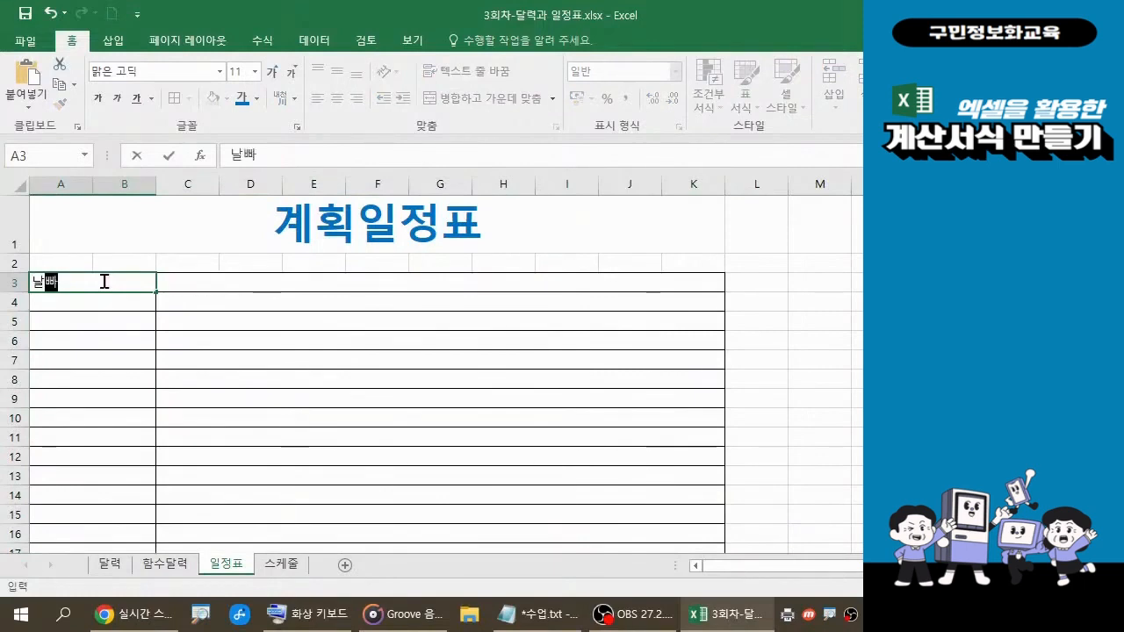
pyautogui.press('BackSpace')
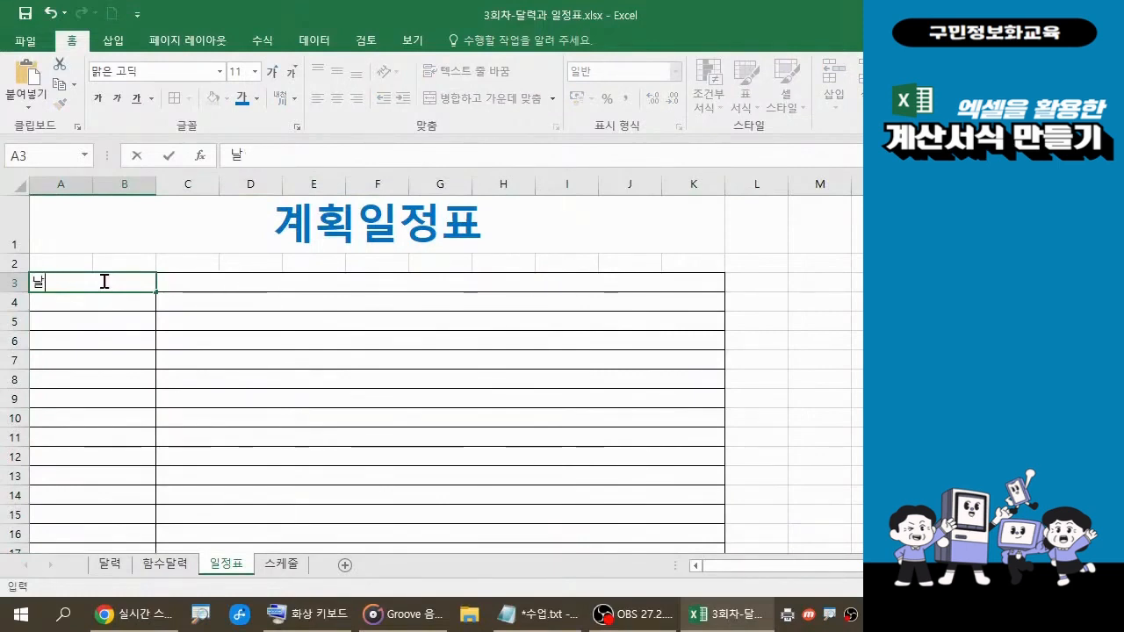
pyautogui.write('짜')
pyautogui.press('Tab')
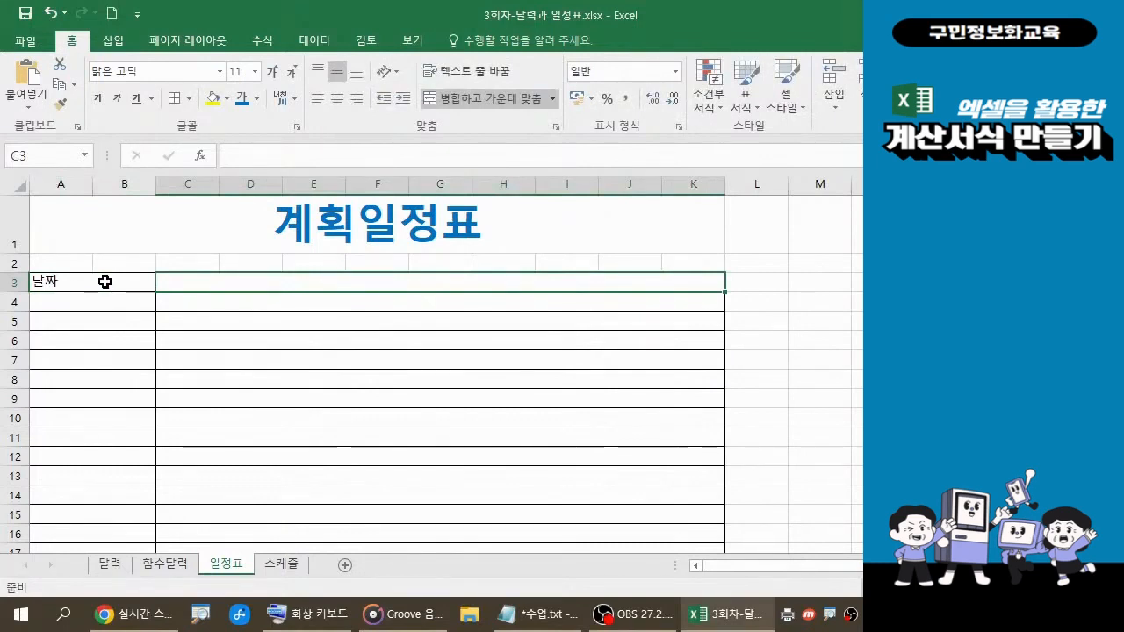
pyautogui.write('내용')
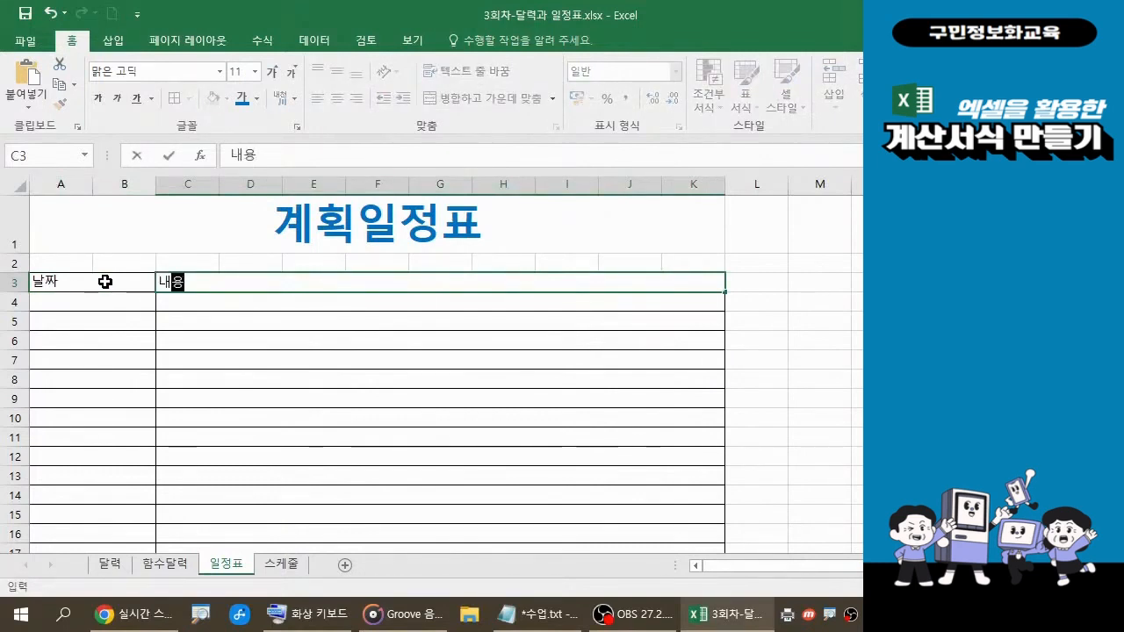
pyautogui.press('Return')
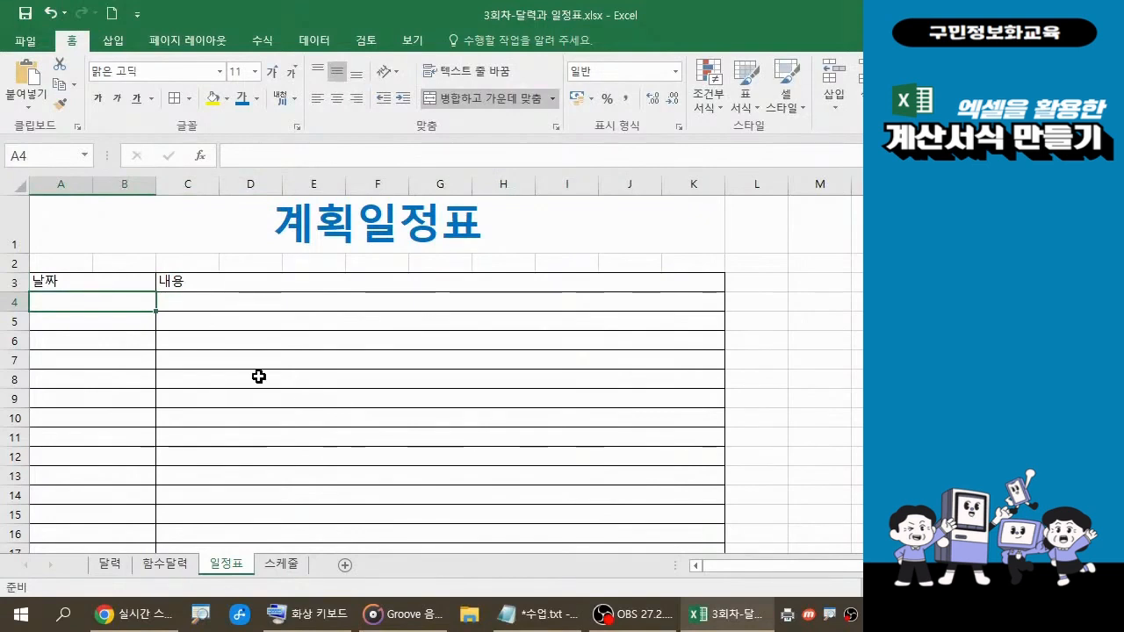
# Center the contents of the whole table A3:K40 horizontally
pyautogui.click(99, 290)
pyautogui.moveTo(99, 289); pyautogui.dragTo(377, 514)
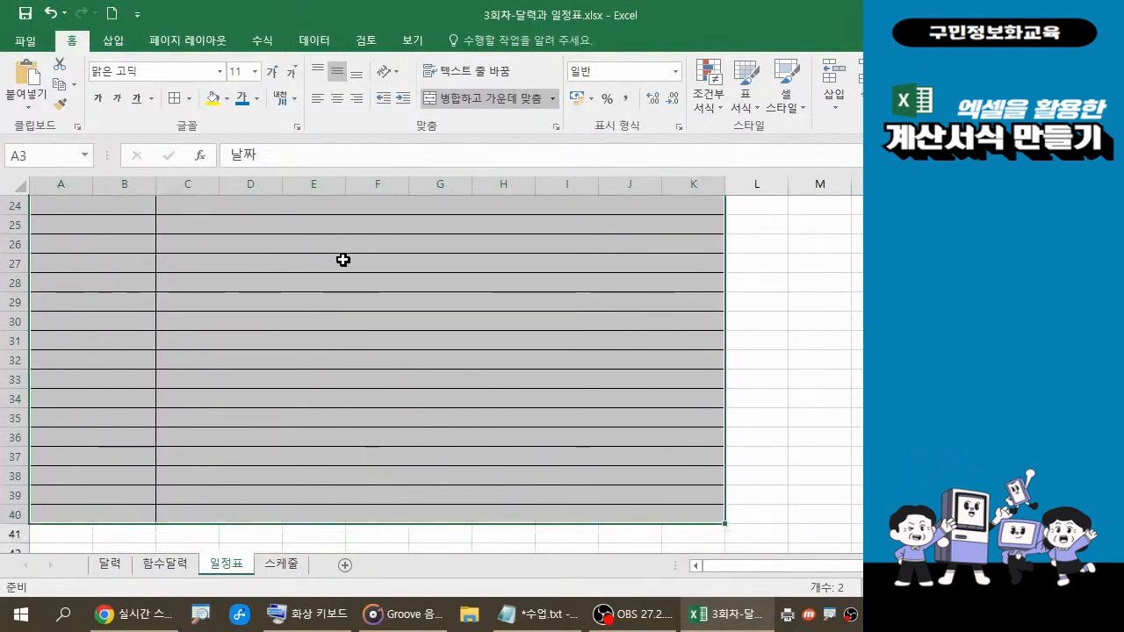
pyautogui.click(341, 103)
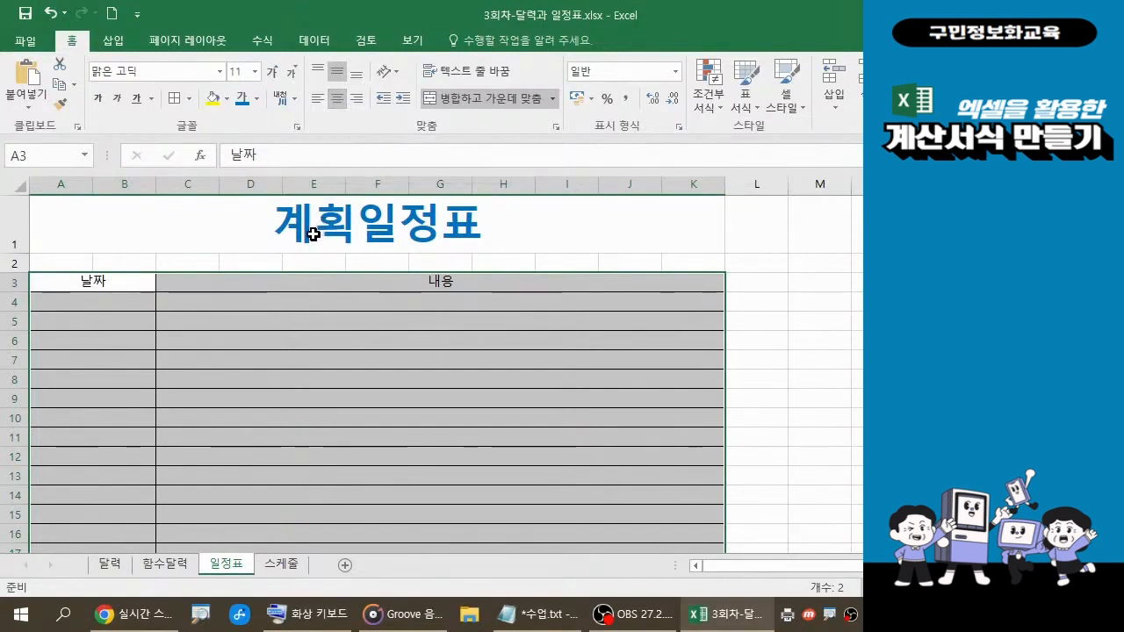
# Make the header cells A3:K3 bold and increase the height of row 3 to roughly double
pyautogui.click(104, 284)
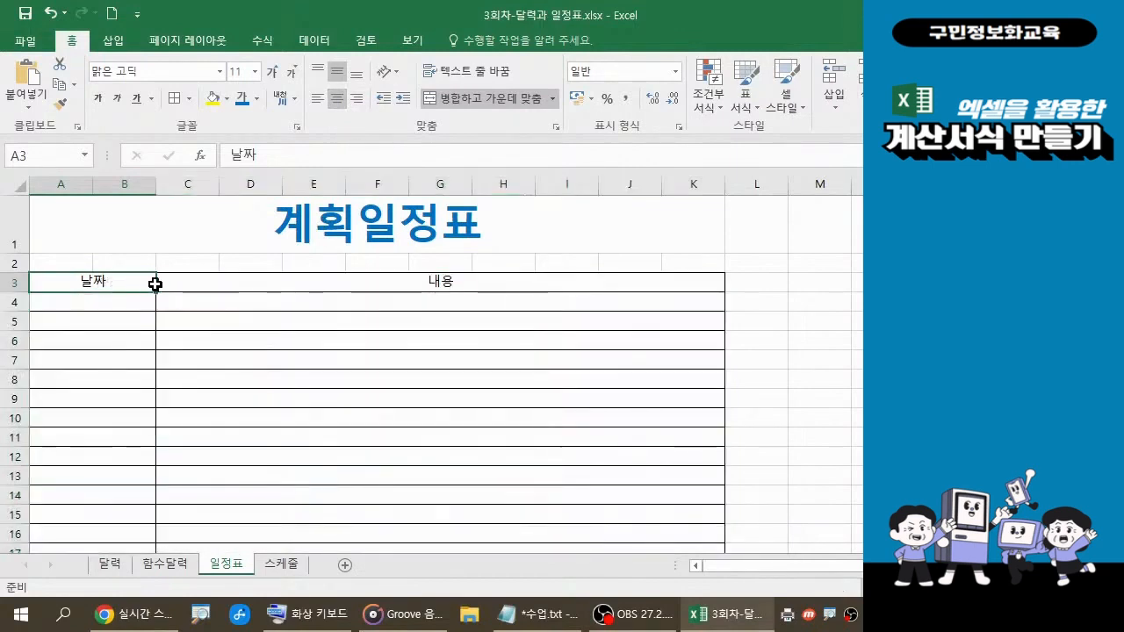
pyautogui.moveTo(154, 283); pyautogui.dragTo(314, 284)
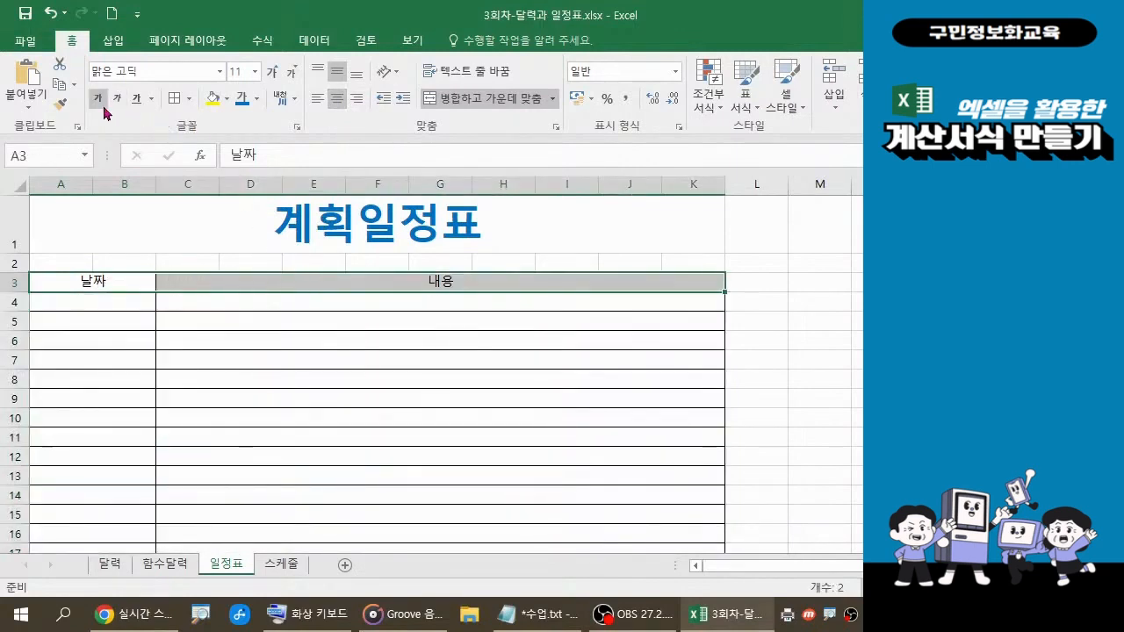
pyautogui.click(98, 98)
pyautogui.moveTo(21, 292); pyautogui.dragTo(22, 313)
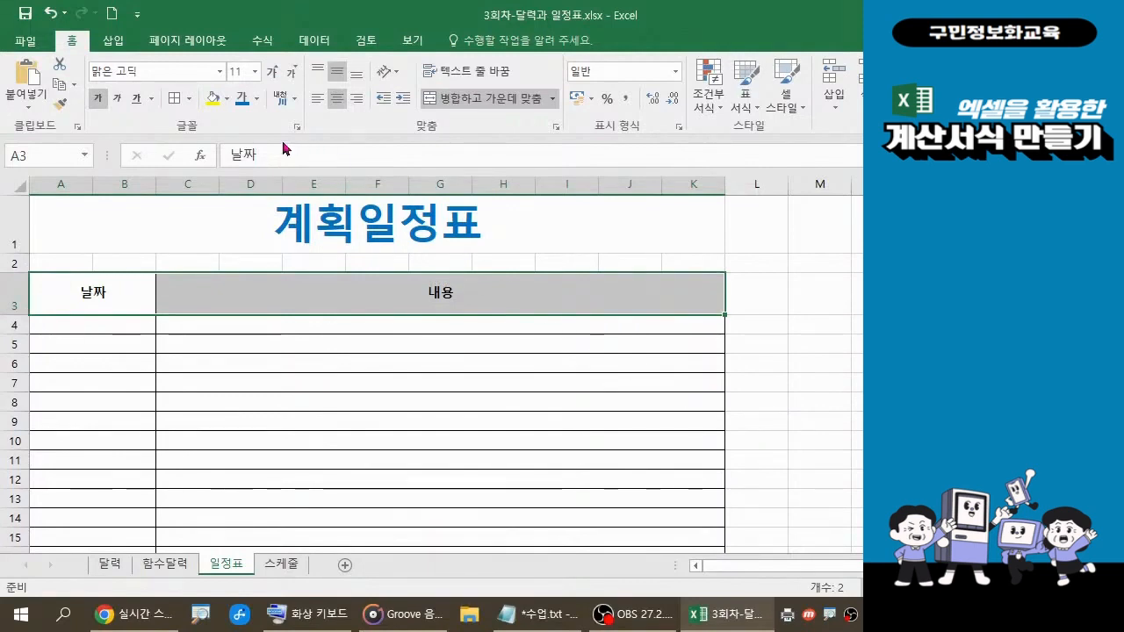
# Fill the header row A3:K3 with the standard light green color
pyautogui.click(226, 104)
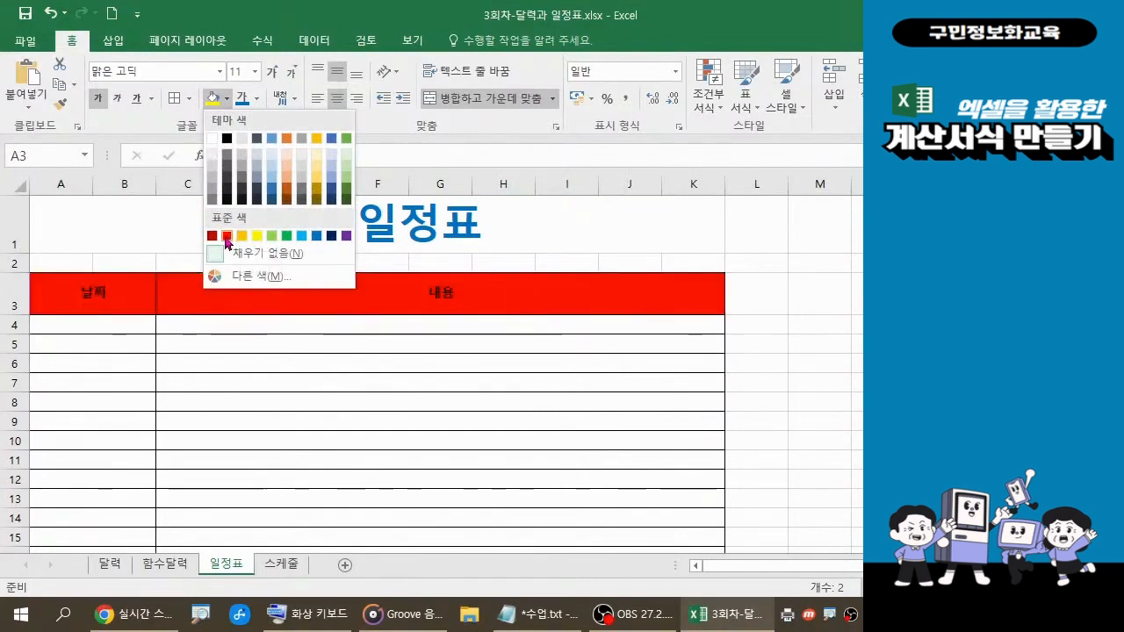
pyautogui.click(271, 235)
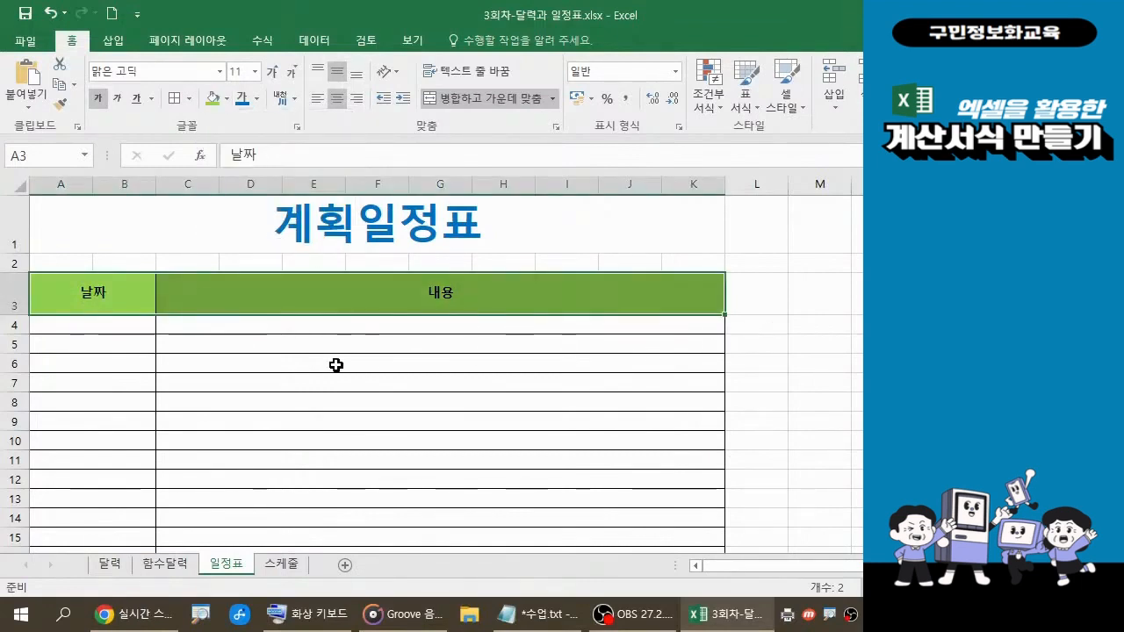
pyautogui.click(140, 329)
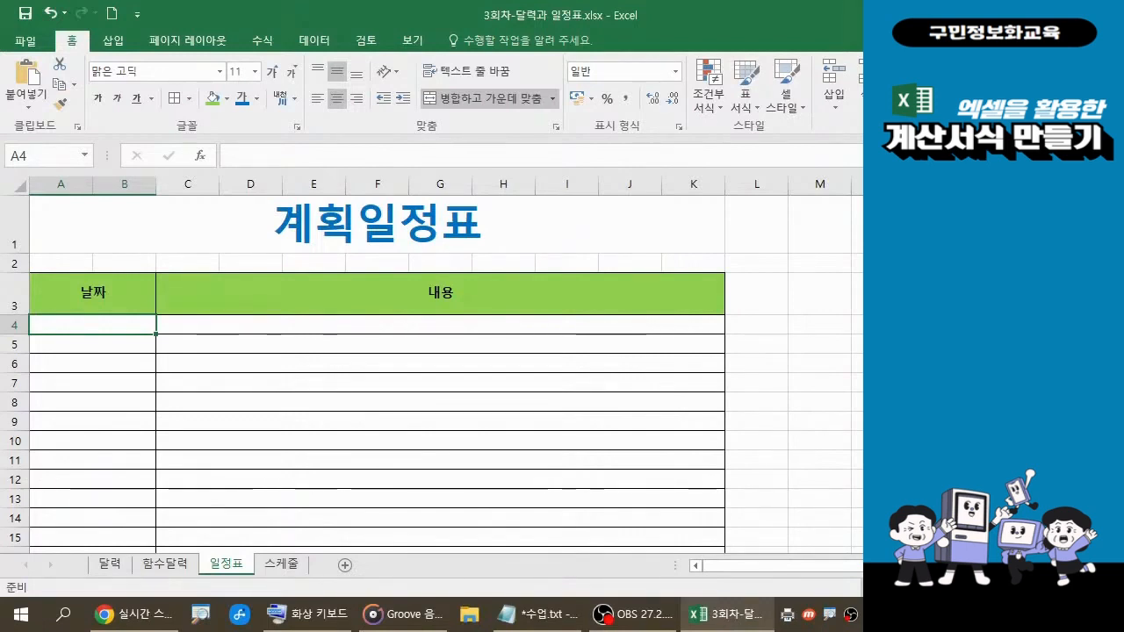
# Change the font of the title 계획일정표 in A1 to 경기천년제목 Bold
pyautogui.click(440, 232)
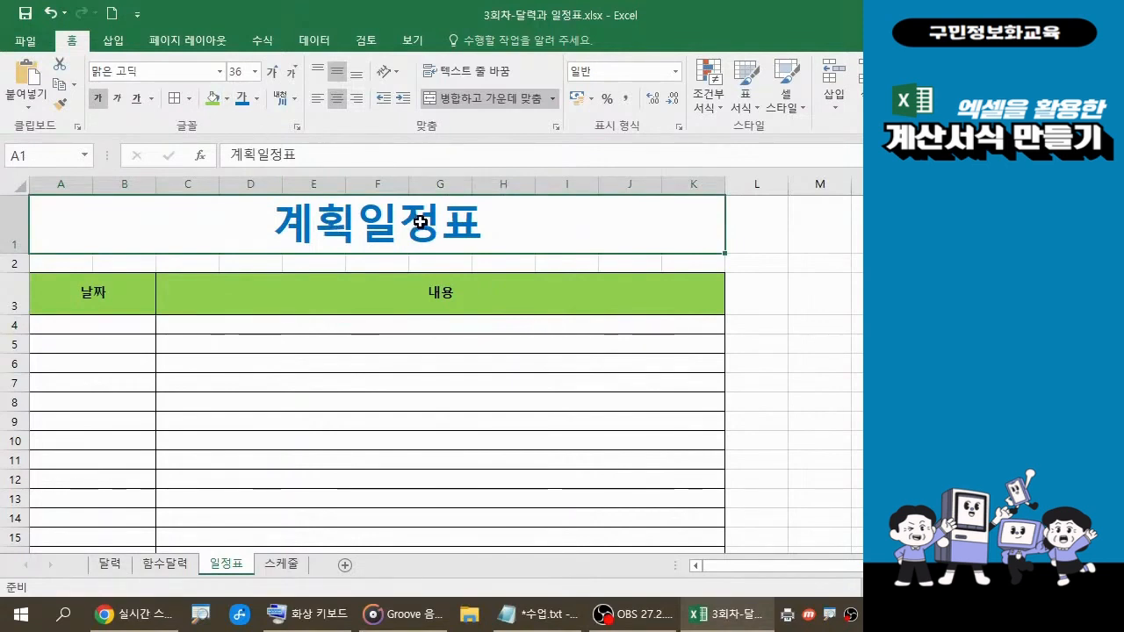
pyautogui.click(220, 73)
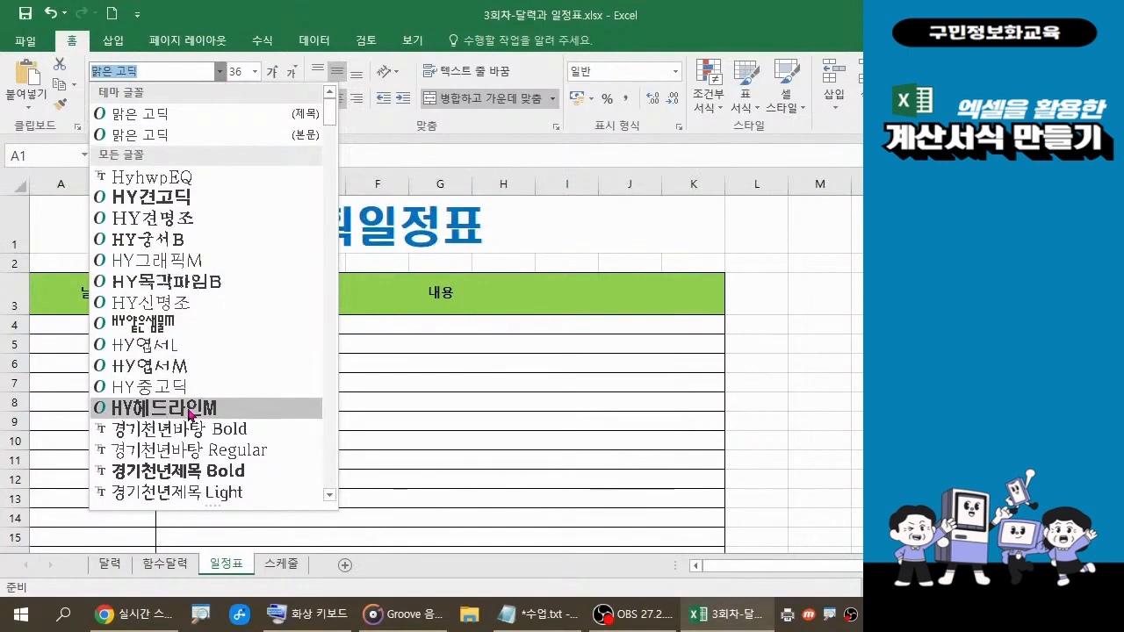
pyautogui.click(195, 471)
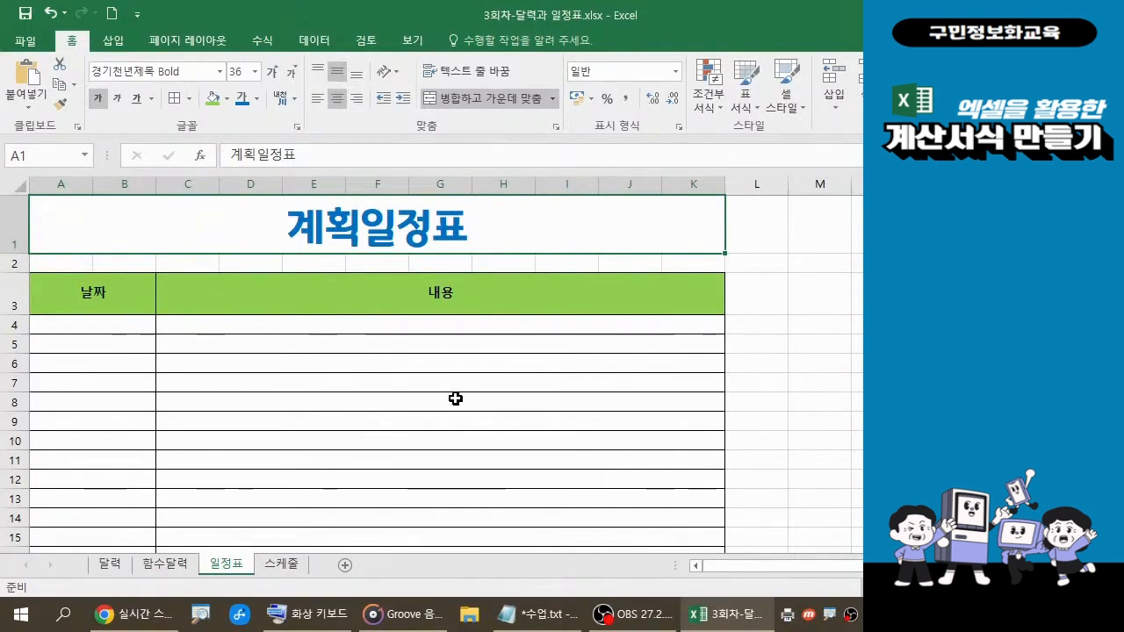
# Set the row height of rows 4 to 40 to 25
pyautogui.scroll(-1, 517, 345)
pyautogui.scroll(1, 517, 346)
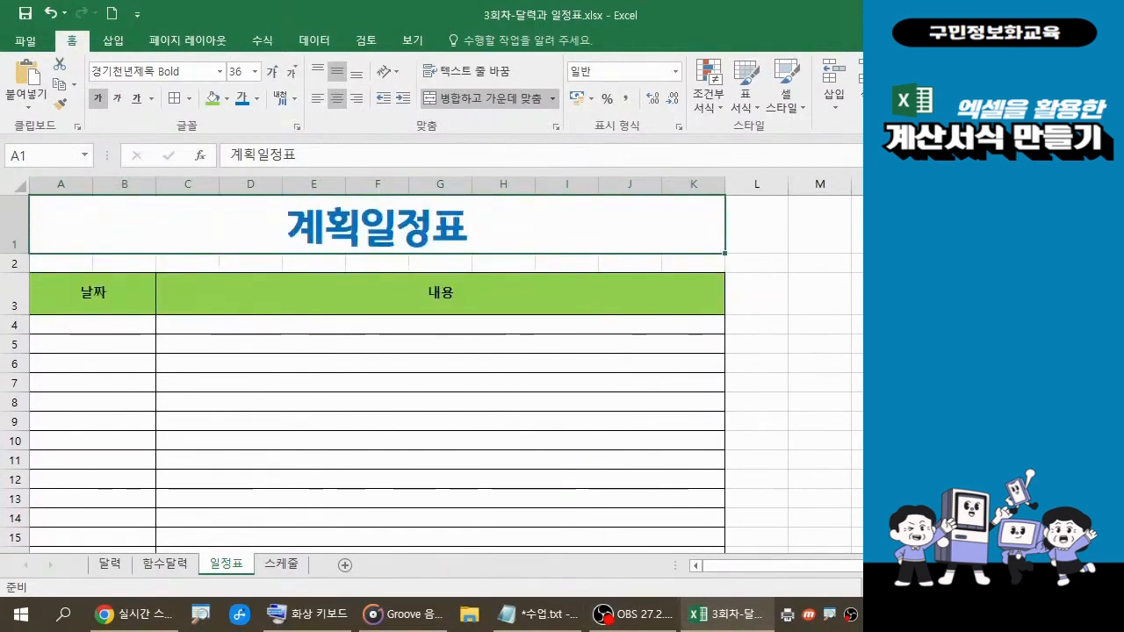
pyautogui.scroll(-3, 123, 401)
pyautogui.scroll(-7, 123, 401)
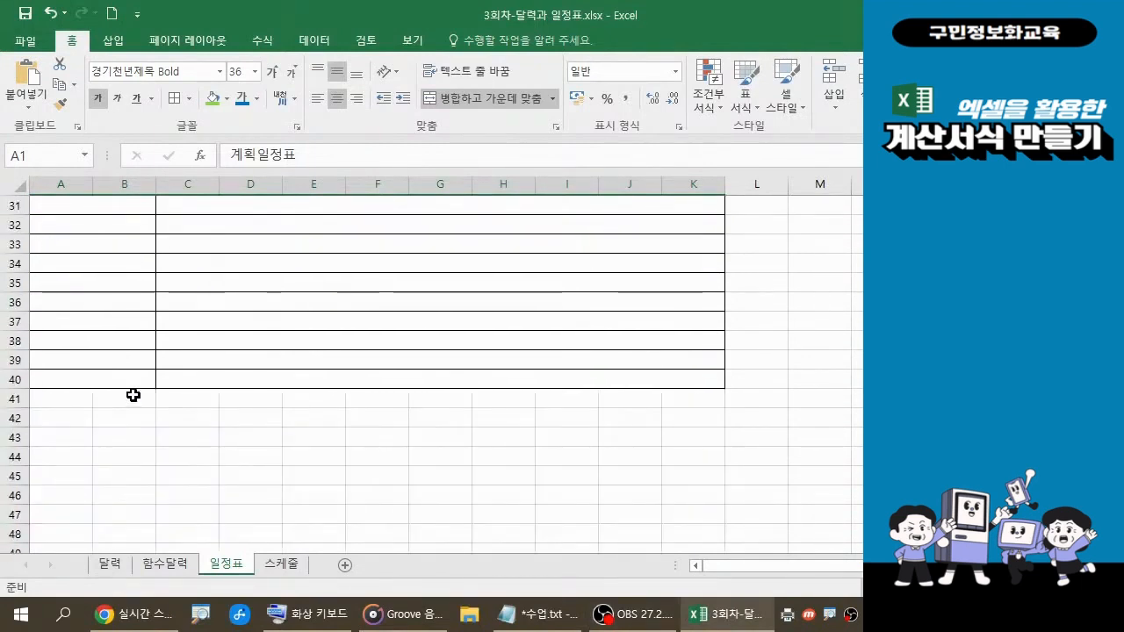
pyautogui.scroll(9, 190, 375)
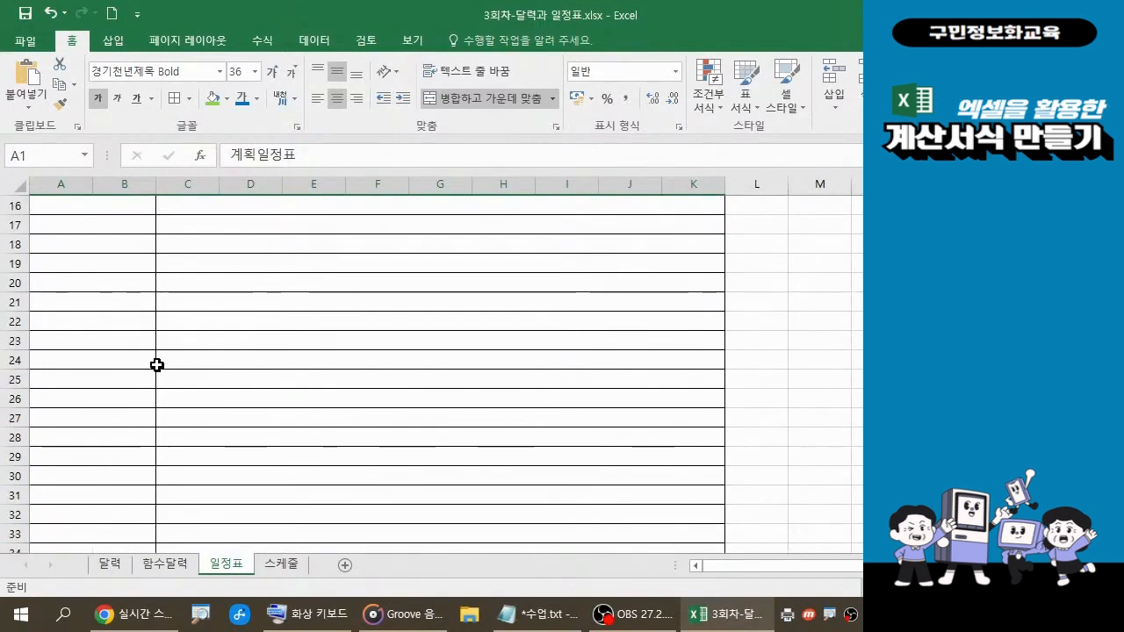
pyautogui.scroll(2, 155, 365)
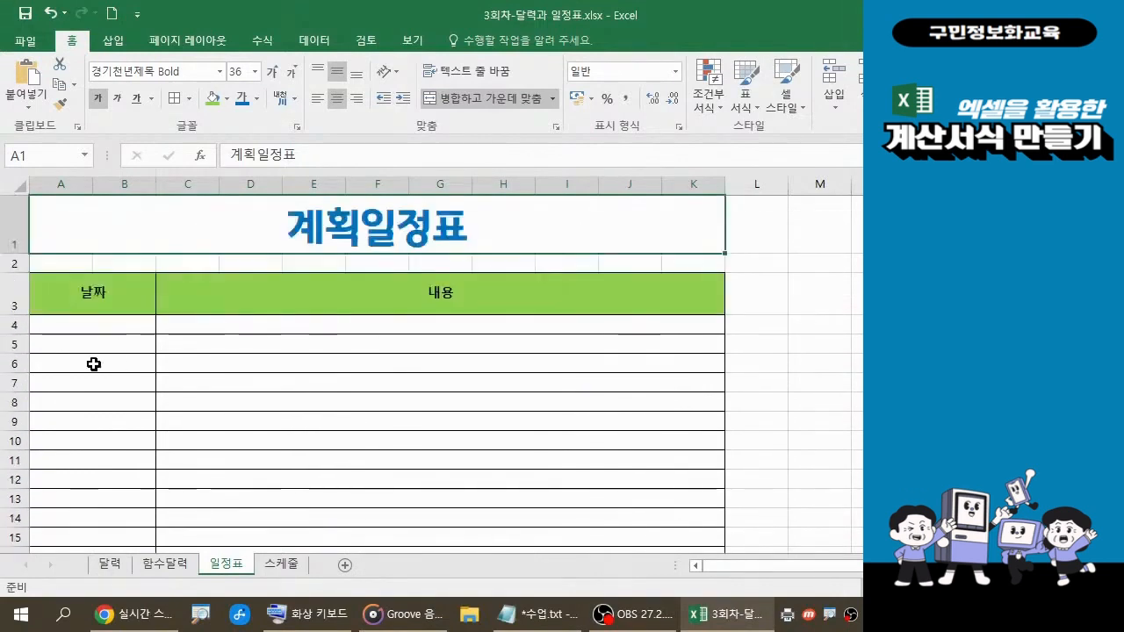
pyautogui.click(21, 325)
pyautogui.moveTo(22, 326); pyautogui.dragTo(20, 507)
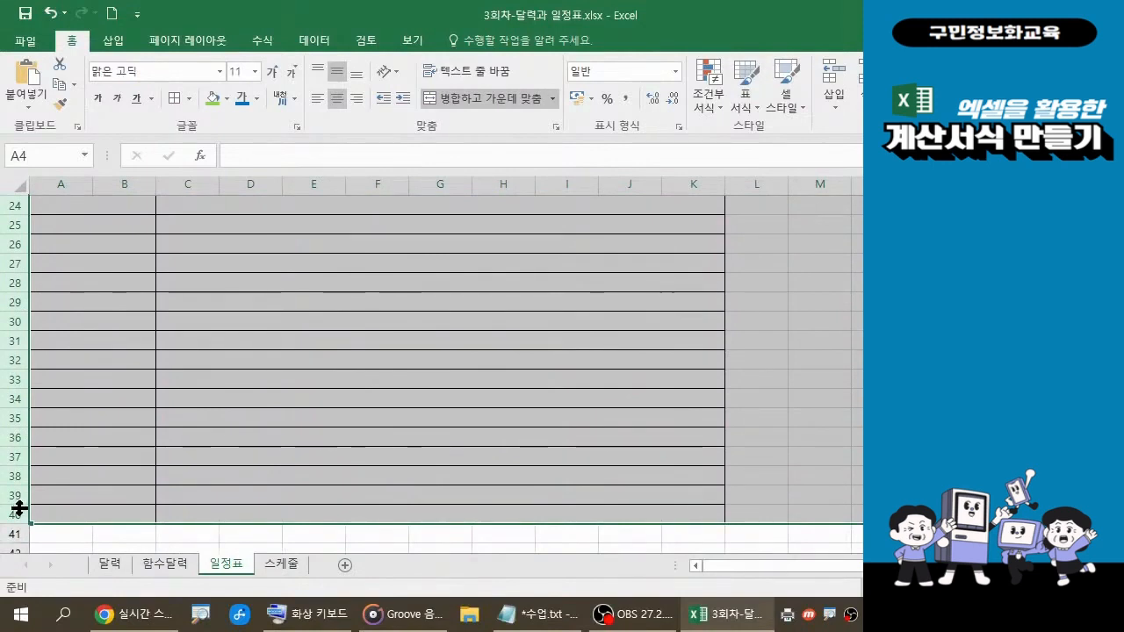
pyautogui.scroll(3, 74, 448)
pyautogui.scroll(3, 74, 448)
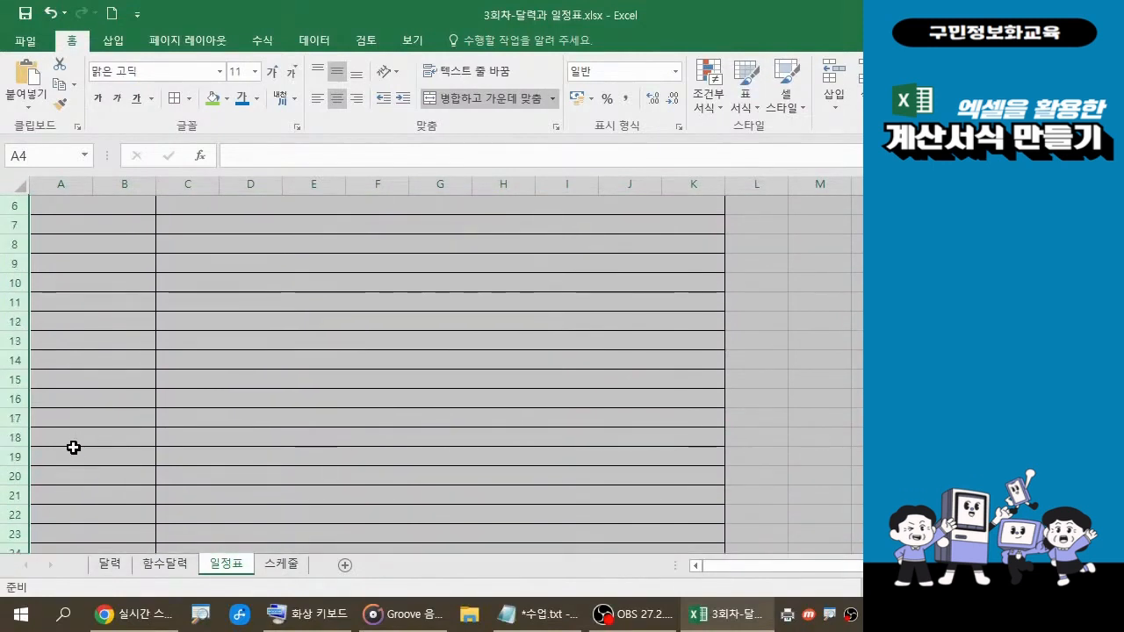
pyautogui.scroll(2, 73, 448)
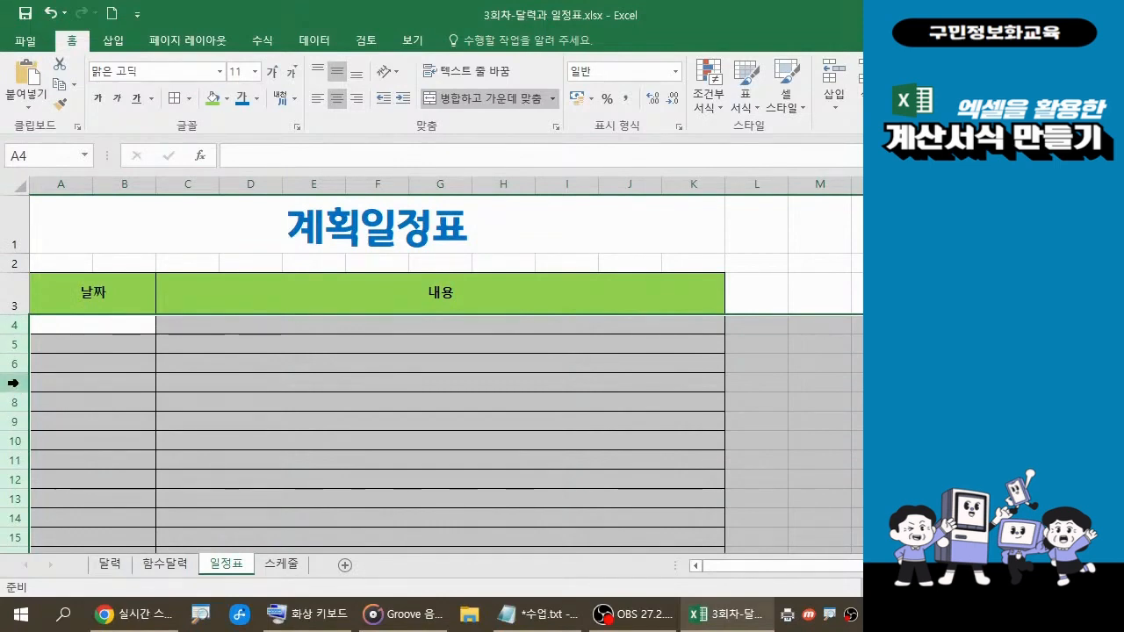
pyautogui.rightClick(13, 383)
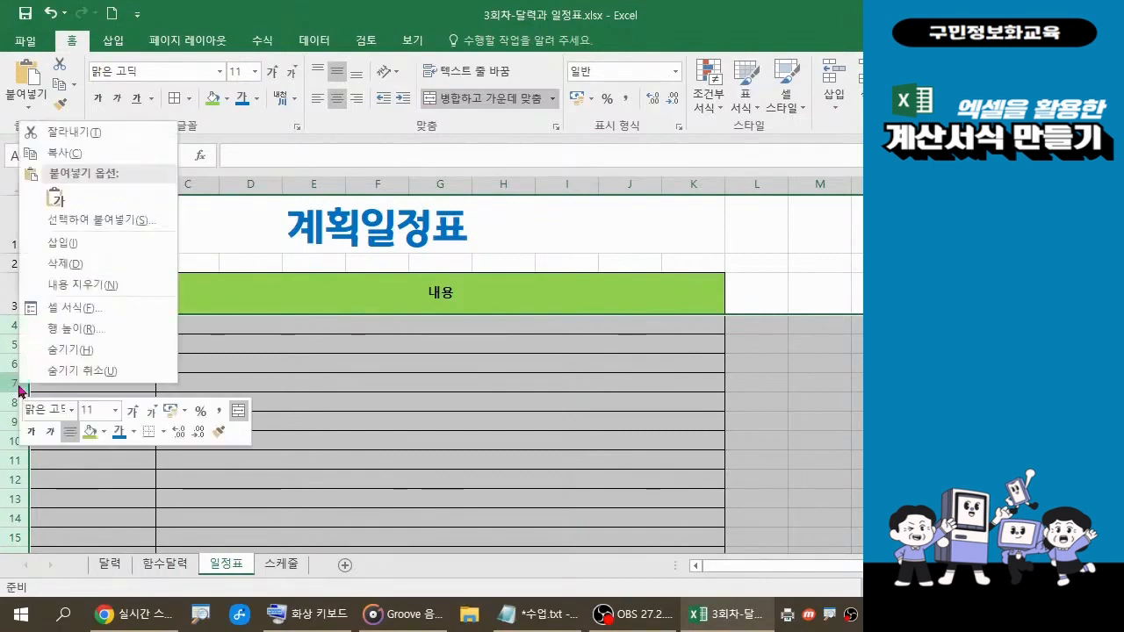
pyautogui.click(68, 330)
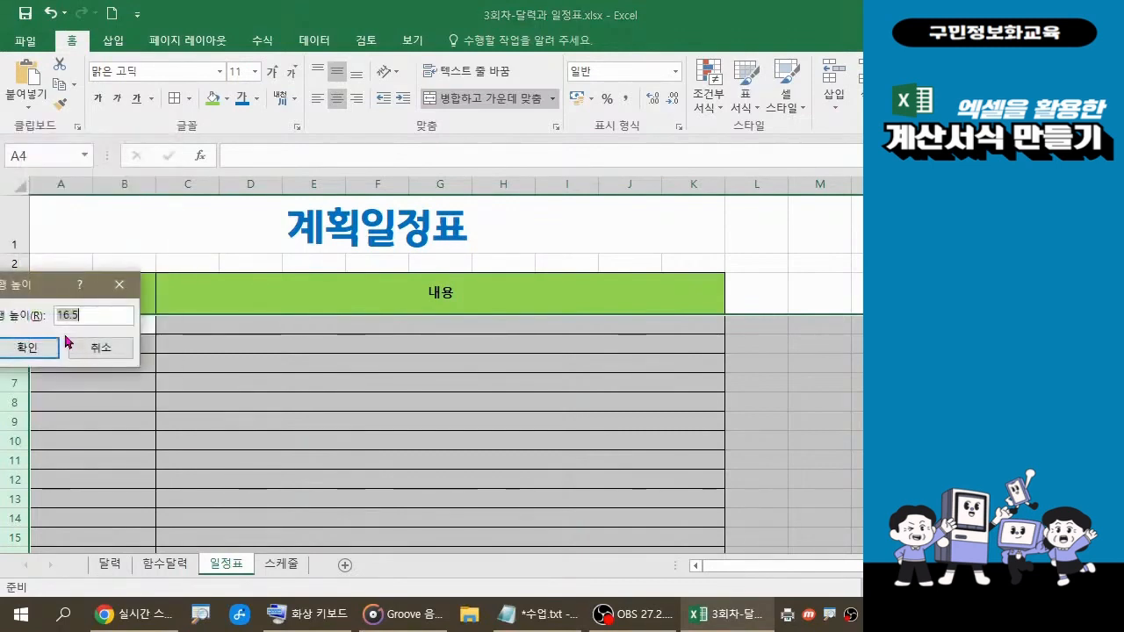
pyautogui.moveTo(126, 290); pyautogui.dragTo(182, 289)
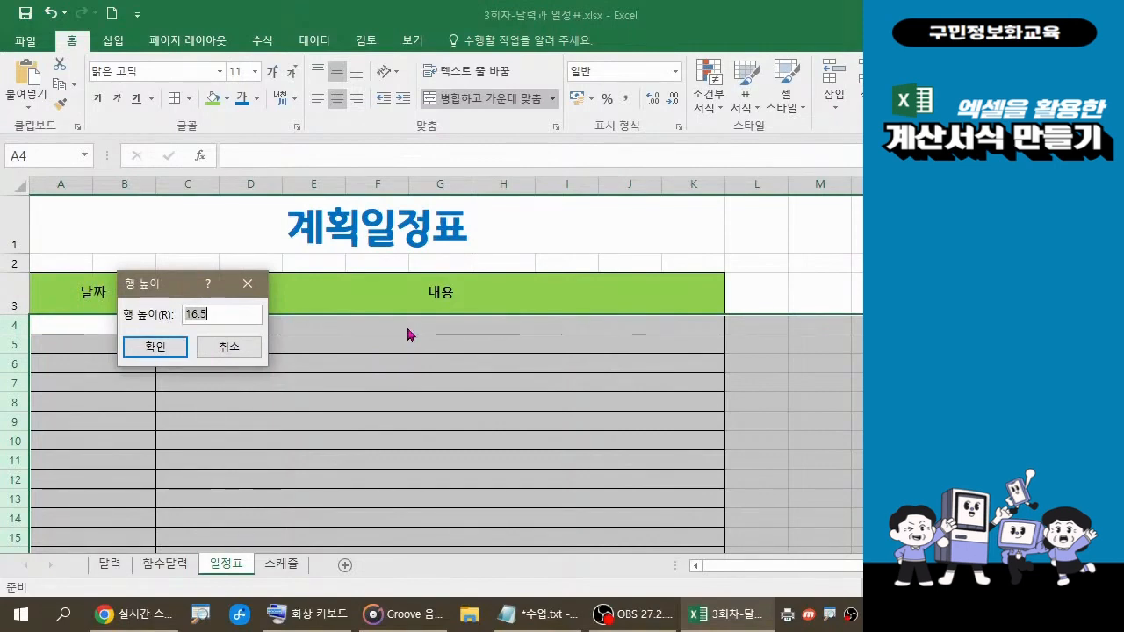
pyautogui.write('25')
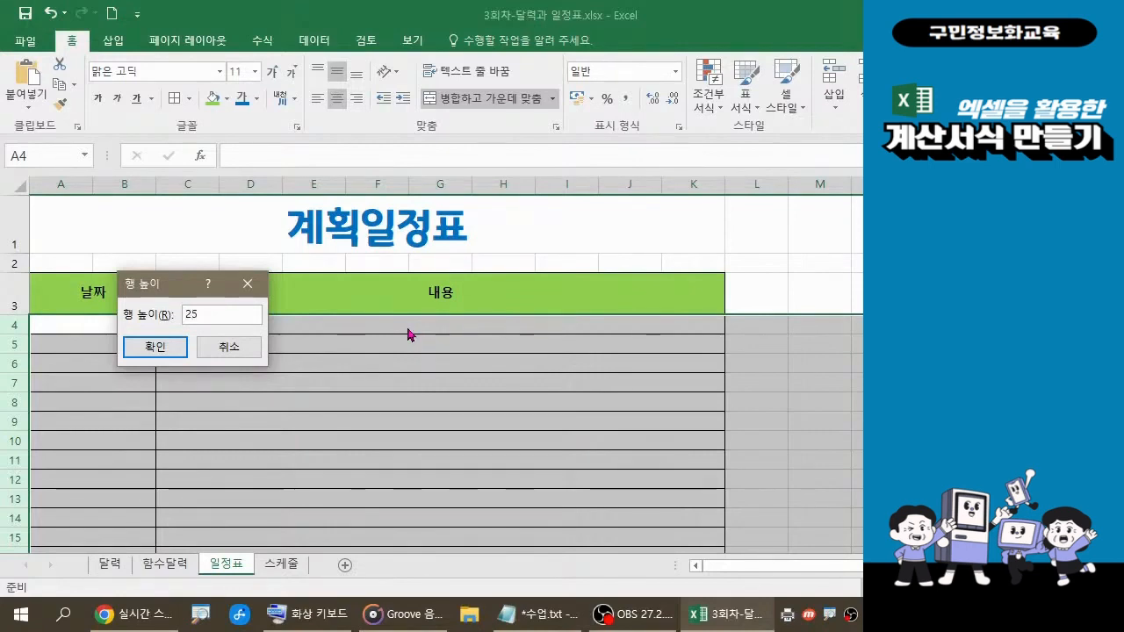
pyautogui.click(155, 347)
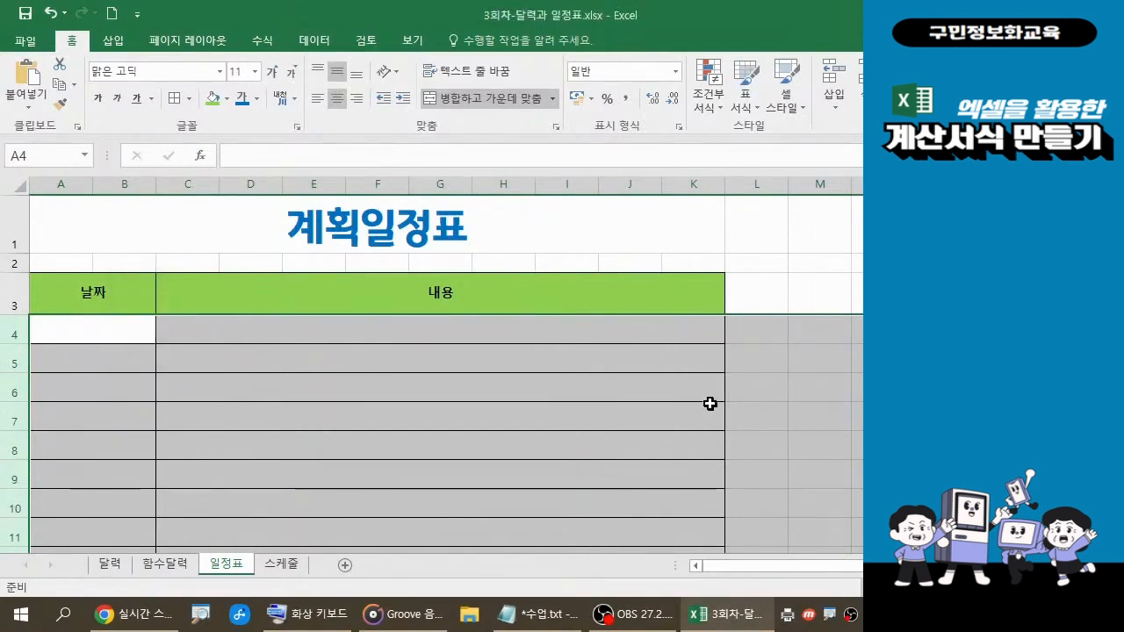
pyautogui.click(581, 290)
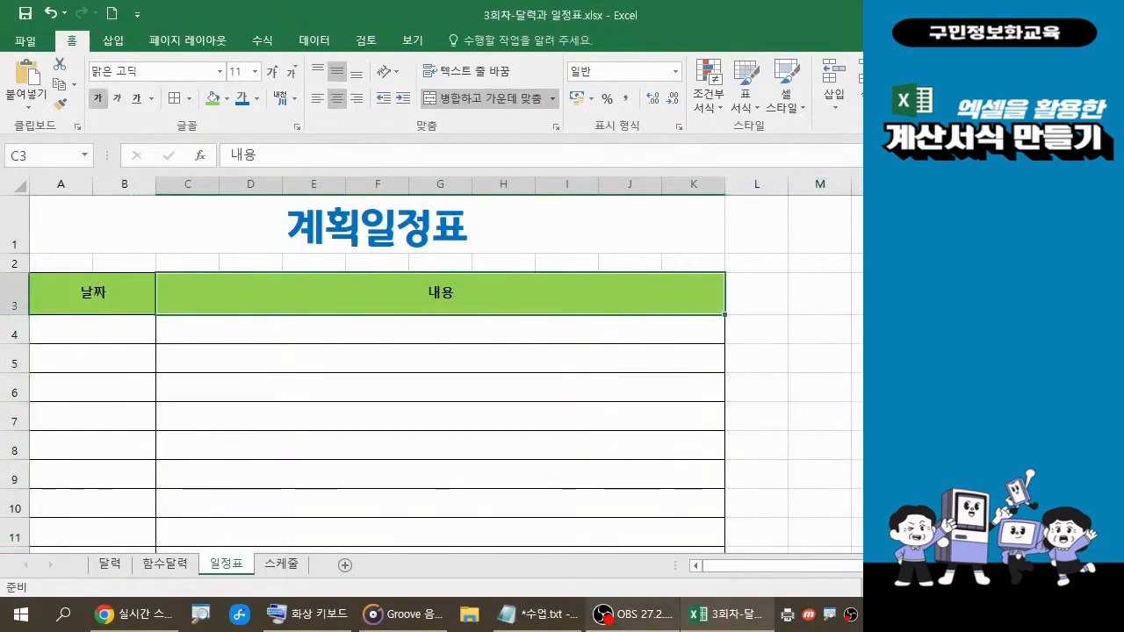
pyautogui.click(538, 615)
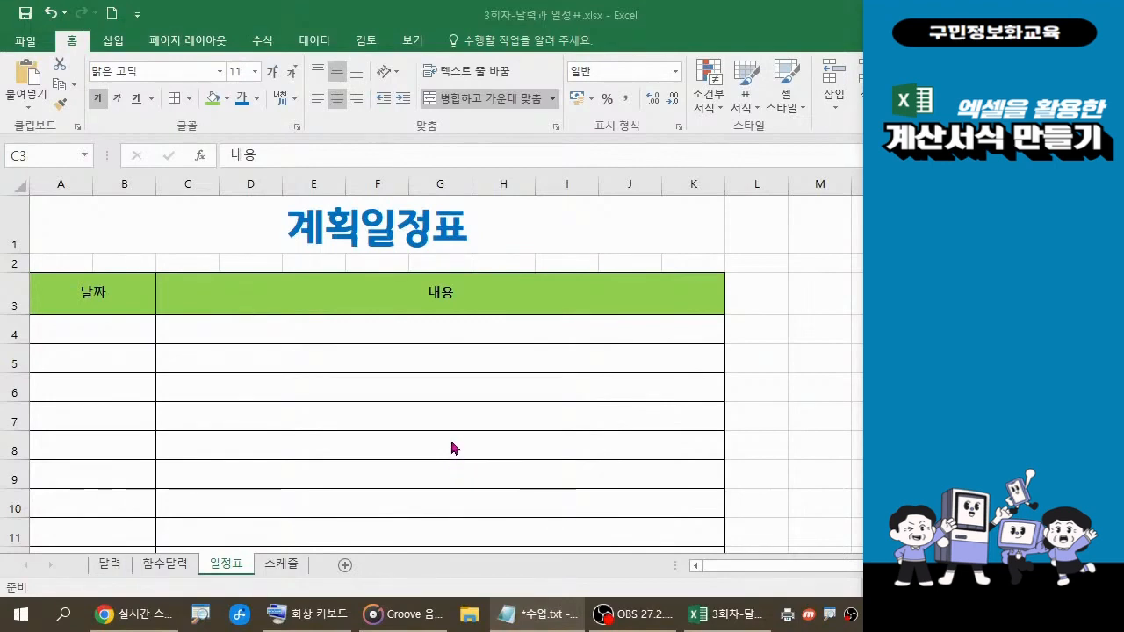
pyautogui.click(535, 420)
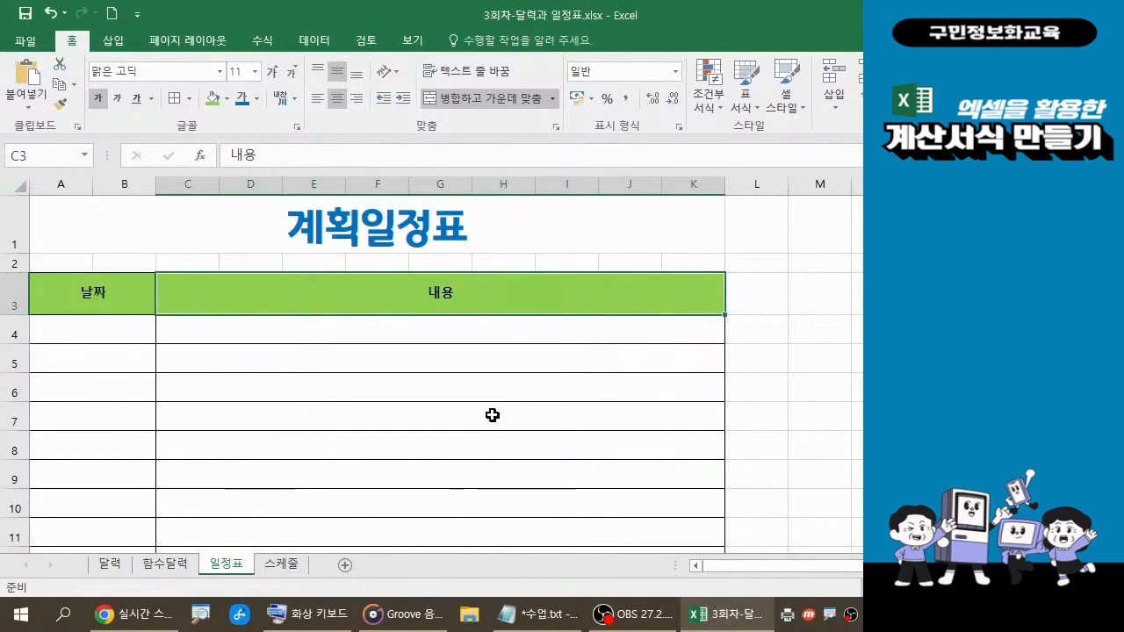
pyautogui.scroll(-1, 493, 416)
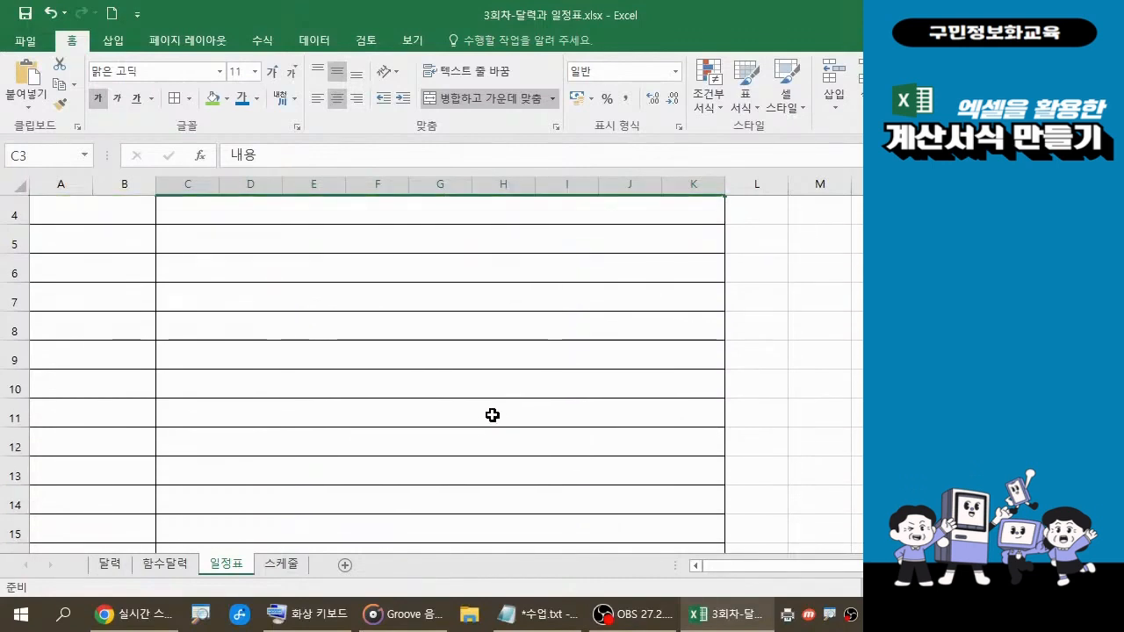
# Enter the date 2022-4-1 in the first date cell, A4, and reselect that cell
pyautogui.scroll(1, 493, 415)
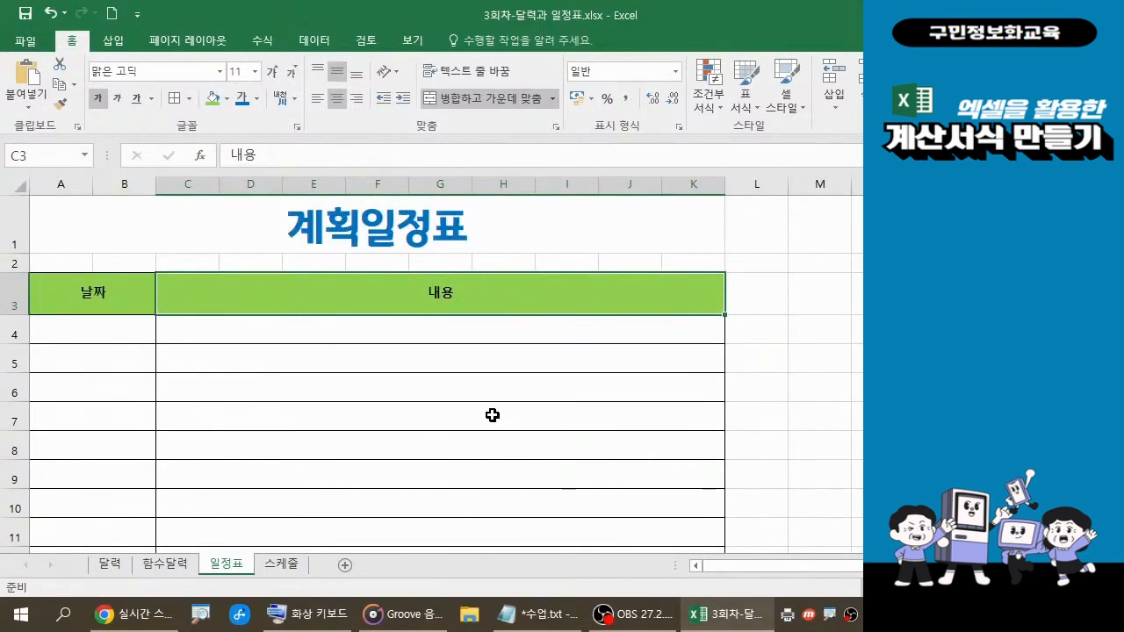
pyautogui.click(127, 332)
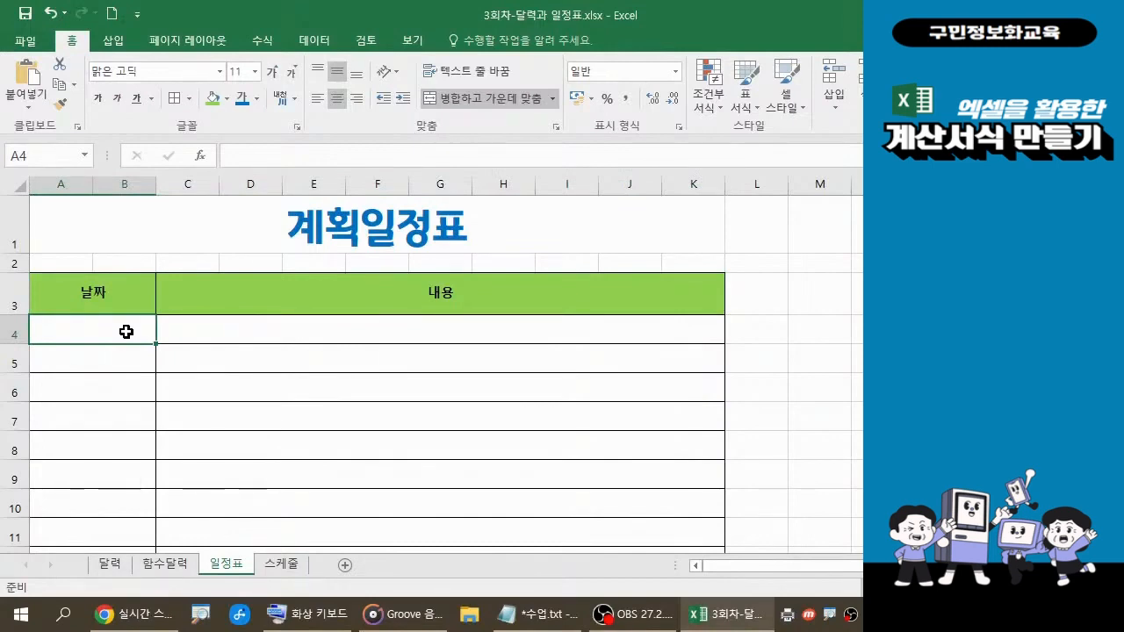
pyautogui.write('2022')
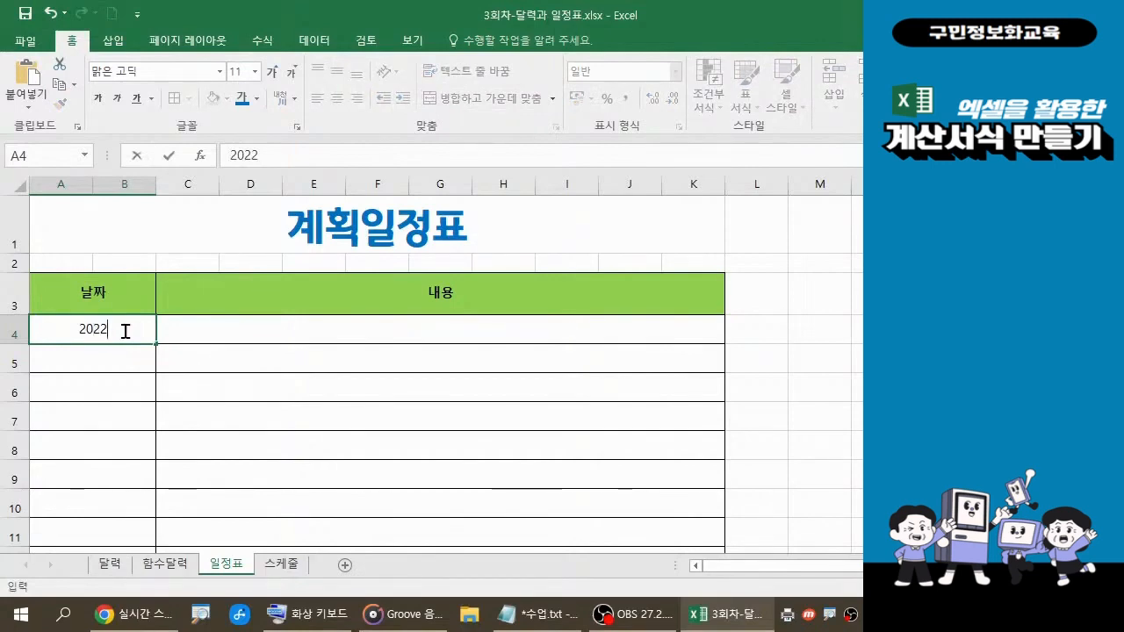
pyautogui.write('-4-1')
pyautogui.press('Return')
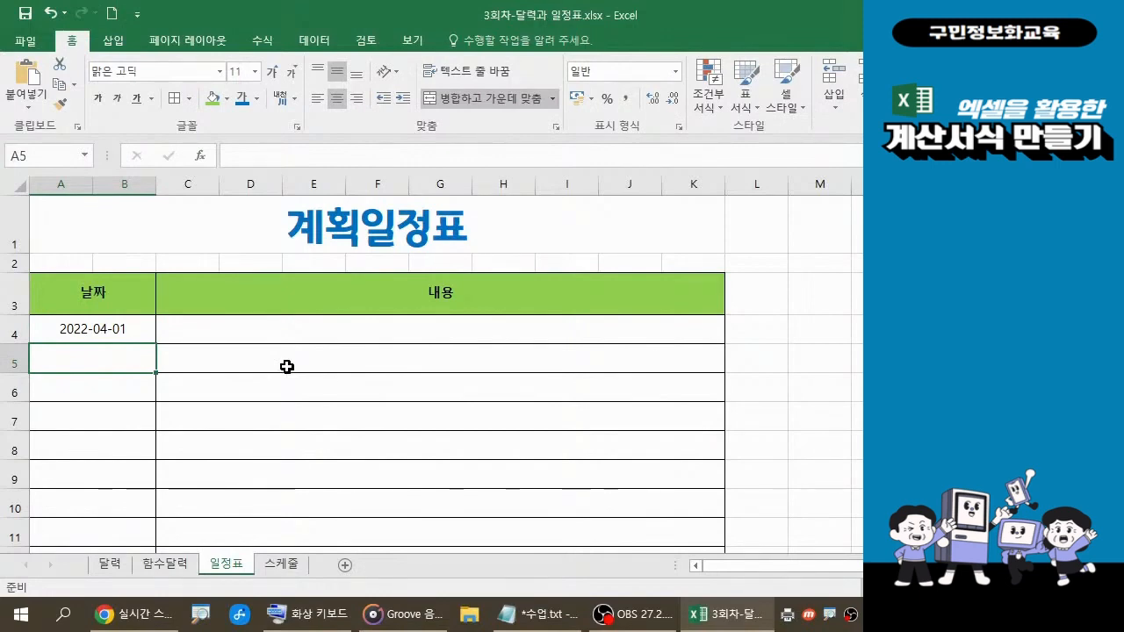
pyautogui.click(130, 334)
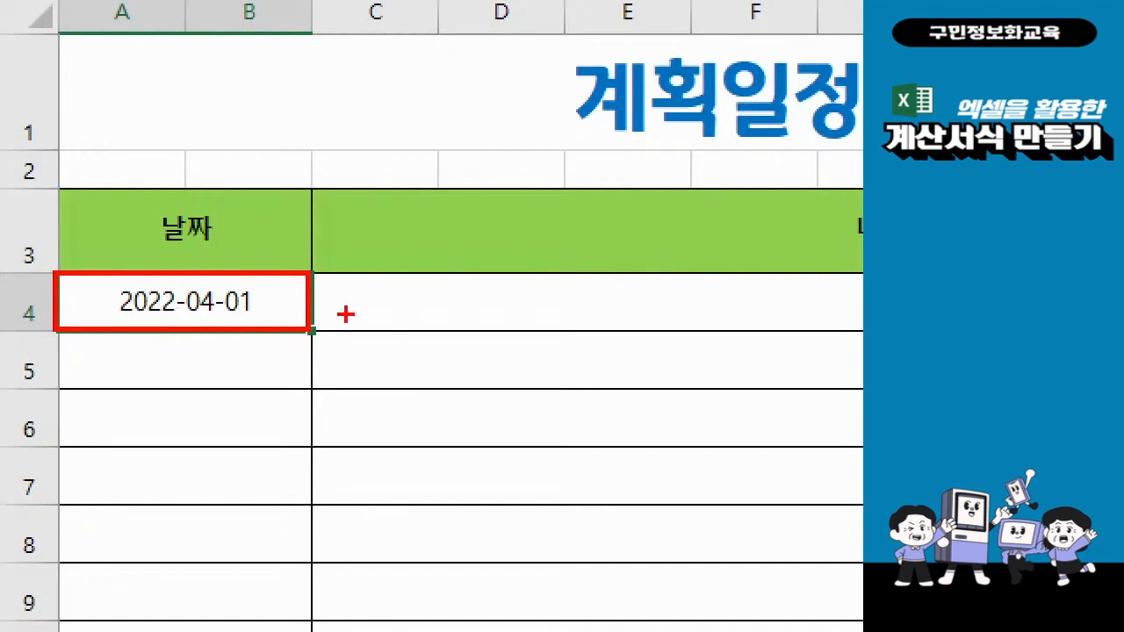
pyautogui.moveTo(358, 298); pyautogui.dragTo(435, 307)
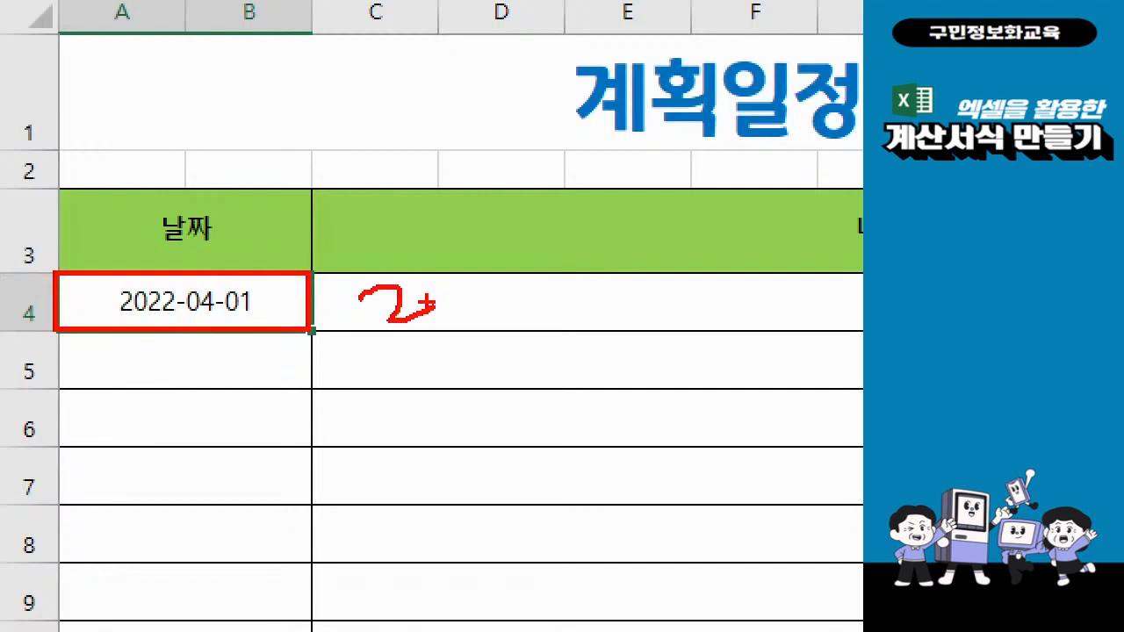
pyautogui.press('e')
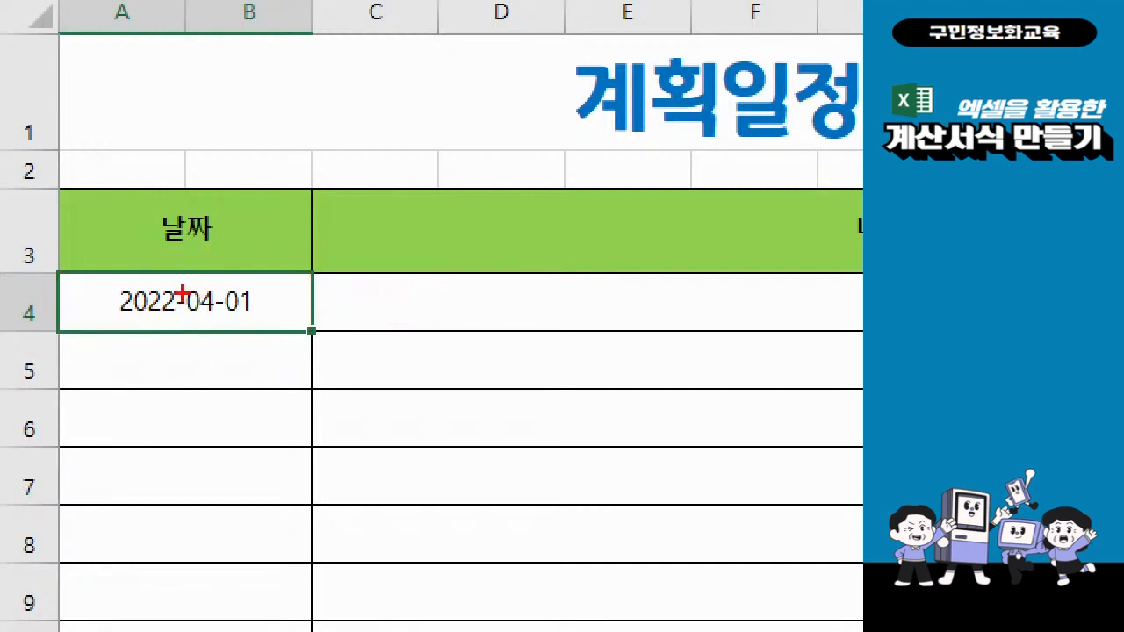
pyautogui.moveTo(171, 287)
pyautogui.mouseDown()
pyautogui.moveTo(196, 314)
pyautogui.moveTo(170, 287)
pyautogui.moveTo(230, 315)
pyautogui.mouseUp()
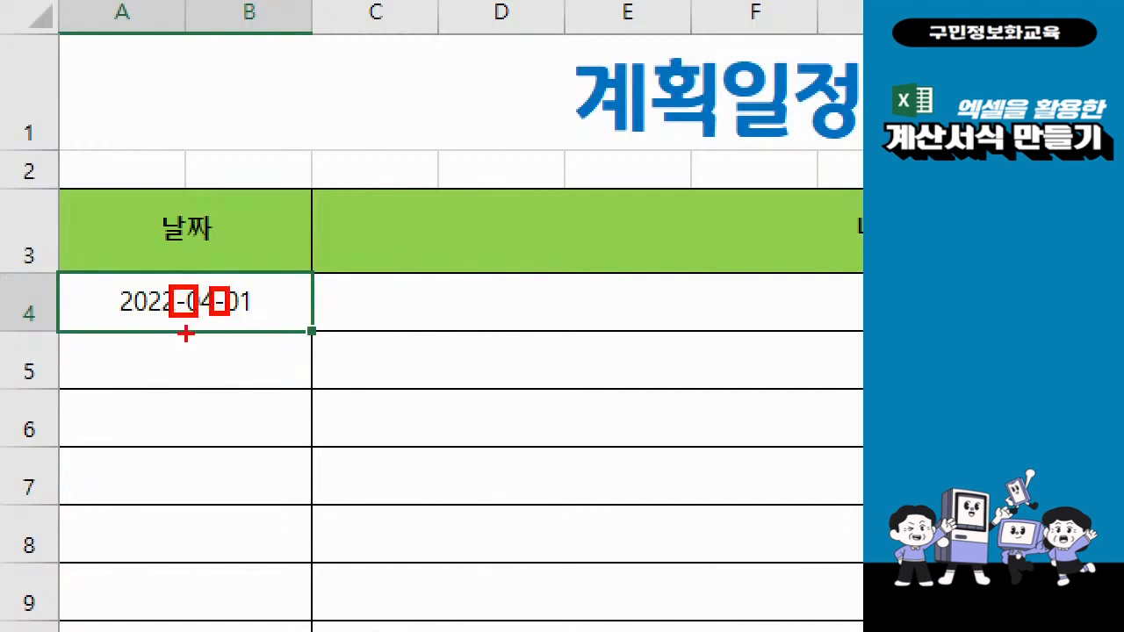
pyautogui.moveTo(189, 336); pyautogui.dragTo(141, 367)
pyautogui.moveTo(302, 344); pyautogui.dragTo(266, 364)
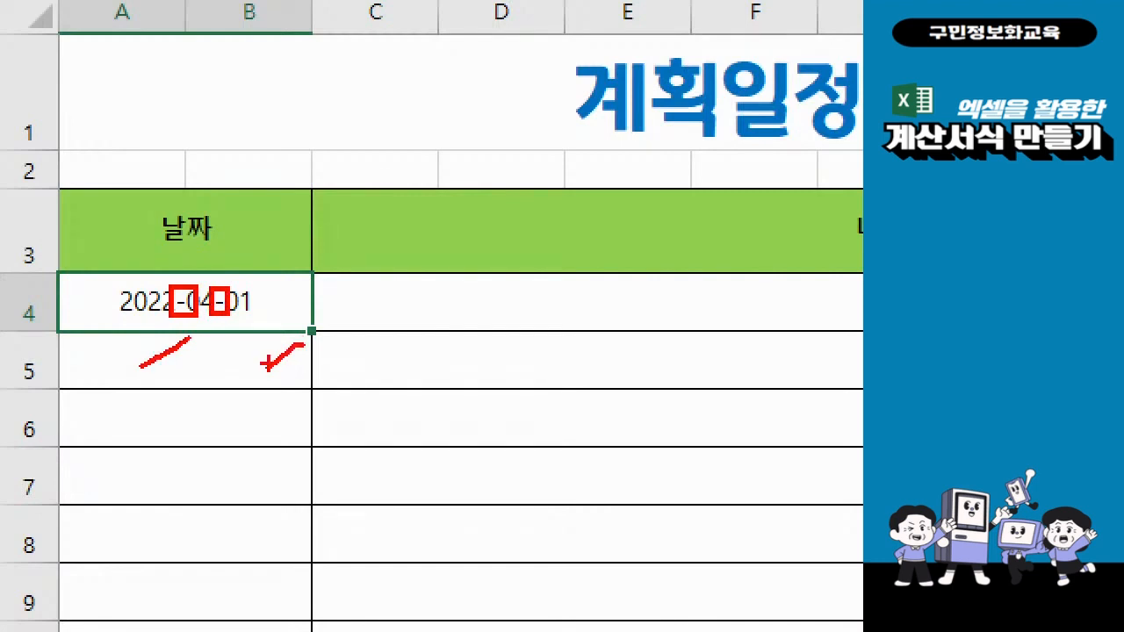
pyautogui.press('e')
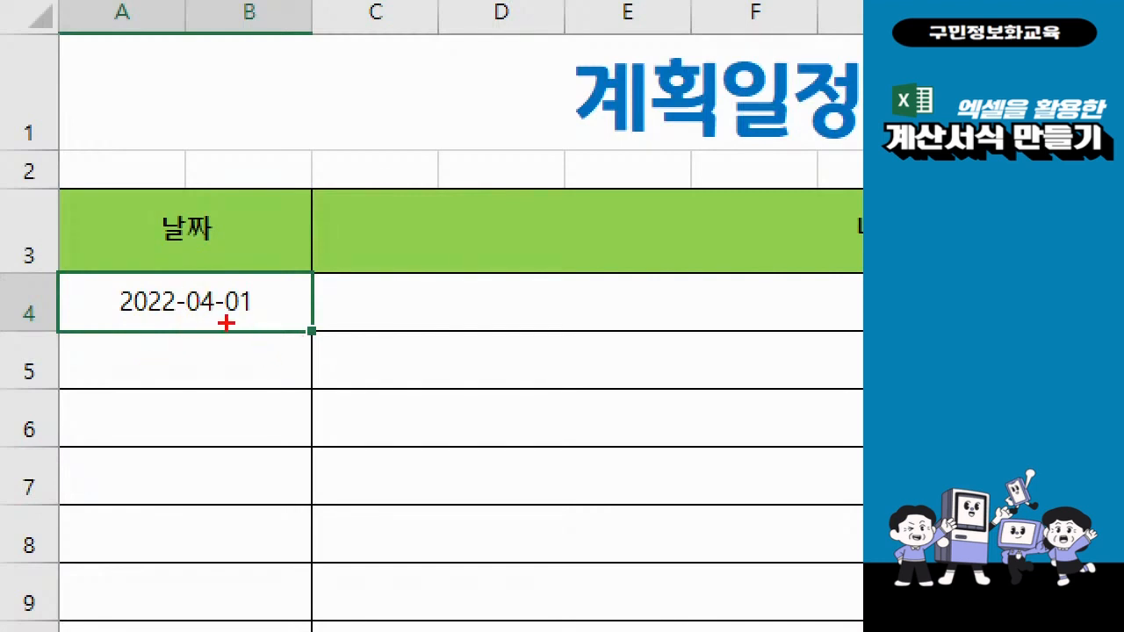
pyautogui.moveTo(334, 337)
pyautogui.mouseDown()
pyautogui.moveTo(294, 335)
pyautogui.moveTo(304, 318)
pyautogui.moveTo(331, 333)
pyautogui.mouseUp()
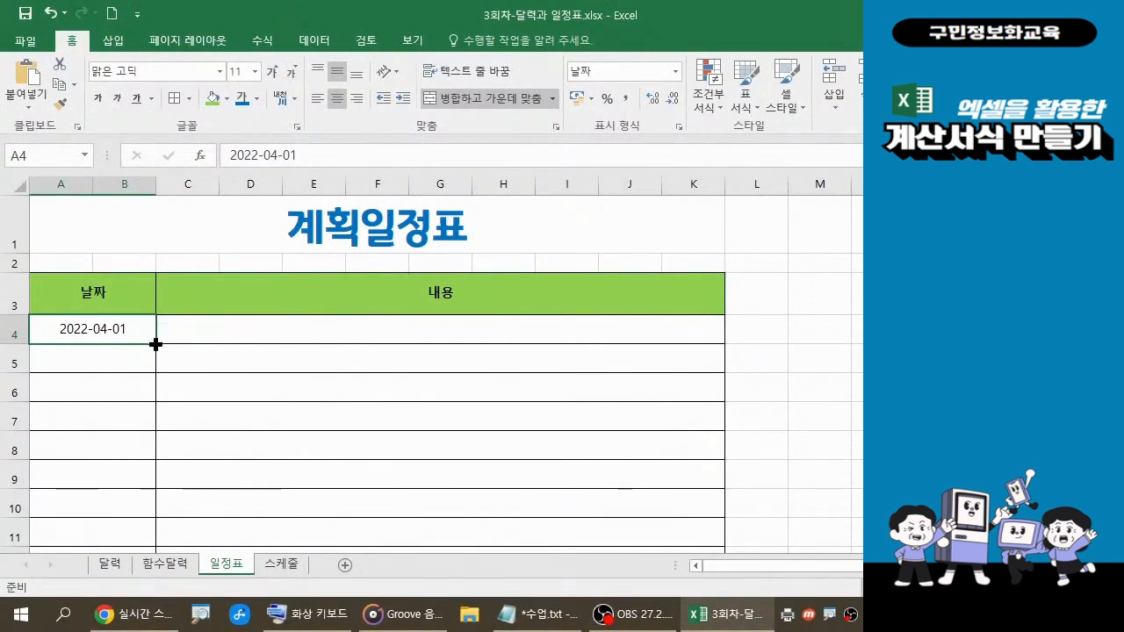
# Fill the date series from A4 down to row 40, ending at 2022-05-07, and check the filled dates
pyautogui.moveTo(154, 342); pyautogui.dragTo(152, 514)
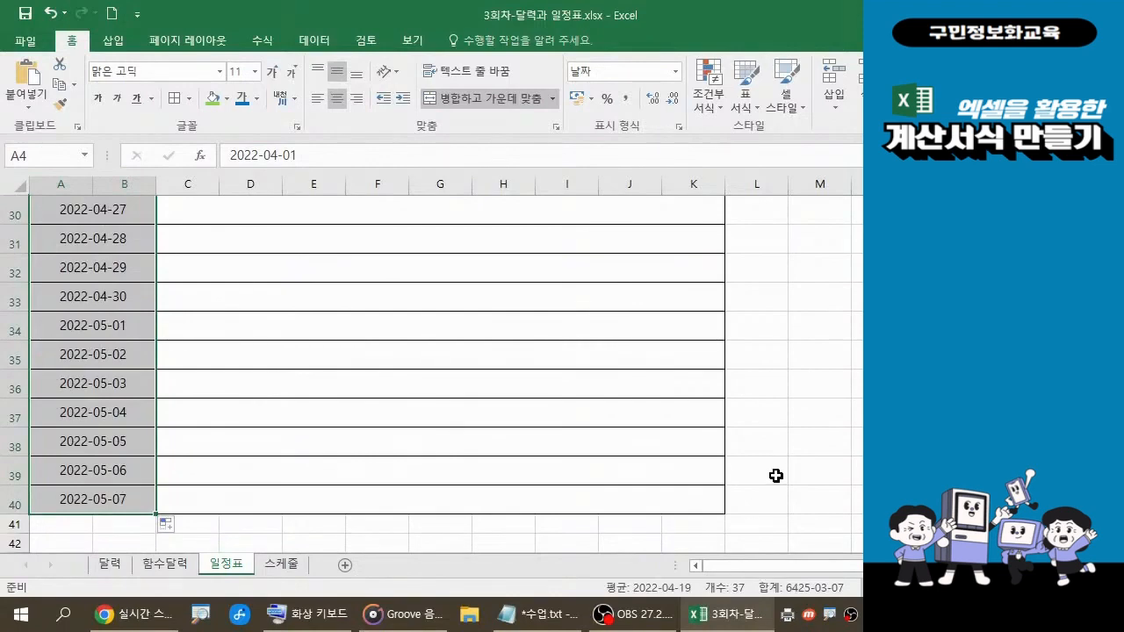
pyautogui.scroll(4, 775, 476)
pyautogui.scroll(5, 777, 475)
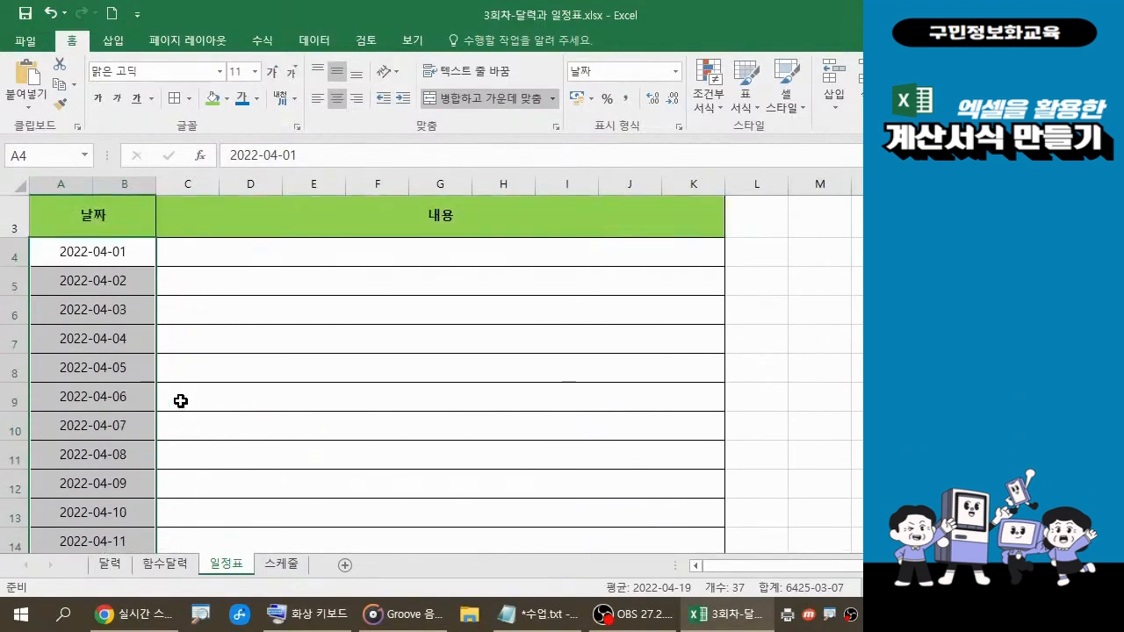
pyautogui.scroll(-9, 195, 381)
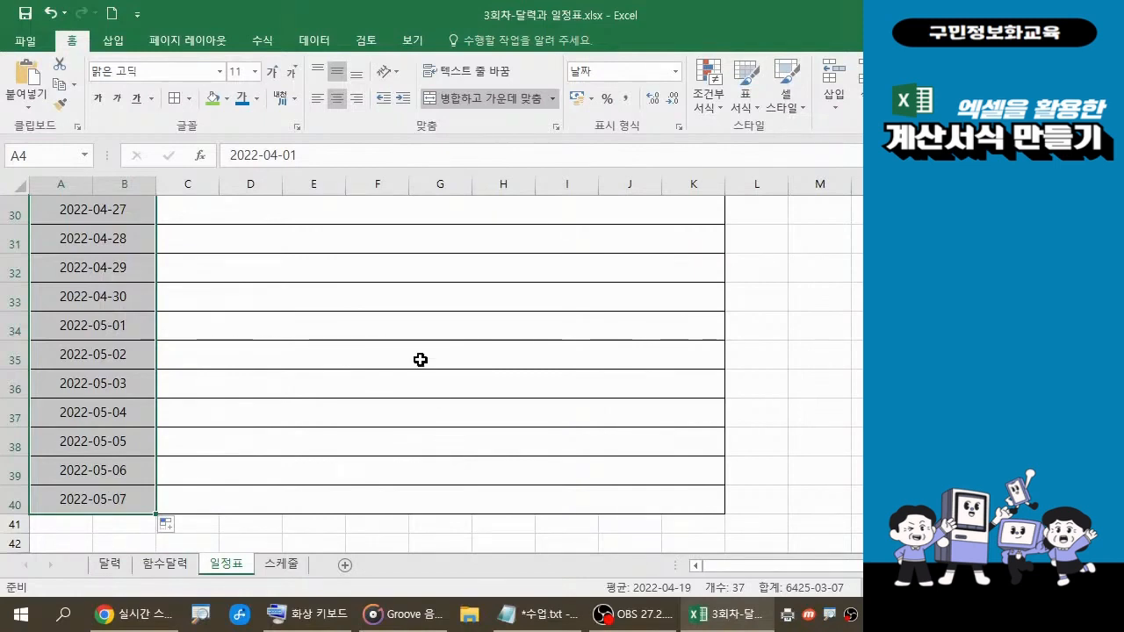
pyautogui.scroll(6, 337, 399)
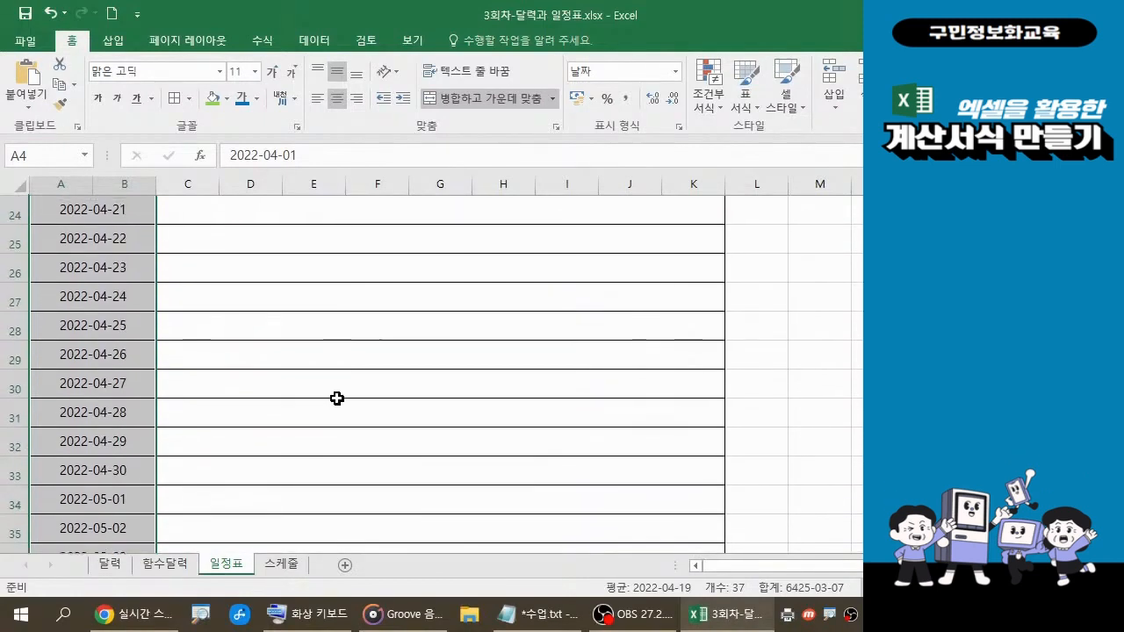
pyautogui.scroll(4, 354, 400)
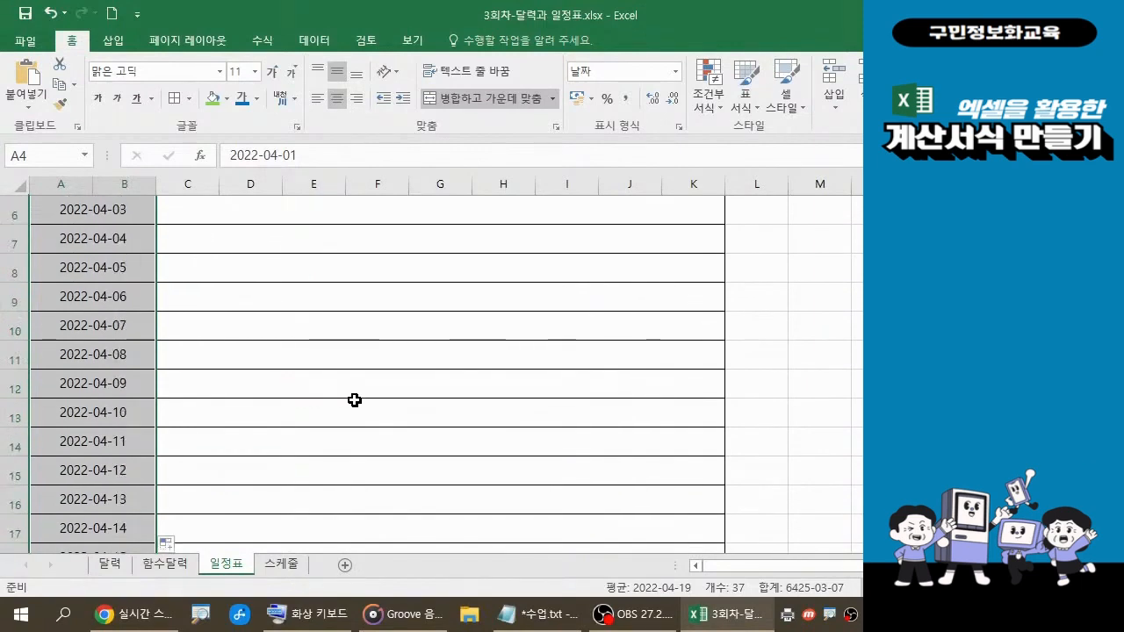
# Make the dates in A4:A40 bold and move the selection to the 내용 header cell
pyautogui.click(101, 104)
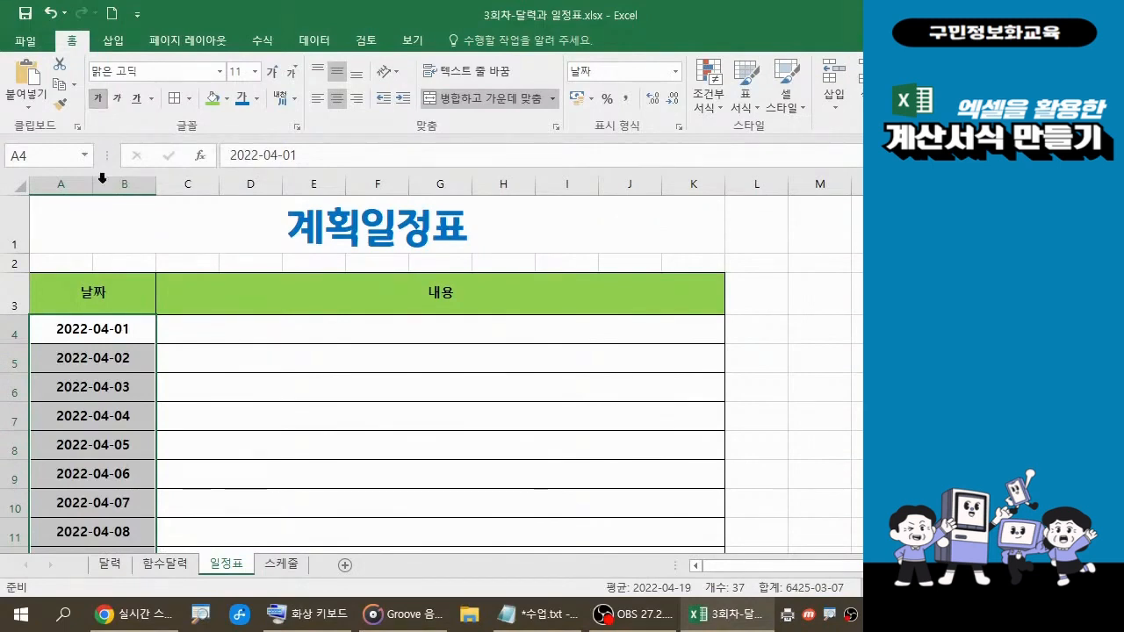
pyautogui.click(110, 297)
pyautogui.click(375, 298)
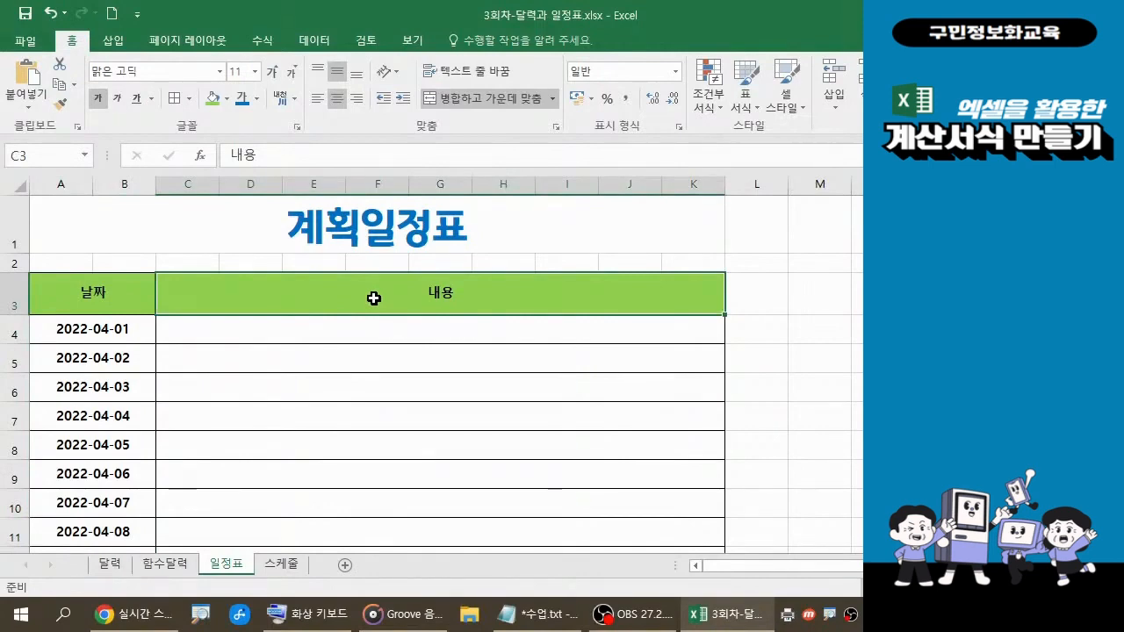
pyautogui.scroll(-2, 195, 406)
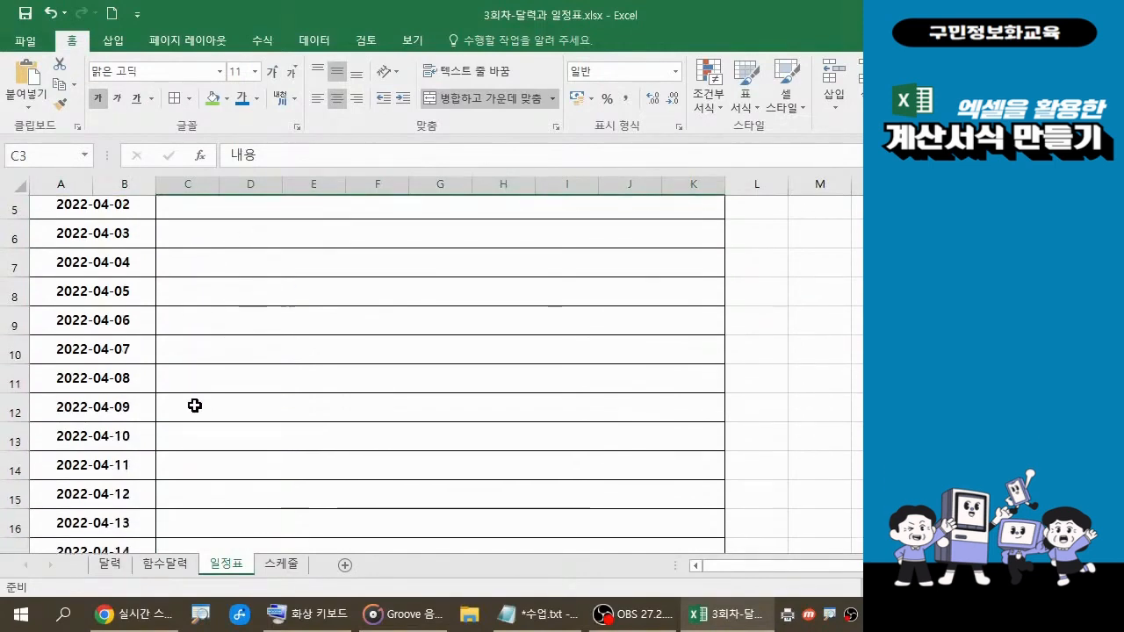
pyautogui.scroll(-10, 195, 406)
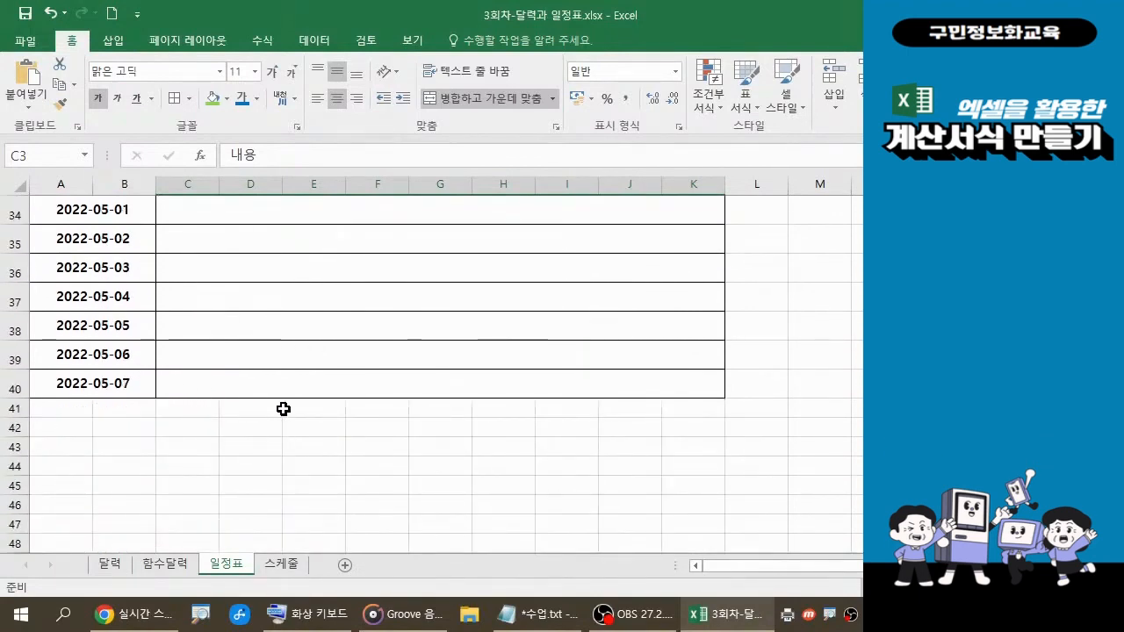
pyautogui.scroll(2, 282, 409)
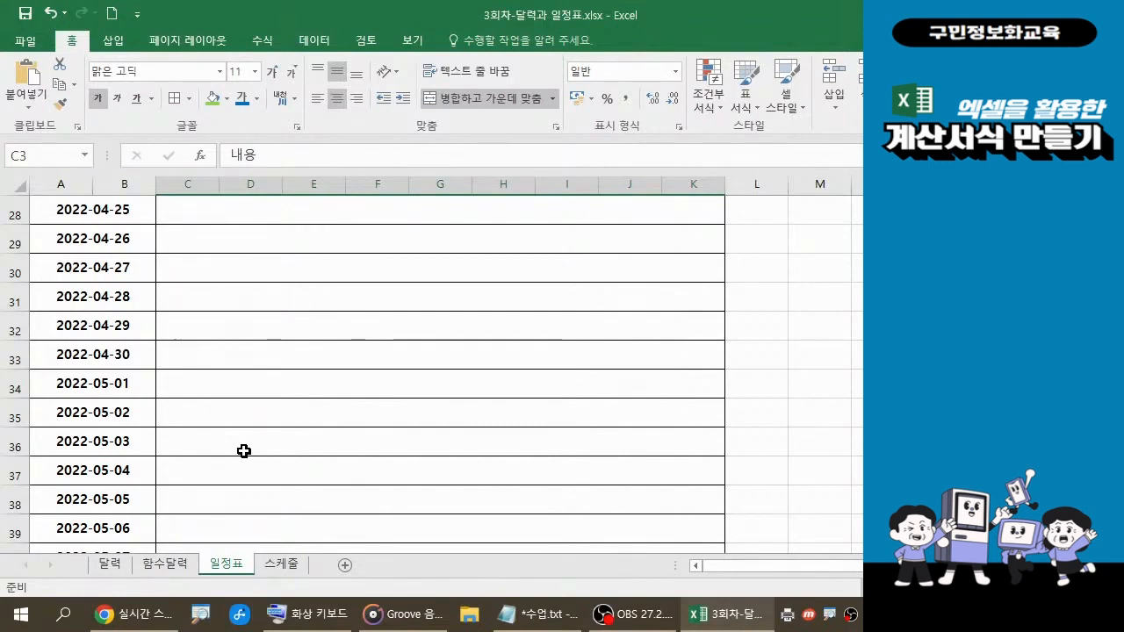
pyautogui.scroll(5, 244, 450)
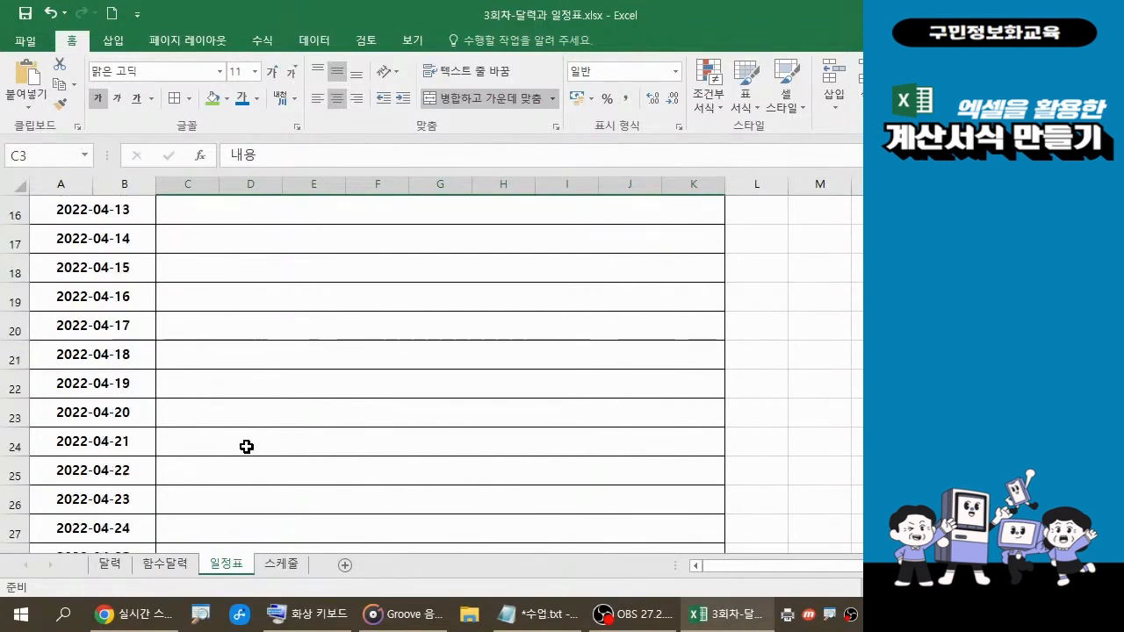
pyautogui.scroll(3, 246, 447)
pyautogui.scroll(1, 232, 413)
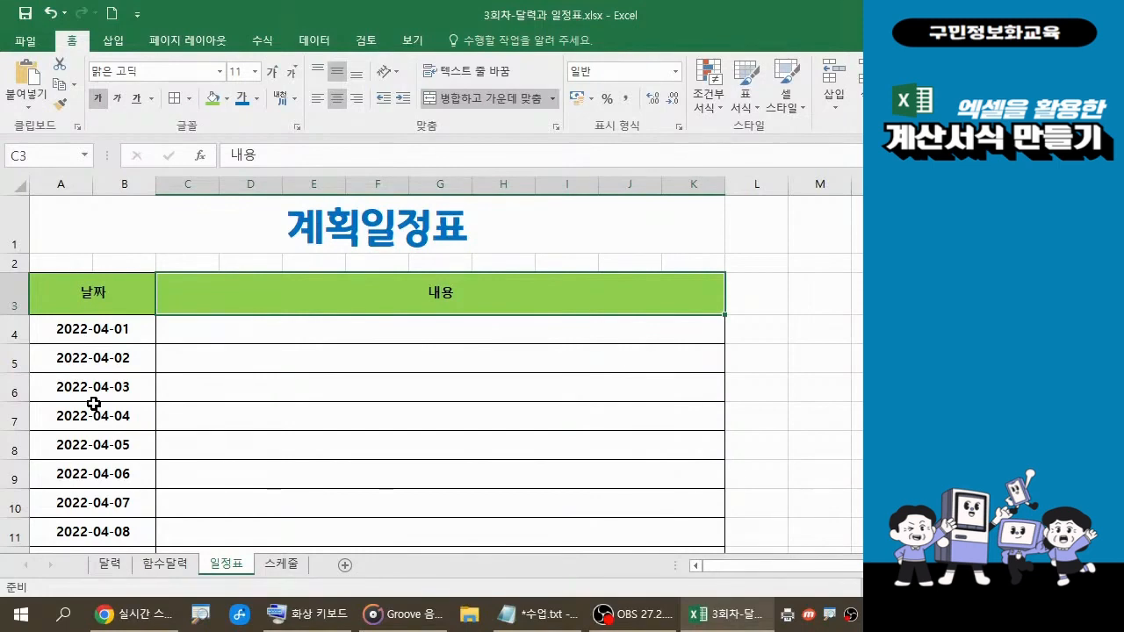
# Open the cell format settings for the dates in A4:A40 and browse the custom (사용자 지정) codes to the date formats
pyautogui.click(112, 332)
pyautogui.moveTo(113, 332); pyautogui.dragTo(113, 493)
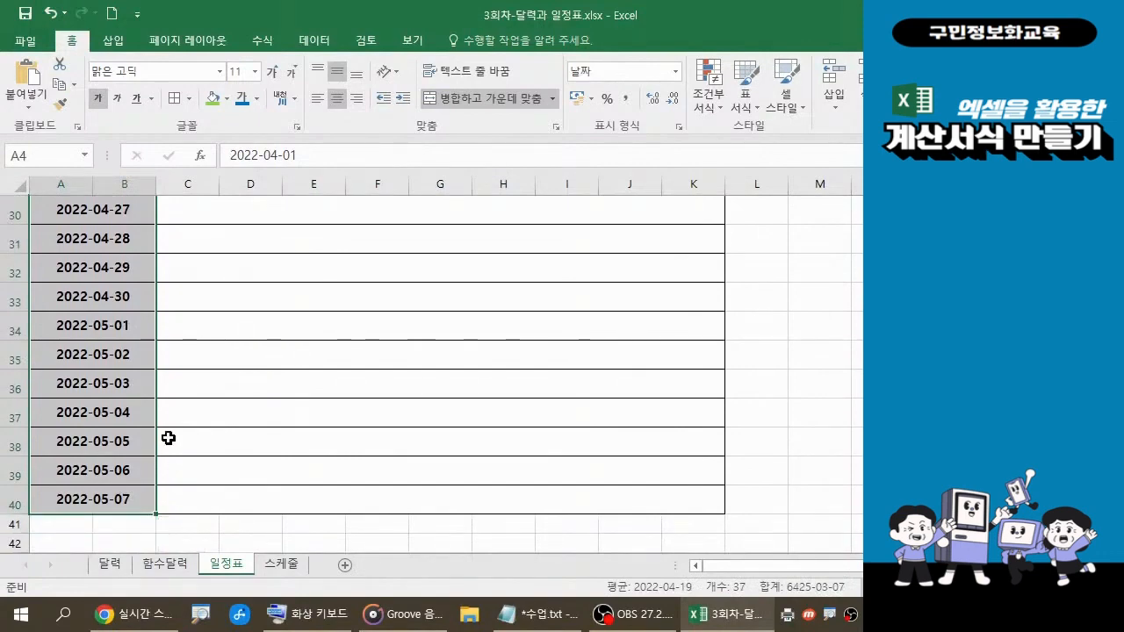
pyautogui.rightClick(105, 319)
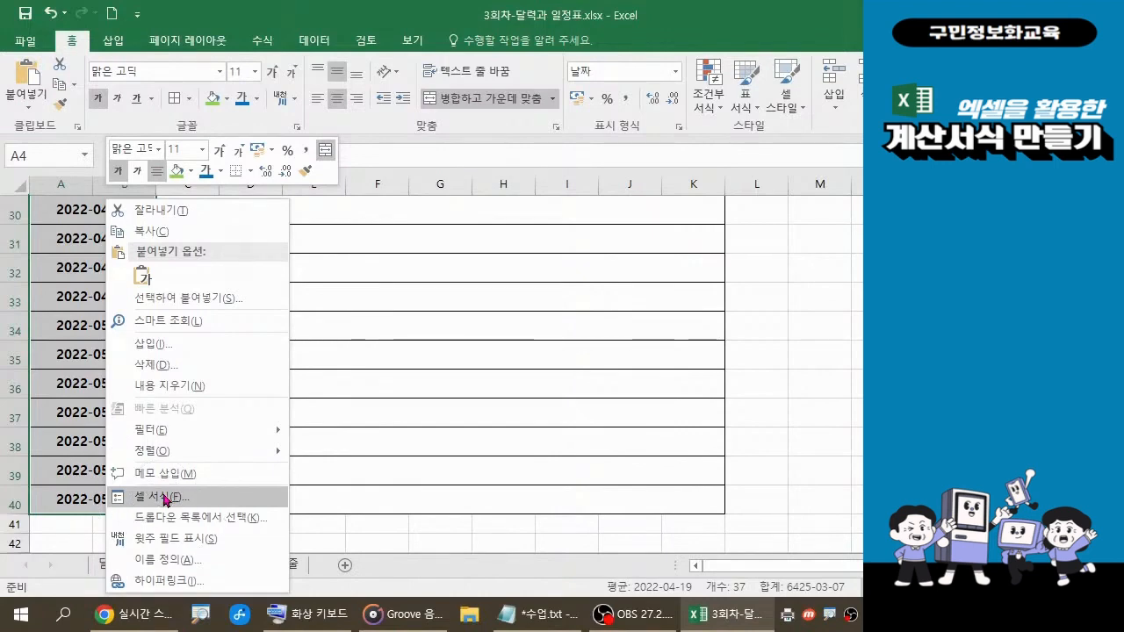
pyautogui.click(166, 497)
pyautogui.moveTo(244, 143); pyautogui.dragTo(608, 211)
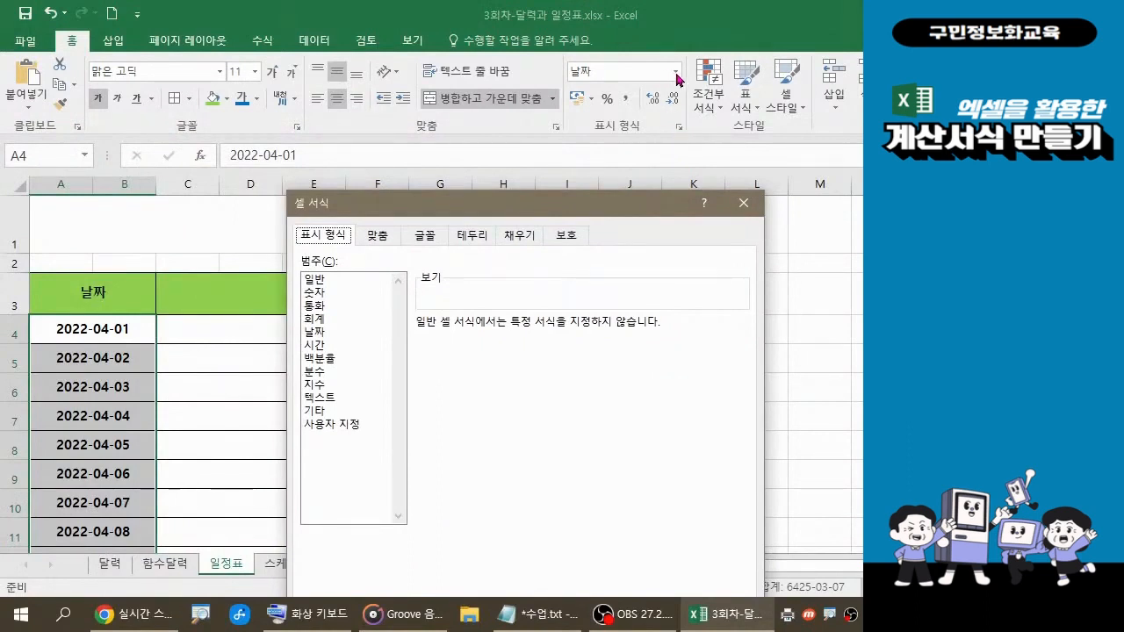
pyautogui.click(347, 426)
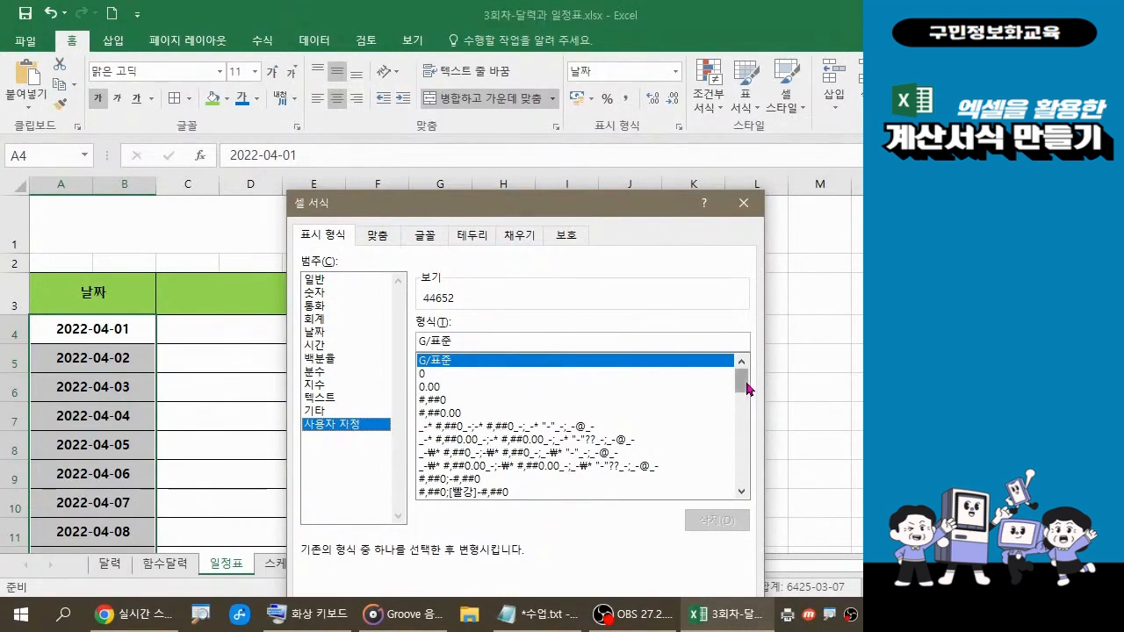
pyautogui.moveTo(747, 388); pyautogui.dragTo(740, 439)
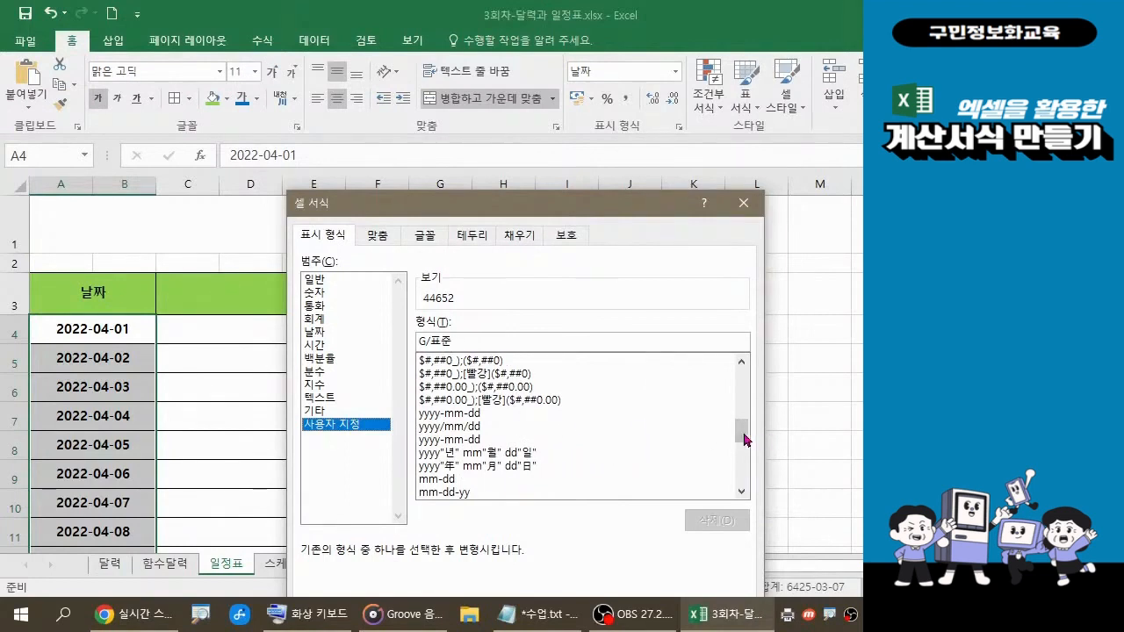
pyautogui.moveTo(743, 436); pyautogui.dragTo(743, 440)
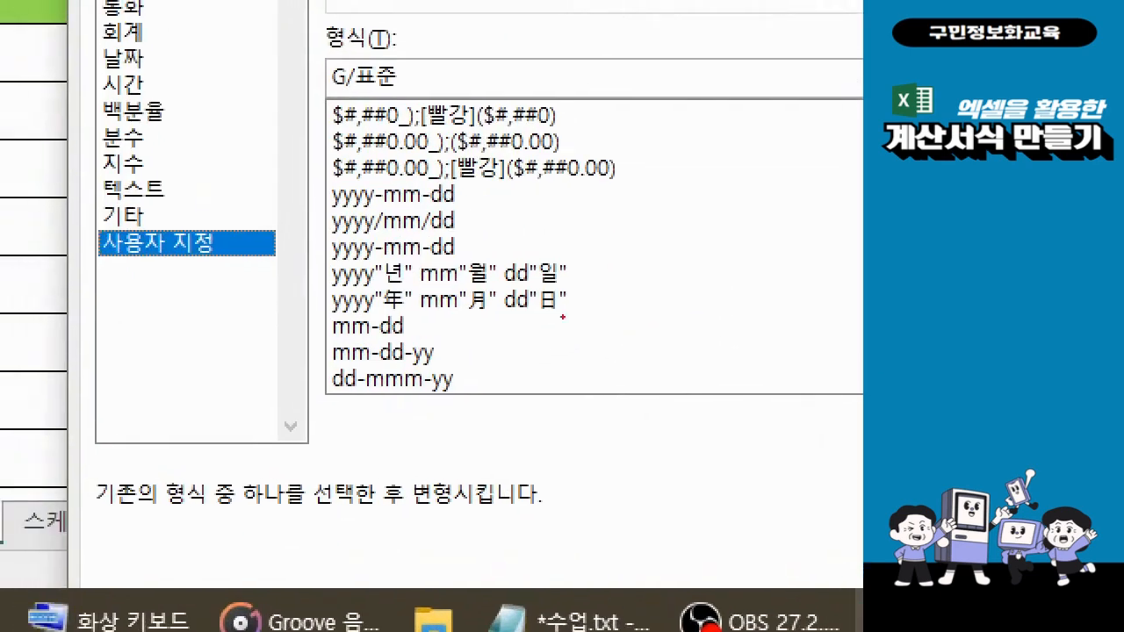
pyautogui.moveTo(303, 311); pyautogui.dragTo(439, 350)
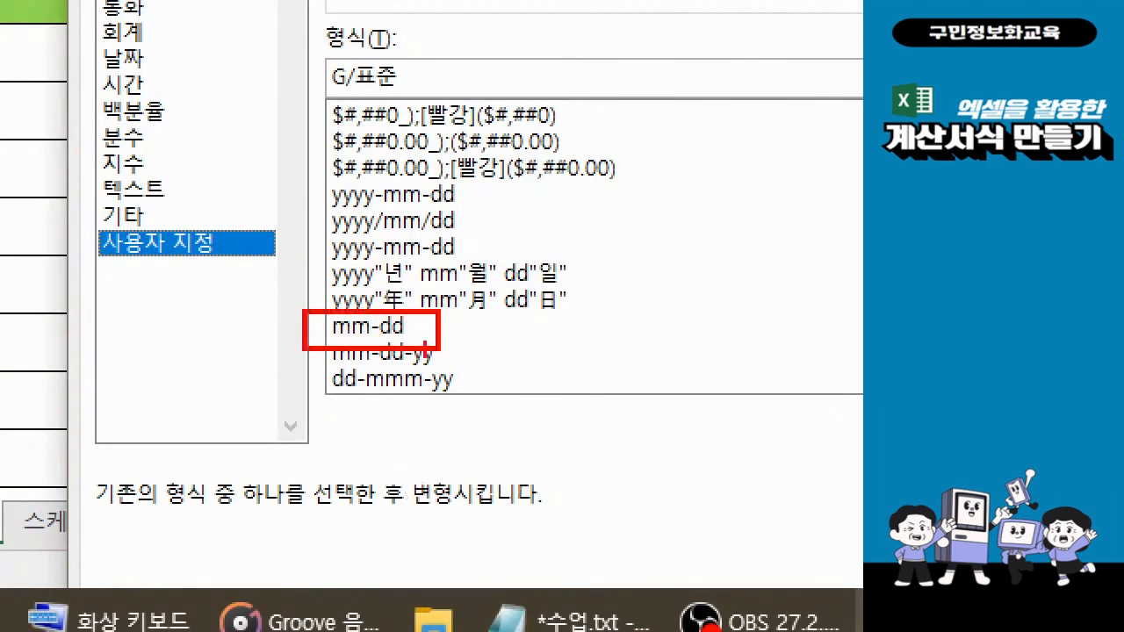
pyautogui.moveTo(308, 342); pyautogui.dragTo(234, 381)
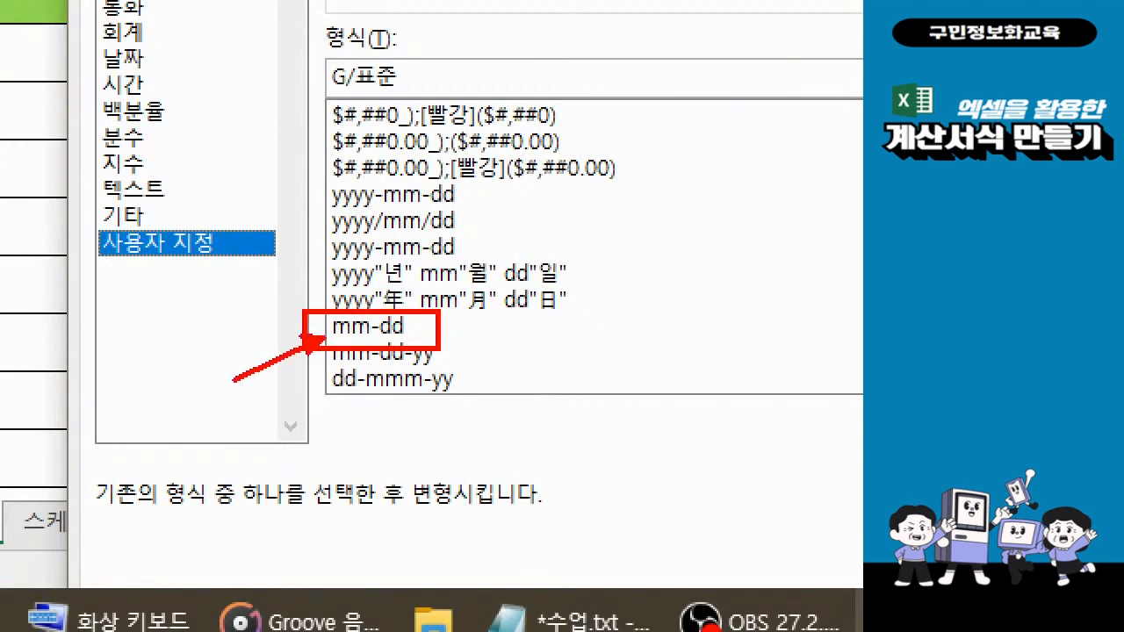
pyautogui.moveTo(113, 318)
pyautogui.mouseDown()
pyautogui.moveTo(169, 339)
pyautogui.moveTo(193, 326)
pyautogui.moveTo(230, 341)
pyautogui.moveTo(225, 316)
pyautogui.moveTo(245, 339)
pyautogui.mouseUp()
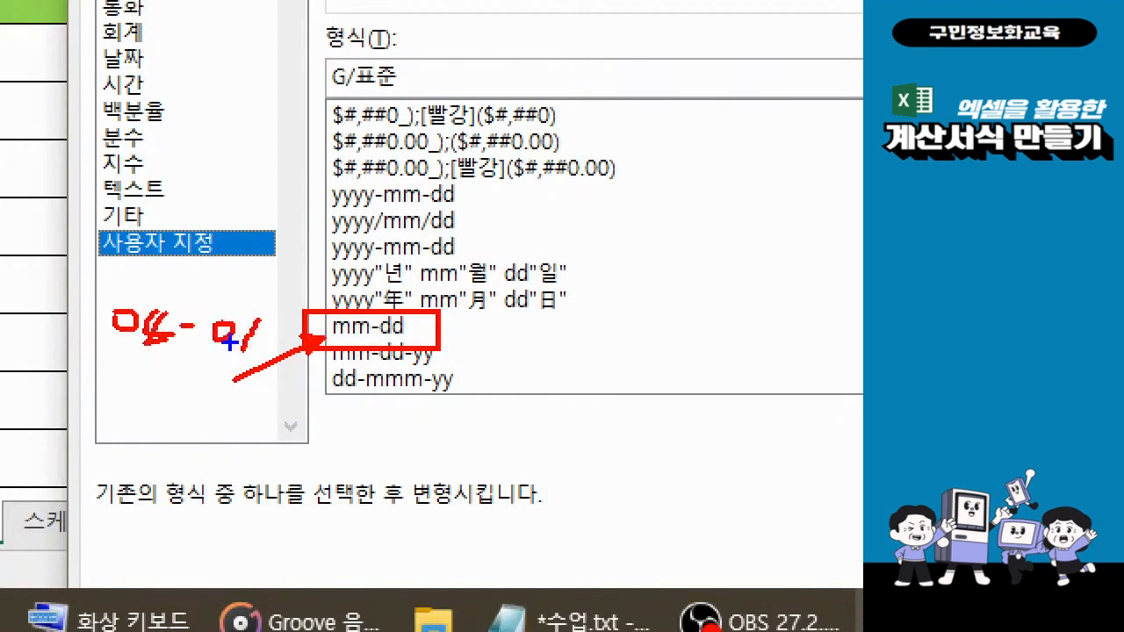
pyautogui.moveTo(295, 250)
pyautogui.mouseDown()
pyautogui.moveTo(379, 272)
pyautogui.moveTo(594, 296)
pyautogui.moveTo(593, 260)
pyautogui.moveTo(677, 225)
pyautogui.mouseUp()
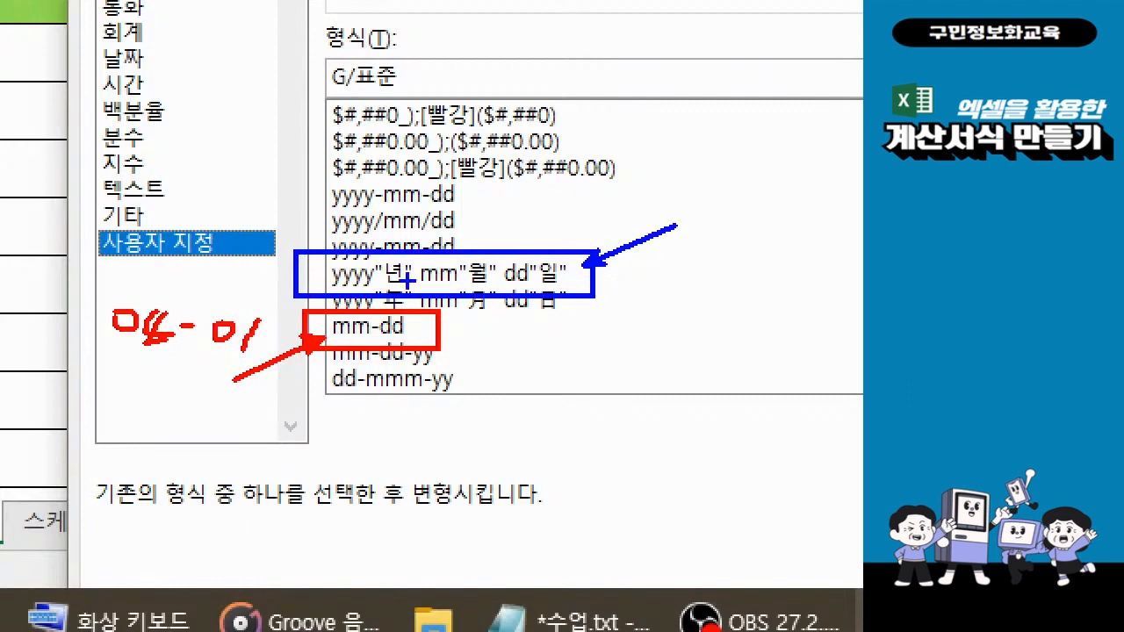
pyautogui.press('e')
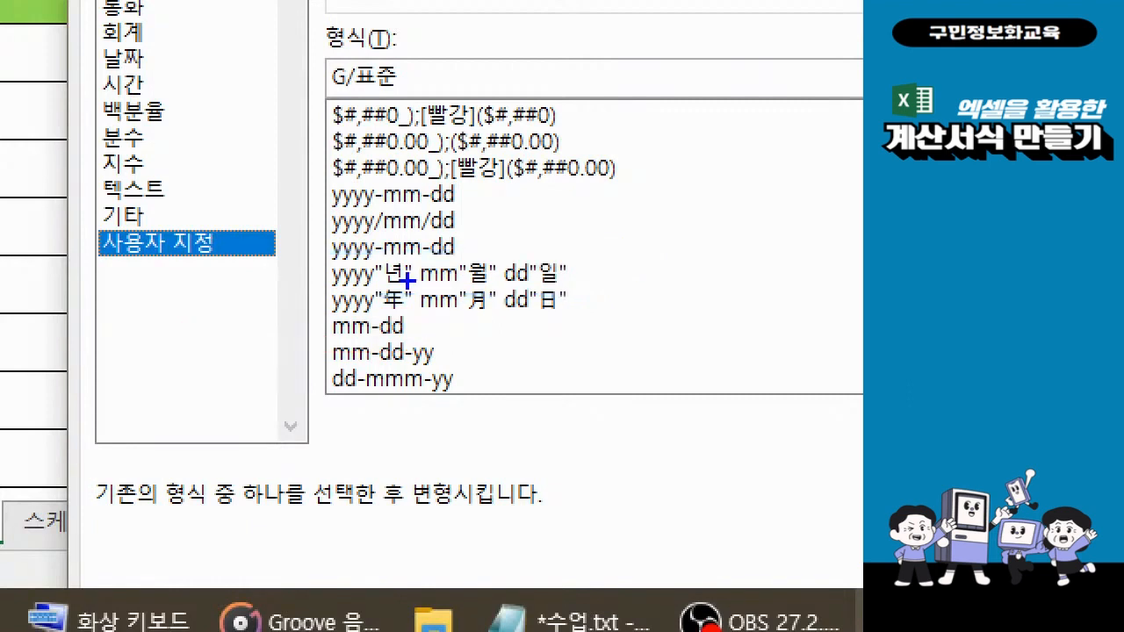
pyautogui.moveTo(303, 286)
pyautogui.mouseDown()
pyautogui.moveTo(514, 325)
pyautogui.moveTo(599, 323)
pyautogui.mouseUp()
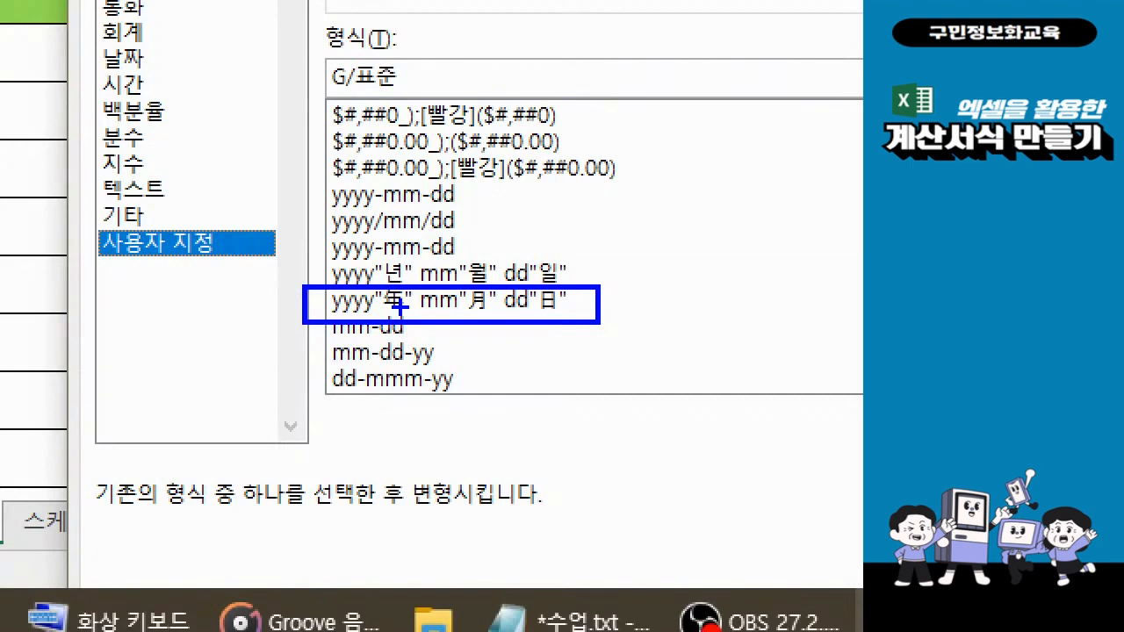
# Apply the custom date format yyyy"年" mm"月" dd"日" to A4:A40 and widen column B
pyautogui.press('Escape')
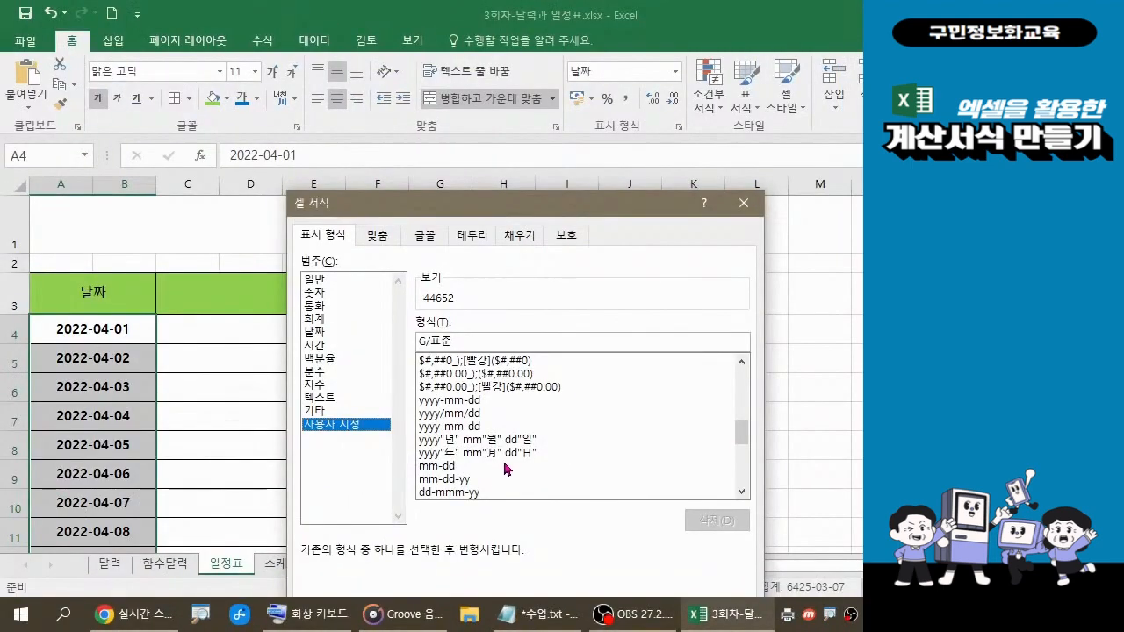
pyautogui.click(506, 455)
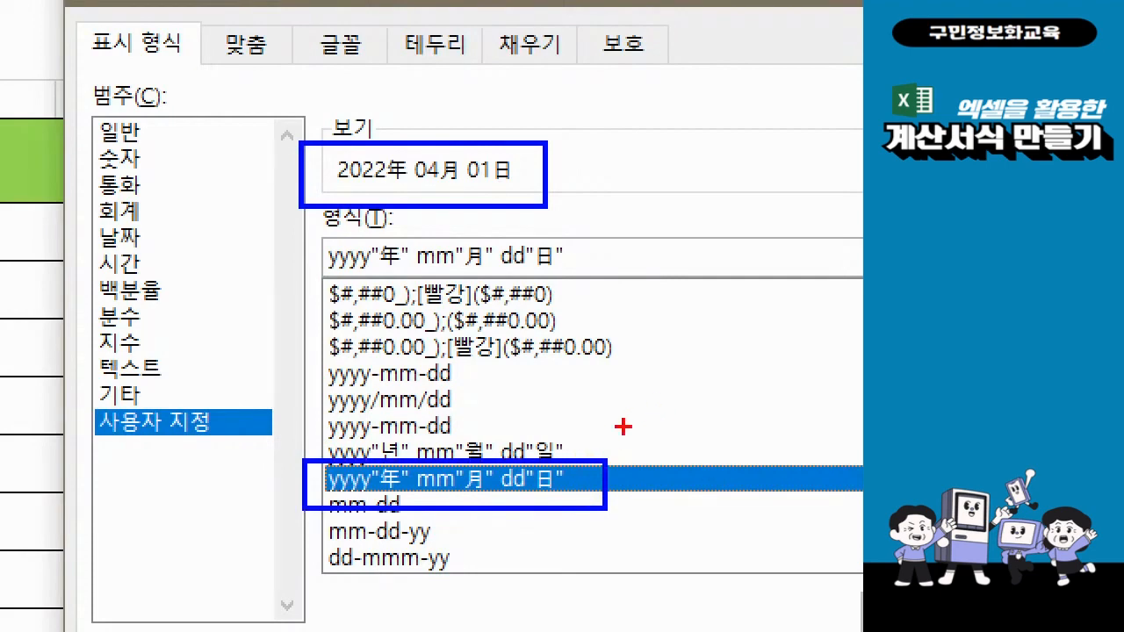
pyautogui.moveTo(563, 182)
pyautogui.mouseDown()
pyautogui.moveTo(609, 191)
pyautogui.moveTo(662, 393)
pyautogui.moveTo(633, 463)
pyautogui.mouseUp()
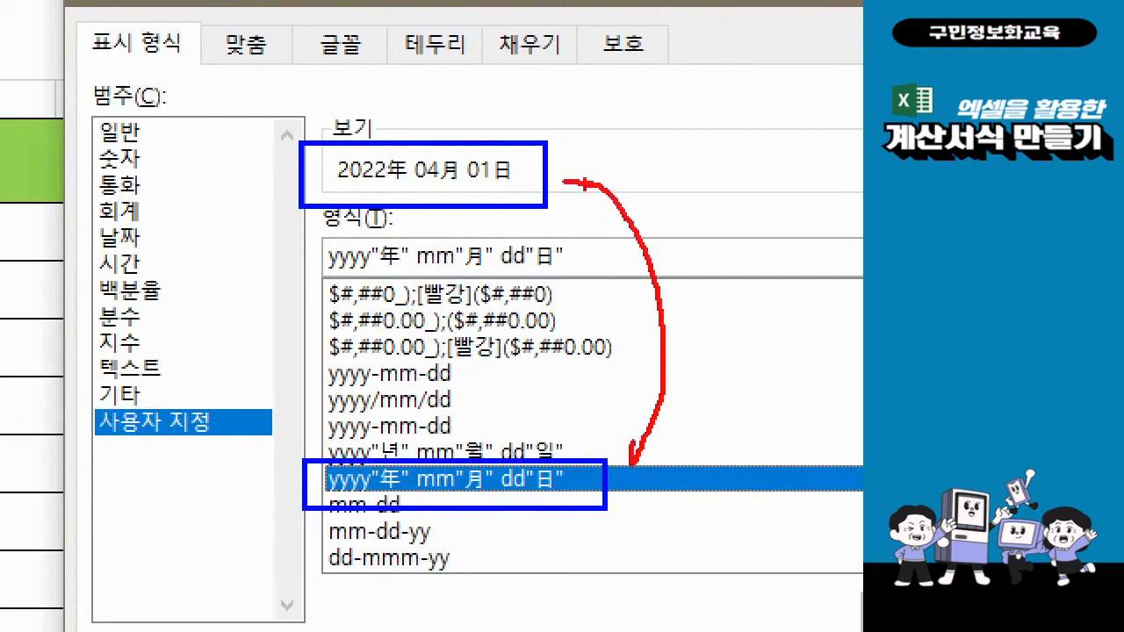
pyautogui.moveTo(586, 164)
pyautogui.mouseDown()
pyautogui.moveTo(548, 175)
pyautogui.moveTo(576, 202)
pyautogui.moveTo(583, 192)
pyautogui.mouseUp()
pyautogui.press('Escape')
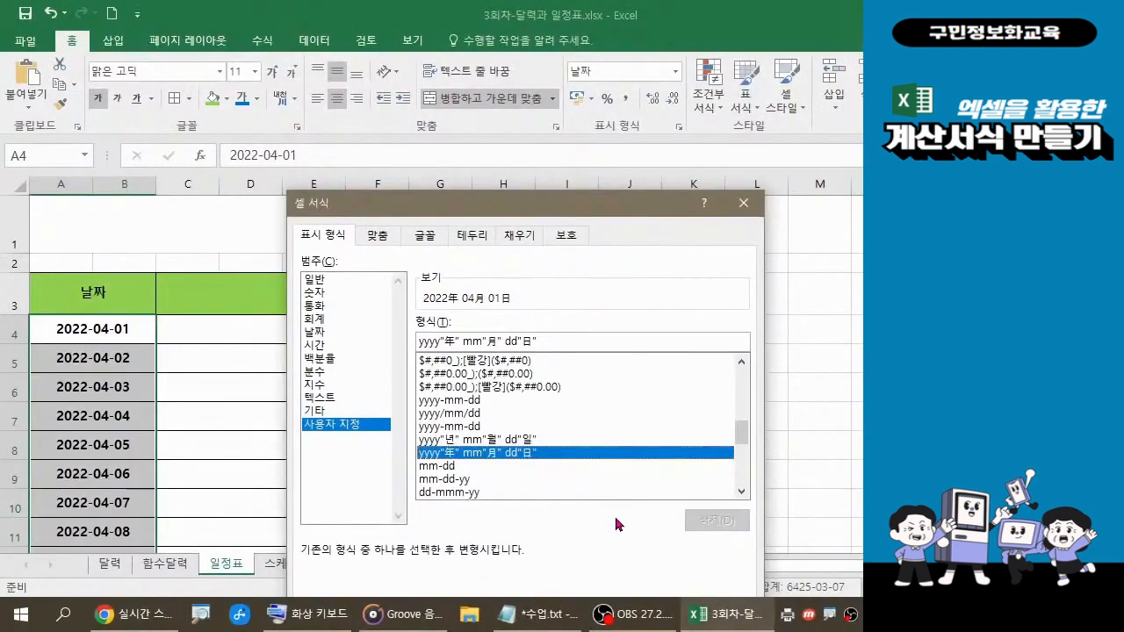
pyautogui.moveTo(601, 215); pyautogui.dragTo(613, 118)
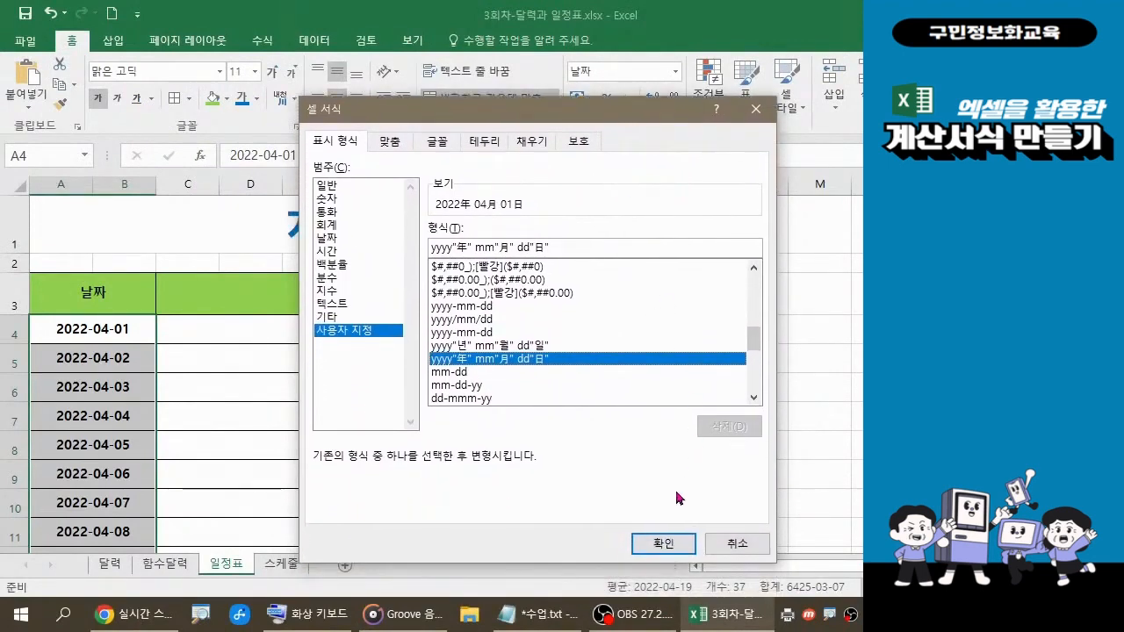
pyautogui.click(662, 546)
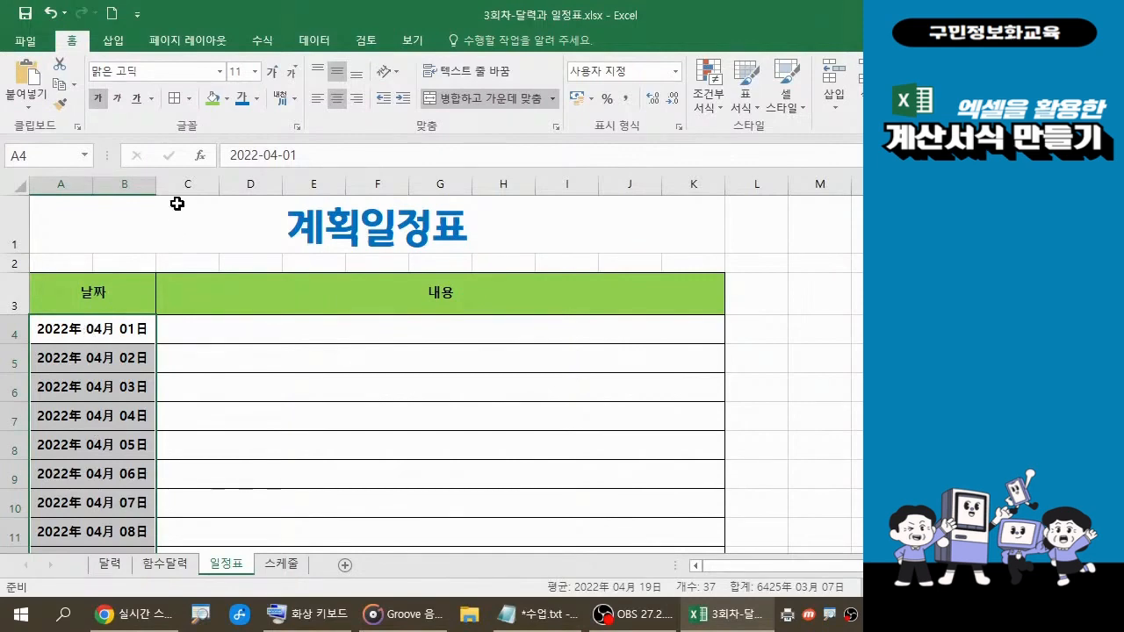
pyautogui.moveTo(155, 183); pyautogui.dragTo(214, 188)
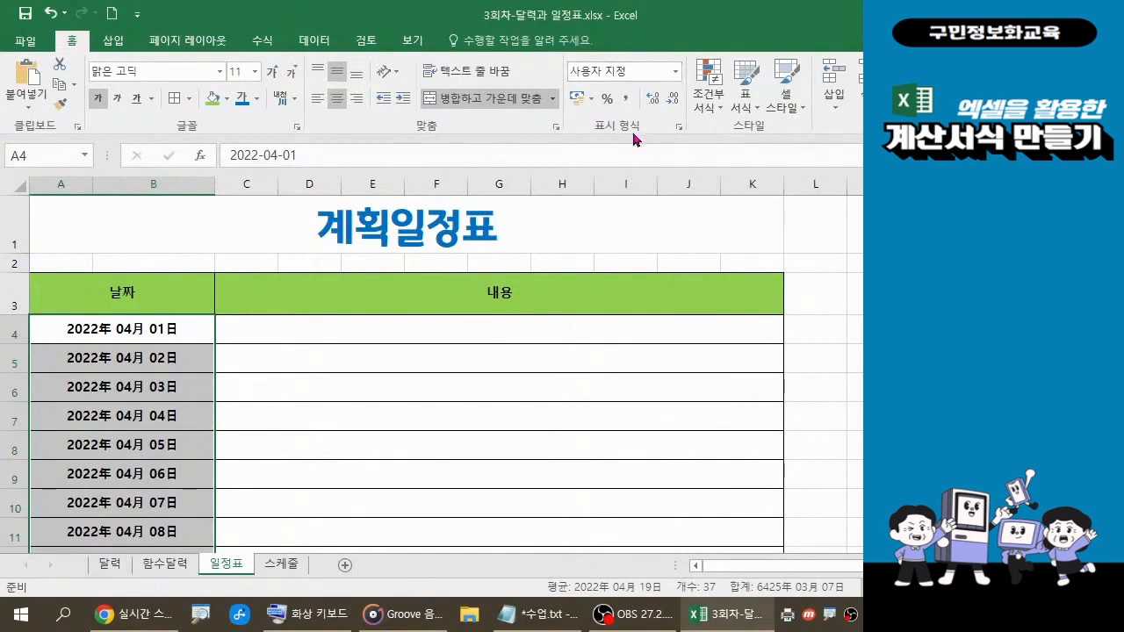
# Try the short date format (간단한 날짜) on A4:A40, replacing it with the long date format (자세한 날짜)
pyautogui.press('ctrl')
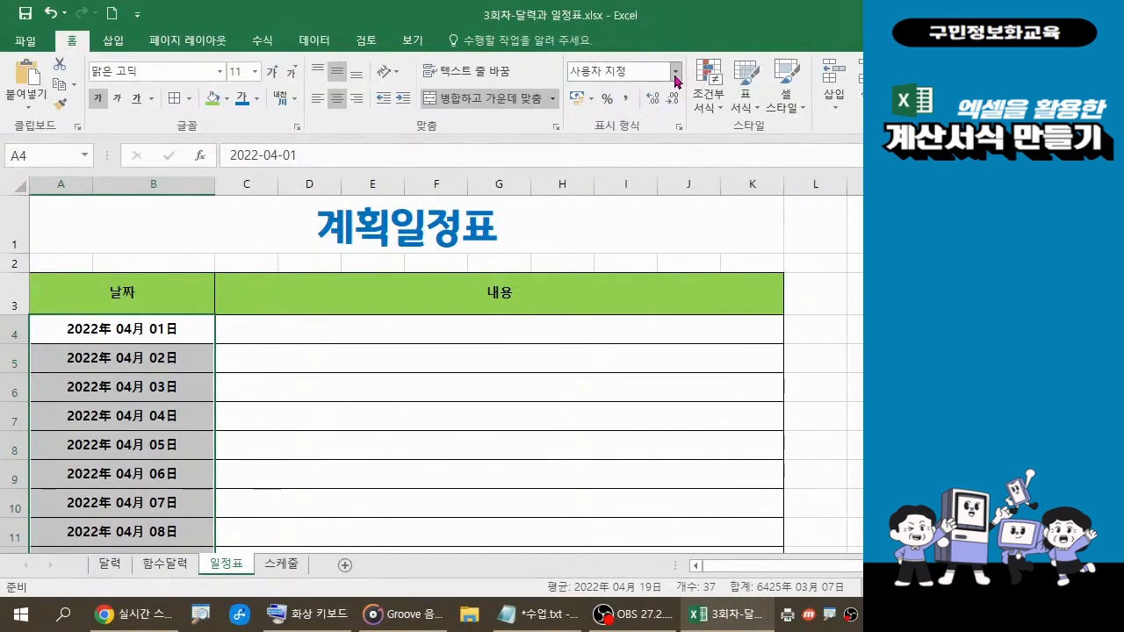
pyautogui.click(675, 72)
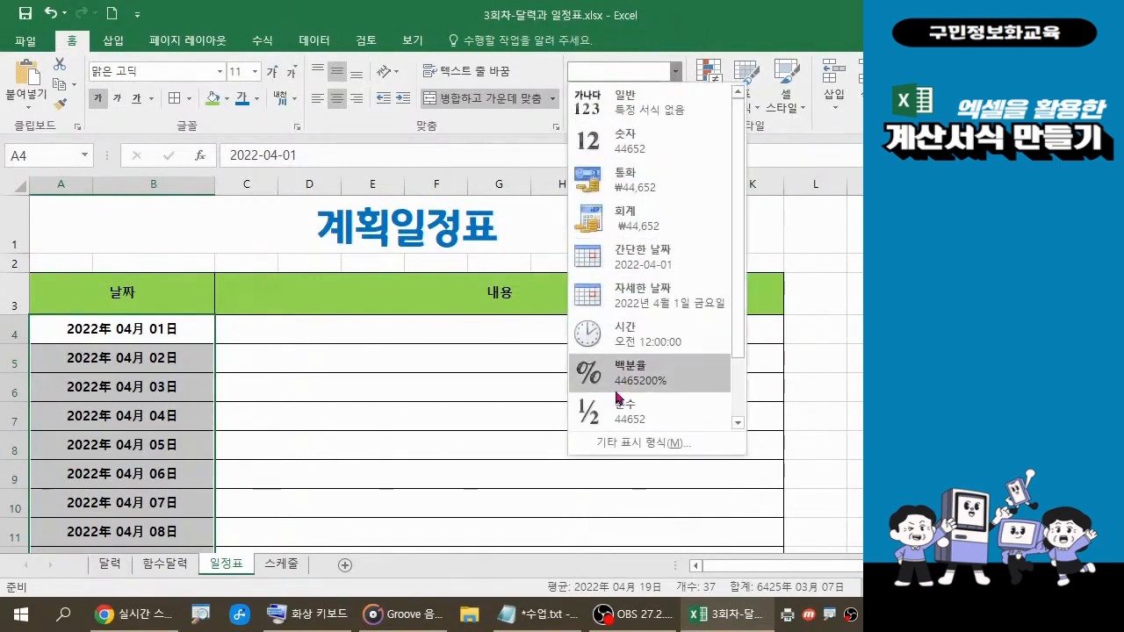
pyautogui.press('ctrl')
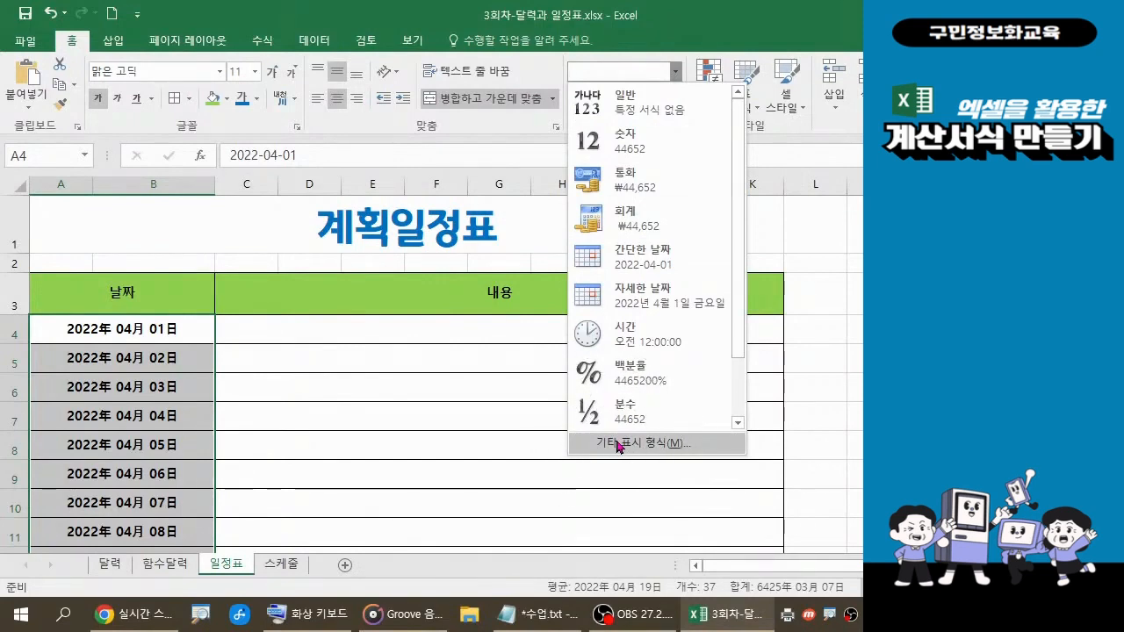
pyautogui.click(633, 265)
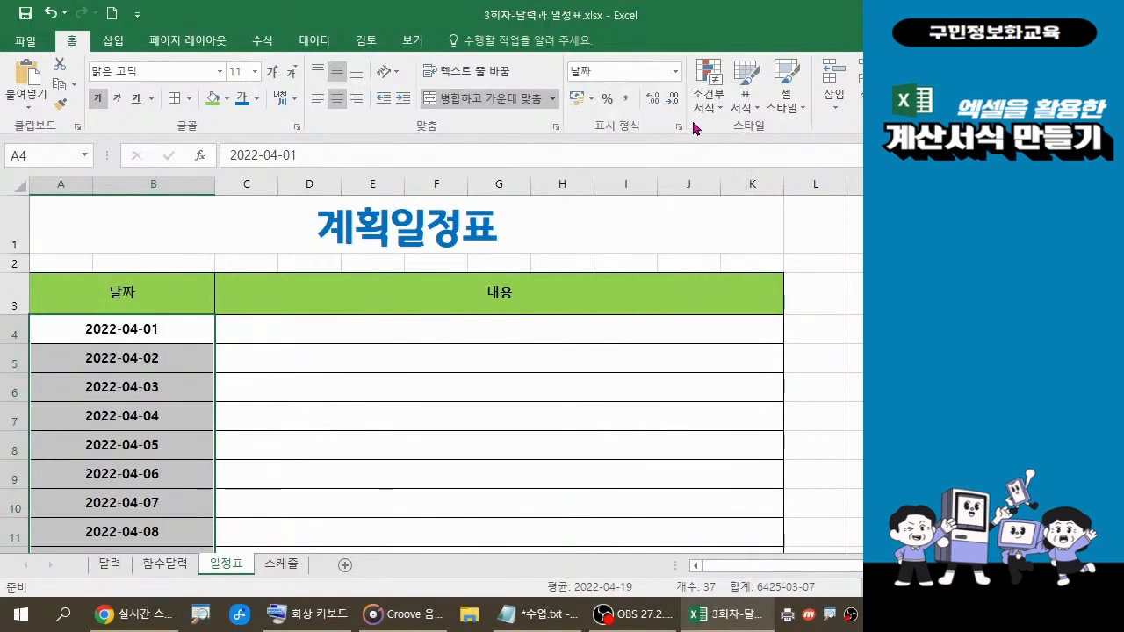
pyautogui.click(675, 72)
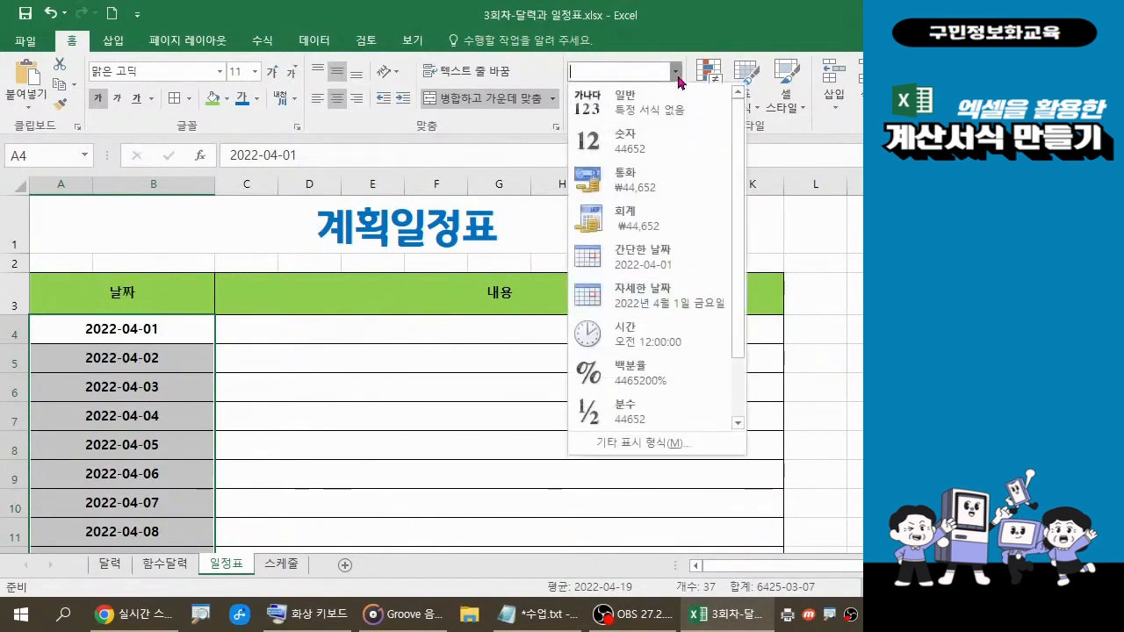
pyautogui.click(652, 301)
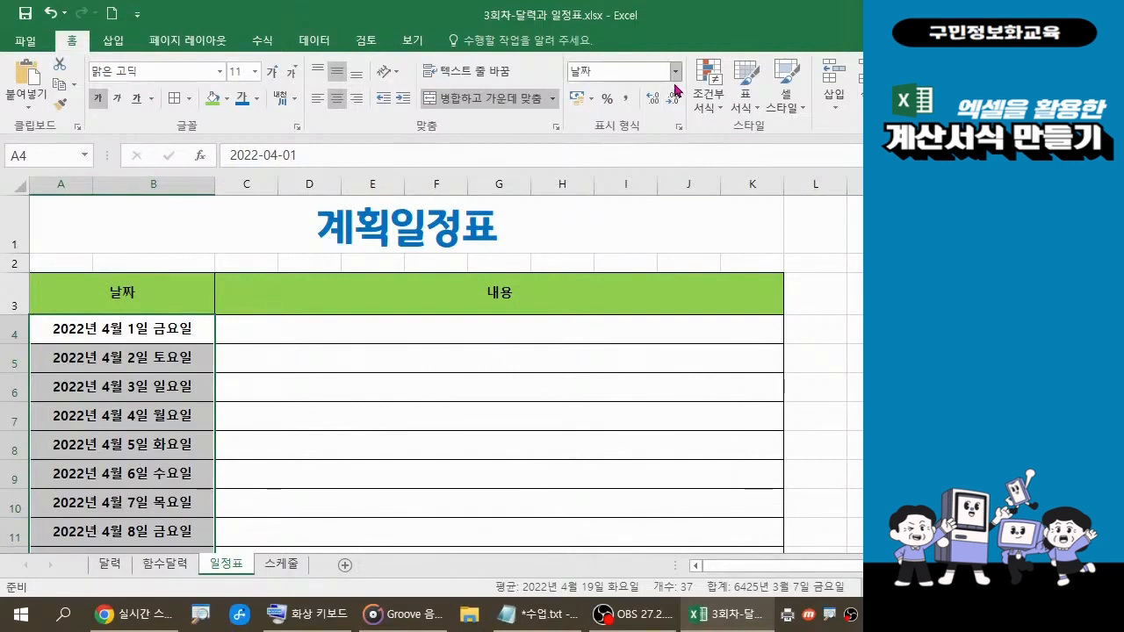
# Apply the custom (사용자 지정) format code mm-dd to the dates in A4:A40
pyautogui.click(679, 127)
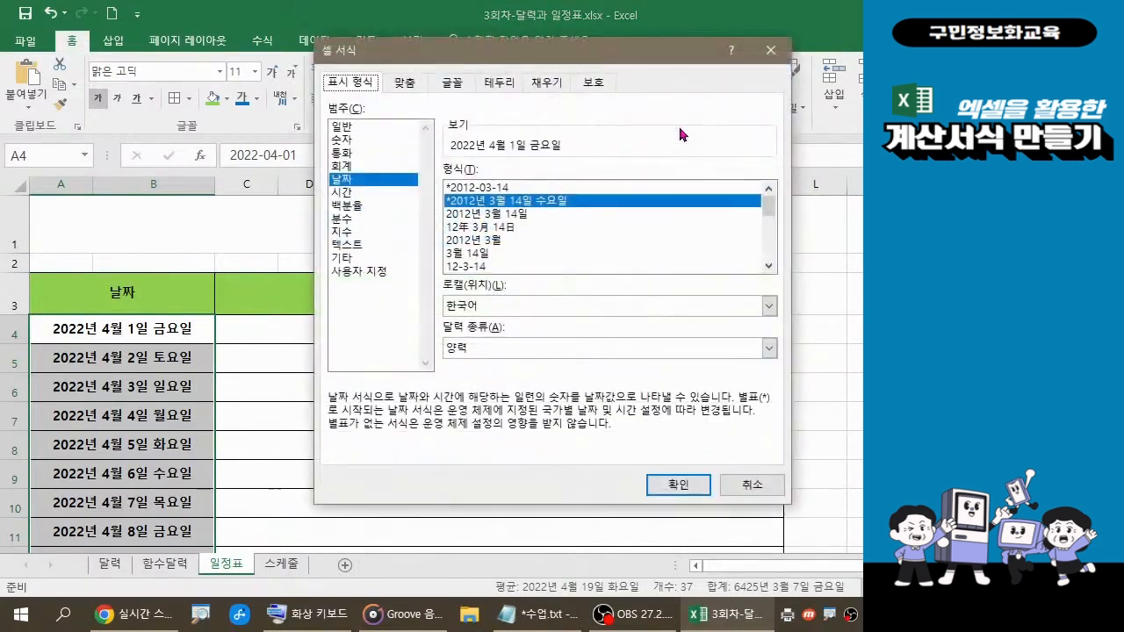
pyautogui.click(387, 274)
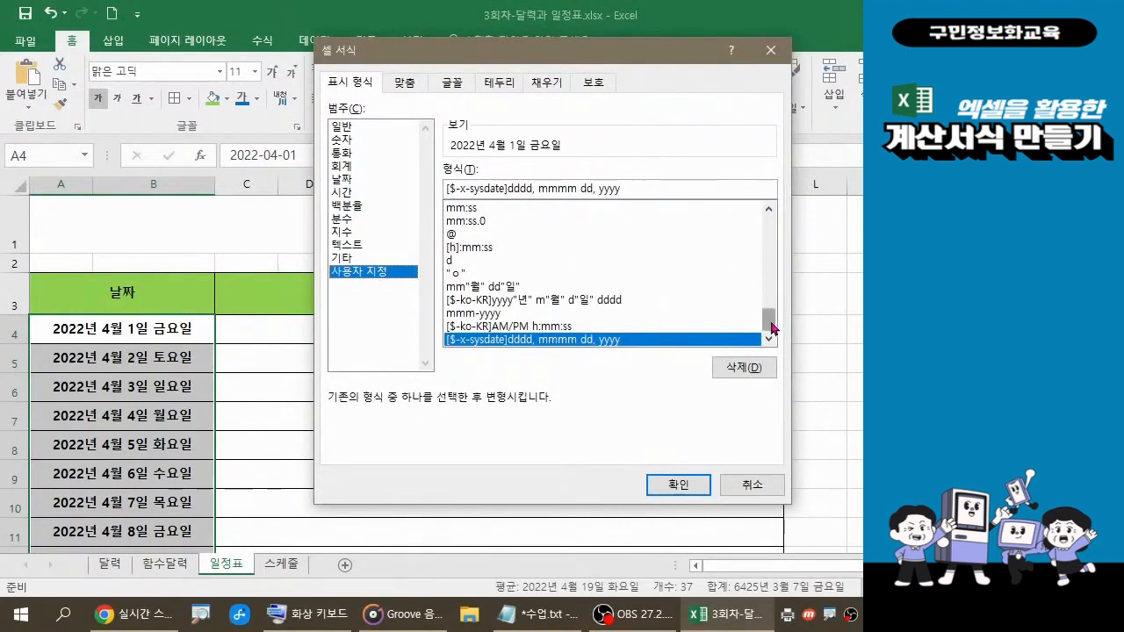
pyautogui.moveTo(772, 328); pyautogui.dragTo(769, 292)
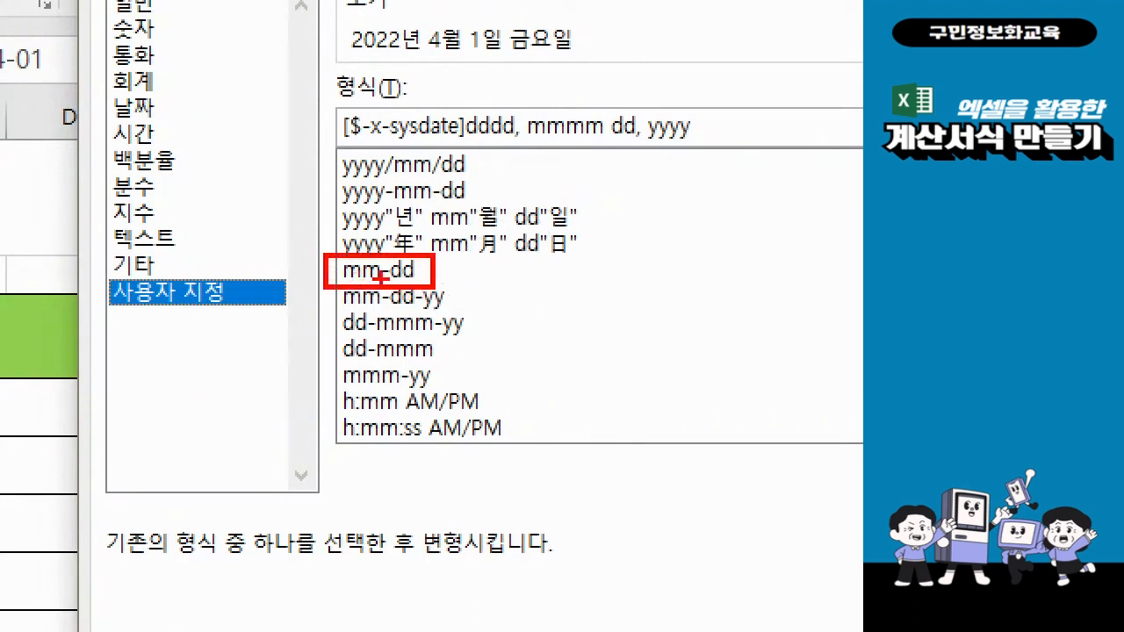
pyautogui.moveTo(421, 274); pyautogui.dragTo(539, 318)
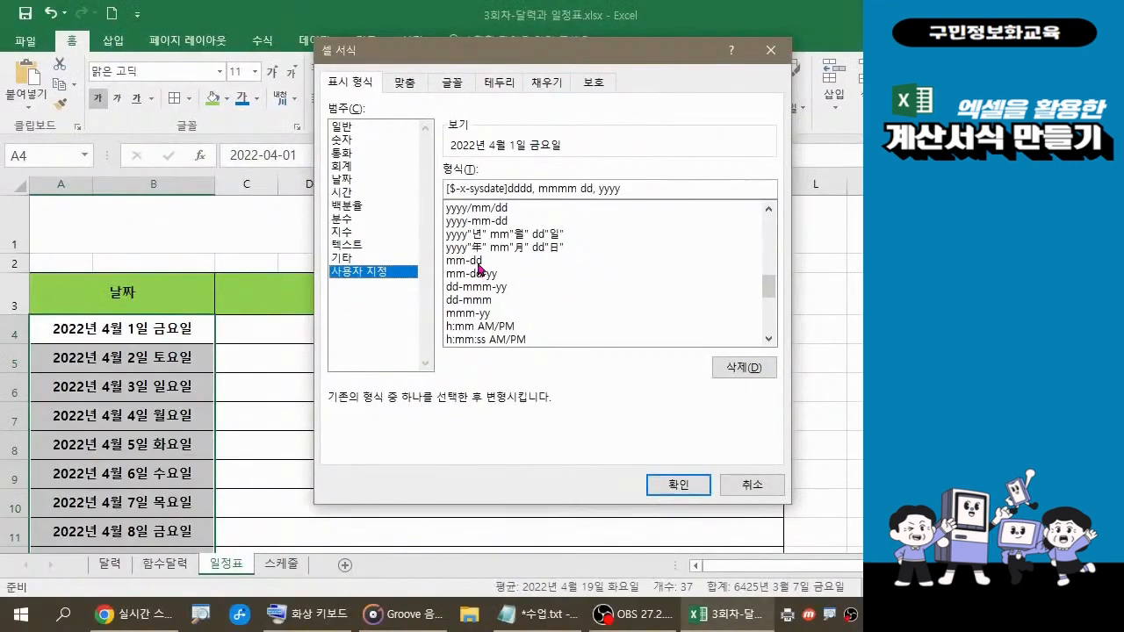
pyautogui.click(410, 274)
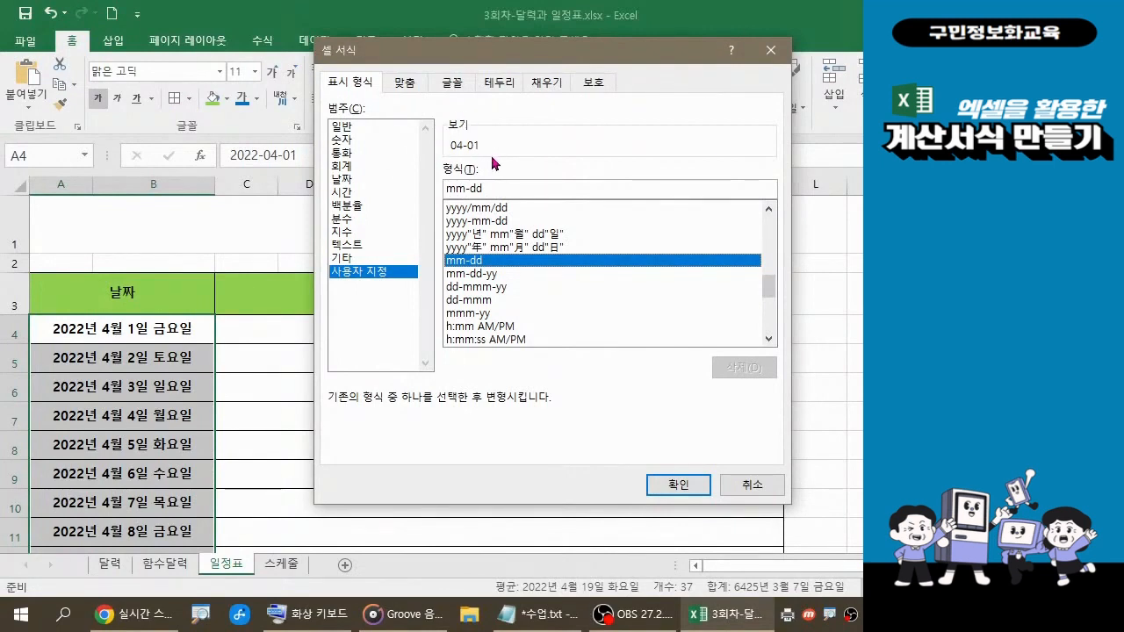
pyautogui.click(667, 485)
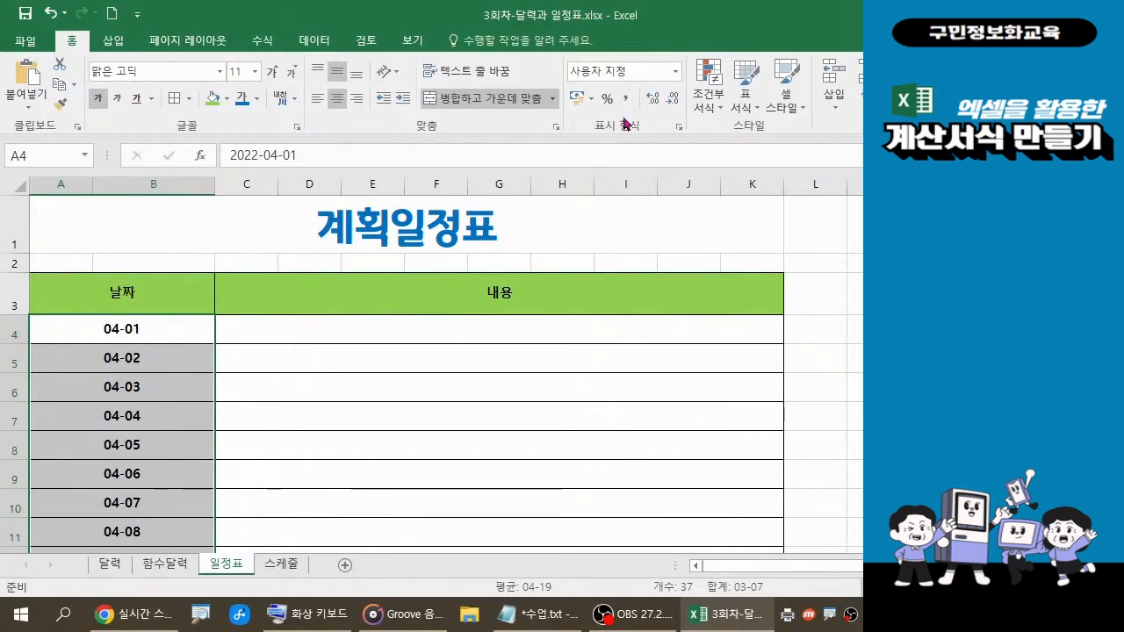
# Set the dates in A4:A40 back to the long date format (자세한 날짜) and save the workbook
pyautogui.click(674, 73)
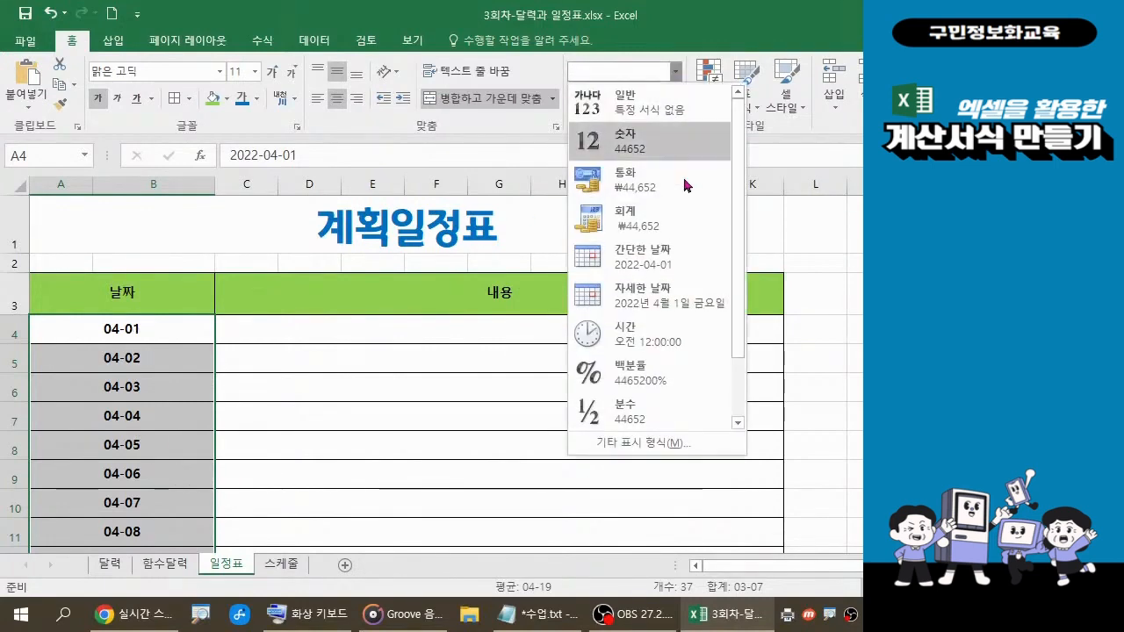
pyautogui.click(665, 306)
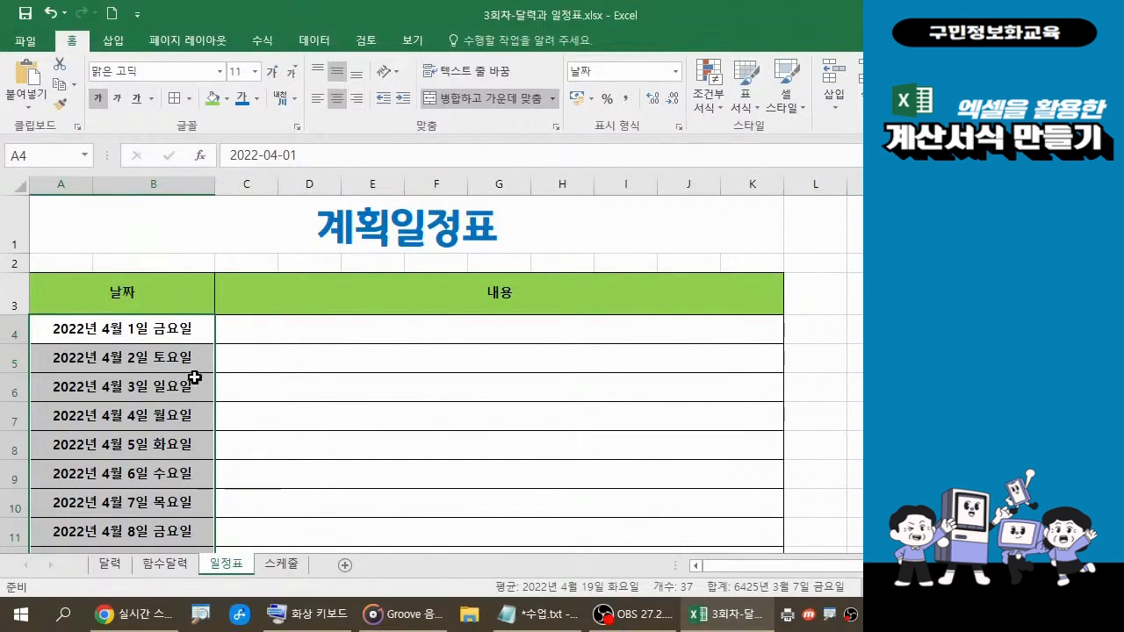
pyautogui.click(695, 237)
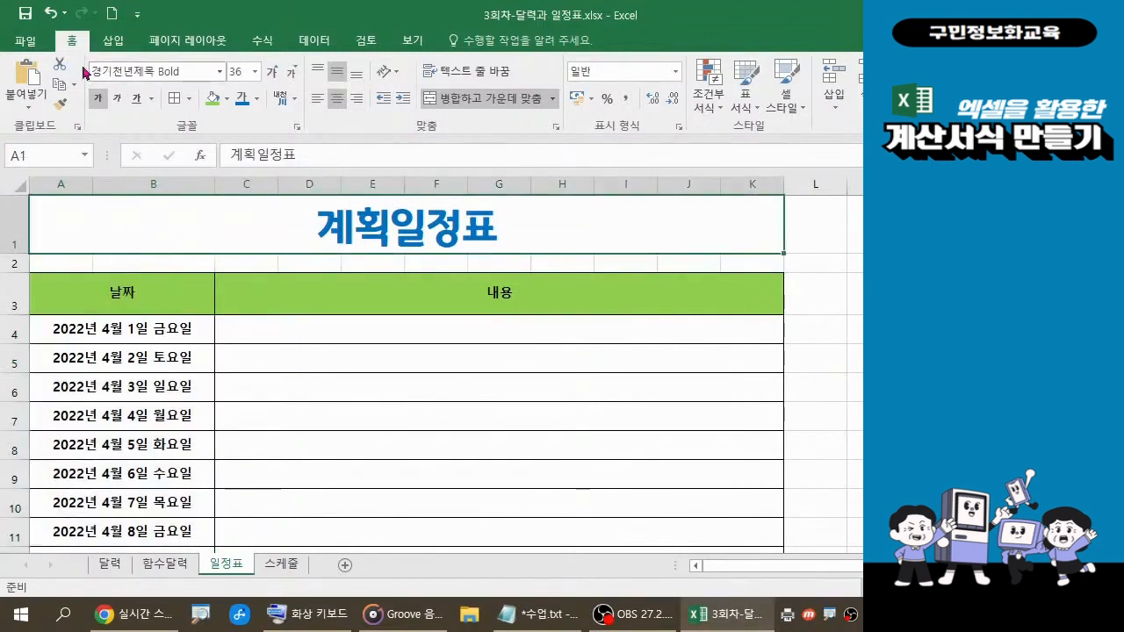
pyautogui.click(29, 19)
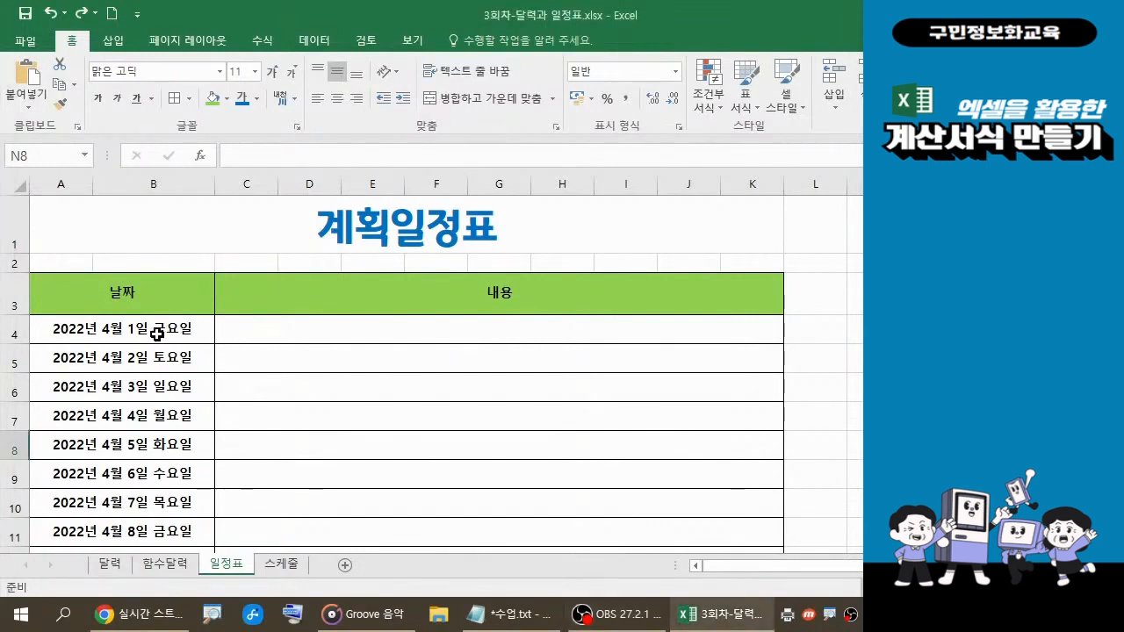
# Select the dates in A4:A40 and start a new conditional formatting rule that uses a formula (수식을 사용하여 서식을 지정할 셀 결정)
pyautogui.moveTo(156, 333); pyautogui.dragTo(155, 505)
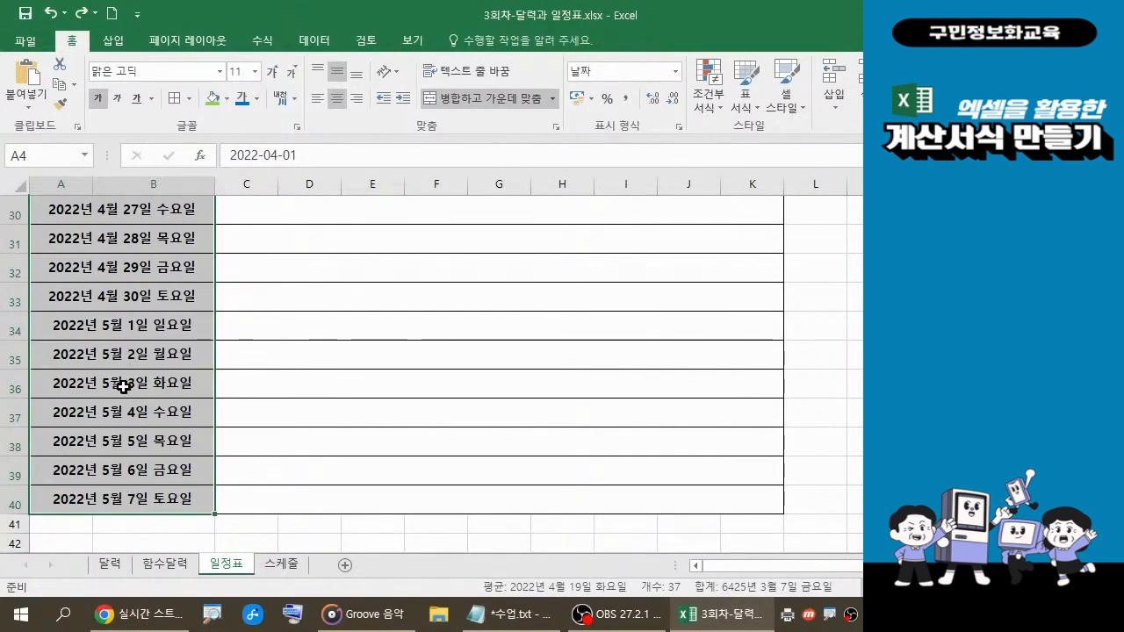
pyautogui.scroll(10, 123, 387)
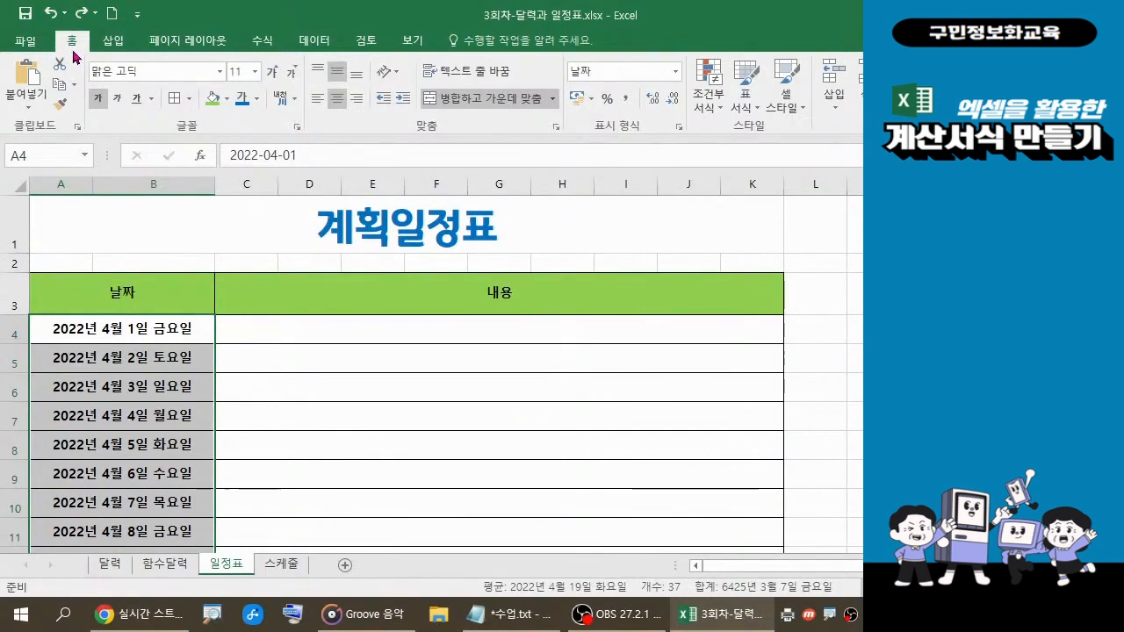
pyautogui.click(724, 116)
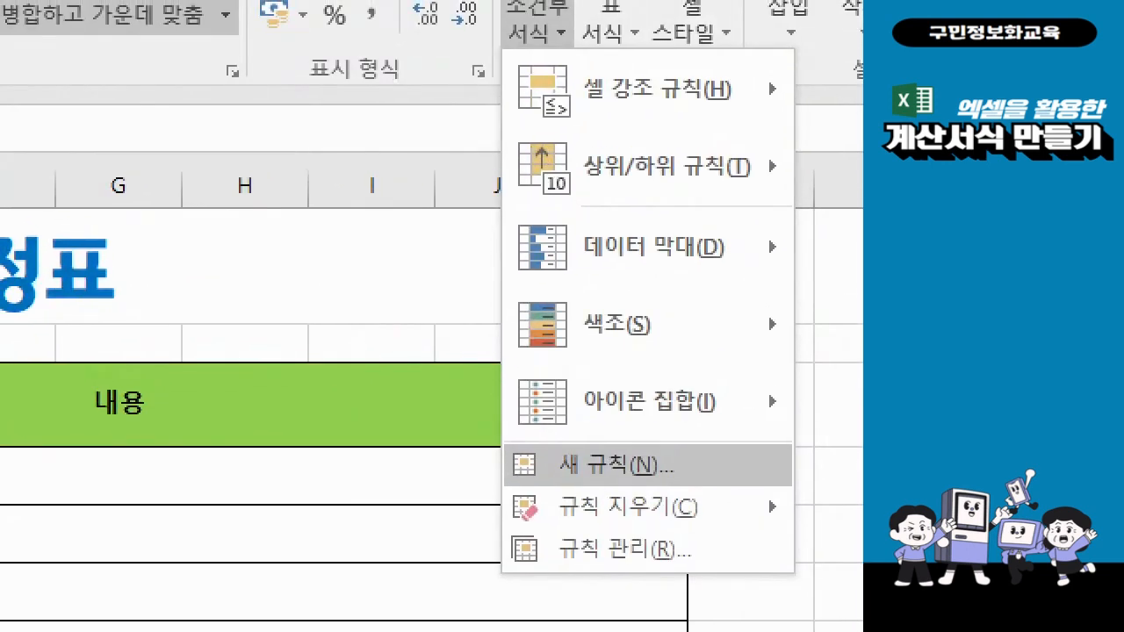
pyautogui.press('Escape')
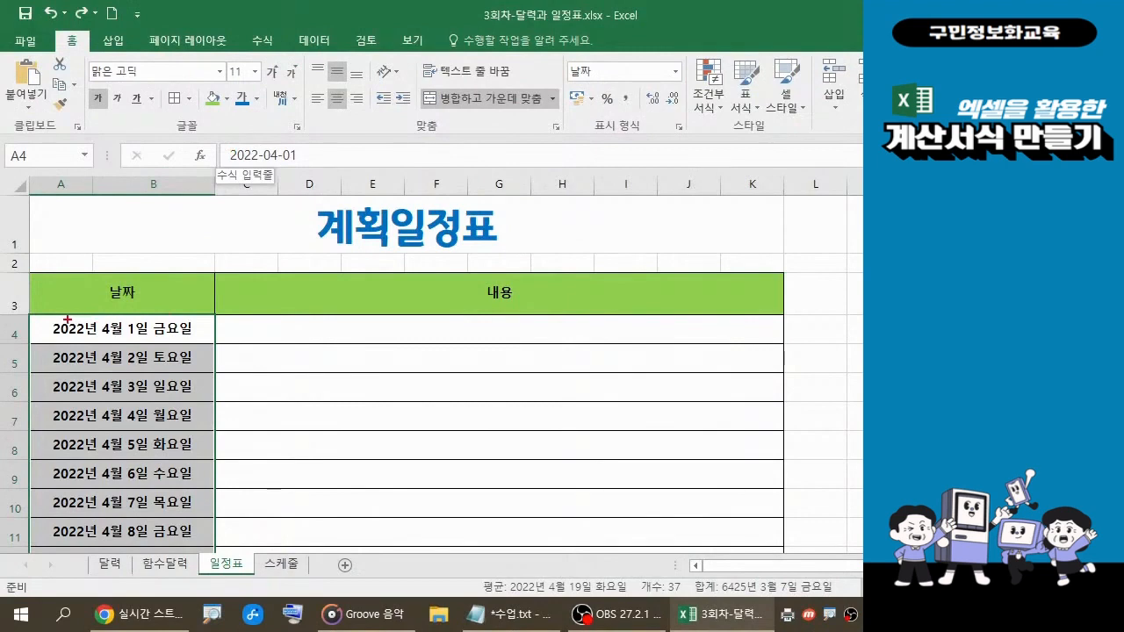
pyautogui.moveTo(30, 308)
pyautogui.mouseDown()
pyautogui.moveTo(153, 349)
pyautogui.moveTo(220, 547)
pyautogui.moveTo(218, 603)
pyautogui.mouseUp()
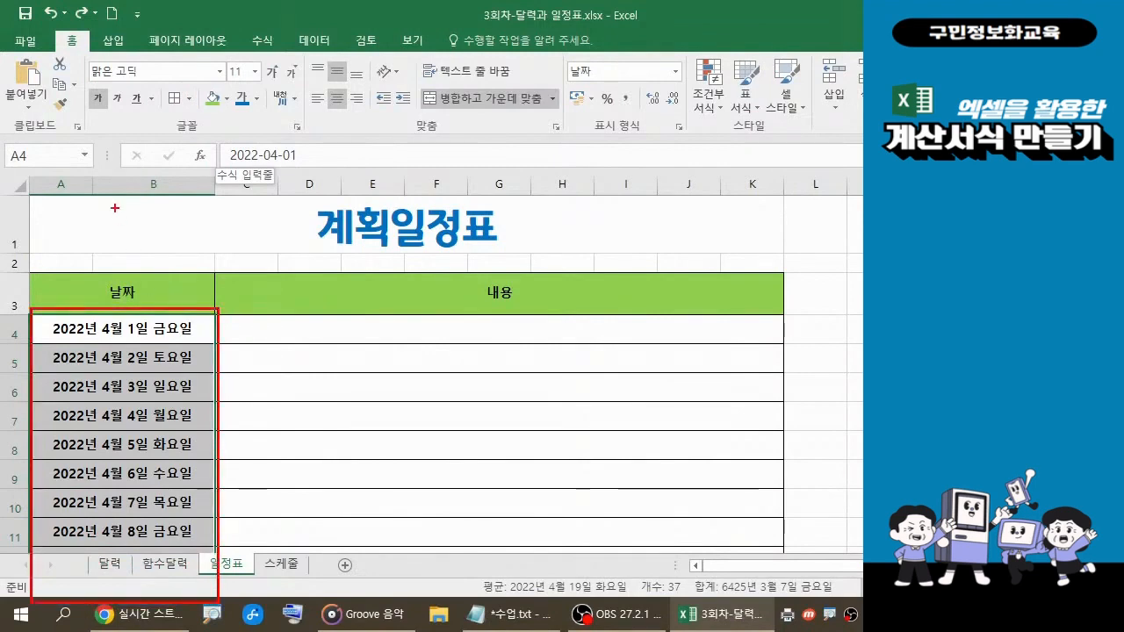
pyautogui.moveTo(675, 50)
pyautogui.mouseDown()
pyautogui.moveTo(717, 70)
pyautogui.moveTo(740, 137)
pyautogui.moveTo(710, 101)
pyautogui.moveTo(725, 110)
pyautogui.moveTo(670, 202)
pyautogui.mouseUp()
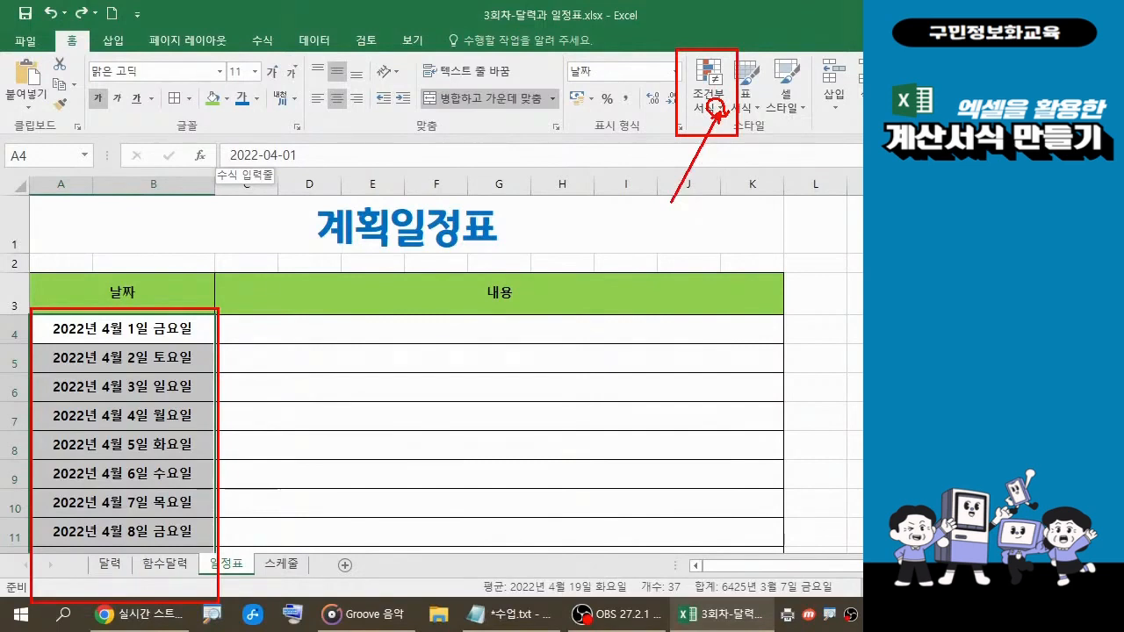
pyautogui.press('Escape')
pyautogui.click(718, 113)
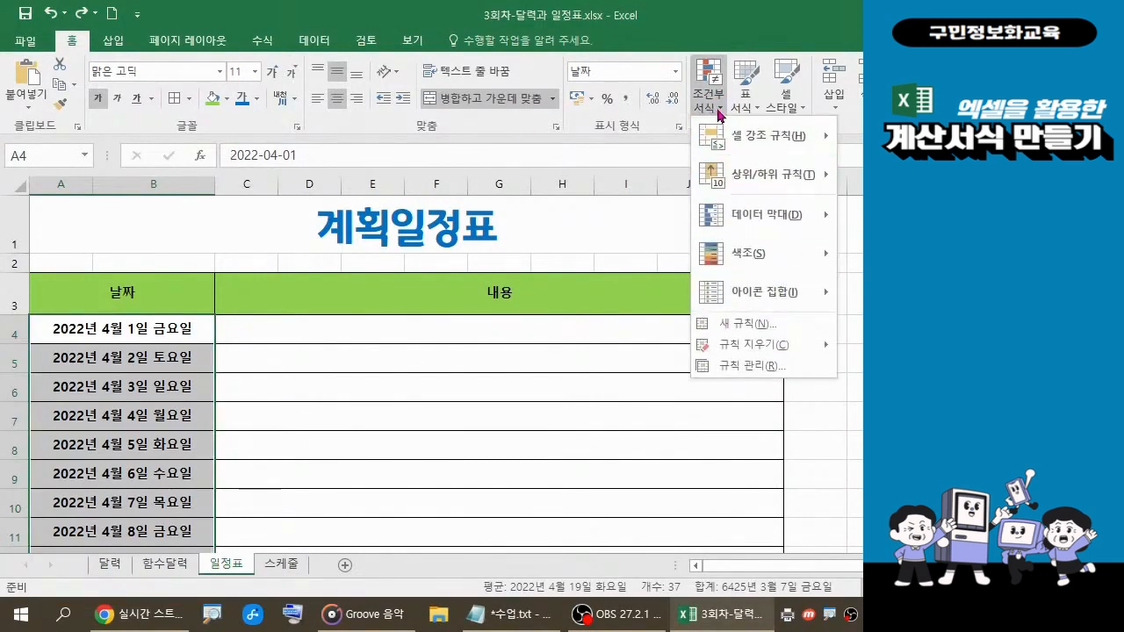
pyautogui.click(750, 325)
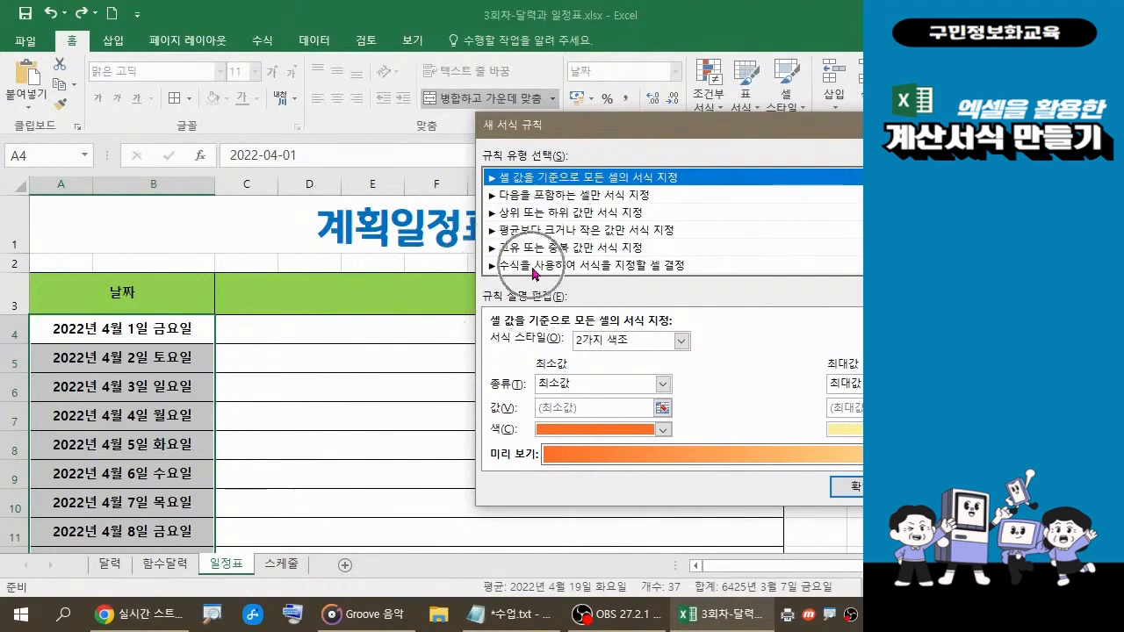
pyautogui.click(604, 268)
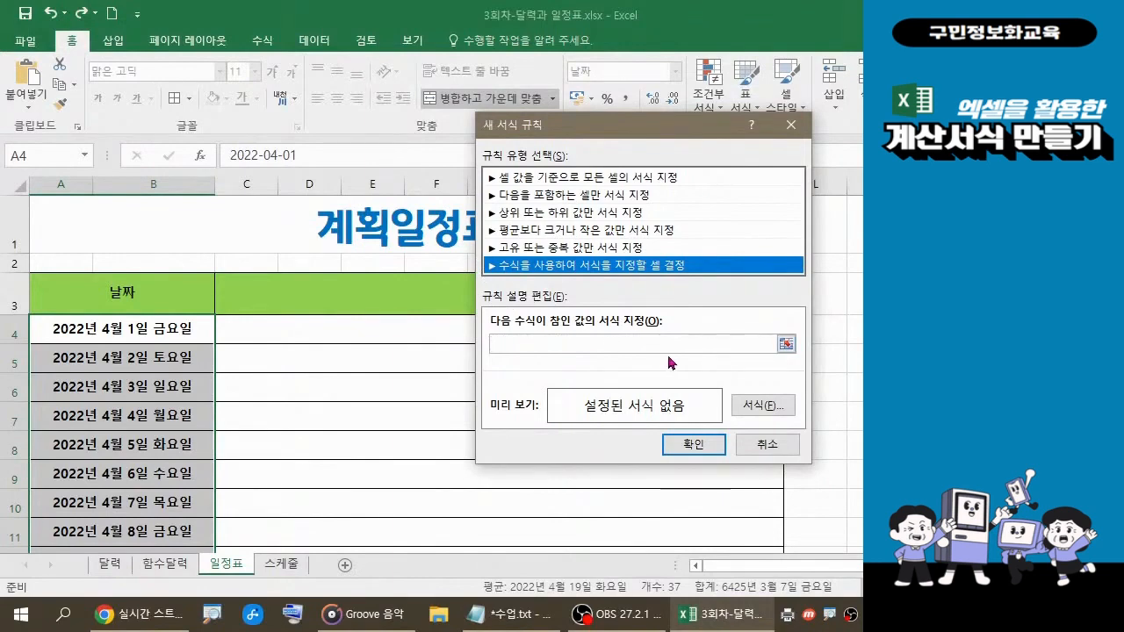
# Begin the rule formula with =MONTH(A4), using a relative reference to the first date cell
pyautogui.click(535, 341)
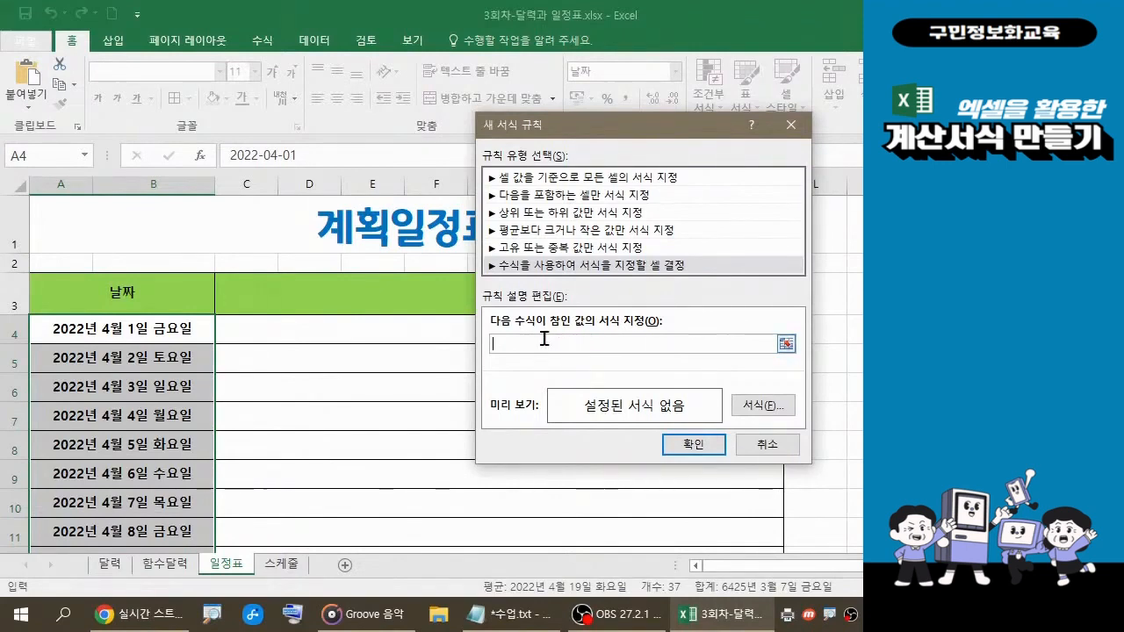
pyautogui.write('=')
pyautogui.write('MONTH')
pyautogui.write('(')
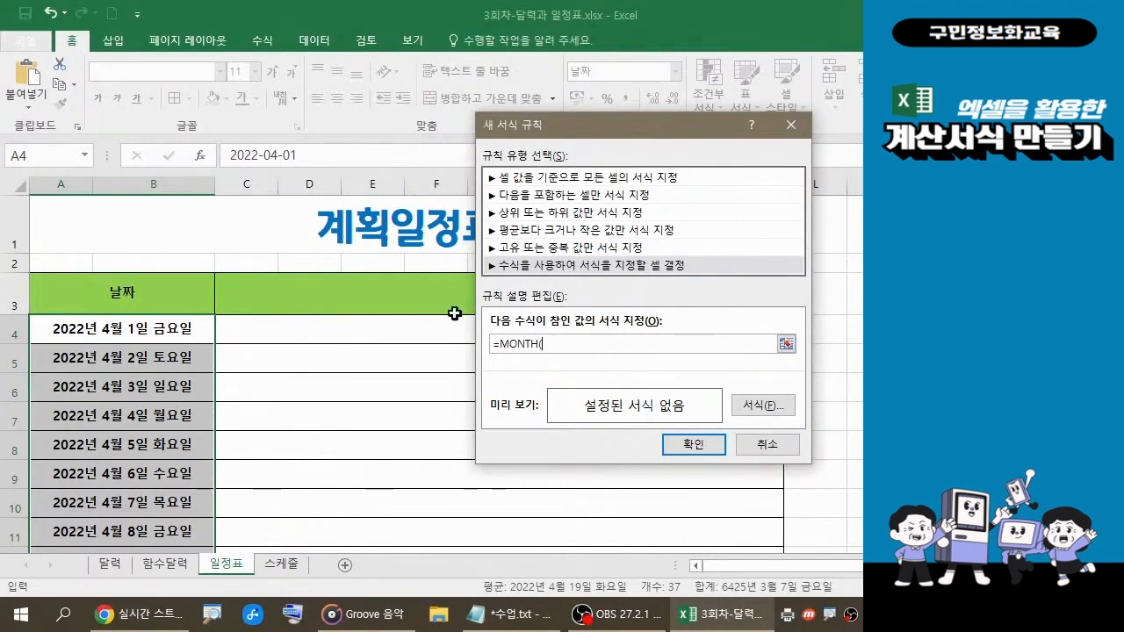
pyautogui.click(142, 333)
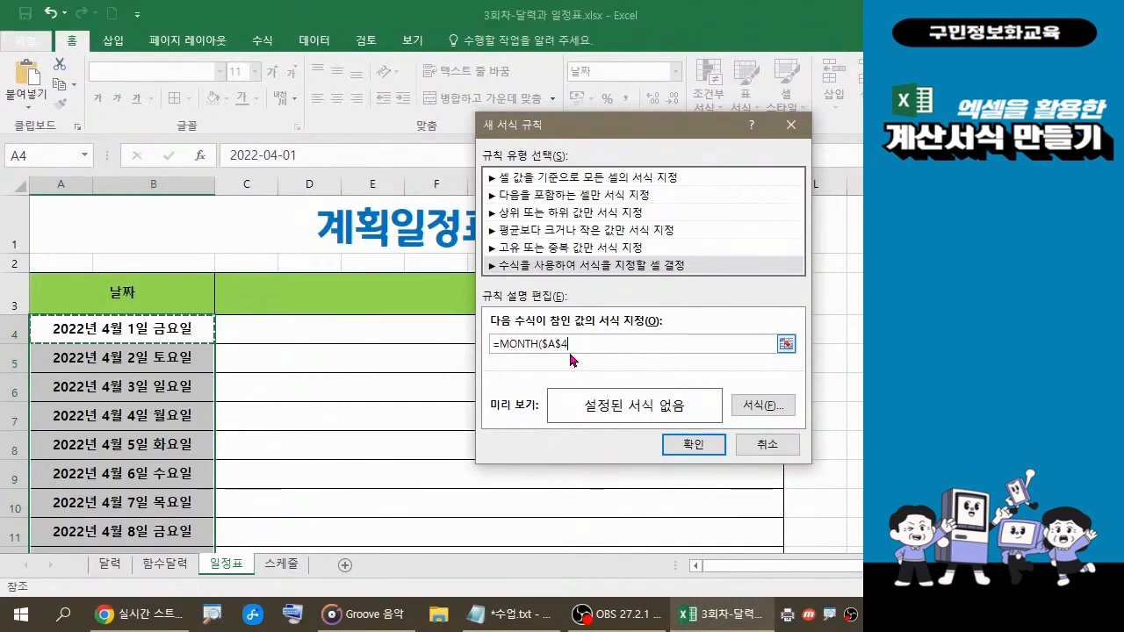
pyautogui.press('F4')
pyautogui.press('F4')
pyautogui.press('F4')
pyautogui.write(')')
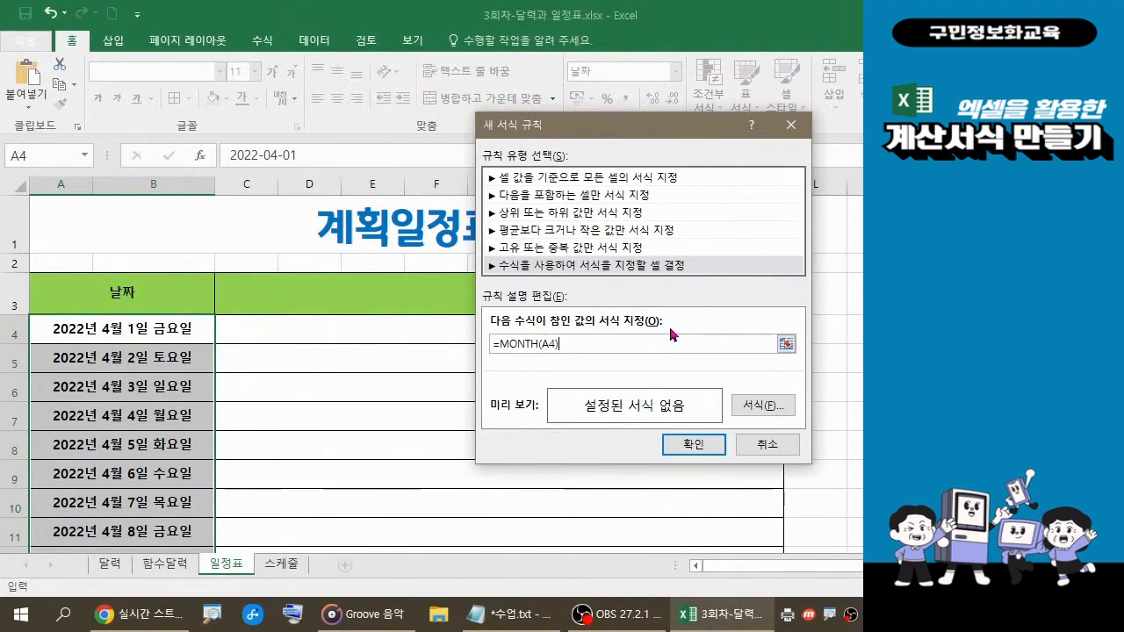
# Extend the rule formula with <>MONTH(A4) and make the first reference absolute, giving =MONTH($A$4)<>MONTH(A4)
pyautogui.write('<>MONTH')
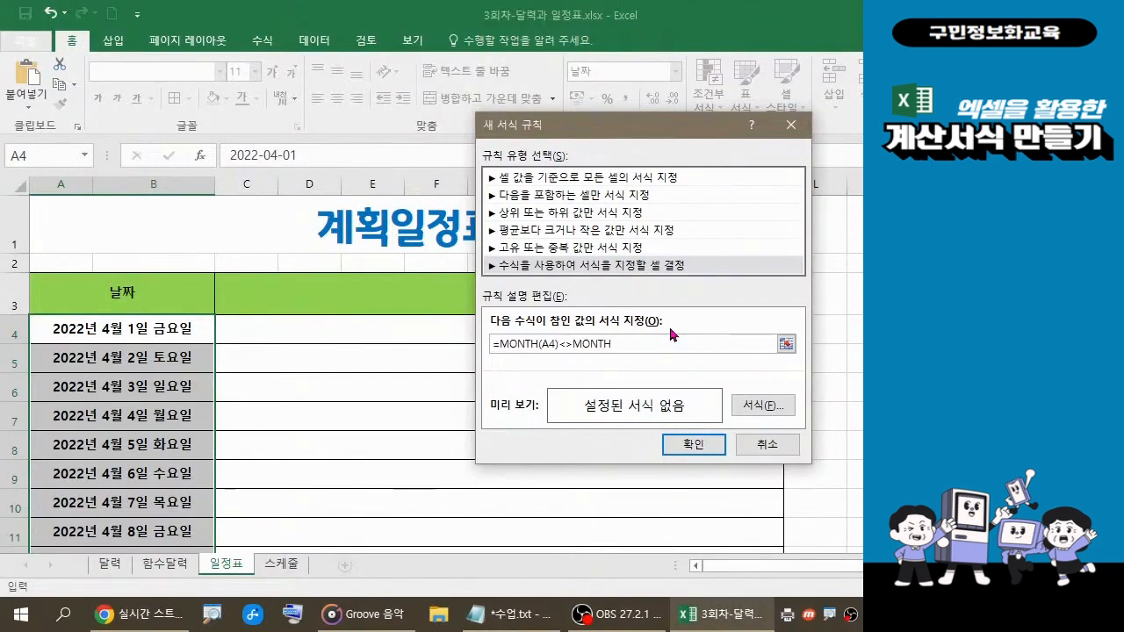
pyautogui.write('(')
pyautogui.click(147, 332)
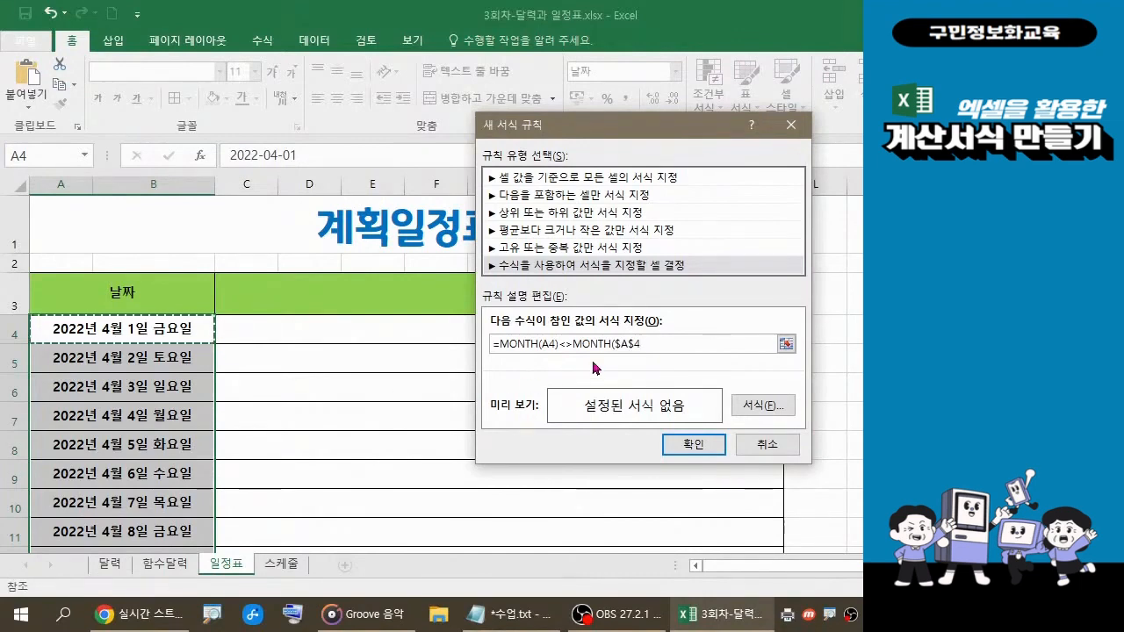
pyautogui.press('F4')
pyautogui.press('F4')
pyautogui.press('F4')
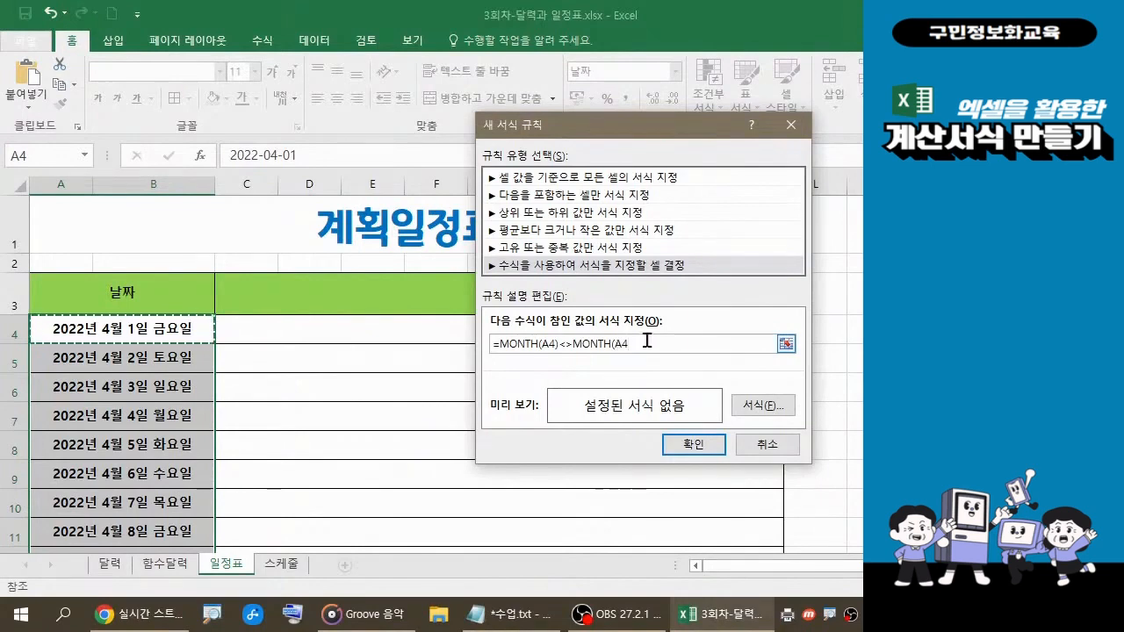
pyautogui.write(')')
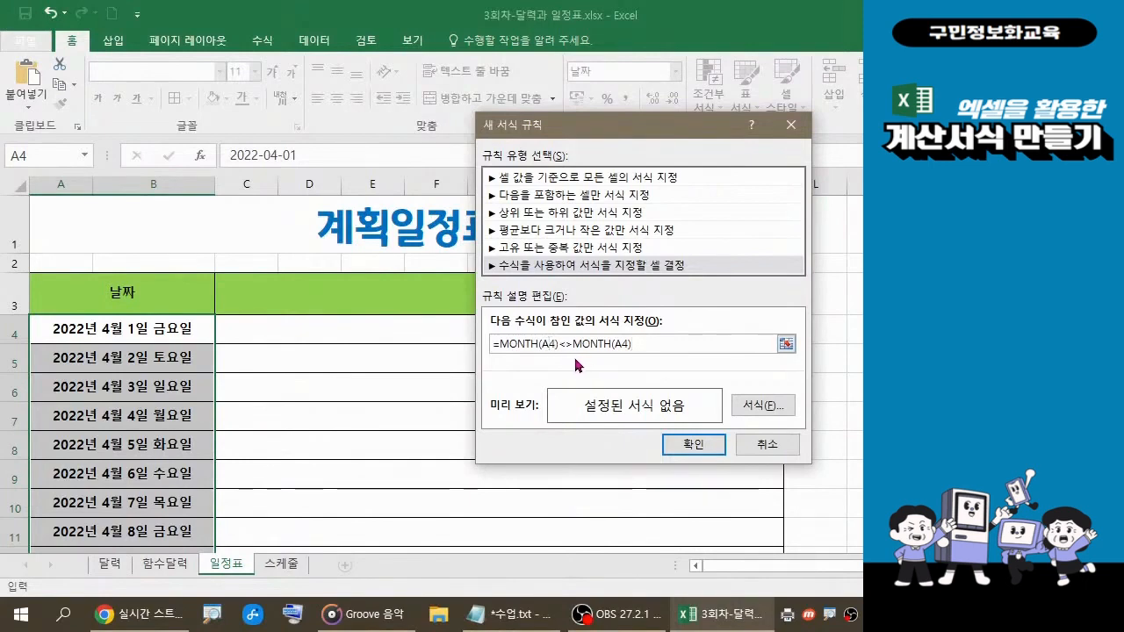
pyautogui.press('F4')
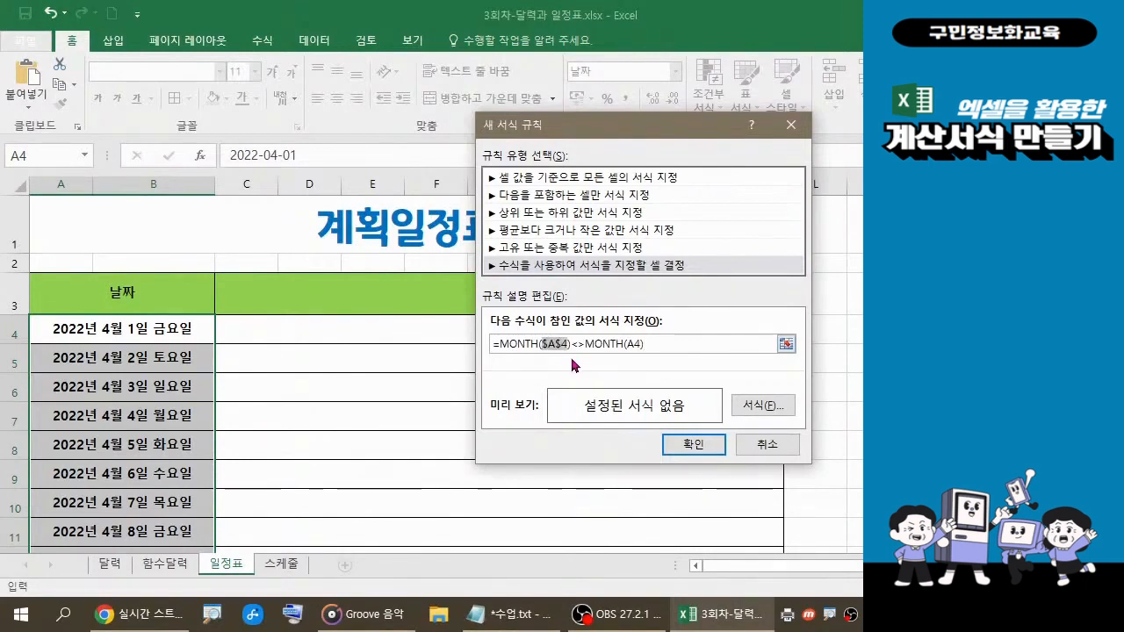
pyautogui.click(663, 343)
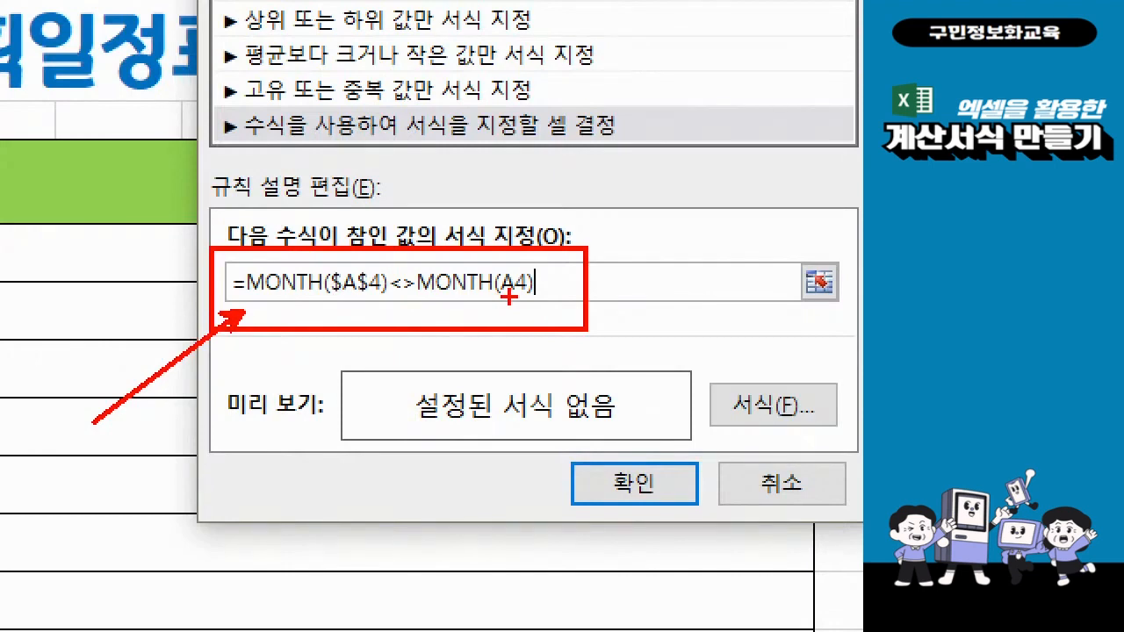
# Set the rule's format to a light gray font color
pyautogui.moveTo(801, 431)
pyautogui.mouseDown()
pyautogui.moveTo(713, 428)
pyautogui.moveTo(721, 349)
pyautogui.moveTo(782, 380)
pyautogui.moveTo(768, 430)
pyautogui.moveTo(754, 428)
pyautogui.mouseUp()
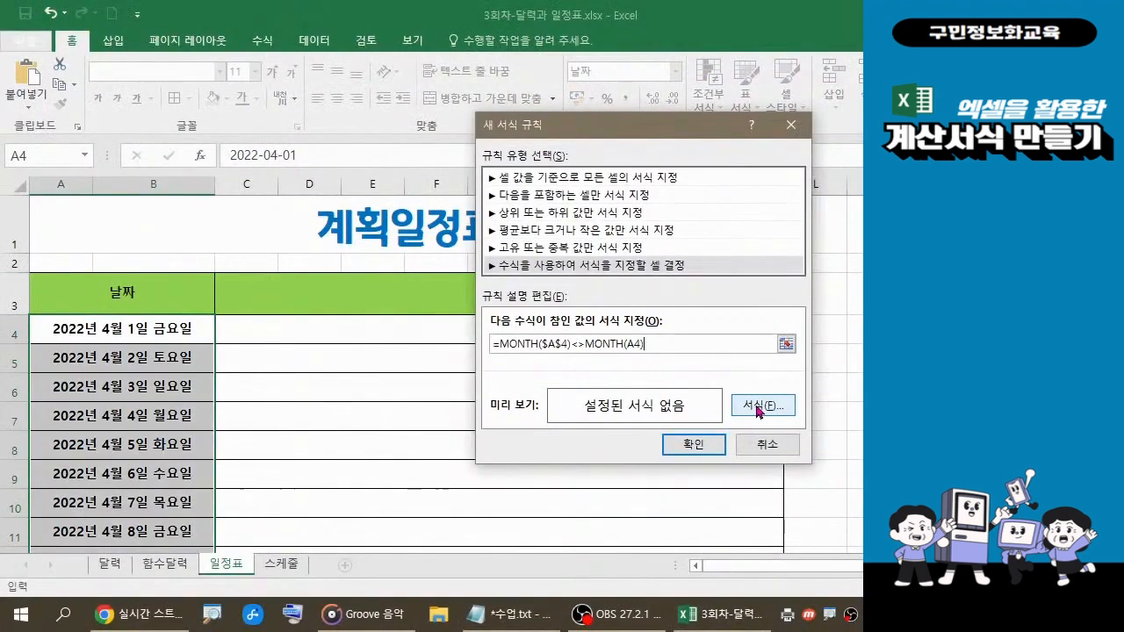
pyautogui.click(760, 409)
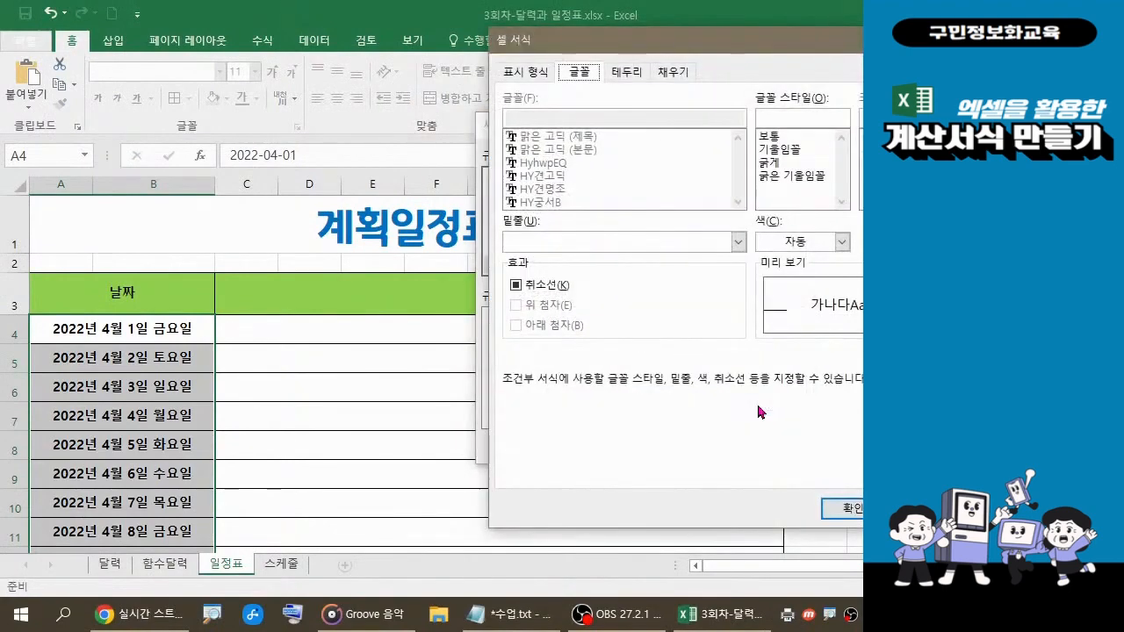
pyautogui.moveTo(729, 39); pyautogui.dragTo(546, 46)
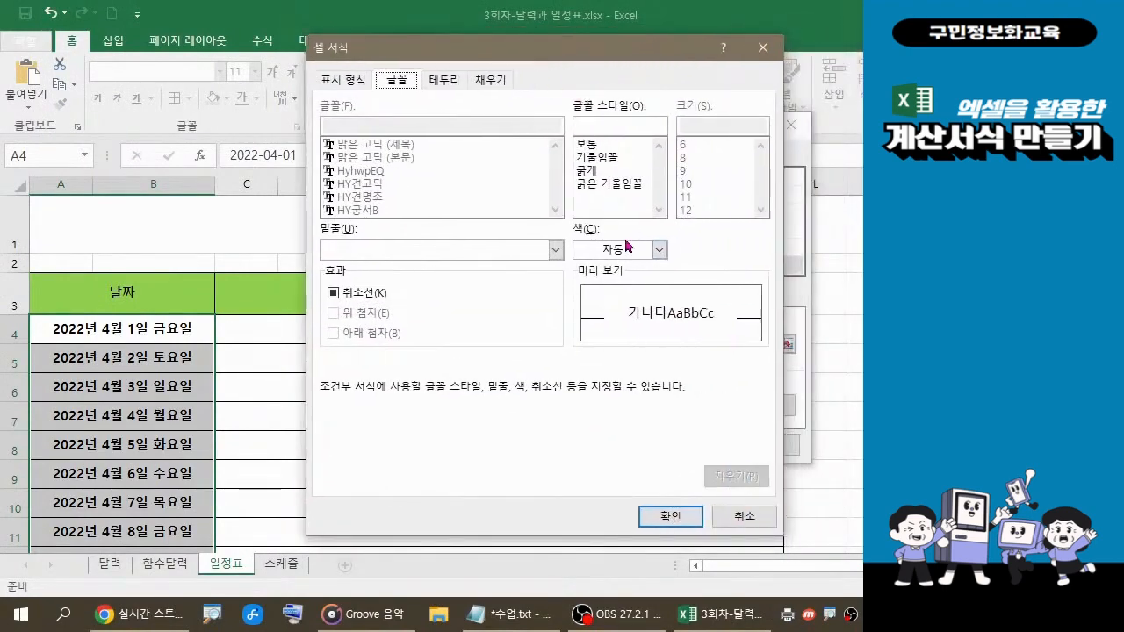
pyautogui.click(659, 250)
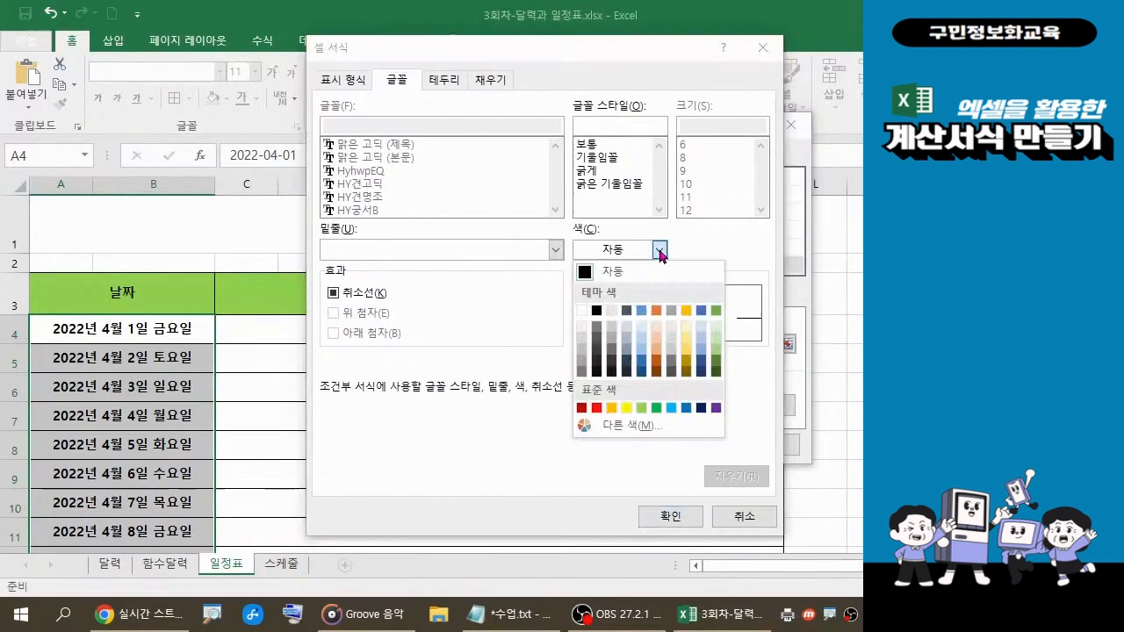
pyautogui.click(582, 341)
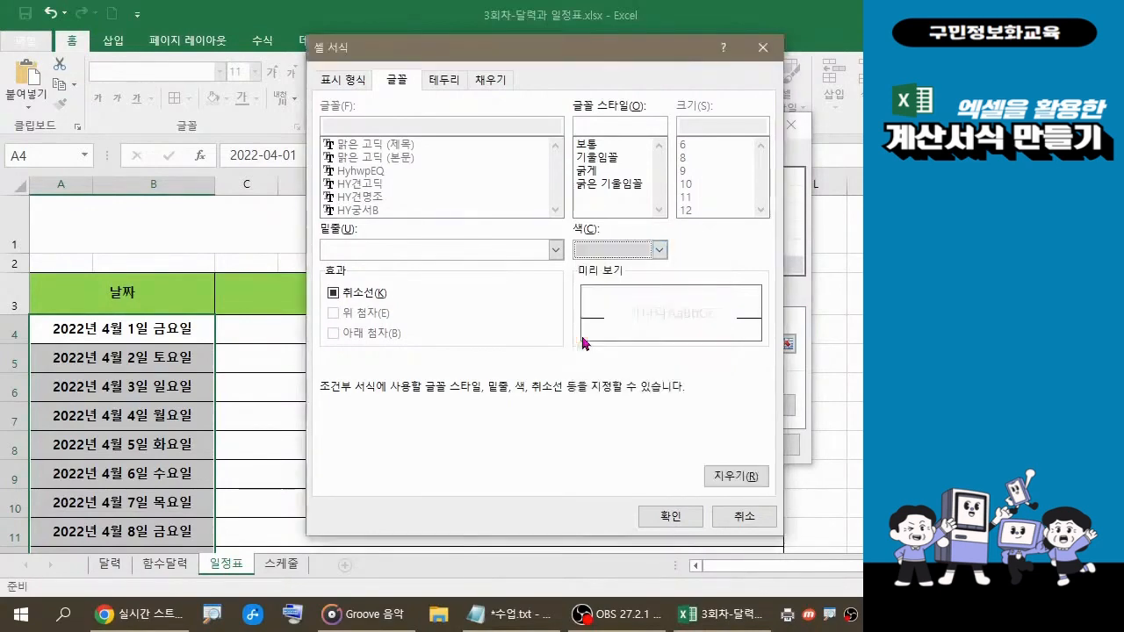
pyautogui.click(655, 324)
pyautogui.click(670, 516)
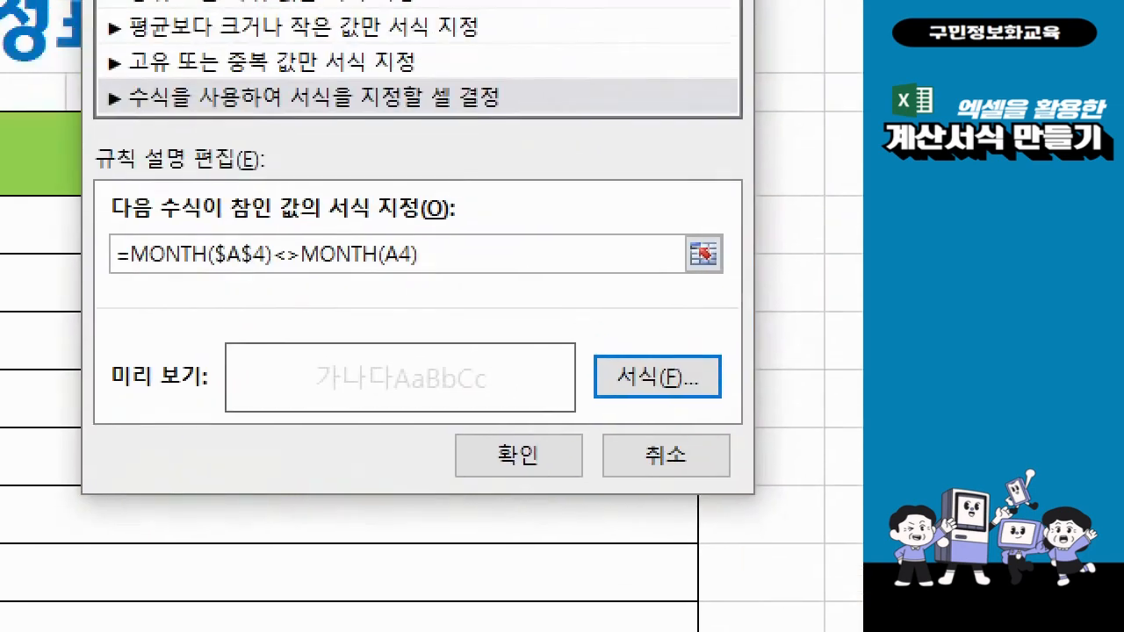
pyautogui.click(641, 166)
pyautogui.moveTo(146, 79); pyautogui.dragTo(236, 89)
pyautogui.moveTo(158, 236); pyautogui.dragTo(452, 293)
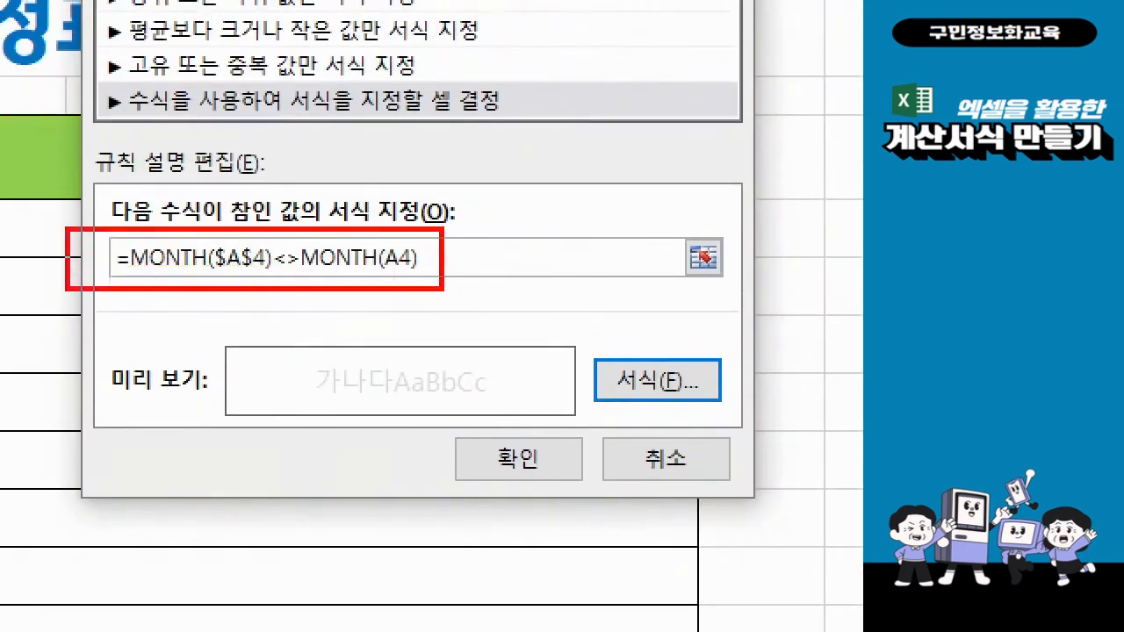
pyautogui.moveTo(282, 356); pyautogui.dragTo(518, 408)
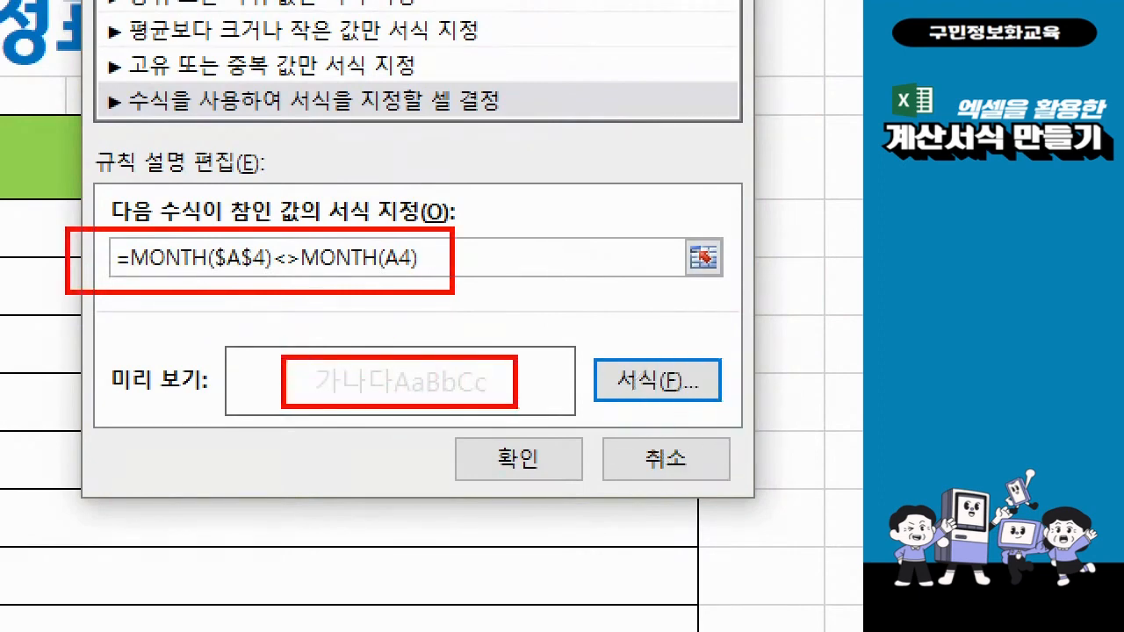
pyautogui.moveTo(549, 485)
pyautogui.mouseDown()
pyautogui.moveTo(538, 493)
pyautogui.moveTo(481, 483)
pyautogui.moveTo(505, 420)
pyautogui.moveTo(550, 448)
pyautogui.moveTo(544, 488)
pyautogui.mouseUp()
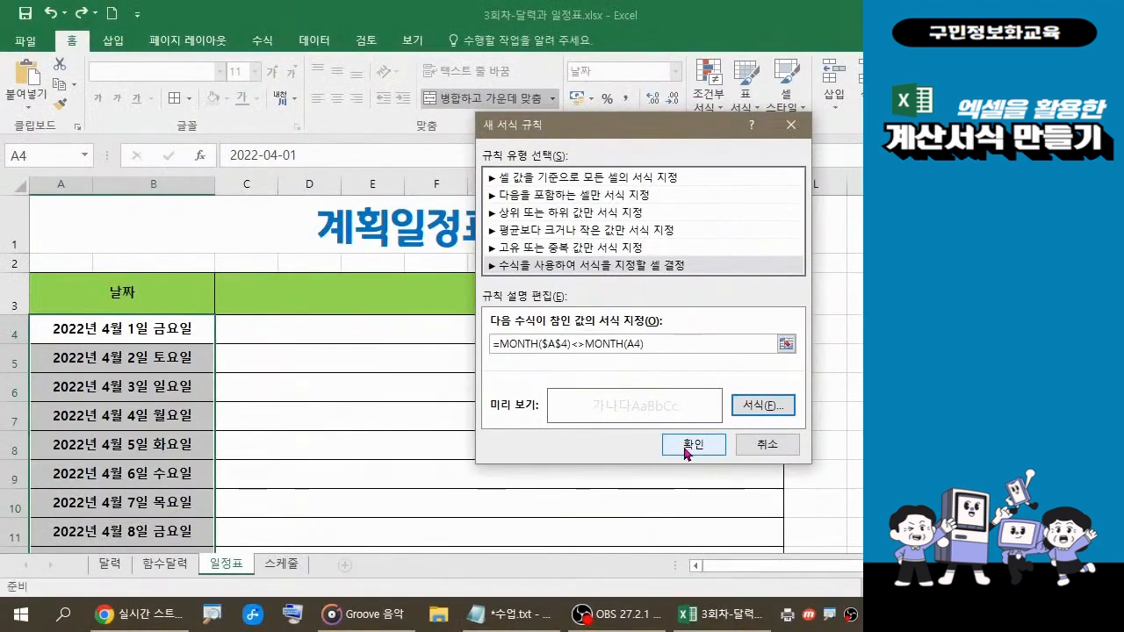
# Apply the new formula rule to the selected dates and check the date column down to row 40
pyautogui.click(688, 448)
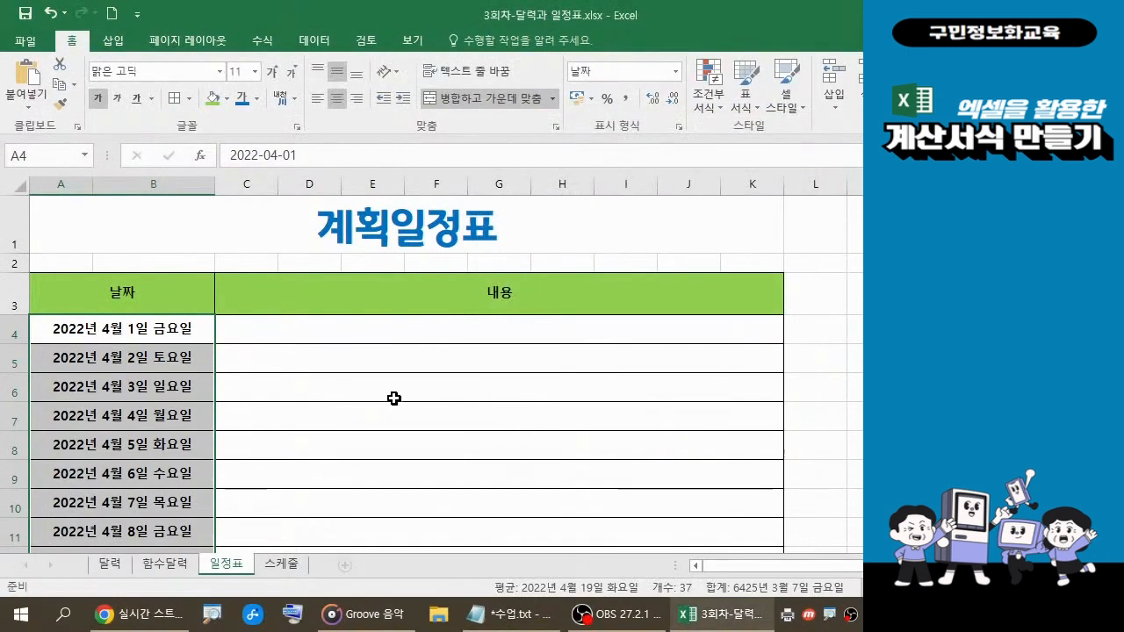
pyautogui.scroll(-5, 394, 398)
pyautogui.scroll(-5, 395, 399)
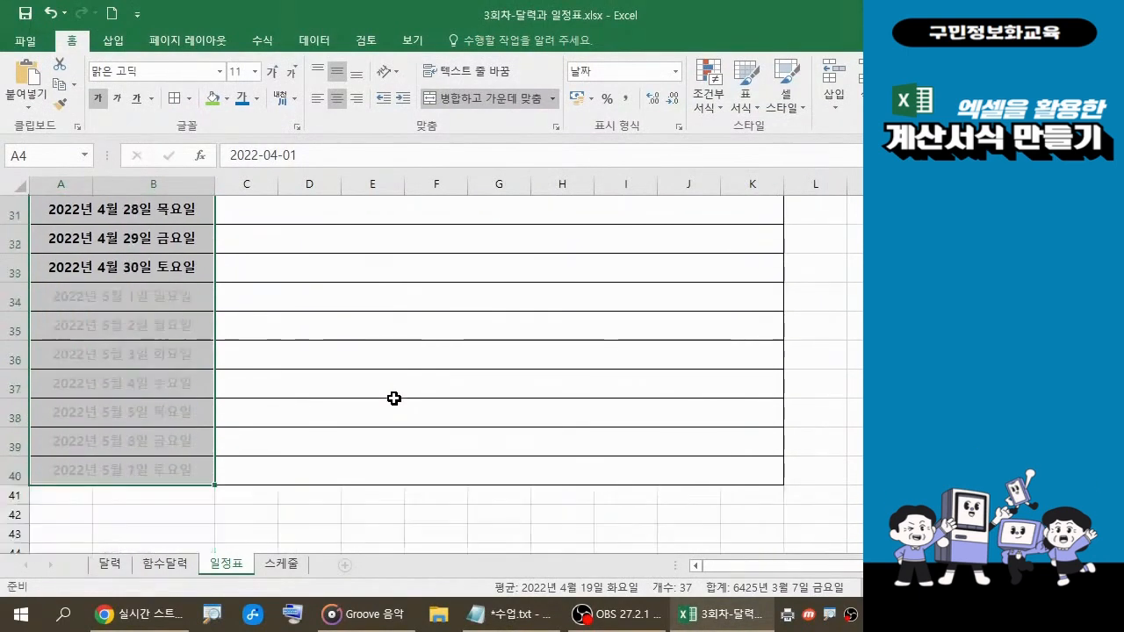
pyautogui.scroll(1, 349, 386)
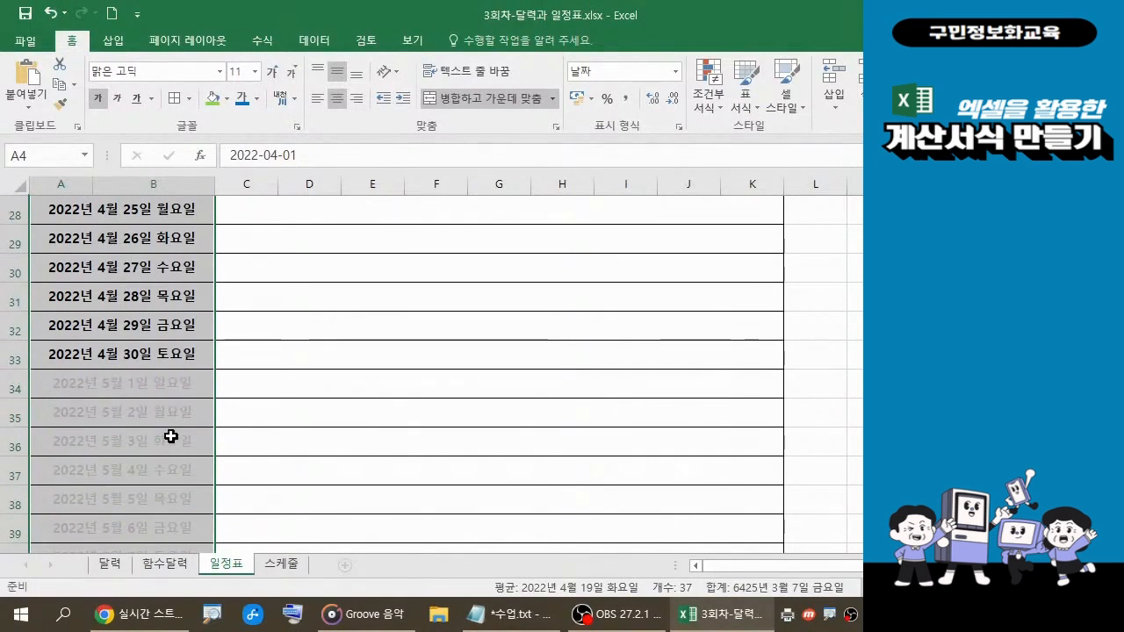
pyautogui.click(421, 479)
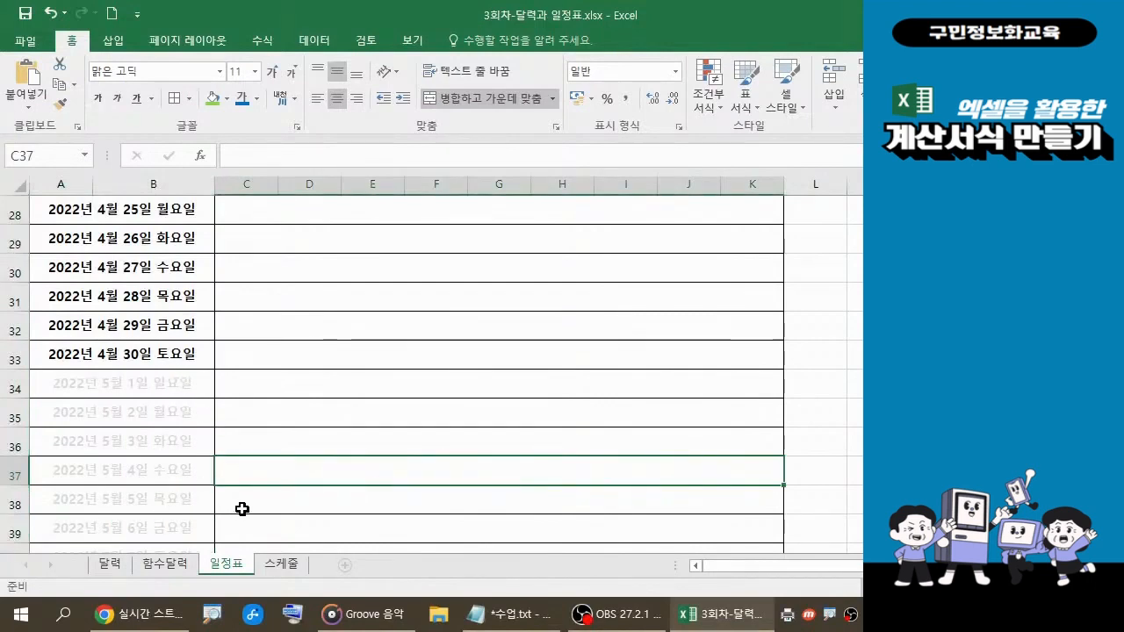
pyautogui.scroll(9, 243, 509)
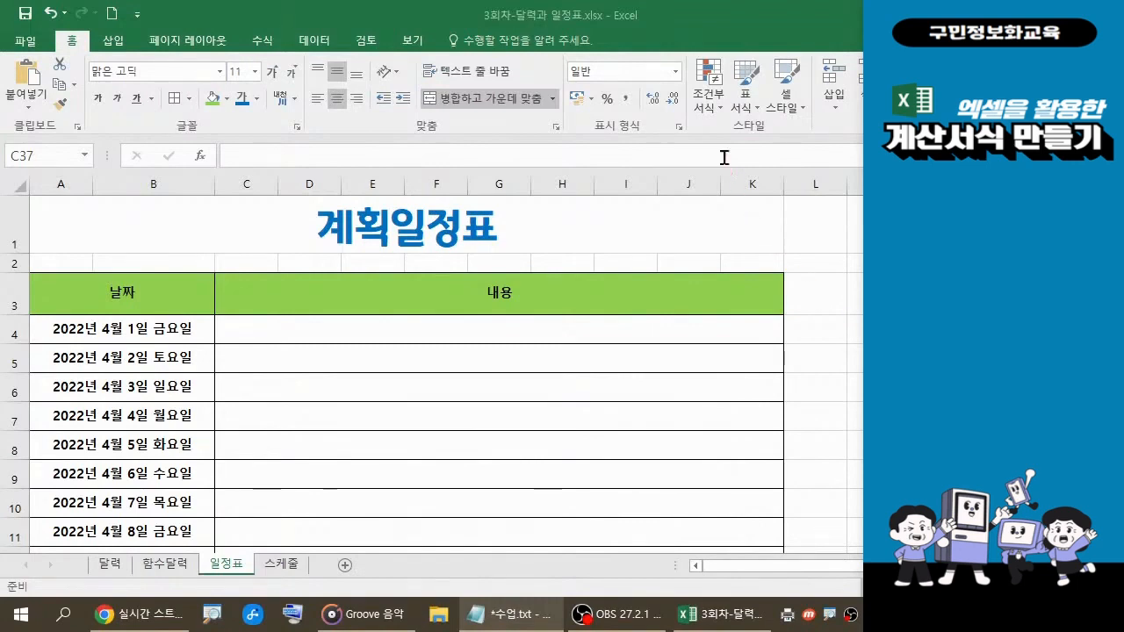
pyautogui.click(720, 113)
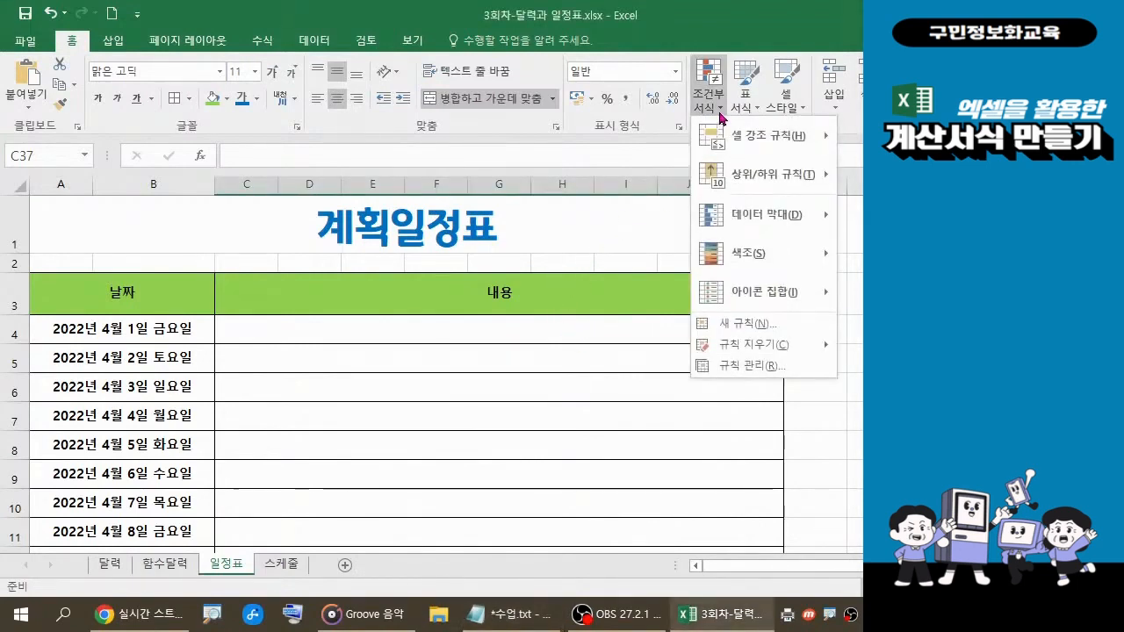
pyautogui.click(748, 374)
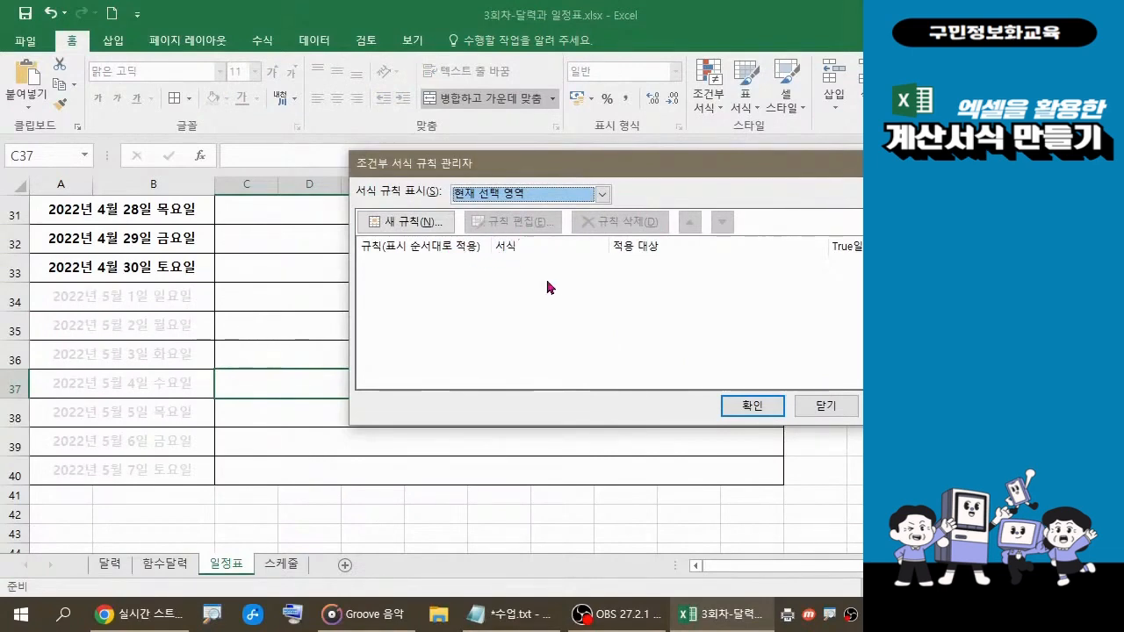
pyautogui.click(752, 407)
pyautogui.scroll(9, 588, 436)
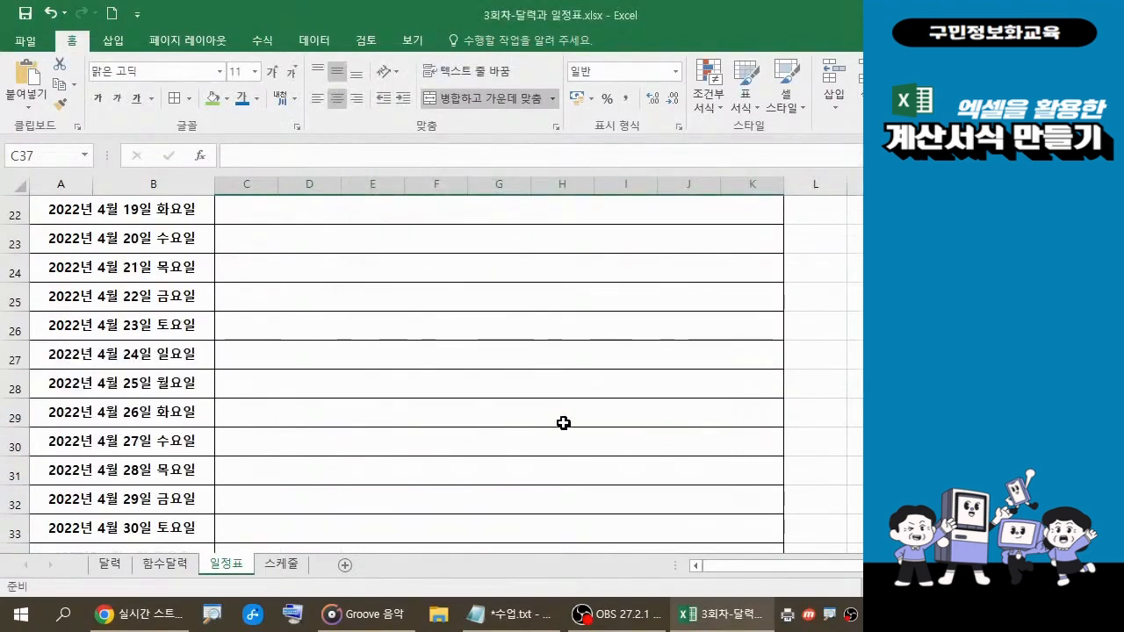
pyautogui.scroll(1, 125, 360)
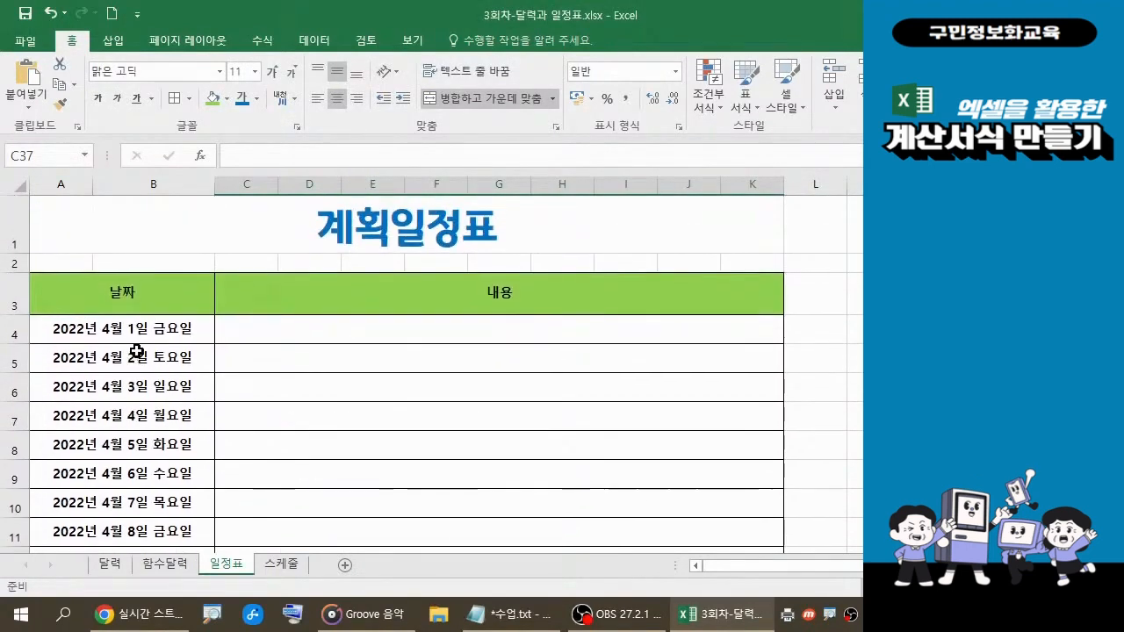
# Select the dates in A4:A40 and review their conditional formatting rule's formula through rule management (규칙 관리), keeping the rule as is
pyautogui.moveTo(138, 331); pyautogui.dragTo(120, 502)
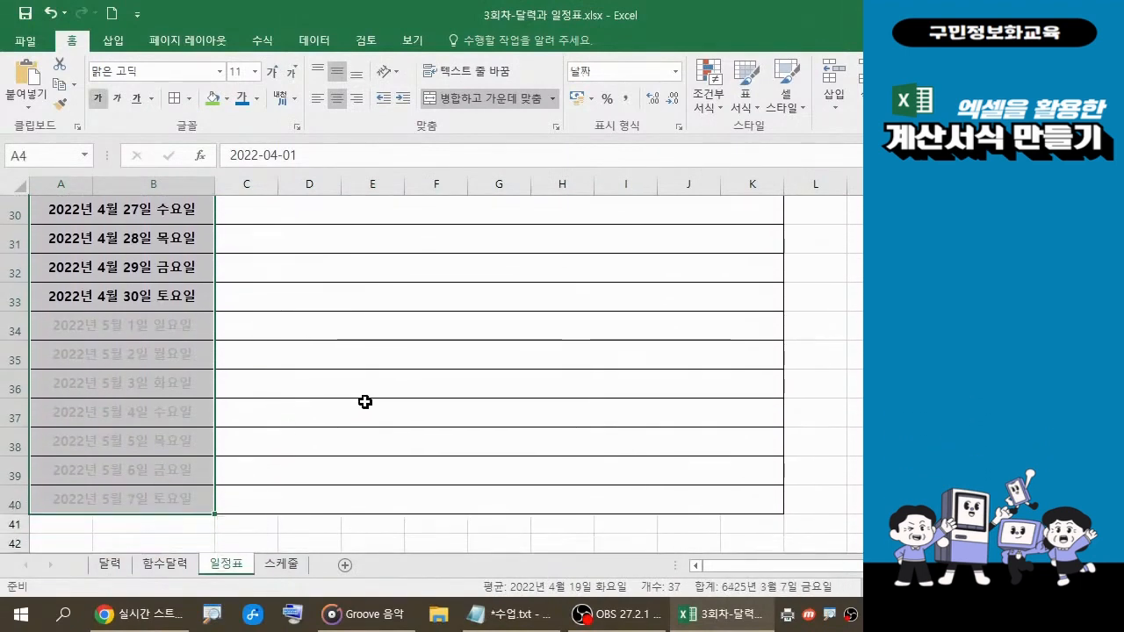
pyautogui.click(722, 112)
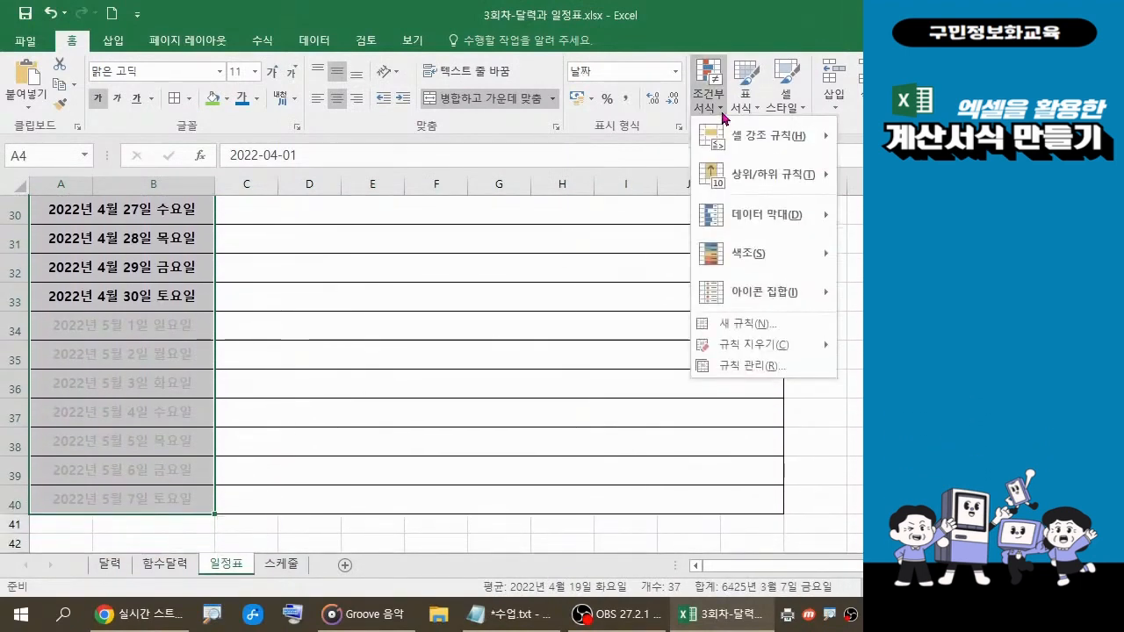
pyautogui.click(746, 366)
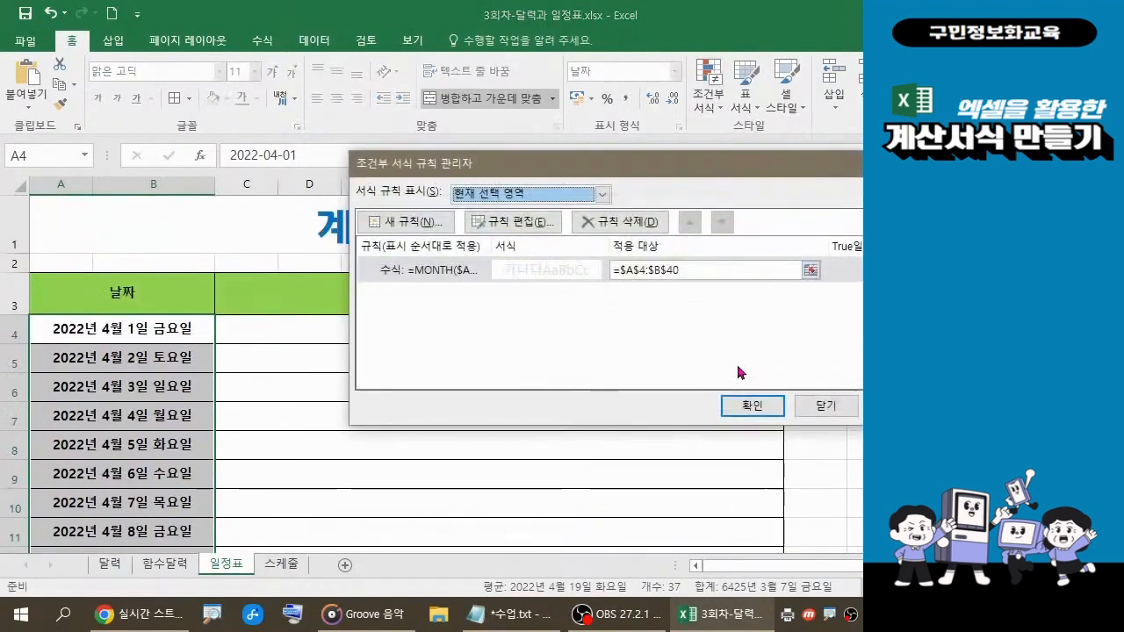
pyautogui.click(515, 222)
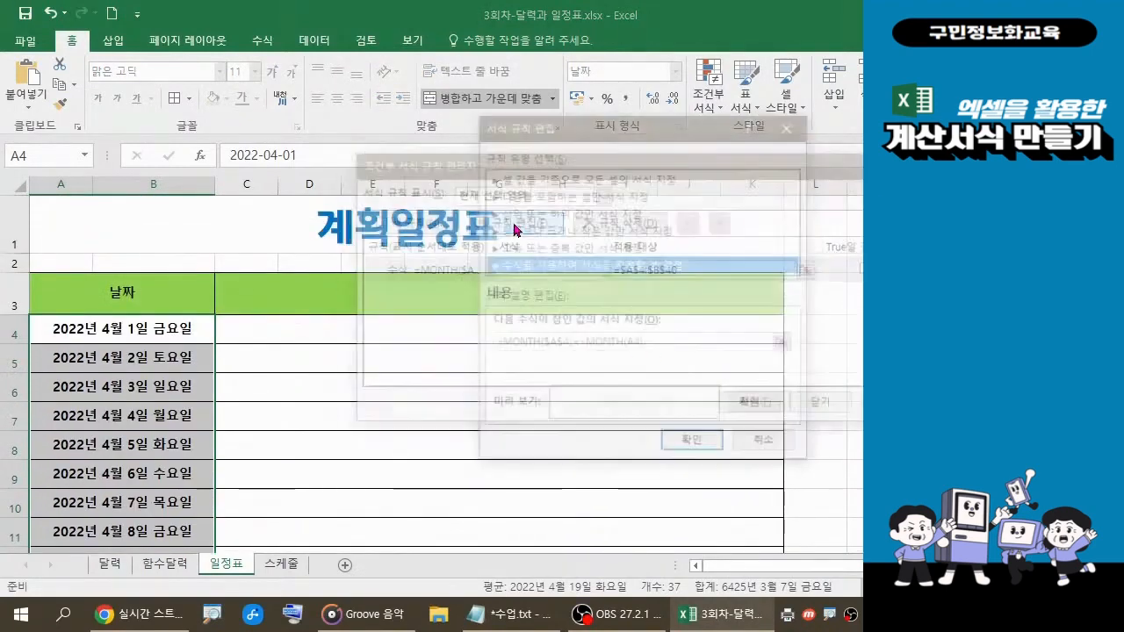
pyautogui.moveTo(656, 343); pyautogui.dragTo(484, 344)
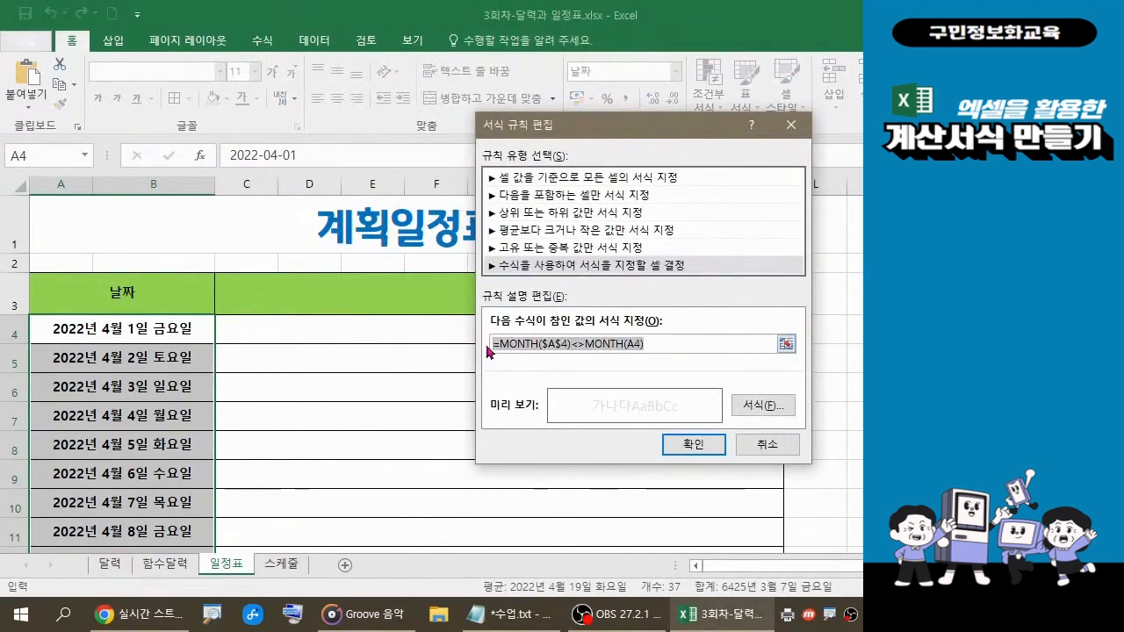
pyautogui.click(689, 446)
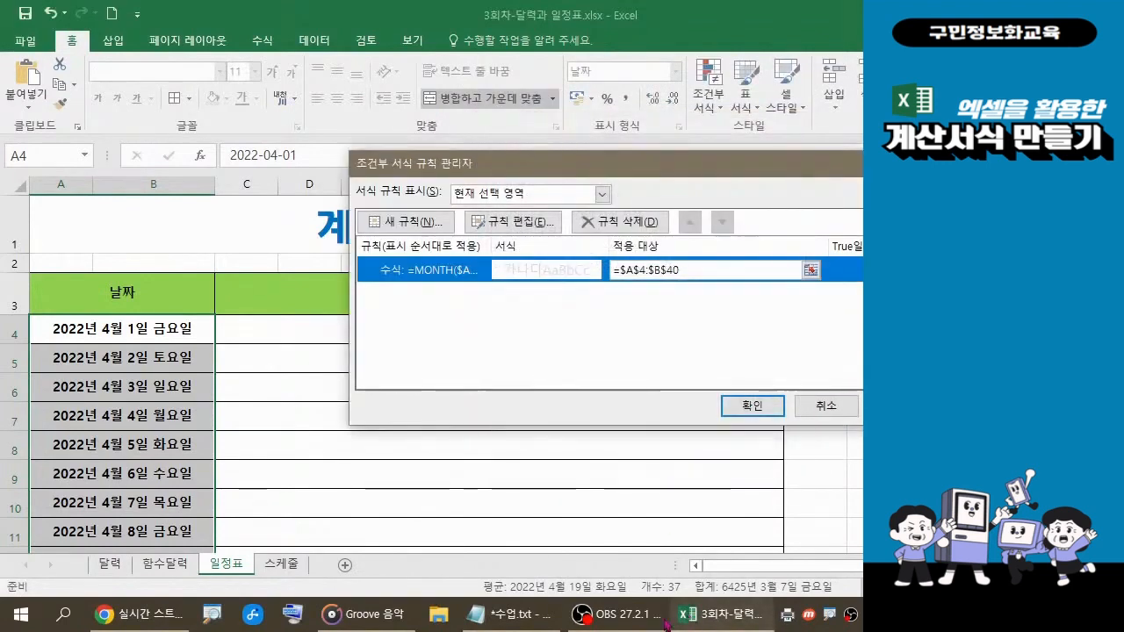
pyautogui.click(753, 406)
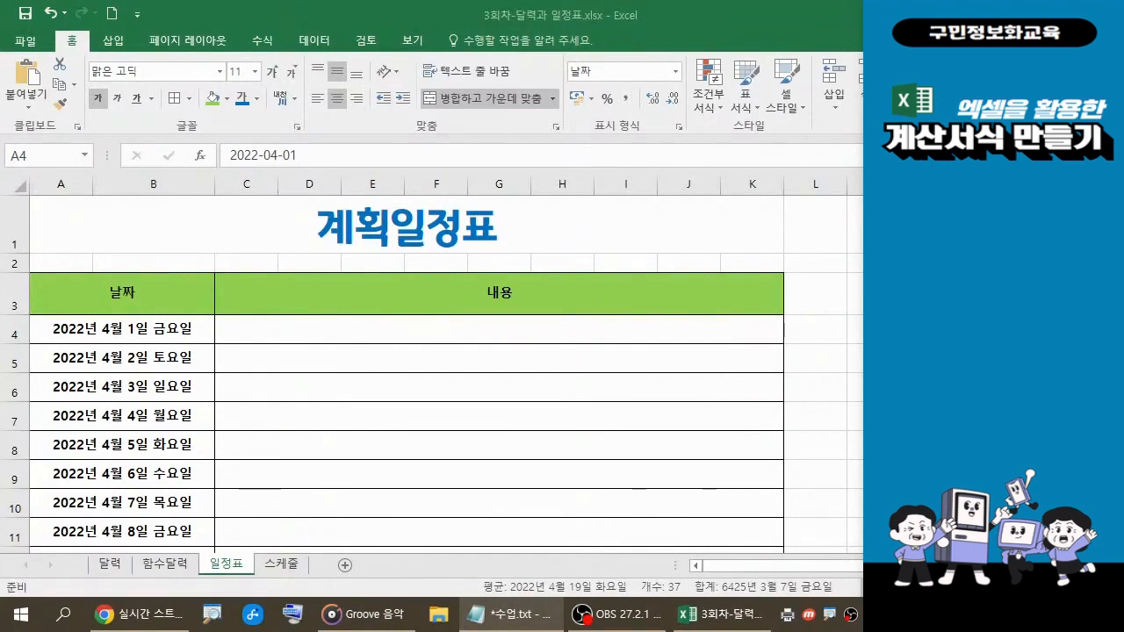
# Select the dates in A4:A40 and examine where the April dates end and the May dates begin
pyautogui.hotkey('ctrl', 'shift', 'Down')
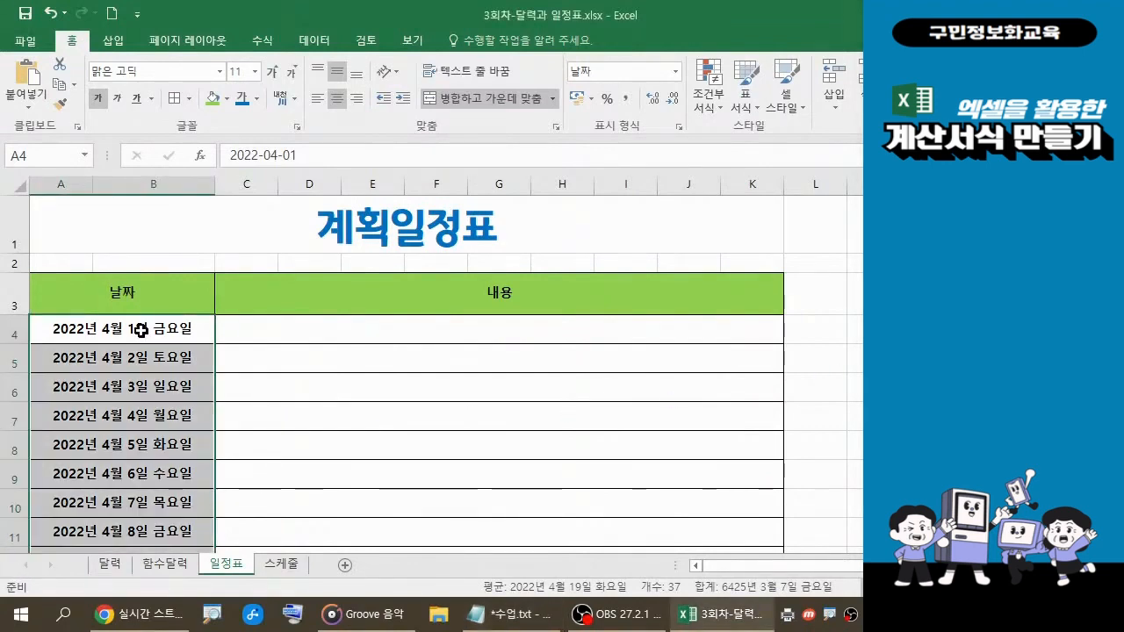
pyautogui.scroll(-7, 141, 342)
pyautogui.scroll(-4, 140, 369)
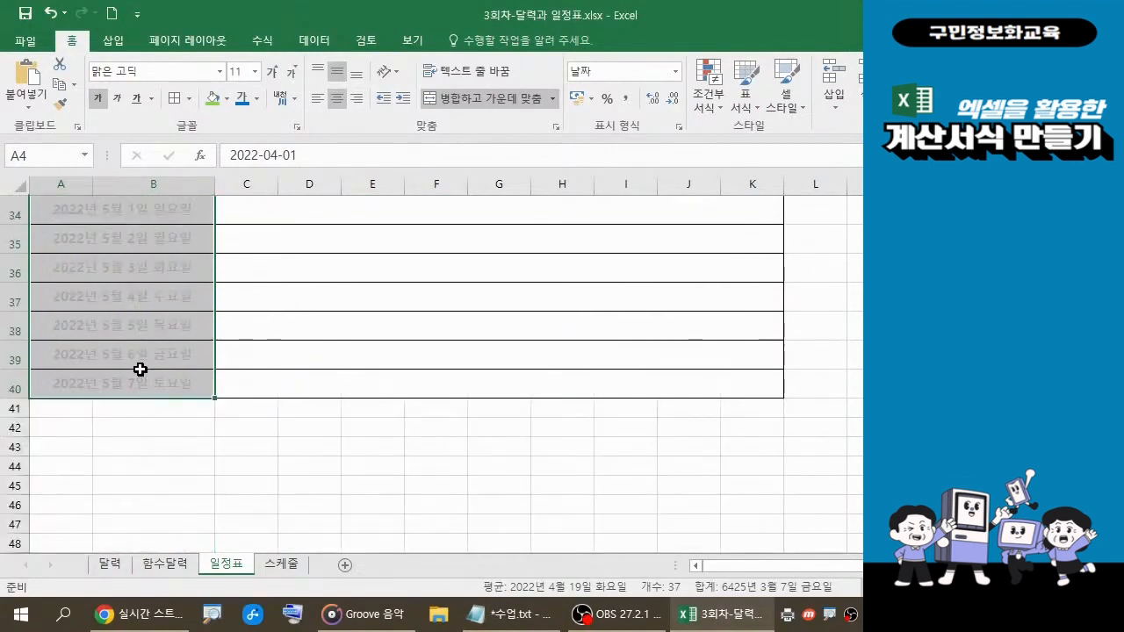
pyautogui.scroll(8, 141, 369)
pyautogui.scroll(3, 141, 374)
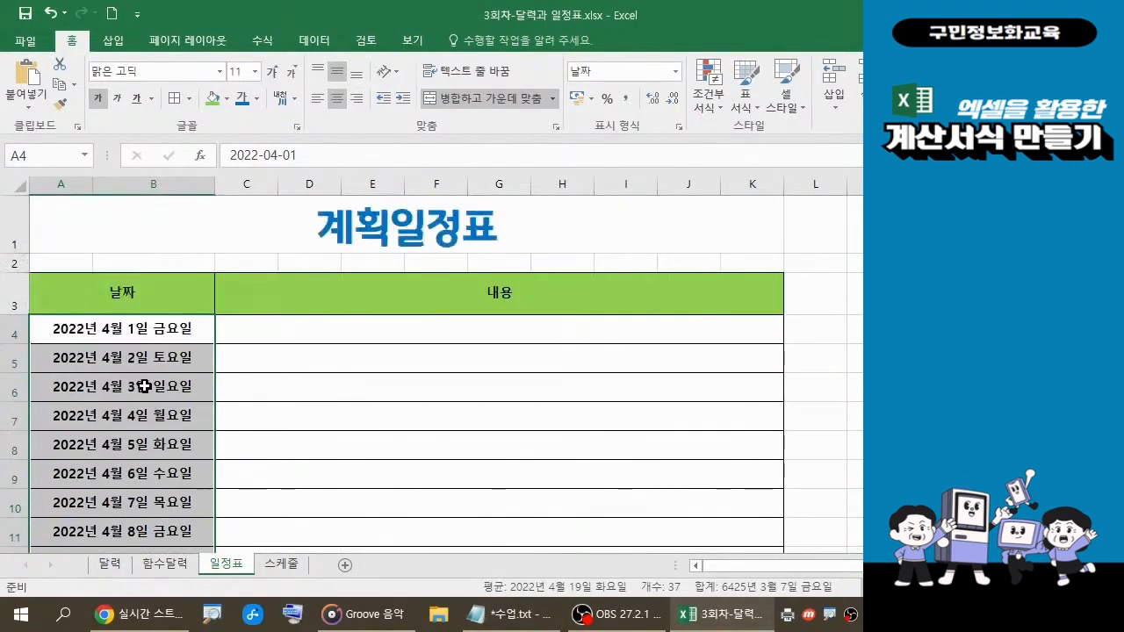
pyautogui.scroll(-3, 146, 391)
pyautogui.scroll(-5, 146, 391)
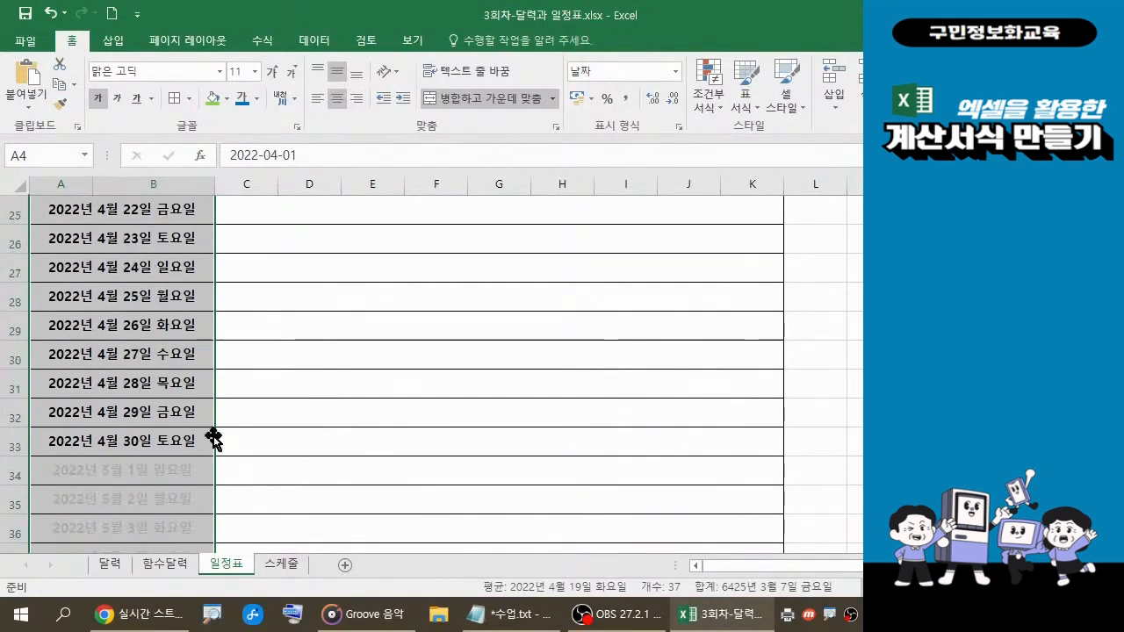
pyautogui.scroll(3, 186, 448)
pyautogui.scroll(3, 184, 366)
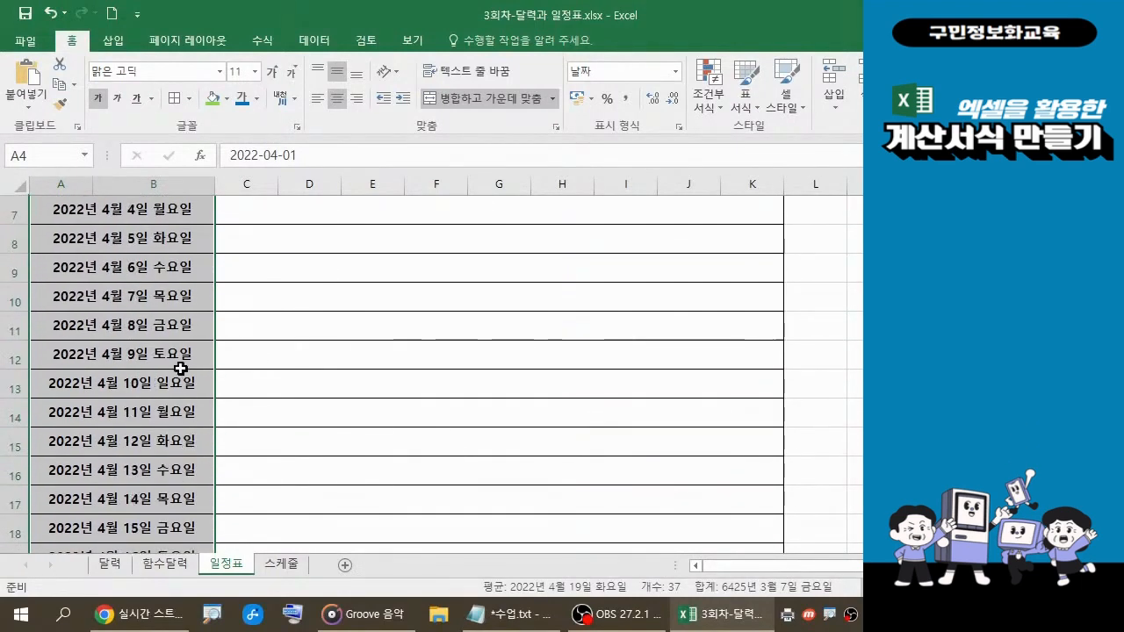
pyautogui.scroll(-5, 180, 367)
pyautogui.scroll(-1, 179, 367)
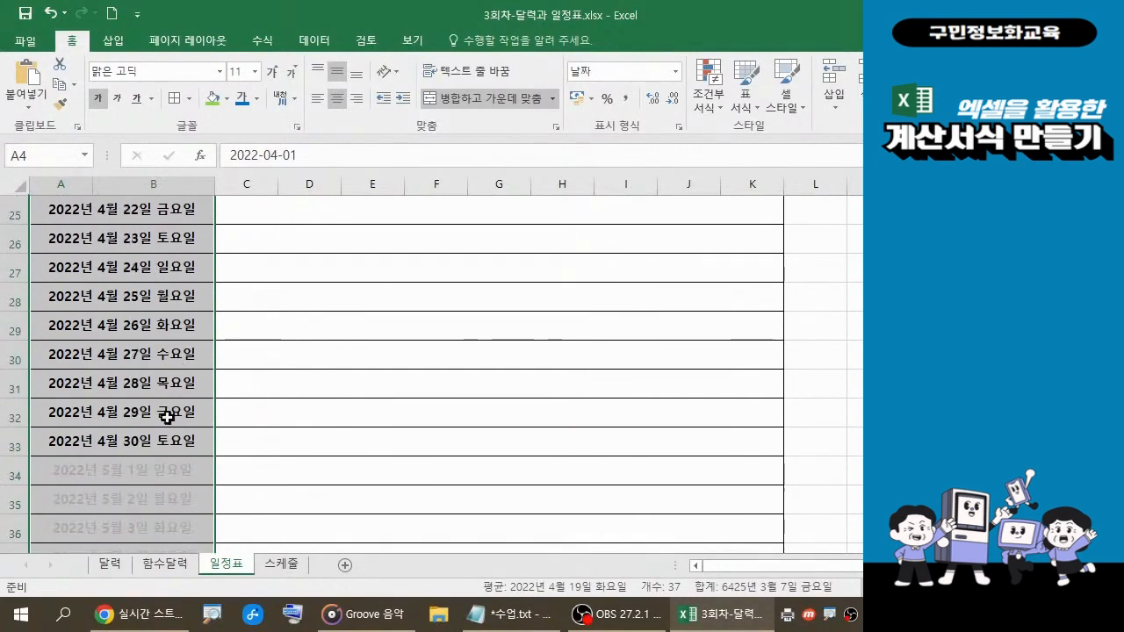
# Select only the April dates in A4:A33 and start a new conditional formatting rule that uses a formula to determine the cells
pyautogui.moveTo(158, 439); pyautogui.dragTo(163, 281)
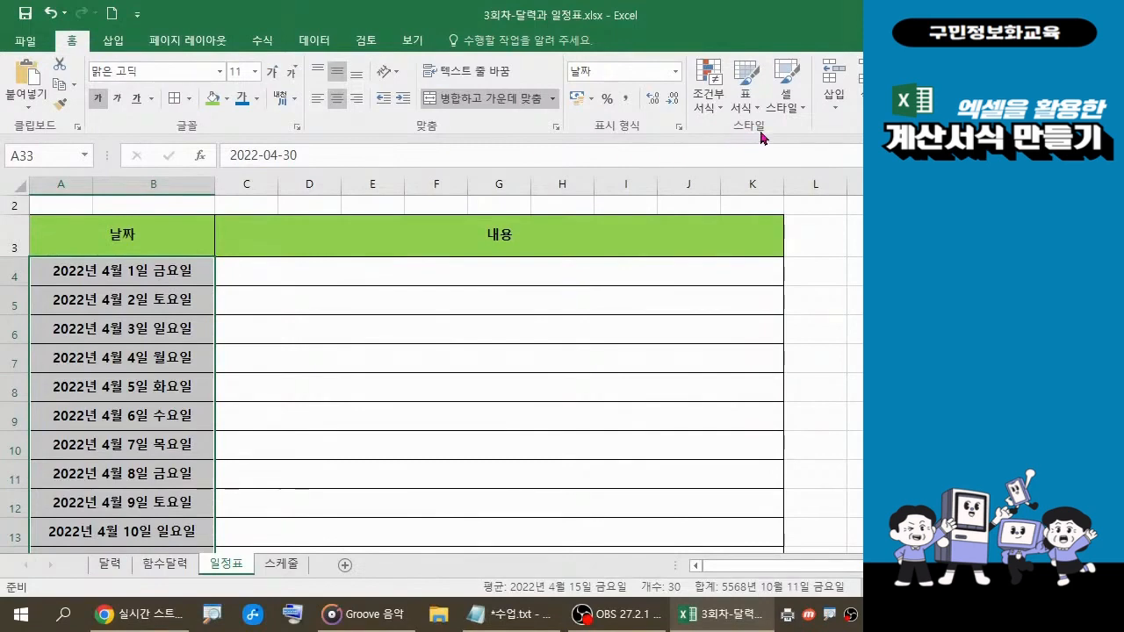
pyautogui.click(718, 108)
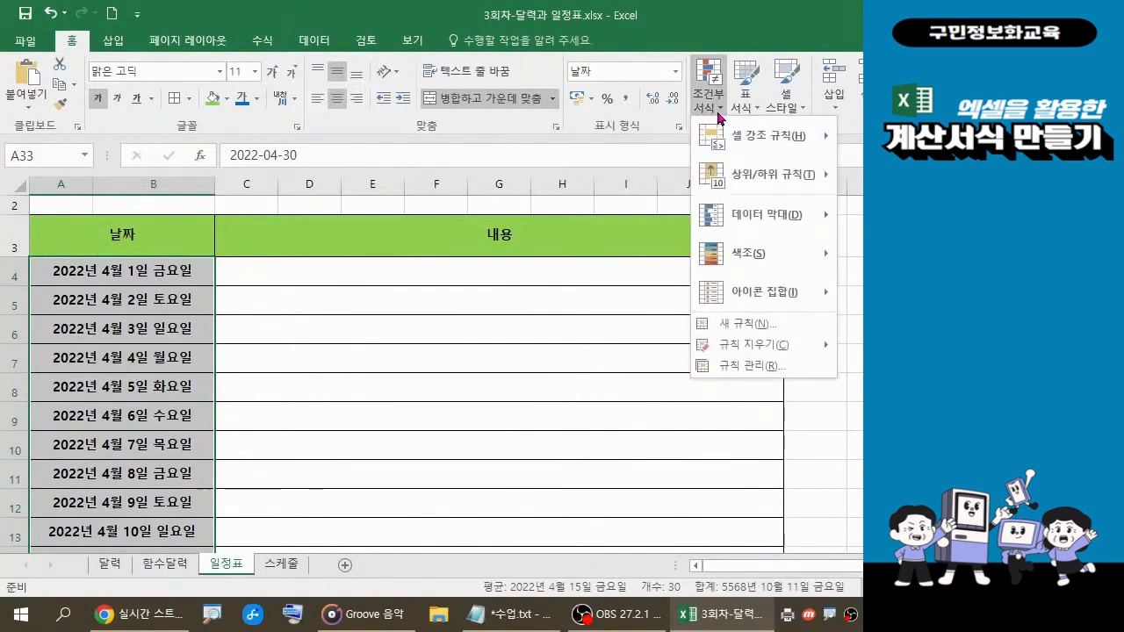
pyautogui.click(739, 325)
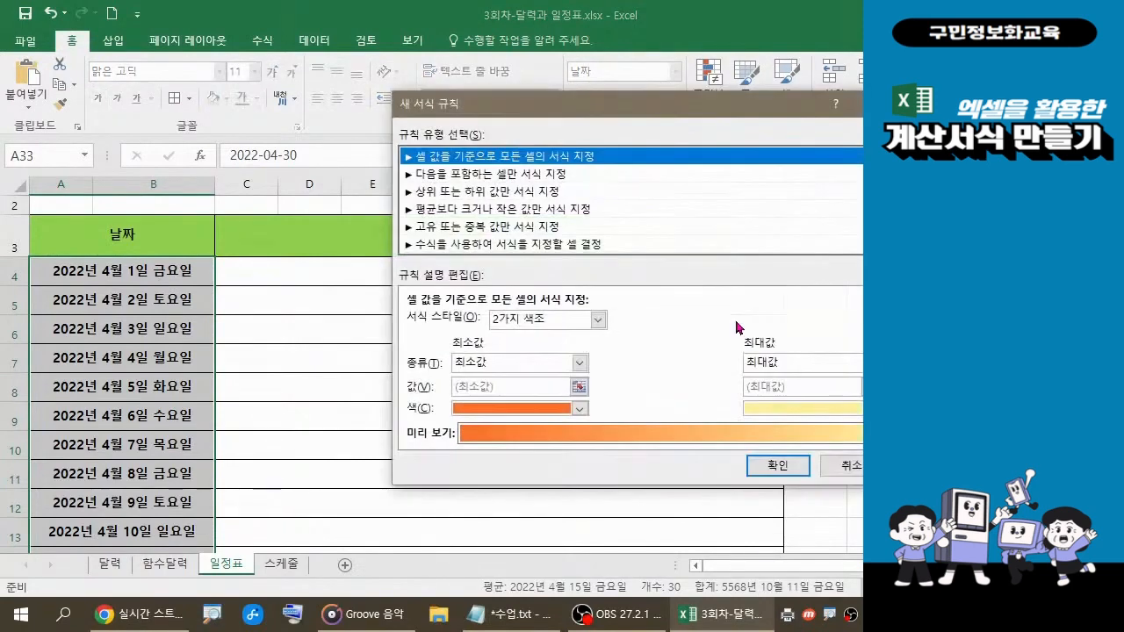
pyautogui.click(489, 248)
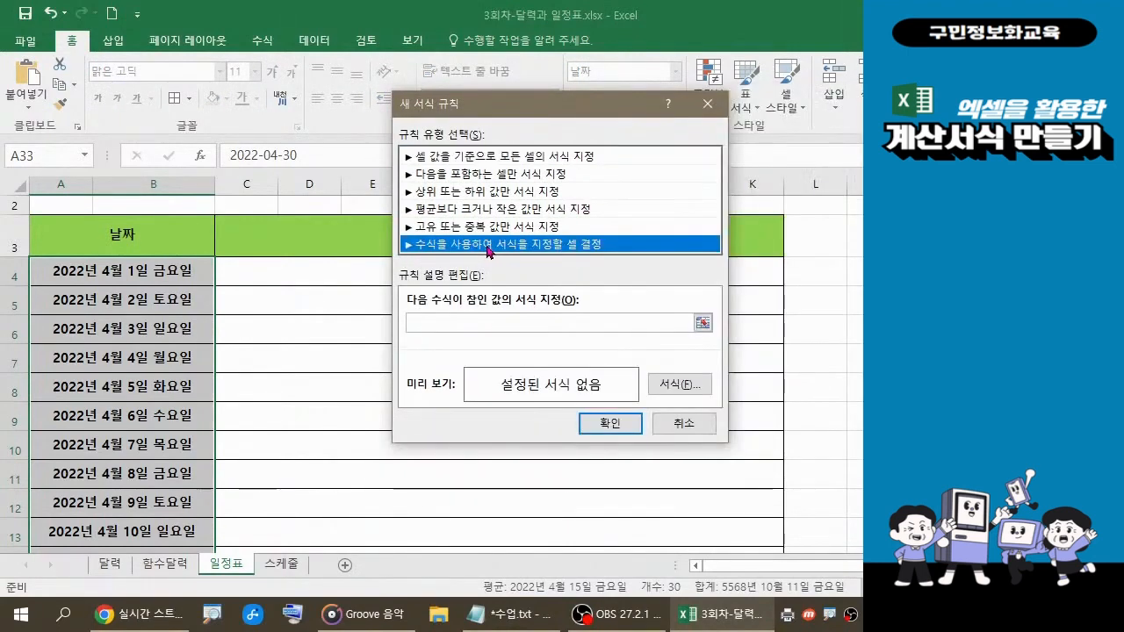
# Enter the rule formula =WEEKDAY(A4)=1 with a relative reference to the first date cell to target Sundays
pyautogui.click(435, 324)
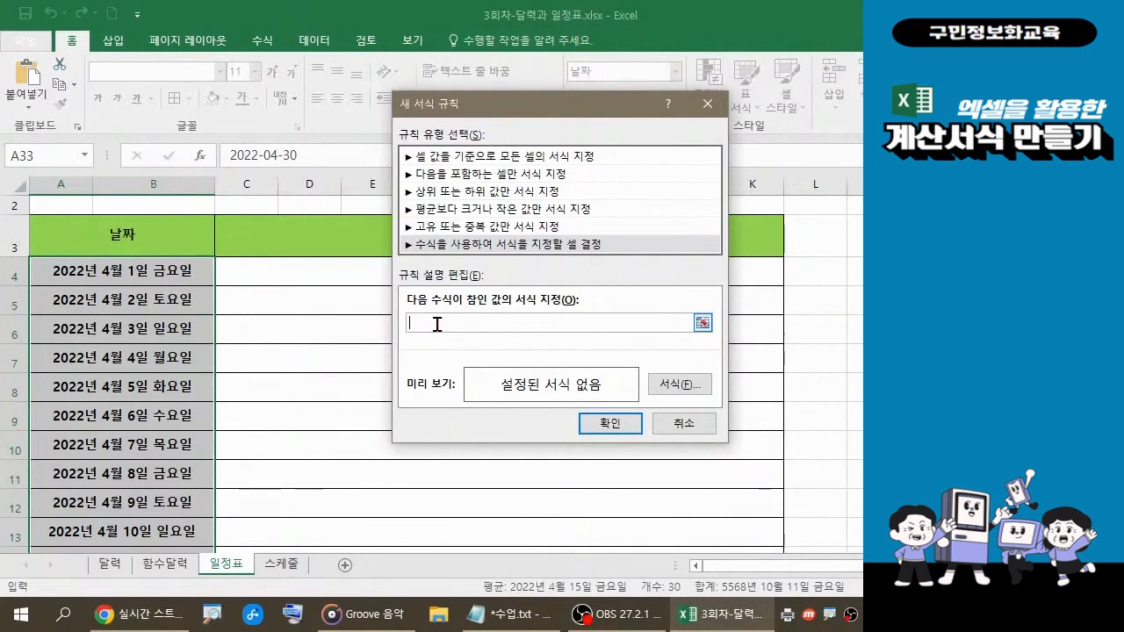
pyautogui.write('=WEEKDAY(')
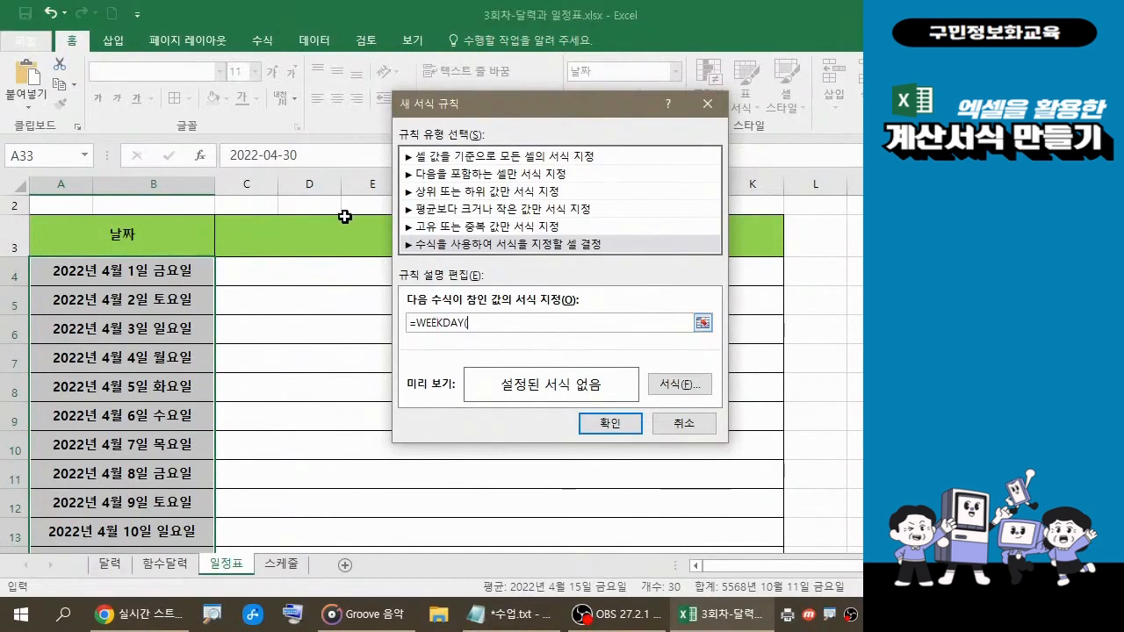
pyautogui.click(157, 276)
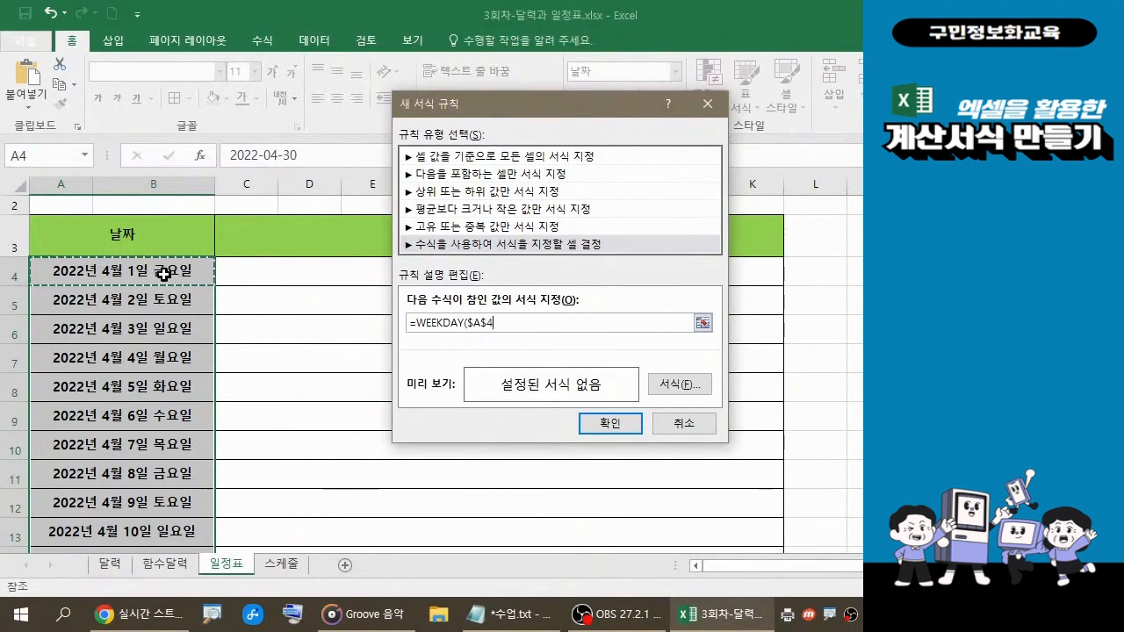
pyautogui.scroll(-8, 167, 275)
pyautogui.press('F4')
pyautogui.press('F4')
pyautogui.press('F4')
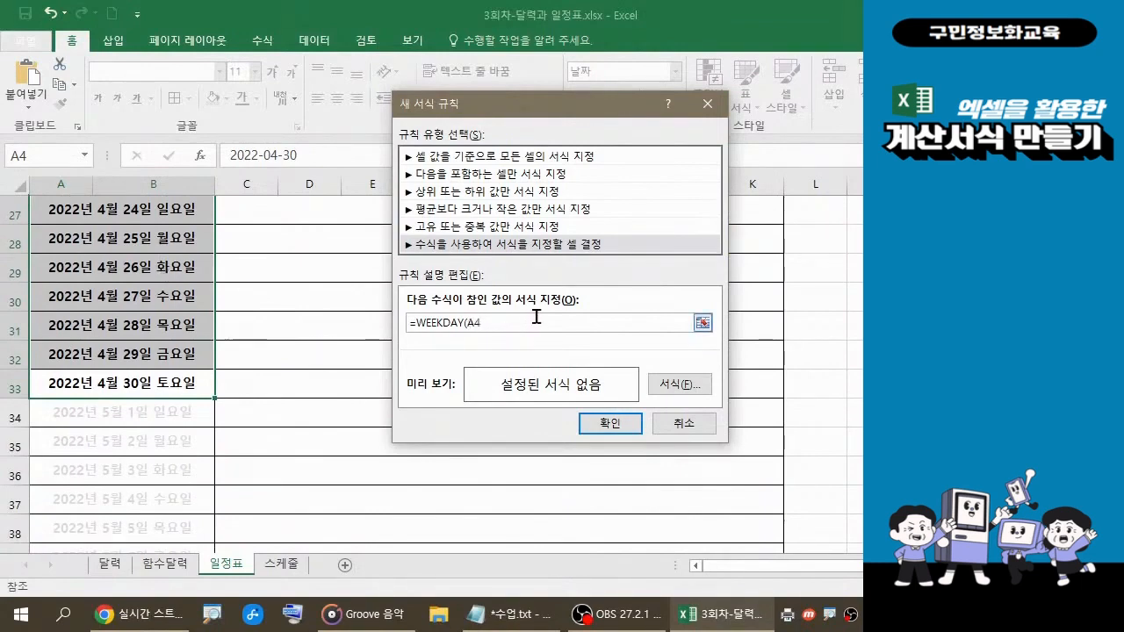
pyautogui.write(')')
pyautogui.scroll(8, 536, 318)
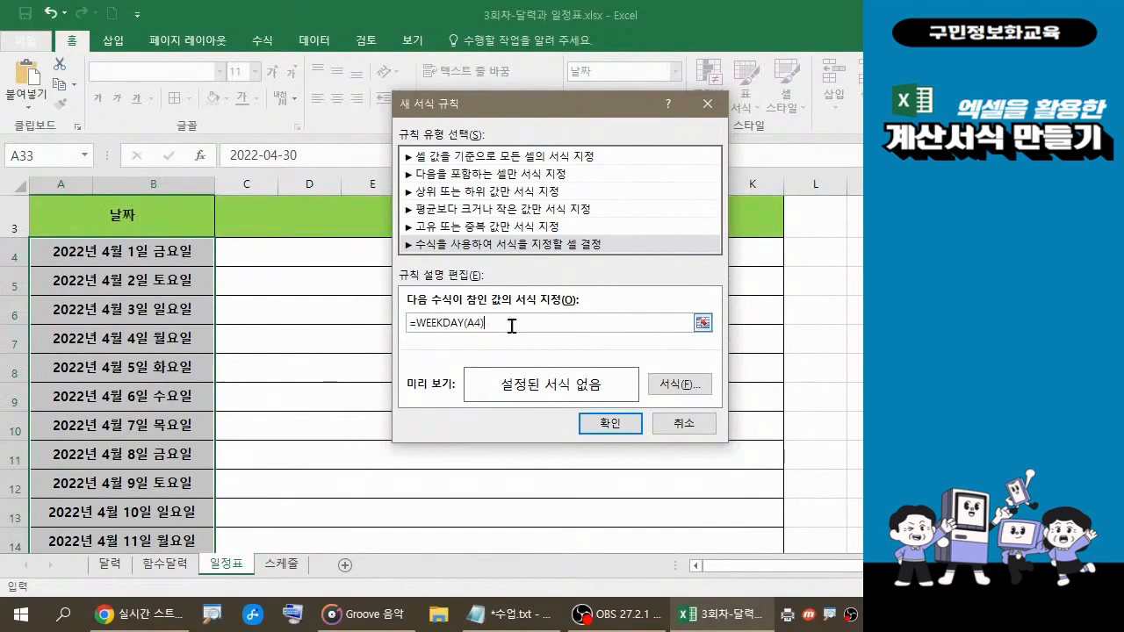
pyautogui.scroll(1, 527, 324)
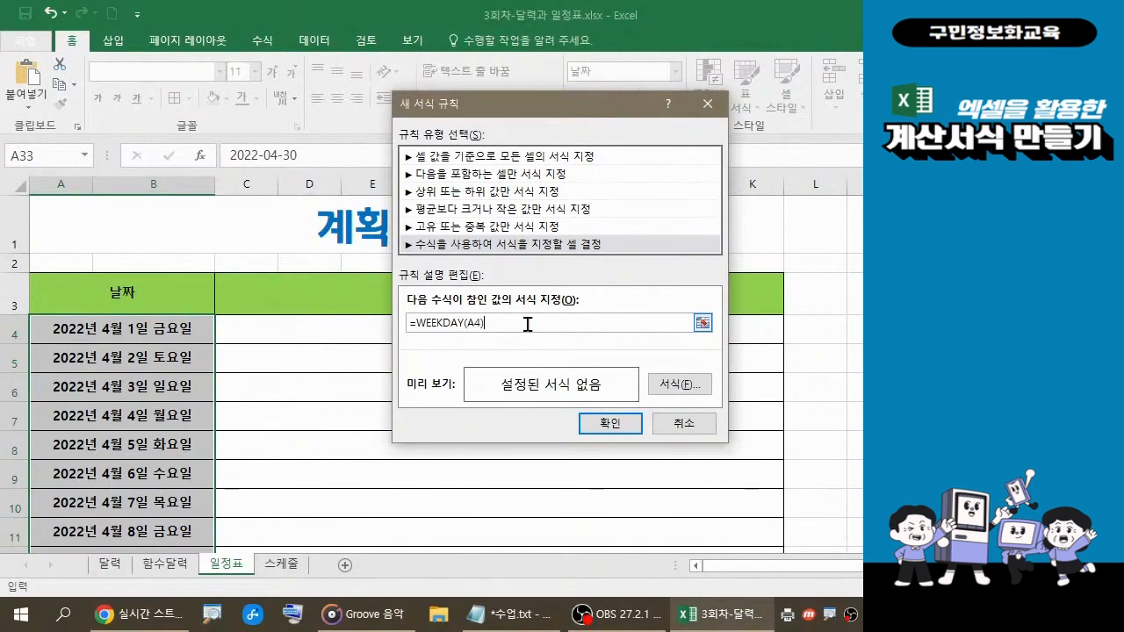
pyautogui.write('=1')
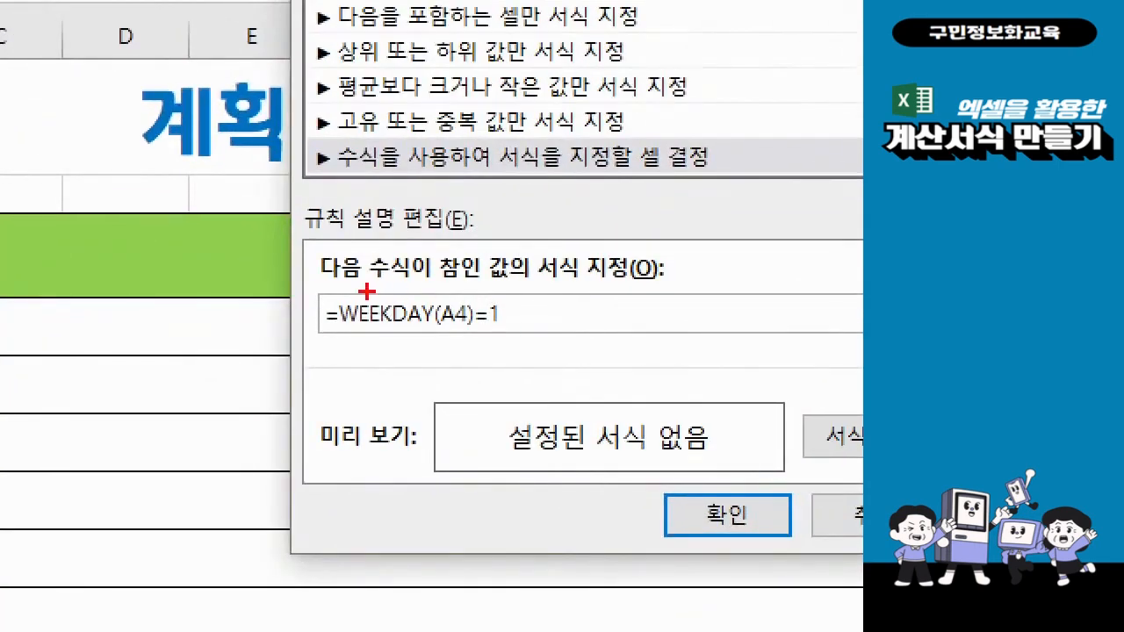
pyautogui.moveTo(321, 289); pyautogui.dragTo(516, 343)
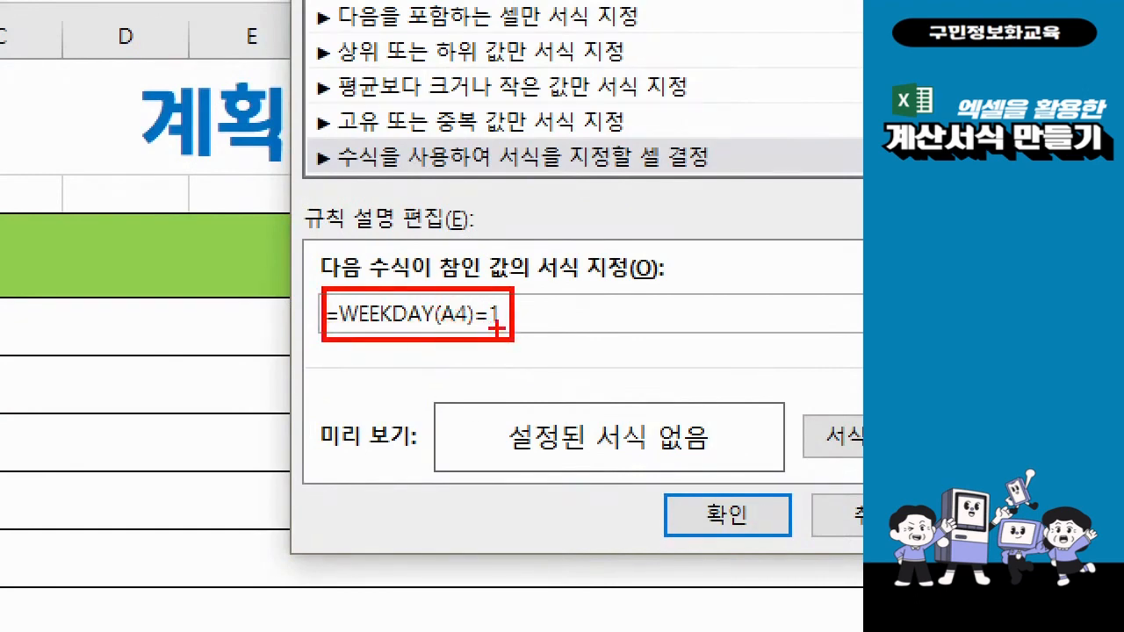
pyautogui.moveTo(525, 360)
pyautogui.mouseDown()
pyautogui.moveTo(558, 357)
pyautogui.moveTo(575, 339)
pyautogui.moveTo(555, 337)
pyautogui.moveTo(598, 359)
pyautogui.moveTo(575, 392)
pyautogui.moveTo(601, 394)
pyautogui.mouseUp()
pyautogui.moveTo(618, 344); pyautogui.dragTo(619, 374)
pyautogui.moveTo(632, 338)
pyautogui.mouseDown()
pyautogui.moveTo(627, 386)
pyautogui.moveTo(650, 384)
pyautogui.mouseUp()
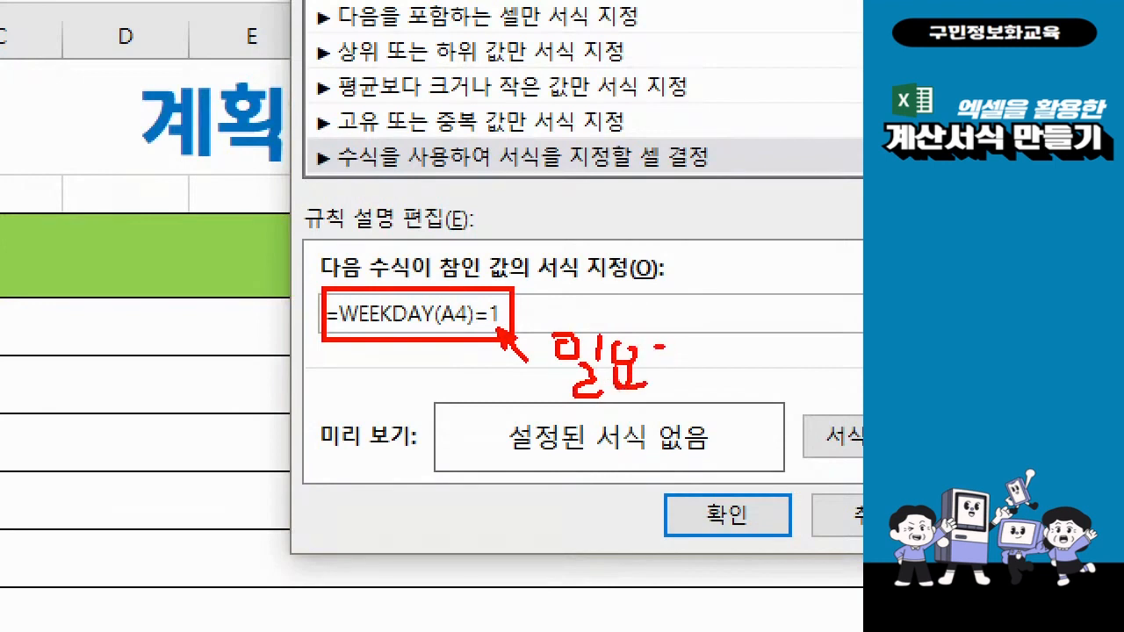
pyautogui.moveTo(669, 346); pyautogui.dragTo(692, 378)
pyautogui.moveTo(664, 375); pyautogui.dragTo(710, 400)
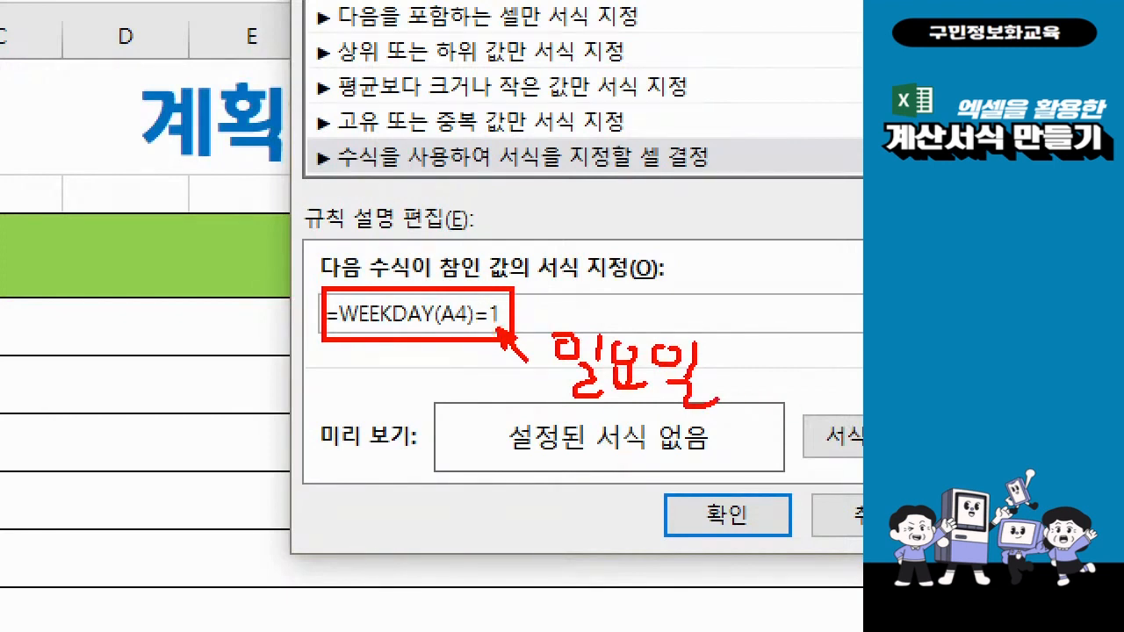
pyautogui.moveTo(862, 464)
pyautogui.mouseDown()
pyautogui.moveTo(830, 467)
pyautogui.moveTo(829, 374)
pyautogui.moveTo(863, 372)
pyautogui.mouseUp()
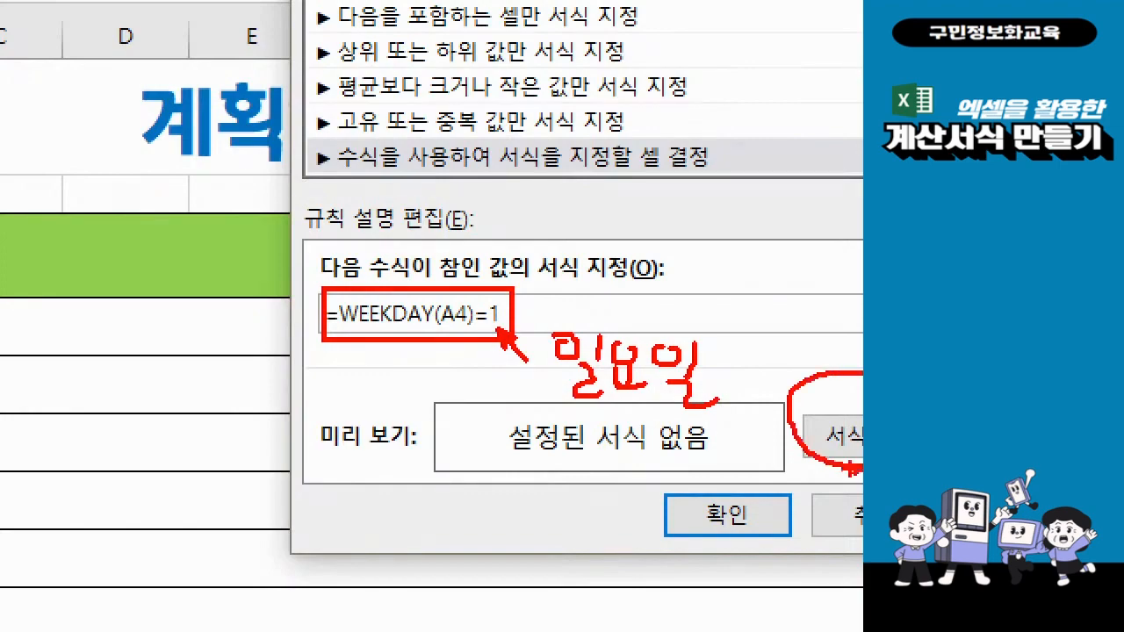
pyautogui.press('Escape')
pyautogui.press('ctrl')
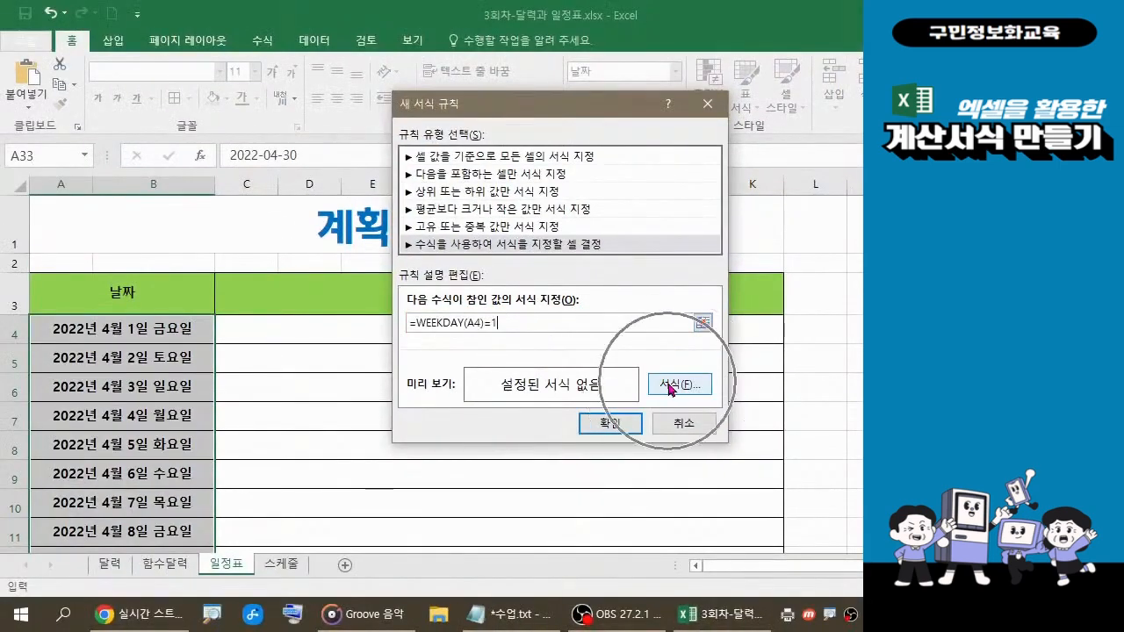
# Set the Sunday rule's format to the standard dark red font color
pyautogui.click(669, 386)
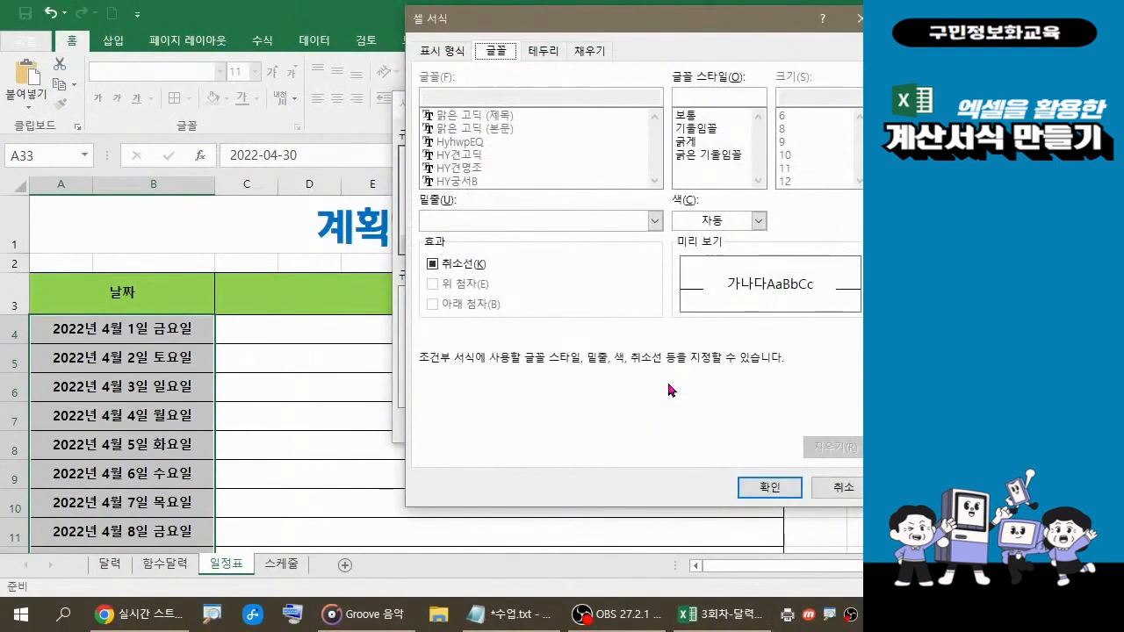
pyautogui.moveTo(586, 27); pyautogui.dragTo(473, 27)
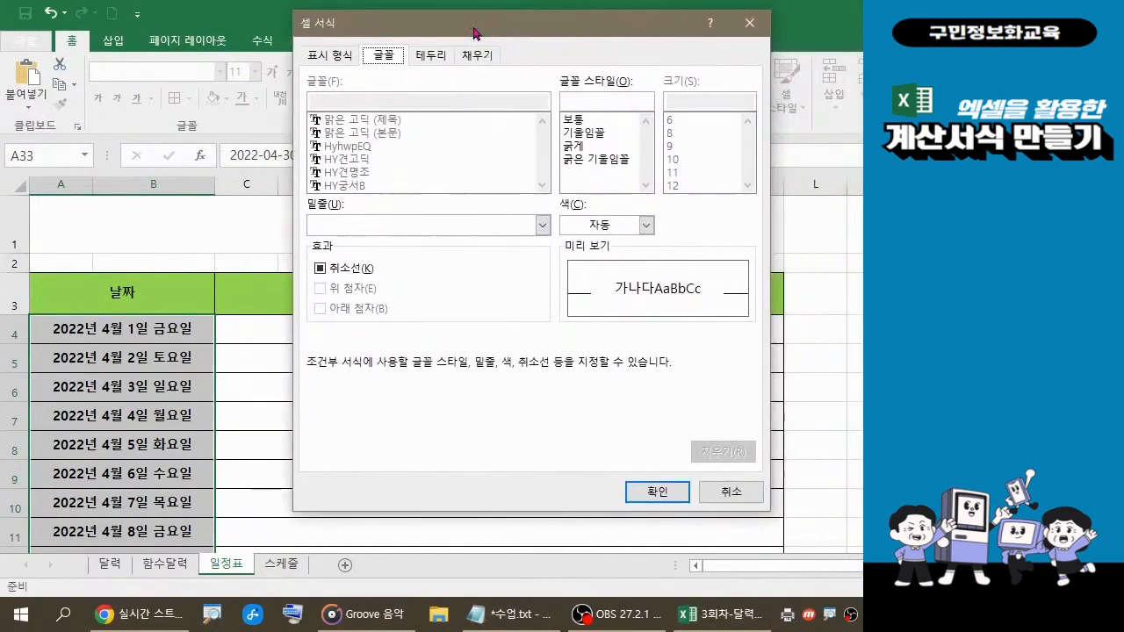
pyautogui.press('ctrl')
pyautogui.press('ctrl')
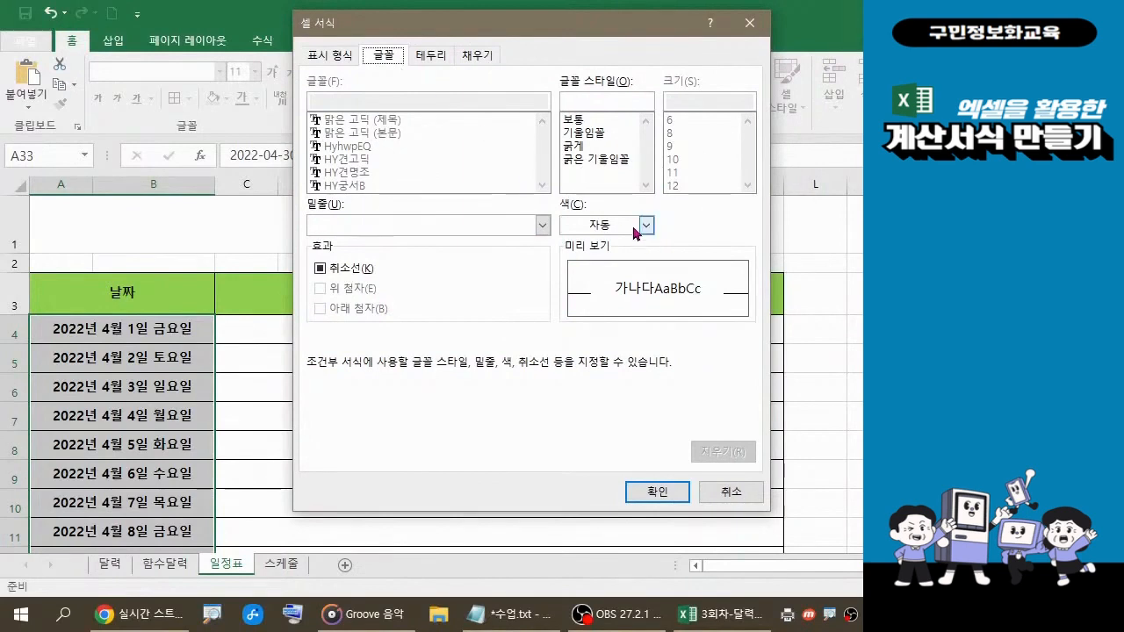
pyautogui.click(648, 230)
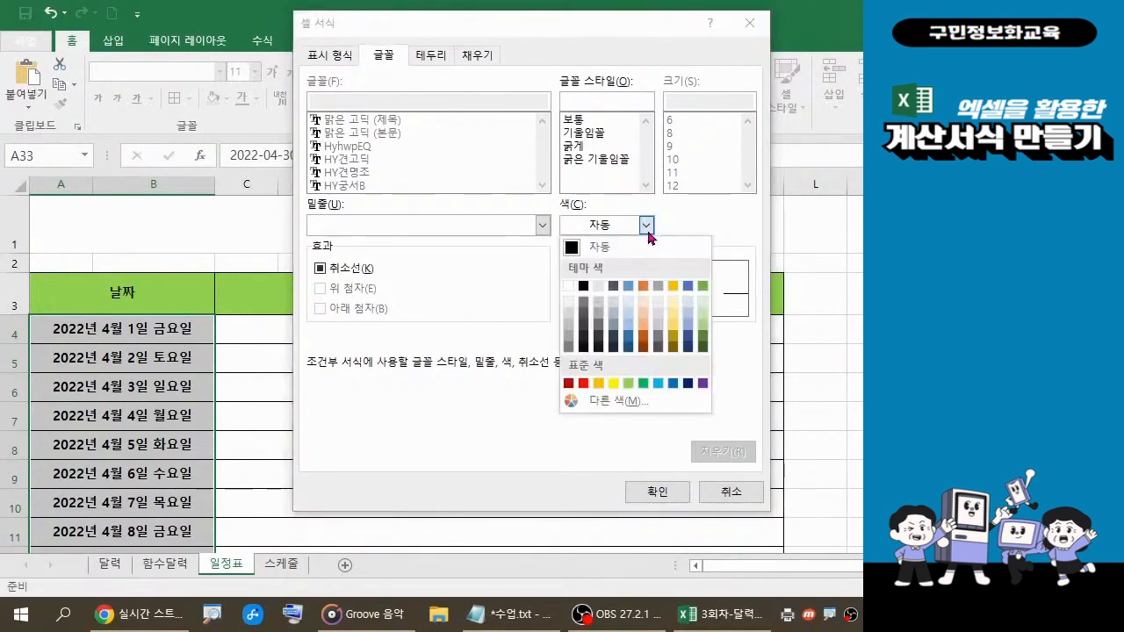
pyautogui.click(570, 384)
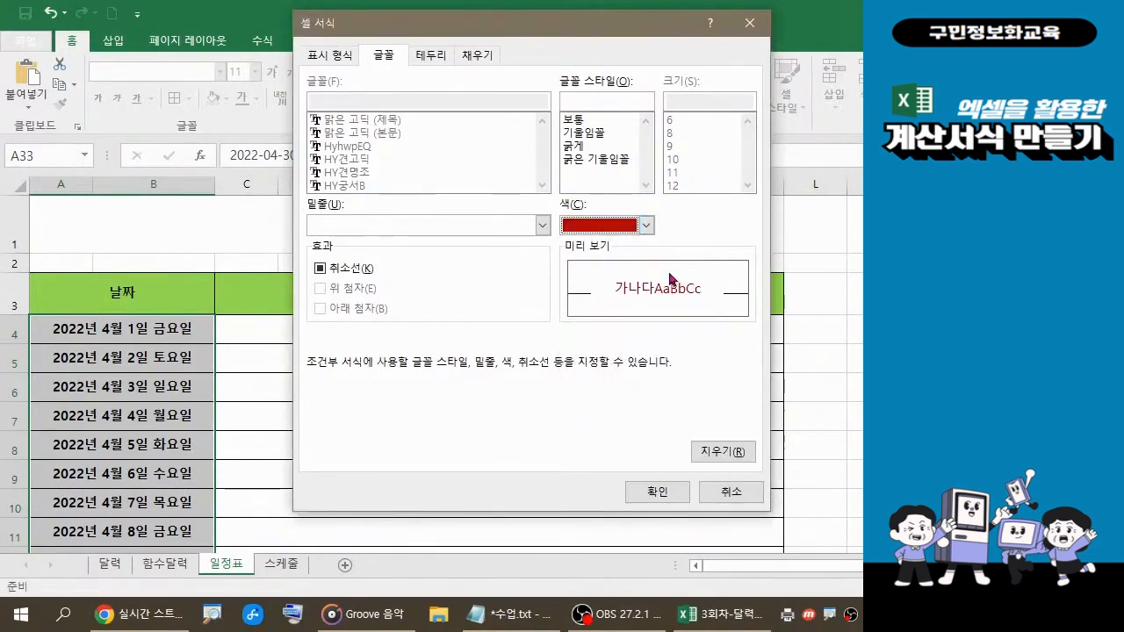
pyautogui.click(658, 492)
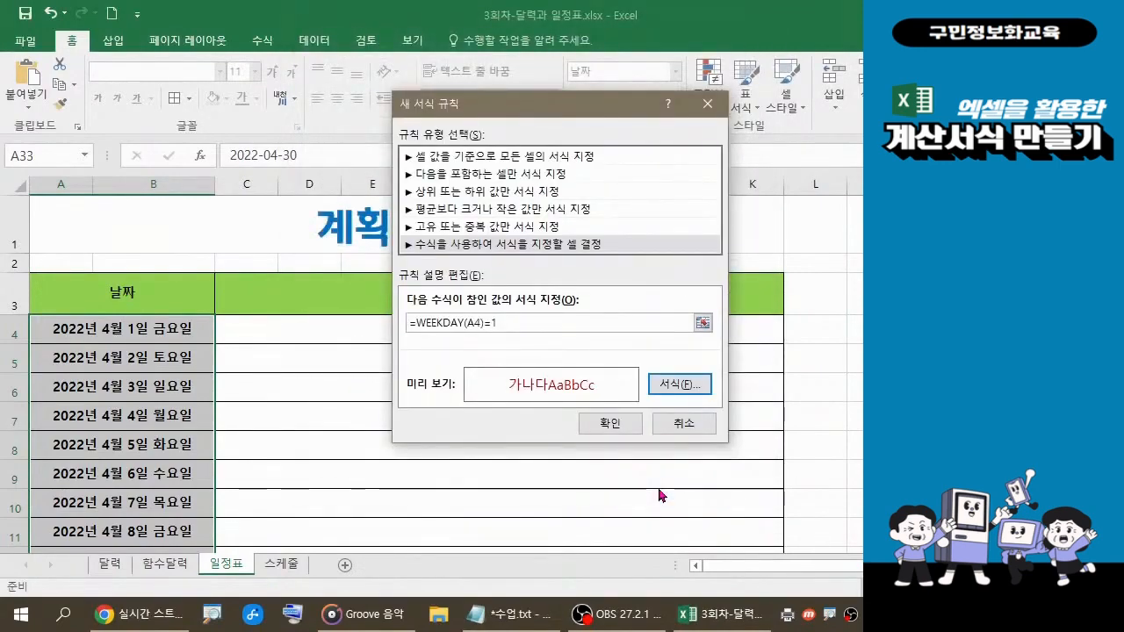
pyautogui.moveTo(567, 105); pyautogui.dragTo(455, 109)
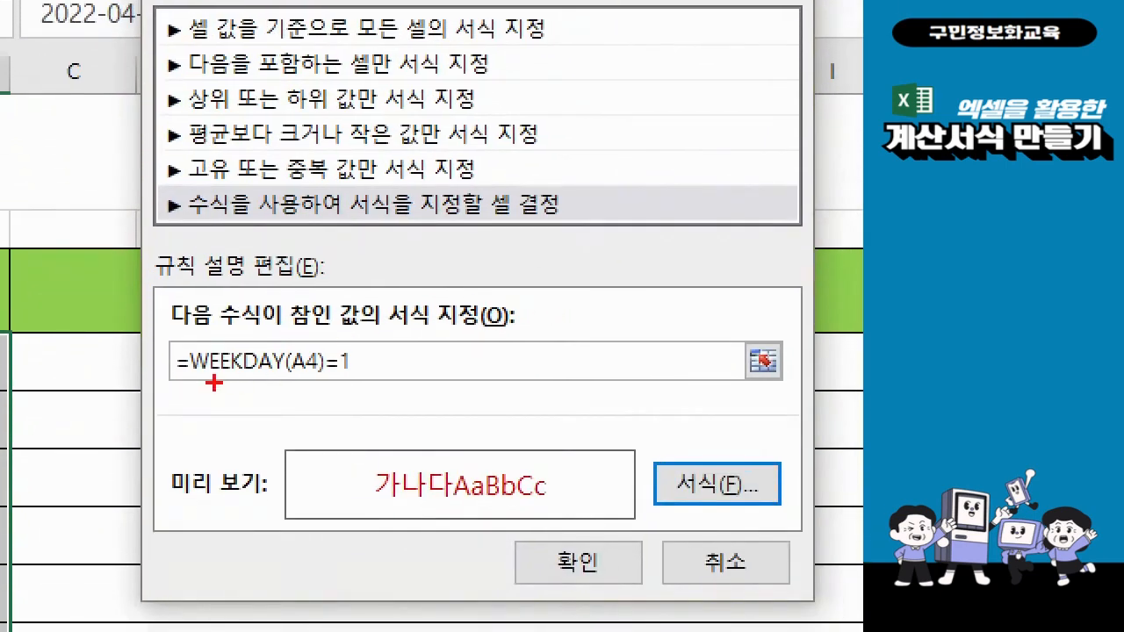
pyautogui.moveTo(146, 323); pyautogui.dragTo(383, 401)
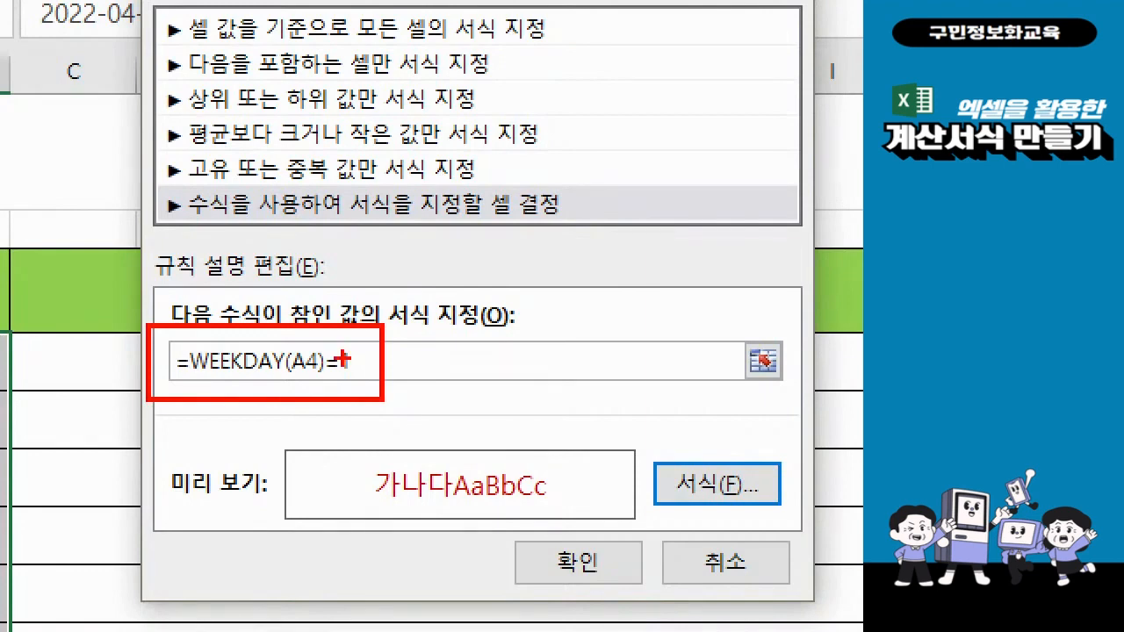
pyautogui.moveTo(343, 461); pyautogui.dragTo(567, 514)
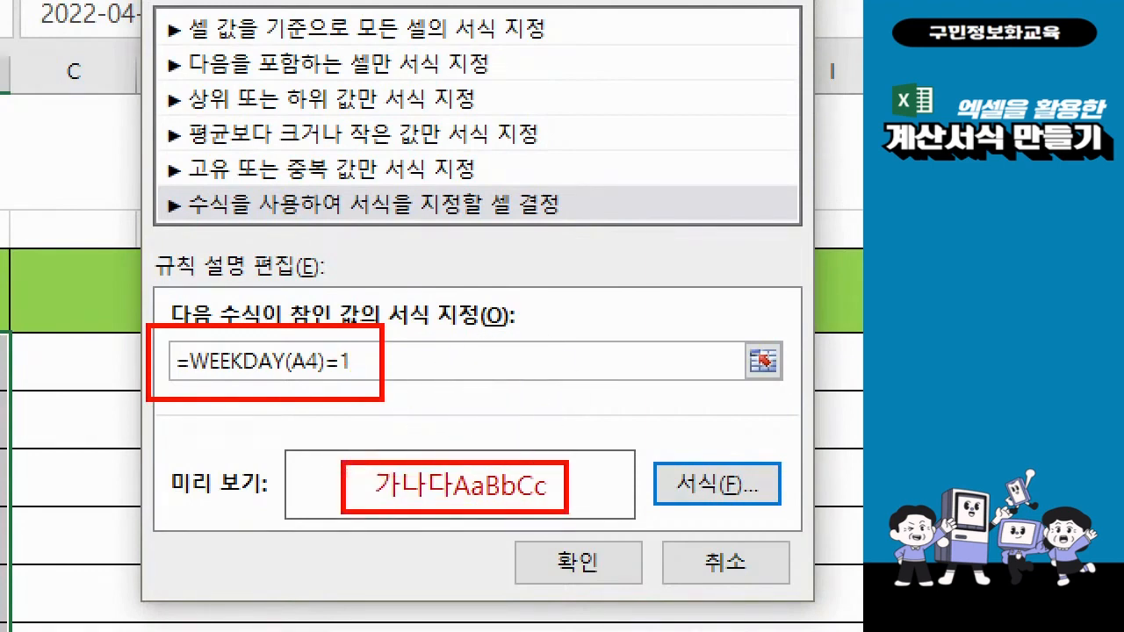
pyautogui.moveTo(652, 602)
pyautogui.mouseDown()
pyautogui.moveTo(567, 603)
pyautogui.moveTo(547, 534)
pyautogui.moveTo(620, 546)
pyautogui.moveTo(593, 604)
pyautogui.mouseUp()
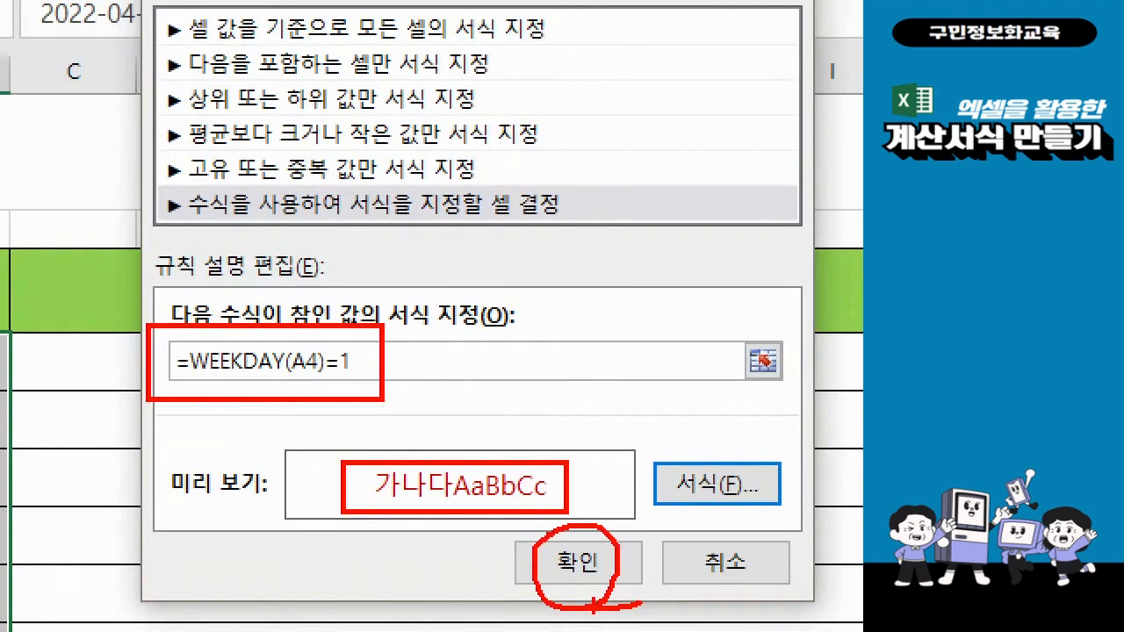
pyautogui.press('Escape')
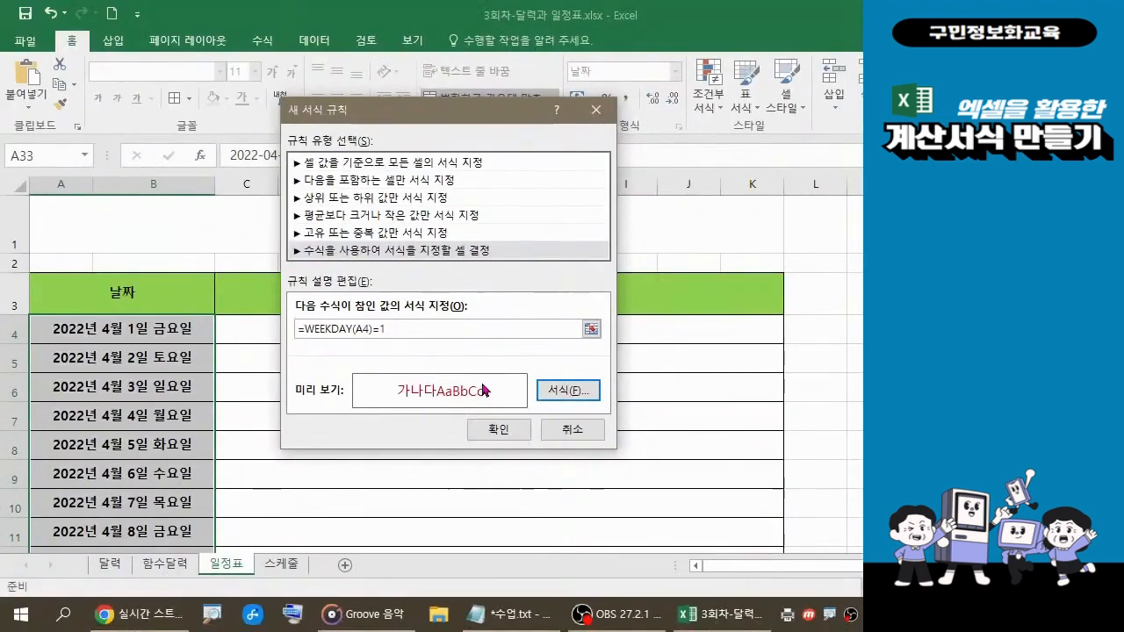
# Apply the Sunday rule to the selected April dates and check the date column down to row 36
pyautogui.click(484, 429)
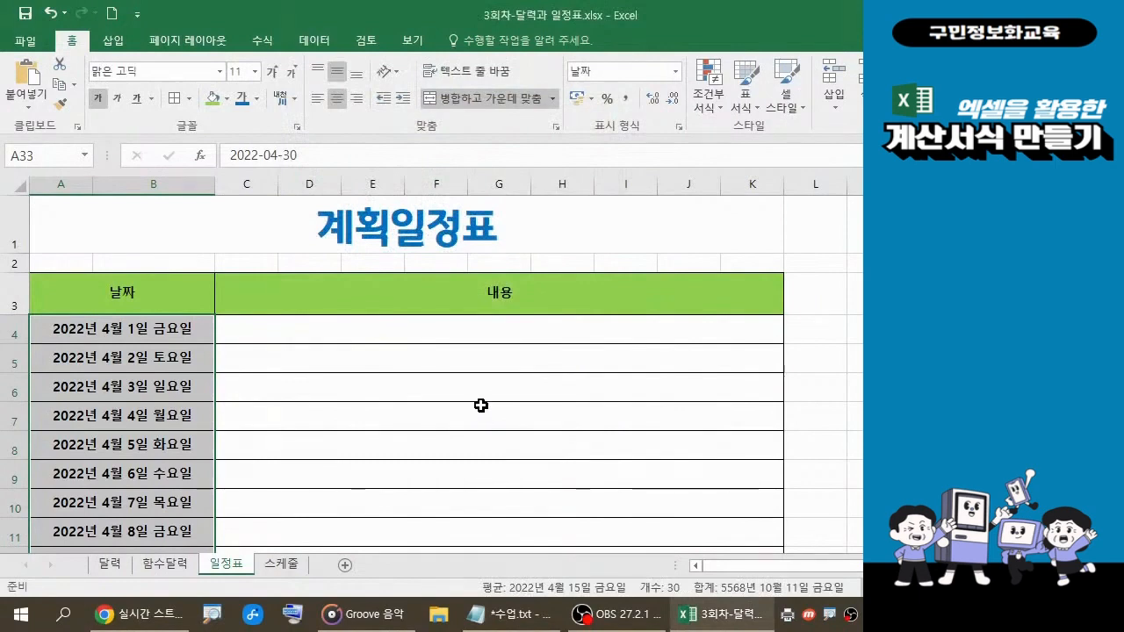
pyautogui.scroll(-5, 492, 399)
pyautogui.scroll(-3, 362, 382)
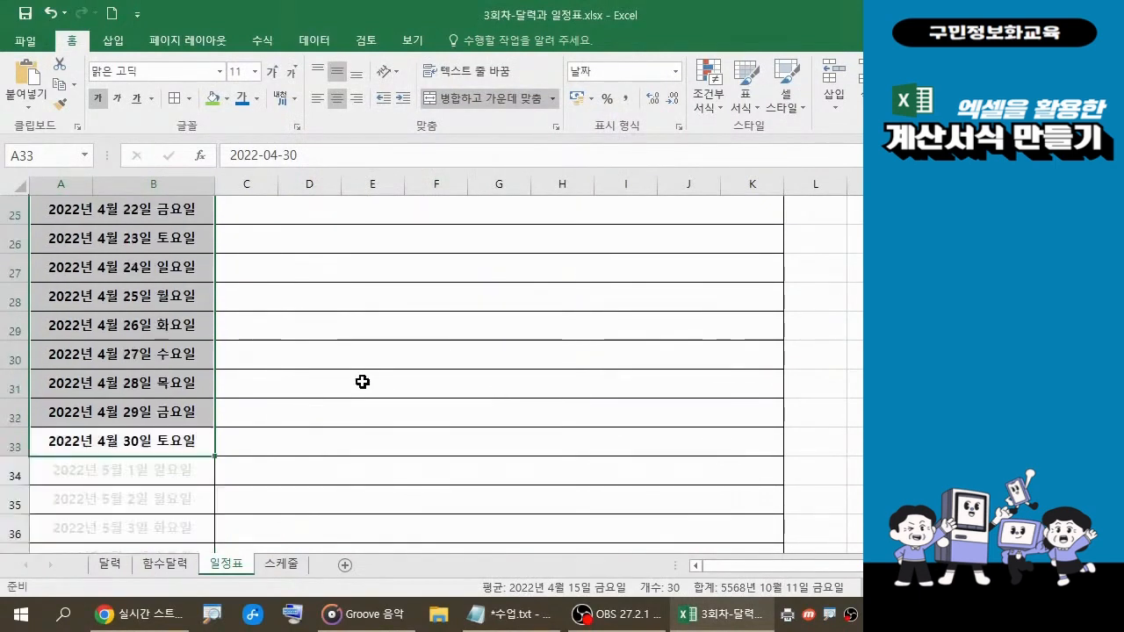
# Review the April dates in the date column for the Sunday formatting and clear the range selection
pyautogui.scroll(-2, 362, 381)
pyautogui.scroll(8, 362, 381)
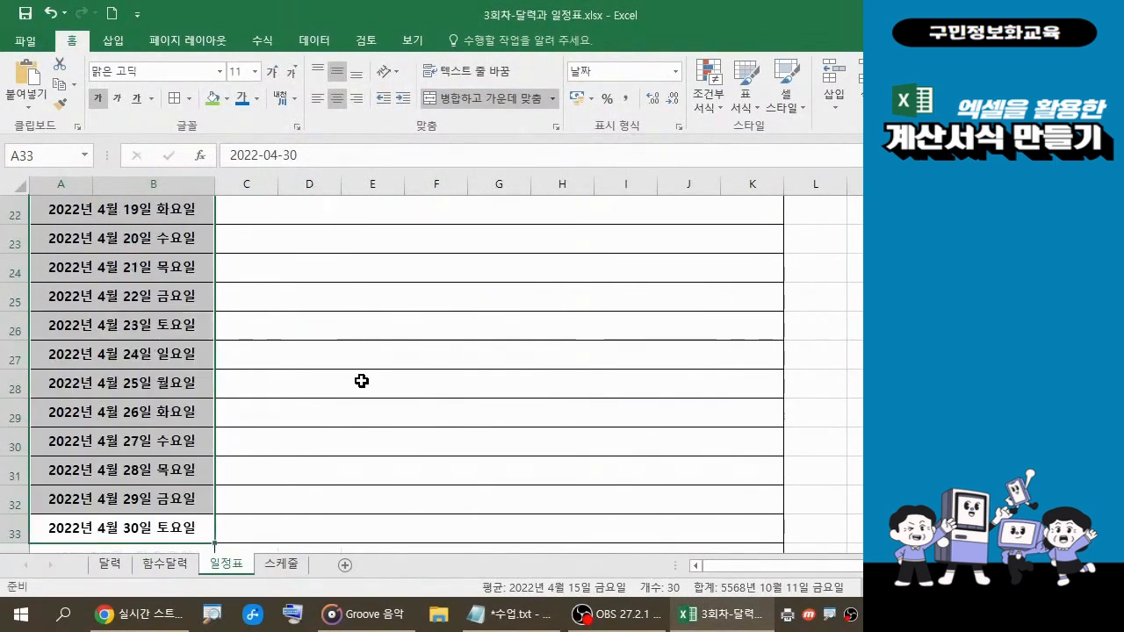
pyautogui.scroll(2, 362, 381)
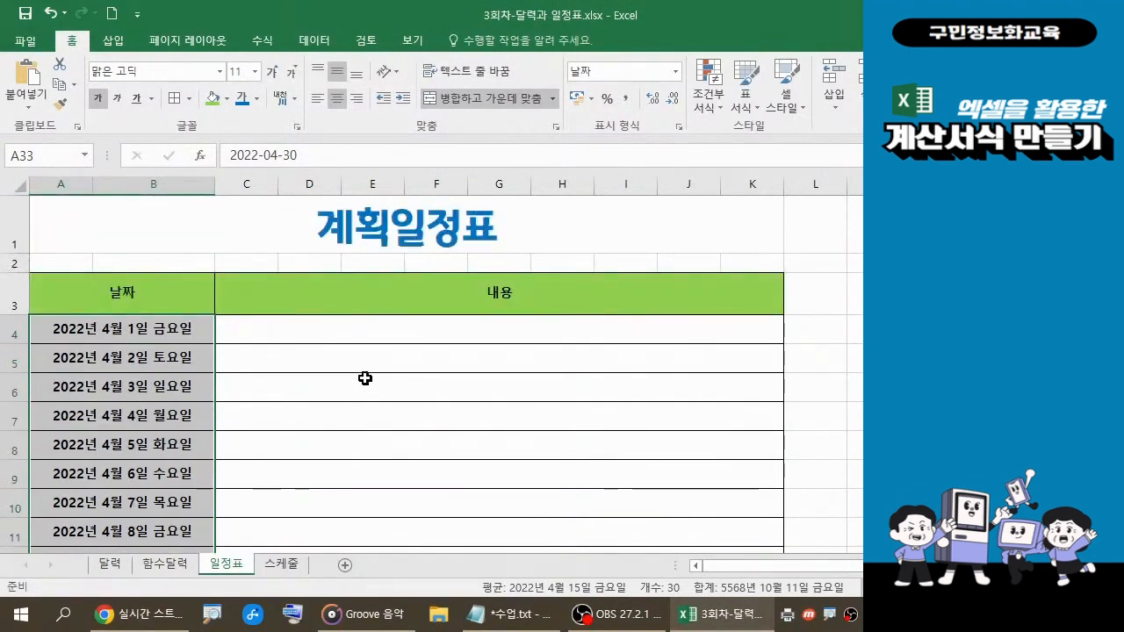
pyautogui.click(842, 400)
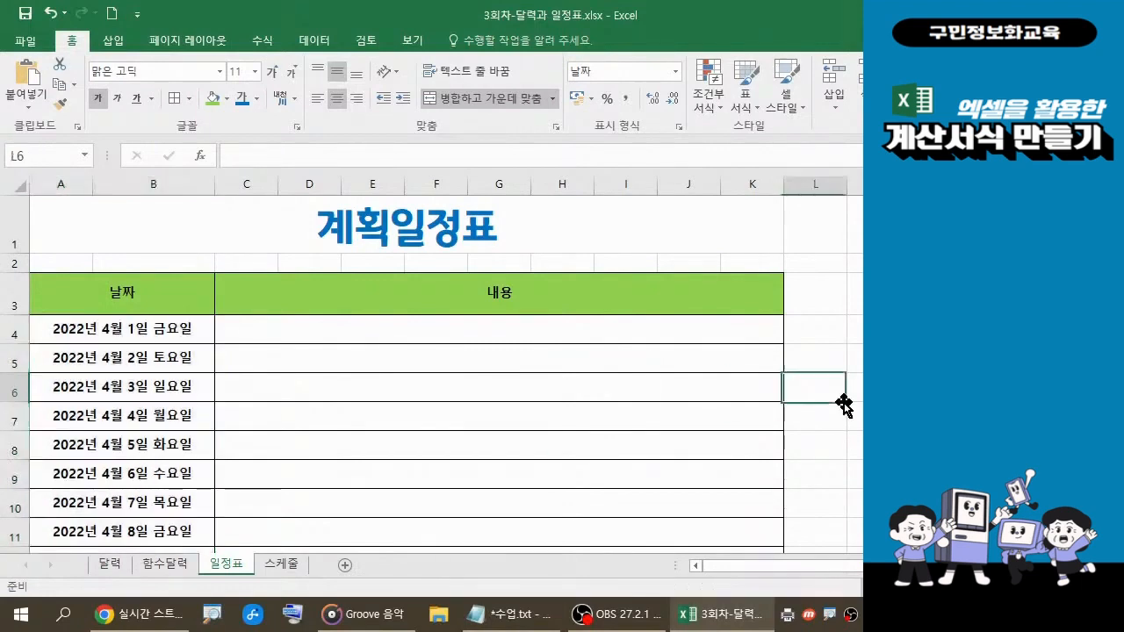
# Select all schedule dates from 2022년 4월 1일 in row 4 through 2022년 5월 7일 in row 40
pyautogui.moveTo(170, 329); pyautogui.dragTo(161, 492)
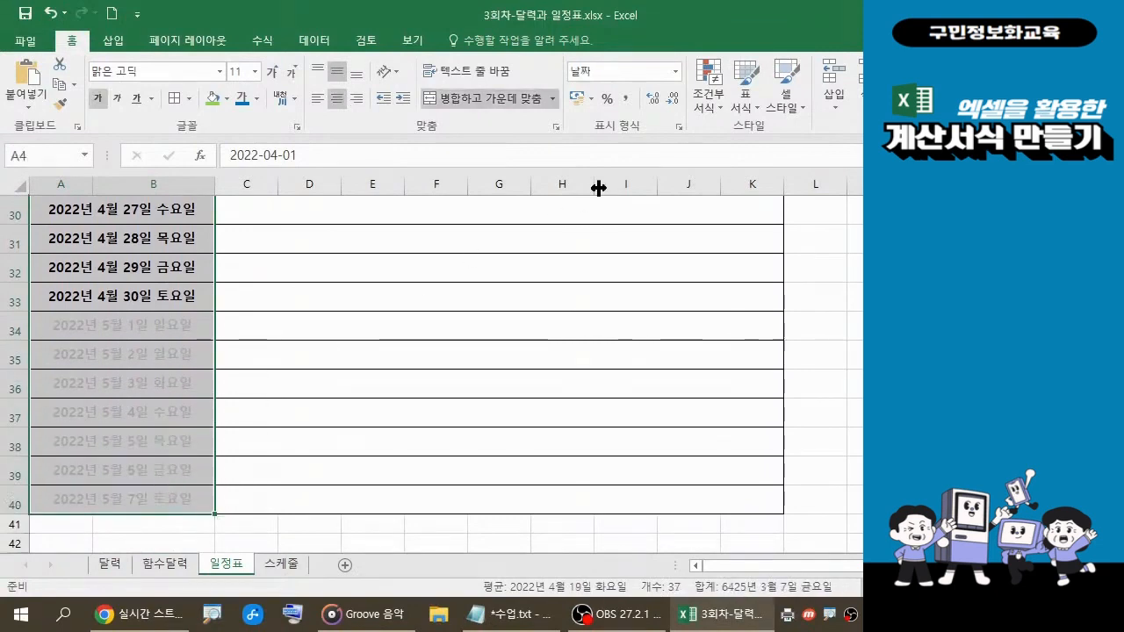
pyautogui.click(712, 103)
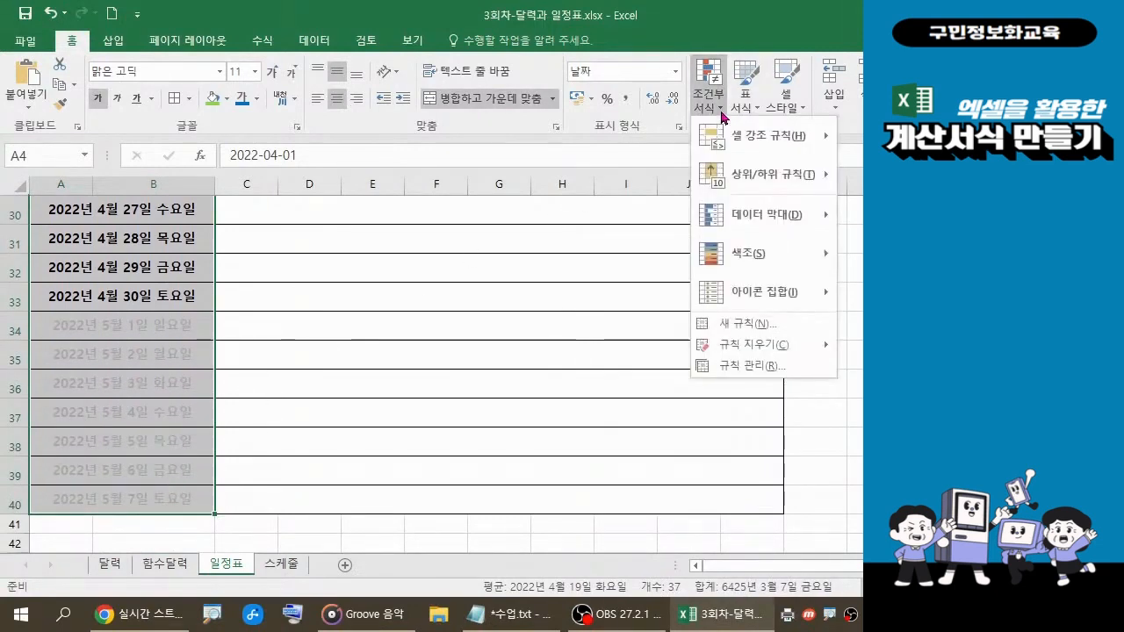
pyautogui.click(748, 324)
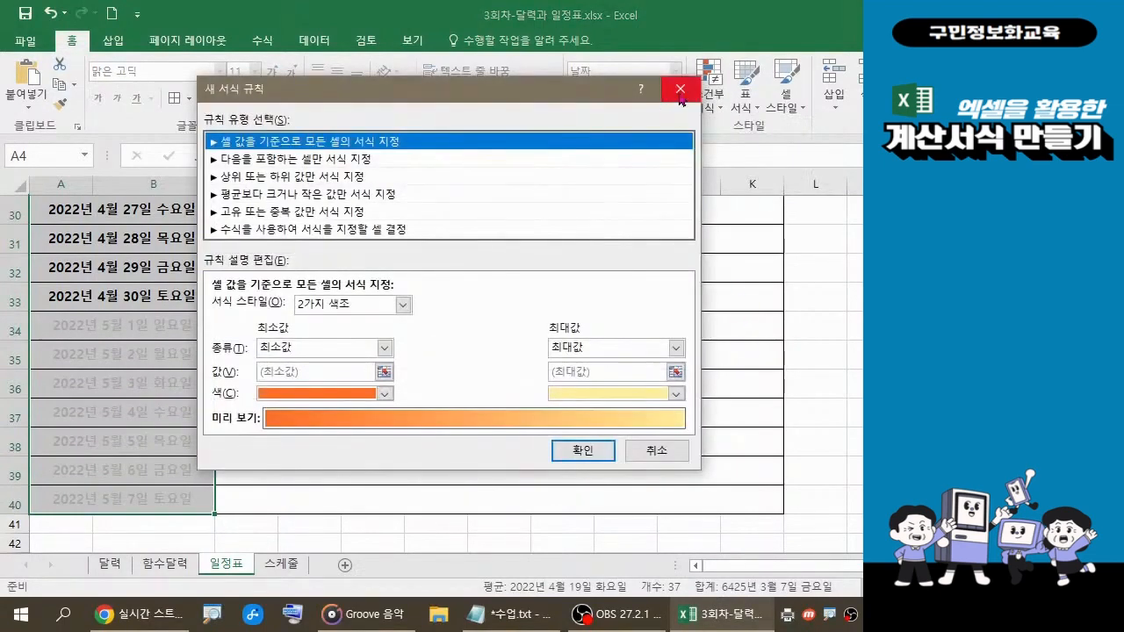
pyautogui.click(681, 91)
# Inspect the formula of the existing WEEKDAY rule in the conditional formatting rules manager without changing it
pyautogui.click(710, 98)
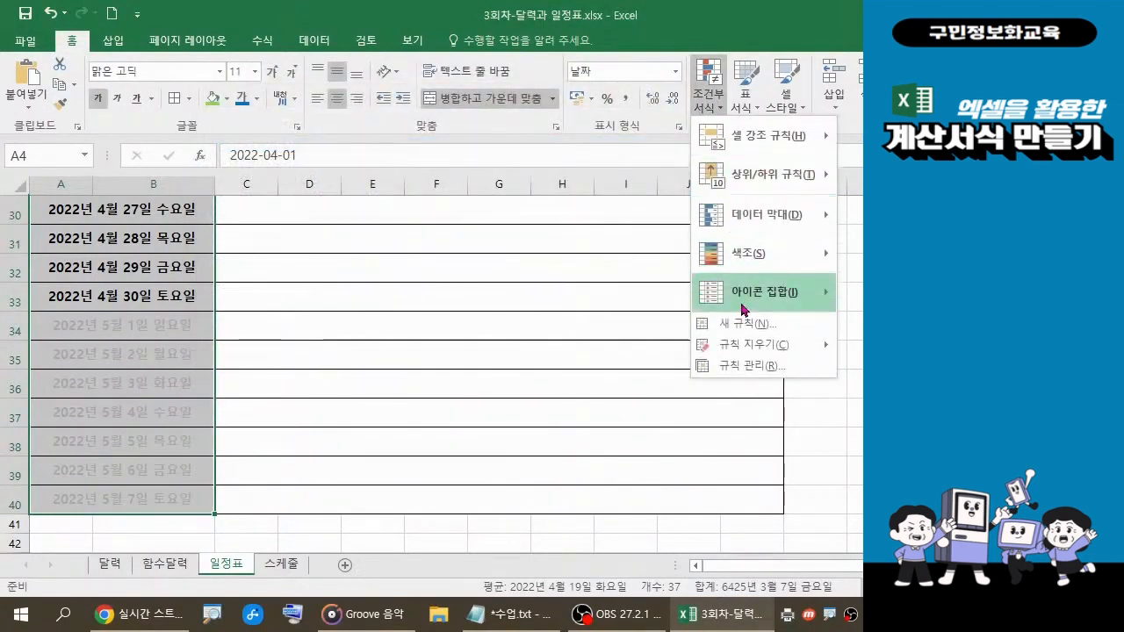
pyautogui.click(739, 366)
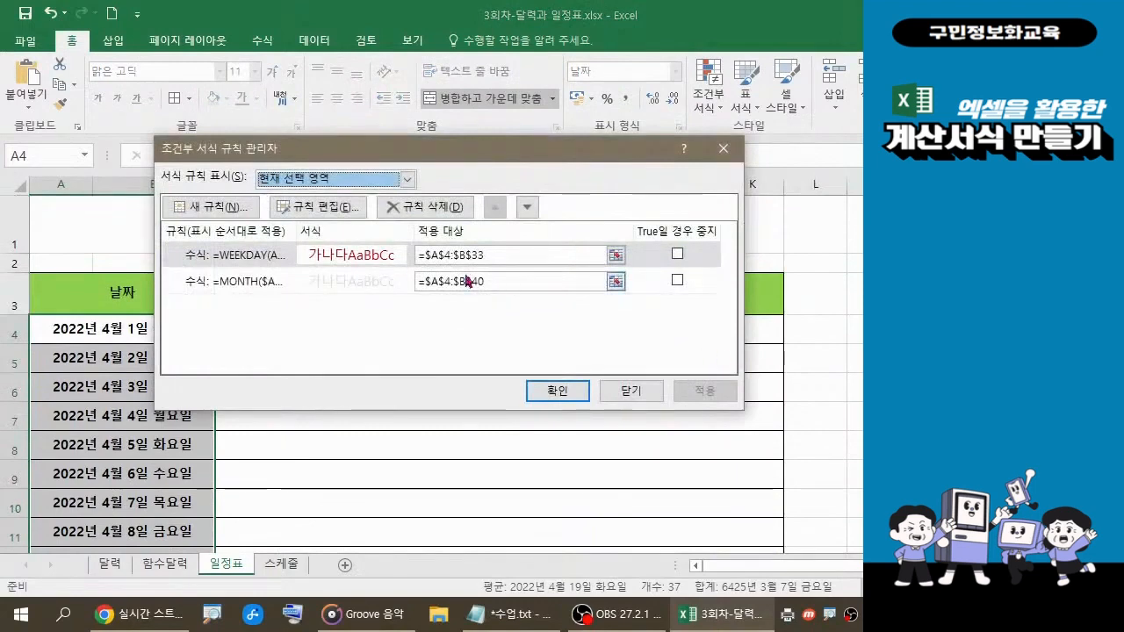
pyautogui.click(325, 208)
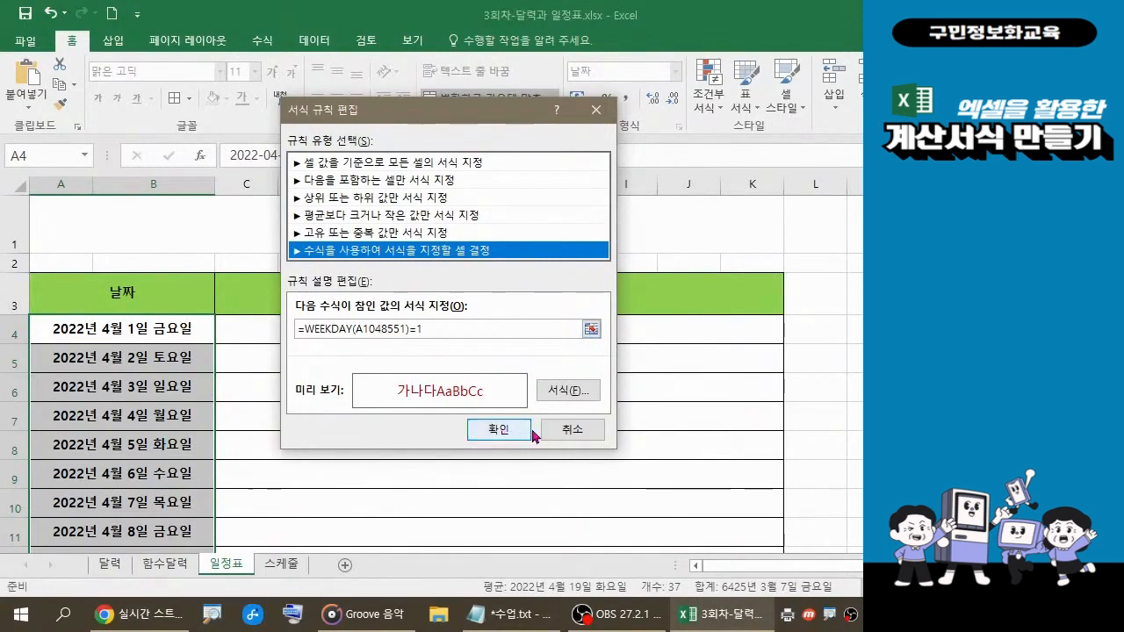
pyautogui.click(566, 436)
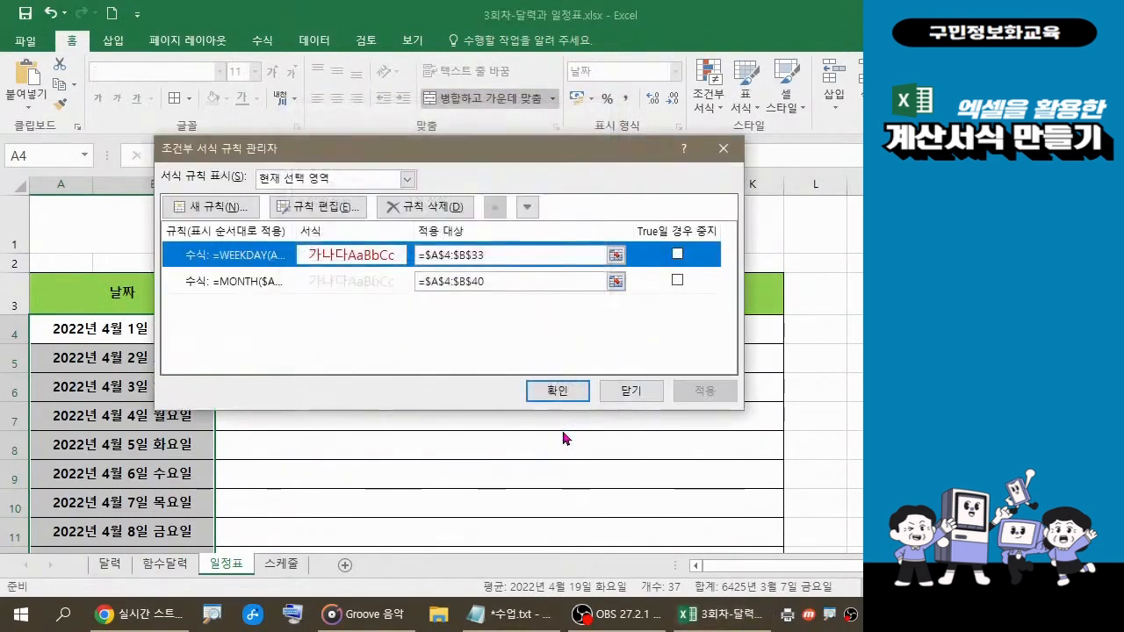
pyautogui.click(563, 394)
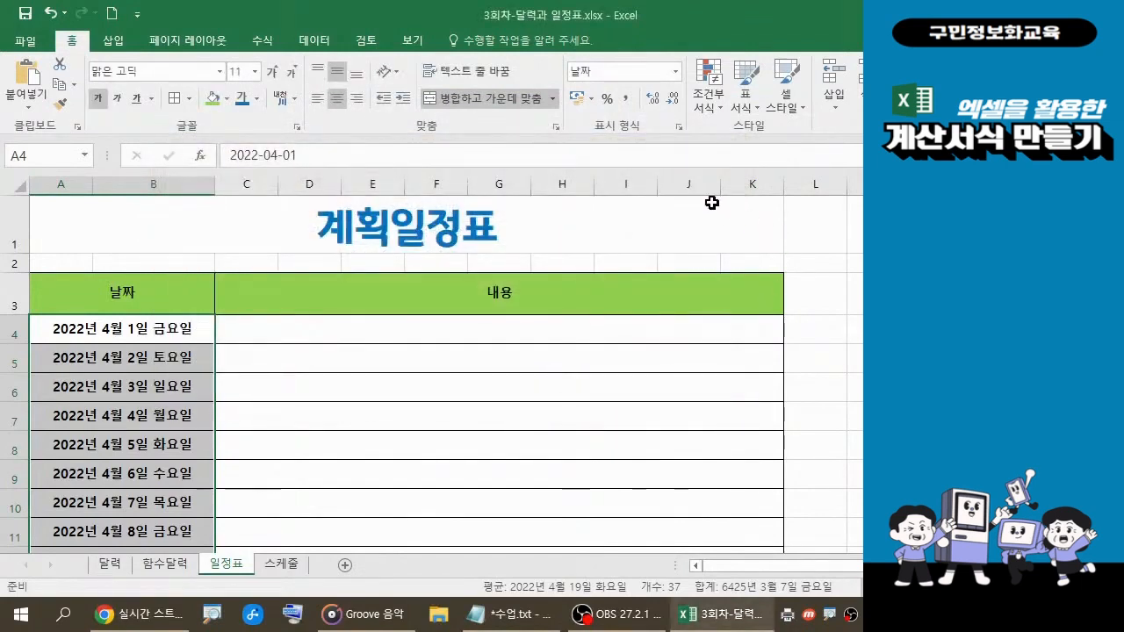
# Start a formula-based conditional formatting rule for the selected dates with =WEEKDAY(A4)=1, using a relative reference to the first date cell
pyautogui.click(718, 109)
pyautogui.click(720, 324)
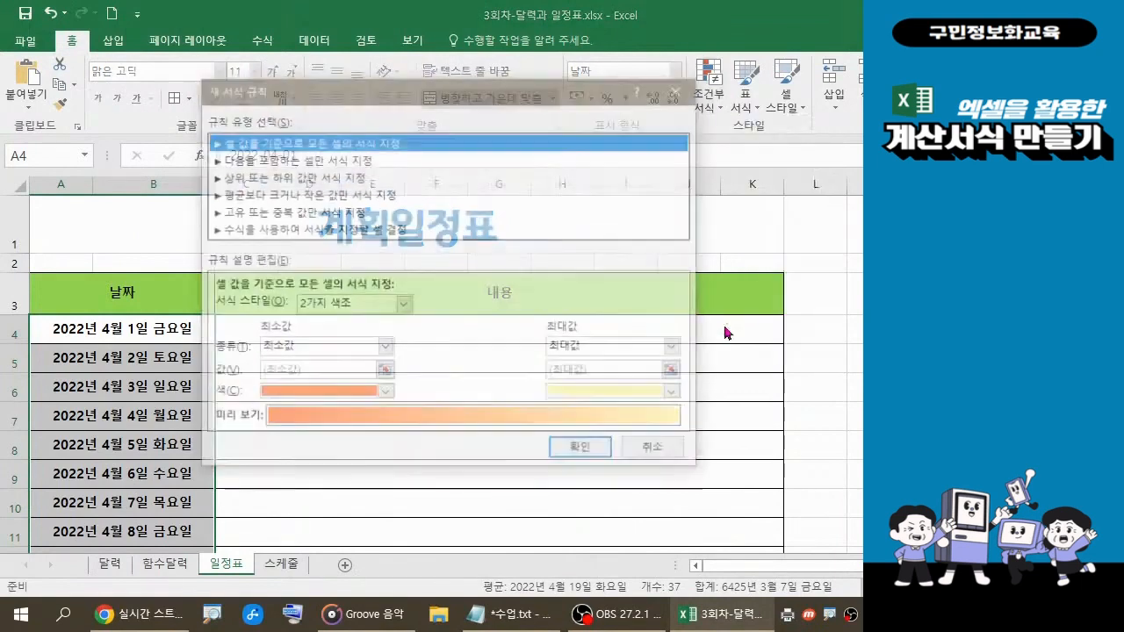
pyautogui.click(417, 229)
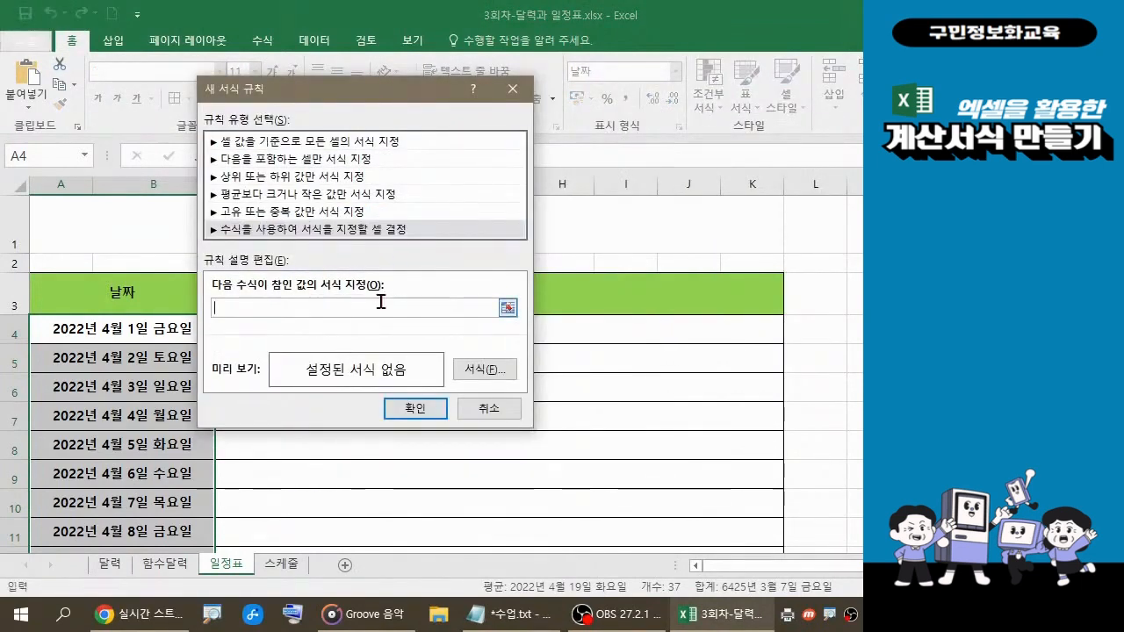
pyautogui.write('=')
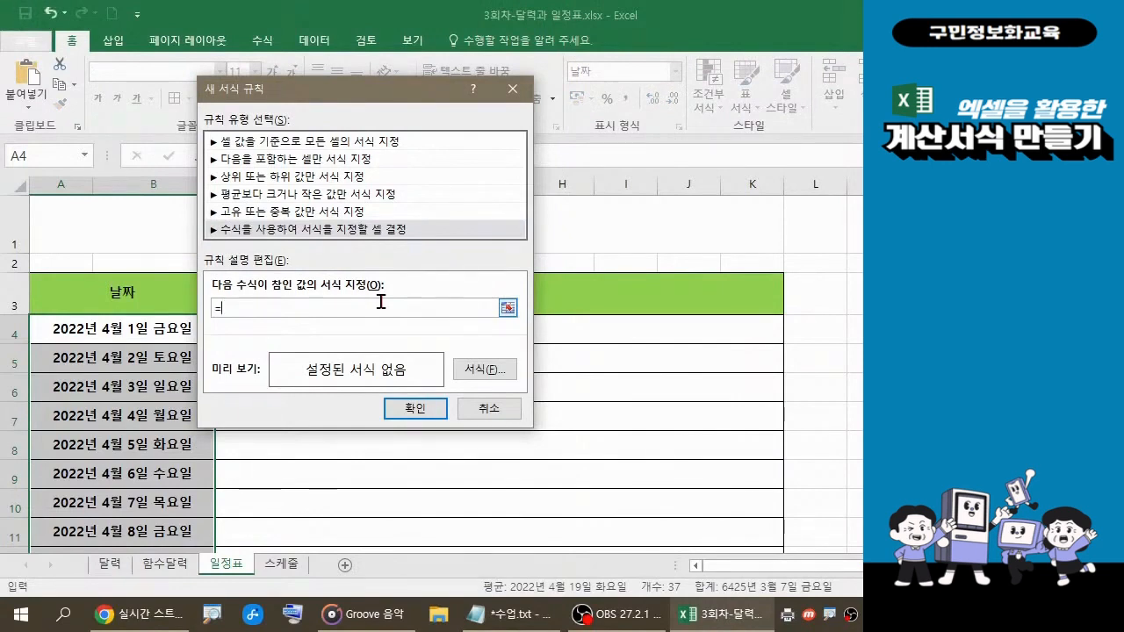
pyautogui.write('WEEKDAY(')
pyautogui.click(140, 330)
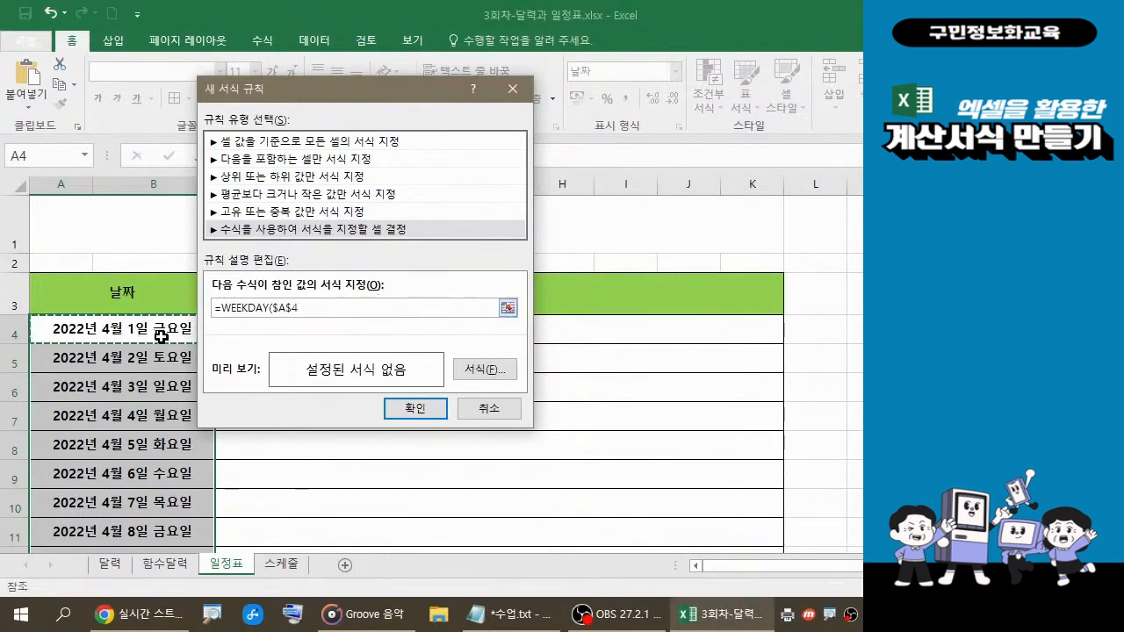
pyautogui.press('F4')
pyautogui.press('F4')
pyautogui.press('F4')
pyautogui.write(')')
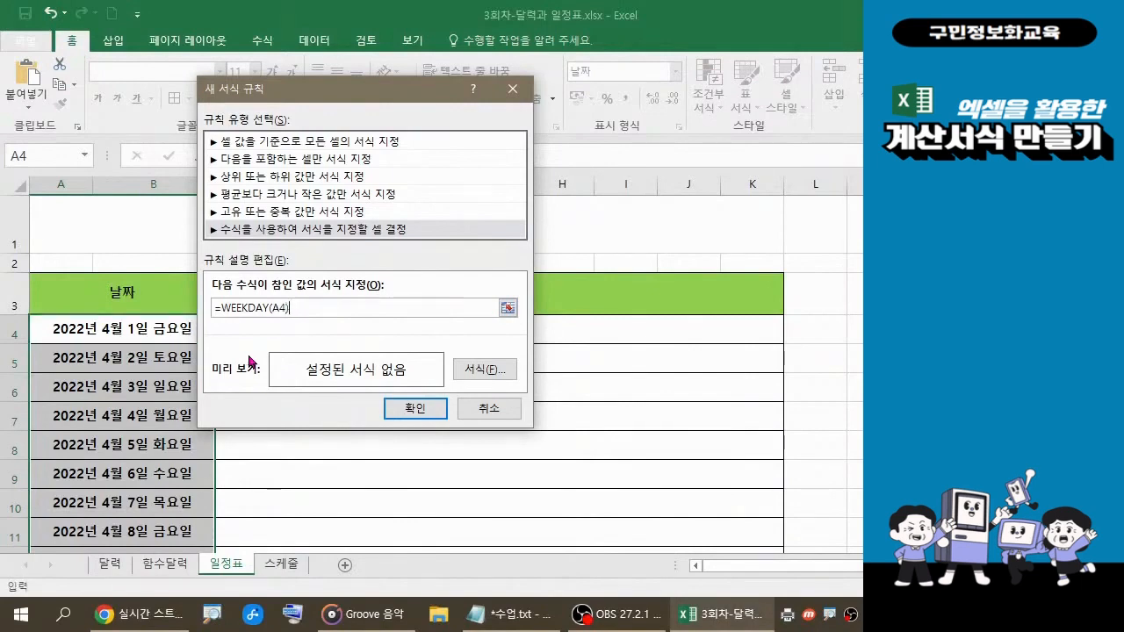
pyautogui.write('=1')
# Set the =WEEKDAY(A4)=1 rule's font color to standard dark red and apply it to the selected dates
pyautogui.click(471, 369)
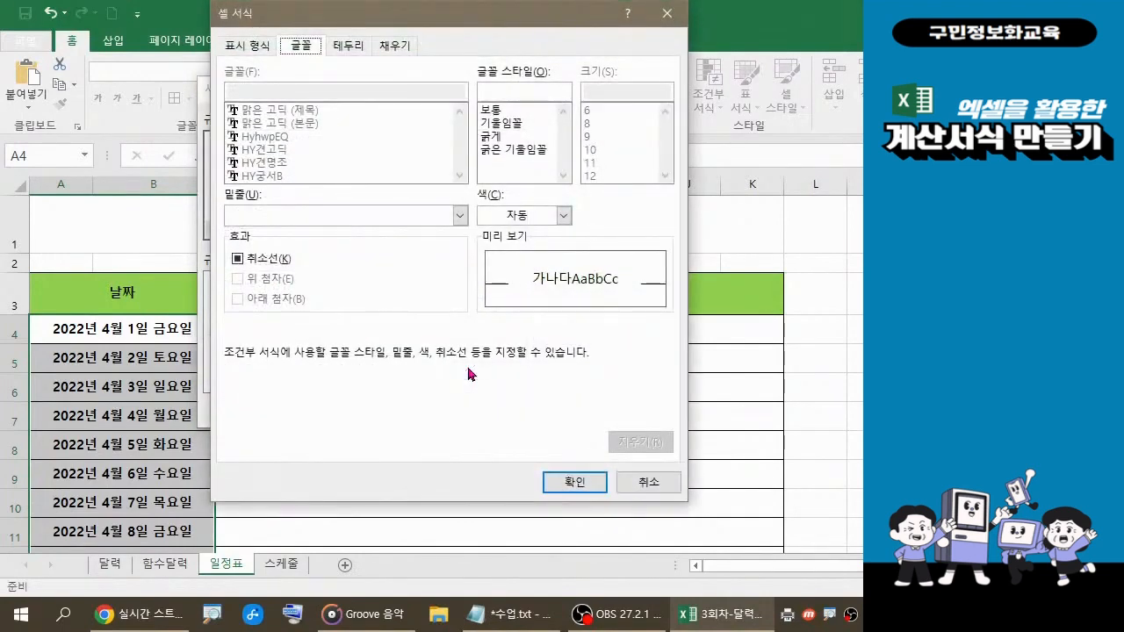
pyautogui.click(564, 216)
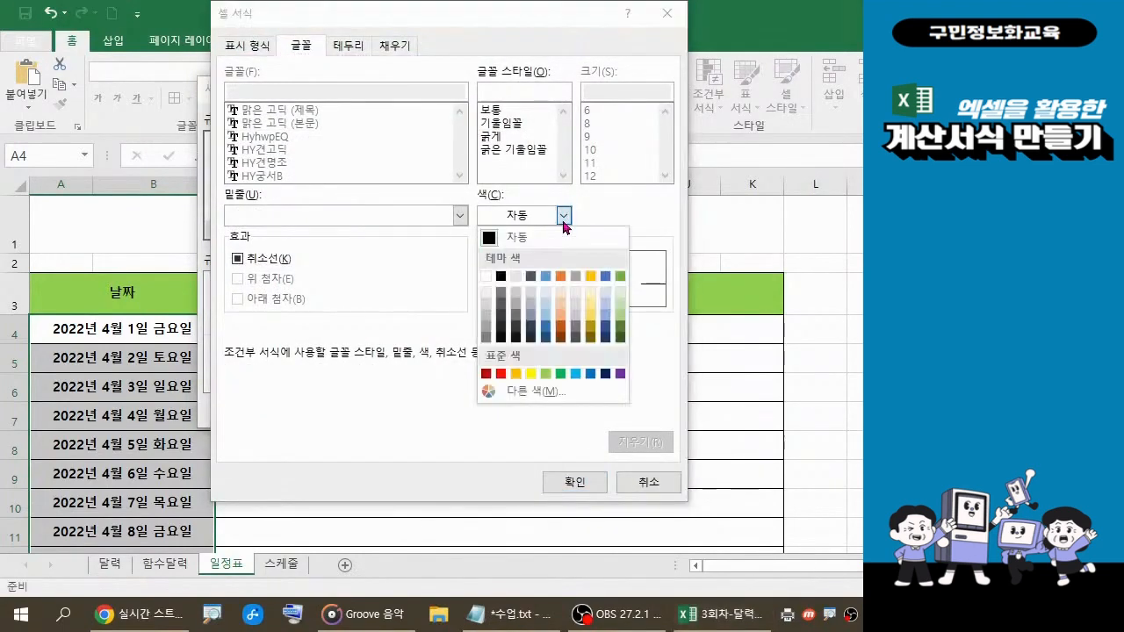
pyautogui.click(485, 378)
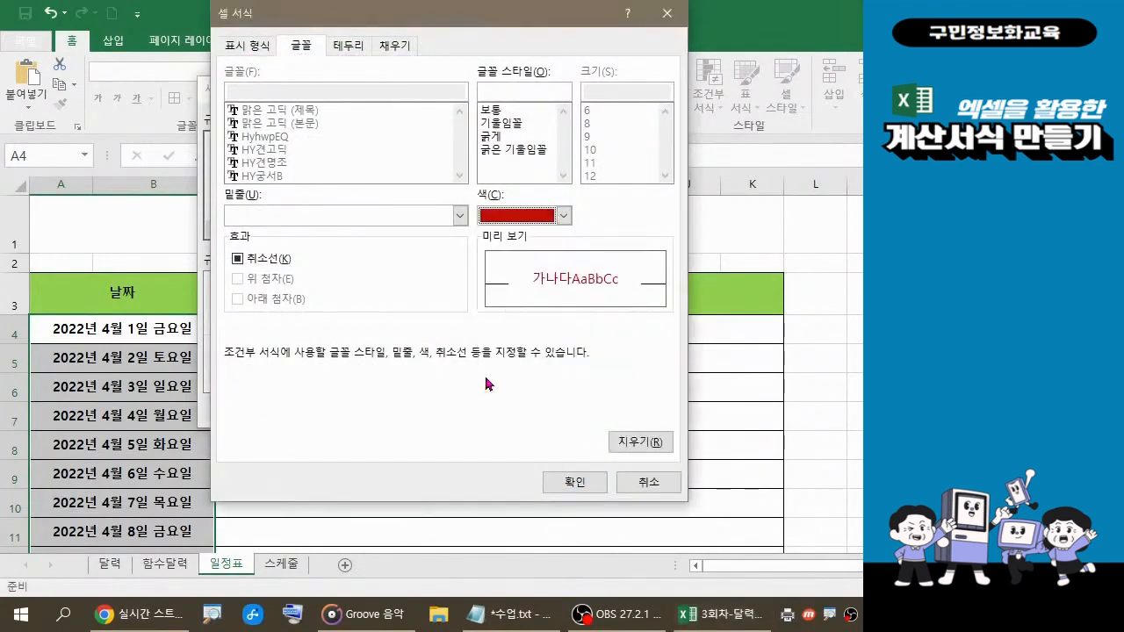
pyautogui.click(575, 485)
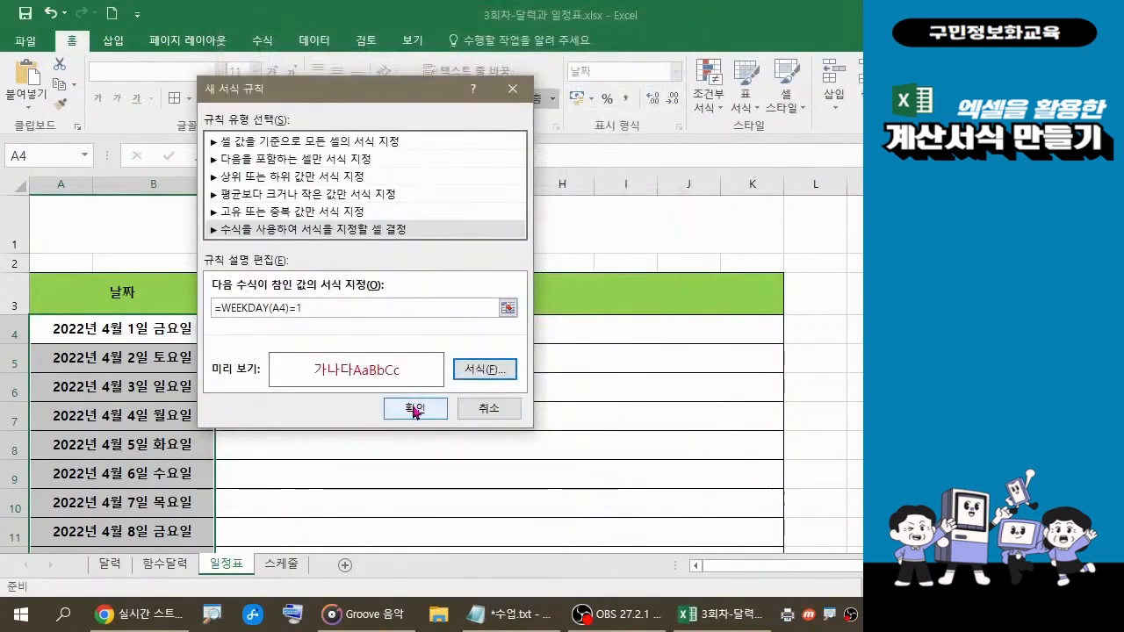
pyautogui.click(415, 409)
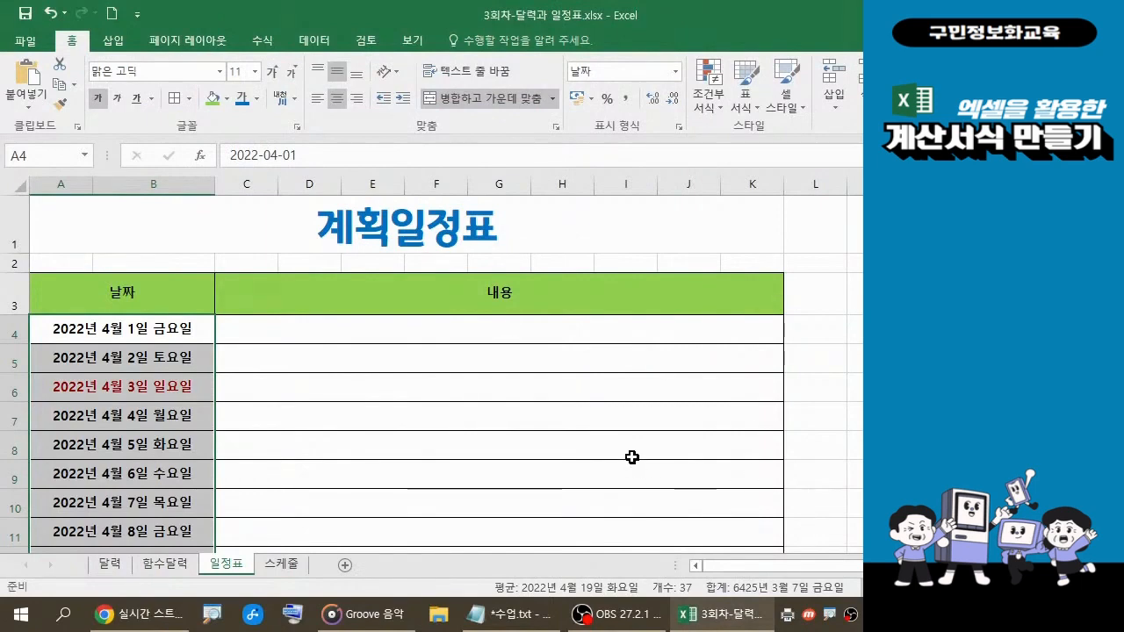
# Check the Sunday font color on every date in the column from row 4 to row 40
pyautogui.scroll(-2, 634, 457)
pyautogui.scroll(-1, 326, 303)
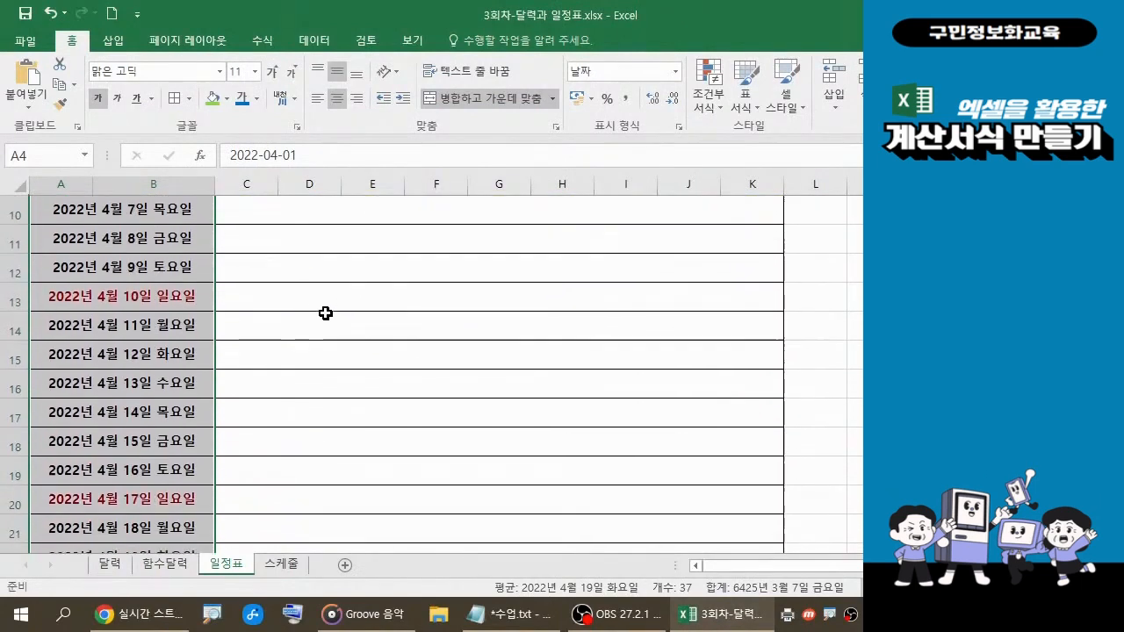
pyautogui.scroll(-2, 325, 320)
pyautogui.scroll(-3, 324, 342)
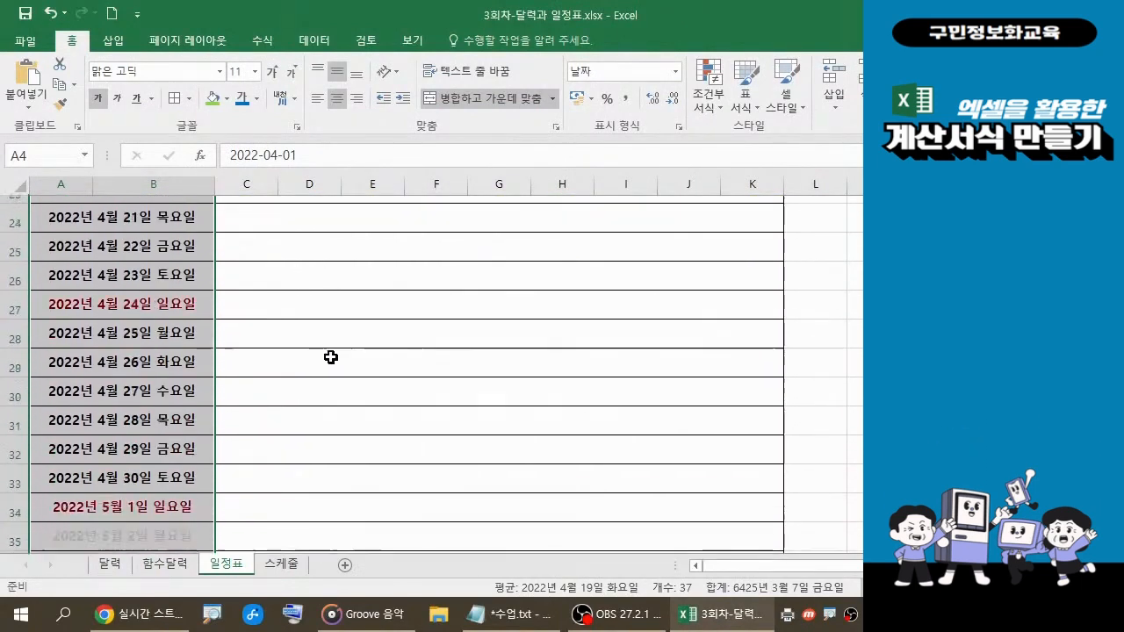
pyautogui.scroll(-2, 331, 358)
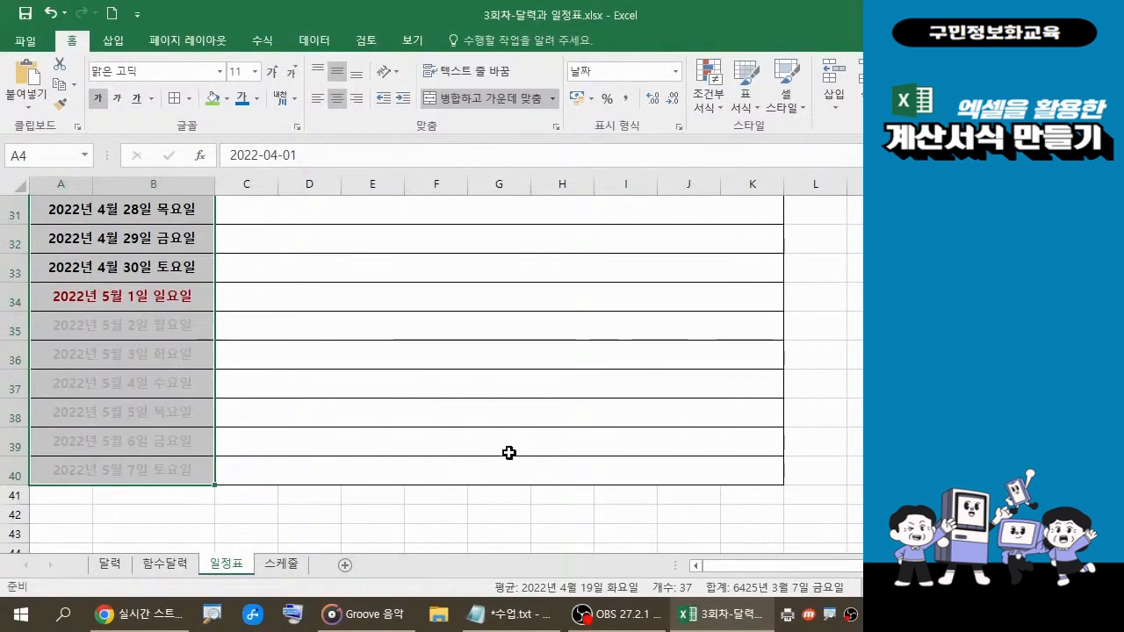
pyautogui.scroll(8, 498, 447)
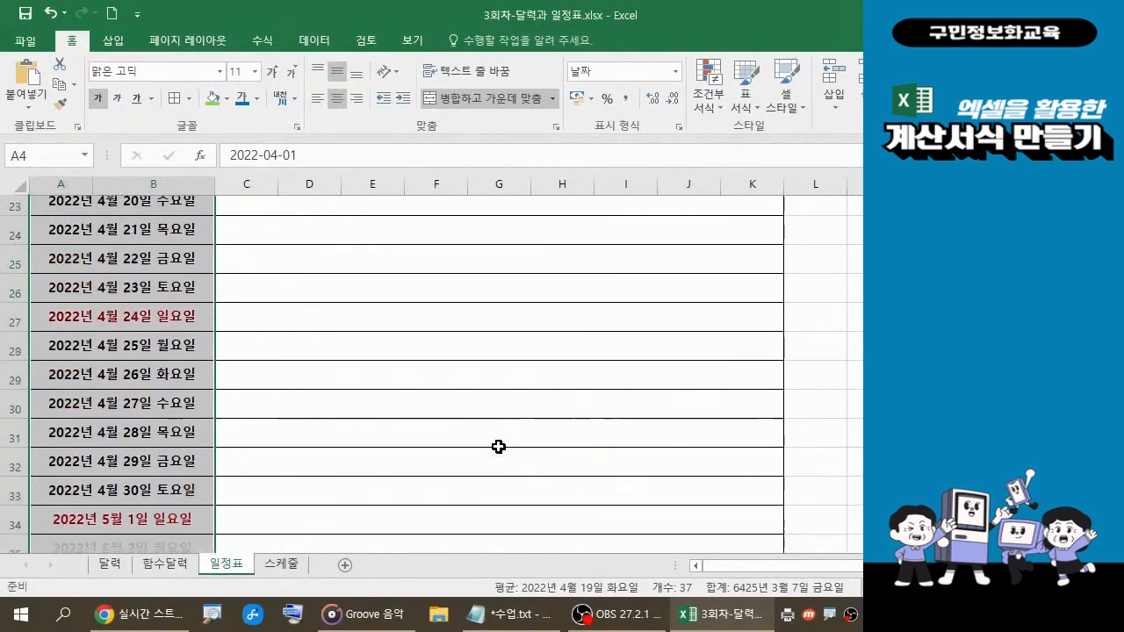
pyautogui.scroll(3, 498, 447)
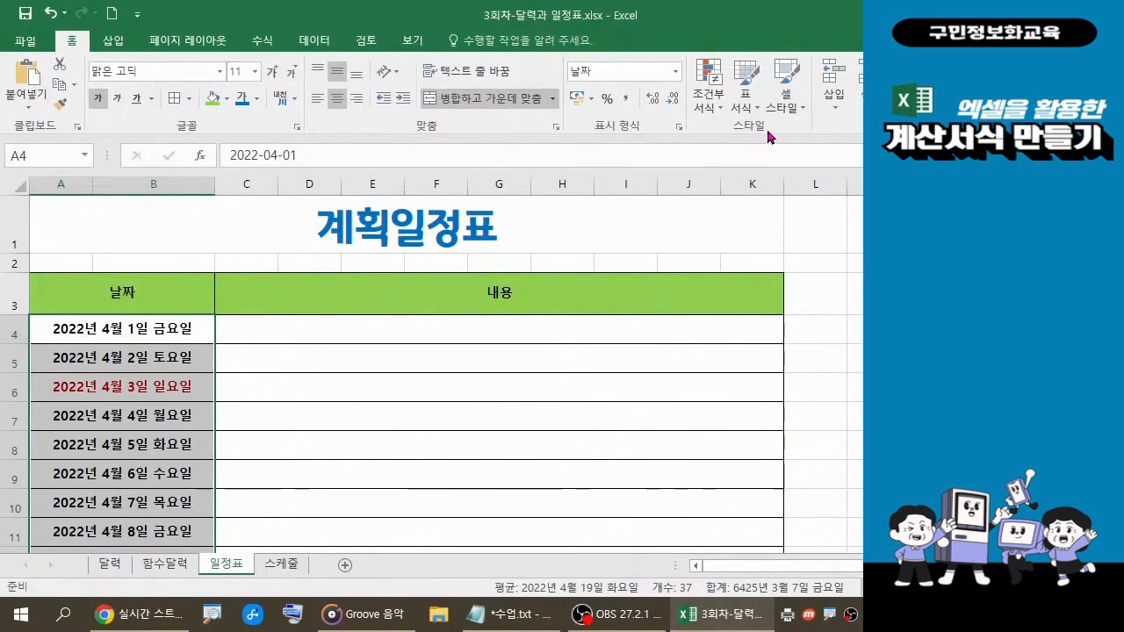
# Start another formula-based rule for the same dates with =WEEKDAY(A4)=7, using a relative cell reference, to target Saturdays
pyautogui.click(724, 116)
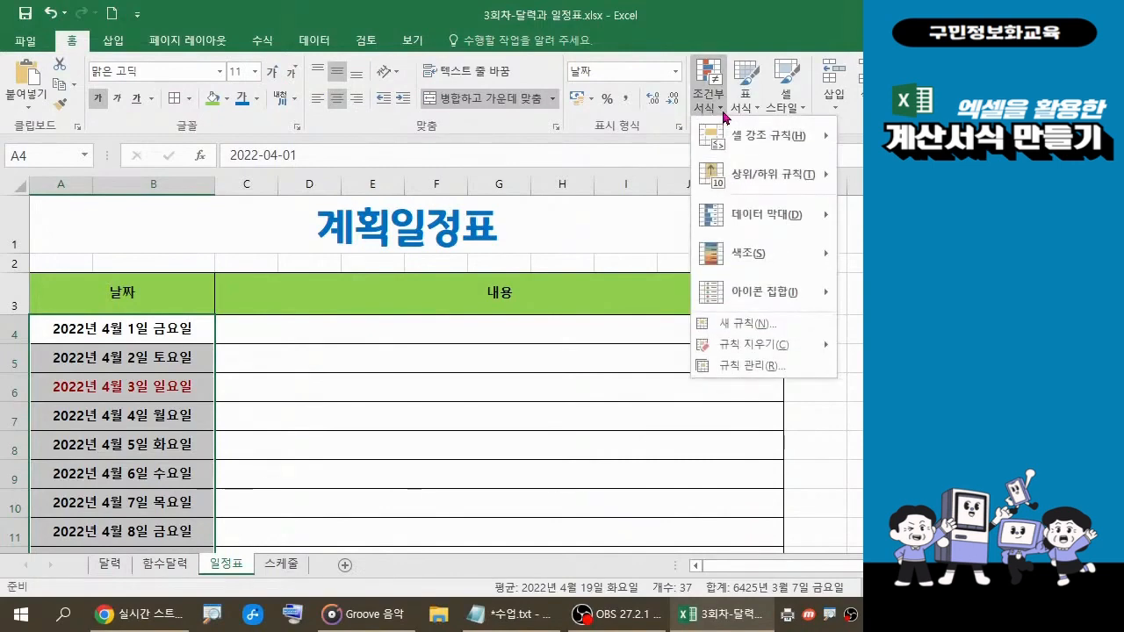
pyautogui.click(740, 323)
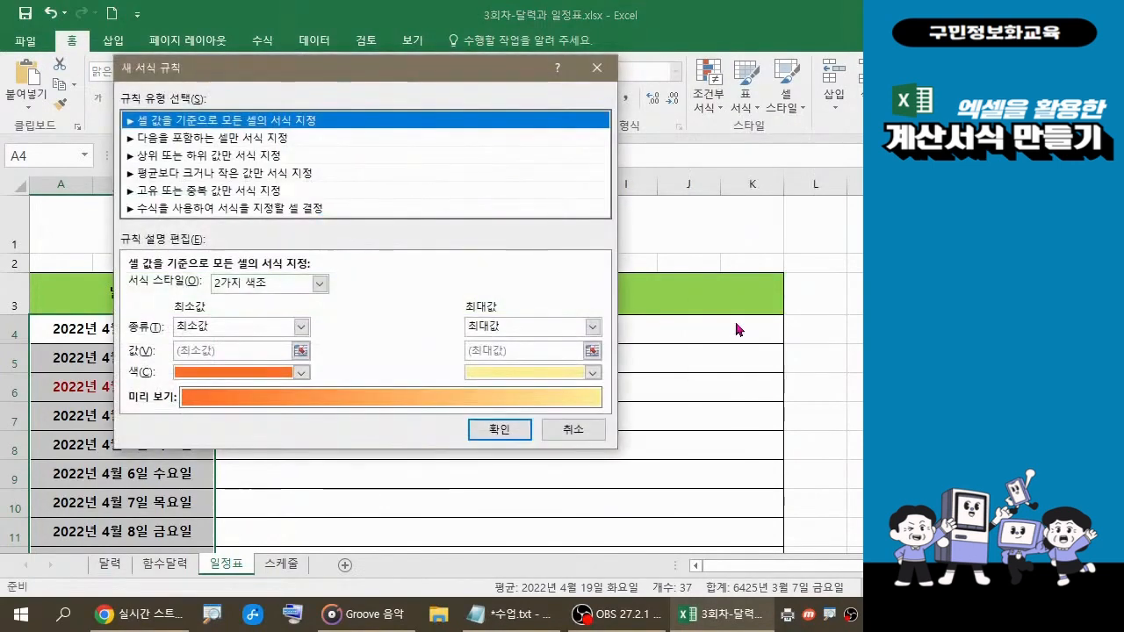
pyautogui.click(364, 209)
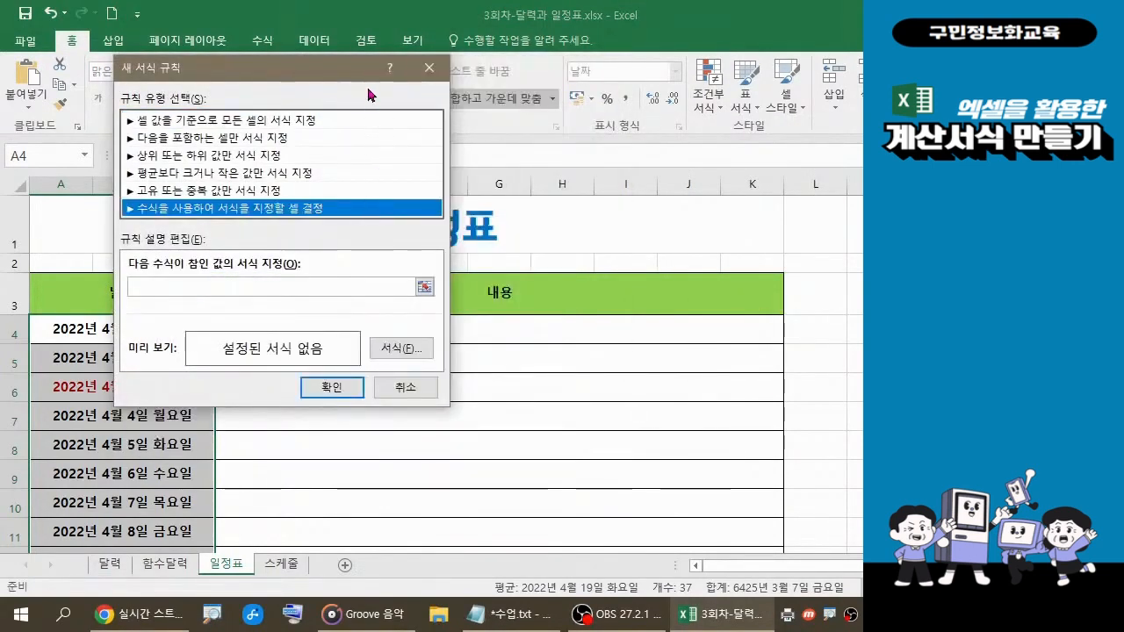
pyautogui.moveTo(352, 72); pyautogui.dragTo(611, 117)
pyautogui.click(475, 326)
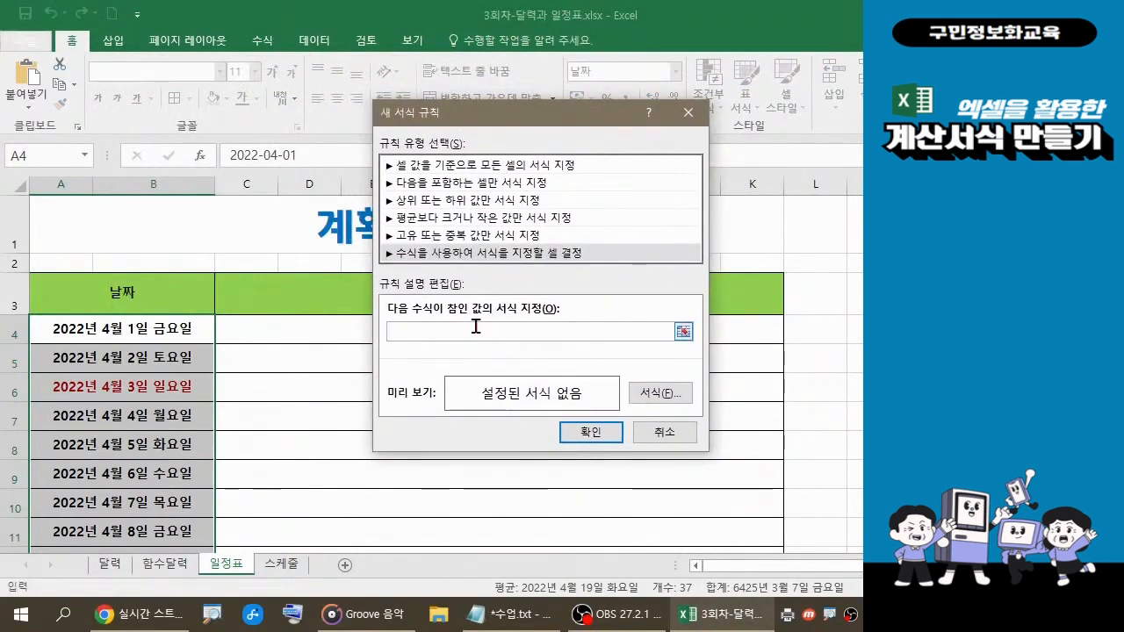
pyautogui.write('=WEEKD')
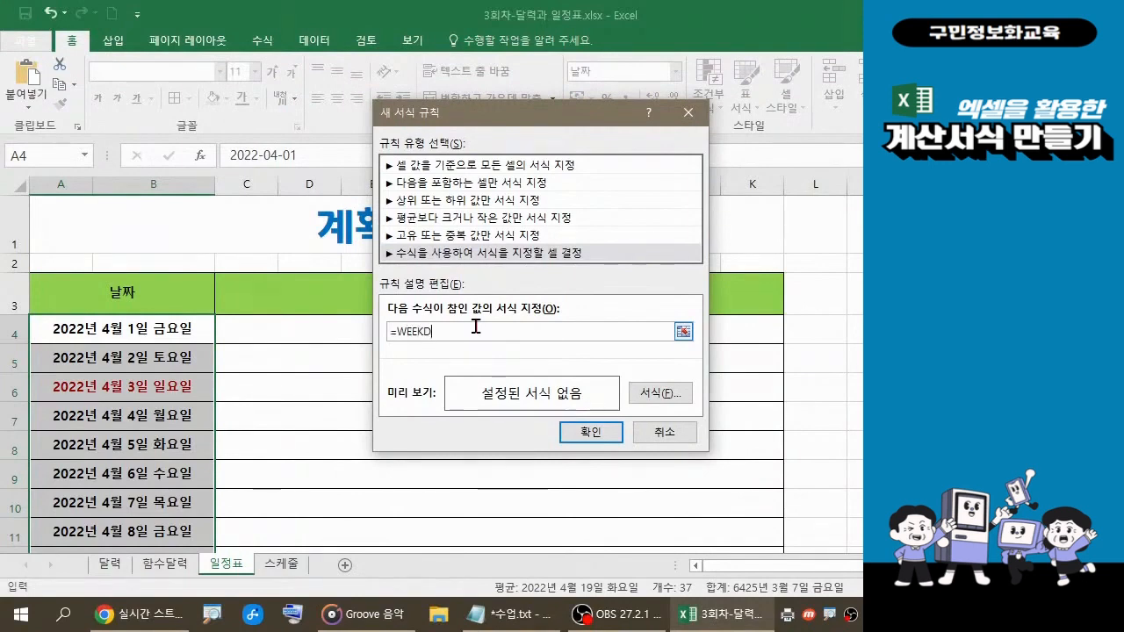
pyautogui.write('AY(')
pyautogui.click(180, 330)
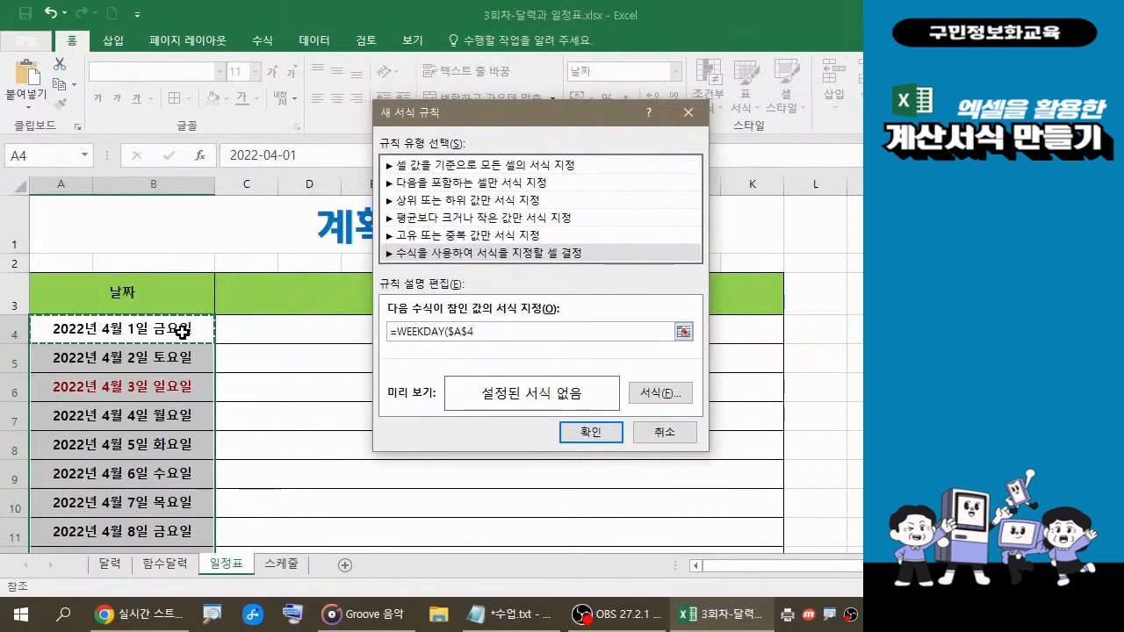
pyautogui.press('F4')
pyautogui.press('F4')
pyautogui.press('F4')
pyautogui.write(')=7')
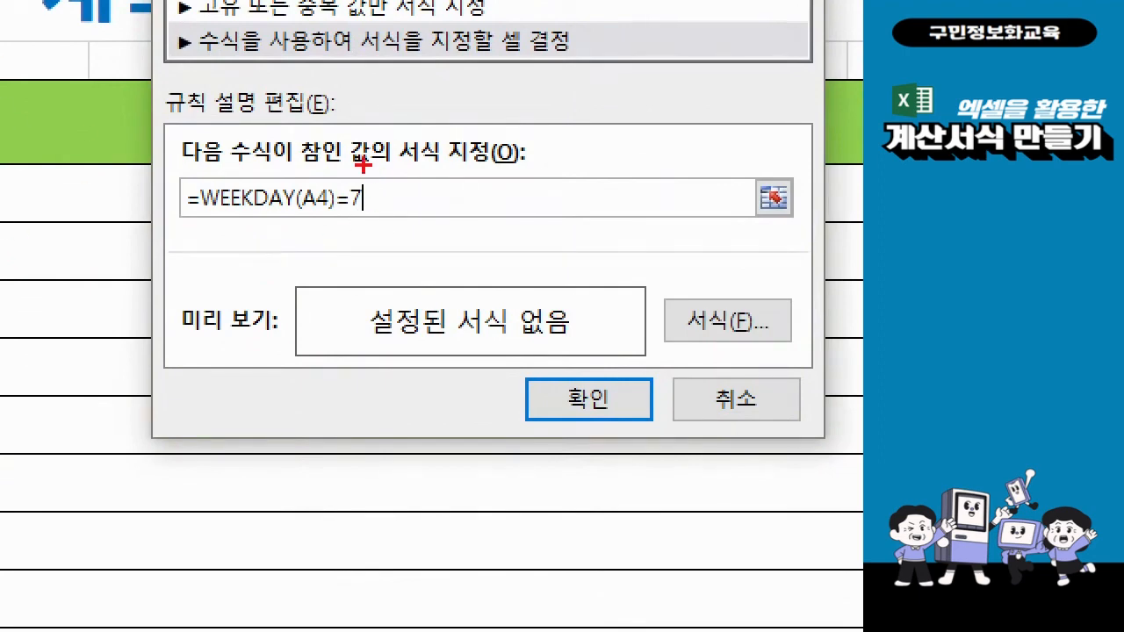
pyautogui.moveTo(164, 173); pyautogui.dragTo(364, 220)
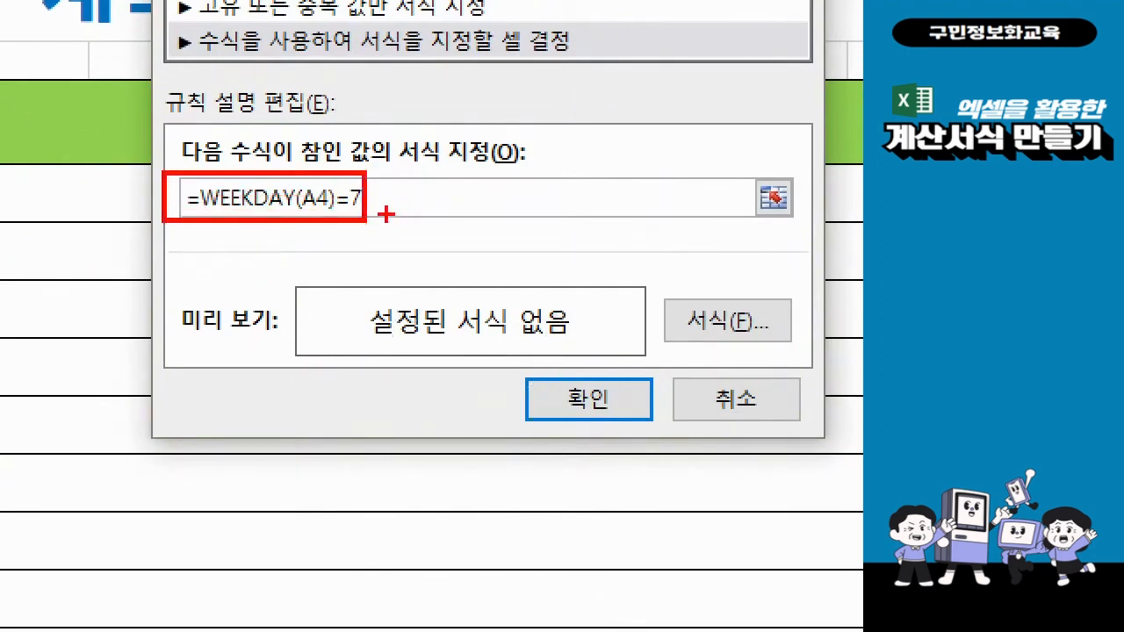
pyautogui.moveTo(381, 207)
pyautogui.mouseDown()
pyautogui.moveTo(418, 231)
pyautogui.moveTo(494, 208)
pyautogui.moveTo(452, 252)
pyautogui.moveTo(501, 253)
pyautogui.moveTo(495, 233)
pyautogui.moveTo(479, 275)
pyautogui.mouseUp()
pyautogui.moveTo(515, 214)
pyautogui.mouseDown()
pyautogui.moveTo(516, 245)
pyautogui.moveTo(550, 216)
pyautogui.moveTo(527, 270)
pyautogui.mouseUp()
pyautogui.moveTo(521, 251); pyautogui.dragTo(545, 250)
pyautogui.moveTo(536, 252)
pyautogui.mouseDown()
pyautogui.moveTo(536, 265)
pyautogui.moveTo(563, 267)
pyautogui.mouseUp()
pyautogui.moveTo(571, 223)
pyautogui.mouseDown()
pyautogui.moveTo(575, 246)
pyautogui.moveTo(556, 220)
pyautogui.moveTo(606, 242)
pyautogui.moveTo(605, 264)
pyautogui.moveTo(582, 271)
pyautogui.moveTo(611, 283)
pyautogui.mouseUp()
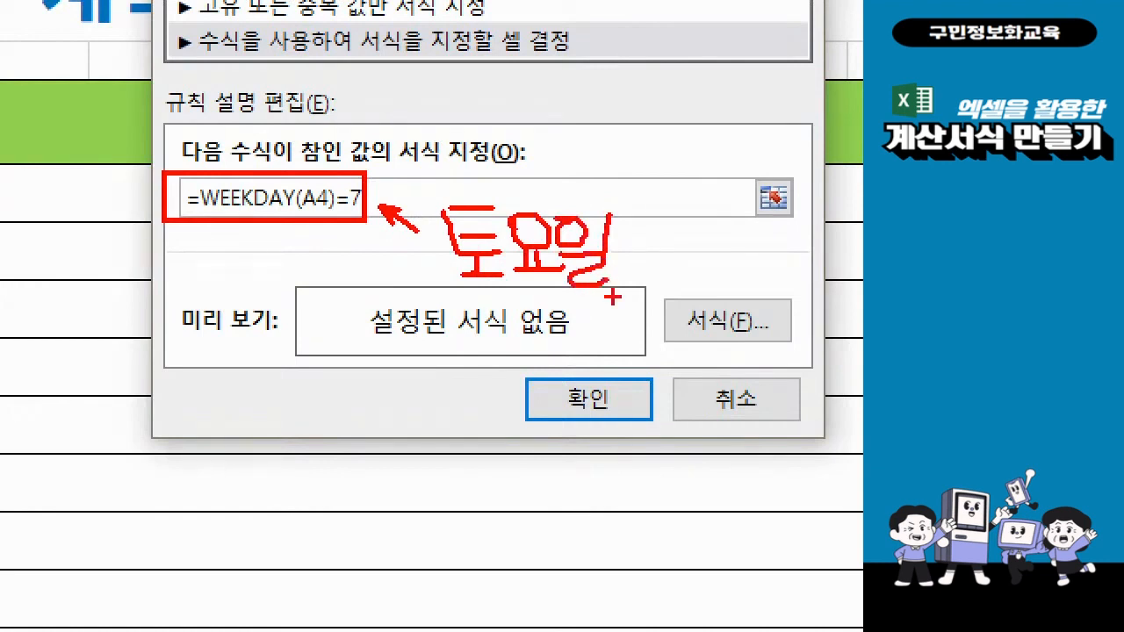
# Set the =WEEKDAY(A4)=7 rule's font color to standard green and apply it to the selected dates
pyautogui.moveTo(725, 350)
pyautogui.mouseDown()
pyautogui.moveTo(636, 288)
pyautogui.moveTo(729, 307)
pyautogui.moveTo(724, 335)
pyautogui.mouseUp()
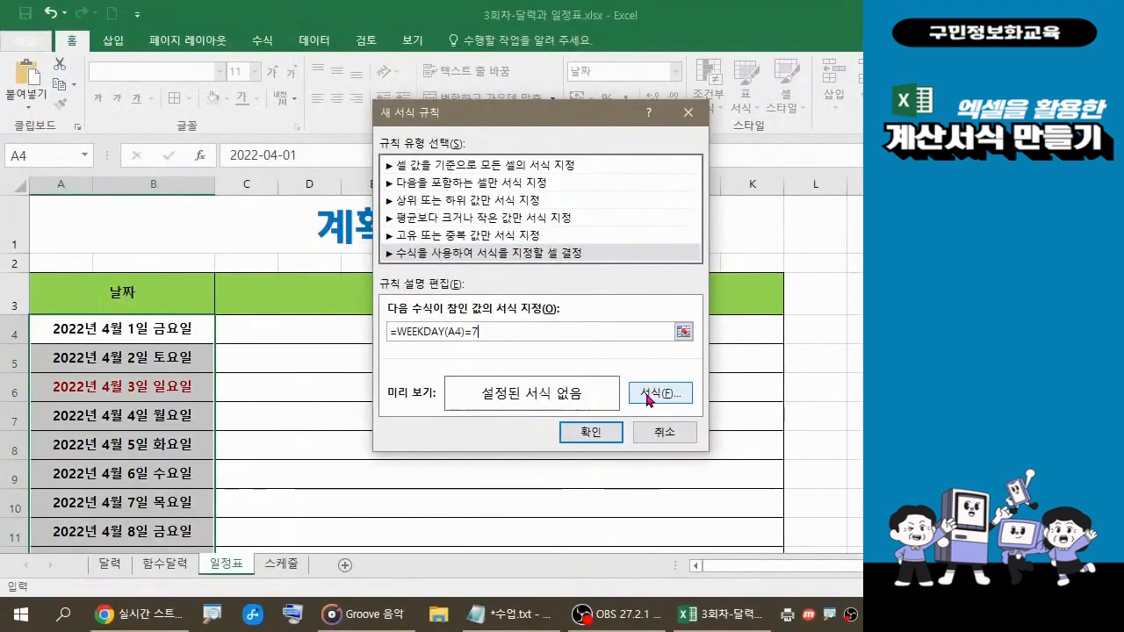
pyautogui.click(649, 394)
pyautogui.click(481, 217)
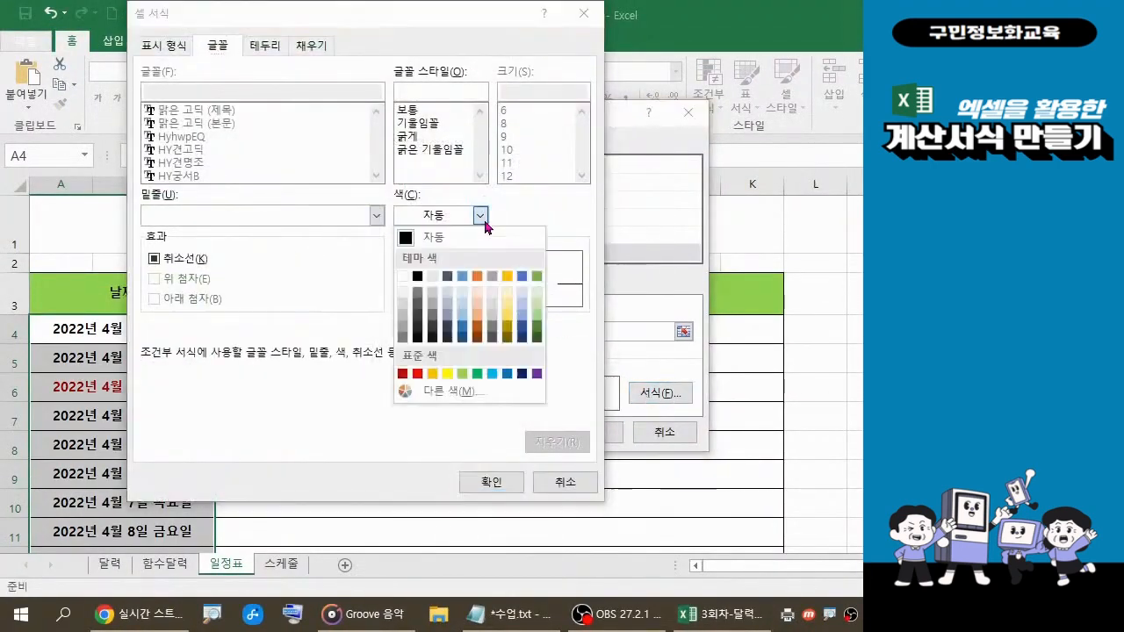
pyautogui.click(478, 374)
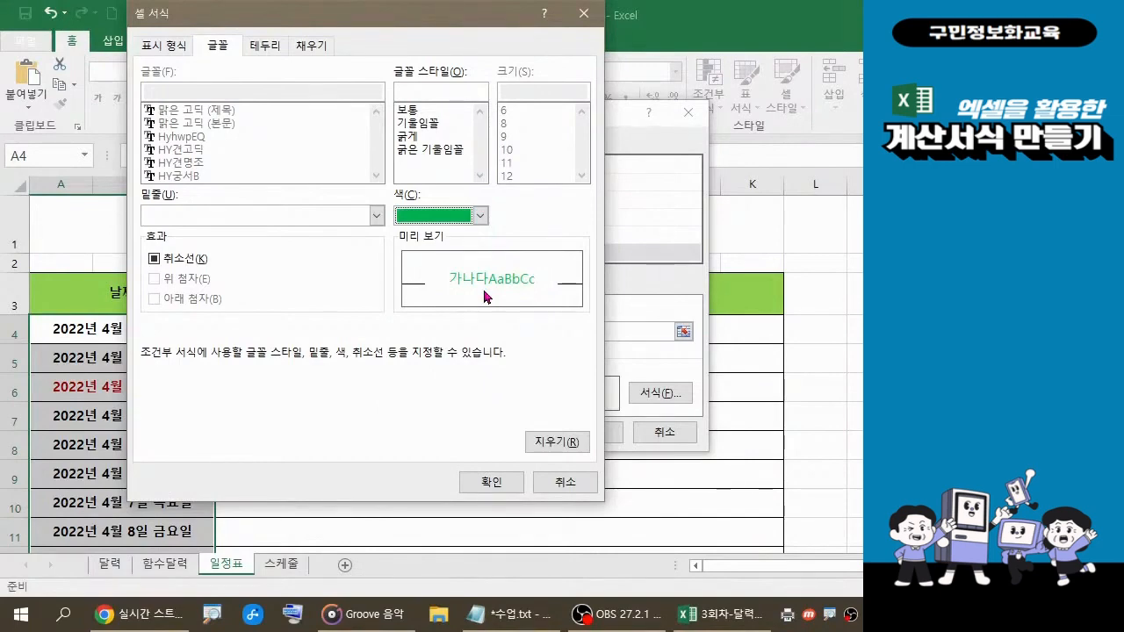
pyautogui.click(498, 482)
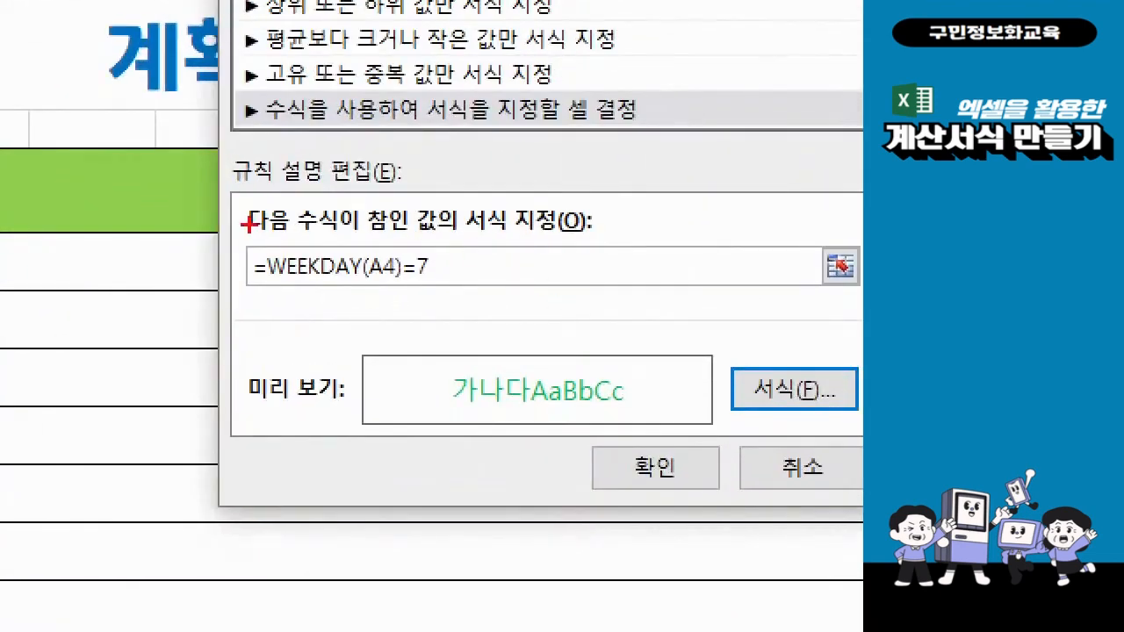
pyautogui.moveTo(212, 230)
pyautogui.mouseDown()
pyautogui.moveTo(329, 281)
pyautogui.moveTo(444, 294)
pyautogui.mouseUp()
pyautogui.moveTo(420, 358); pyautogui.dragTo(630, 411)
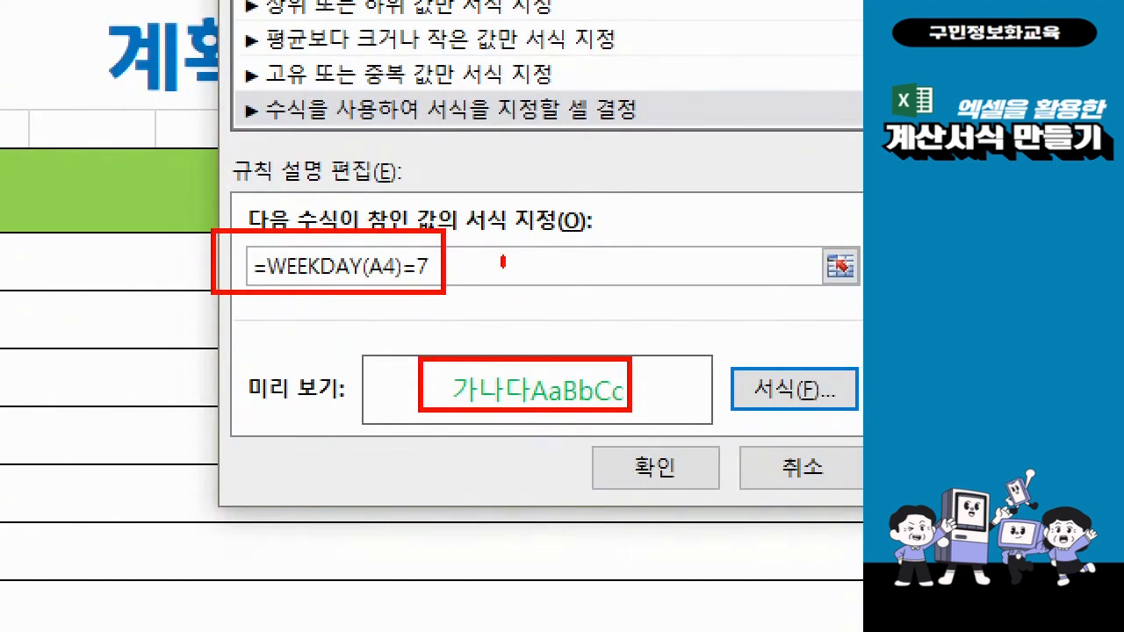
pyautogui.moveTo(500, 298); pyautogui.dragTo(543, 303)
pyautogui.moveTo(674, 380)
pyautogui.mouseDown()
pyautogui.moveTo(660, 406)
pyautogui.moveTo(706, 420)
pyautogui.mouseUp()
pyautogui.moveTo(678, 480)
pyautogui.mouseDown()
pyautogui.moveTo(670, 485)
pyautogui.moveTo(676, 448)
pyautogui.moveTo(683, 499)
pyautogui.mouseUp()
pyautogui.press('Escape')
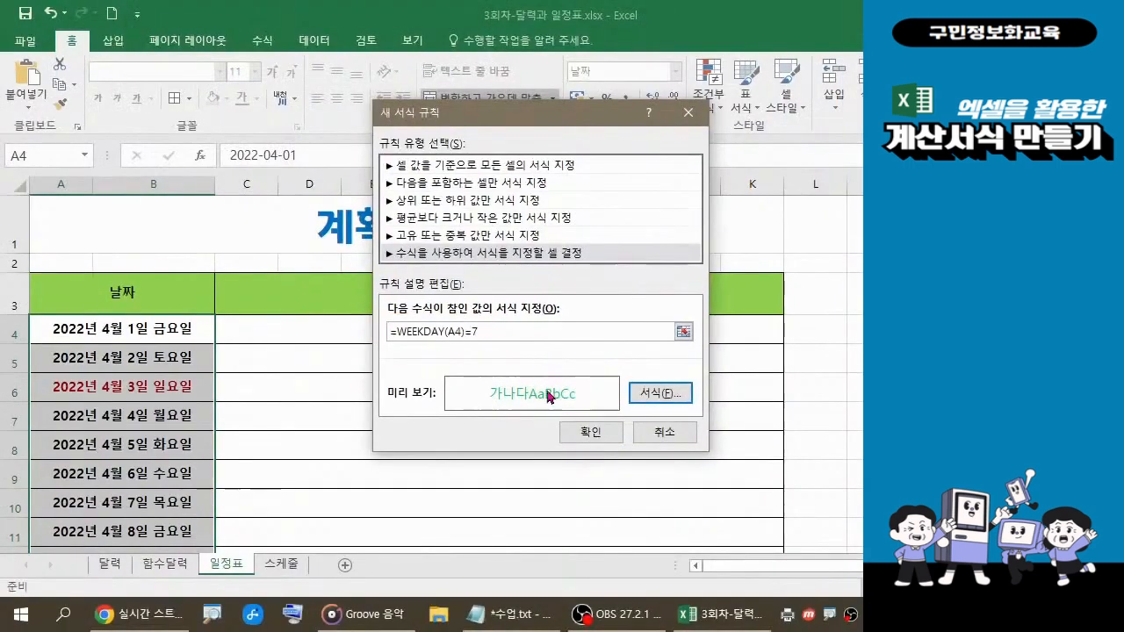
pyautogui.press('ctrl')
pyautogui.click(589, 433)
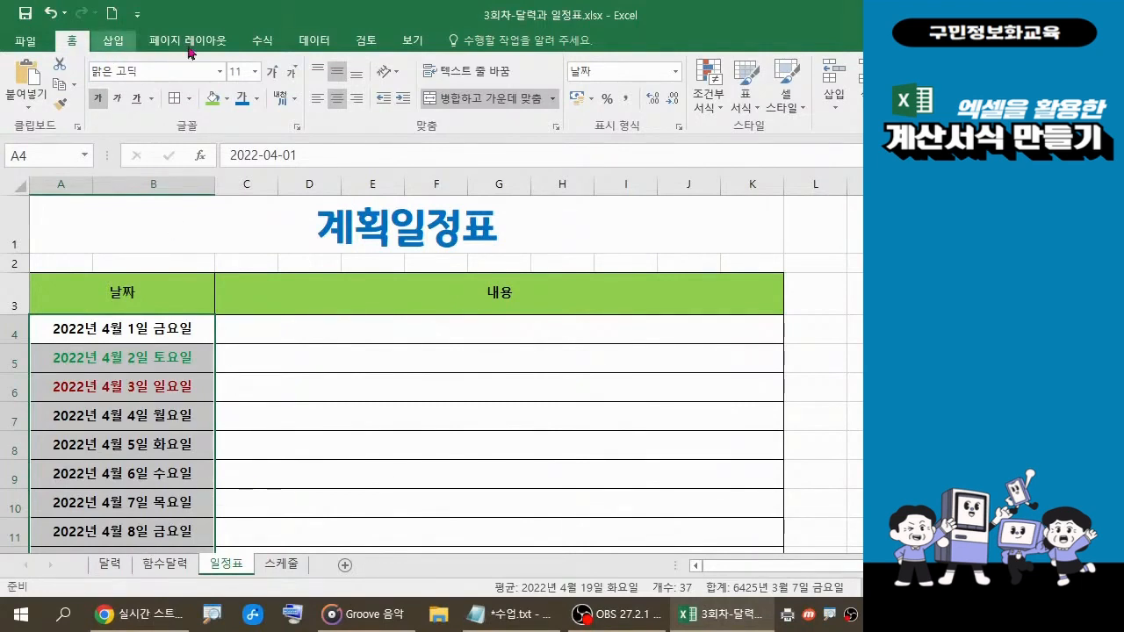
# Start another formula-based rule for the same dates with =WEEKDAY(A4)=4, using a relative cell reference, to target Wednesdays
pyautogui.click(720, 110)
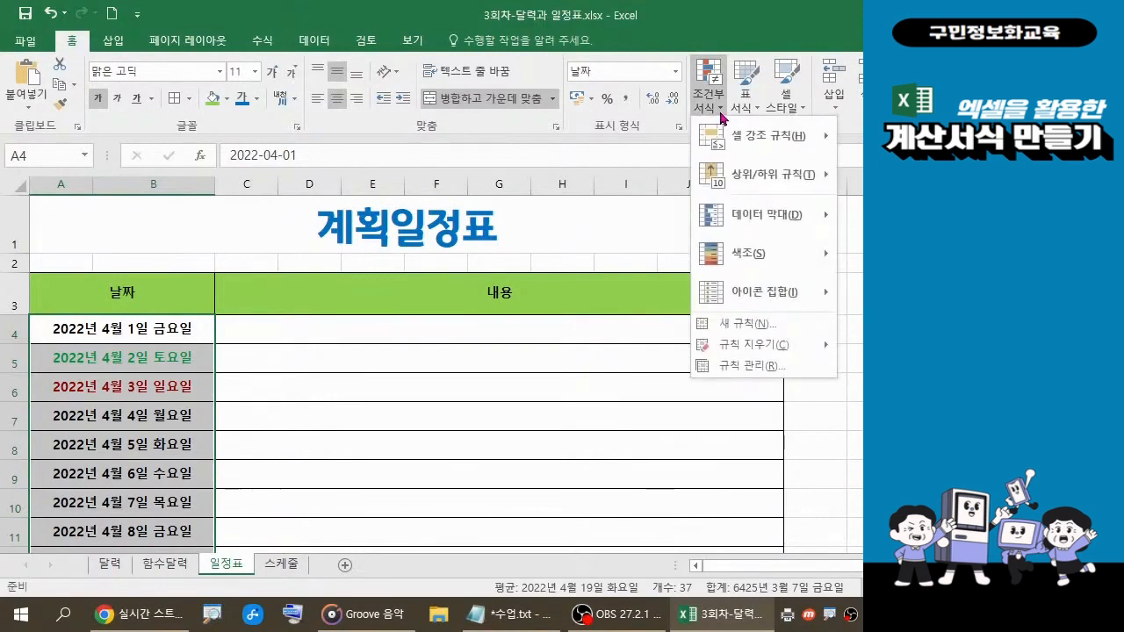
pyautogui.click(737, 325)
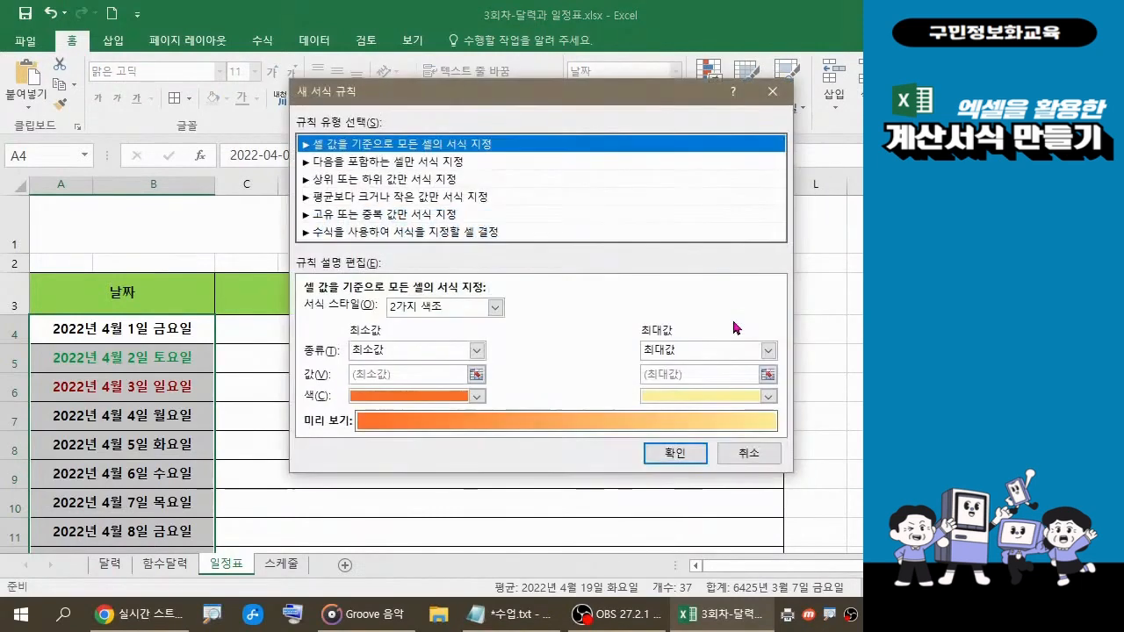
pyautogui.click(463, 234)
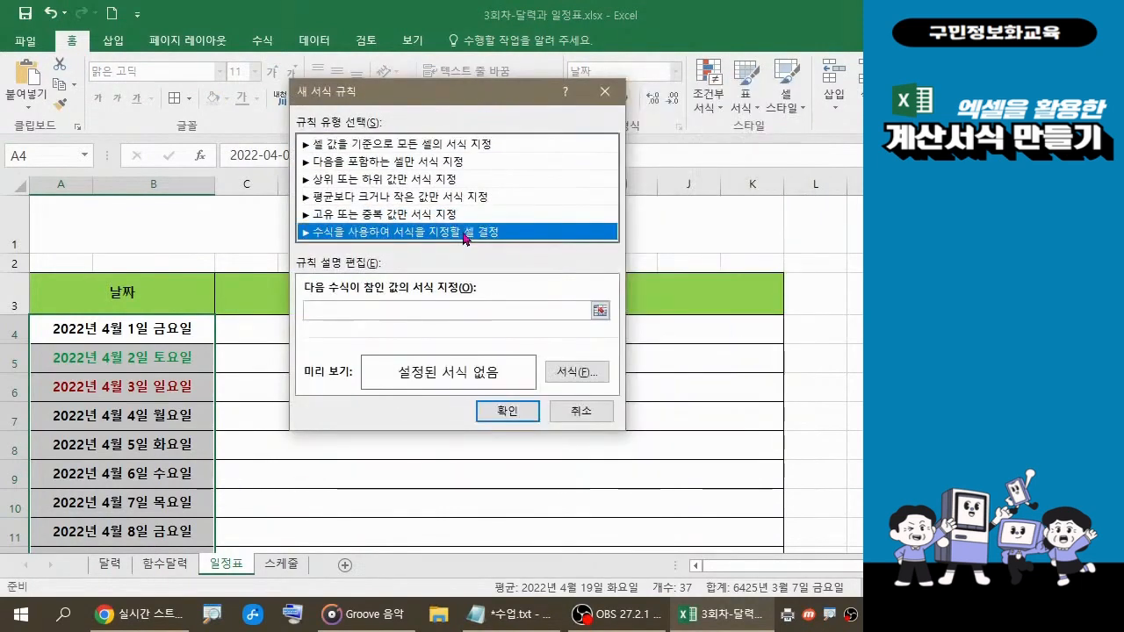
pyautogui.click(357, 310)
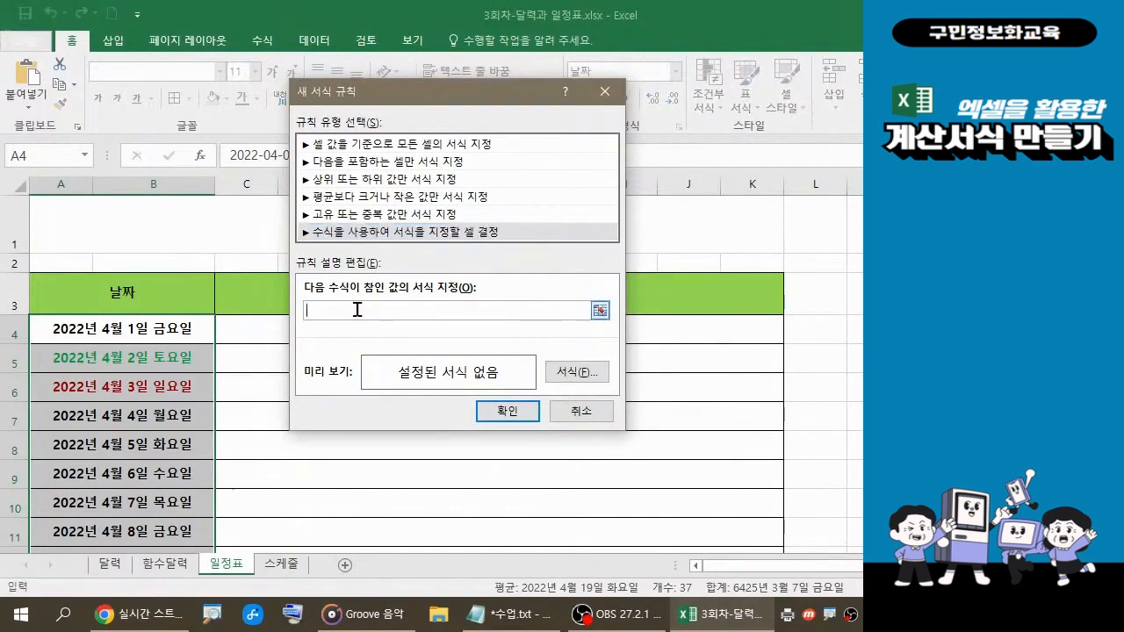
pyautogui.write('=WEEKDAY(')
pyautogui.click(169, 326)
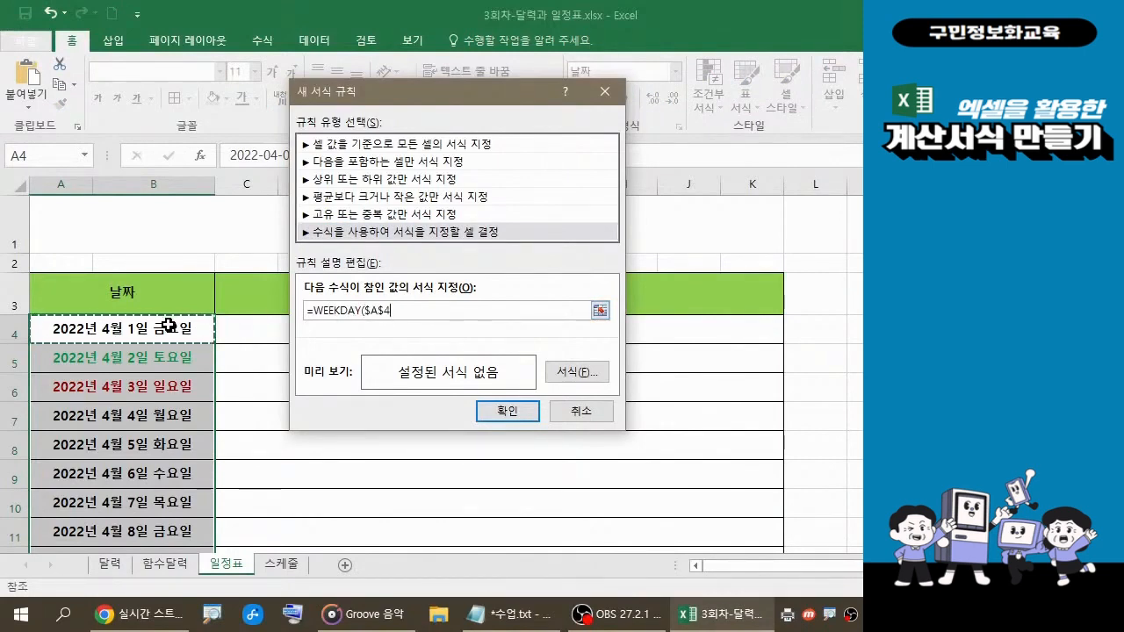
pyautogui.press('F4')
pyautogui.press('F4')
pyautogui.press('F4')
pyautogui.write(')=')
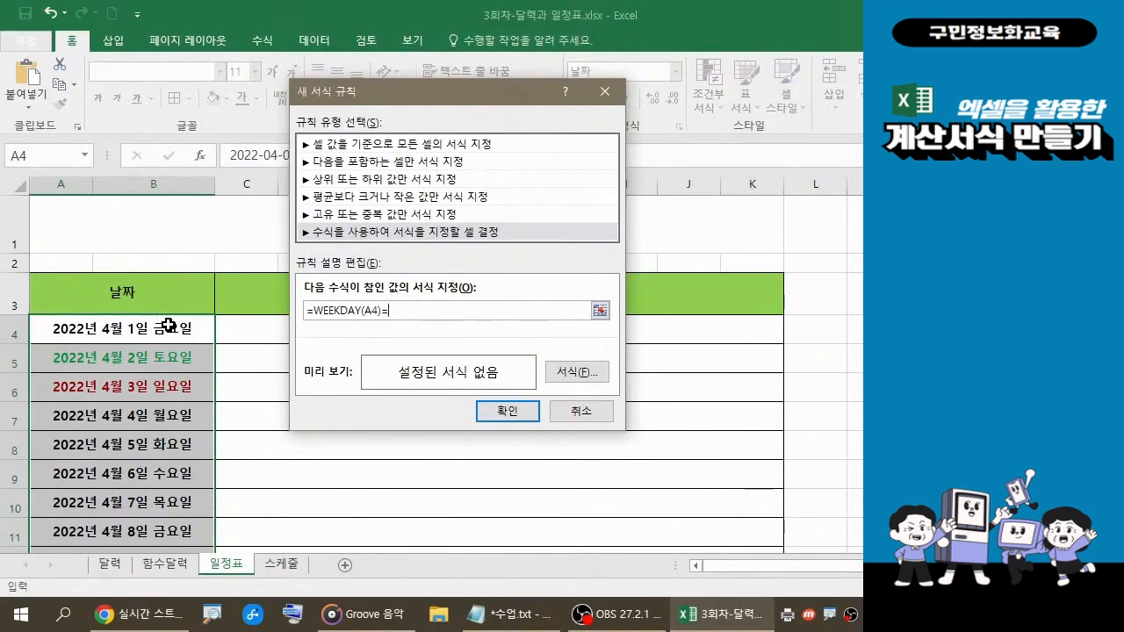
pyautogui.write('4')
# Set the =WEEKDAY(A4)=4 rule's font color to standard yellow, apply it to the selected dates and check the Wednesdays down the column
pyautogui.click(572, 379)
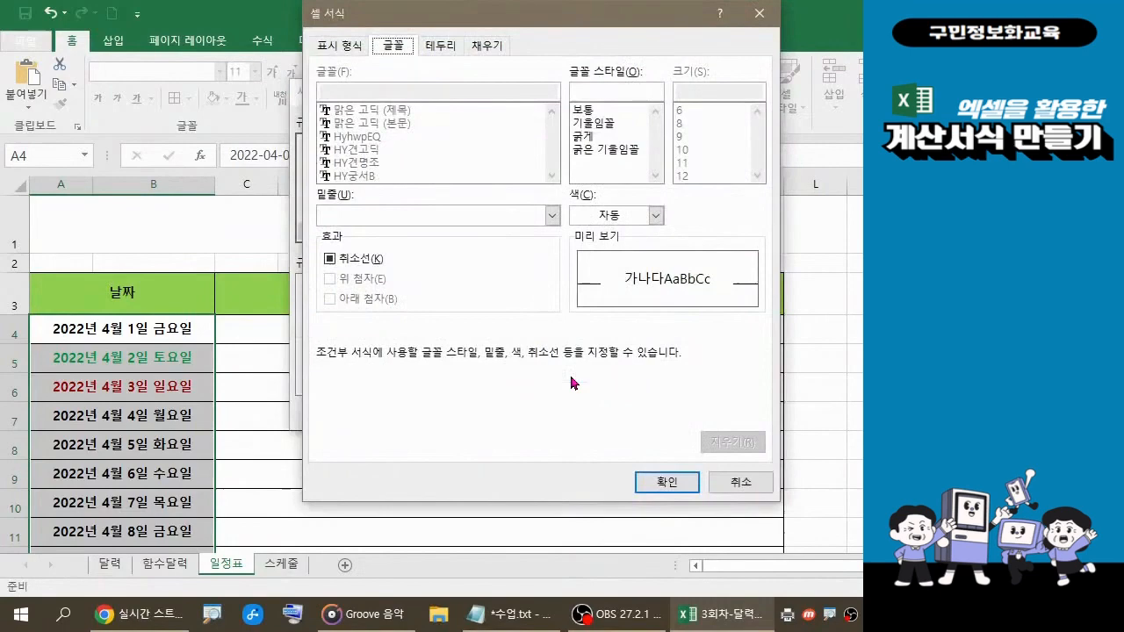
pyautogui.click(656, 217)
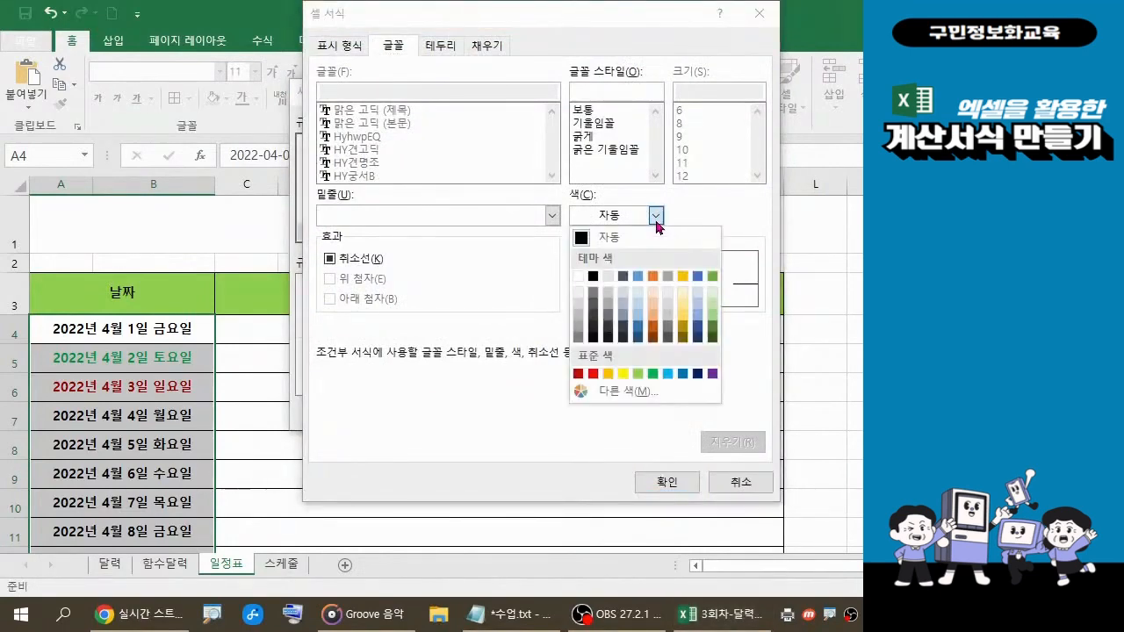
pyautogui.click(624, 375)
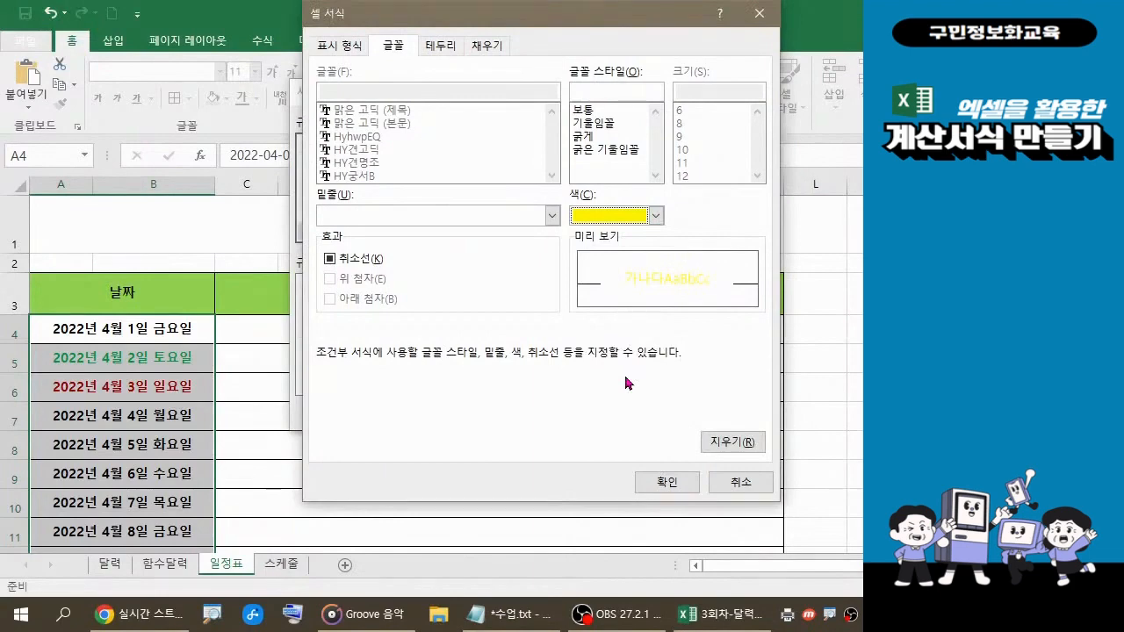
pyautogui.click(667, 482)
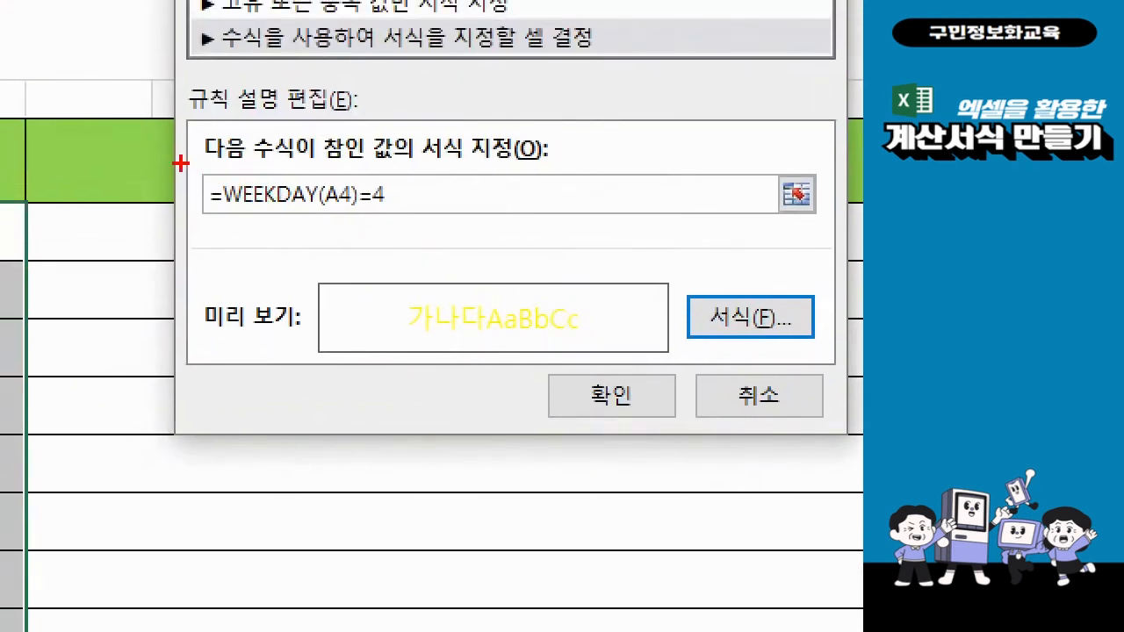
pyautogui.moveTo(180, 163)
pyautogui.mouseDown()
pyautogui.moveTo(404, 224)
pyautogui.moveTo(431, 238)
pyautogui.moveTo(450, 272)
pyautogui.mouseUp()
pyautogui.moveTo(502, 244)
pyautogui.mouseDown()
pyautogui.moveTo(514, 221)
pyautogui.moveTo(534, 235)
pyautogui.moveTo(551, 260)
pyautogui.moveTo(531, 283)
pyautogui.mouseUp()
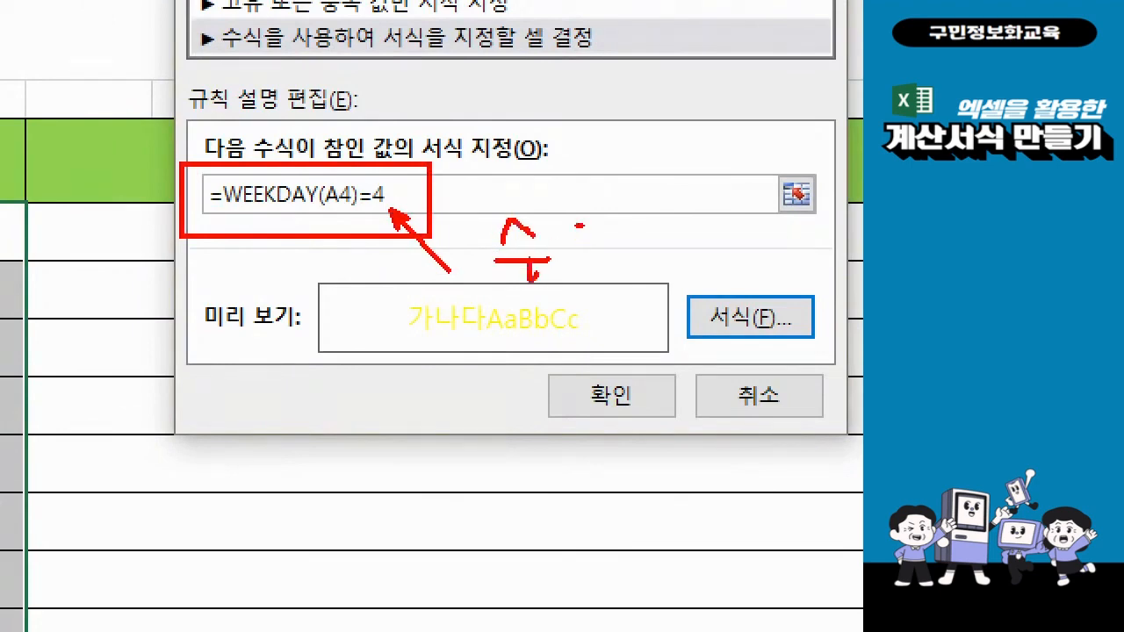
pyautogui.moveTo(580, 226)
pyautogui.mouseDown()
pyautogui.moveTo(593, 234)
pyautogui.moveTo(580, 228)
pyautogui.mouseUp()
pyautogui.moveTo(569, 236)
pyautogui.mouseDown()
pyautogui.moveTo(564, 269)
pyautogui.moveTo(584, 267)
pyautogui.mouseUp()
pyautogui.moveTo(557, 267); pyautogui.dragTo(604, 267)
pyautogui.moveTo(620, 230)
pyautogui.mouseDown()
pyautogui.moveTo(618, 244)
pyautogui.moveTo(620, 230)
pyautogui.moveTo(648, 260)
pyautogui.moveTo(630, 279)
pyautogui.moveTo(666, 283)
pyautogui.mouseUp()
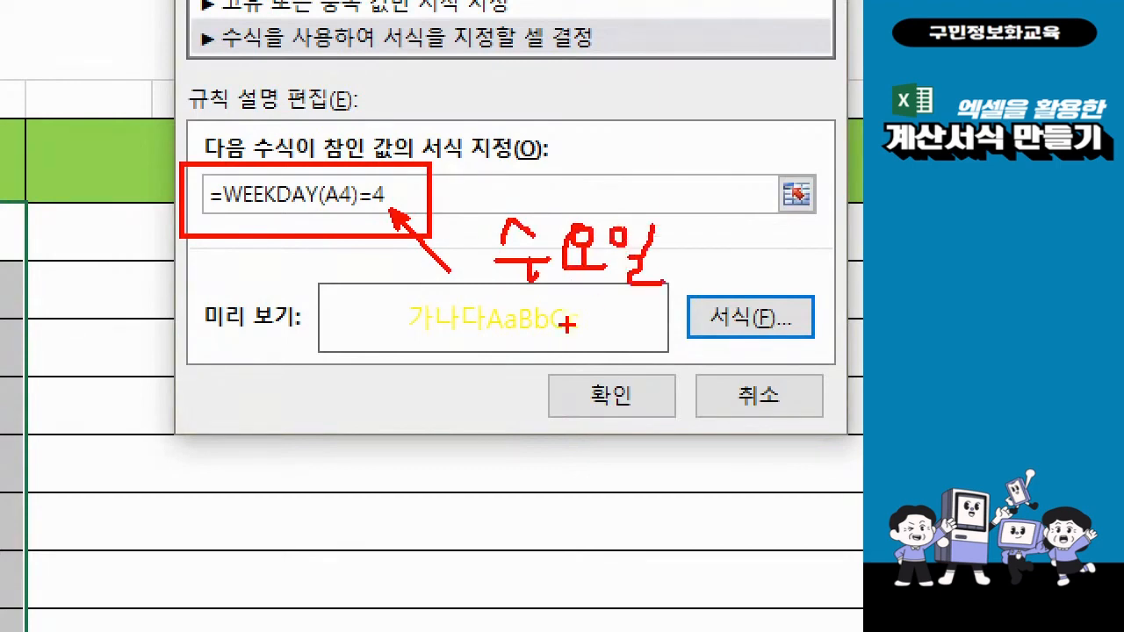
pyautogui.moveTo(557, 341)
pyautogui.mouseDown()
pyautogui.moveTo(527, 341)
pyautogui.moveTo(448, 294)
pyautogui.moveTo(485, 333)
pyautogui.moveTo(472, 334)
pyautogui.mouseUp()
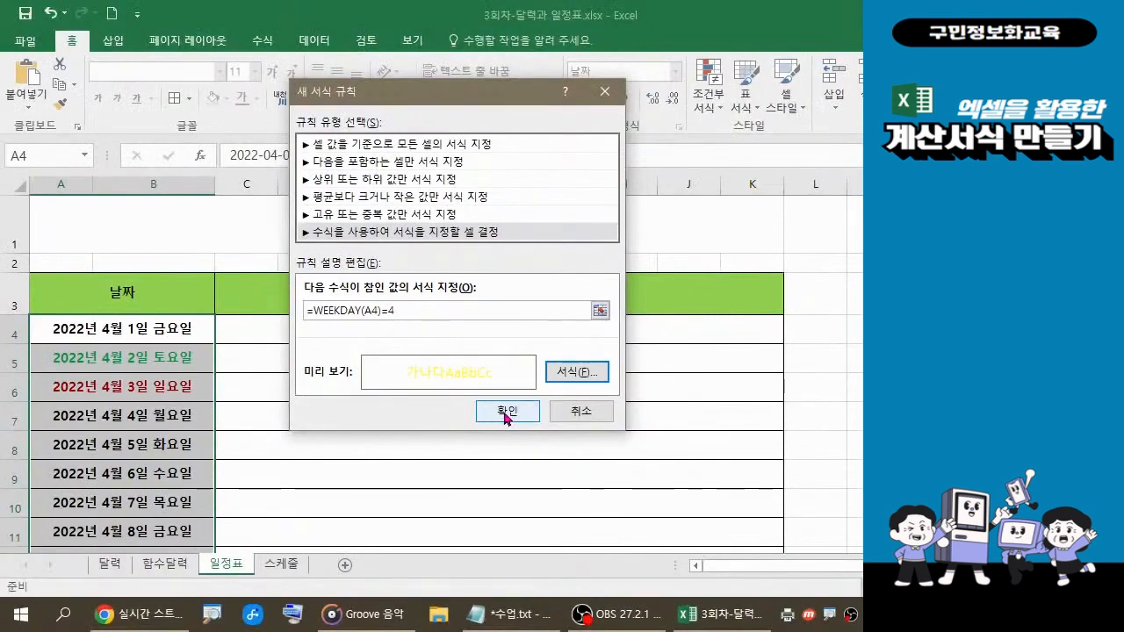
pyautogui.click(506, 412)
pyautogui.scroll(-1, 501, 410)
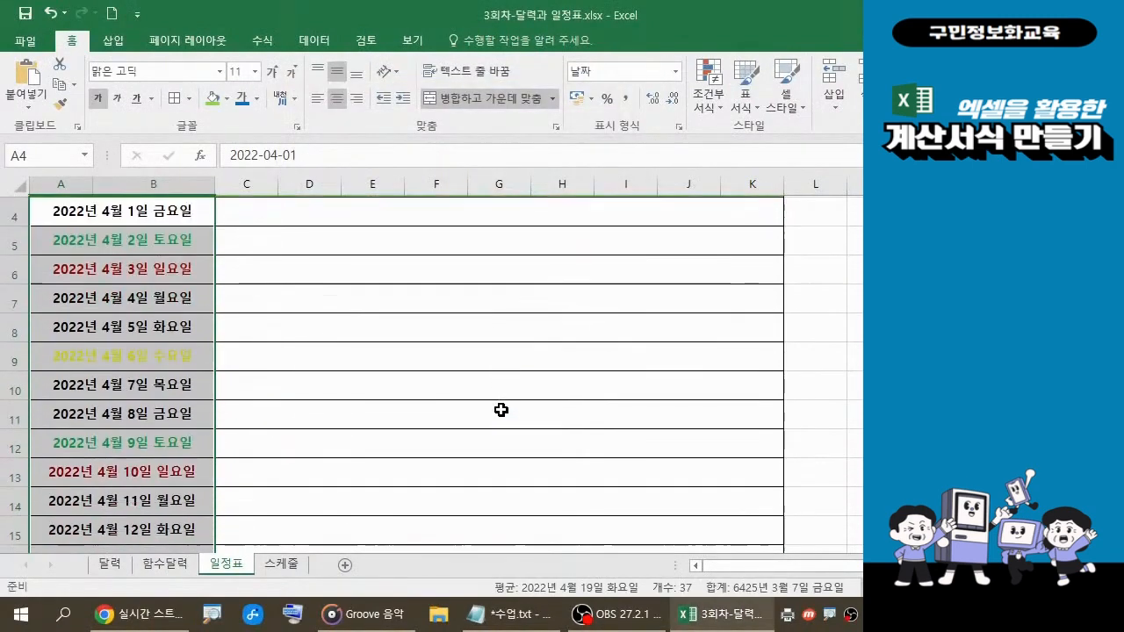
pyautogui.scroll(-2, 211, 369)
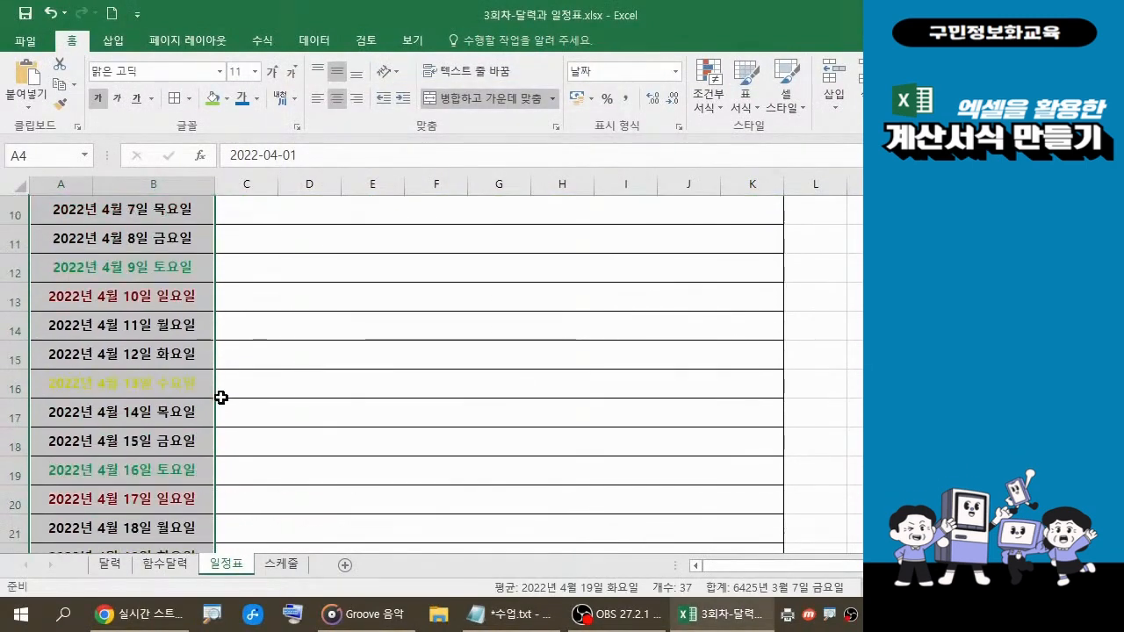
pyautogui.scroll(-2, 221, 398)
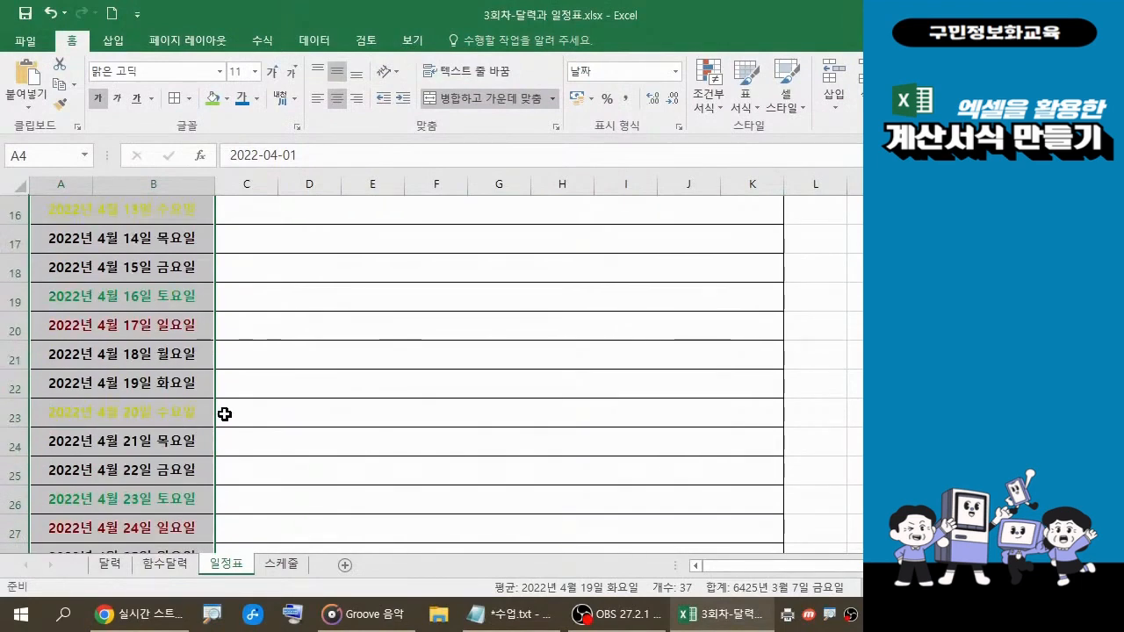
pyautogui.scroll(5, 223, 413)
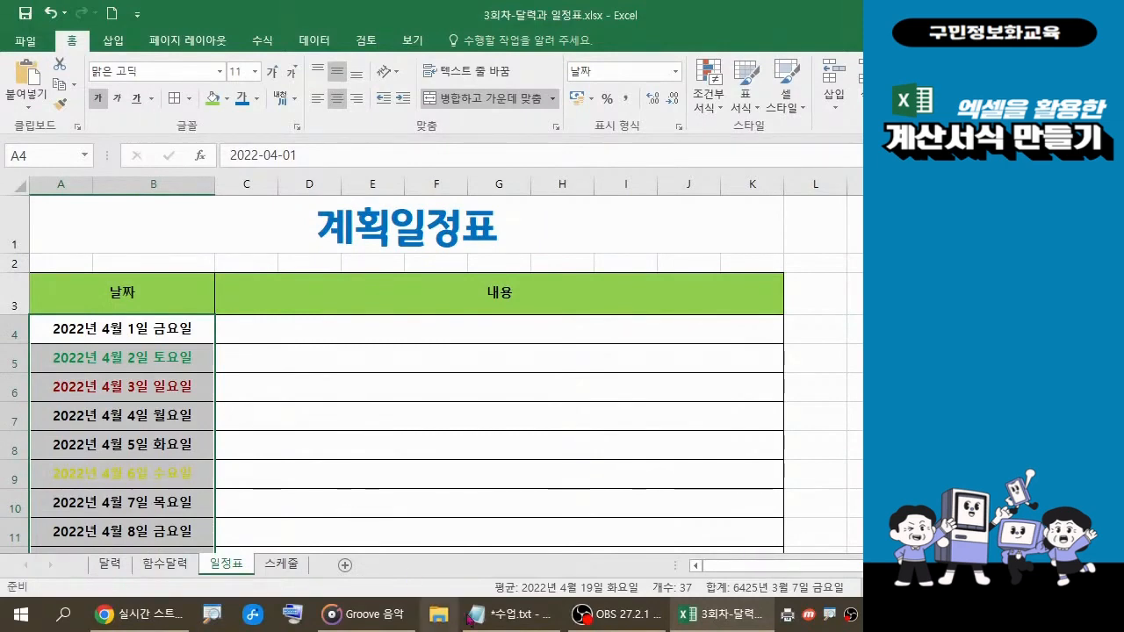
# Review the Wednesday rule's formula in the conditional formatting rules manager alongside the 수업.txt notes, and close the manager
pyautogui.click(496, 620)
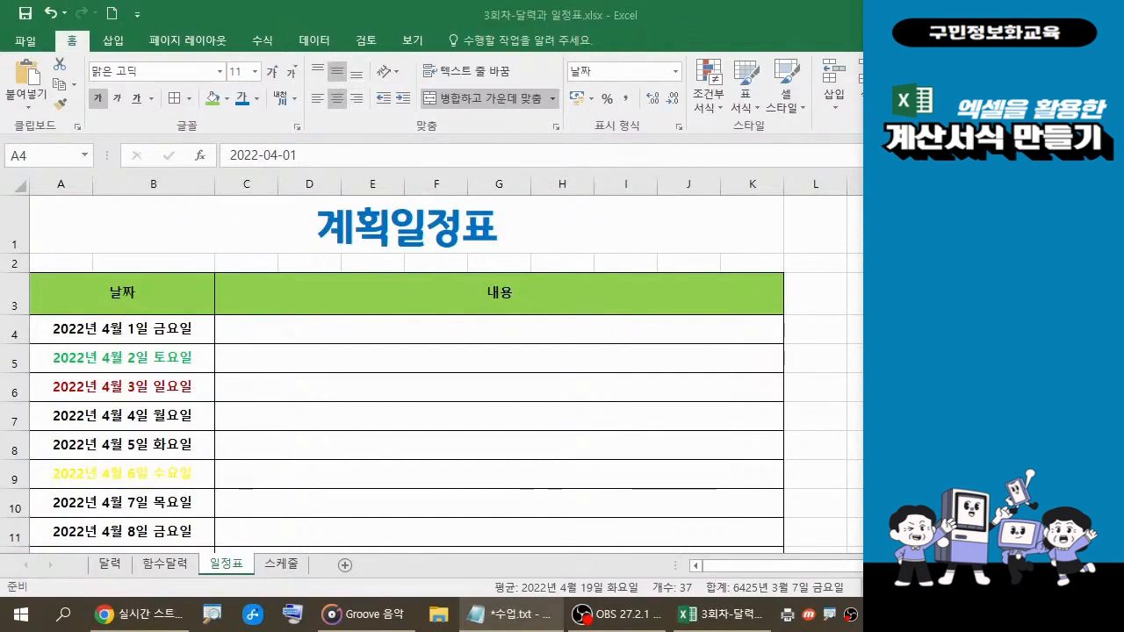
pyautogui.click(161, 328)
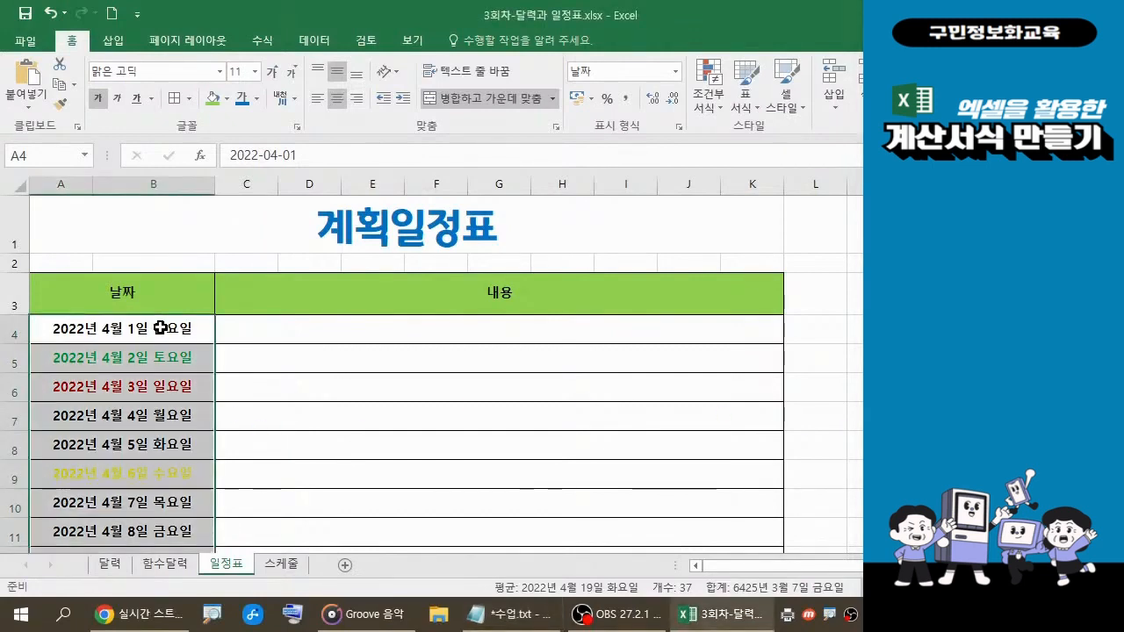
pyautogui.click(710, 96)
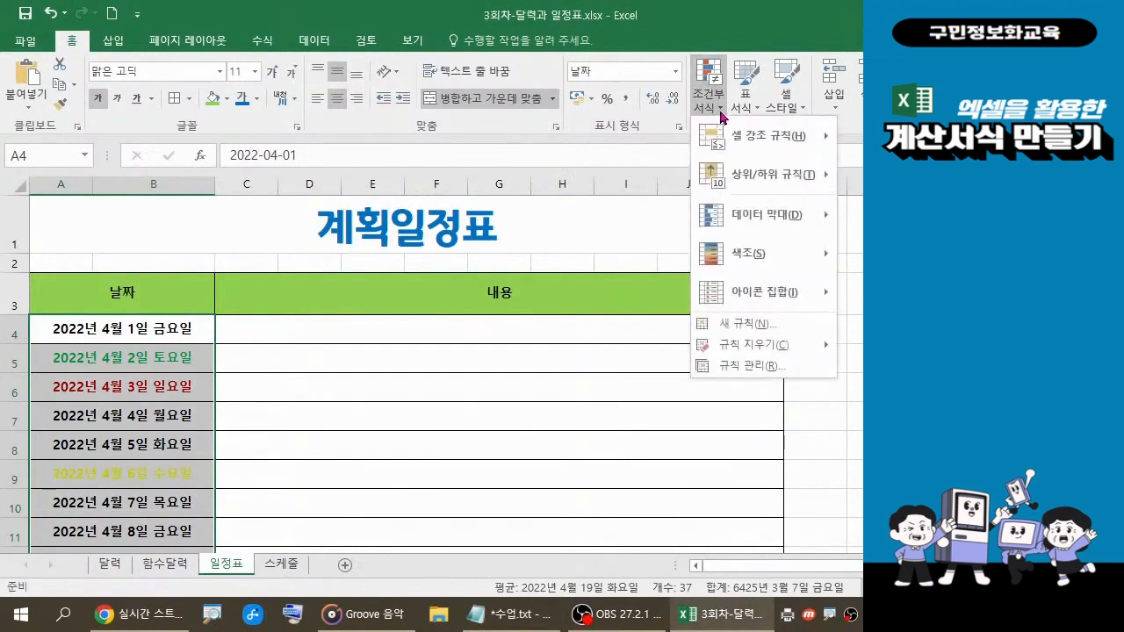
pyautogui.click(736, 366)
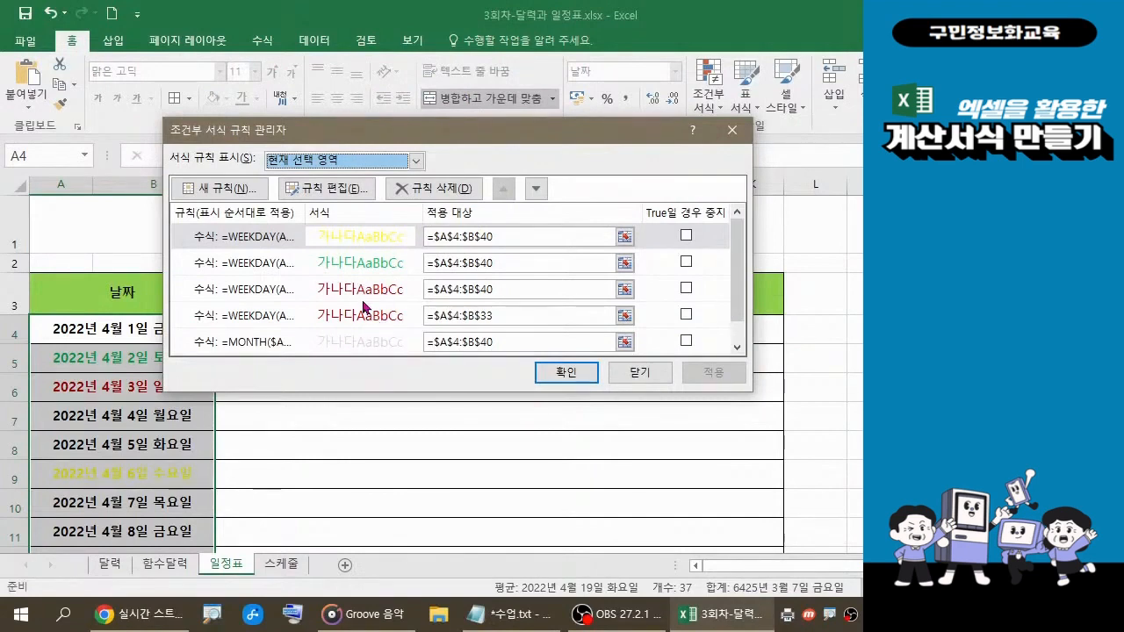
pyautogui.click(327, 189)
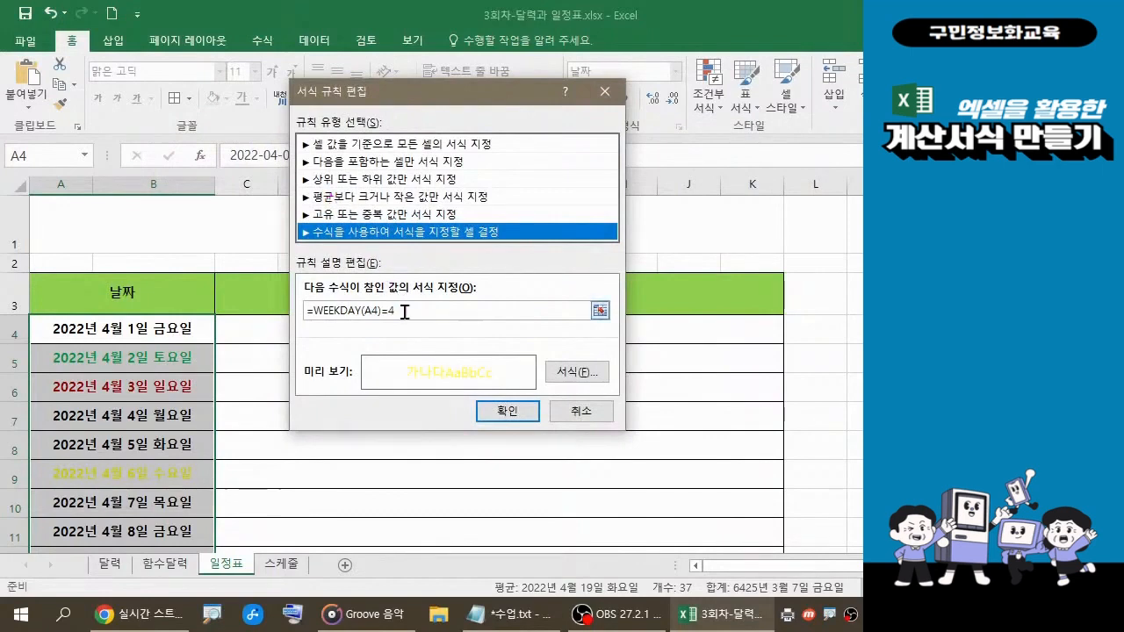
pyautogui.moveTo(405, 312); pyautogui.dragTo(307, 317)
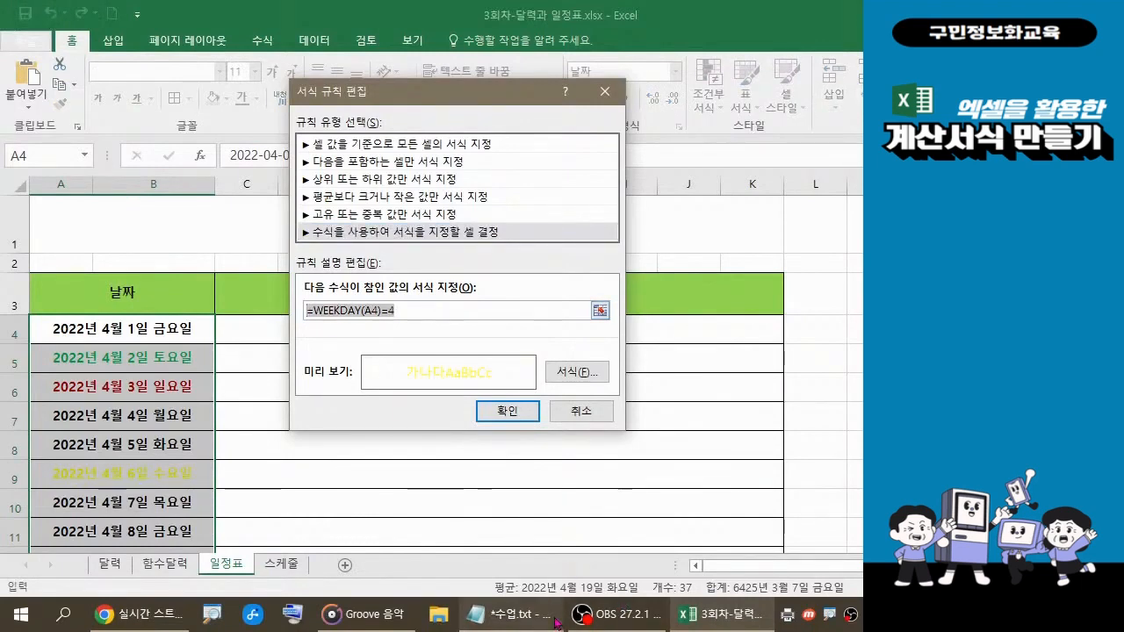
pyautogui.click(518, 614)
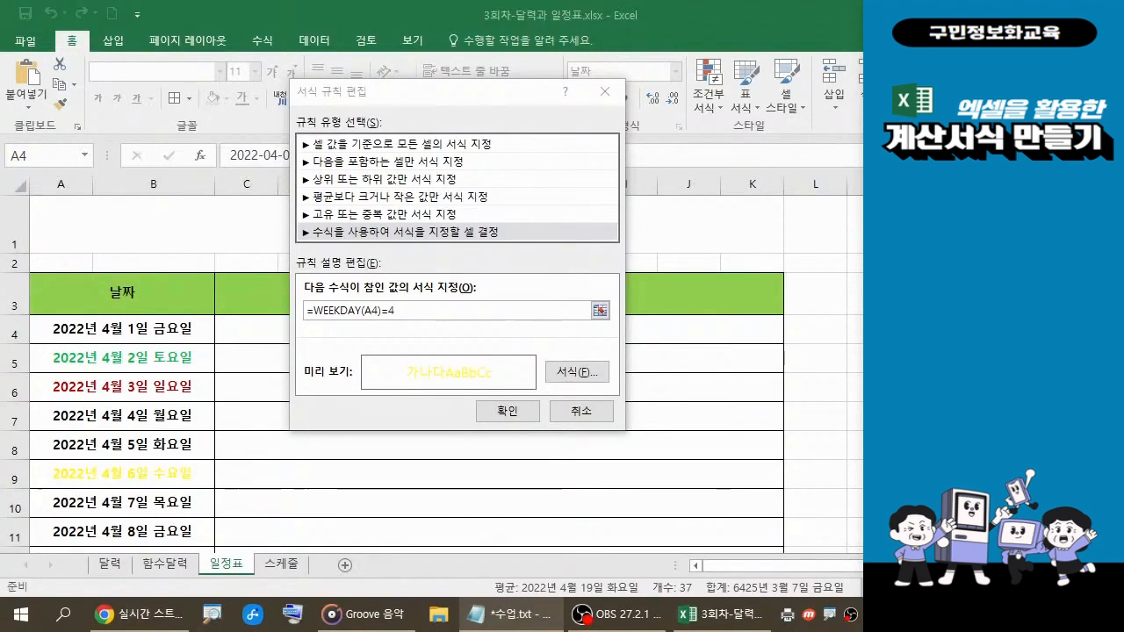
pyautogui.click(511, 413)
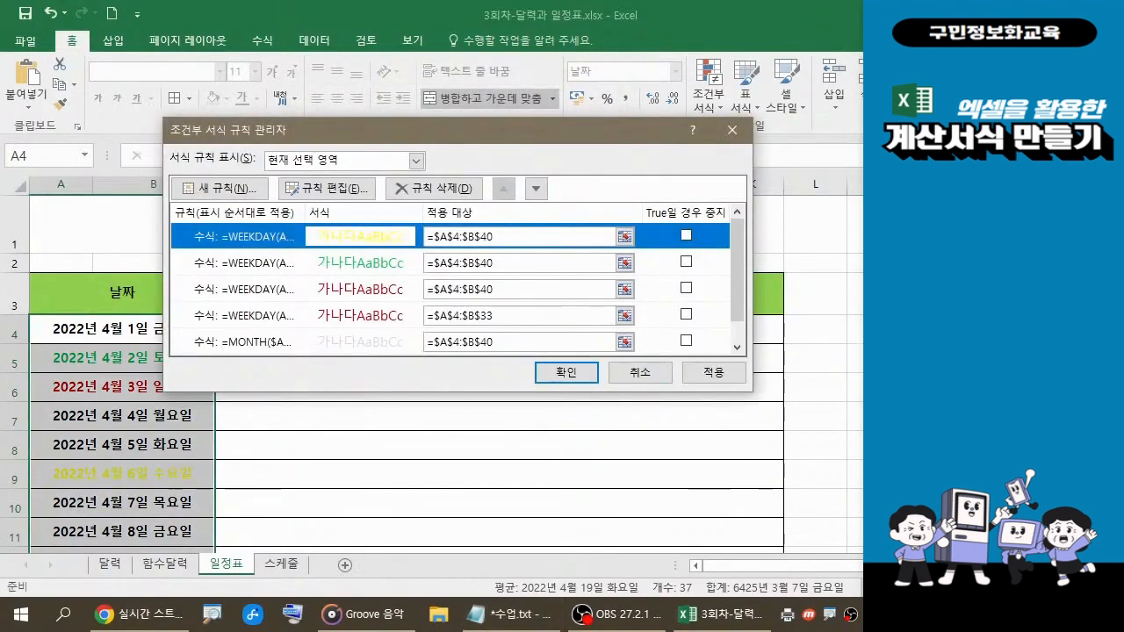
pyautogui.click(565, 374)
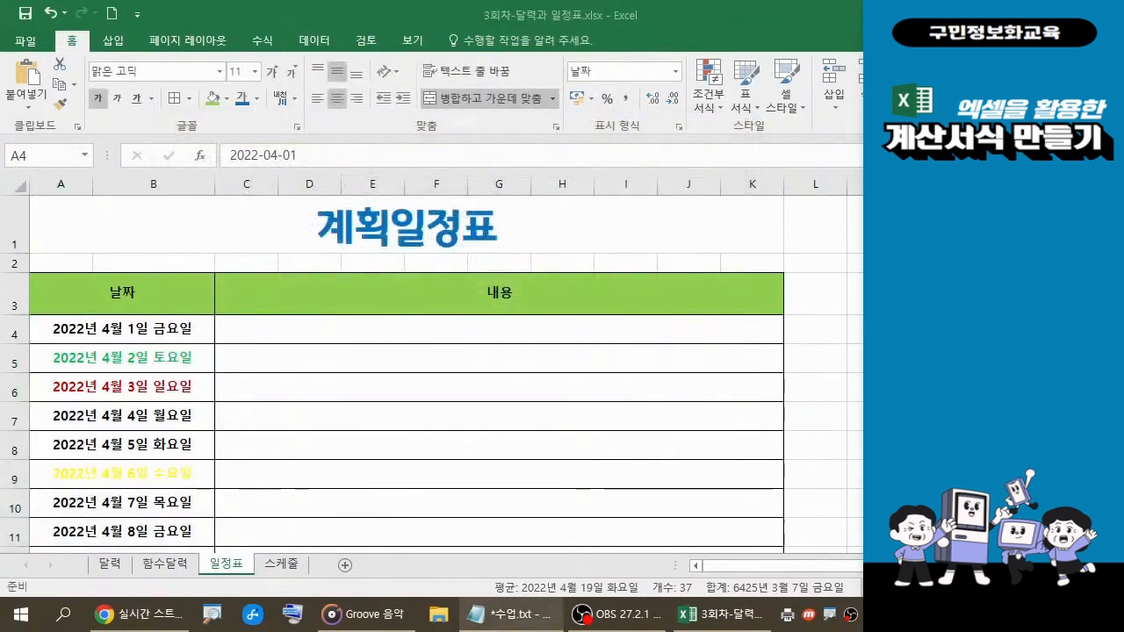